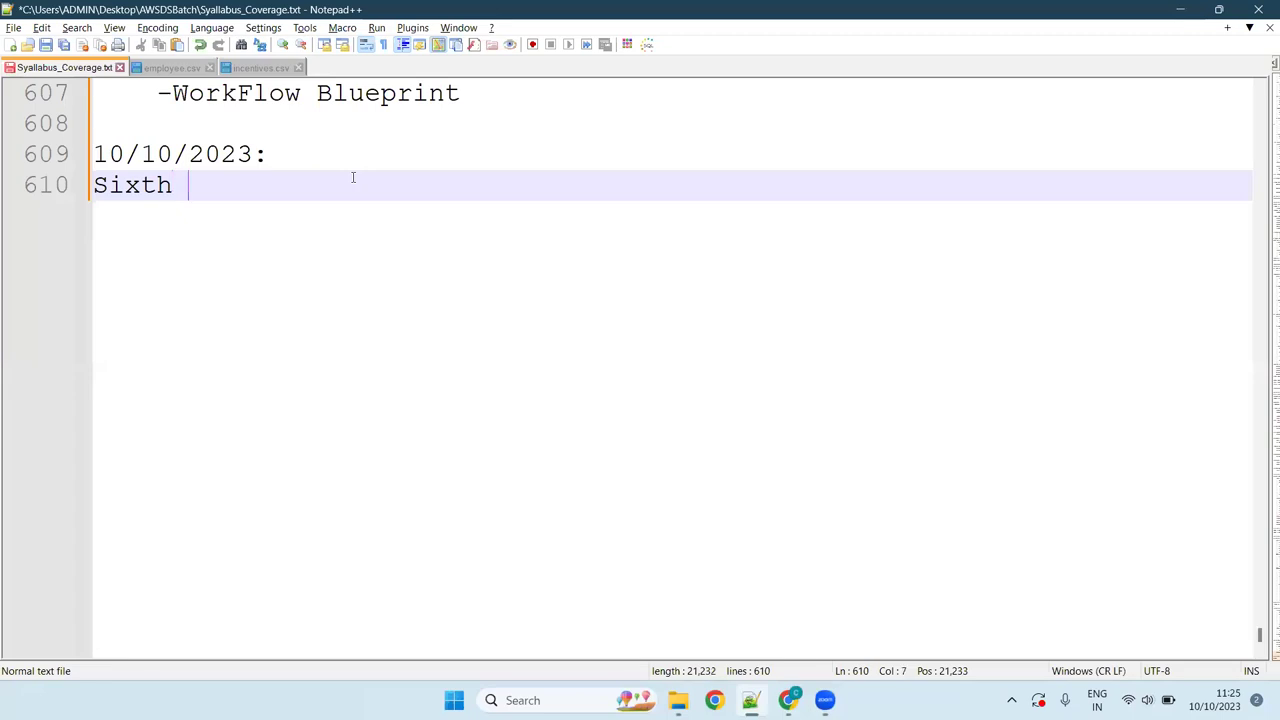
# - Complete the line under 10/10/2023 as "Sixth Service: Elastic MapReduce(EMR)" and save the syllabus file
pyautogui.press('BackSpace')
pyautogui.write('rvice')
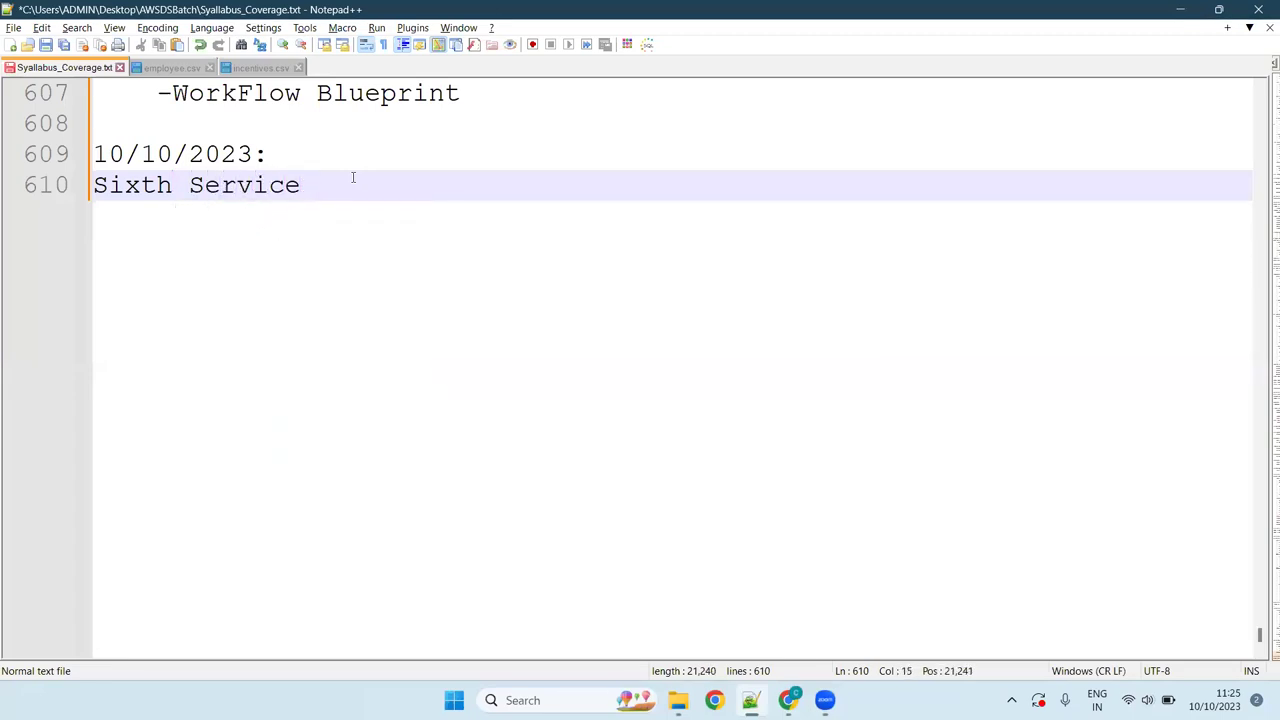
pyautogui.press('BackSpace')
pyautogui.write(':')
pyautogui.write(' Elax')
pyautogui.press('BackSpace')
pyautogui.write('s')
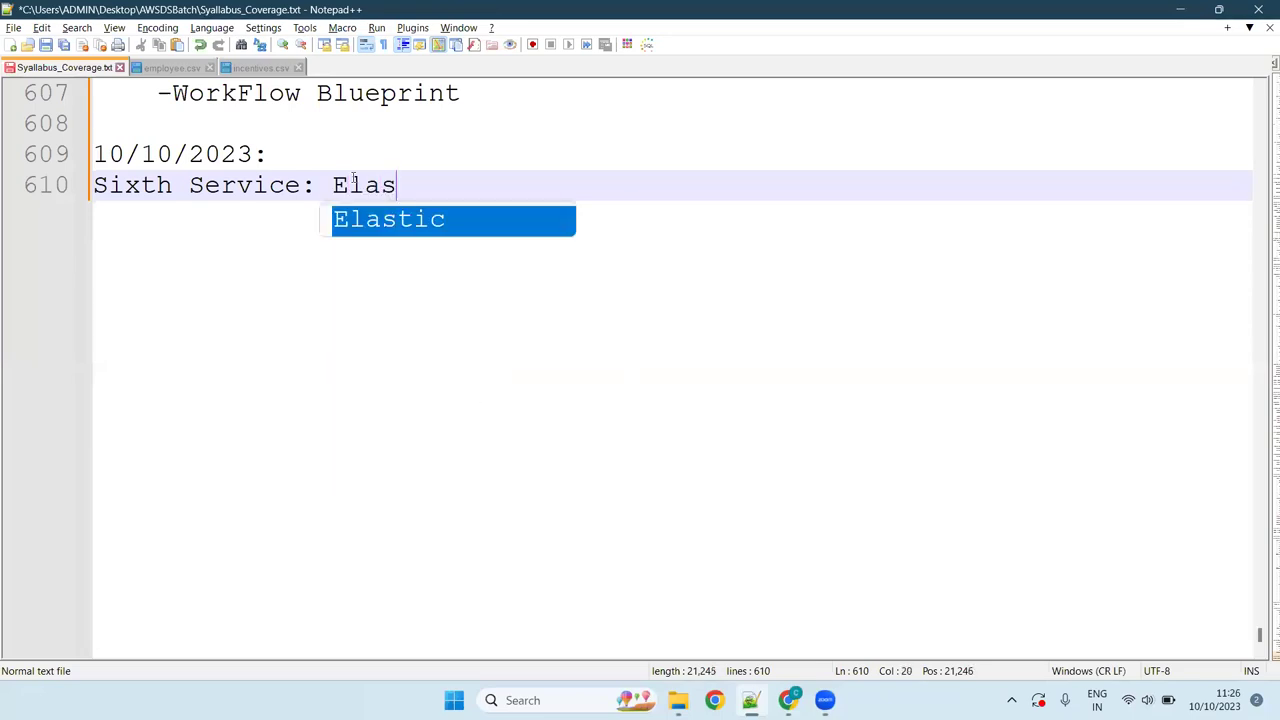
pyautogui.write('tic Map')
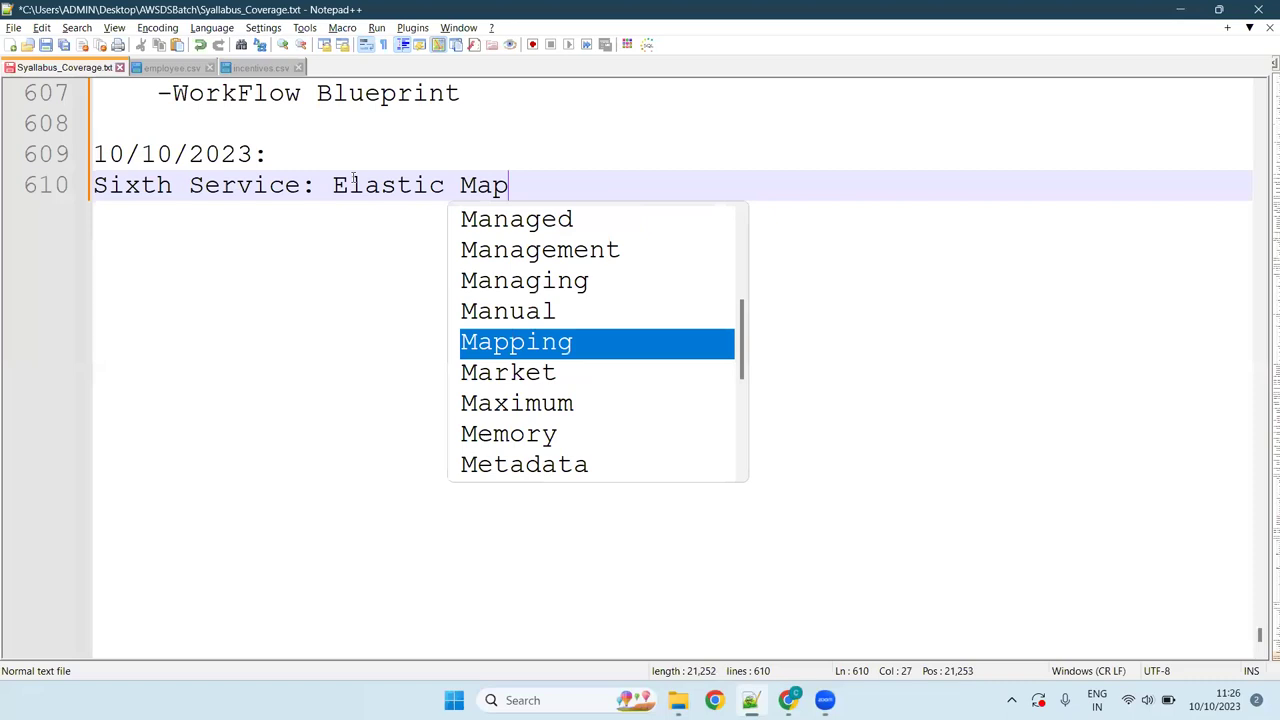
pyautogui.write('Reduce')
pyautogui.write('(EM)')
pyautogui.press('Left')
pyautogui.write('EMR')
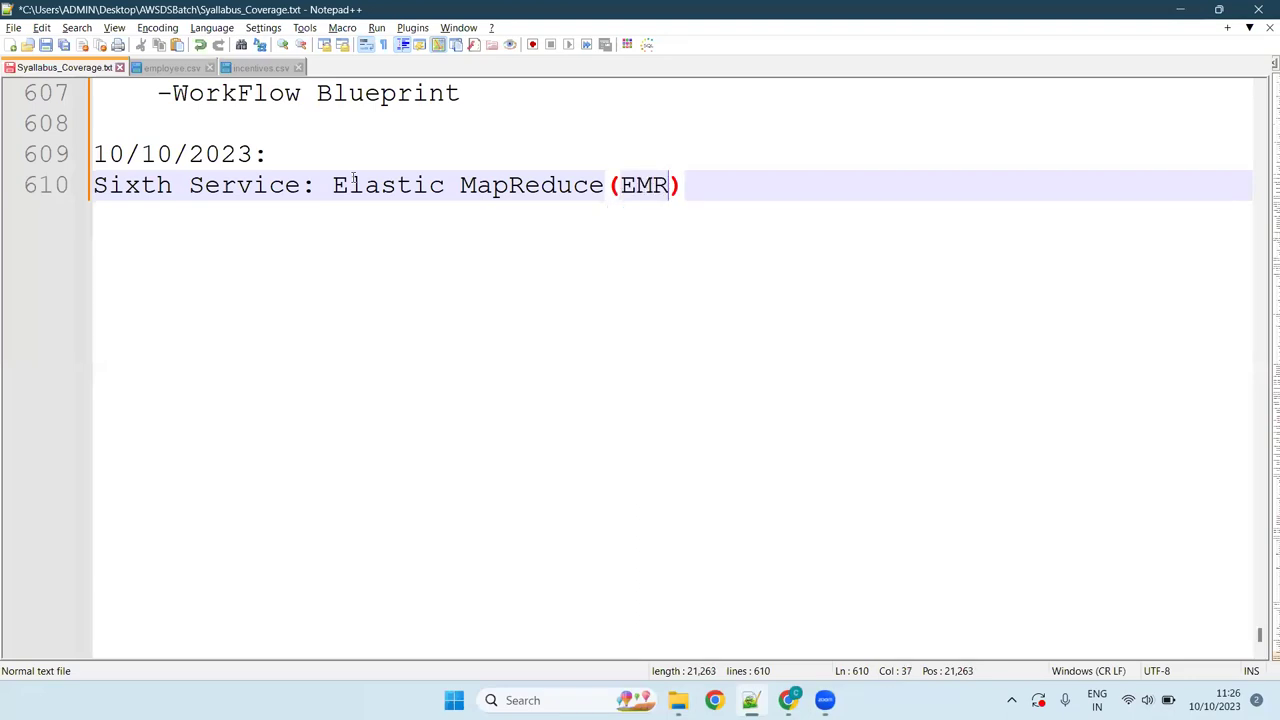
pyautogui.press('Right')
pyautogui.press('Return')
pyautogui.press('Return')
pyautogui.hotkey('ctrl', 's')
pyautogui.press('BackSpace')
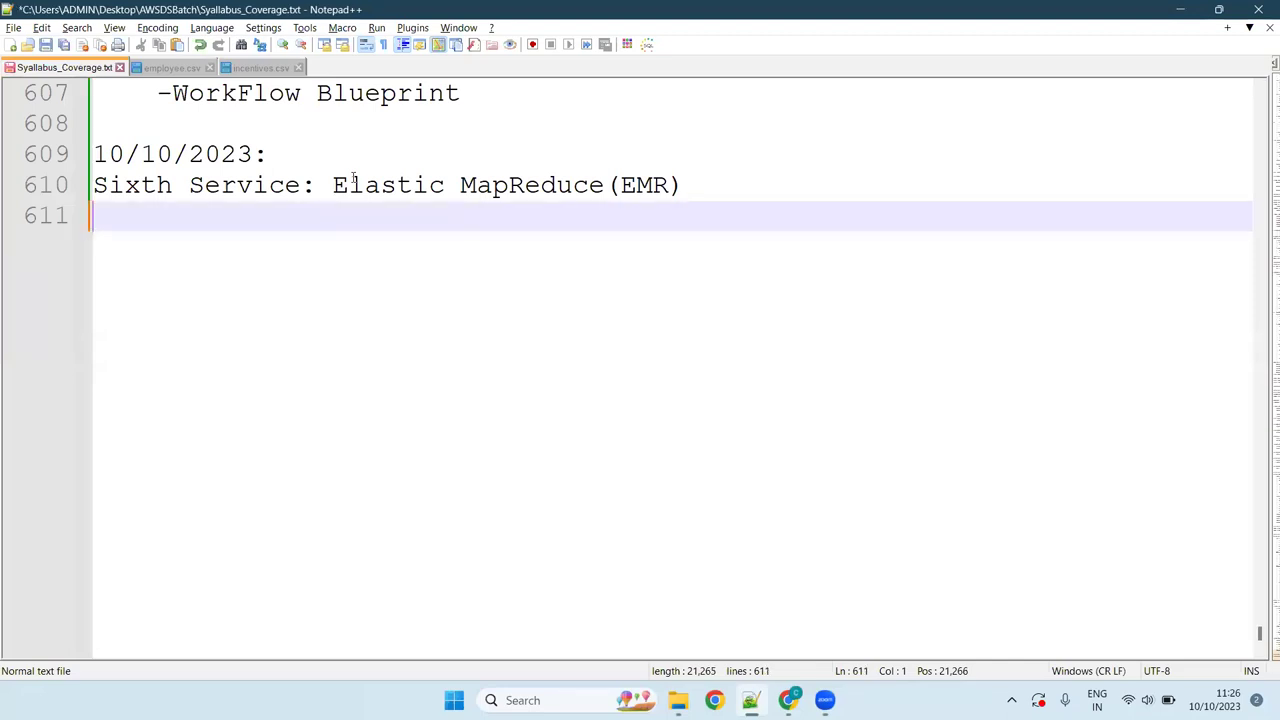
# - Add the heading "1]EMR Architecture and Provisioning:" after a blank line, start an indented line below it, and save the file
pyautogui.press('Return')
pyautogui.write('1')
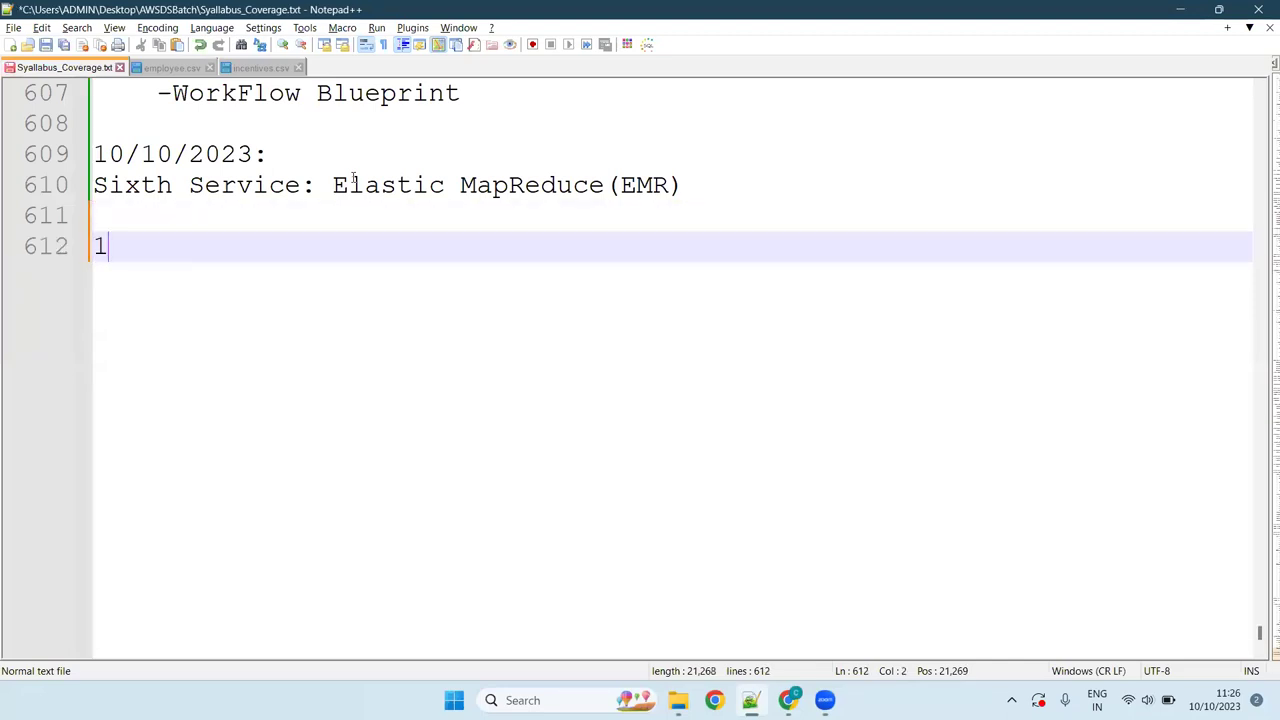
pyautogui.write(']EMR')
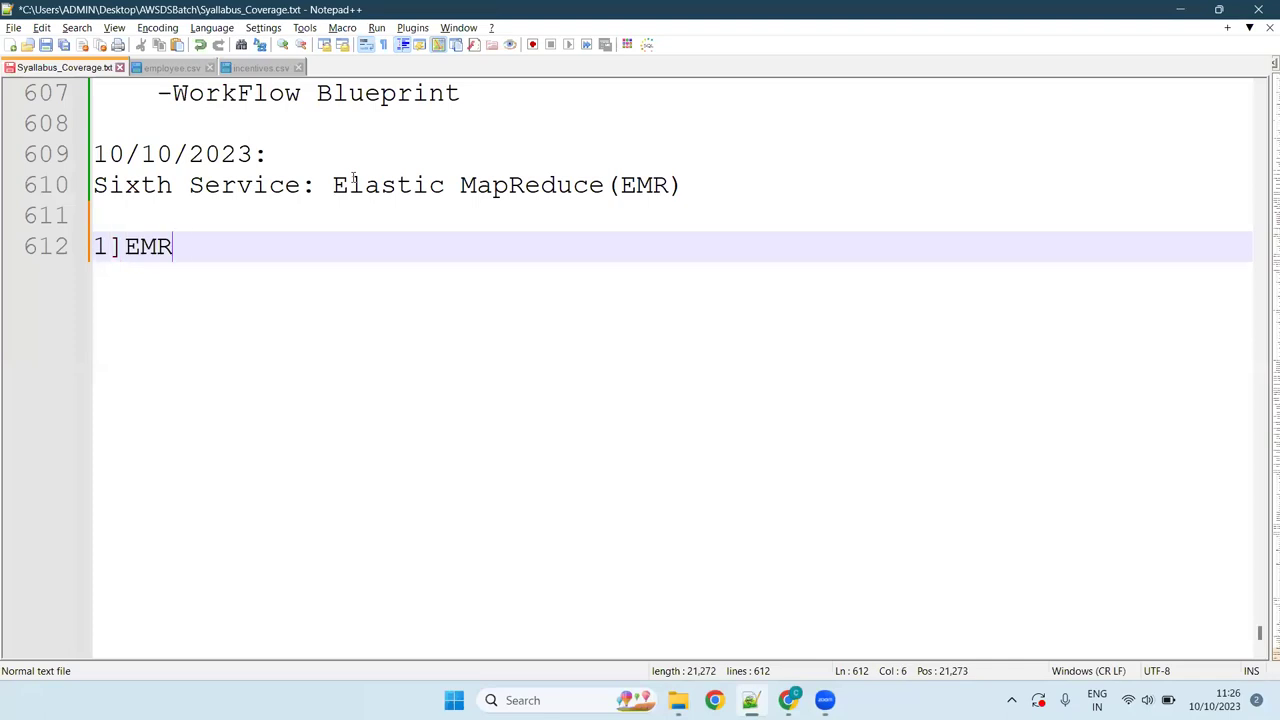
pyautogui.write(' Arch')
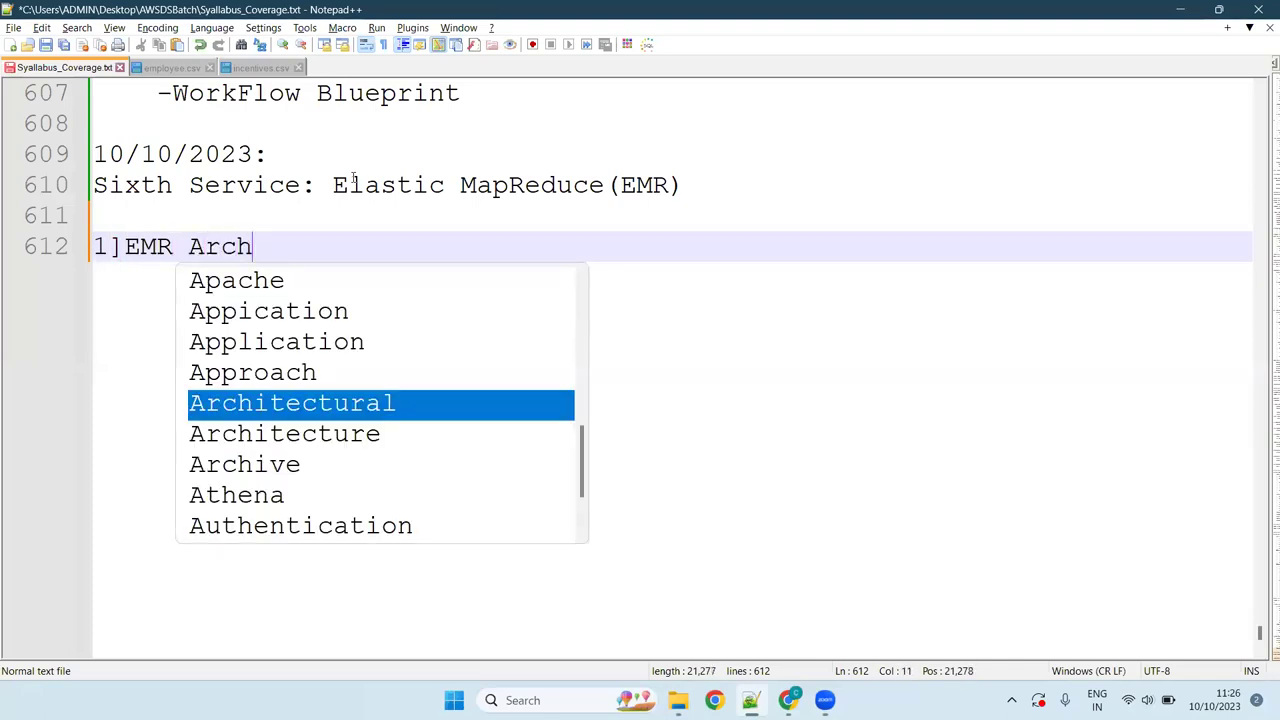
pyautogui.write('itecture ')
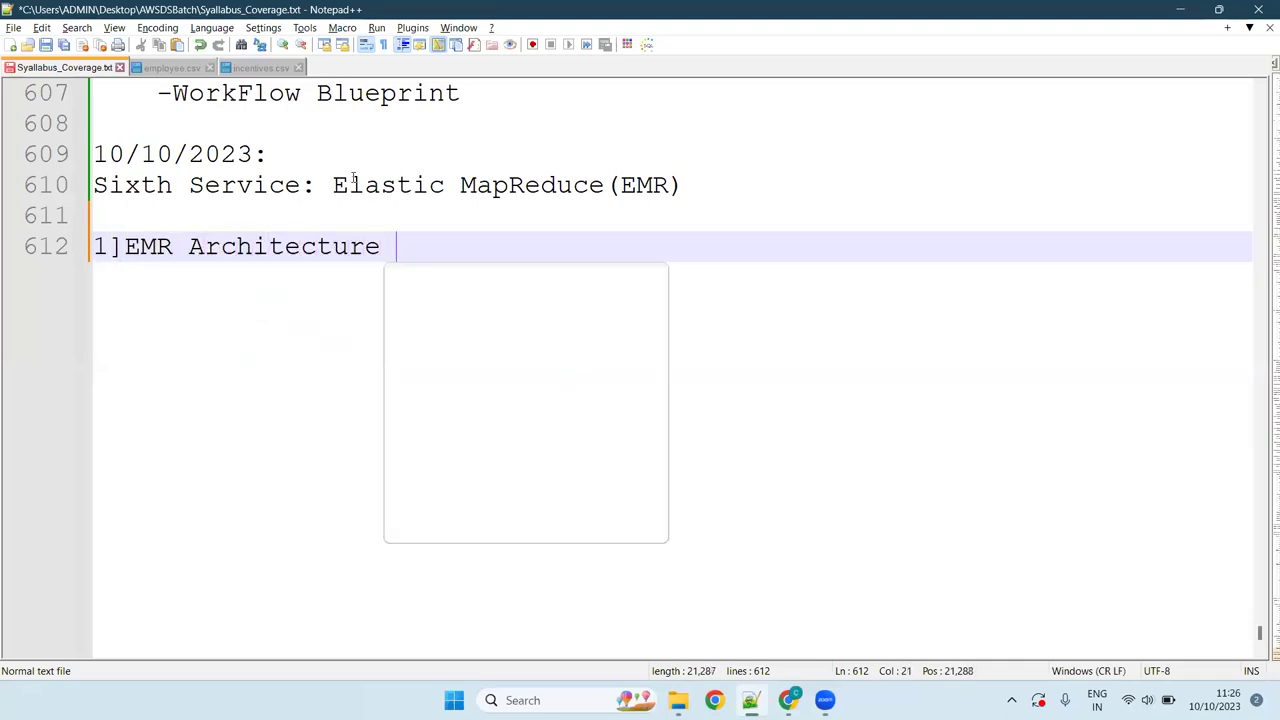
pyautogui.write('and Prov')
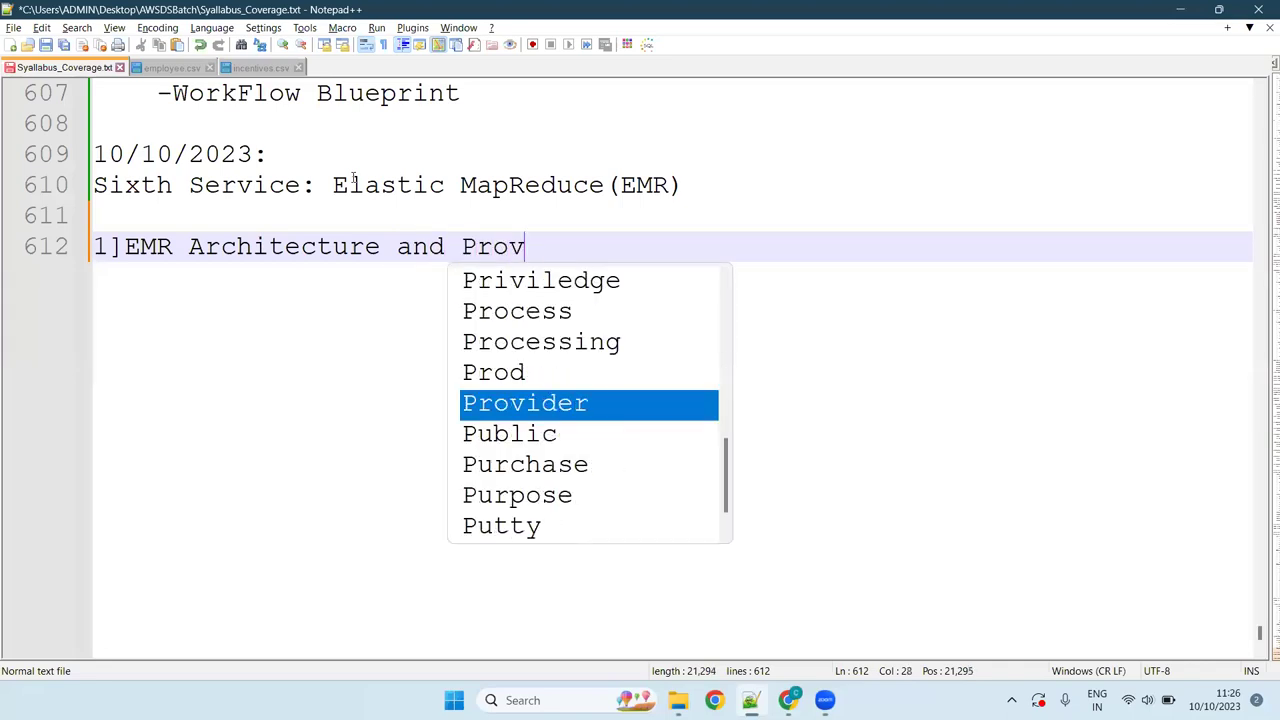
pyautogui.write('isioning:')
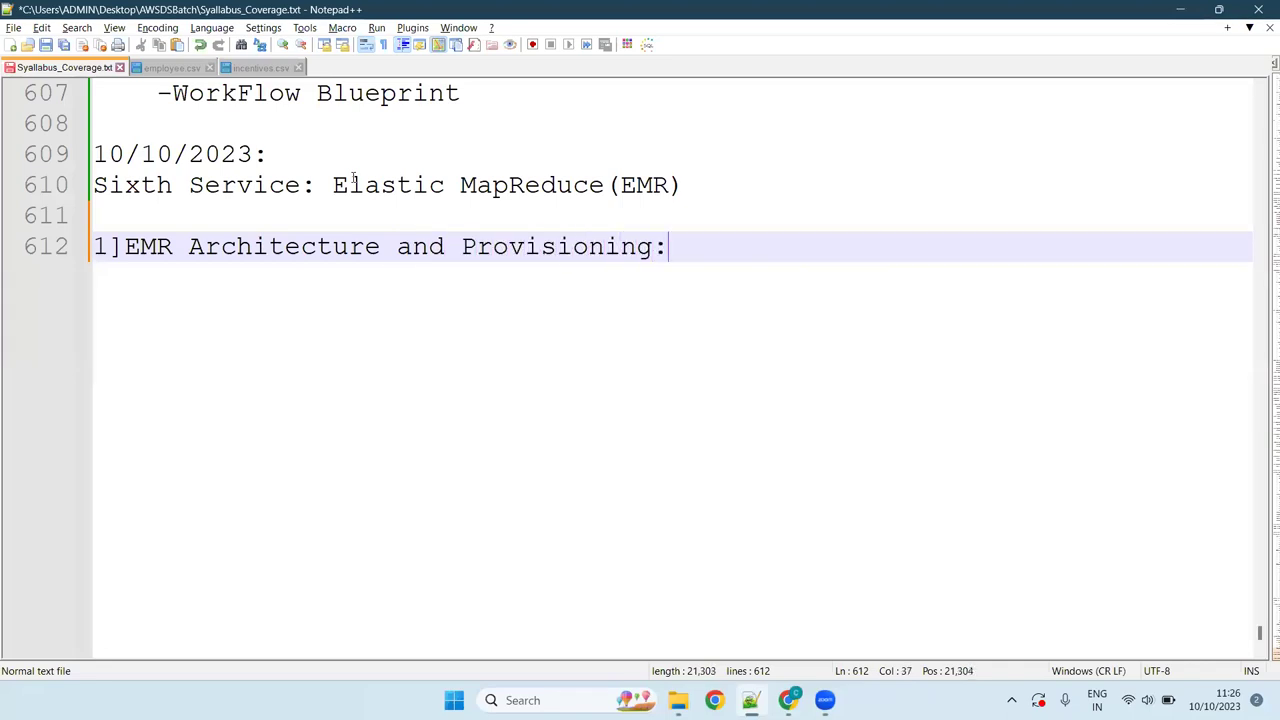
pyautogui.press('Return')
pyautogui.press('Tab')
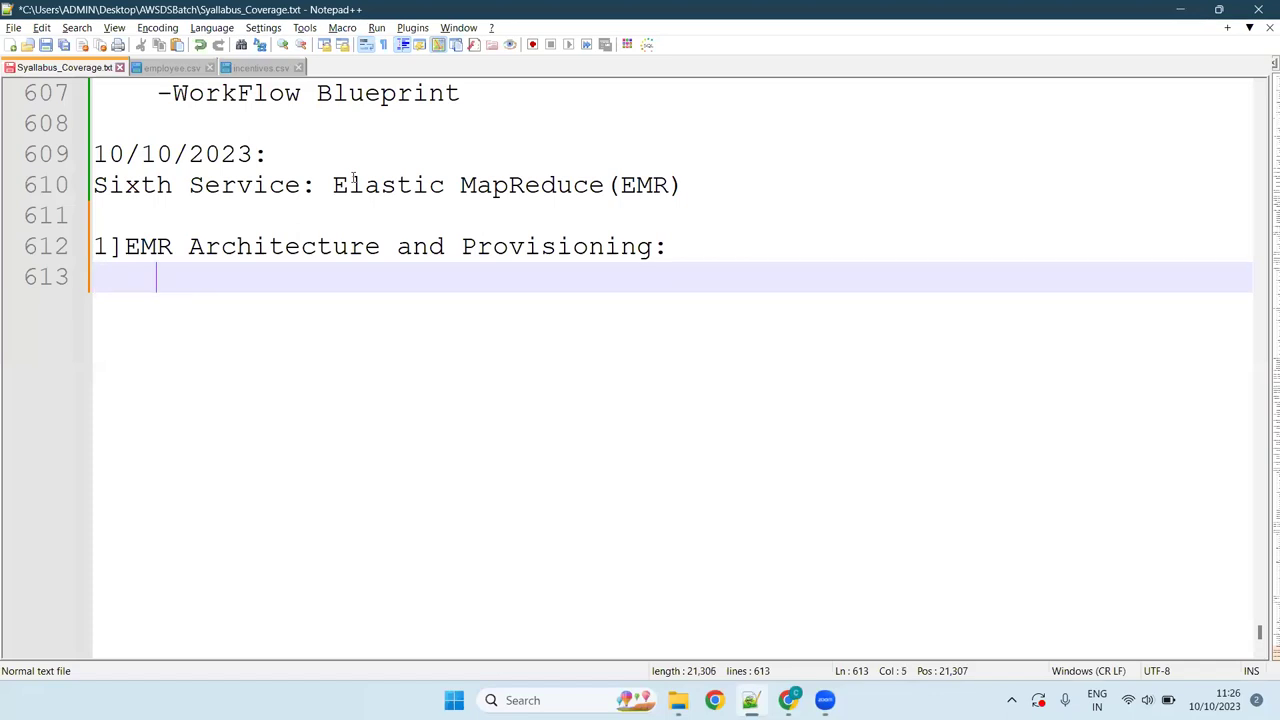
pyautogui.hotkey('ctrl', 's')
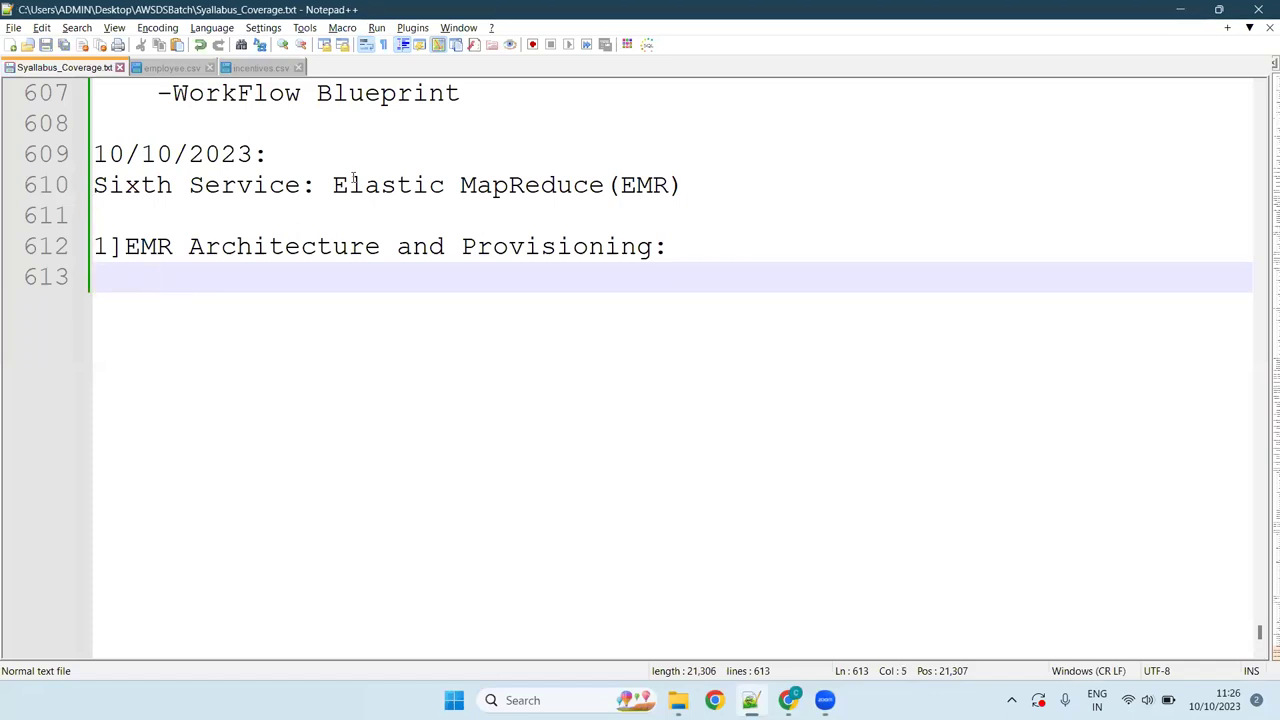
# - Switch to the EMR Create cluster page in Chrome and set the cluster name to data-science
pyautogui.hotkey('alt', 'Tab')
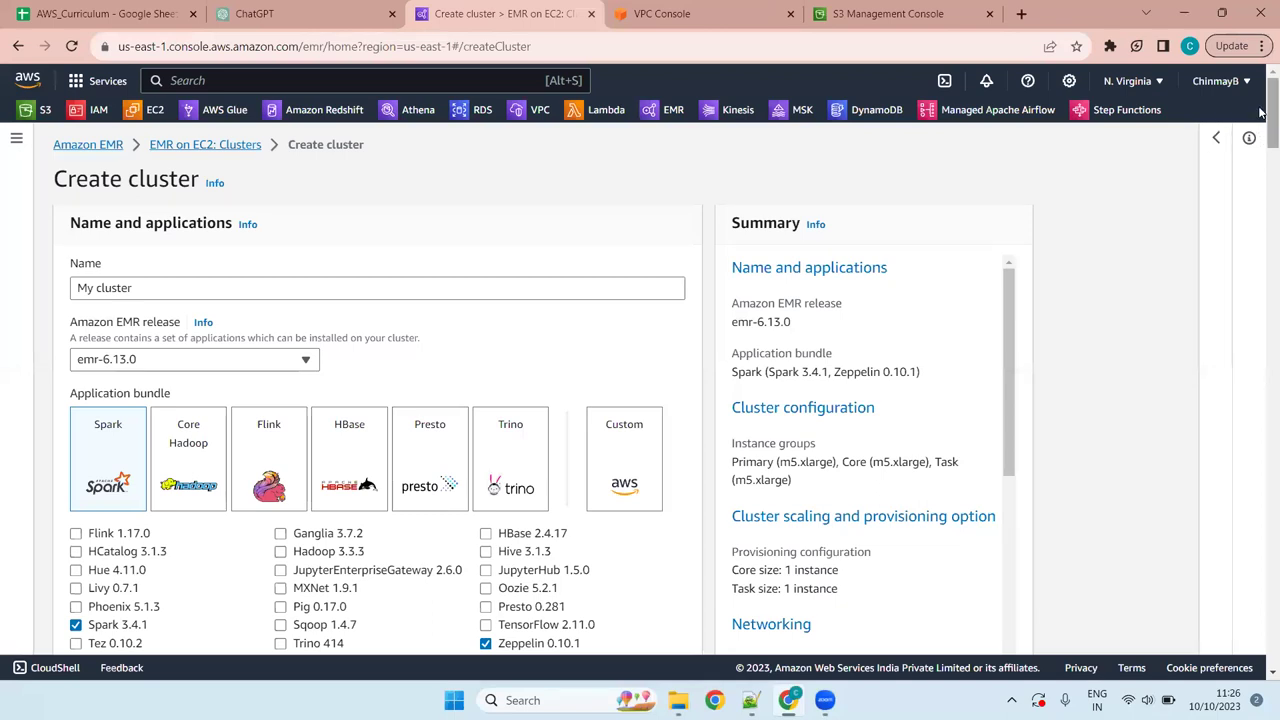
pyautogui.scroll(-1, 1148, 118)
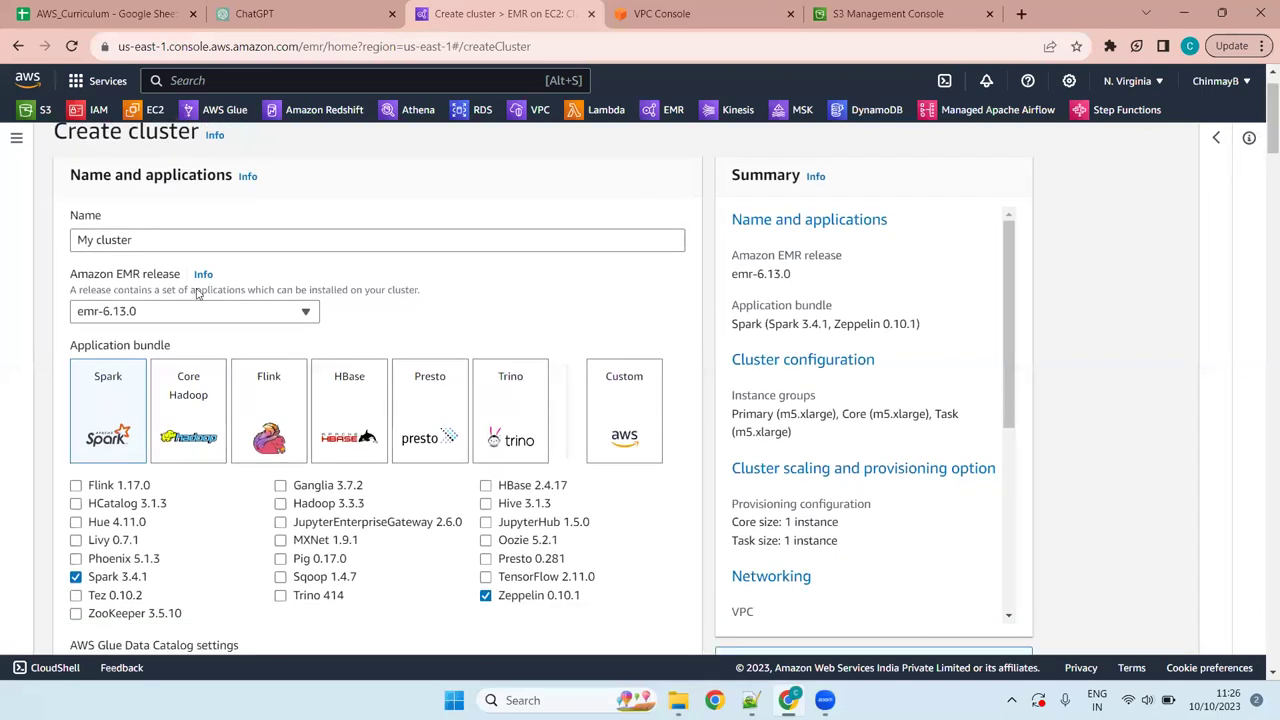
pyautogui.tripleClick(177, 240)
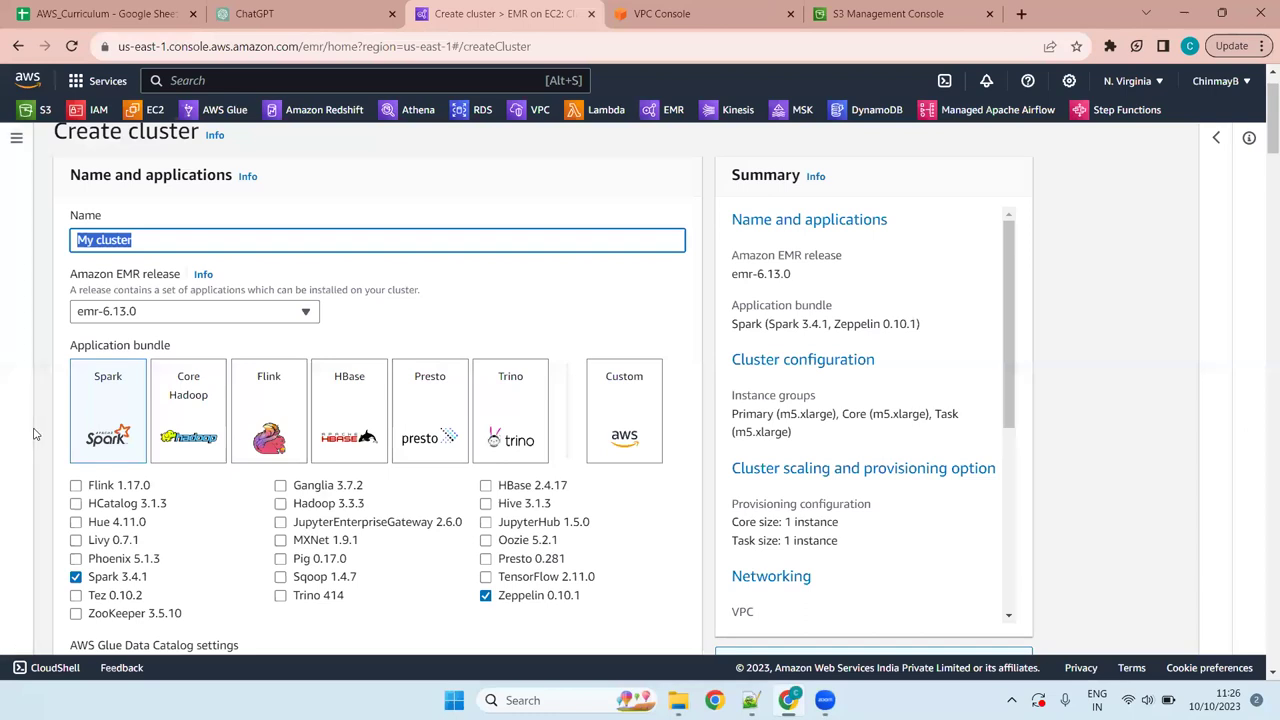
pyautogui.press('BackSpace')
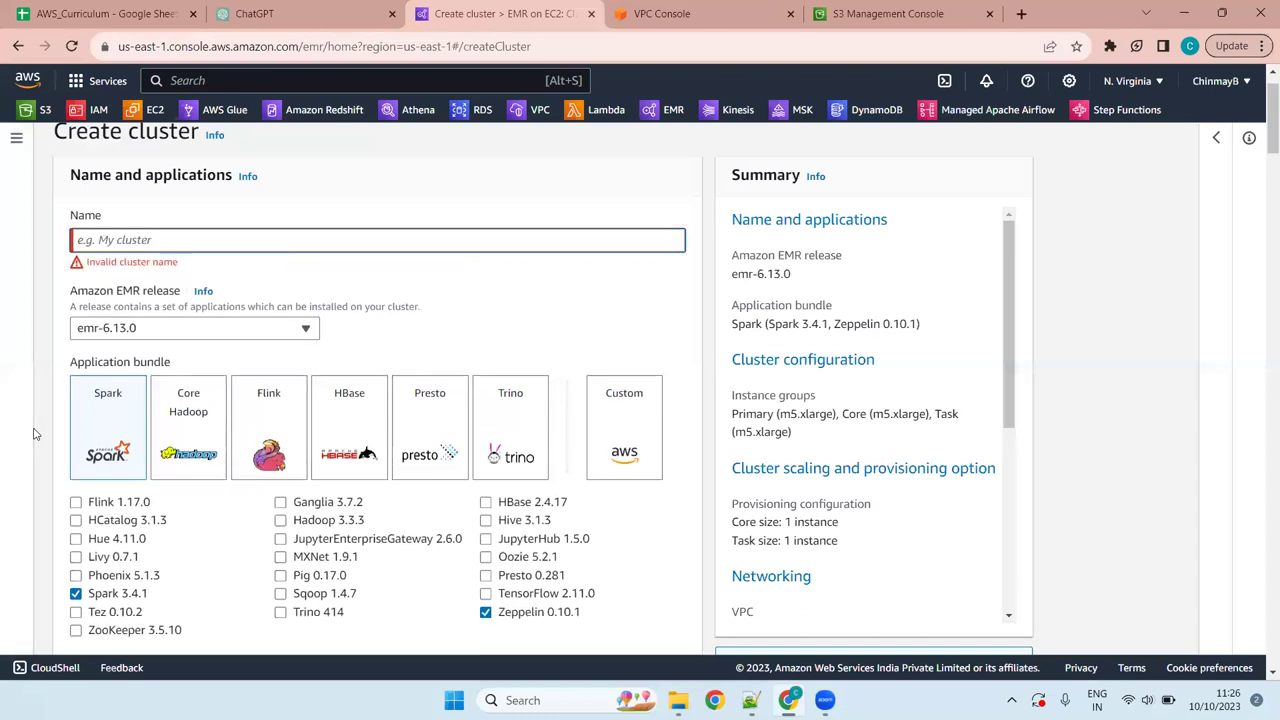
pyautogui.write('dasta')
pyautogui.press('BackSpace')
pyautogui.press('BackSpace')
pyautogui.press('BackSpace')
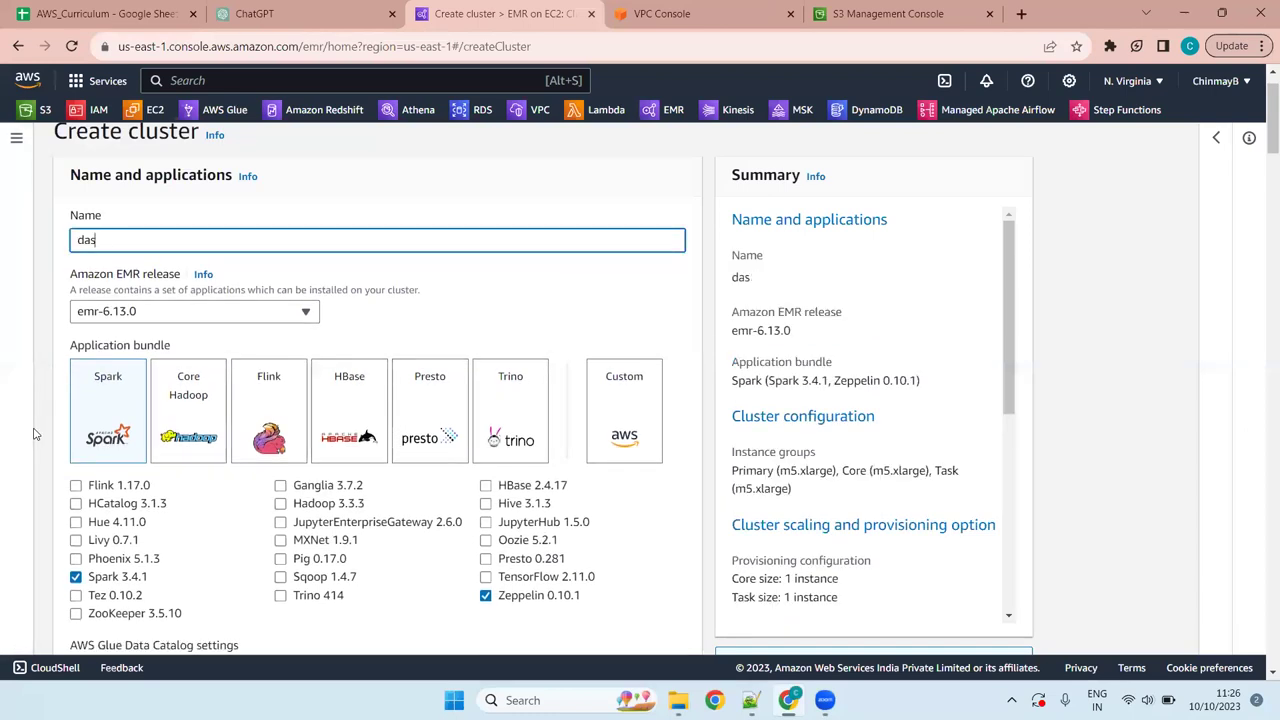
pyautogui.write('ta-science')
# - Look through the available Amazon EMR 6.x and 5.x releases
pyautogui.click(253, 315)
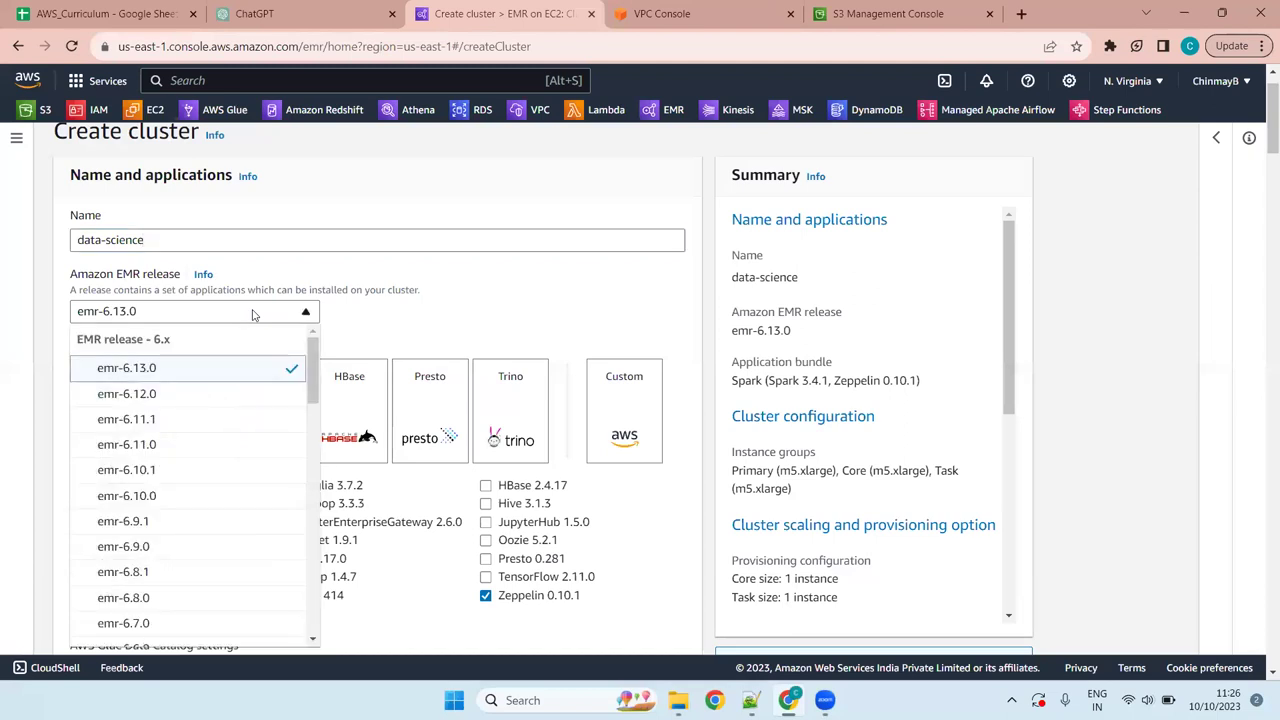
pyautogui.moveTo(311, 372)
pyautogui.mouseDown()
pyautogui.moveTo(309, 486)
pyautogui.moveTo(297, 490)
pyautogui.moveTo(328, 507)
pyautogui.moveTo(294, 632)
pyautogui.moveTo(323, 609)
pyautogui.moveTo(325, 430)
pyautogui.moveTo(362, 390)
pyautogui.moveTo(316, 370)
pyautogui.mouseUp()
pyautogui.scroll(-5, 300, 450)
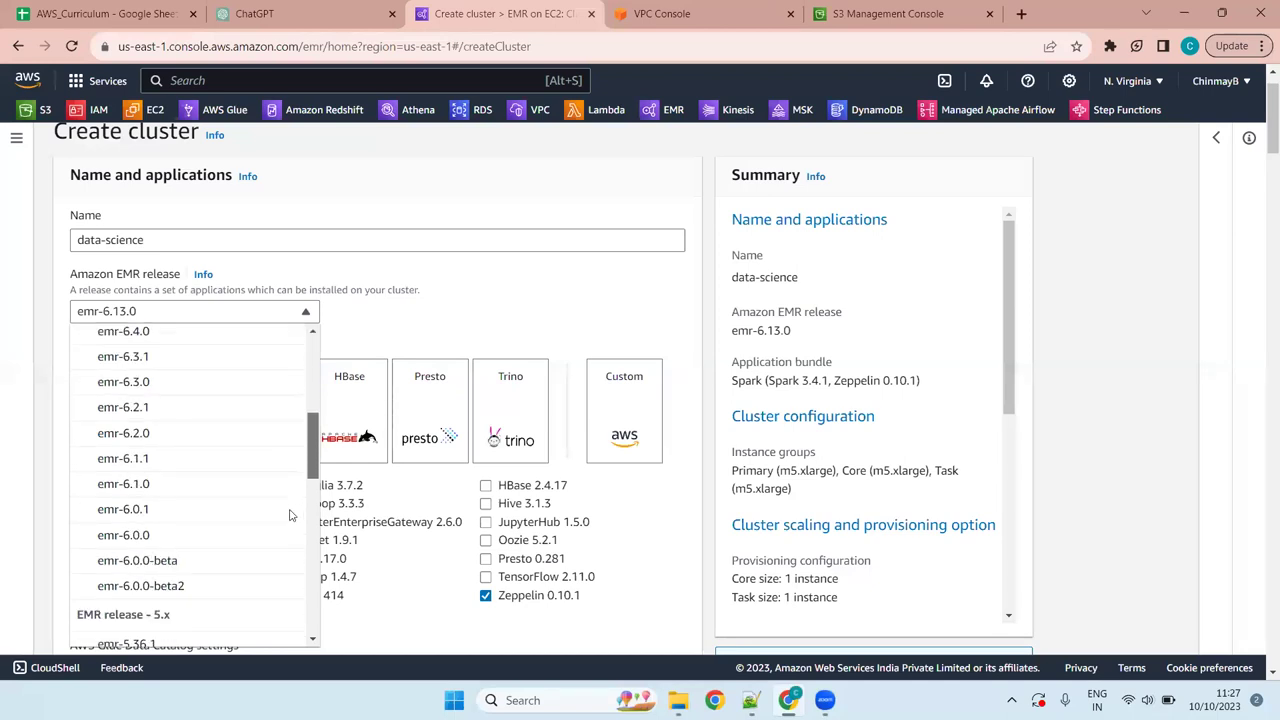
pyautogui.scroll(5, 320, 428)
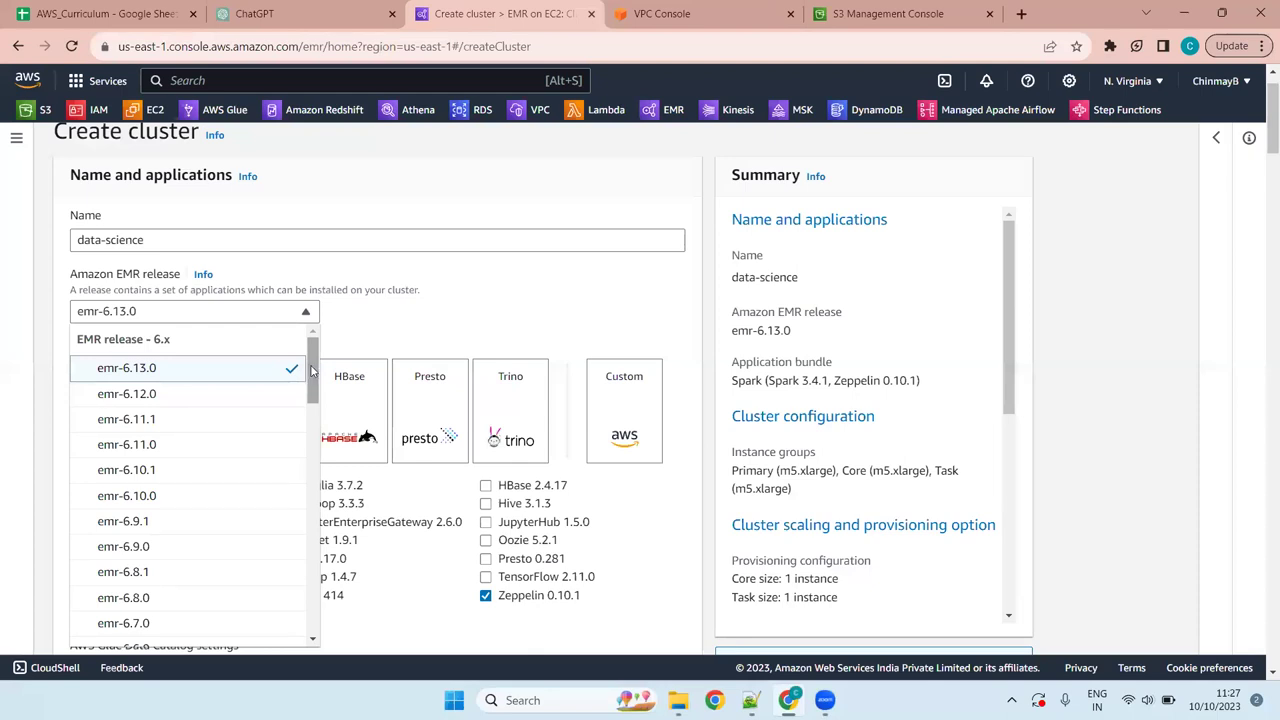
pyautogui.moveTo(312, 370); pyautogui.dragTo(286, 495)
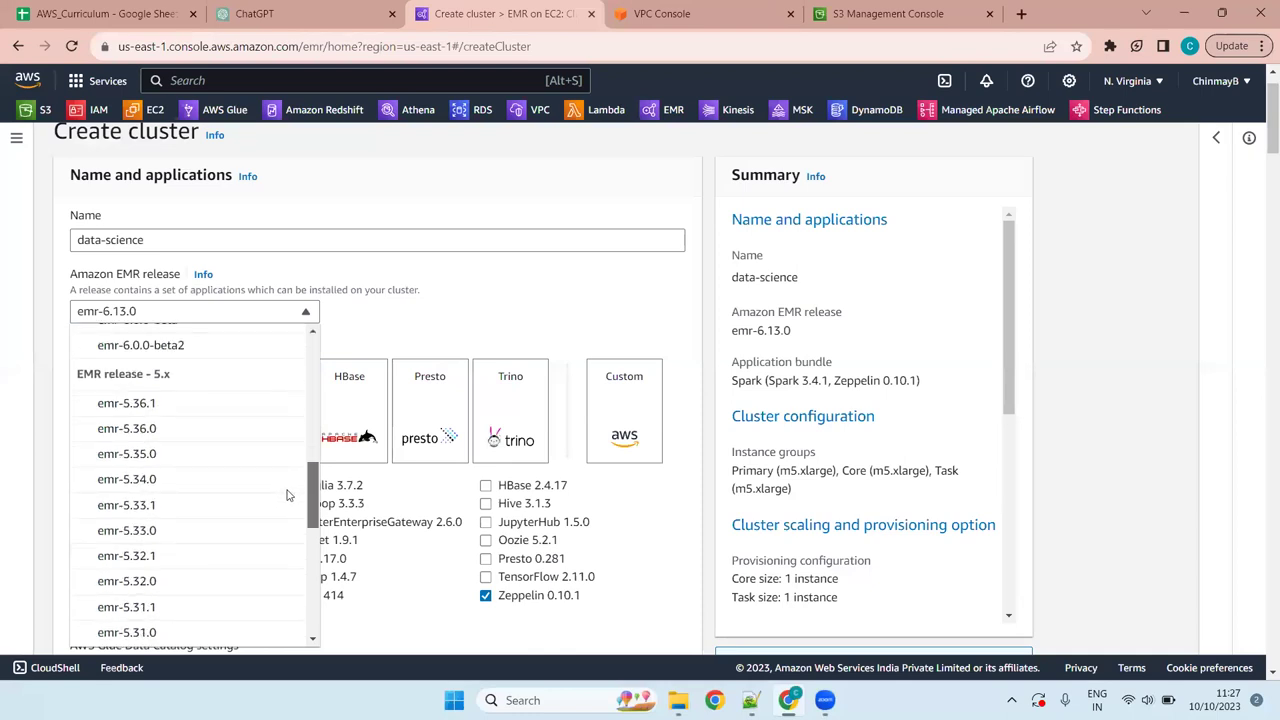
pyautogui.moveTo(306, 509); pyautogui.dragTo(310, 540)
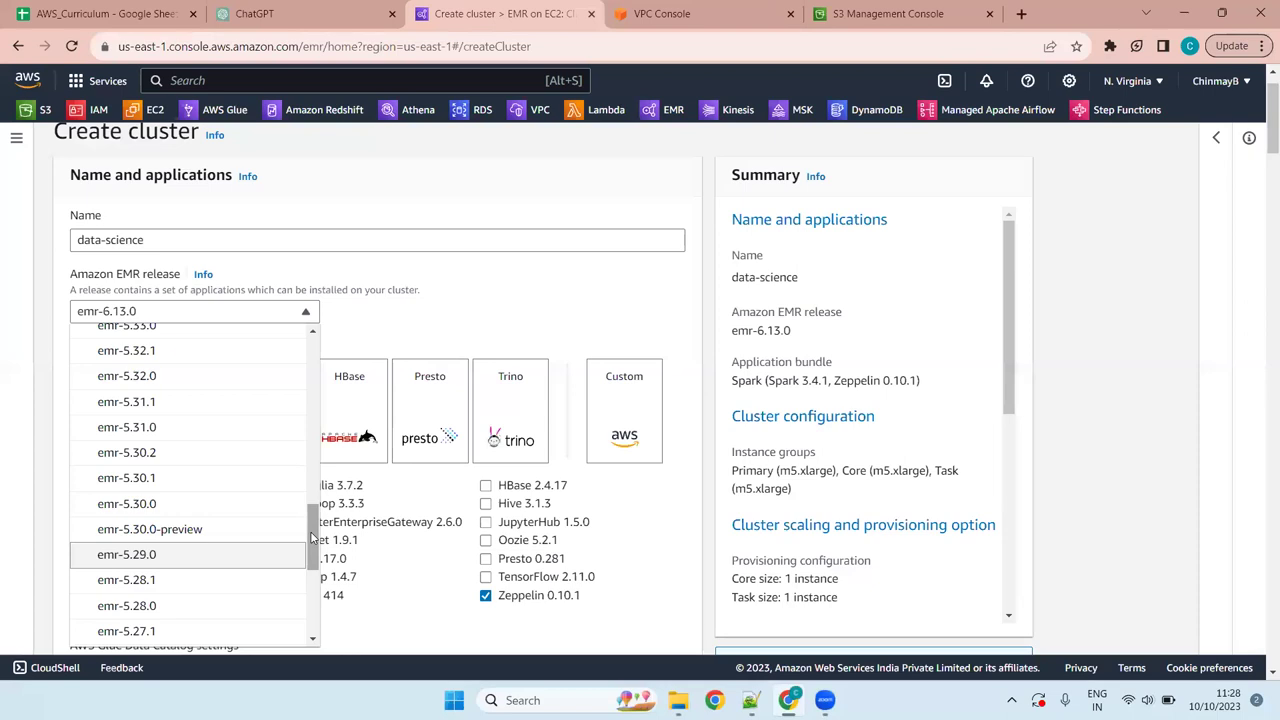
pyautogui.moveTo(312, 537); pyautogui.dragTo(545, 311)
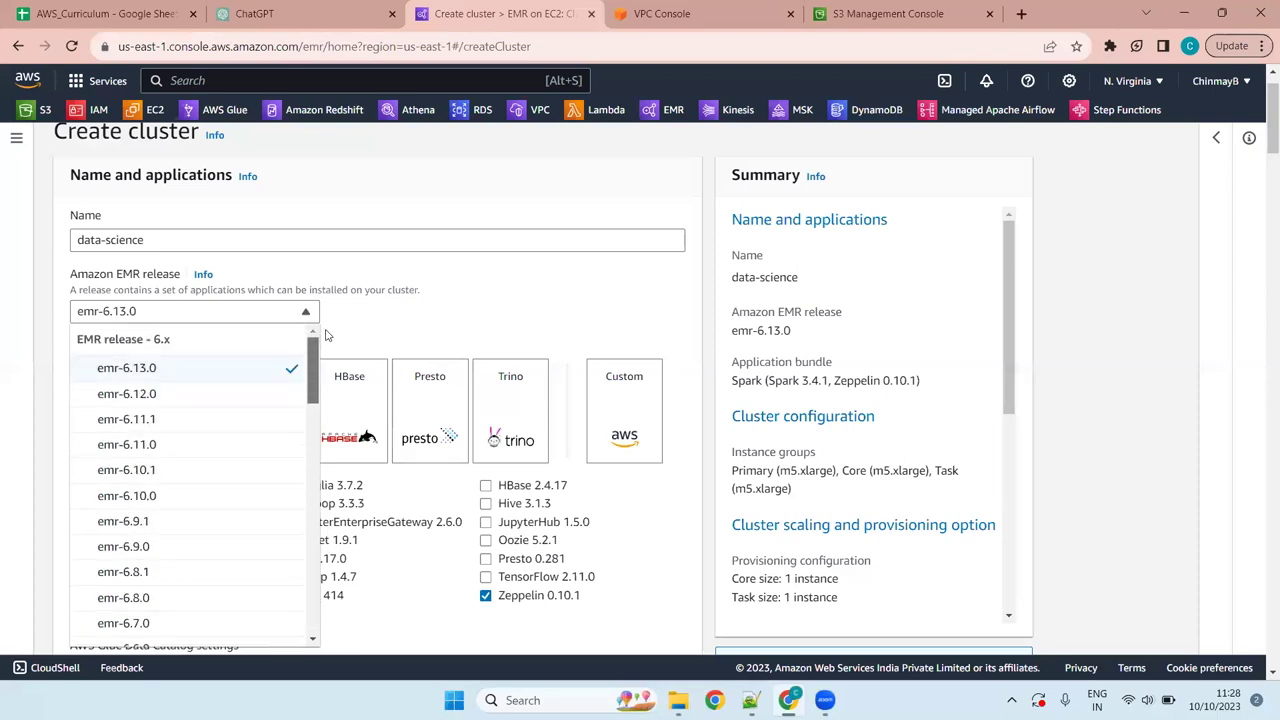
pyautogui.click(527, 290)
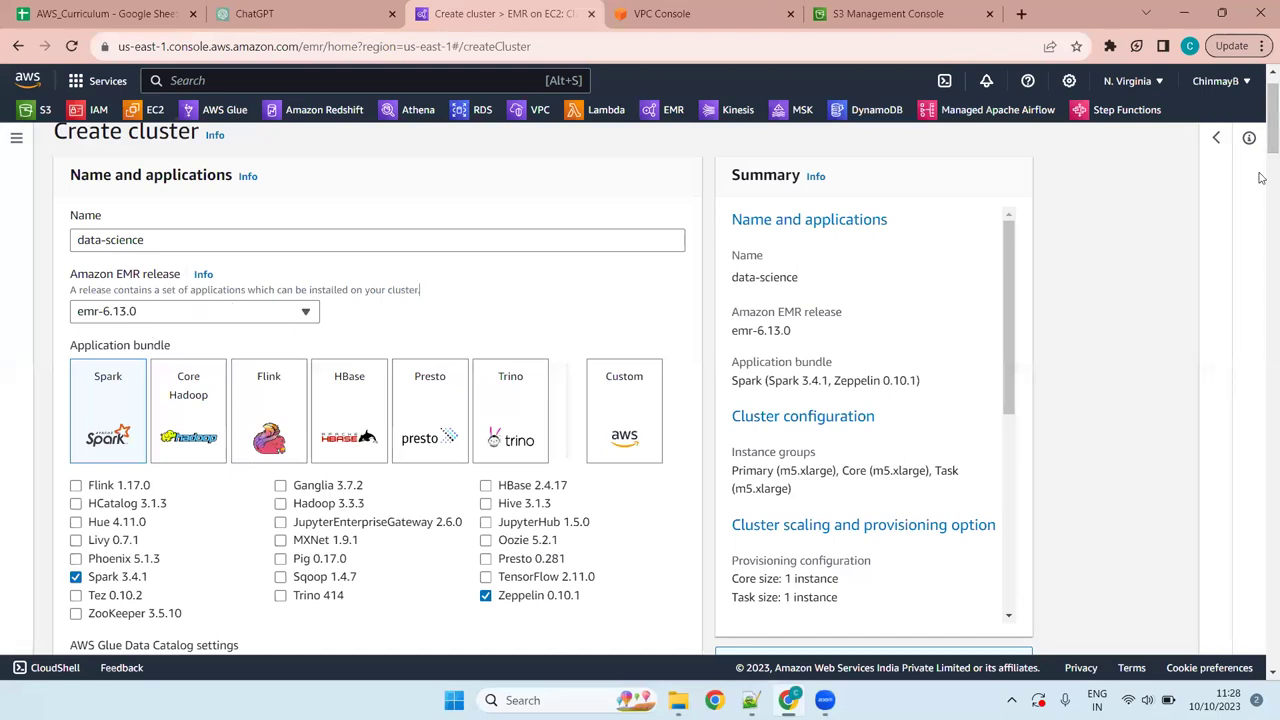
# - Add "A]Application bundle:" to the indented line of the Notepad++ notes, and return to the Create cluster page in Chrome
pyautogui.scroll(-2, 1260, 135)
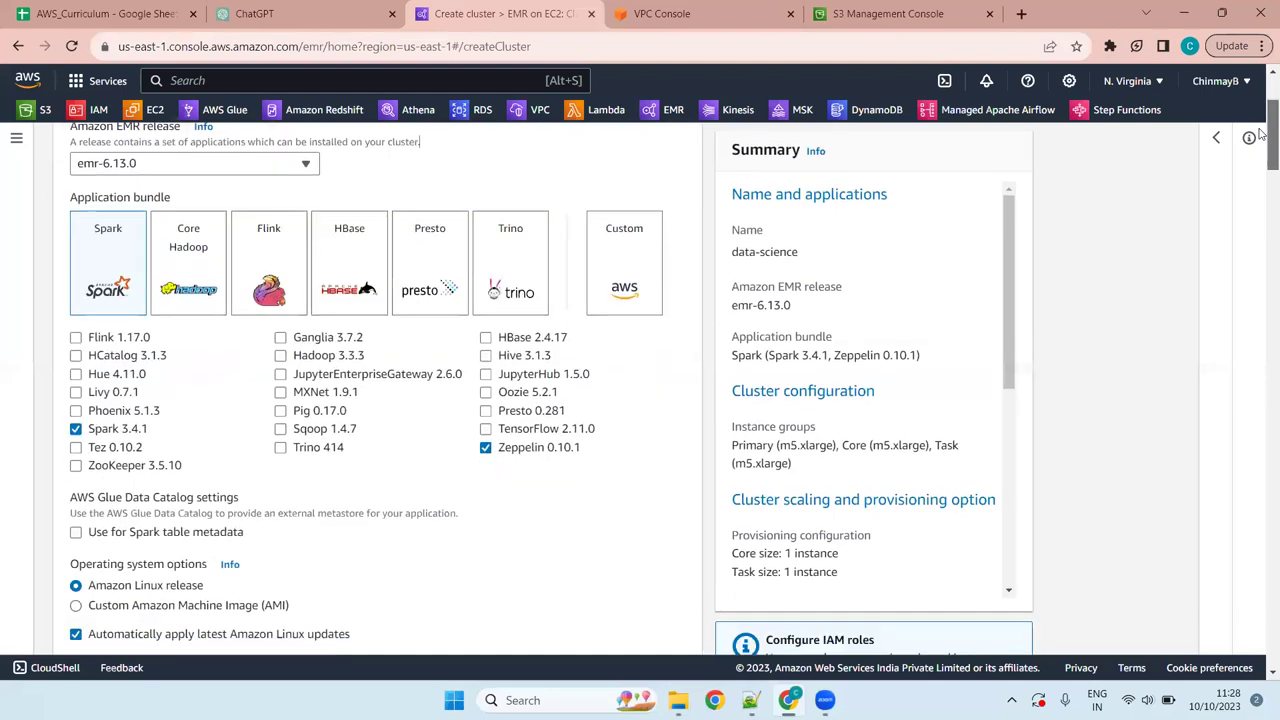
pyautogui.tripleClick(66, 198)
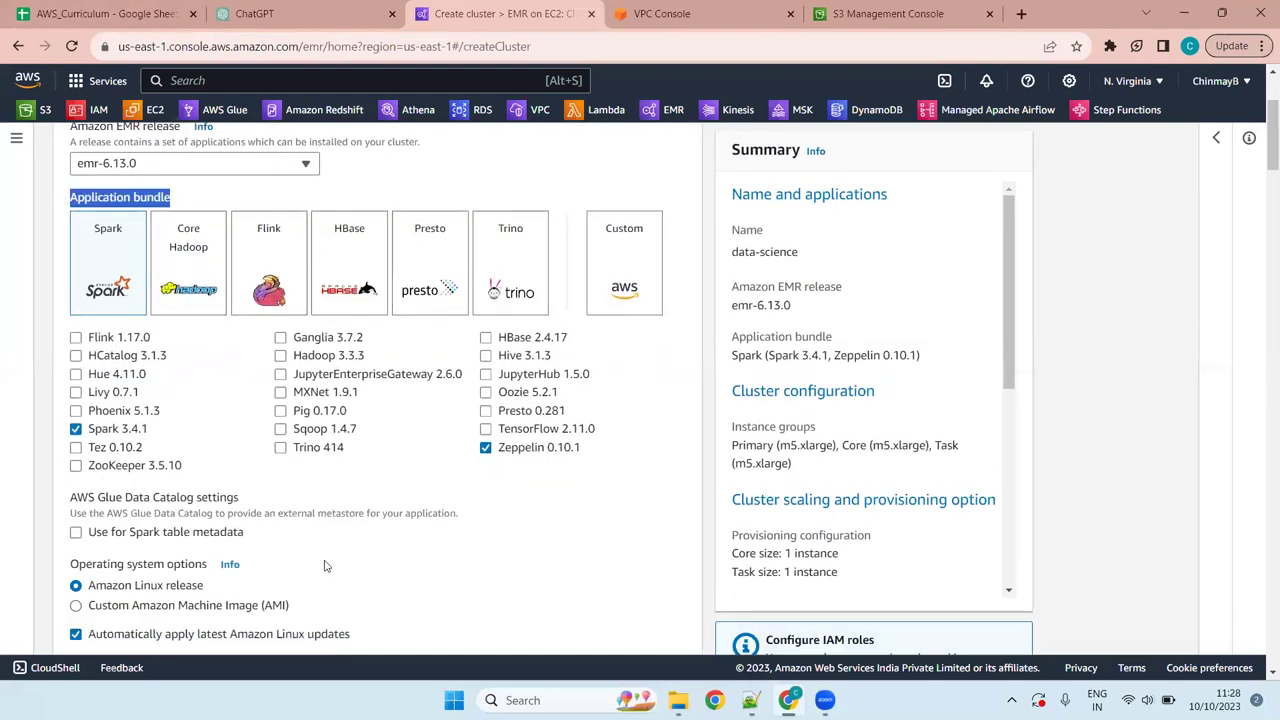
pyautogui.hotkey('alt', 'Tab')
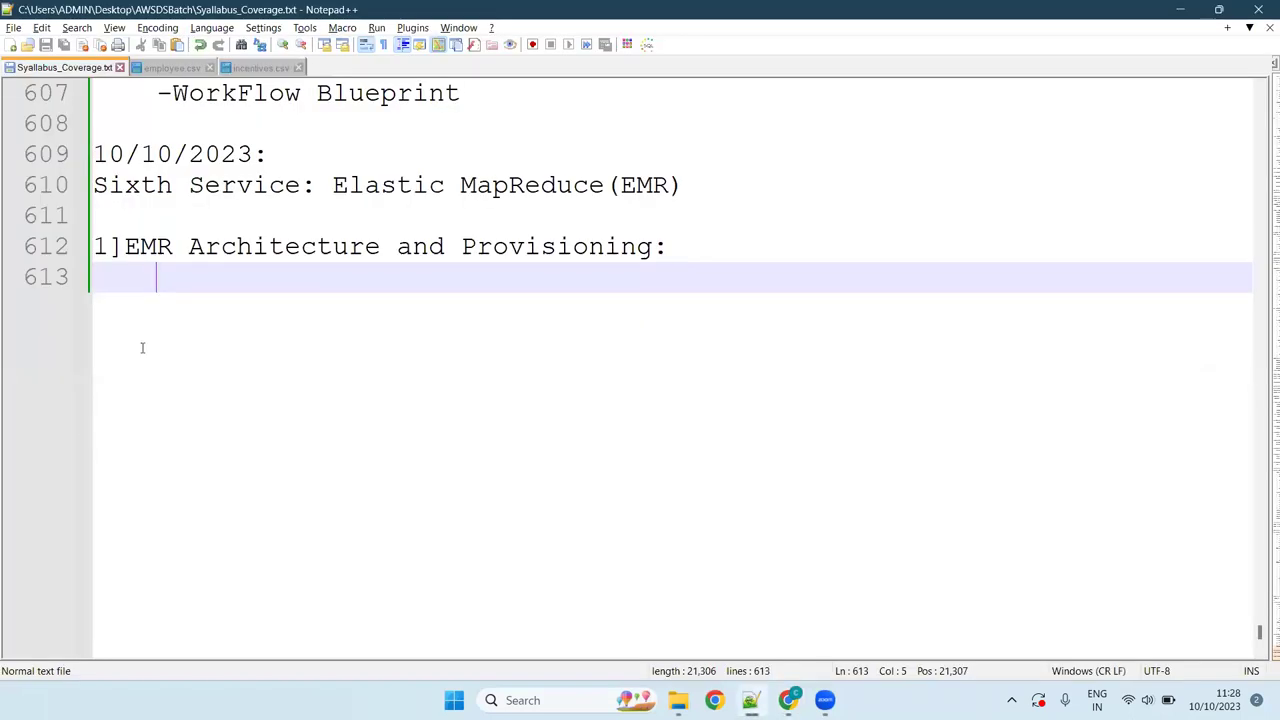
pyautogui.write('A]')
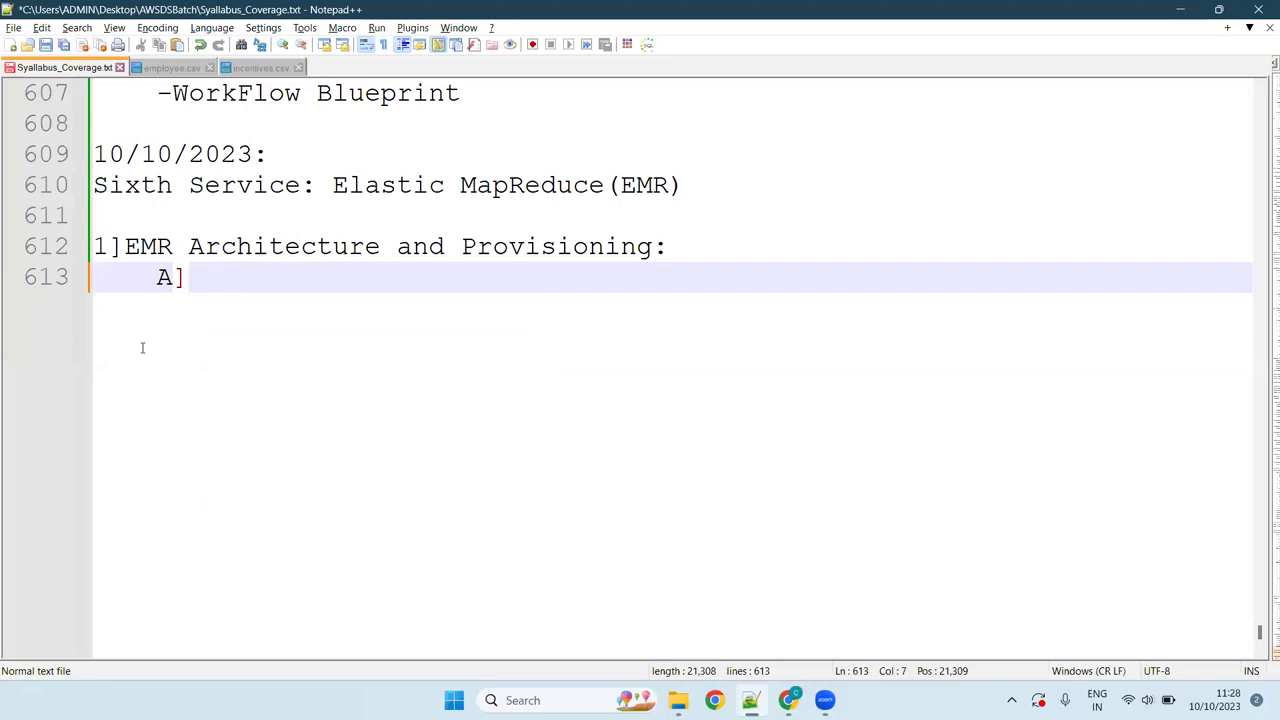
pyautogui.write('Application bundle:')
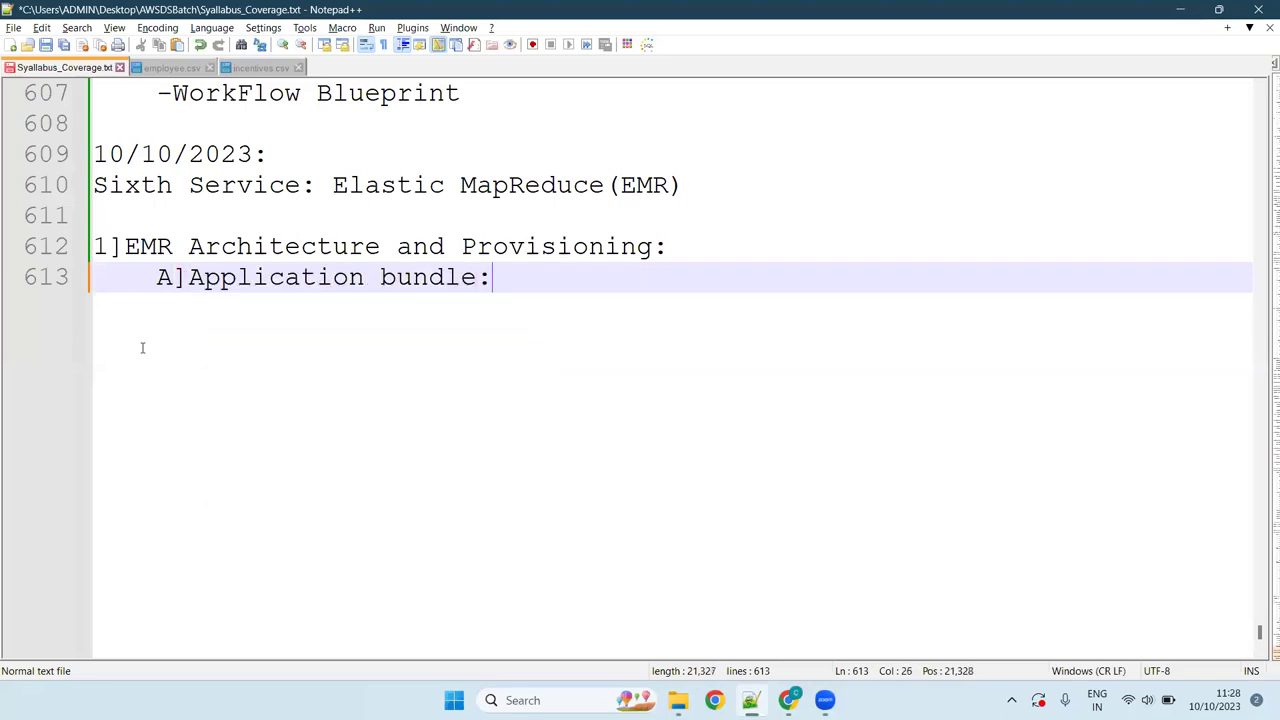
pyautogui.hotkey('alt', 'Tab')
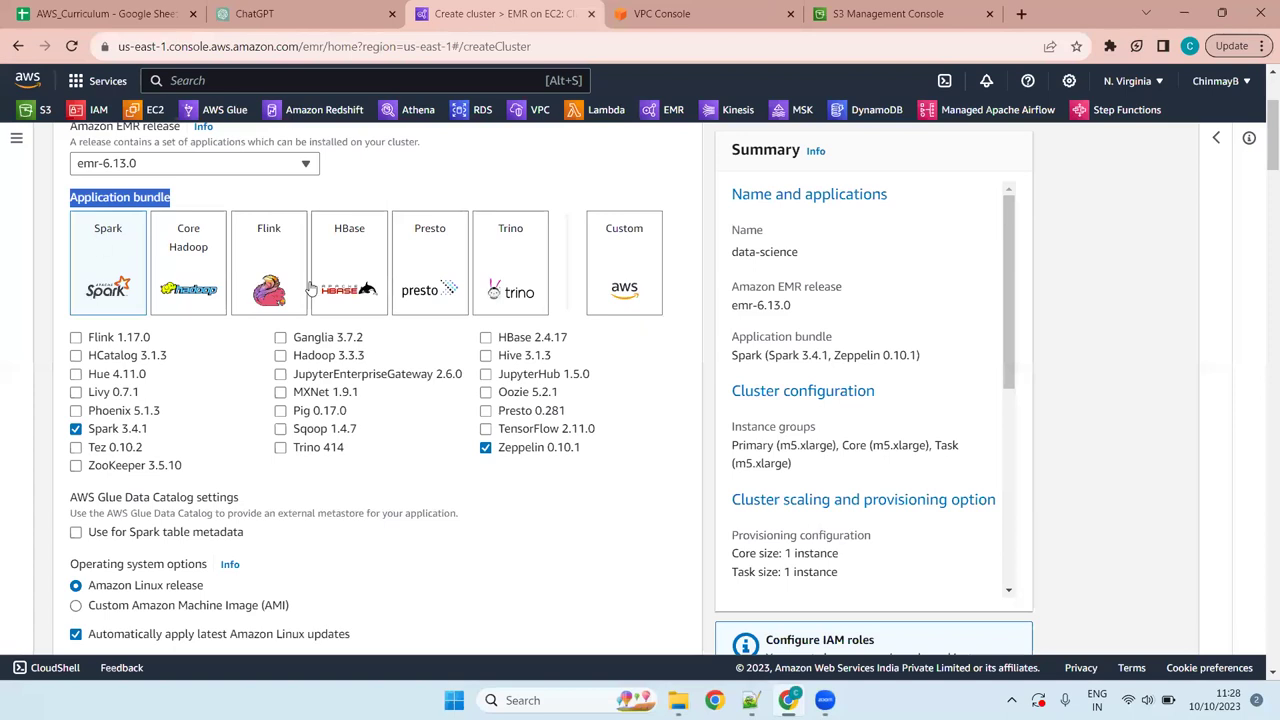
# - Try adding JupyterHub 1.5.0 to the cluster's applications, and go back to the Spark application bundle
pyautogui.click(433, 171)
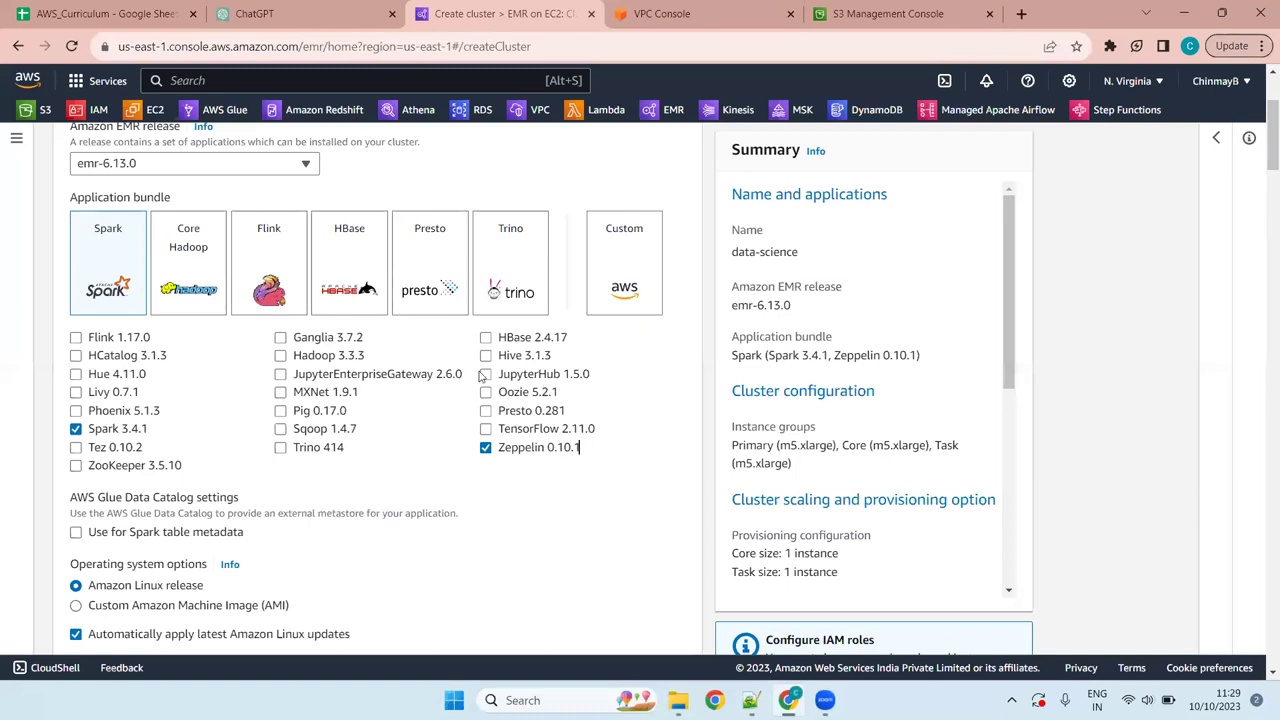
pyautogui.click(281, 374)
pyautogui.click(281, 374)
pyautogui.click(487, 375)
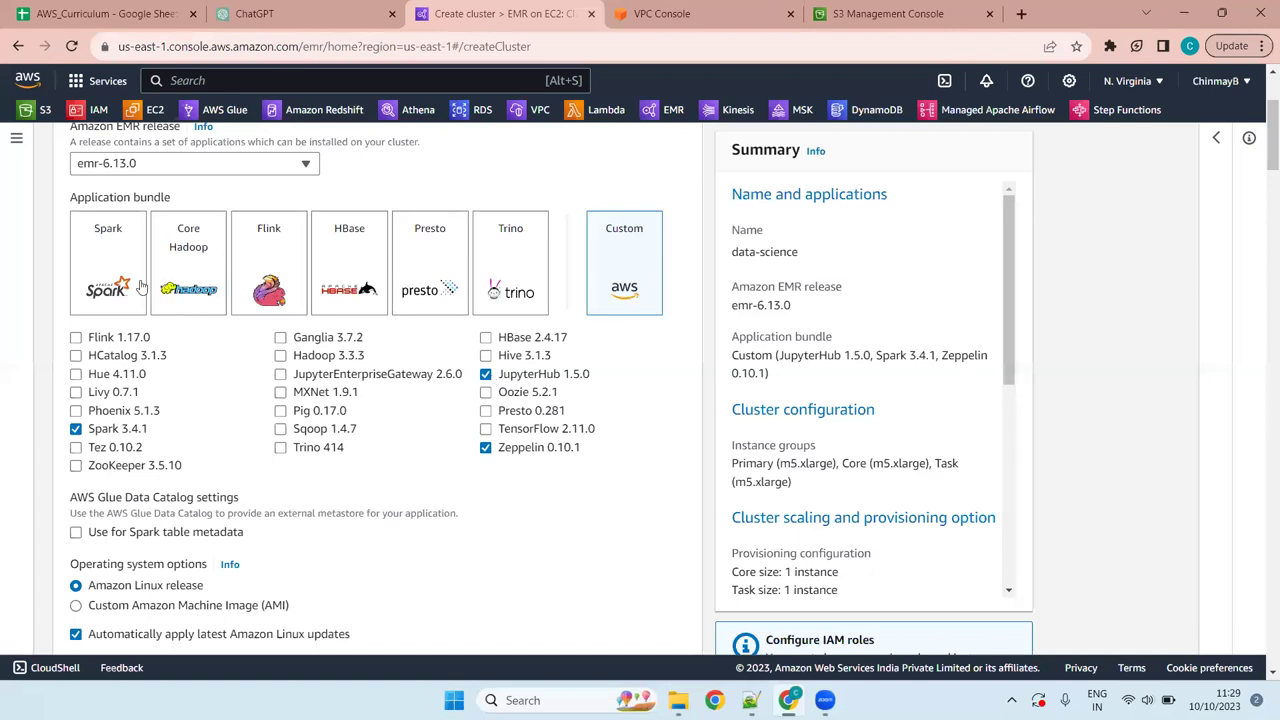
pyautogui.click(113, 268)
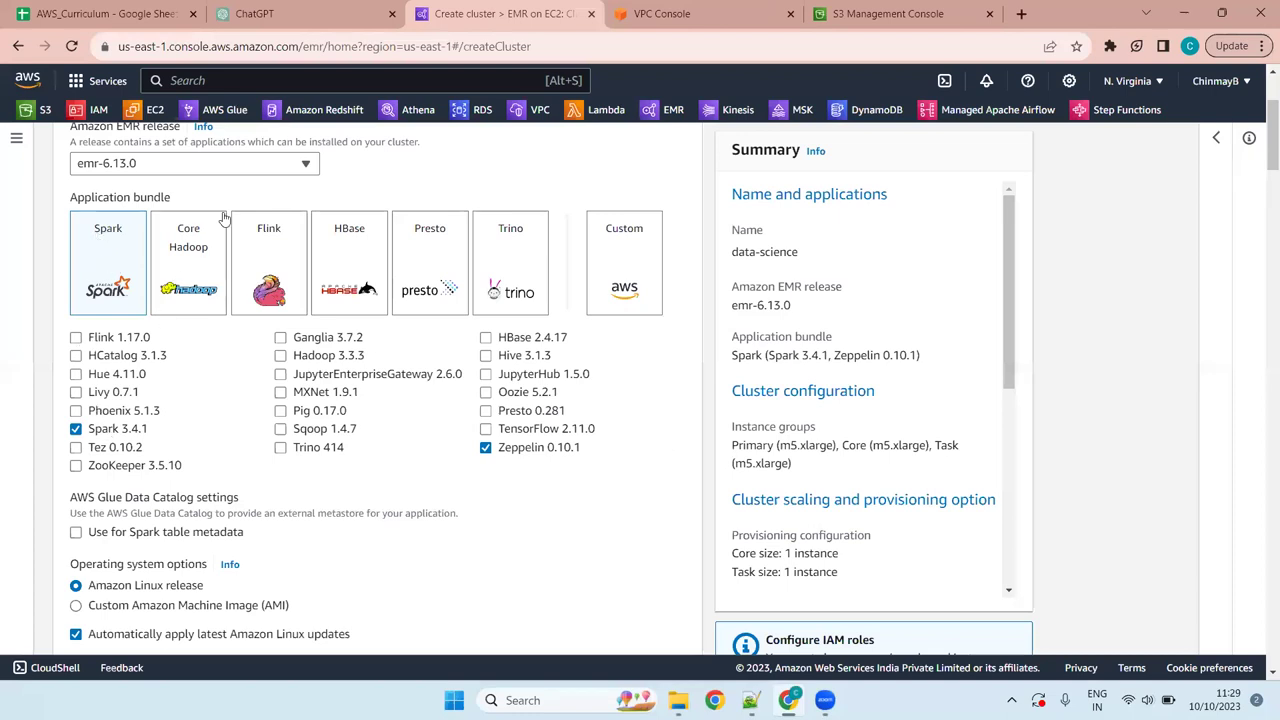
# - Choose the Core Hadoop application bundle for the cluster
pyautogui.click(184, 246)
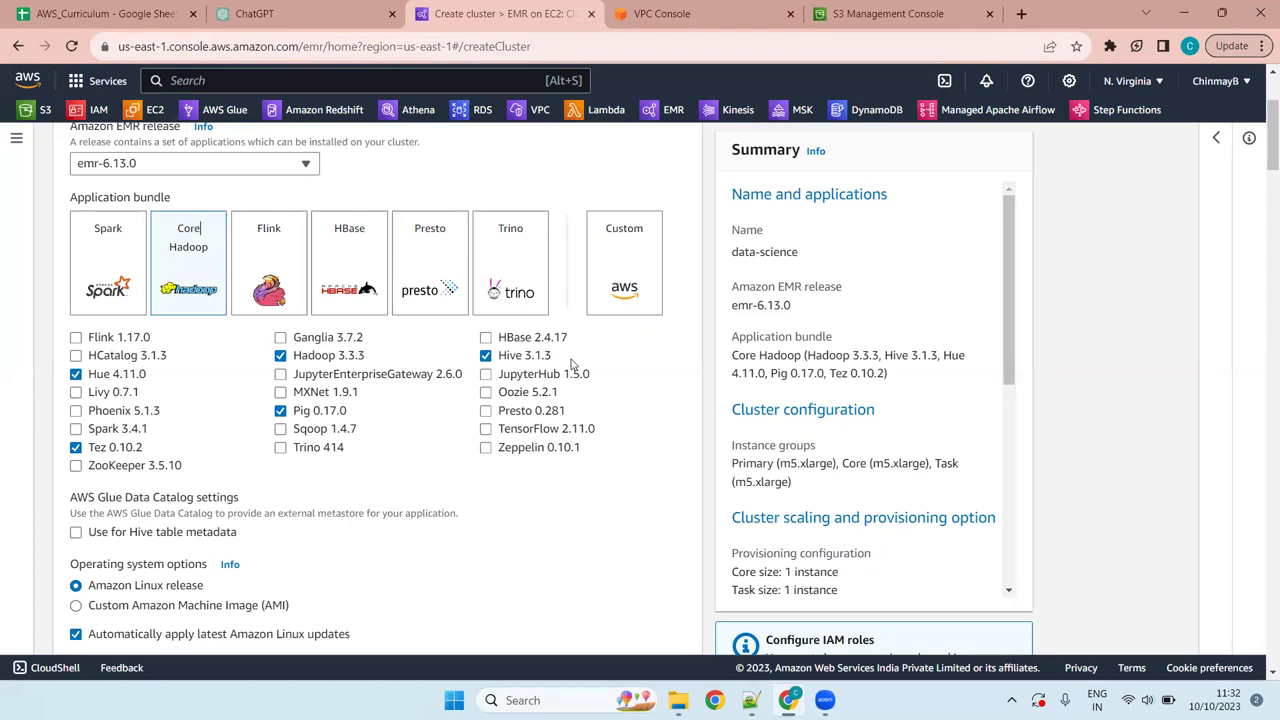
# - Try the Flink, HBase, Presto and Trino application bundles to compare the applications each one includes
pyautogui.moveTo(571, 365); pyautogui.dragTo(499, 365)
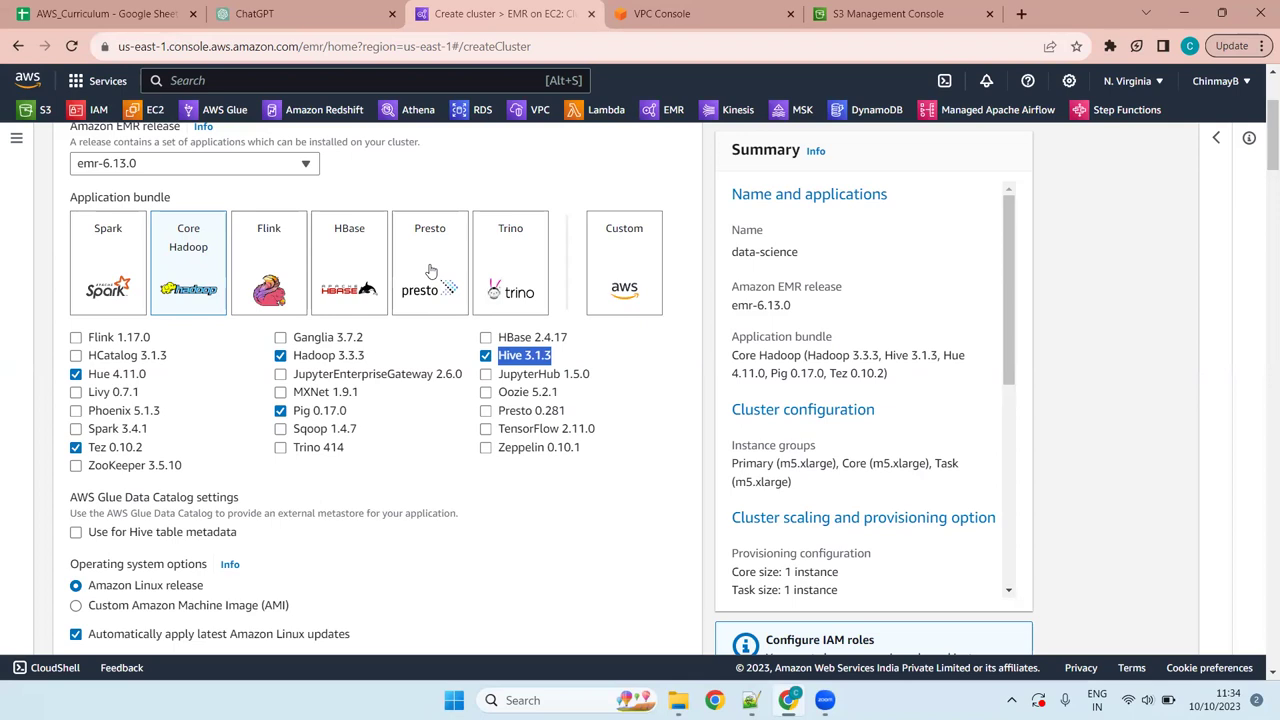
pyautogui.click(103, 263)
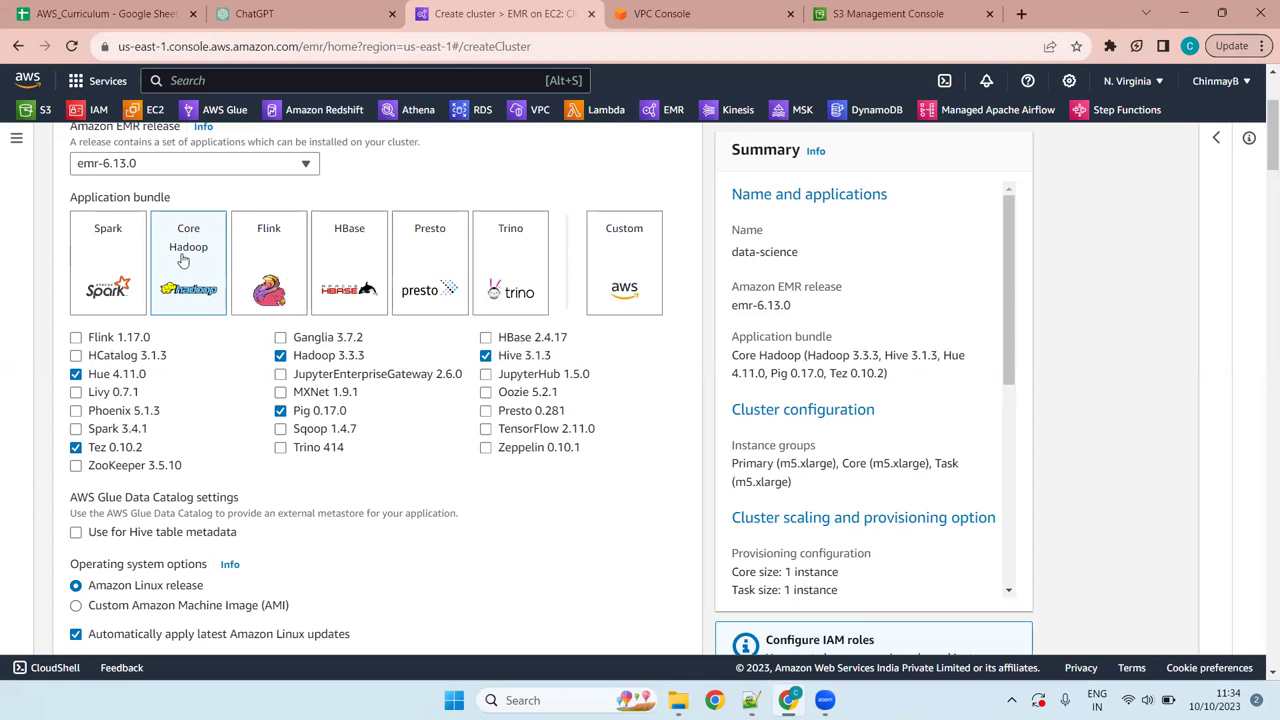
pyautogui.click(263, 253)
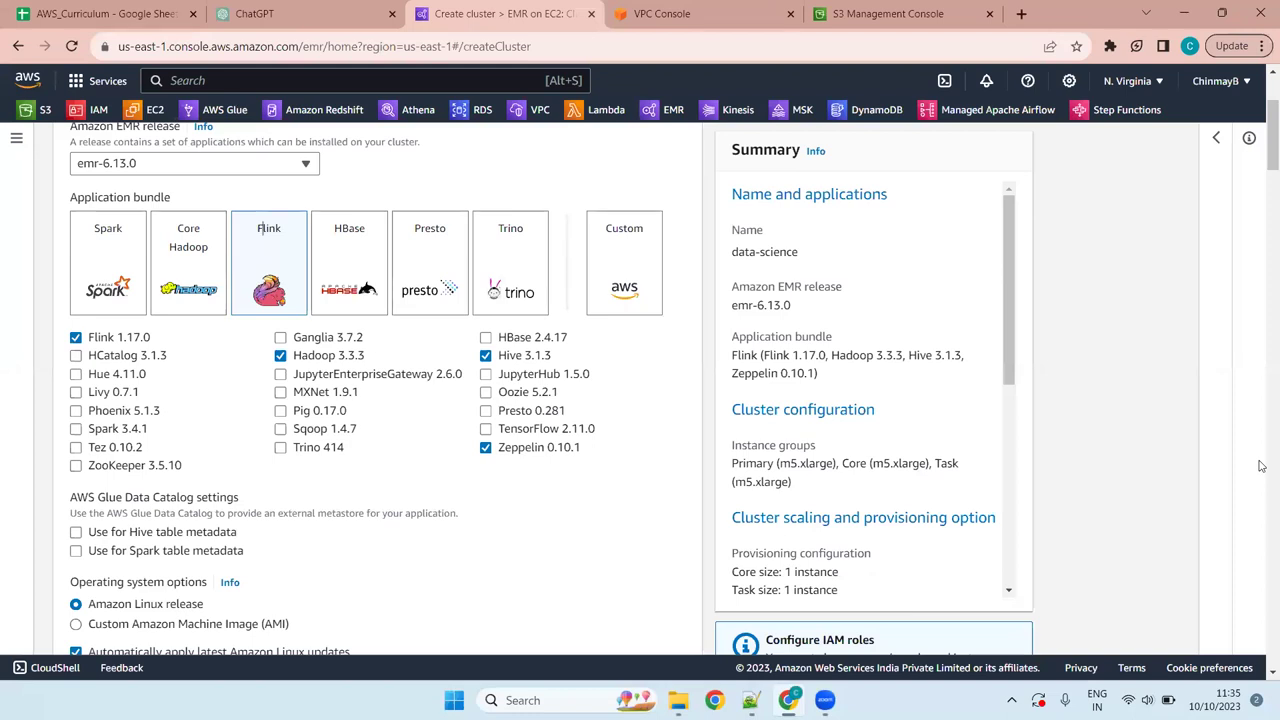
pyautogui.click(353, 252)
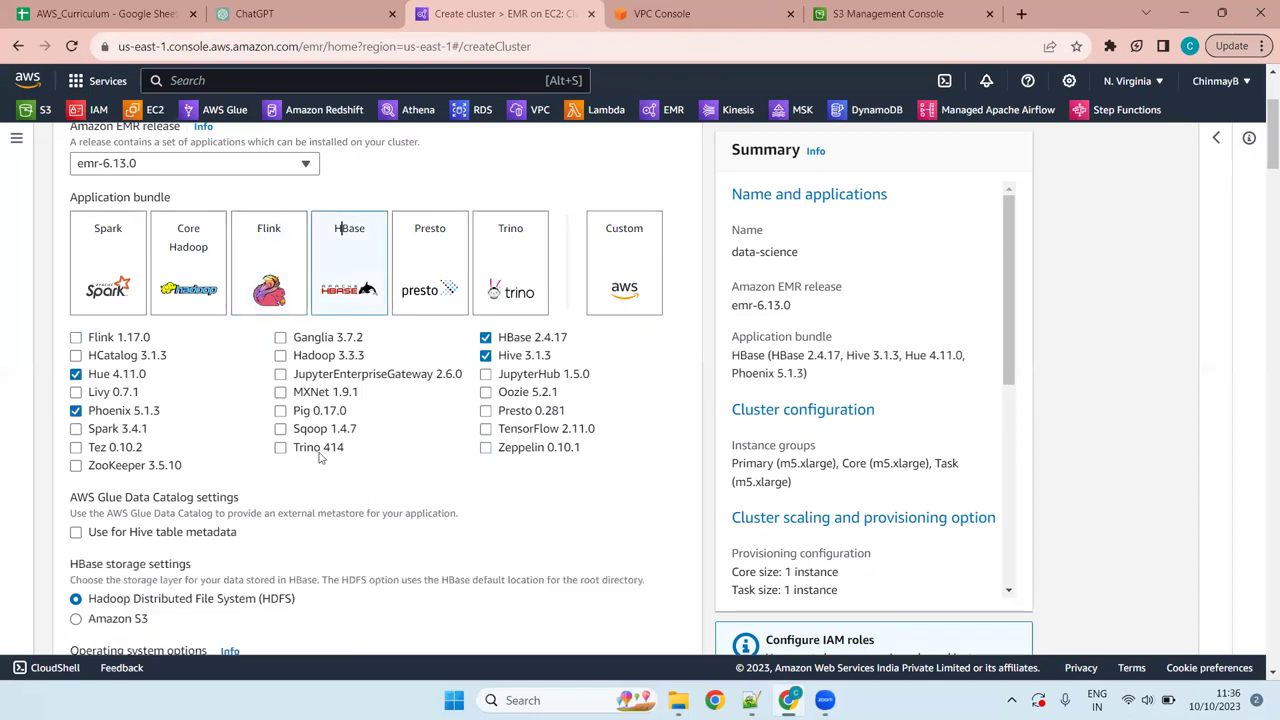
pyautogui.click(412, 262)
pyautogui.click(488, 266)
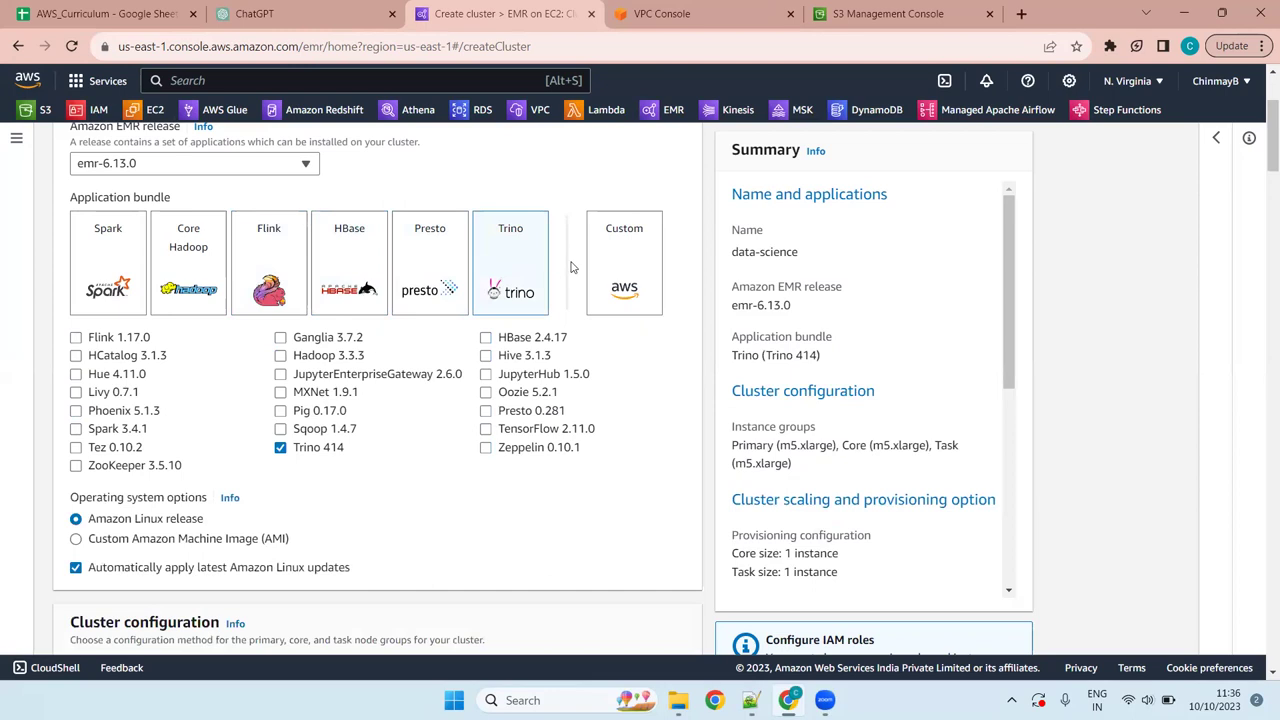
# - Try a custom bundle without Hue 4.11.0 and Pig 0.17.0, adding JupyterHub 1.5.0 and Spark 3.4.1 to Hadoop and Hive
pyautogui.click(630, 258)
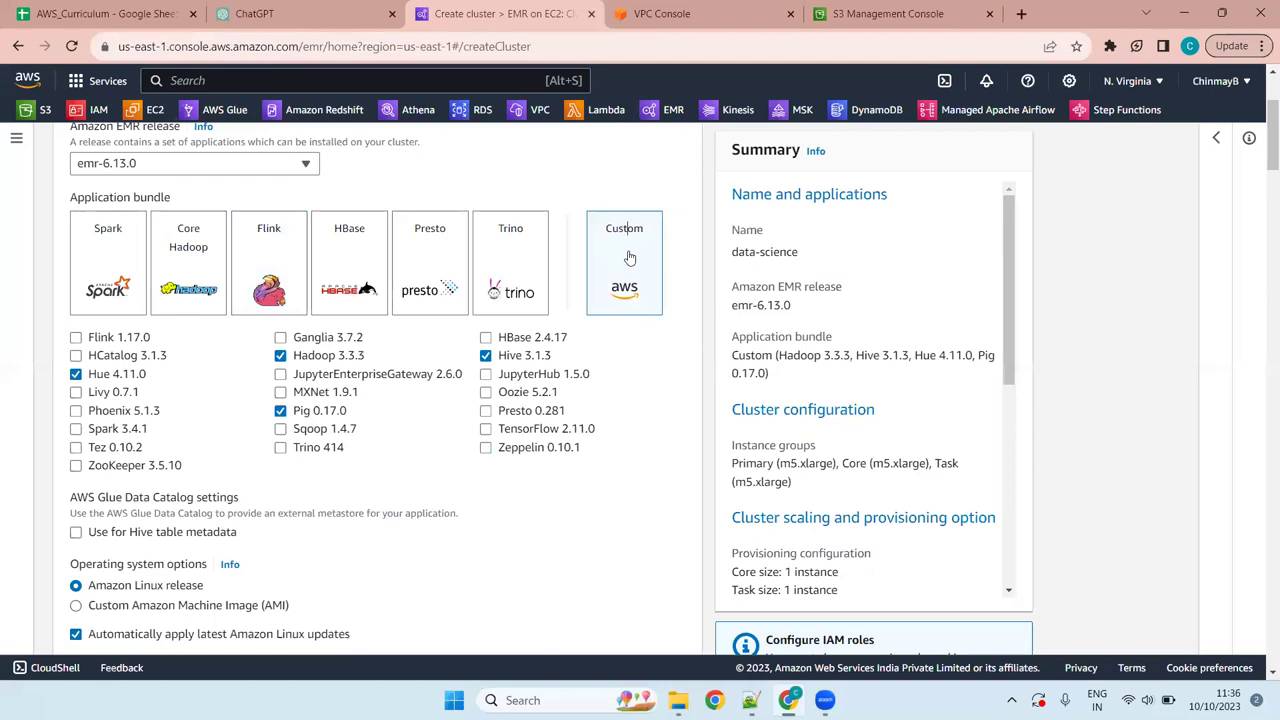
pyautogui.click(76, 375)
pyautogui.click(281, 412)
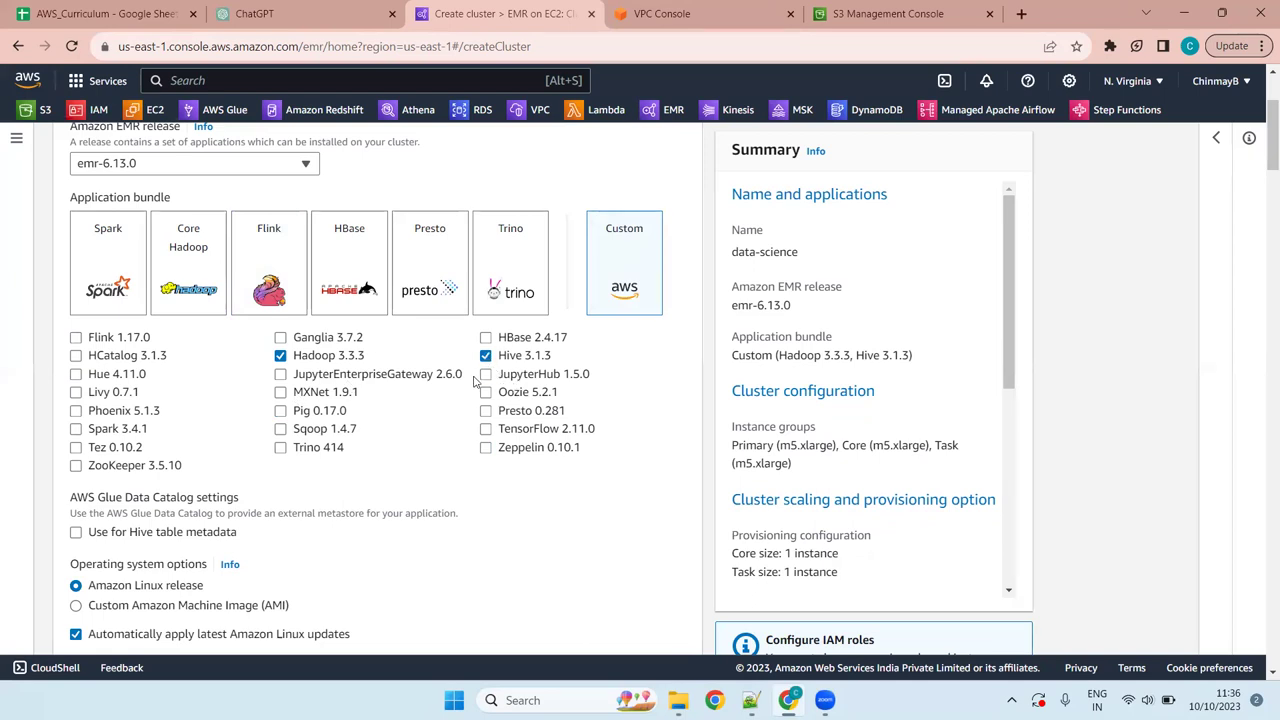
pyautogui.click(486, 374)
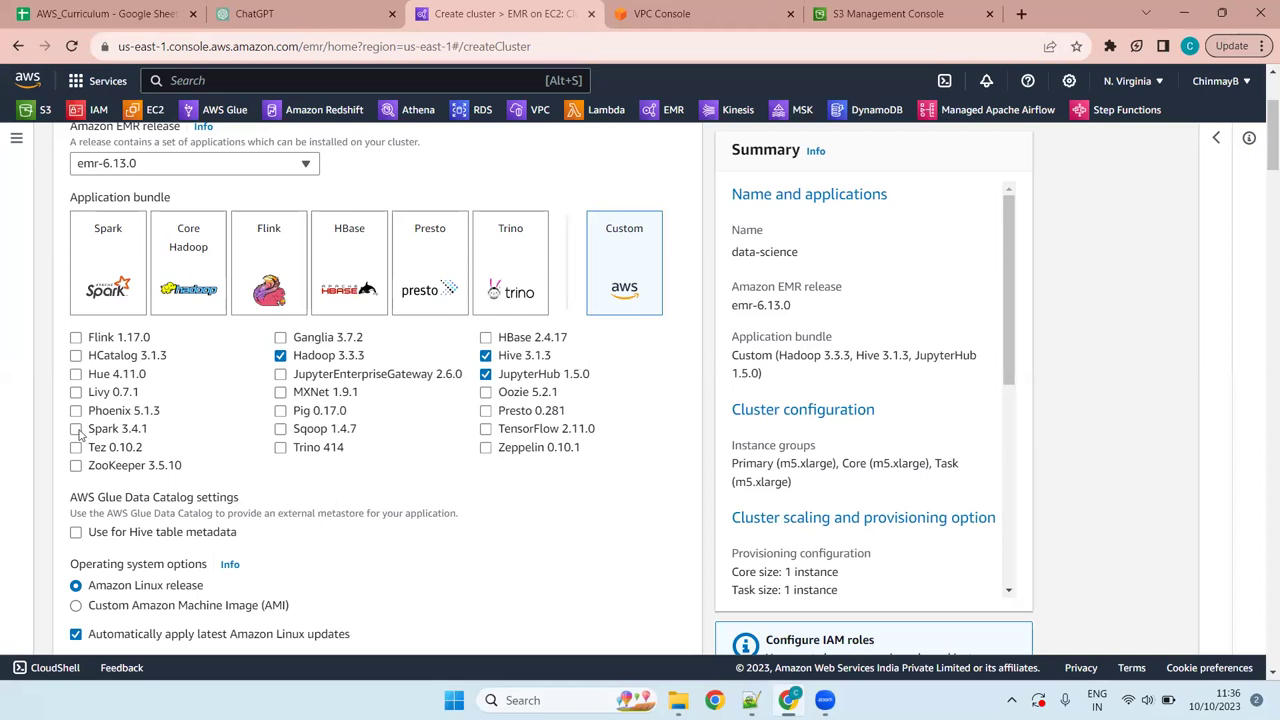
pyautogui.click(77, 429)
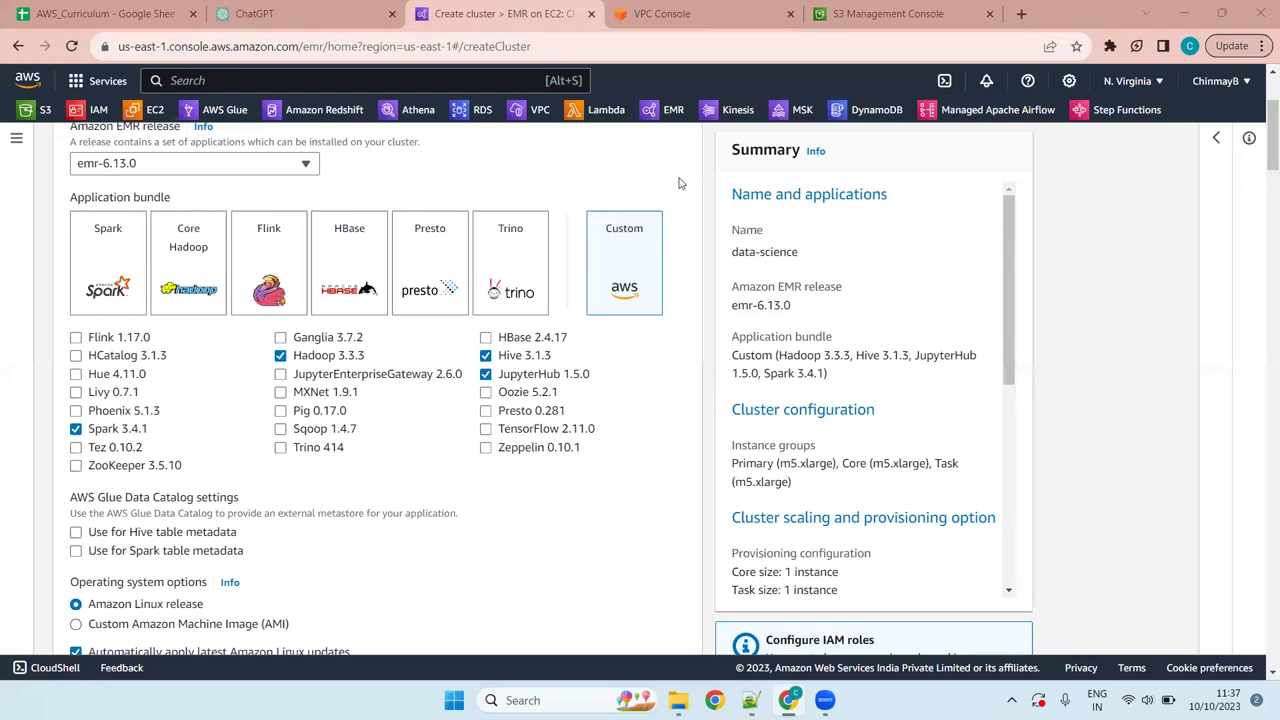
# - Try the Spark bundle, and the Core Hadoop bundle with Spark 3.4.1 and JupyterHub 1.5.0 added and Hue 4.11.0 removed
pyautogui.press('super+z')
pyautogui.click(115, 280)
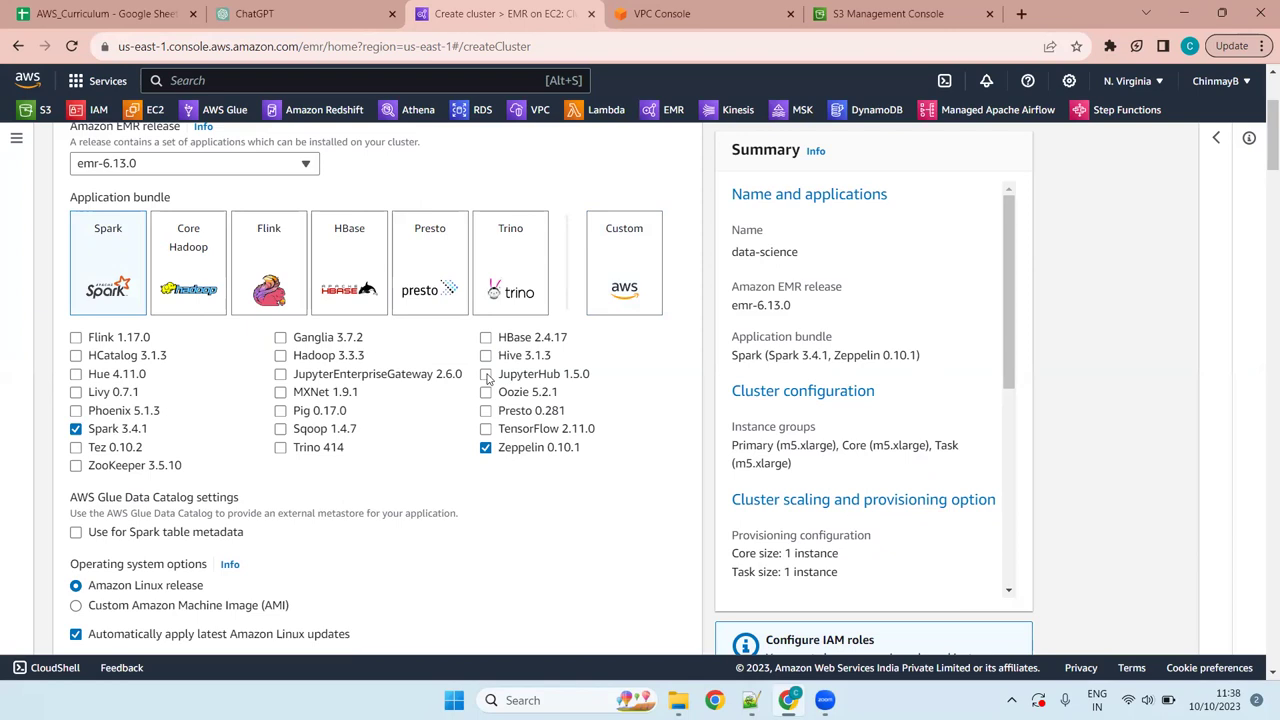
pyautogui.click(177, 300)
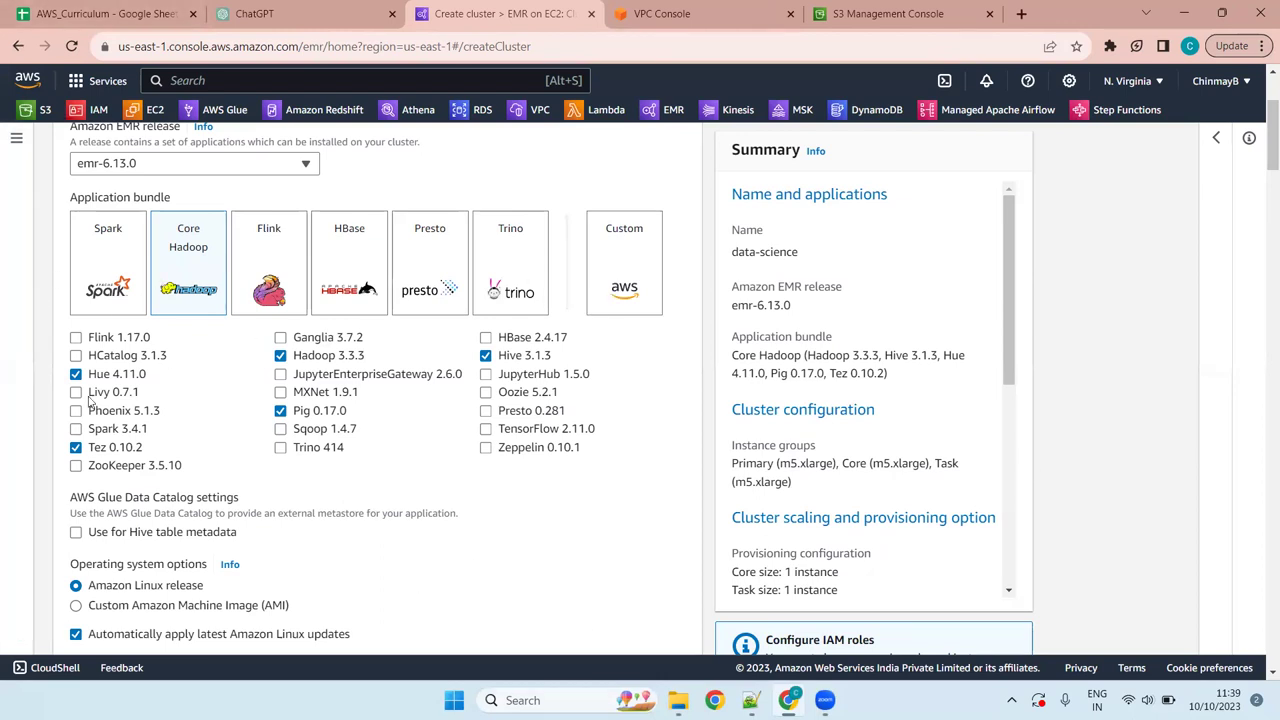
pyautogui.click(76, 429)
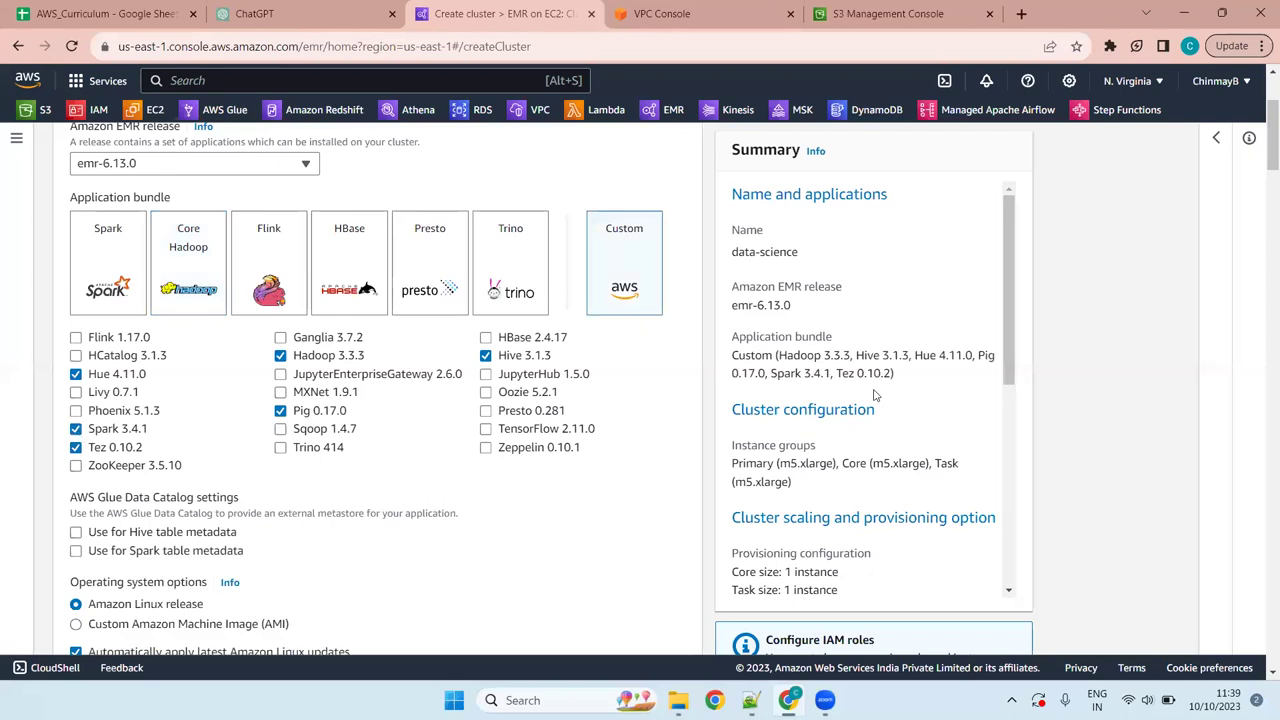
pyautogui.click(485, 374)
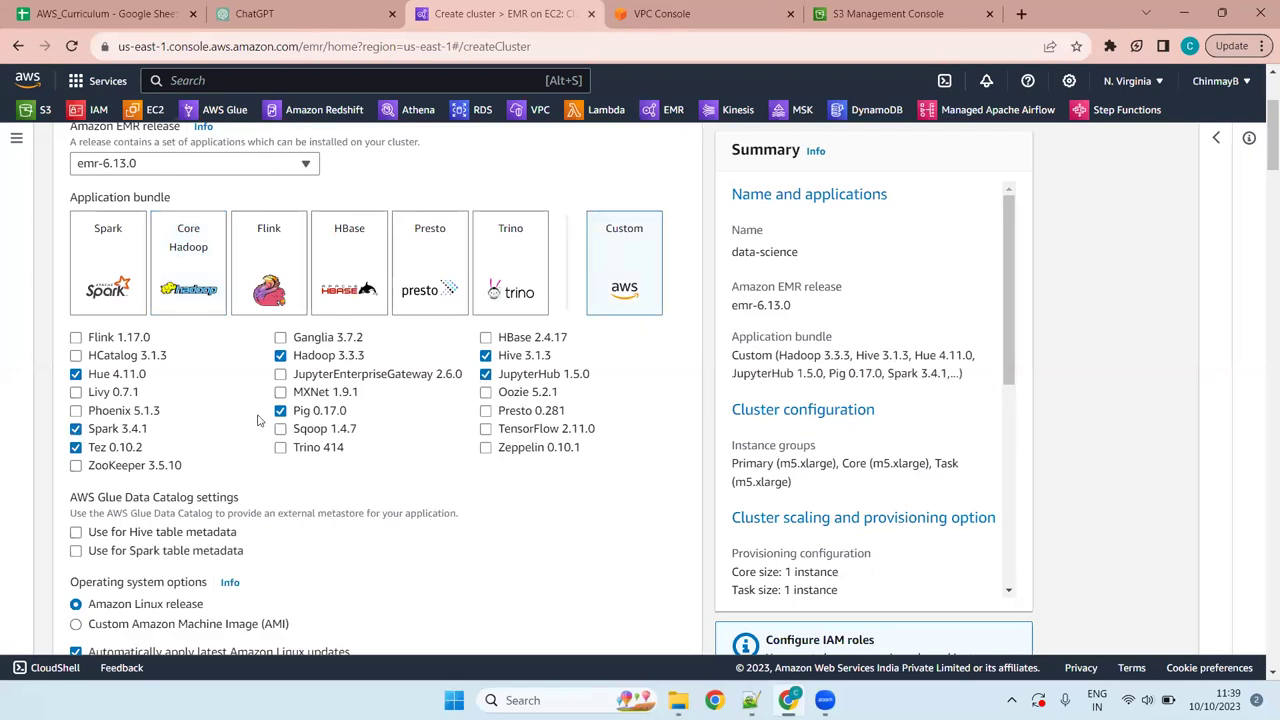
pyautogui.click(76, 375)
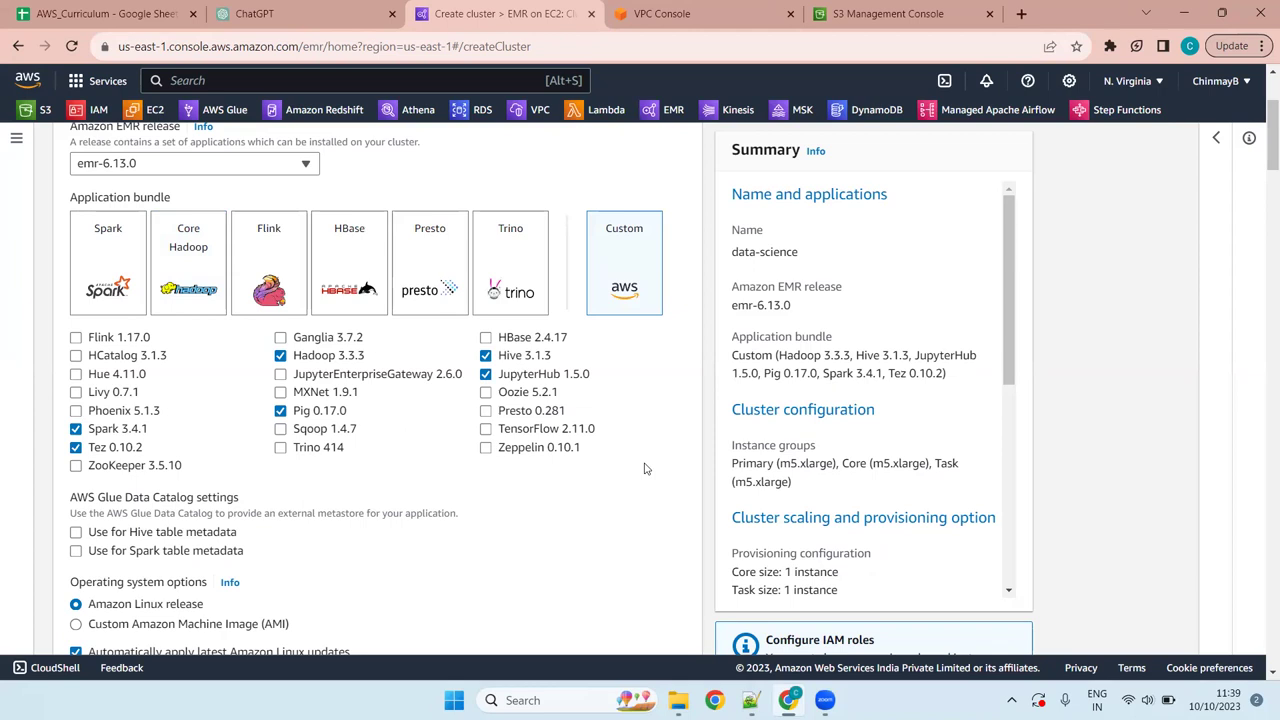
# - Choose the Spark application bundle, add JupyterHub 1.5.0 and remove Zeppelin 0.10.1 from the cluster's applications
pyautogui.click(105, 277)
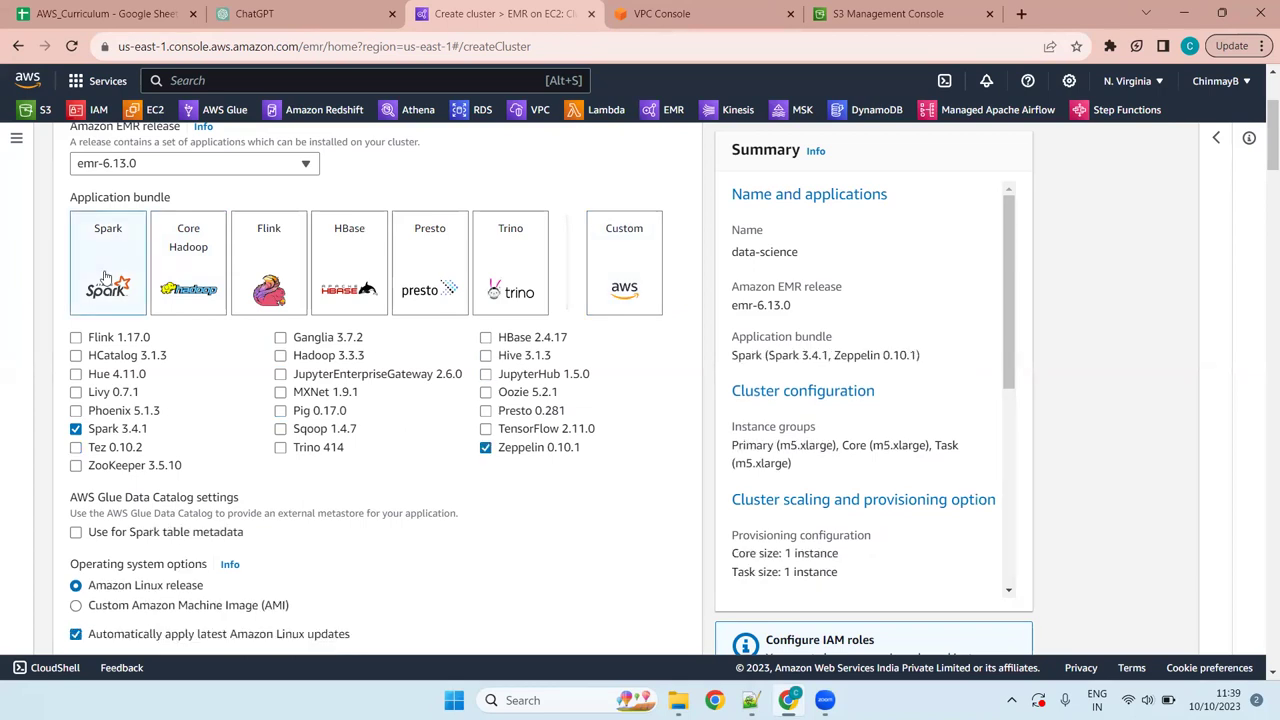
pyautogui.click(488, 375)
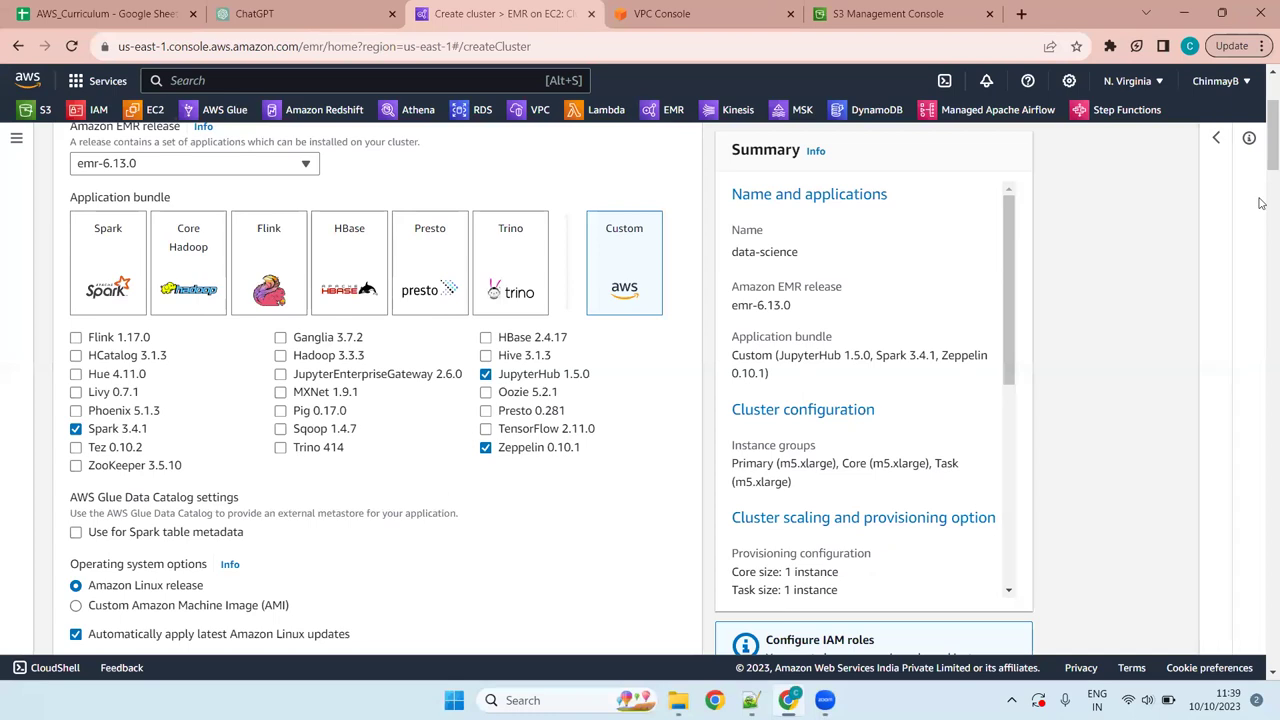
pyautogui.click(486, 447)
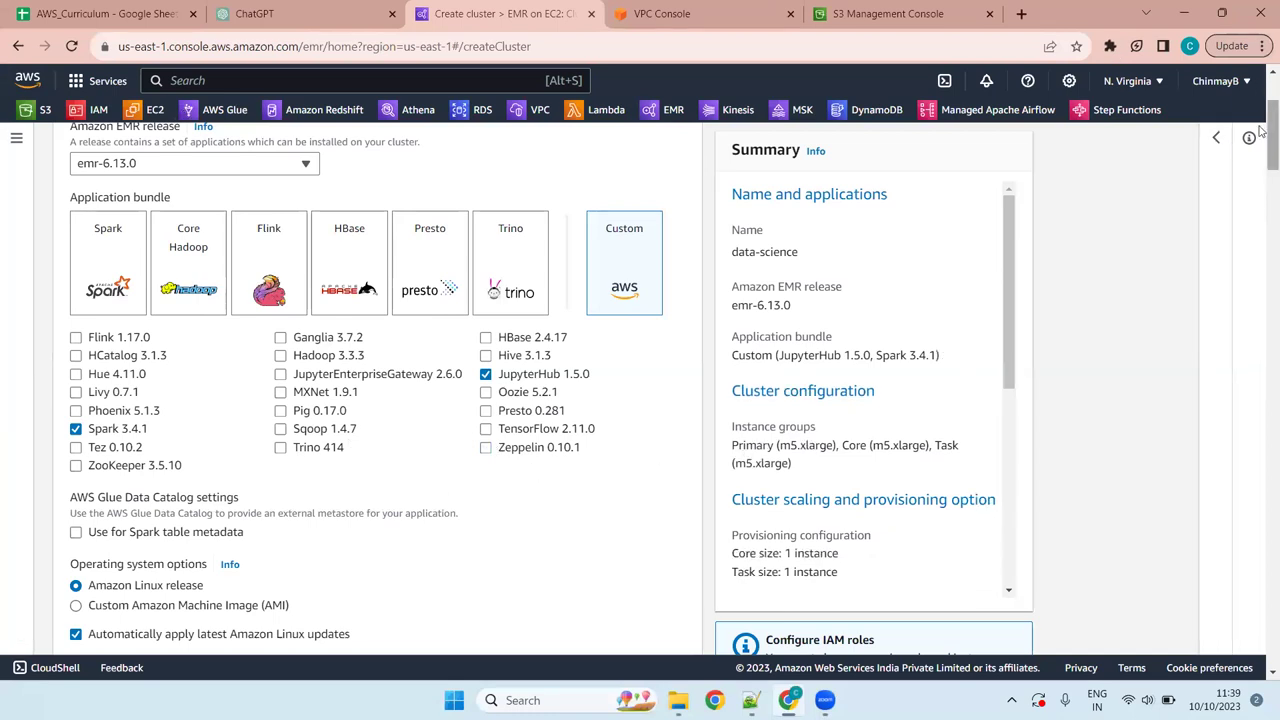
pyautogui.moveTo(1262, 132); pyautogui.dragTo(1263, 150)
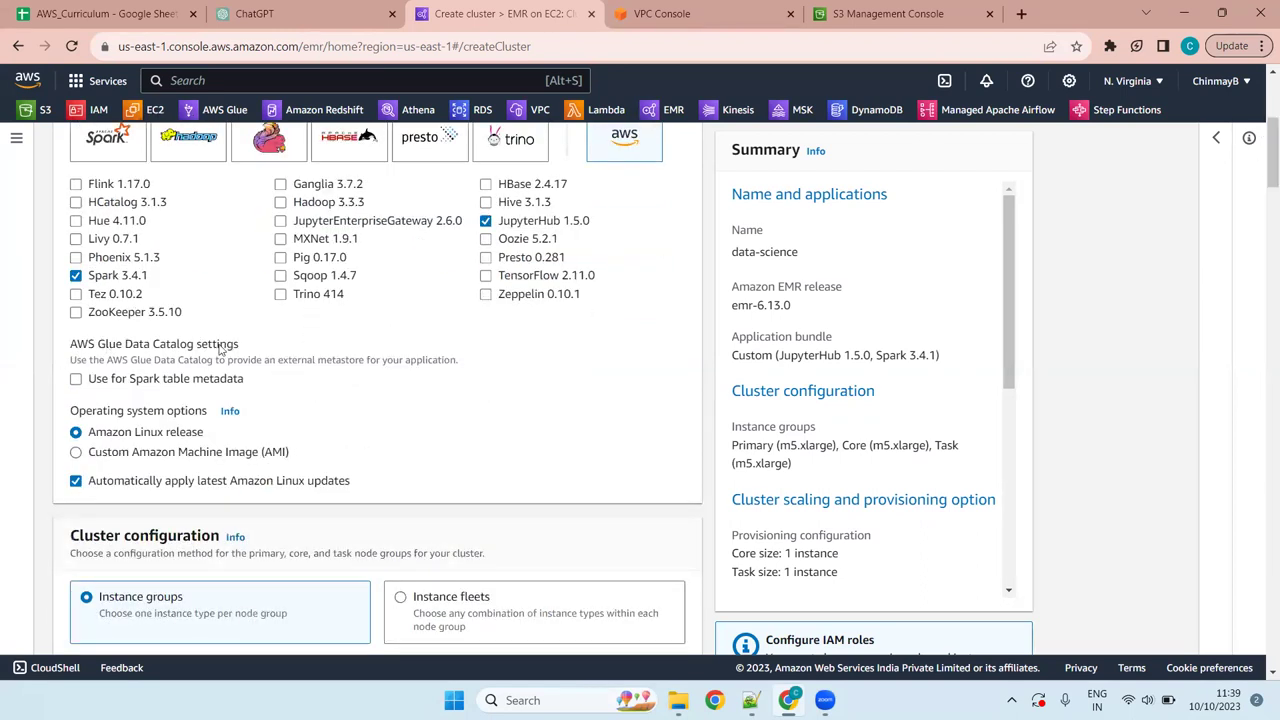
pyautogui.scroll(4, 430, 340)
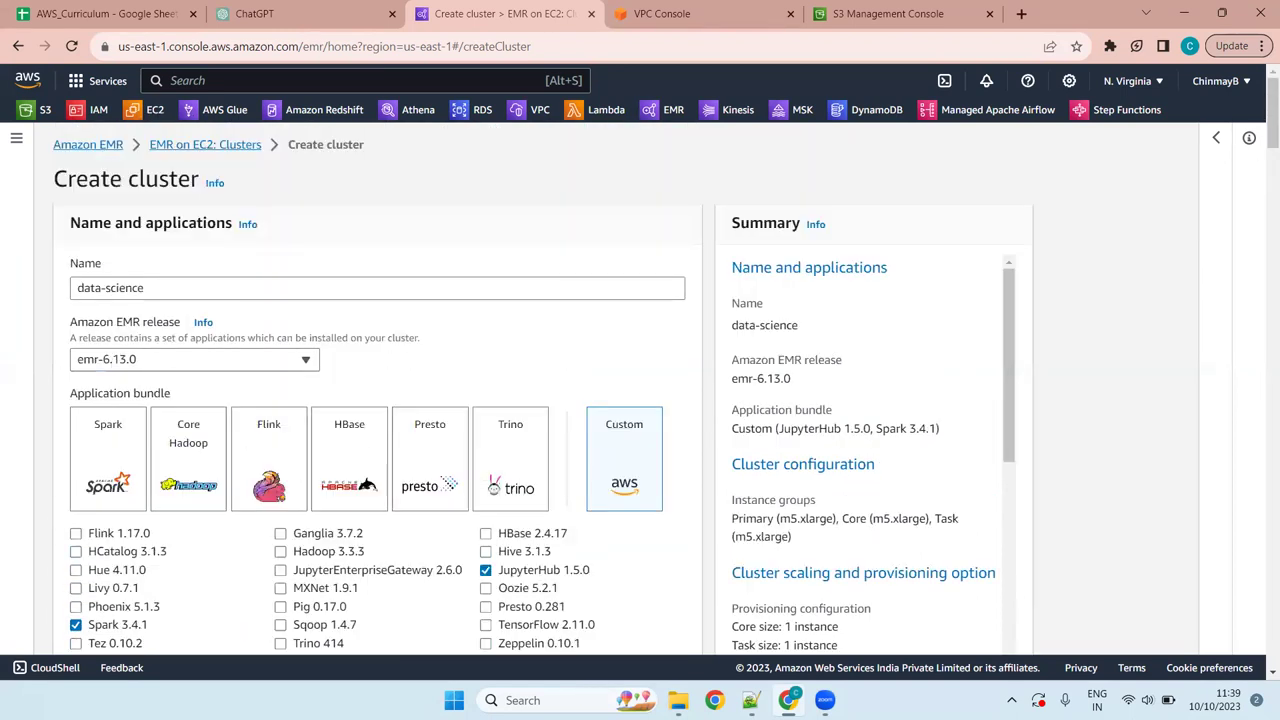
# - Start an indented "-" bullet under "A]Application bundle:" in the Notepad++ notes, and return to the Create cluster page in Chrome
pyautogui.moveTo(751, 700)
pyautogui.click(750, 605)
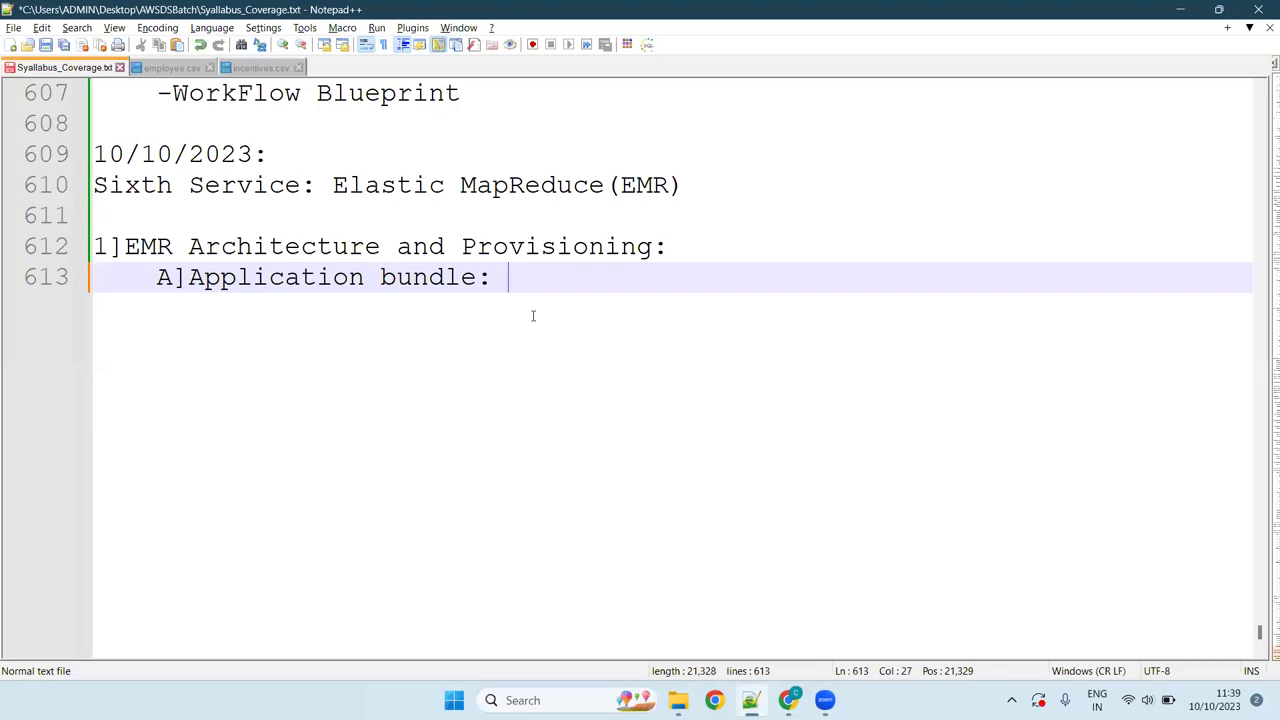
pyautogui.press('Return')
pyautogui.press('Tab')
pyautogui.write('-')
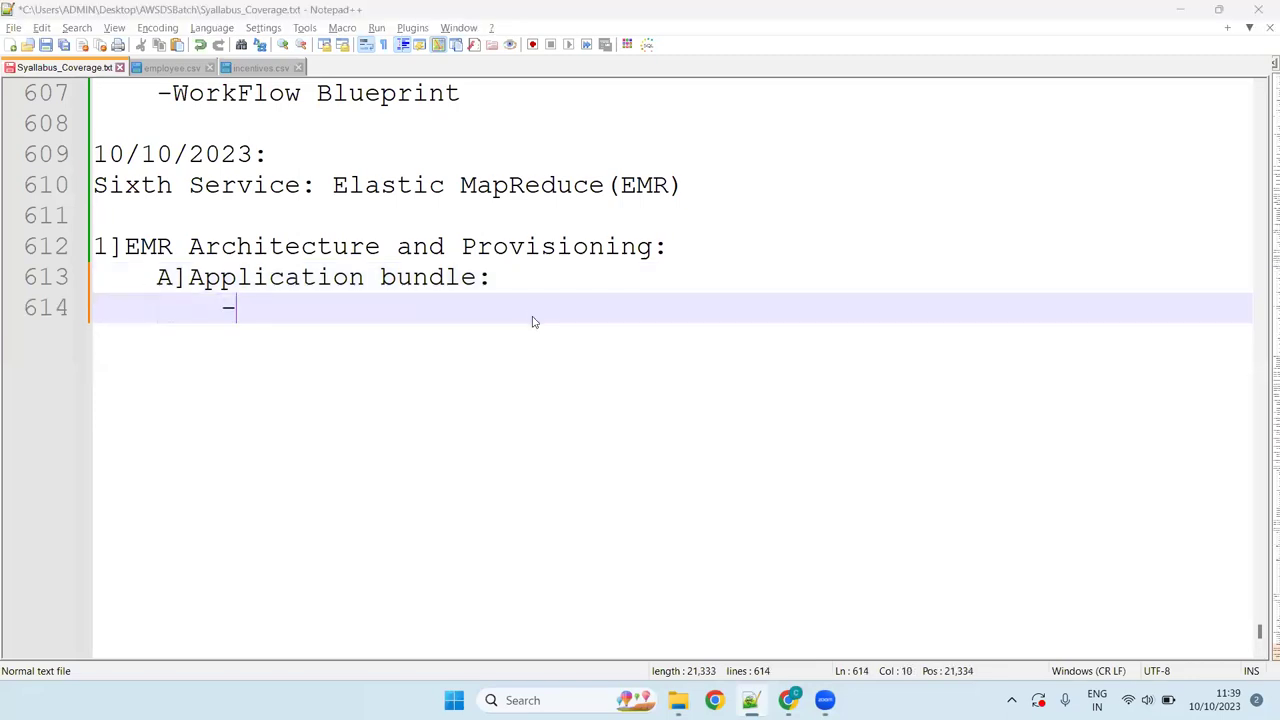
pyautogui.hotkey('alt', 'Tab')
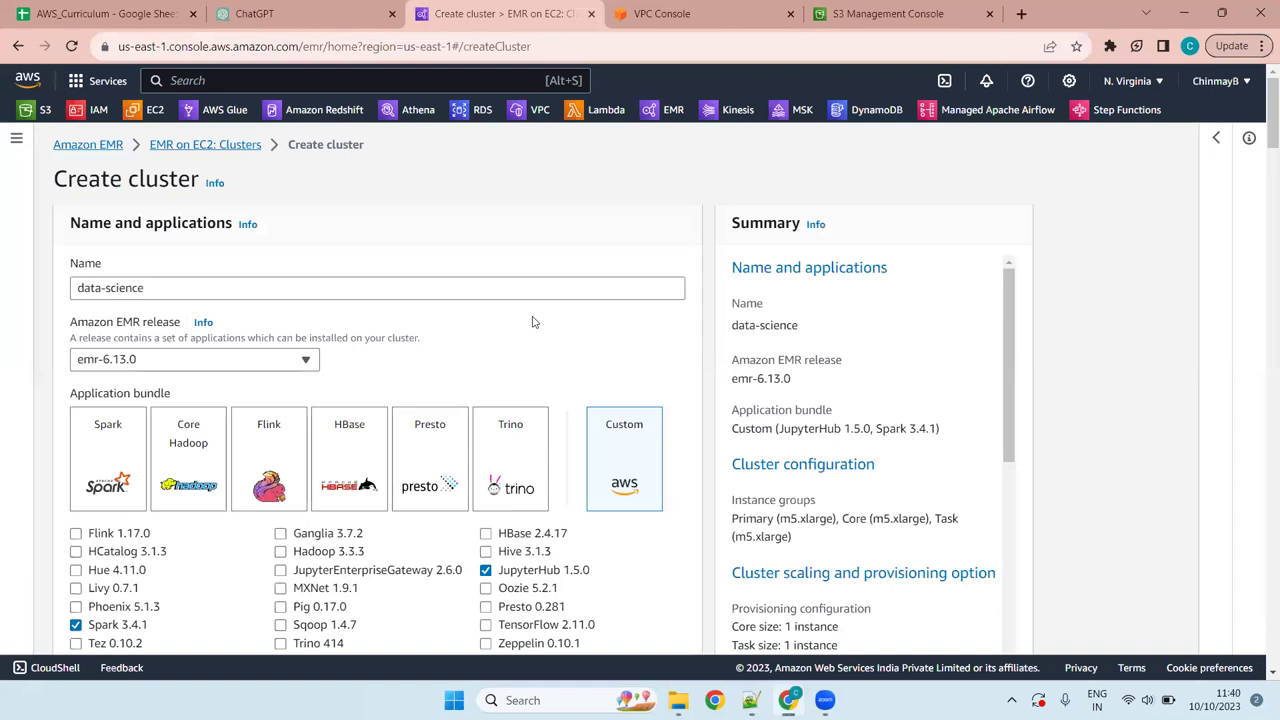
# - Examine the application bundle, AWS Glue Data Catalog and operating system settings of the new cluster
pyautogui.scroll(-5, 532, 321)
pyautogui.scroll(5, 532, 321)
pyautogui.scroll(-5, 532, 321)
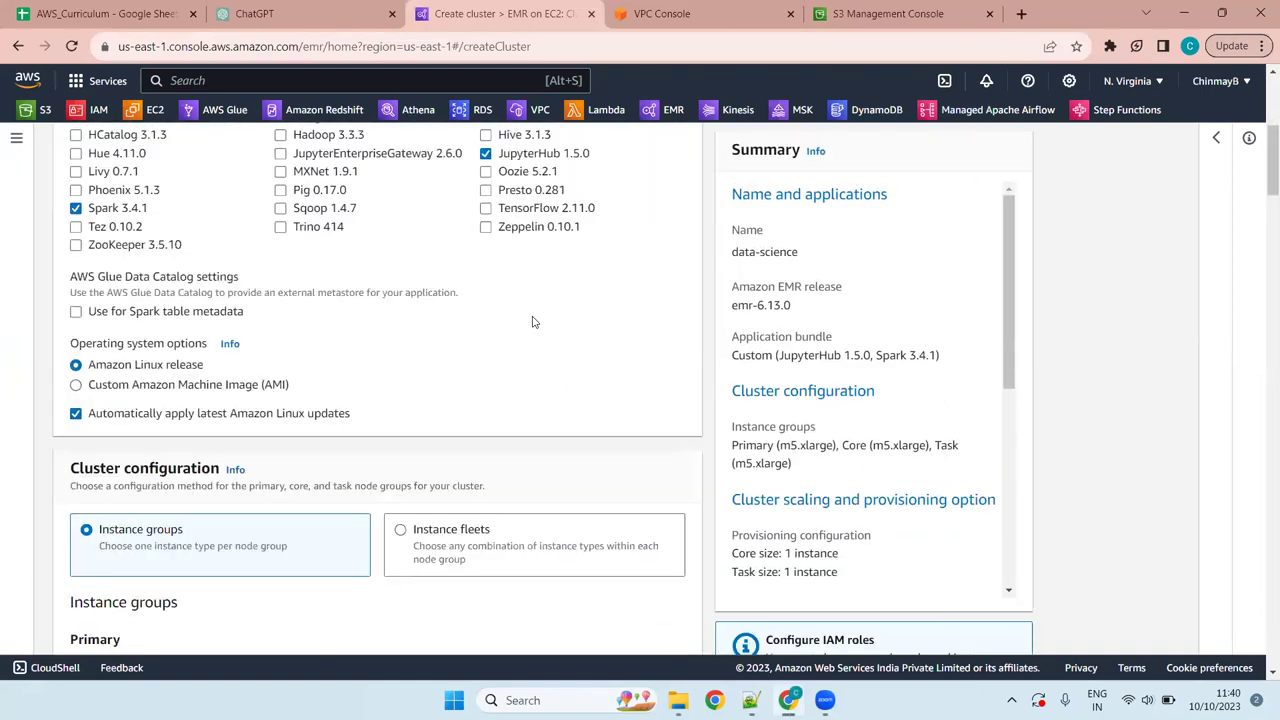
pyautogui.scroll(5, 532, 321)
pyautogui.scroll(-1, 532, 321)
pyautogui.scroll(-5, 532, 321)
pyautogui.scroll(5, 532, 321)
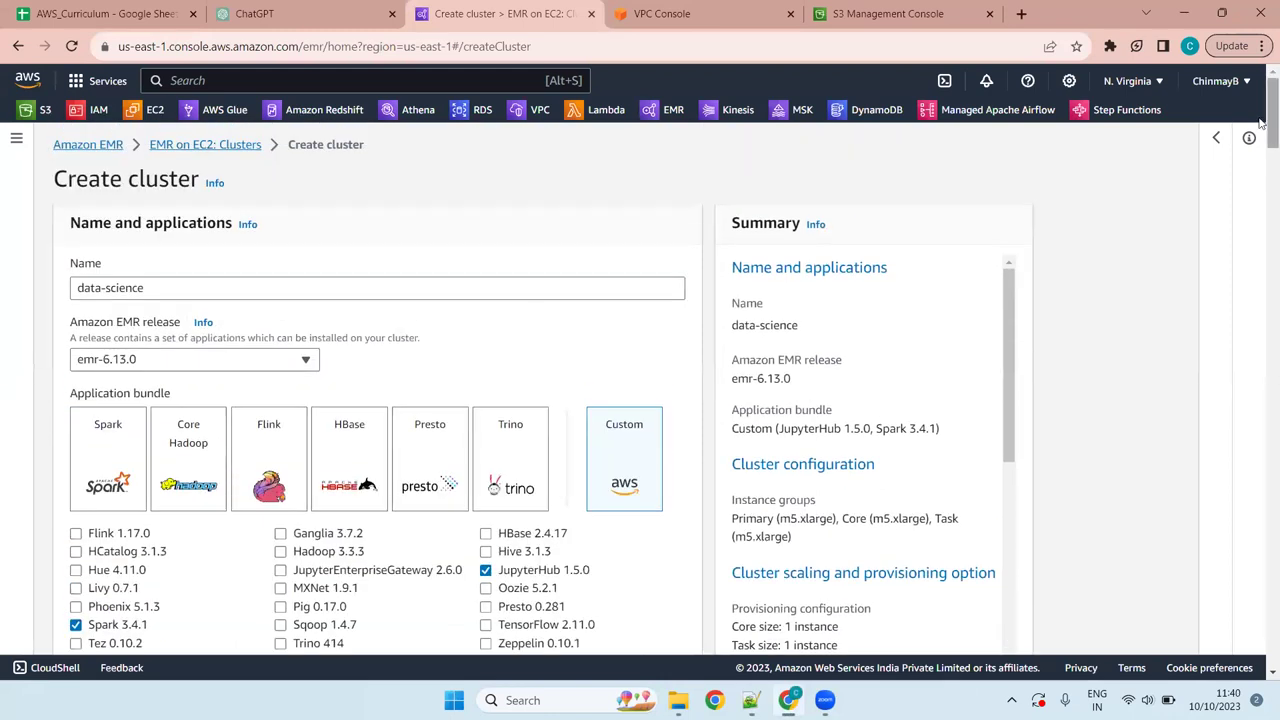
pyautogui.scroll(-2, 1262, 120)
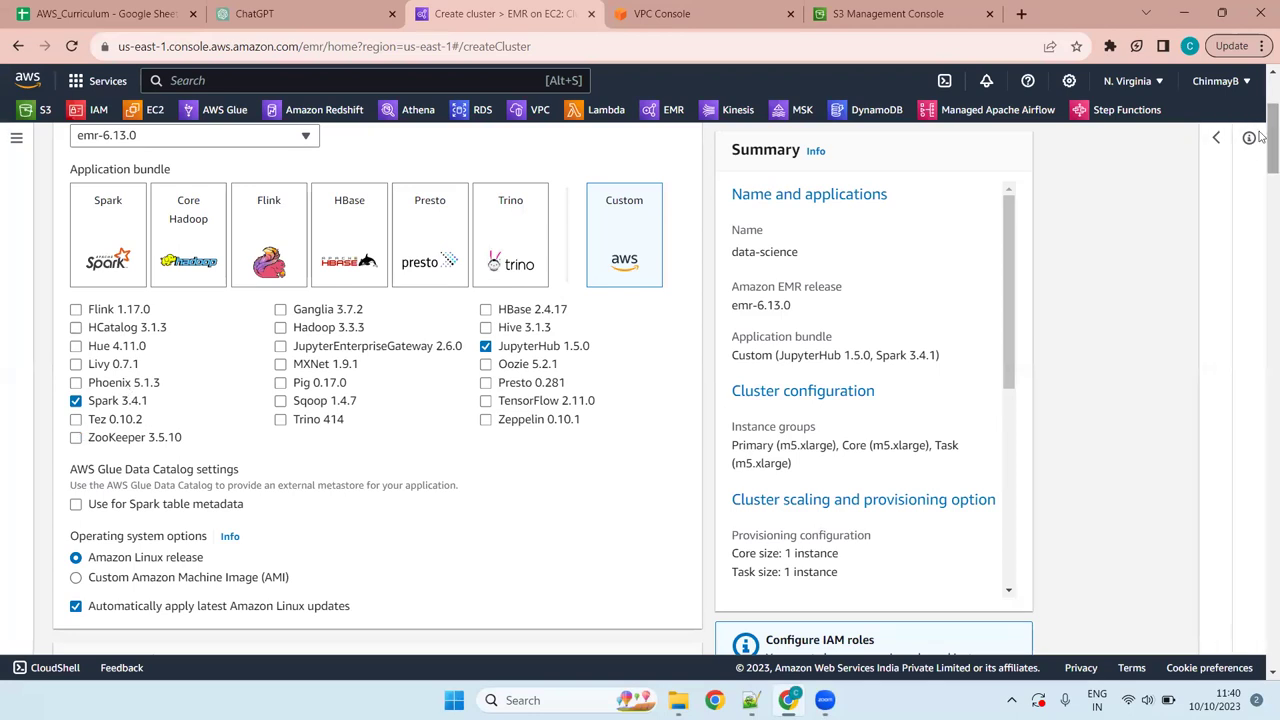
pyautogui.moveTo(1262, 130); pyautogui.dragTo(1262, 142)
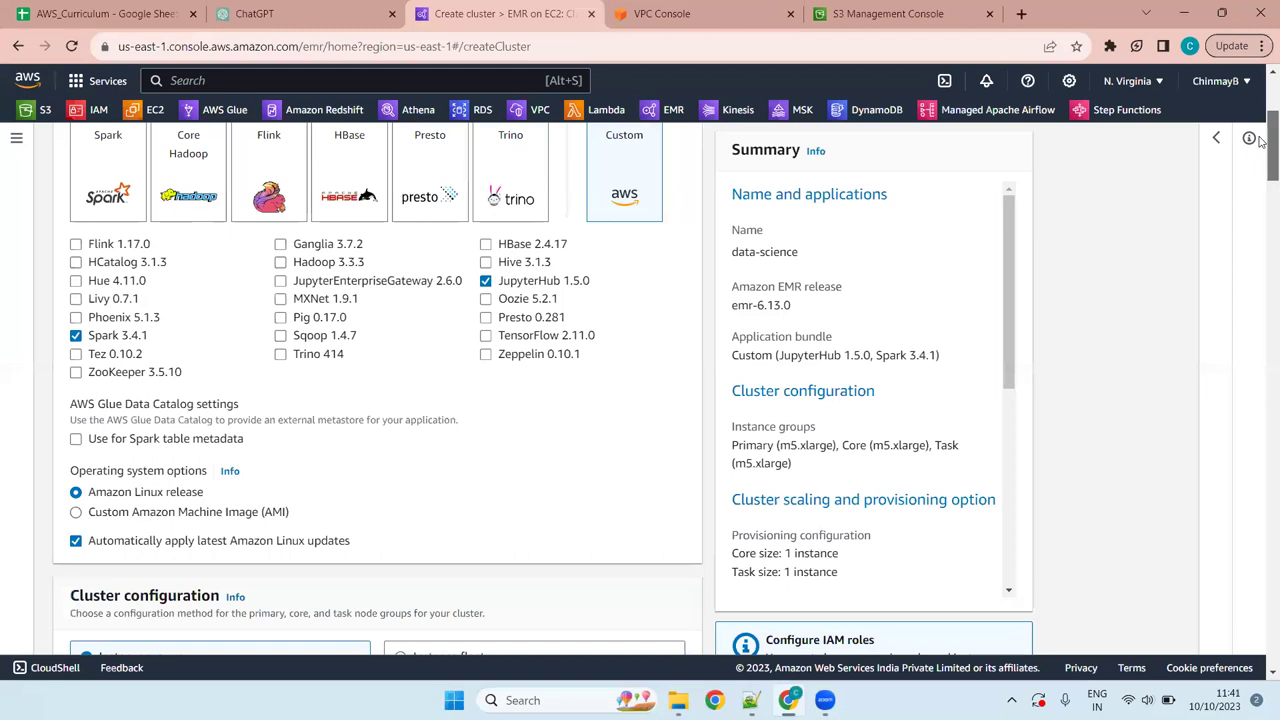
pyautogui.moveTo(1262, 145); pyautogui.dragTo(1262, 133)
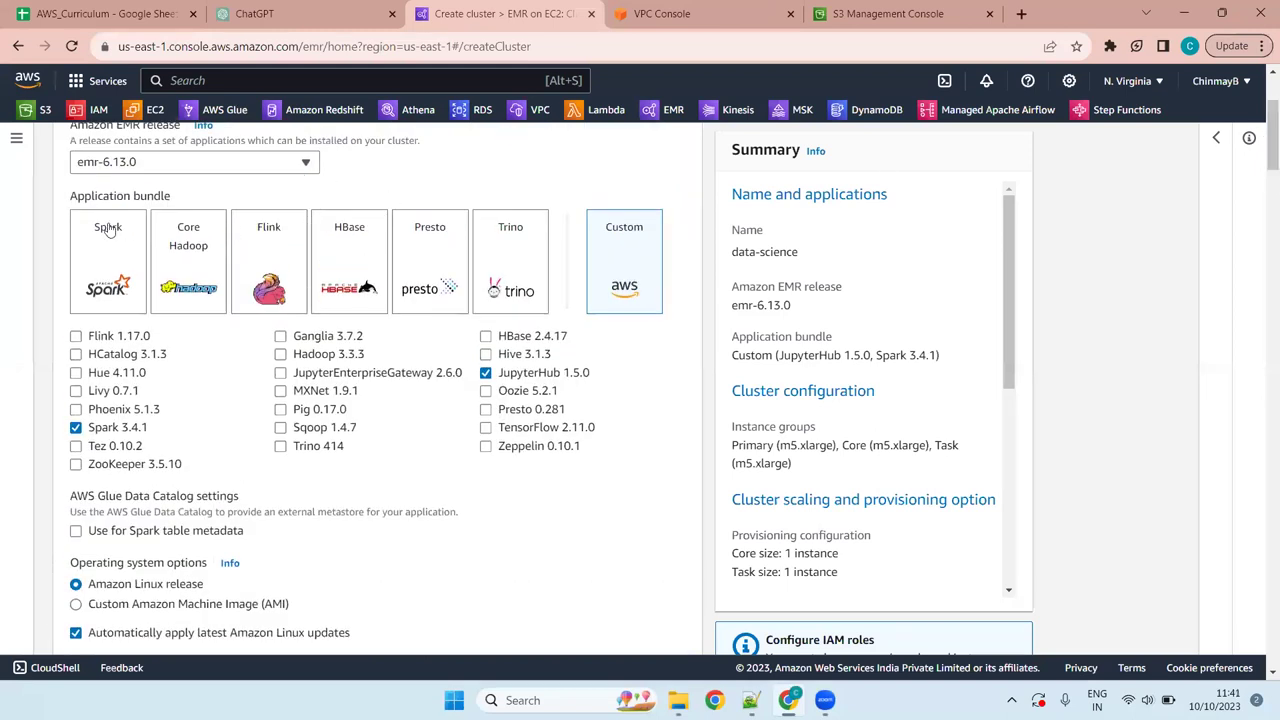
pyautogui.moveTo(175, 200); pyautogui.dragTo(74, 197)
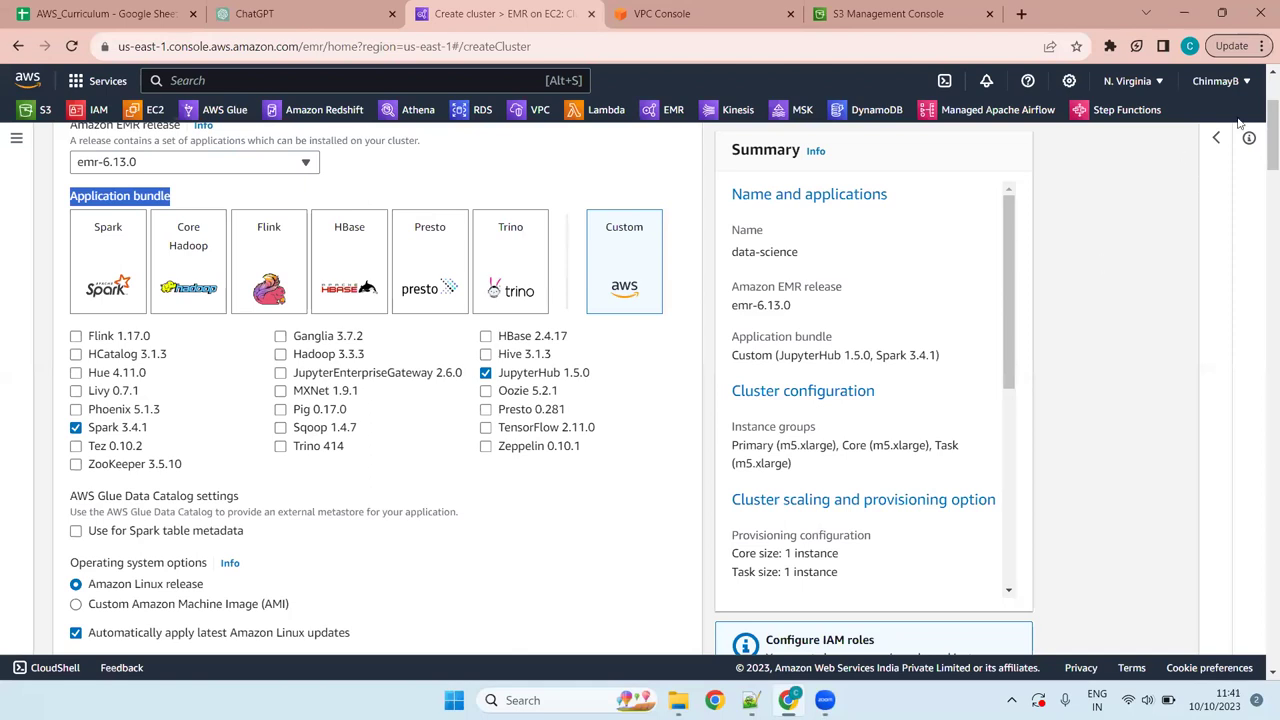
pyautogui.moveTo(1262, 145)
pyautogui.mouseDown()
pyautogui.moveTo(1262, 176)
pyautogui.moveTo(1262, 158)
pyautogui.mouseUp()
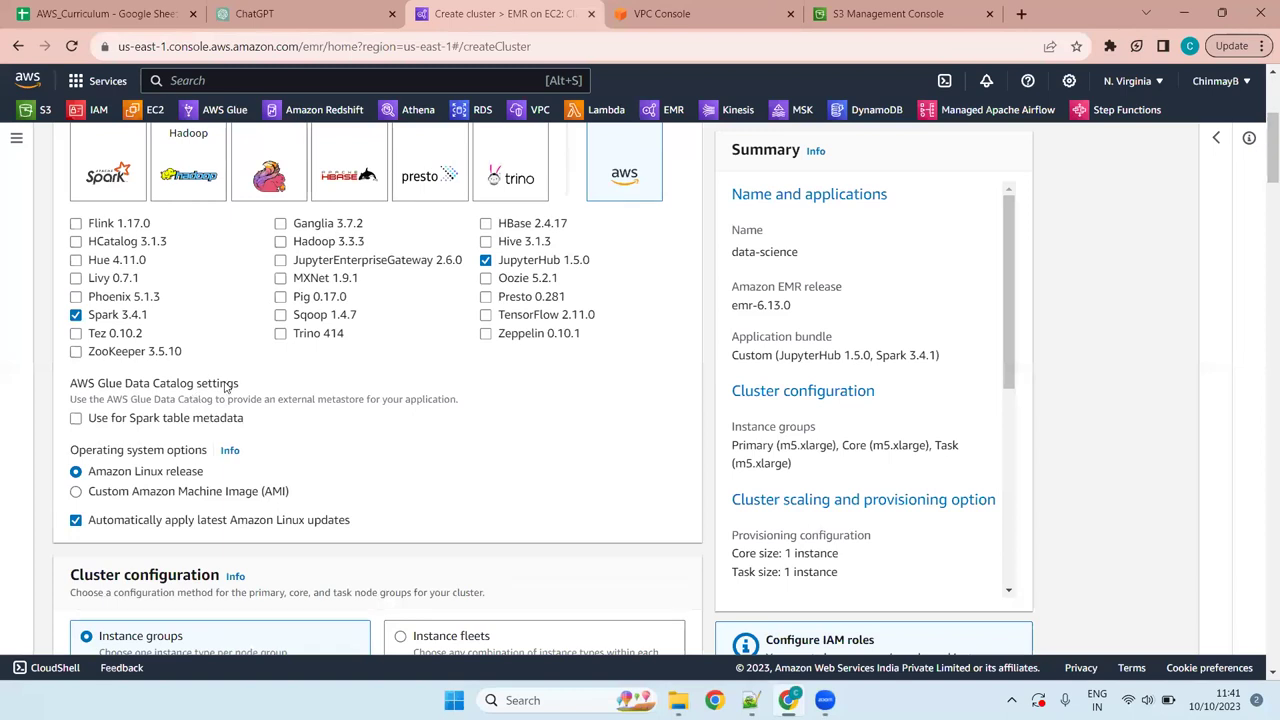
pyautogui.hotkey('shift', 'Home')
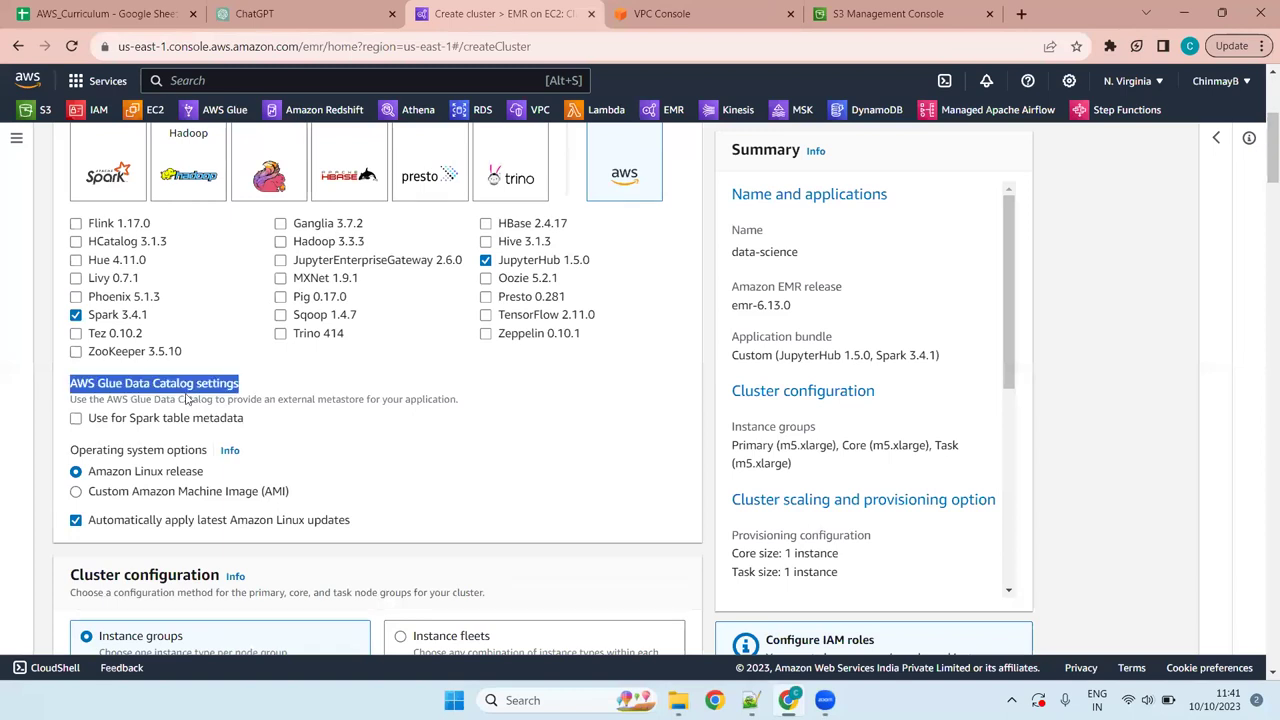
# - Switch to the Notepad++ notes and write "preconfigured application collection provided by EMR" in the bullet under "A]Application bundle:"
pyautogui.click(751, 700)
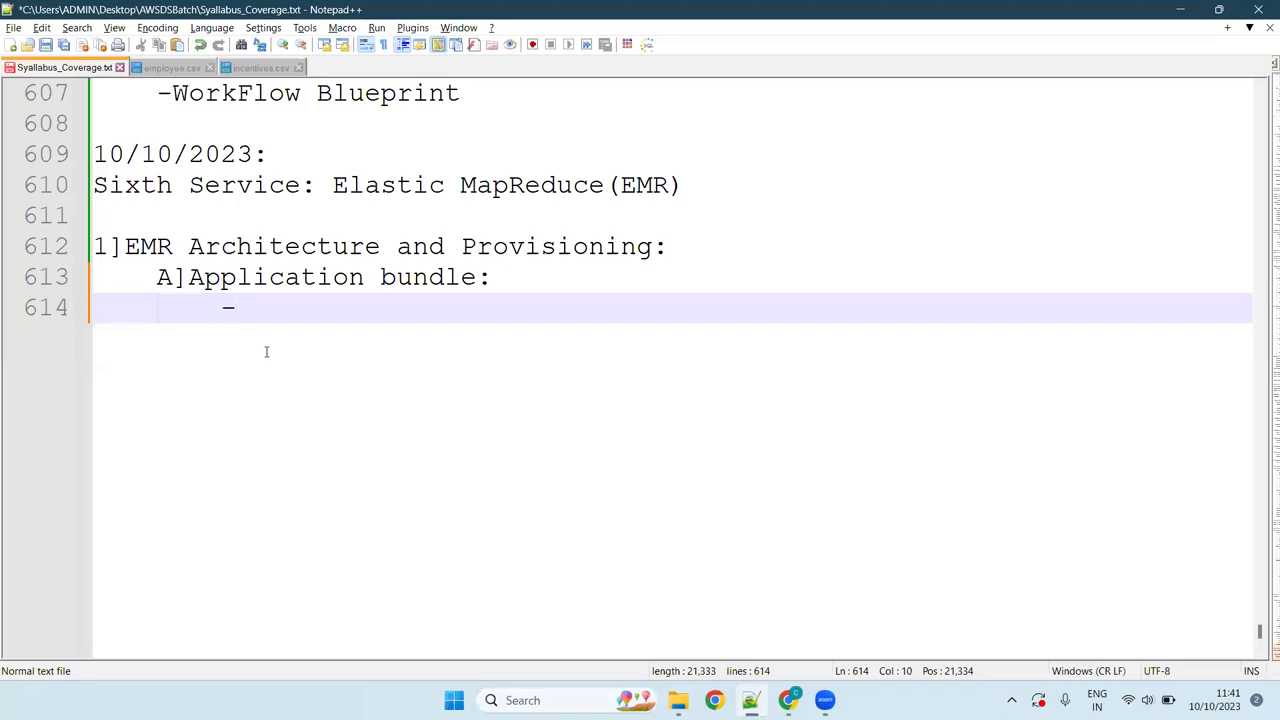
pyautogui.write('pr')
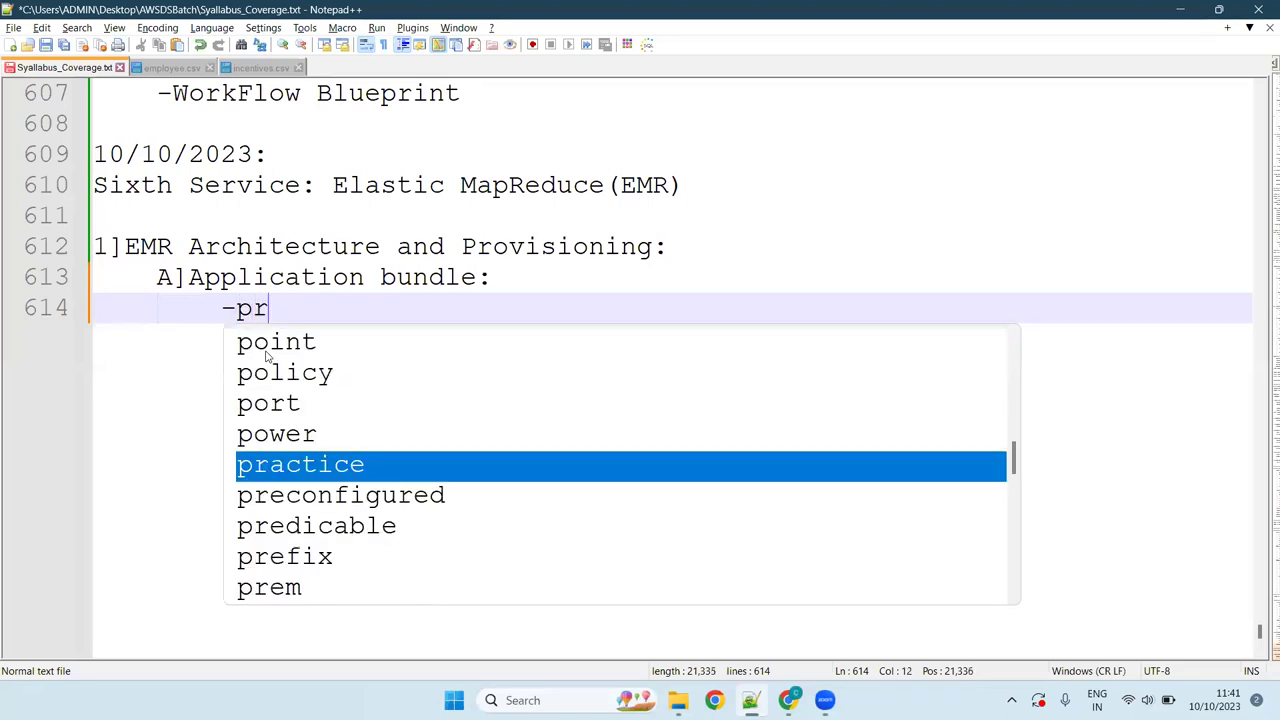
pyautogui.write('econfig')
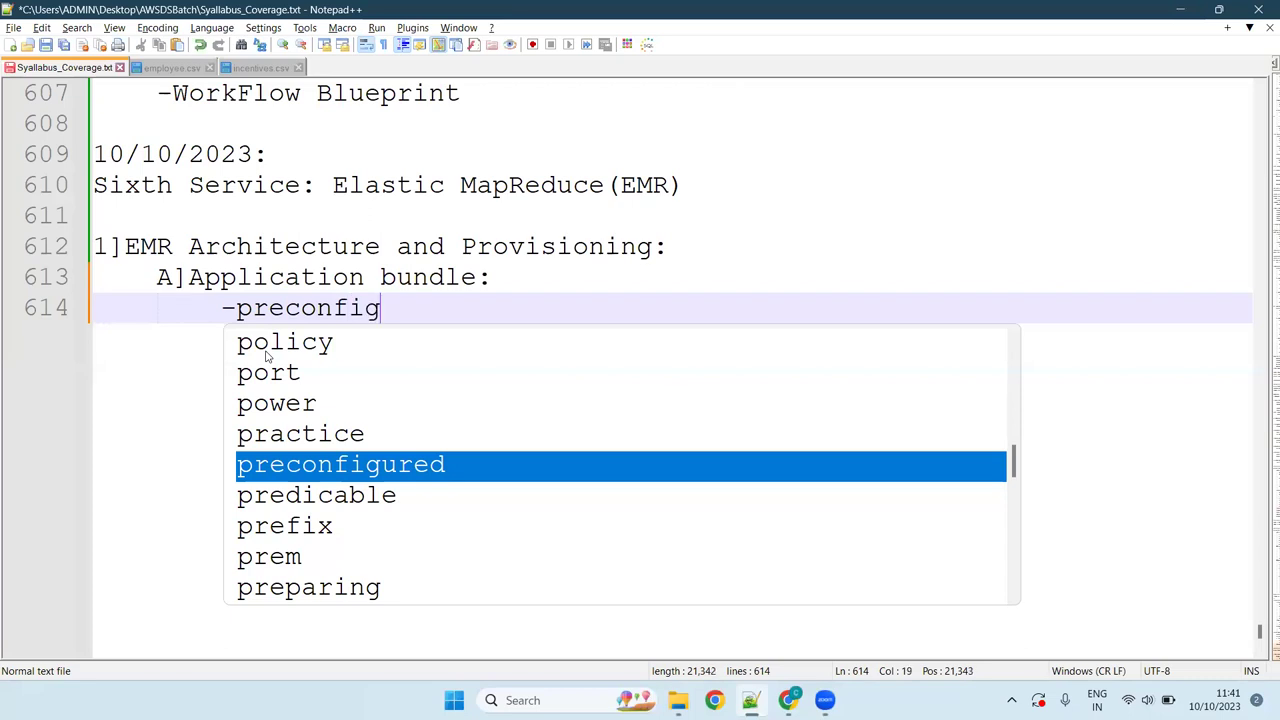
pyautogui.write('ur')
pyautogui.press('Return')
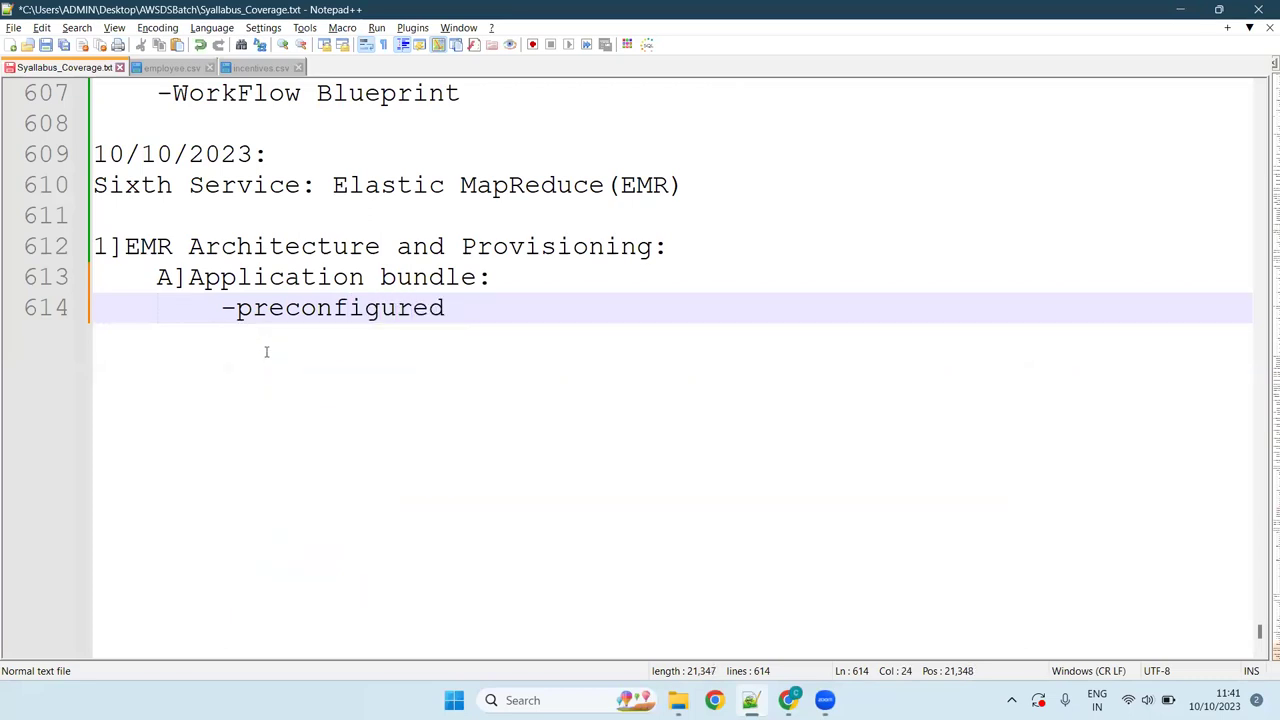
pyautogui.write('appli')
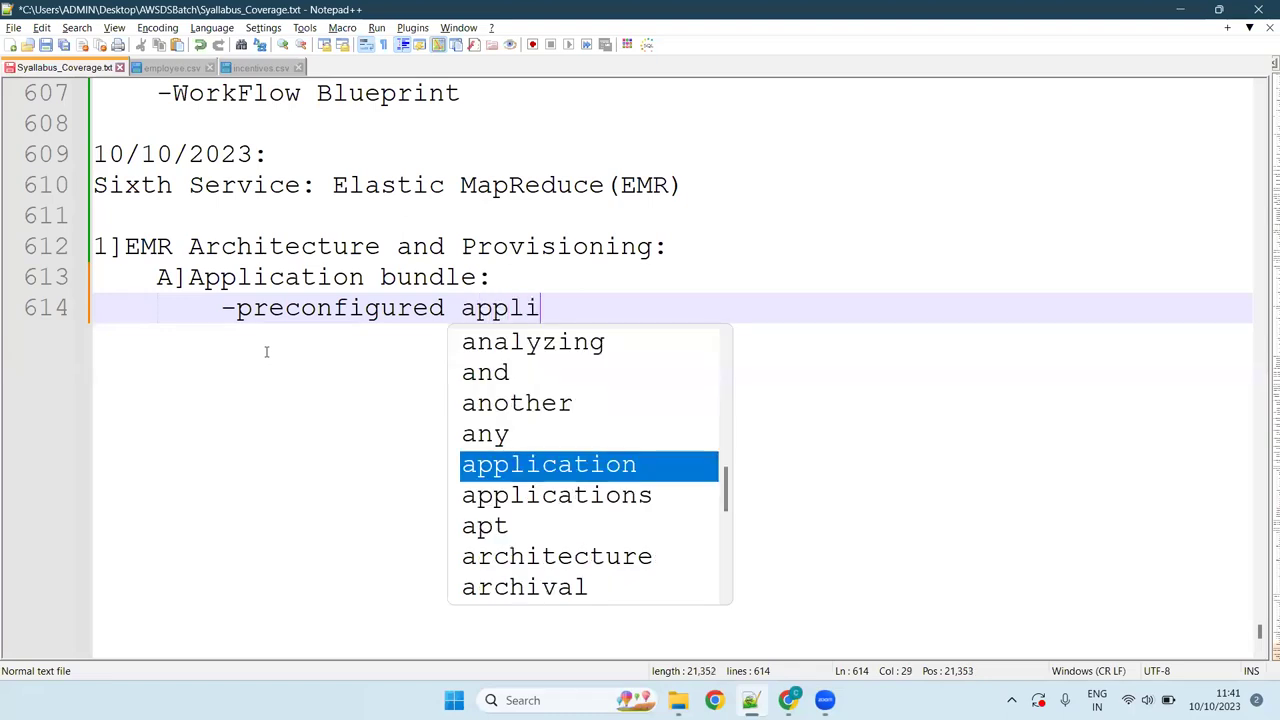
pyautogui.write('cation ')
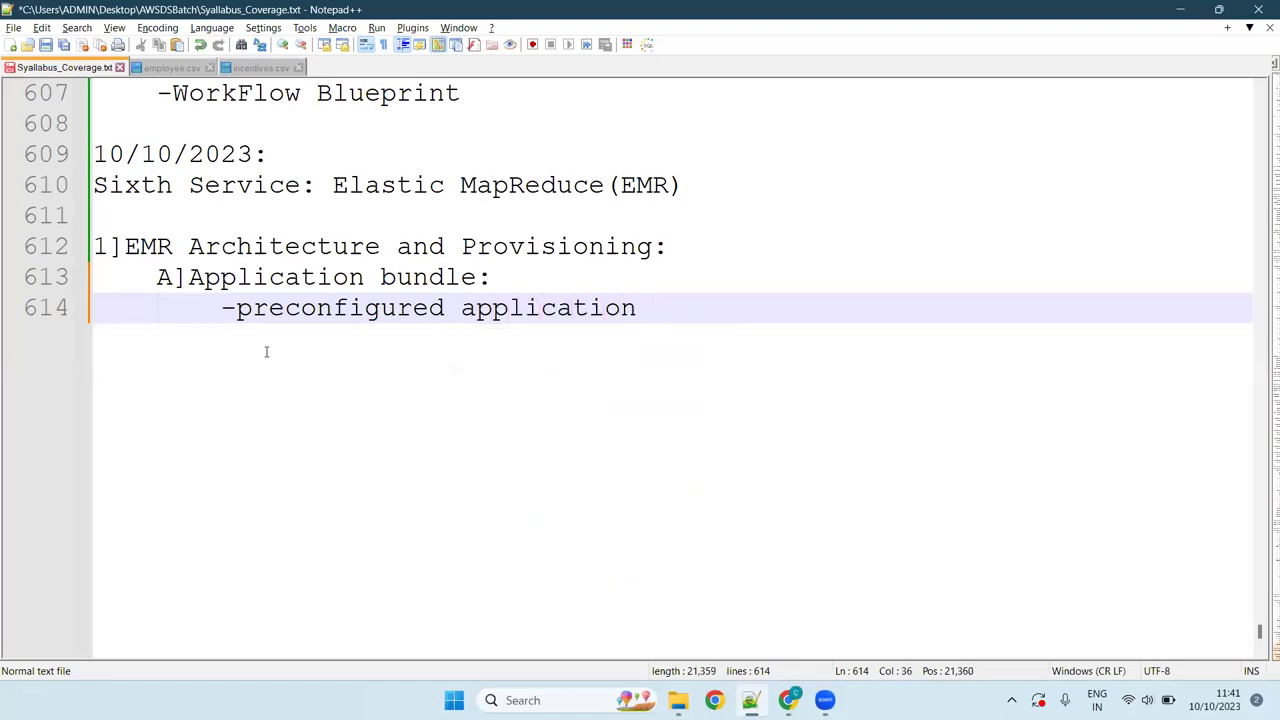
pyautogui.write('collecti')
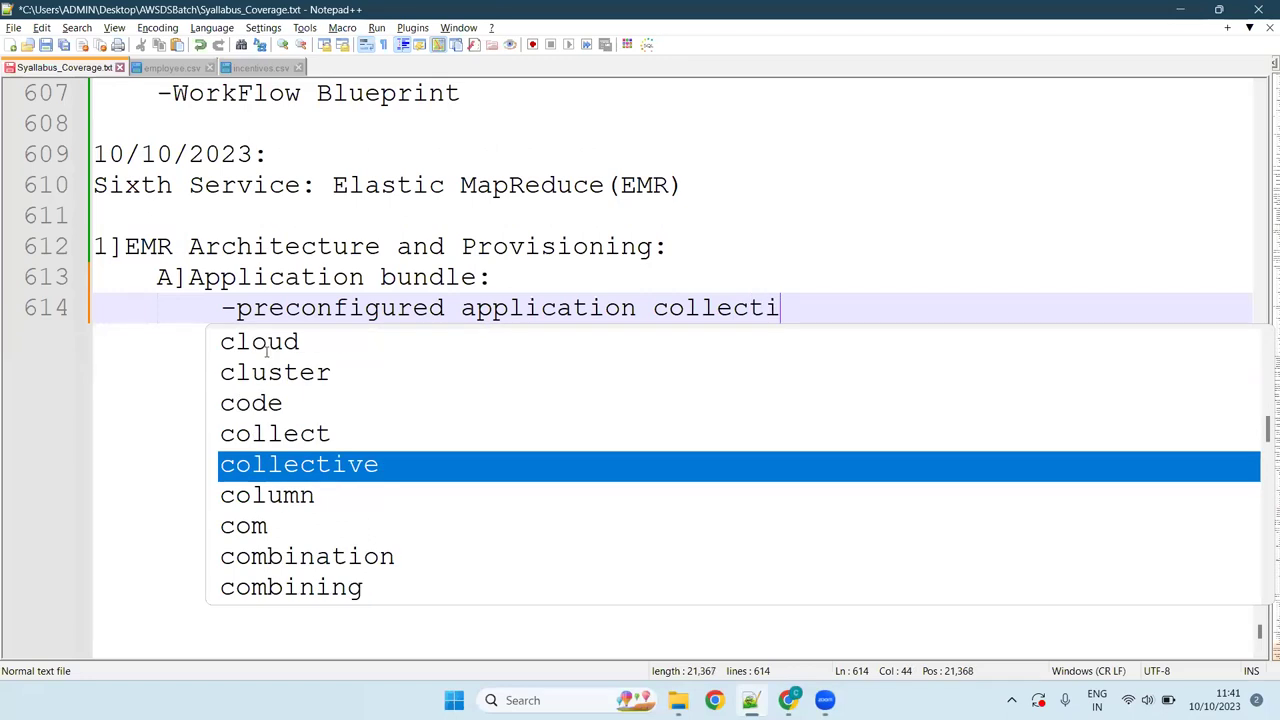
pyautogui.write('on ')
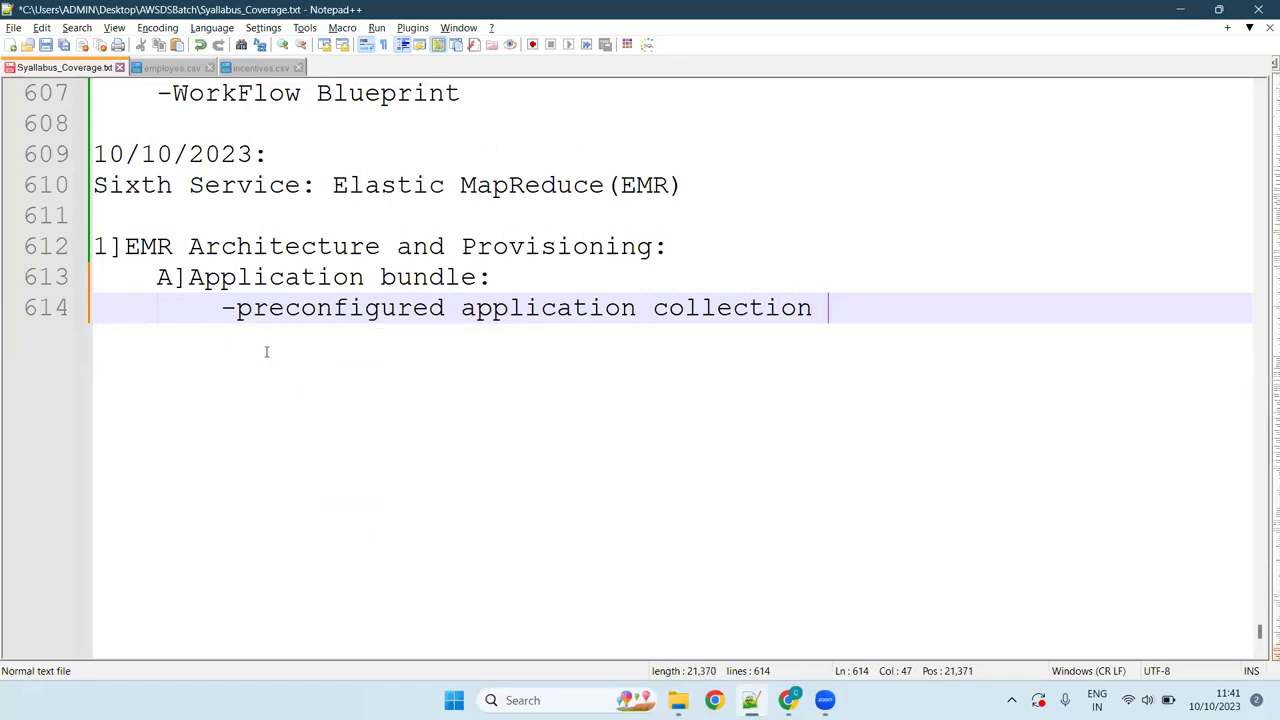
pyautogui.write('provided ')
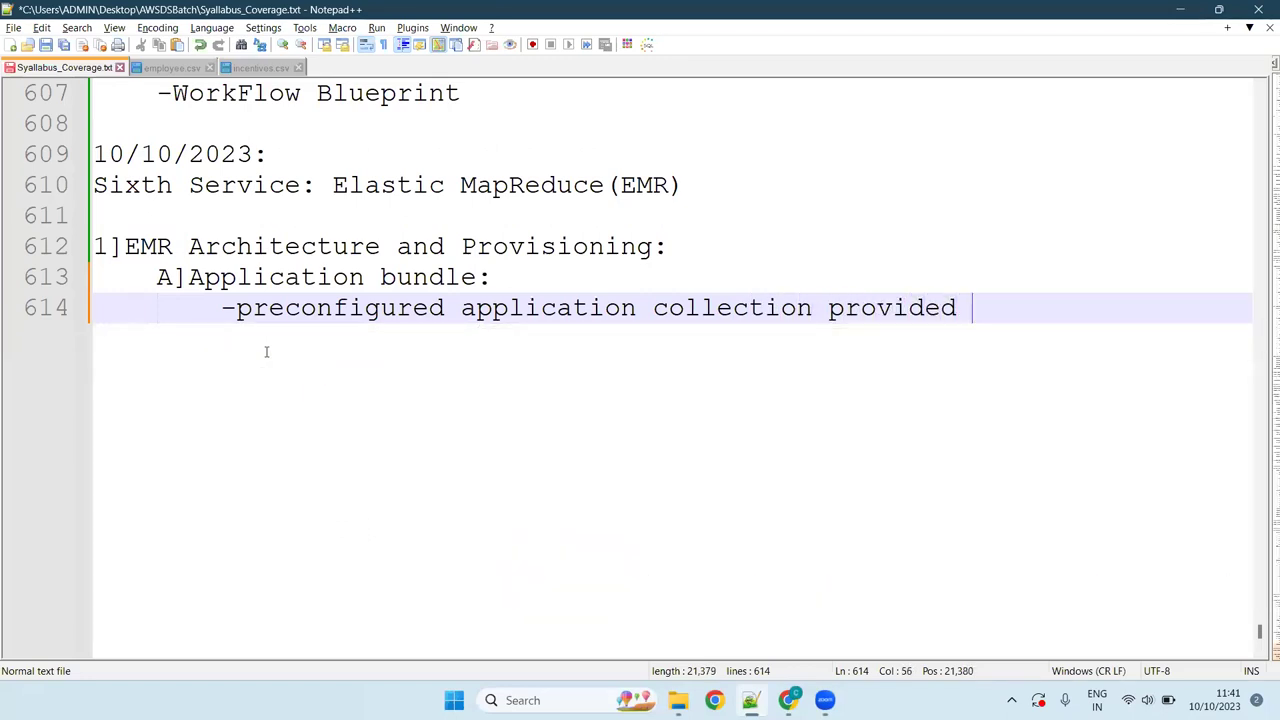
pyautogui.write('by EMR ')
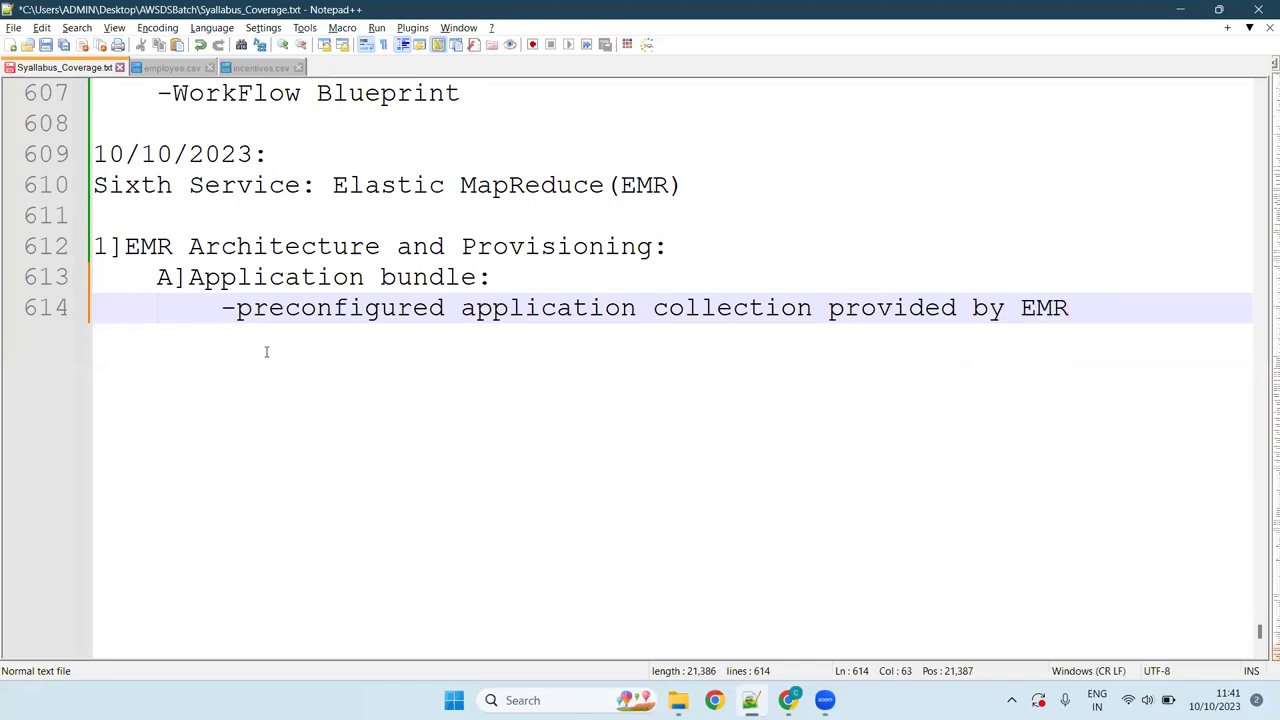
# - Complete the bullet with "to be launched while bootstrapping", add an empty line below it and save the notes
pyautogui.write('to be launched ')
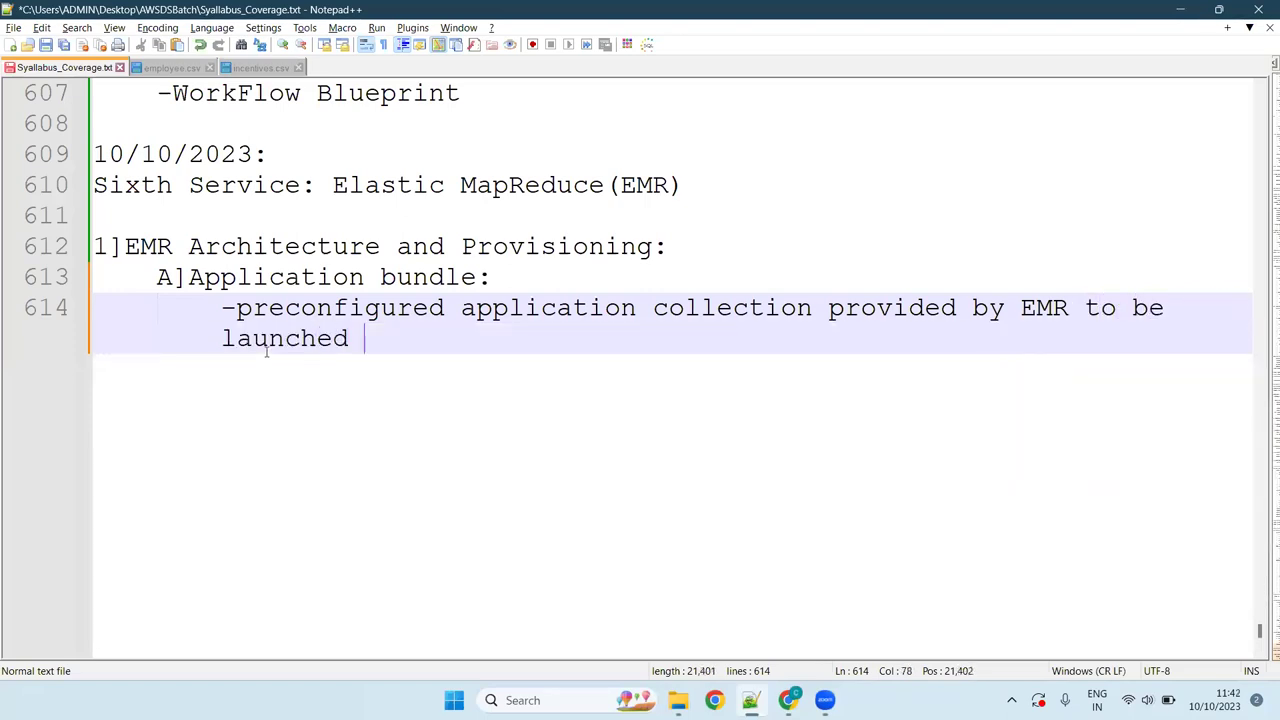
pyautogui.write('while bootst')
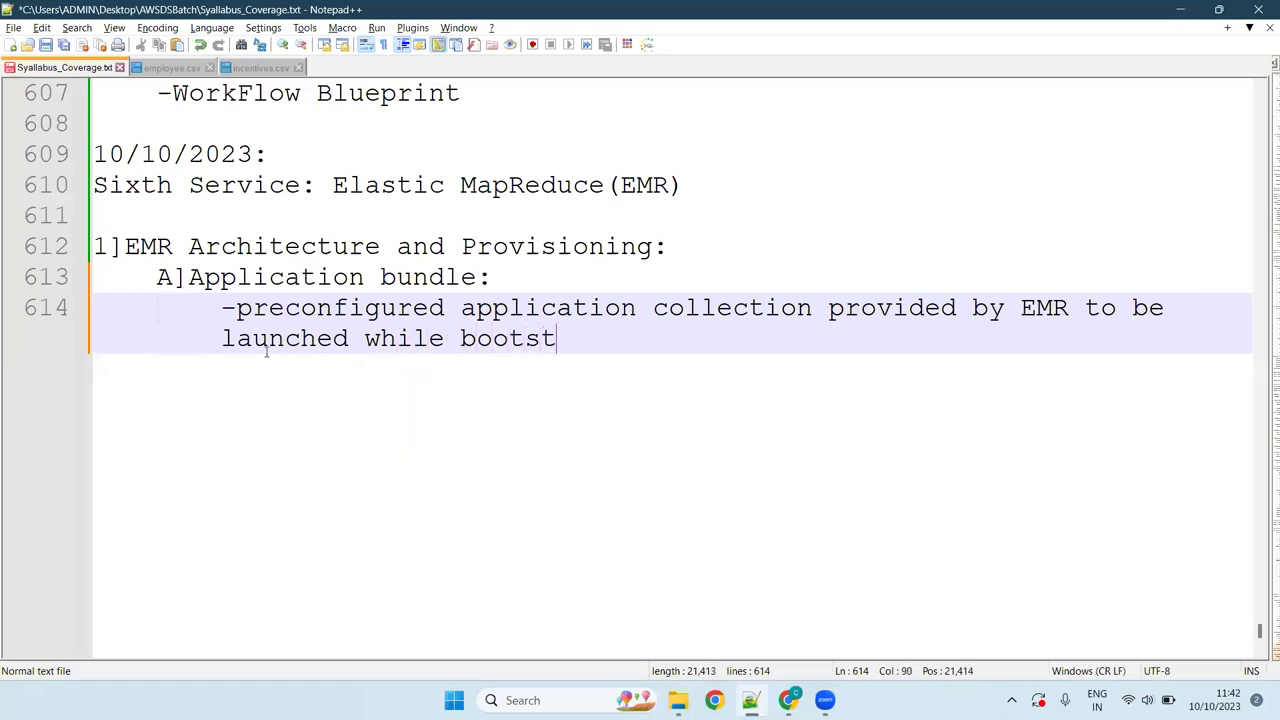
pyautogui.write('rp')
pyautogui.press('BackSpace')
pyautogui.write('apping')
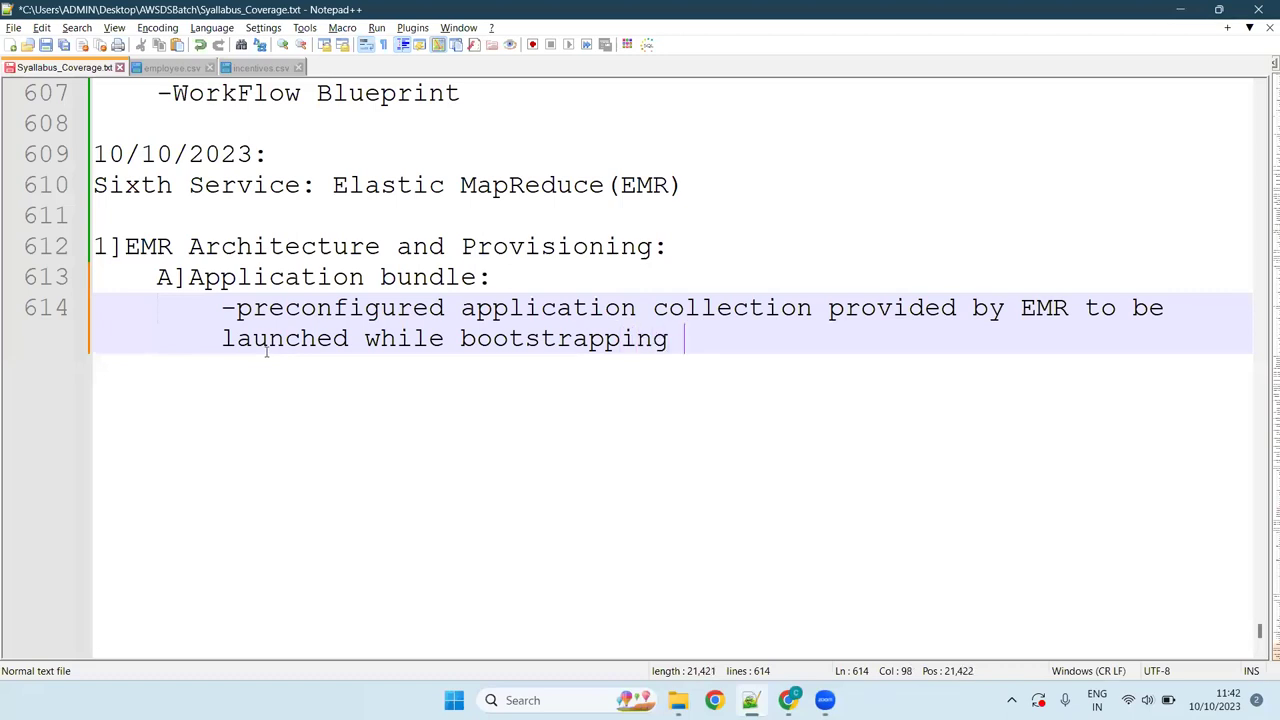
pyautogui.press('BackSpace')
pyautogui.press('Return')
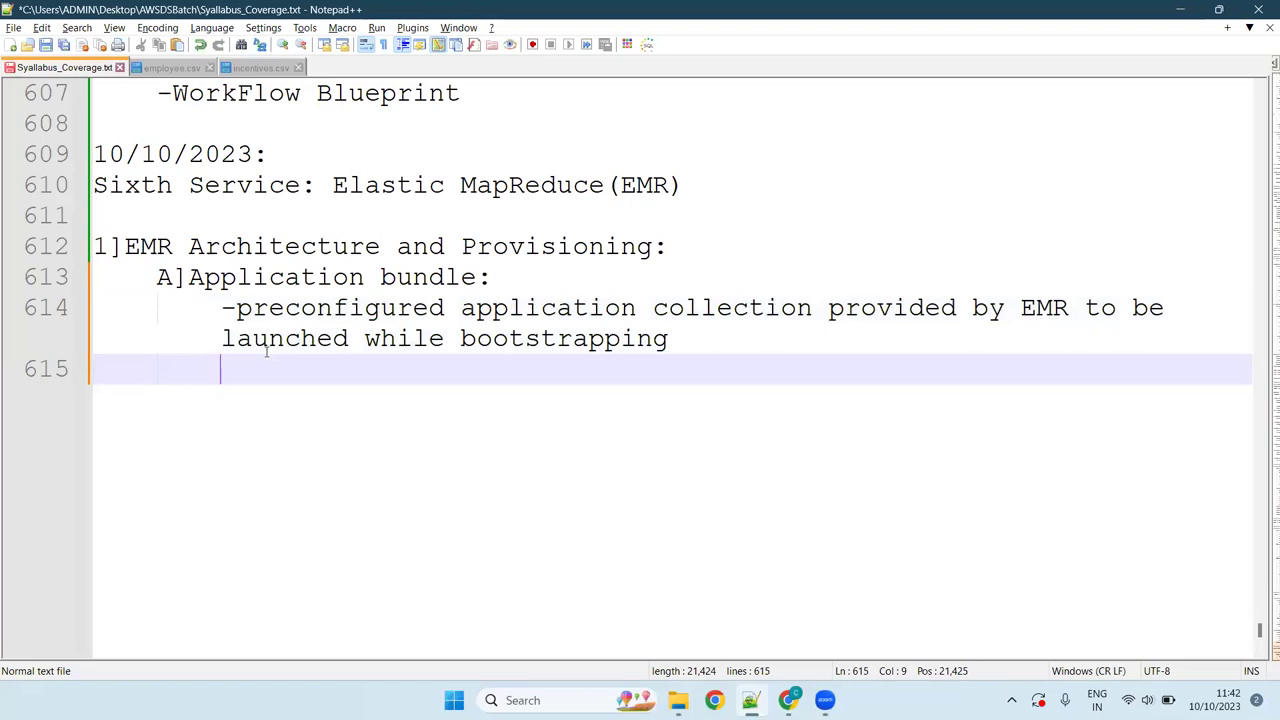
pyautogui.hotkey('ctrl', 's')
pyautogui.press('Left')
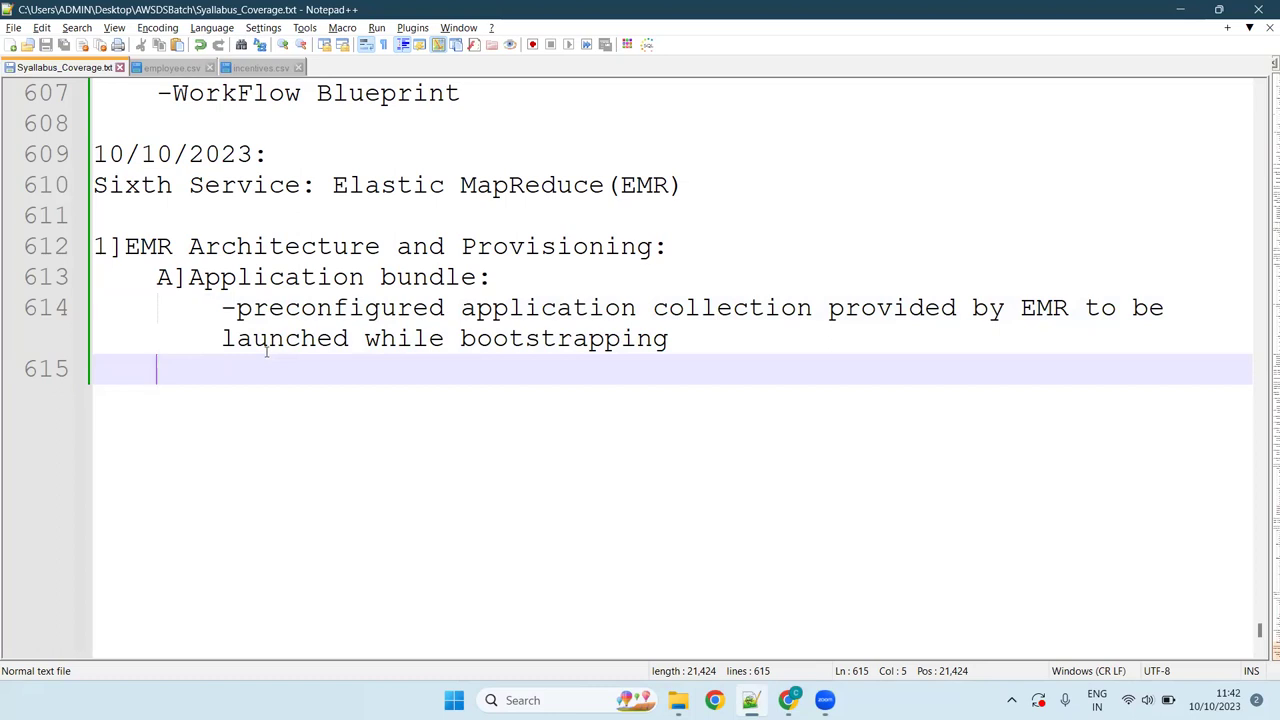
# - Review the application bundle note, highlighting the word "bootstrapping"
pyautogui.click(565, 274)
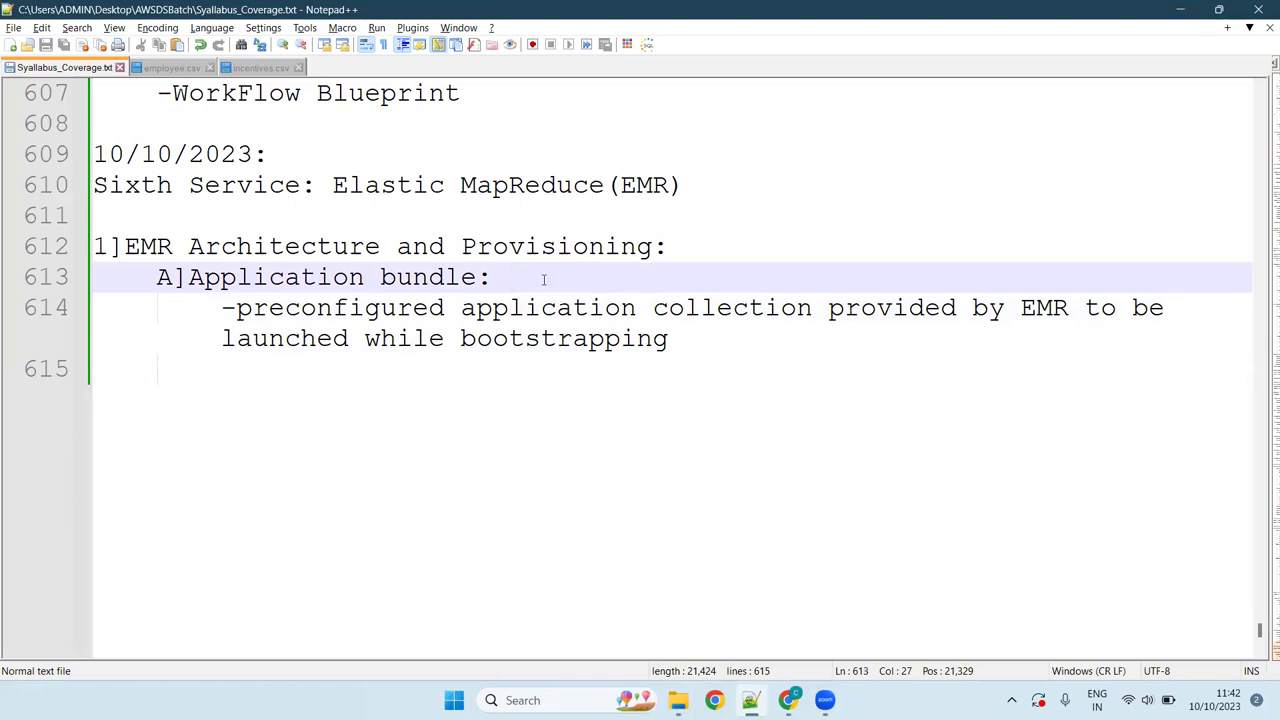
pyautogui.click(497, 280)
pyautogui.click(687, 338)
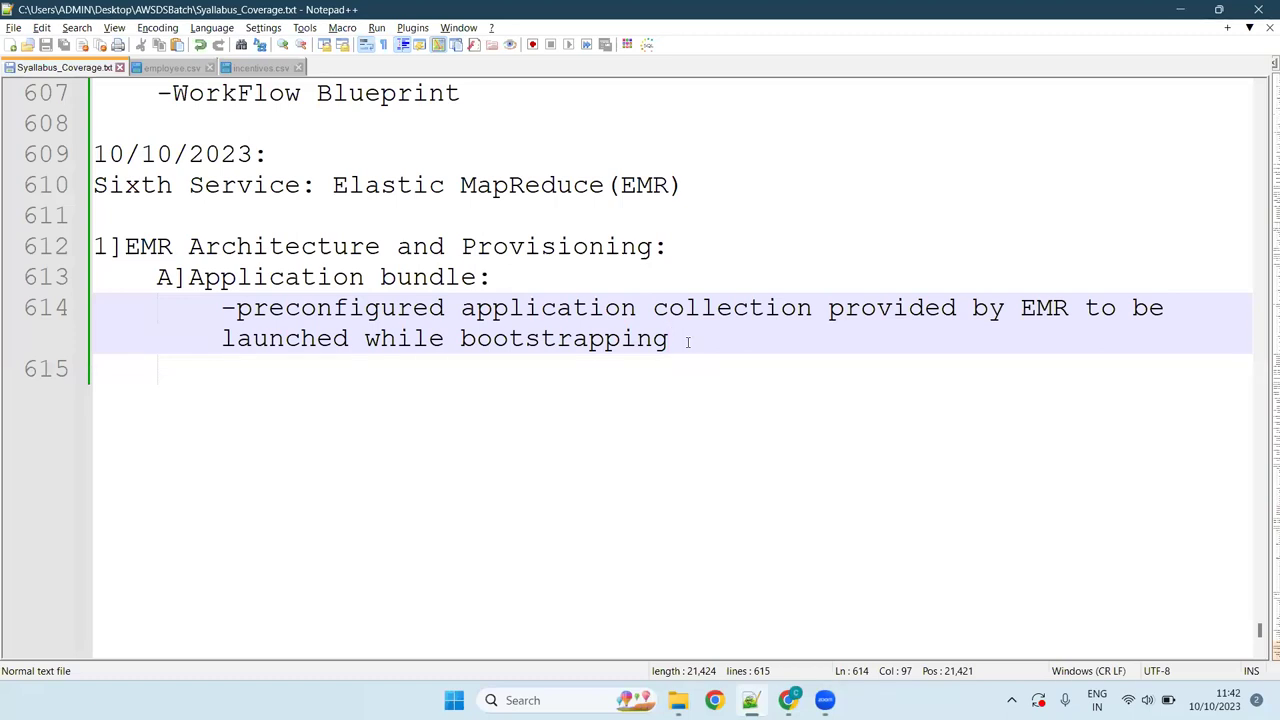
pyautogui.moveTo(685, 340); pyautogui.dragTo(460, 340)
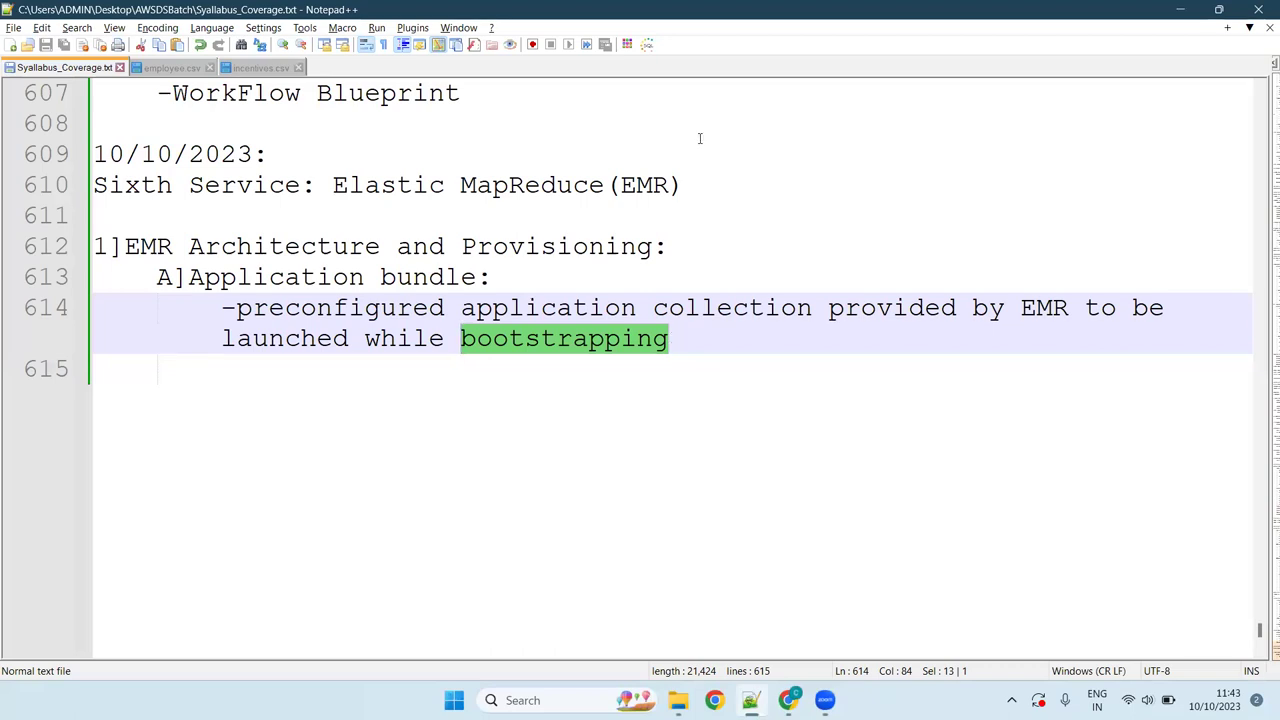
pyautogui.click(697, 343)
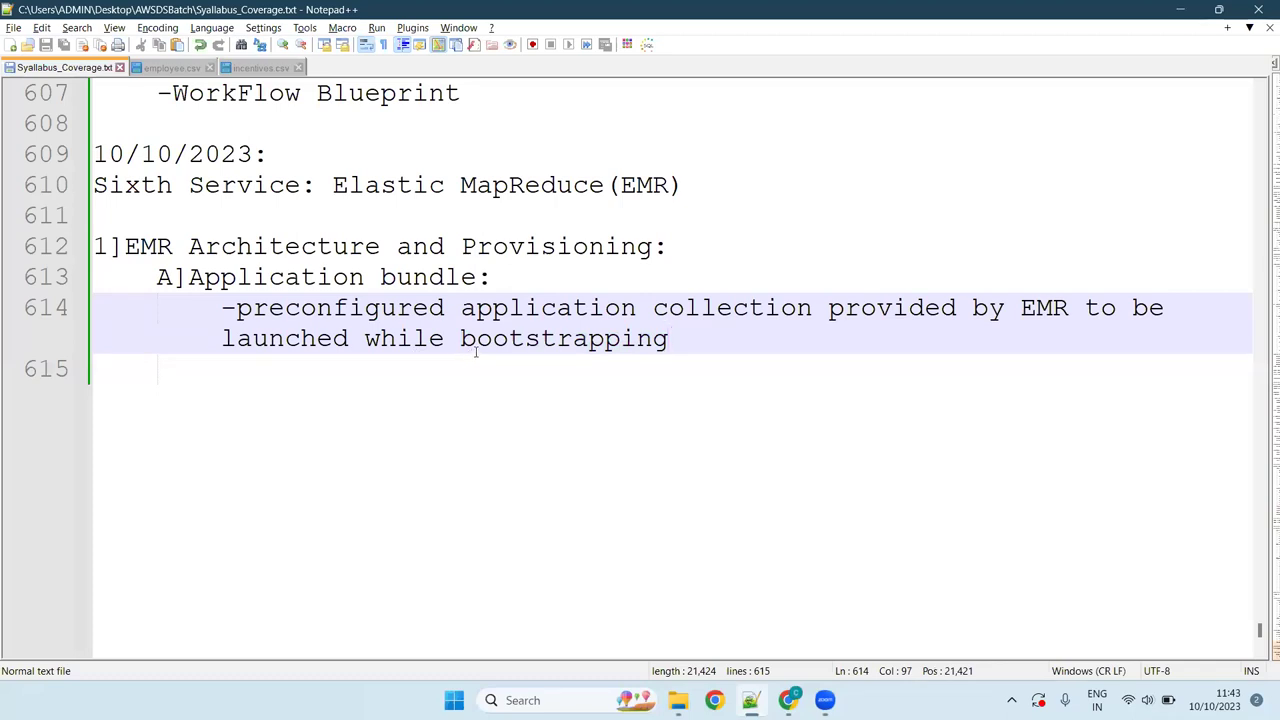
pyautogui.moveTo(670, 342); pyautogui.dragTo(461, 340)
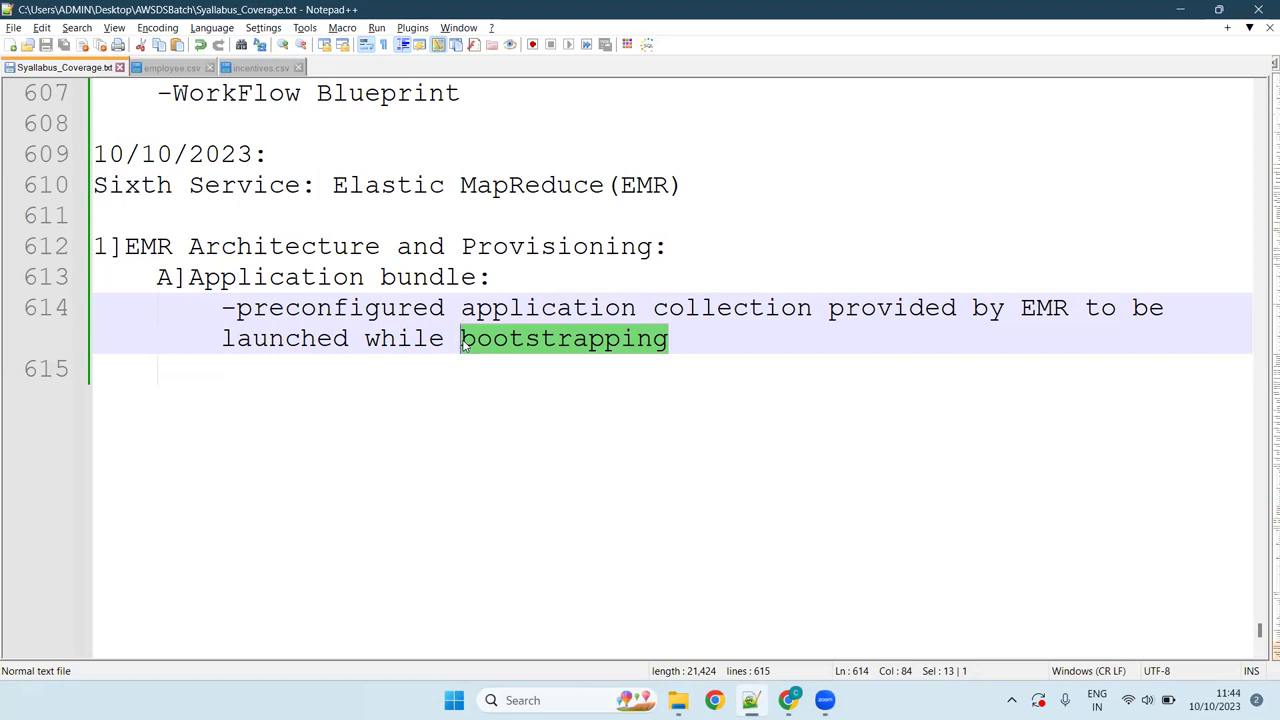
pyautogui.click(557, 340)
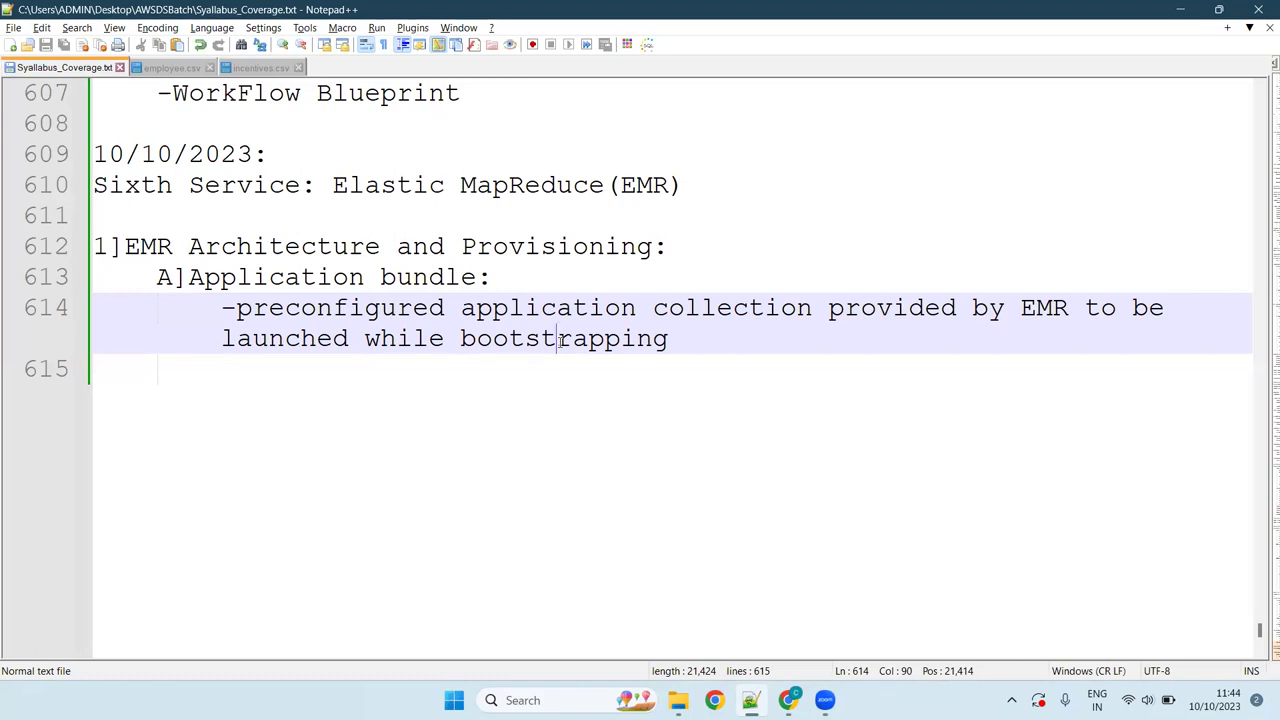
pyautogui.click(700, 368)
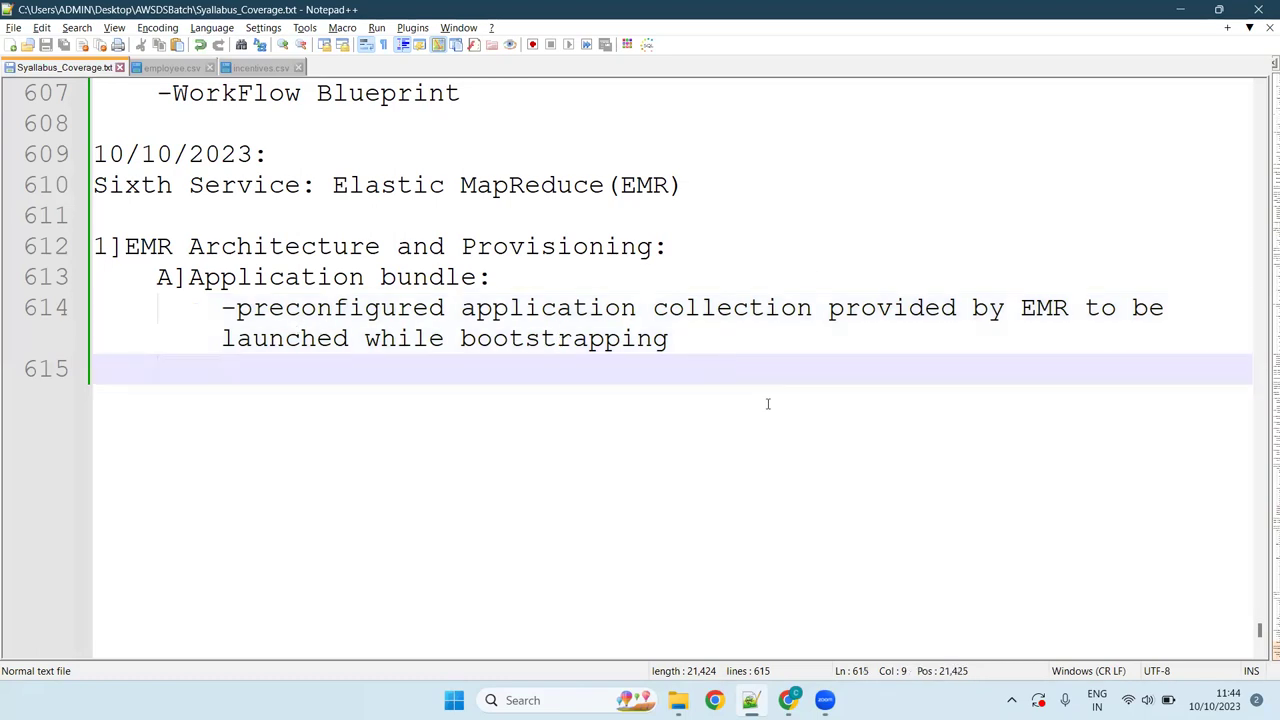
# - Start an examples bullet below the bootstrapping note with "-Ex:Spark,Core Hadoop,"
pyautogui.click(689, 350)
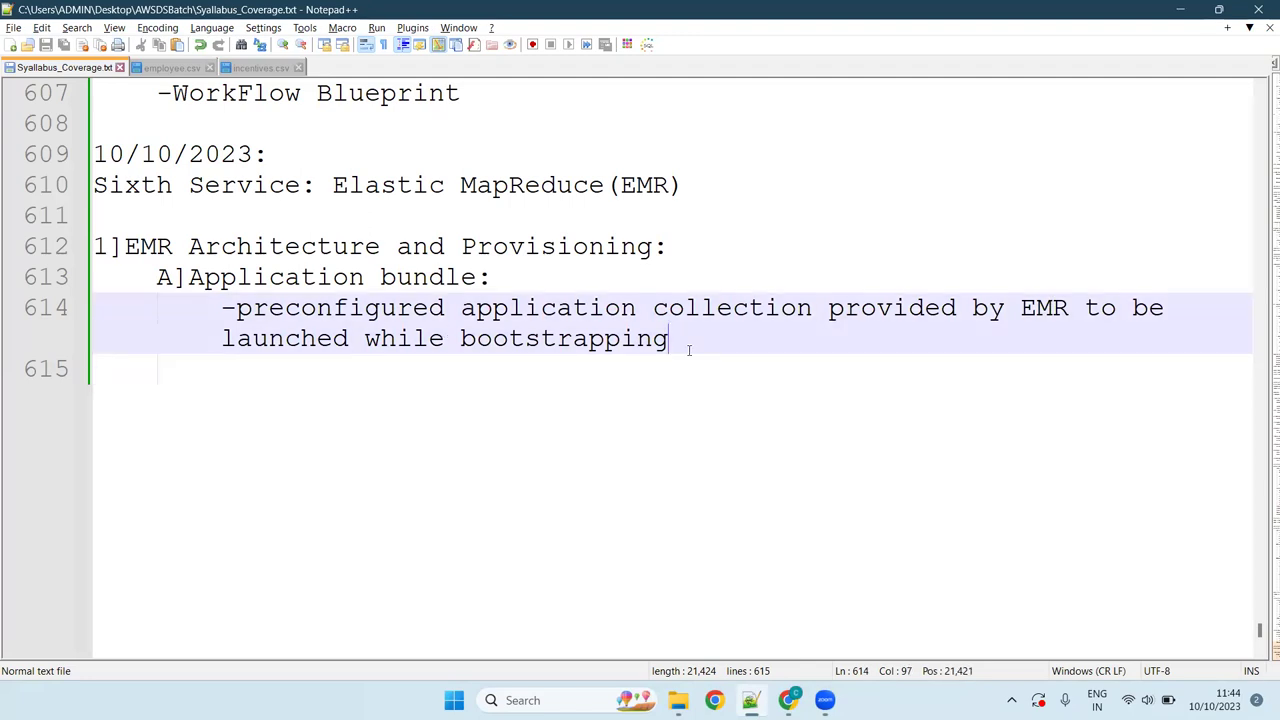
pyautogui.press('Return')
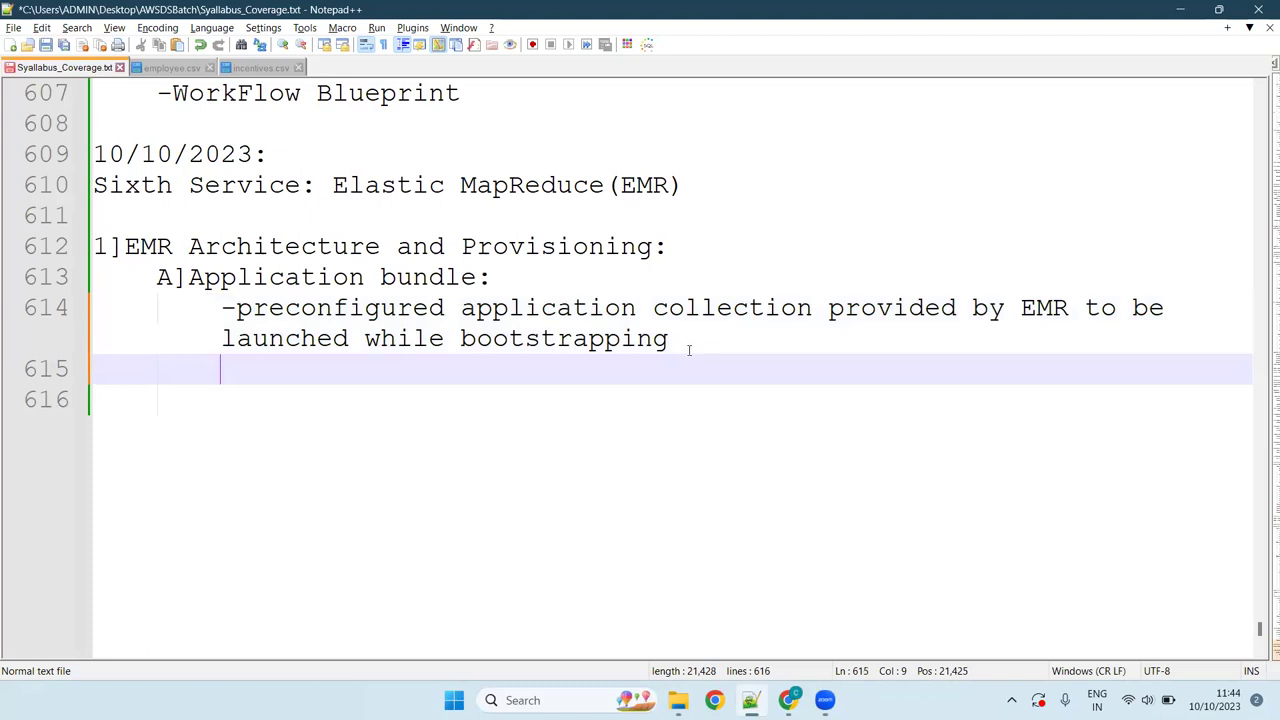
pyautogui.write('-Ex:')
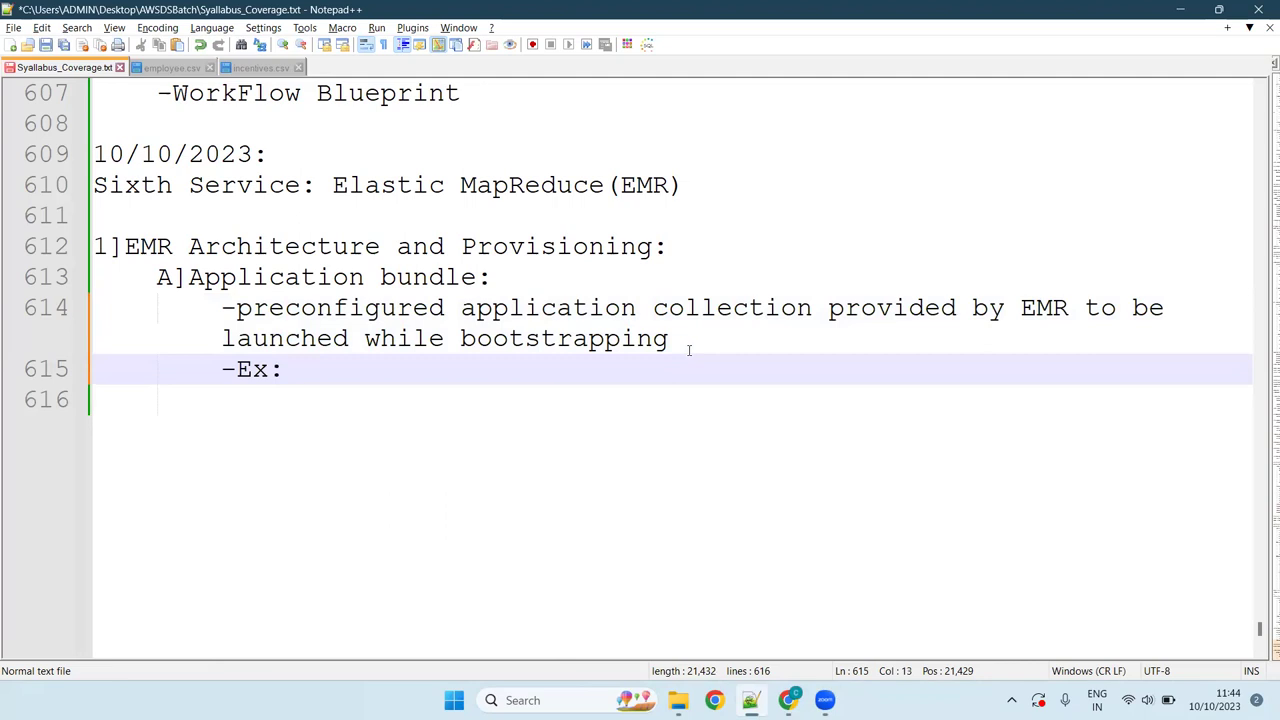
pyautogui.write('Spark')
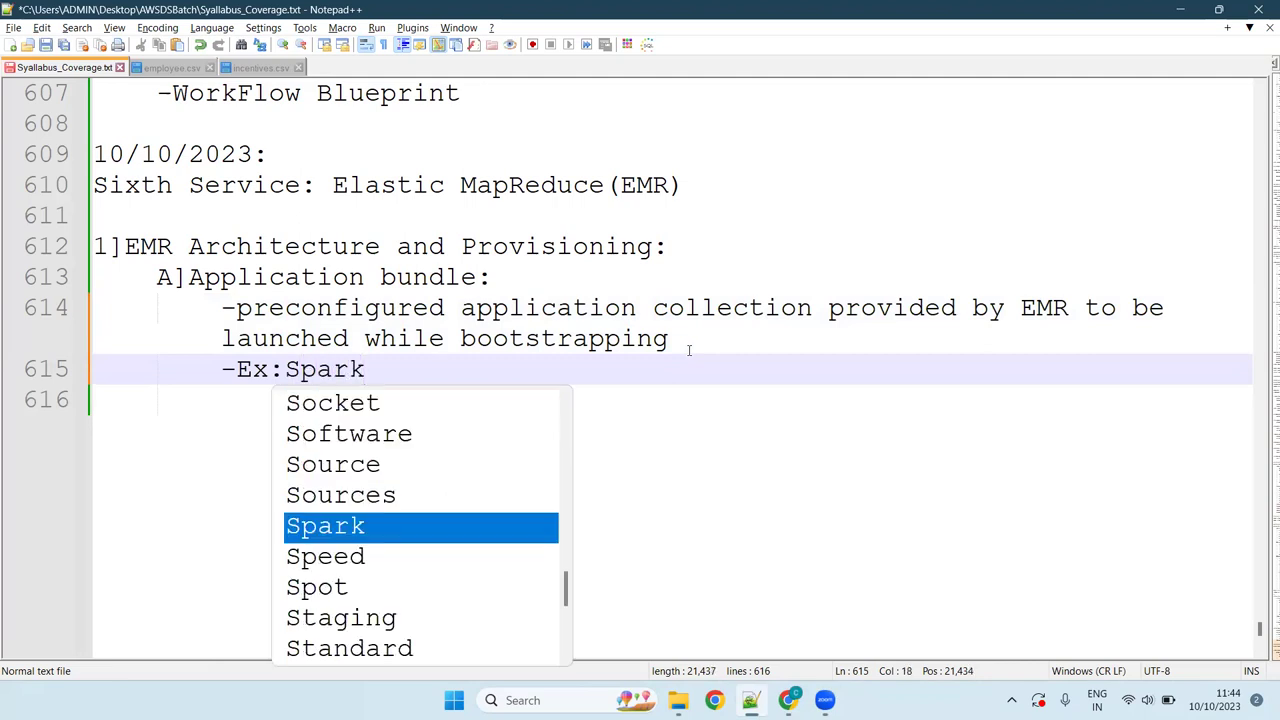
pyautogui.write(',')
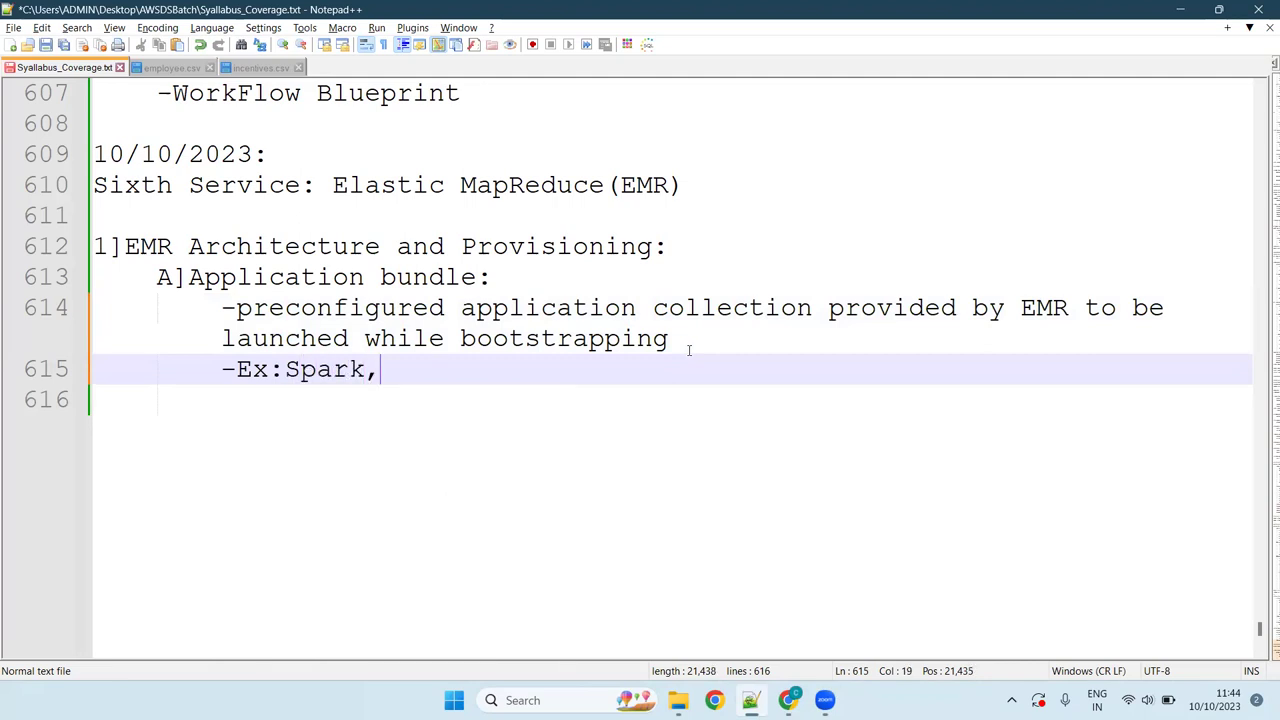
pyautogui.write('Core Ha')
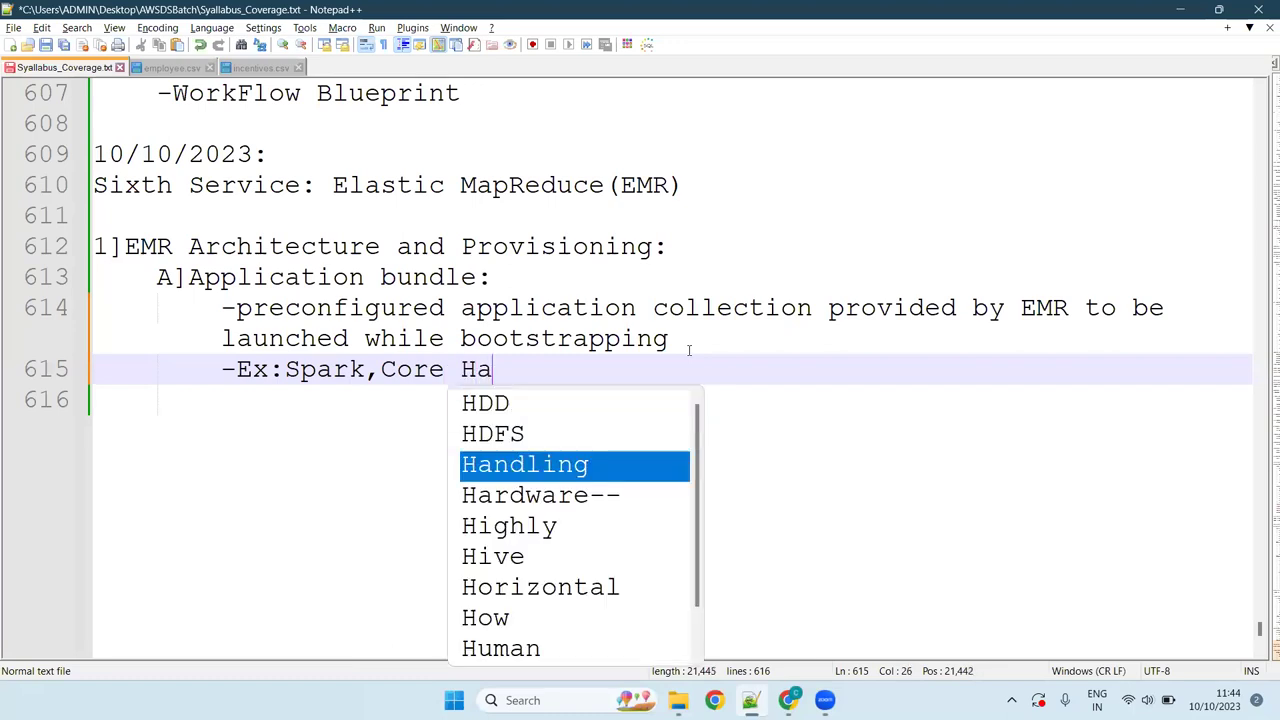
pyautogui.write('doop,Fin')
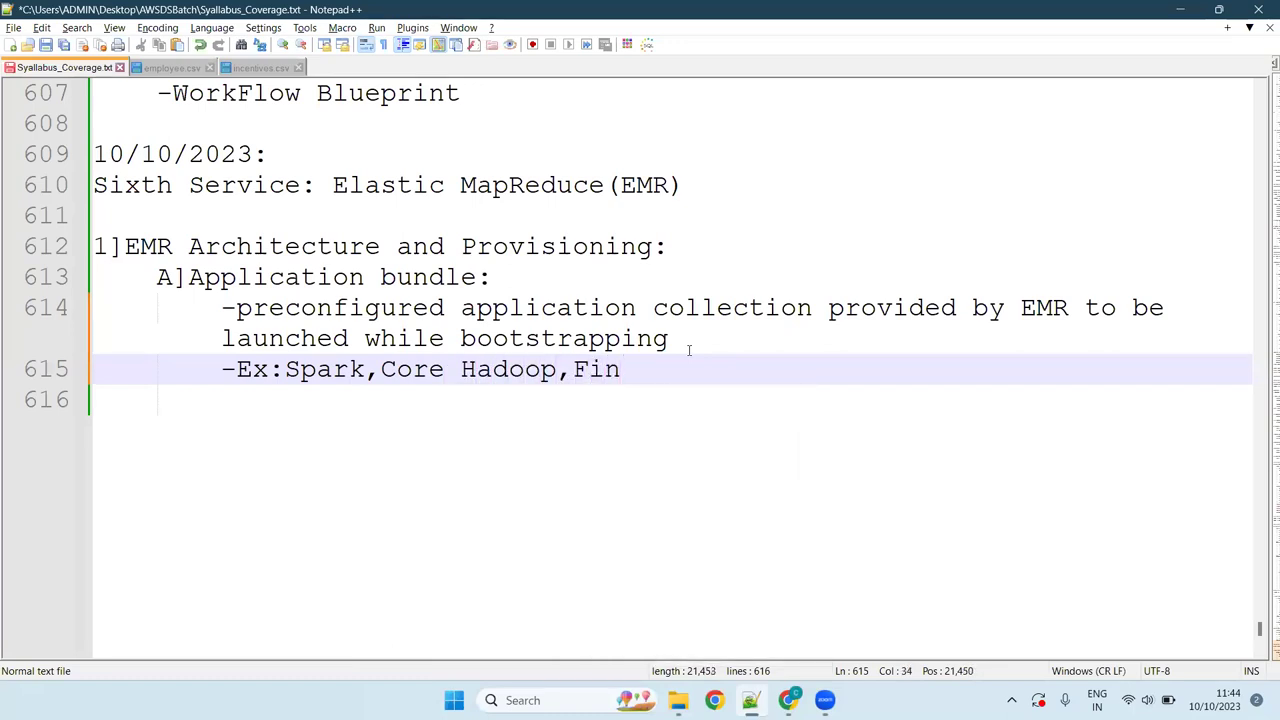
# - Finish the examples bullet with "Flink,Custom", add a new line below it and save the notes
pyautogui.press('BackSpace')
pyautogui.press('BackSpace')
pyautogui.write('link,')
pyautogui.press('BackSpace')
pyautogui.press('BackSpace')
pyautogui.write(',Custom')
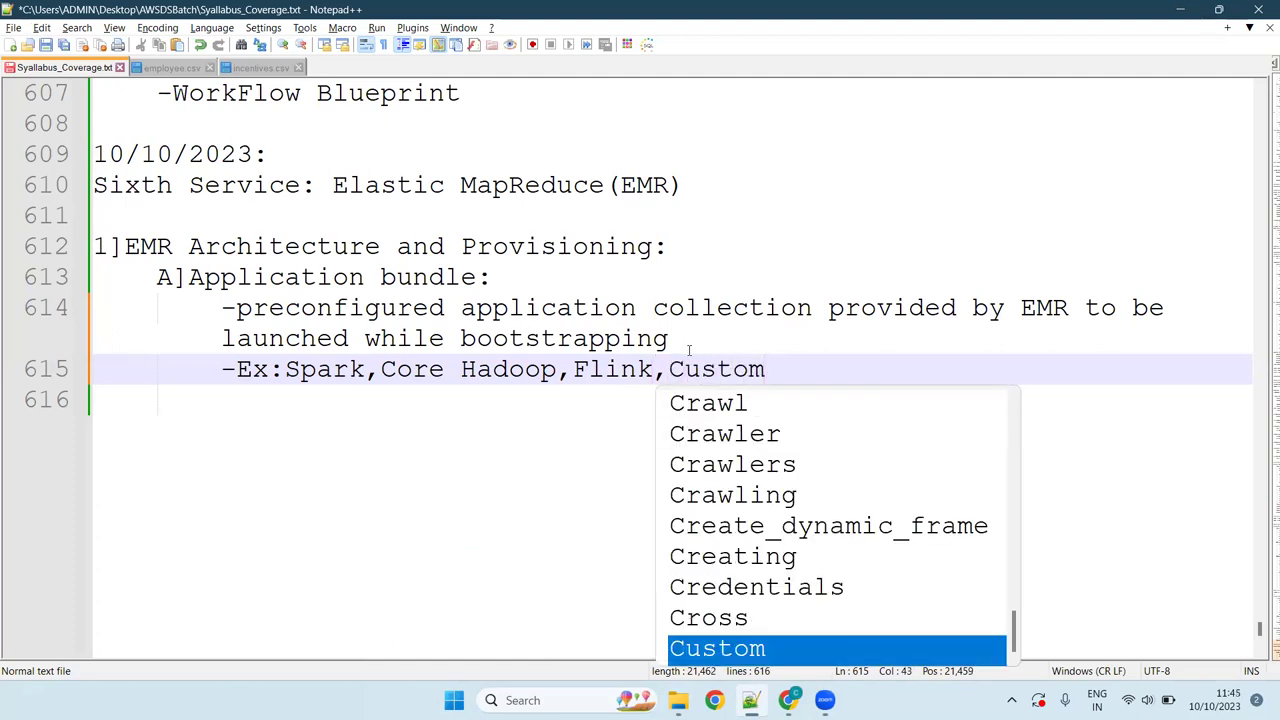
pyautogui.press('Return')
pyautogui.press('Return')
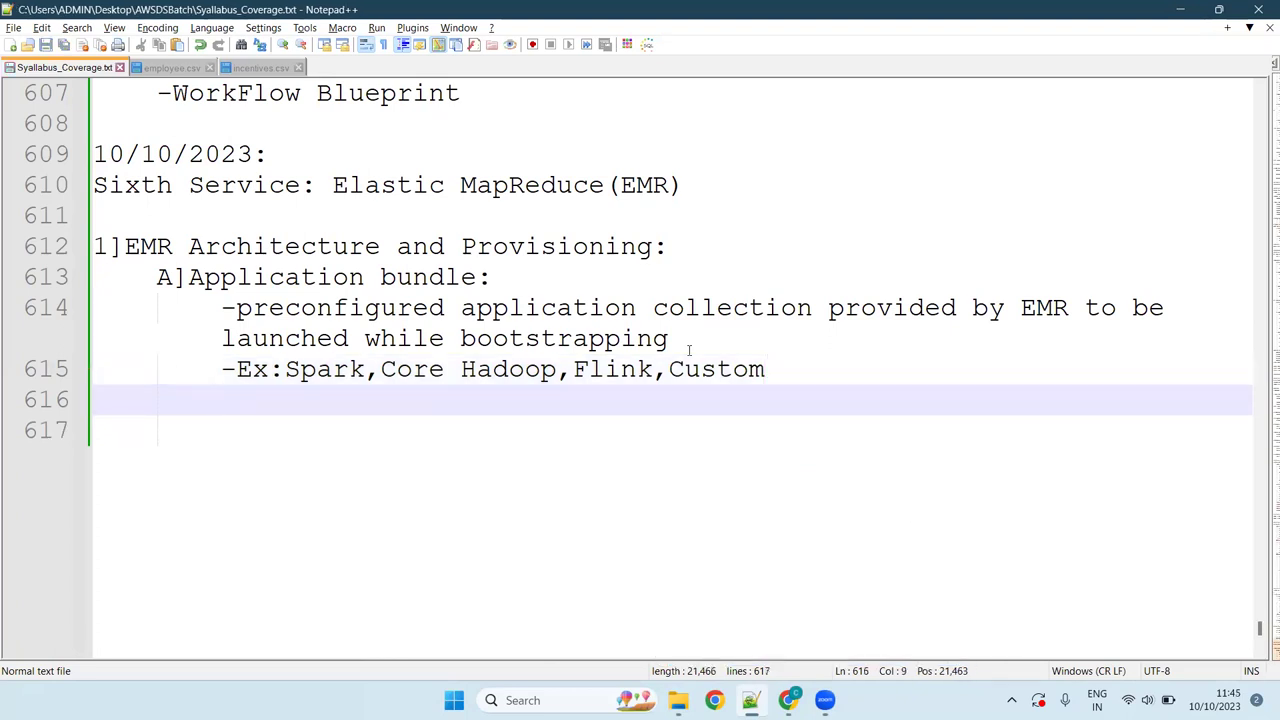
# - Start a "B]" sub-heading below the application bundle examples, aligned with "A]", and save the notes
pyautogui.press('BackSpace')
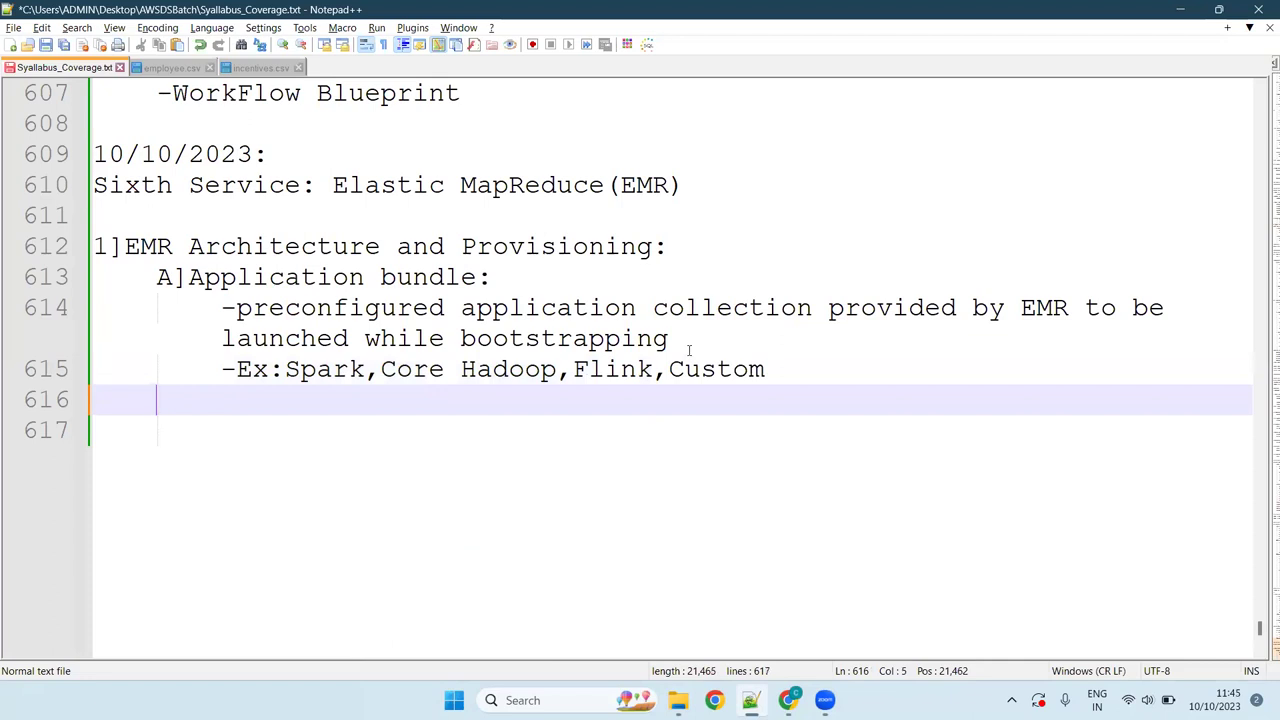
pyautogui.write('B]')
pyautogui.hotkey('alt', 'Tab')
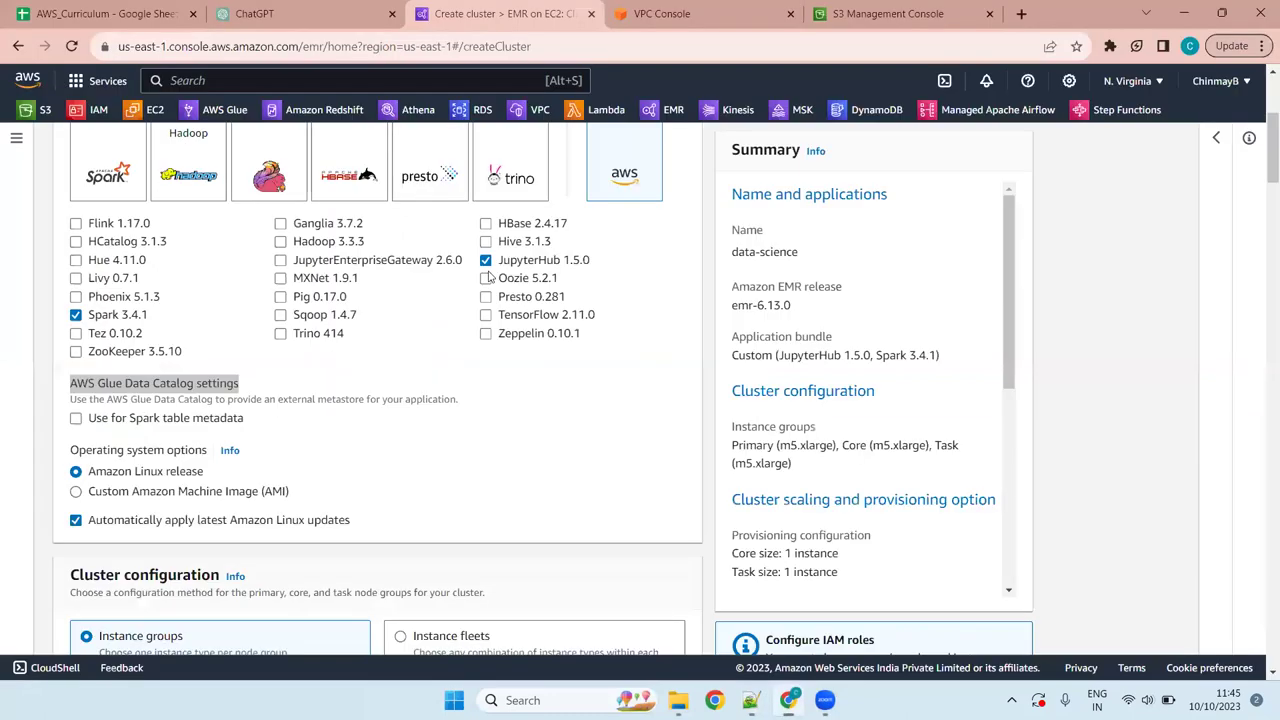
pyautogui.click(421, 375)
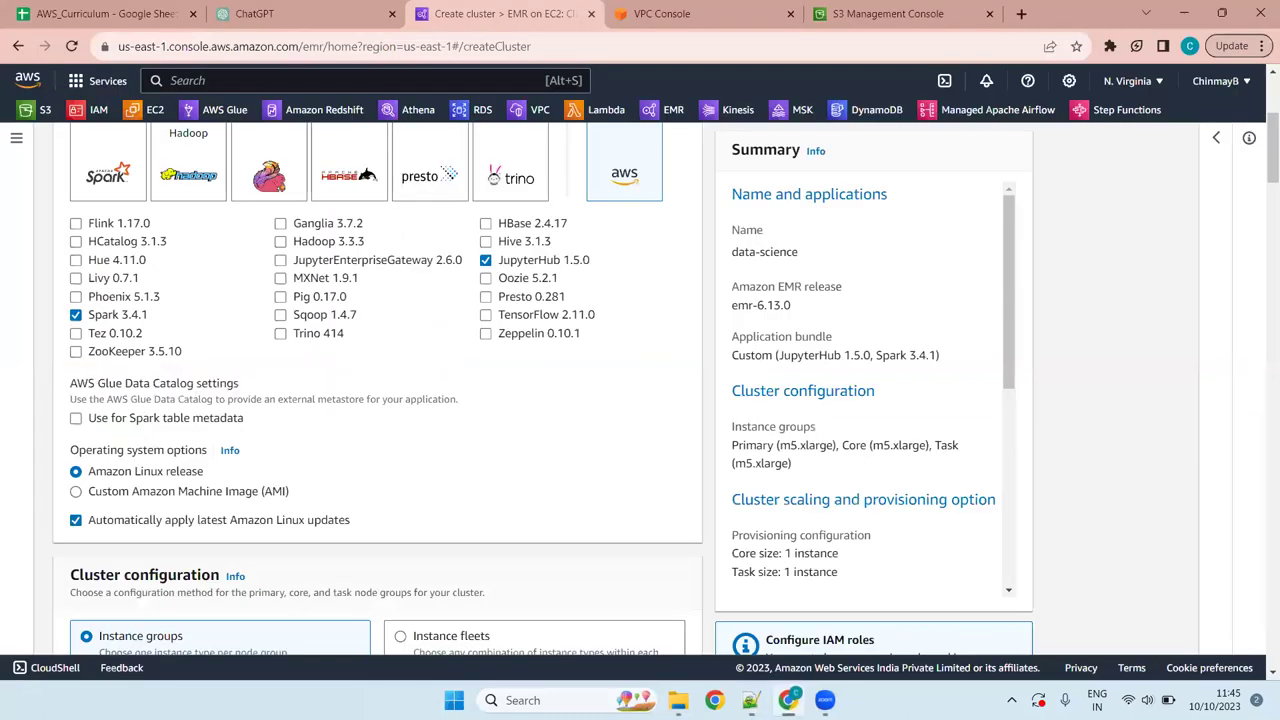
pyautogui.hotkey('alt', 'Tab')
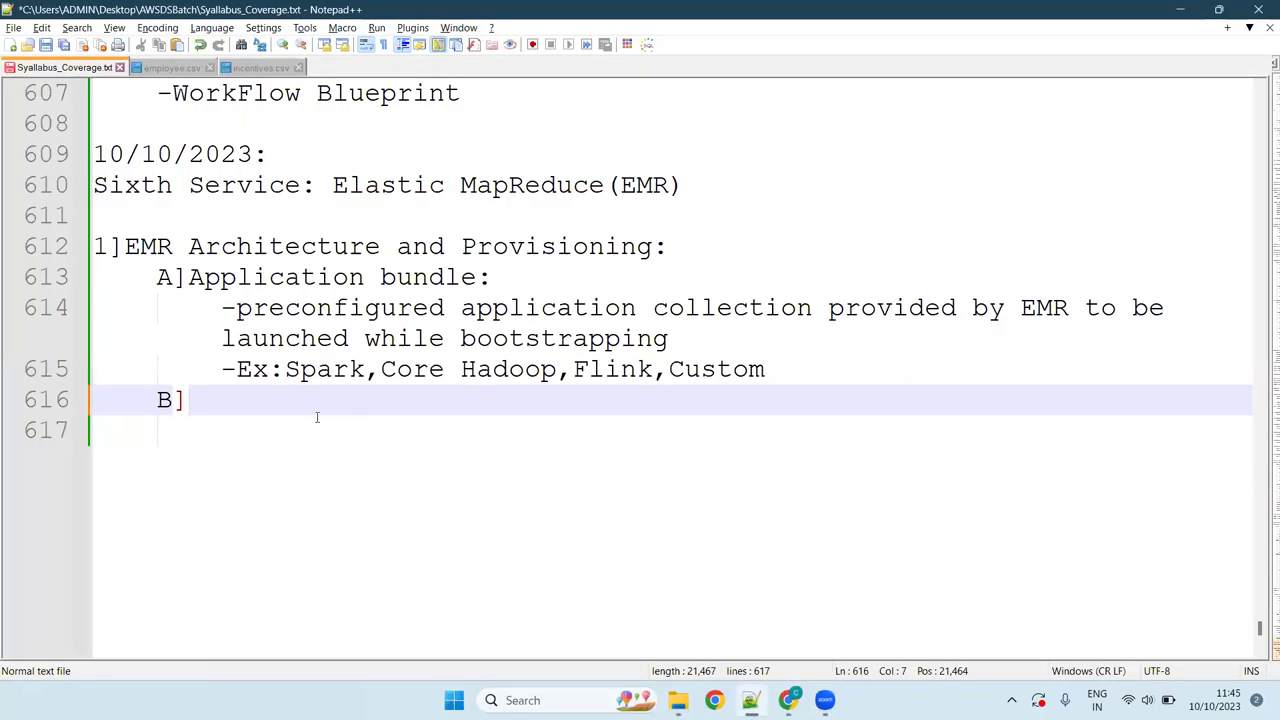
pyautogui.click(797, 371)
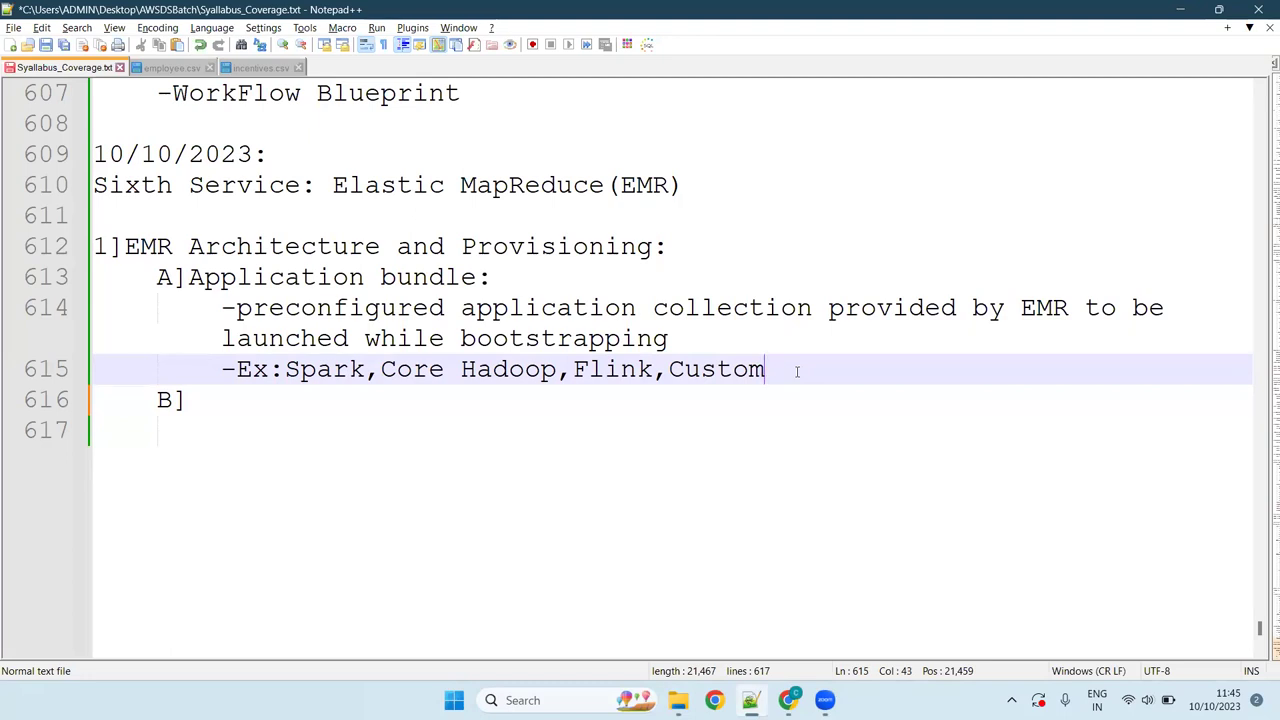
pyautogui.click(251, 403)
pyautogui.hotkey('ctrl', 's')
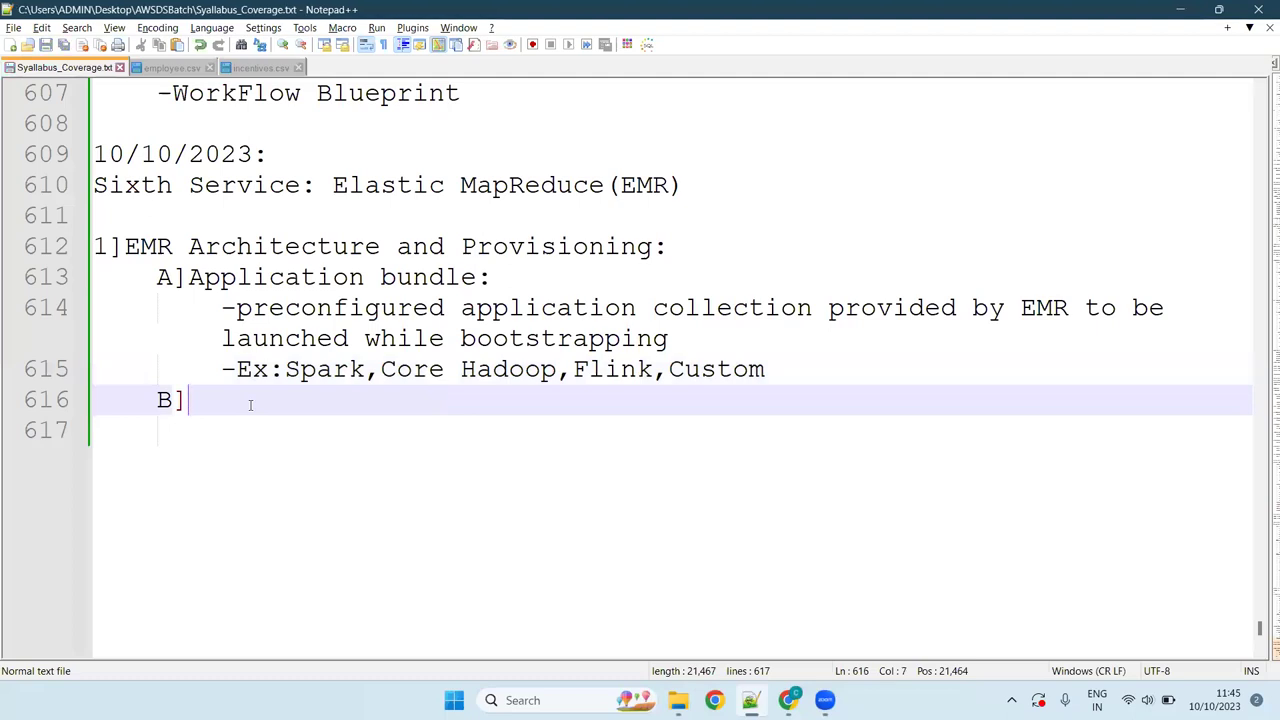
# - Switch to the EMR cluster page in the browser and examine the AWS Glue Data Catalog settings and their external metastore description
pyautogui.click(788, 700)
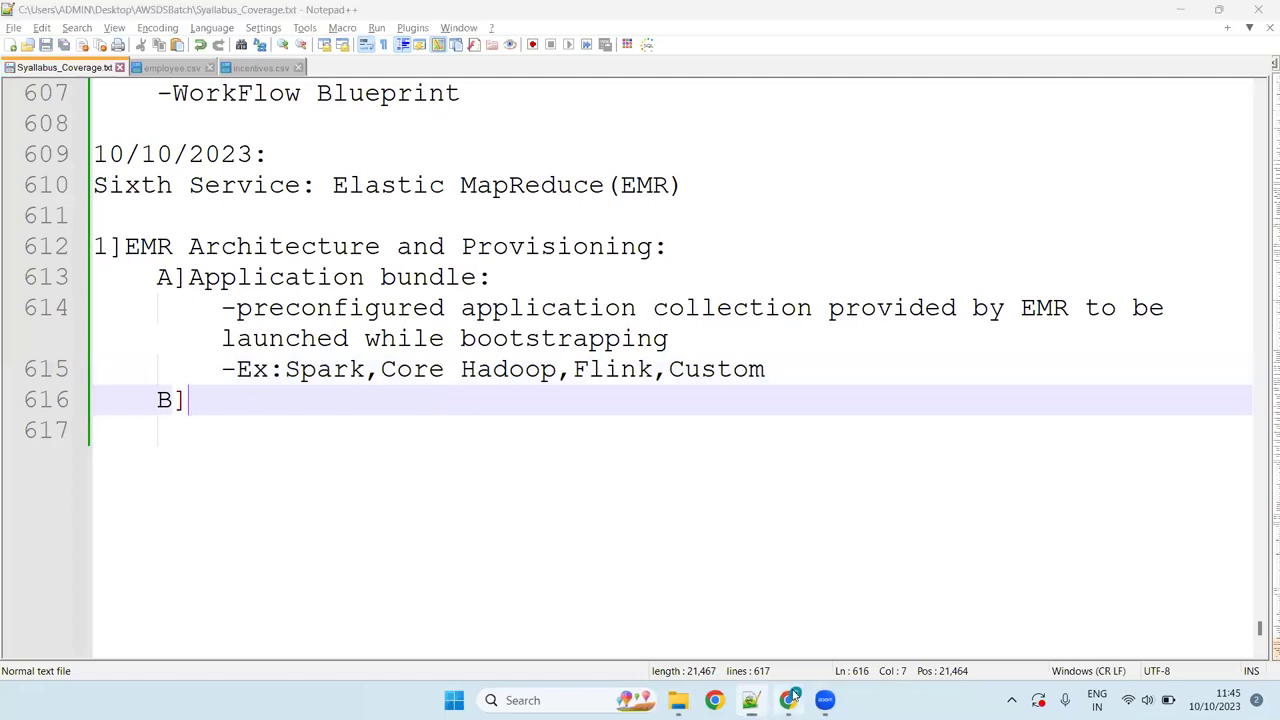
pyautogui.doubleClick(228, 384)
pyautogui.click(70, 402)
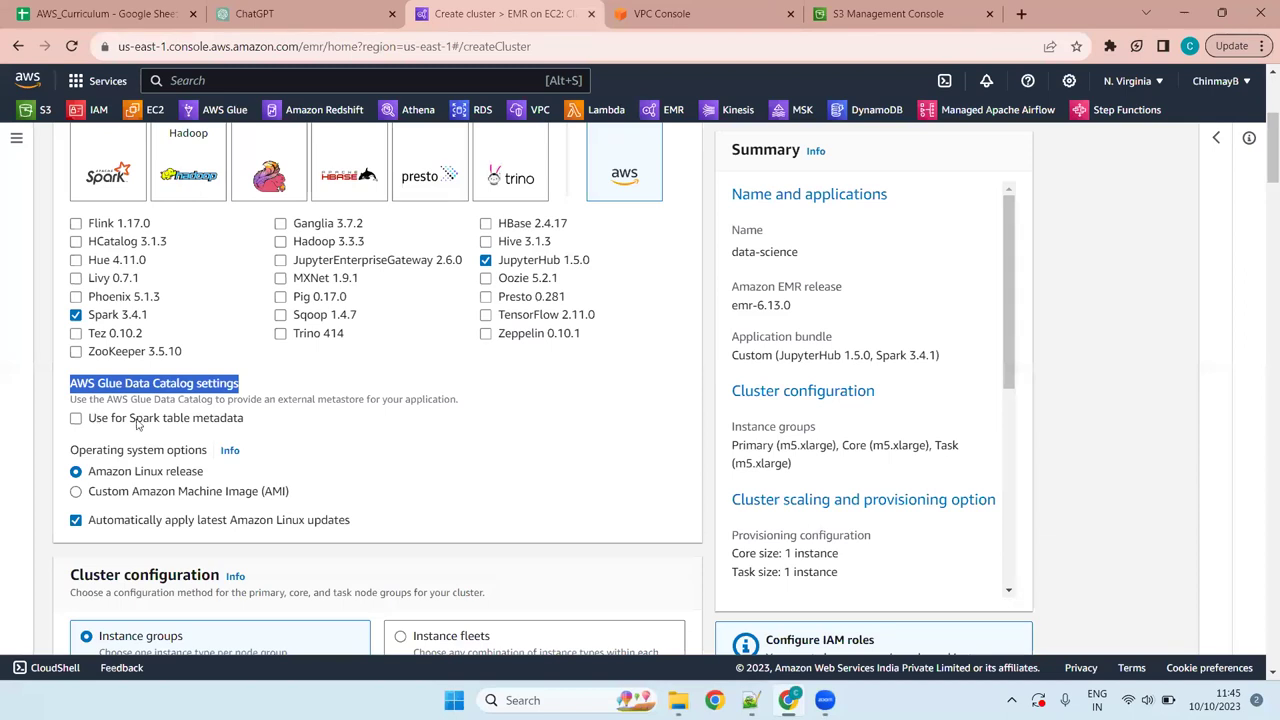
pyautogui.click(88, 405)
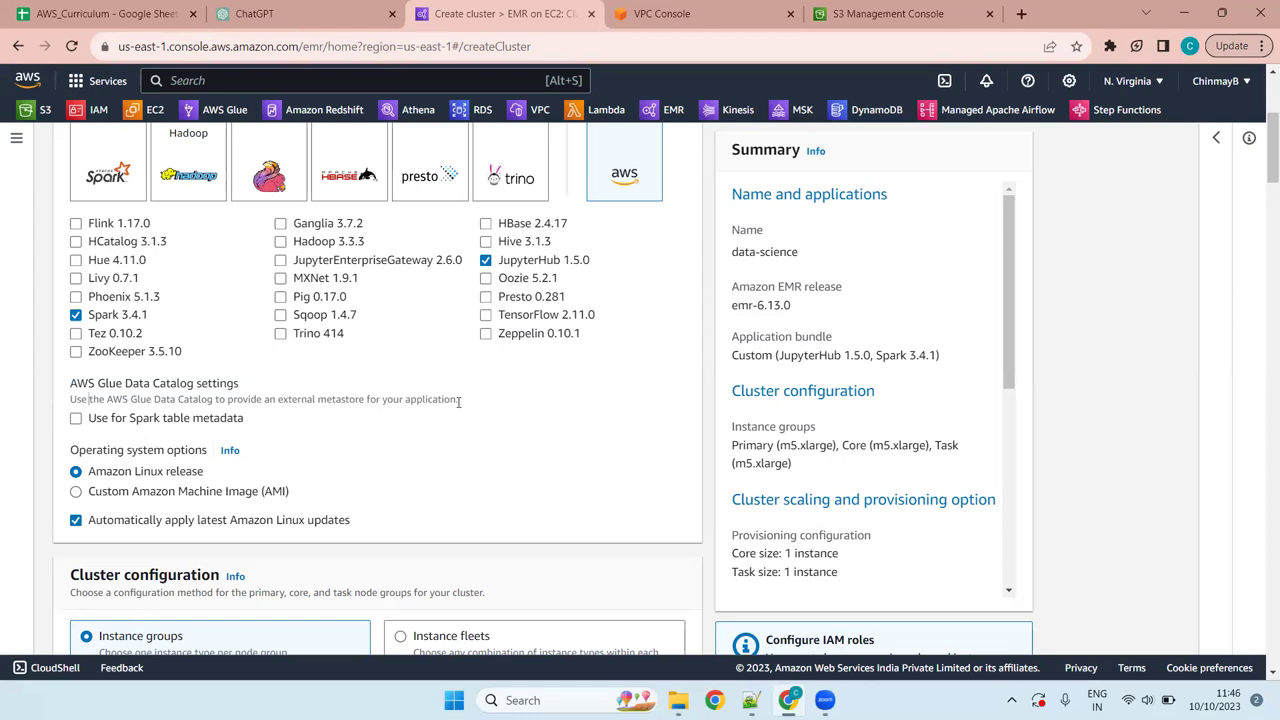
pyautogui.moveTo(455, 401); pyautogui.dragTo(276, 404)
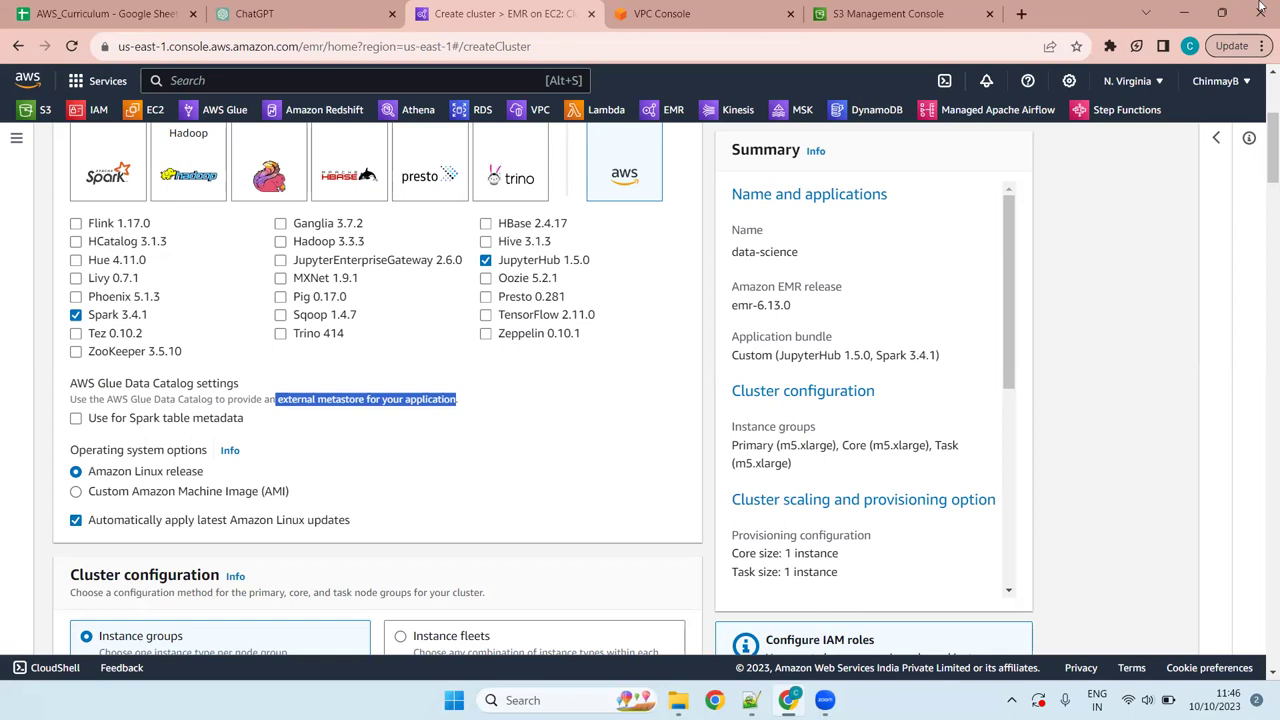
pyautogui.click(214, 399)
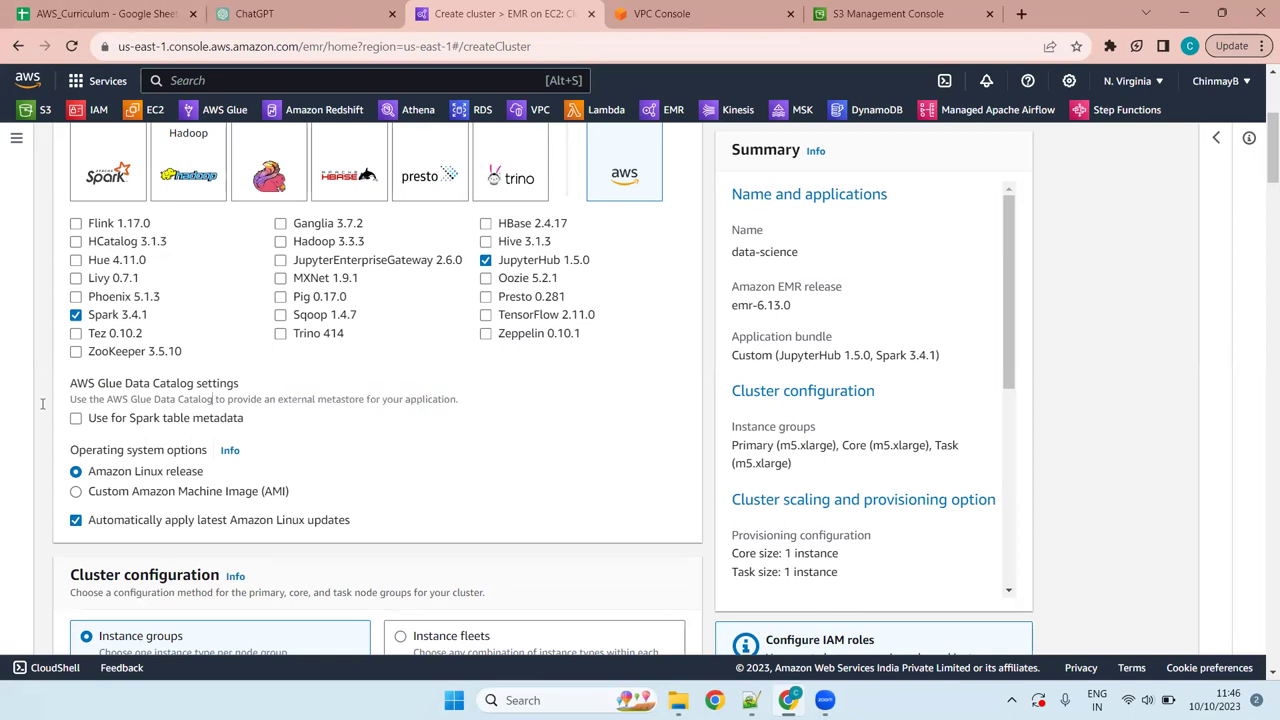
pyautogui.moveTo(68, 383); pyautogui.dragTo(197, 378)
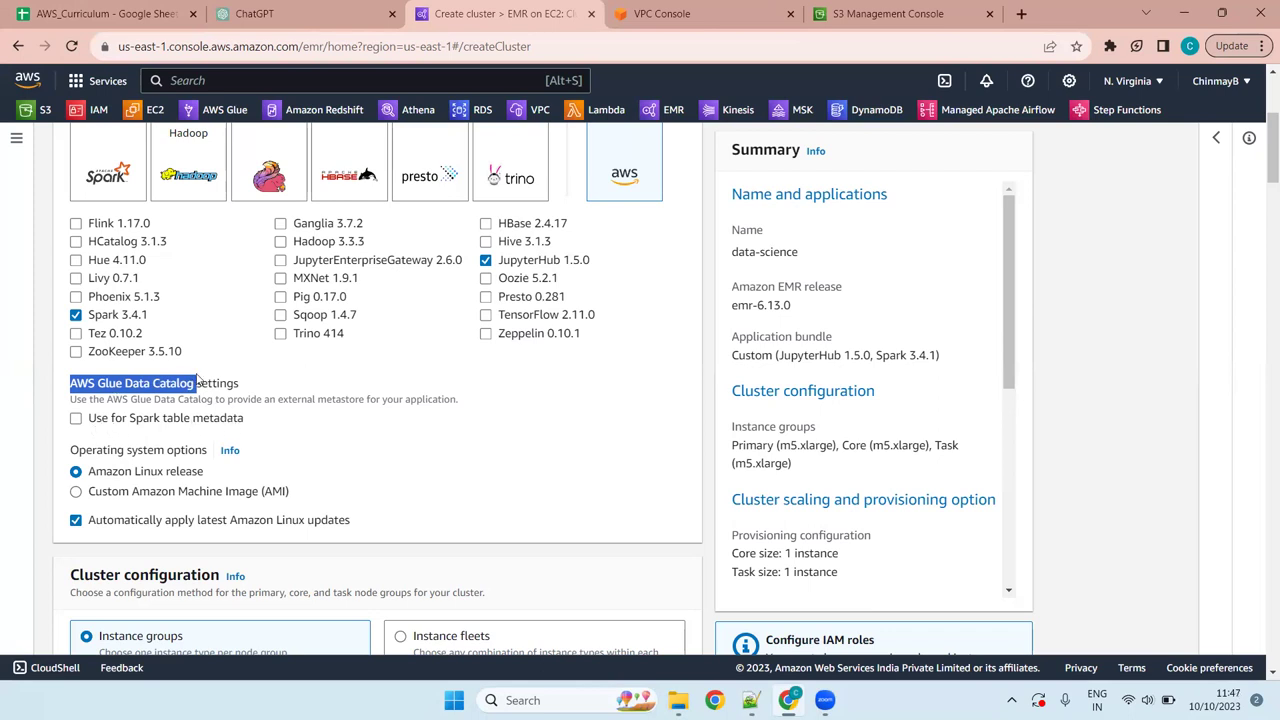
pyautogui.click(195, 389)
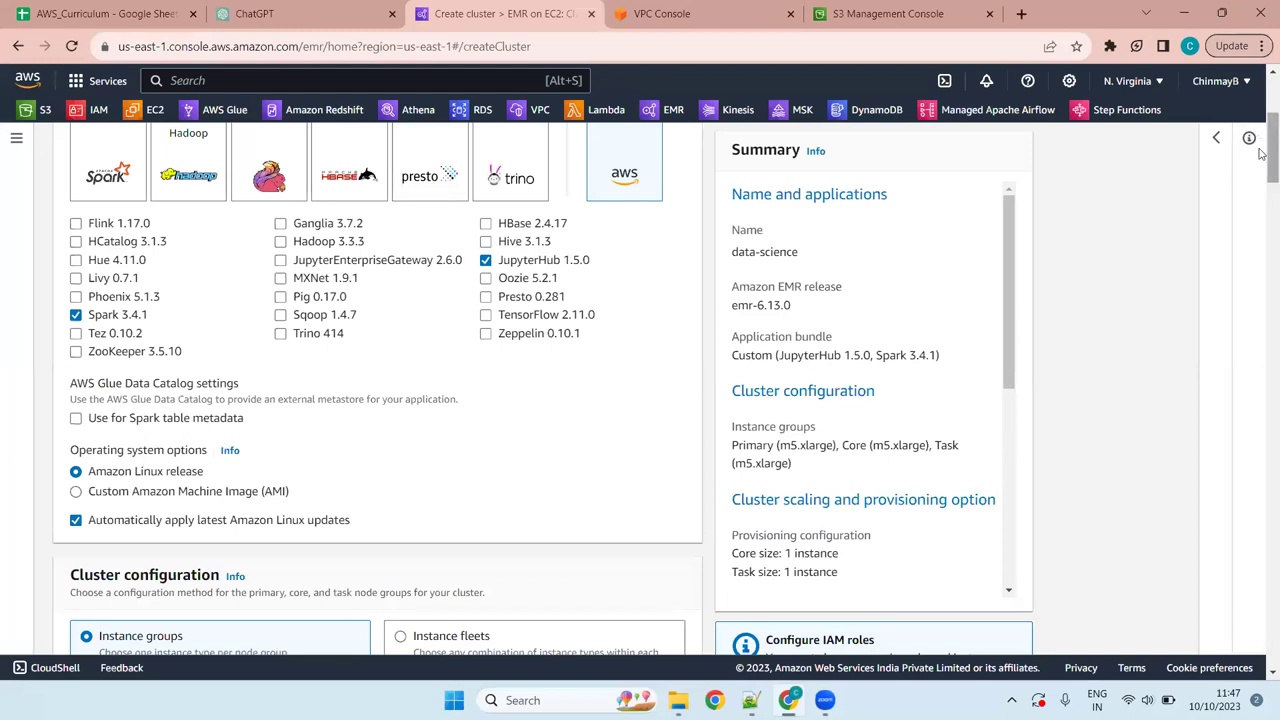
# - Copy the heading "AWS Glue Data Catalog settings" from the cluster page and paste it after "B]" in the Notepad++ notes
pyautogui.scroll(-1, 1262, 170)
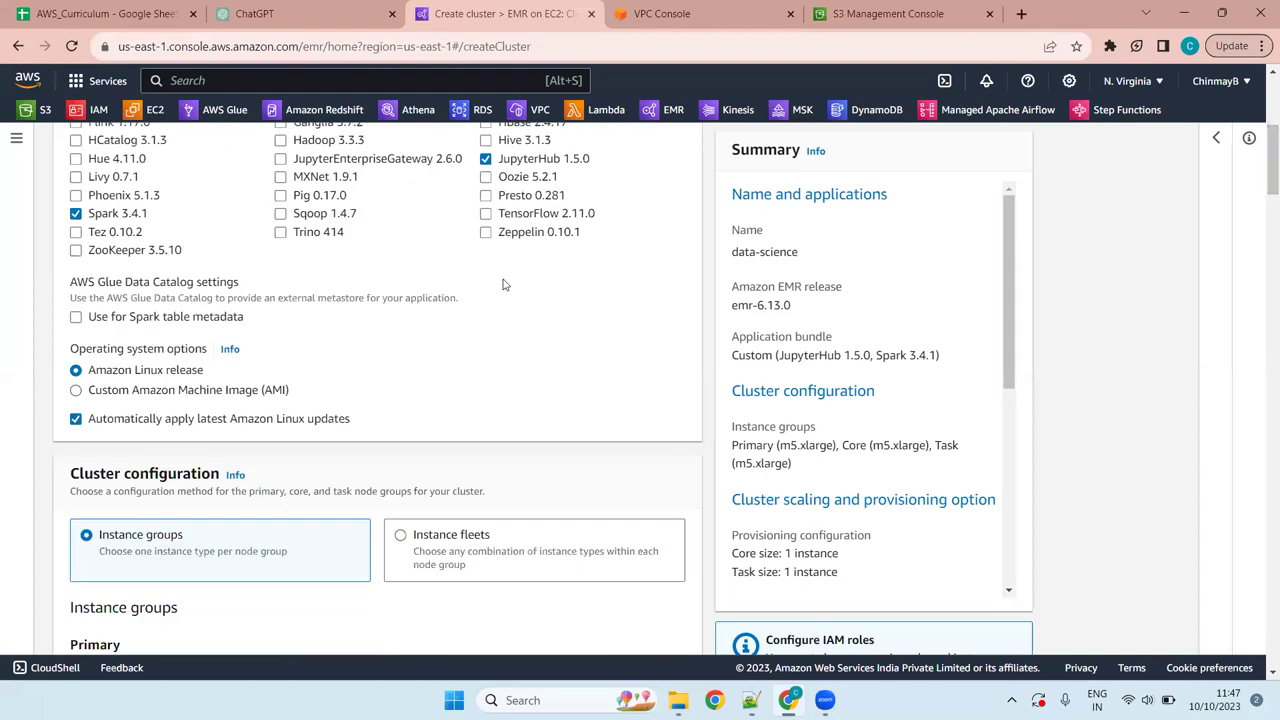
pyautogui.moveTo(245, 287); pyautogui.dragTo(72, 292)
pyautogui.hotkey('ctrl', 'c')
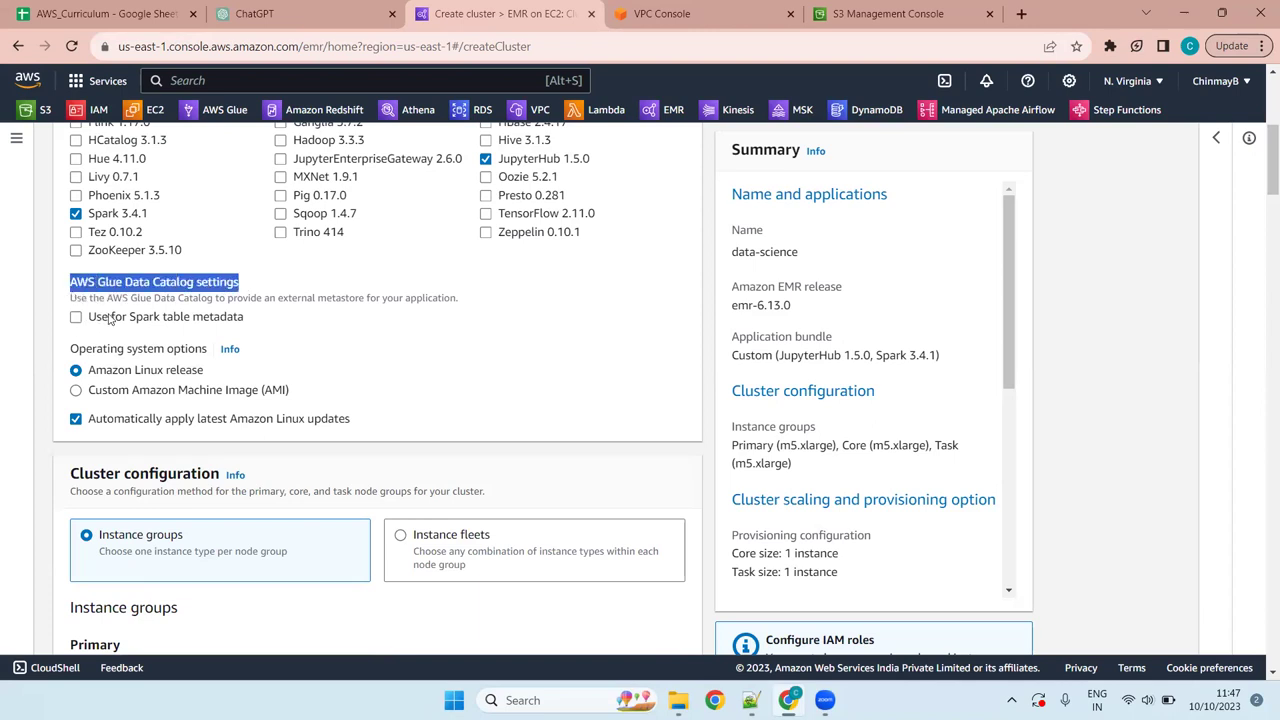
pyautogui.hotkey('alt', 'Tab')
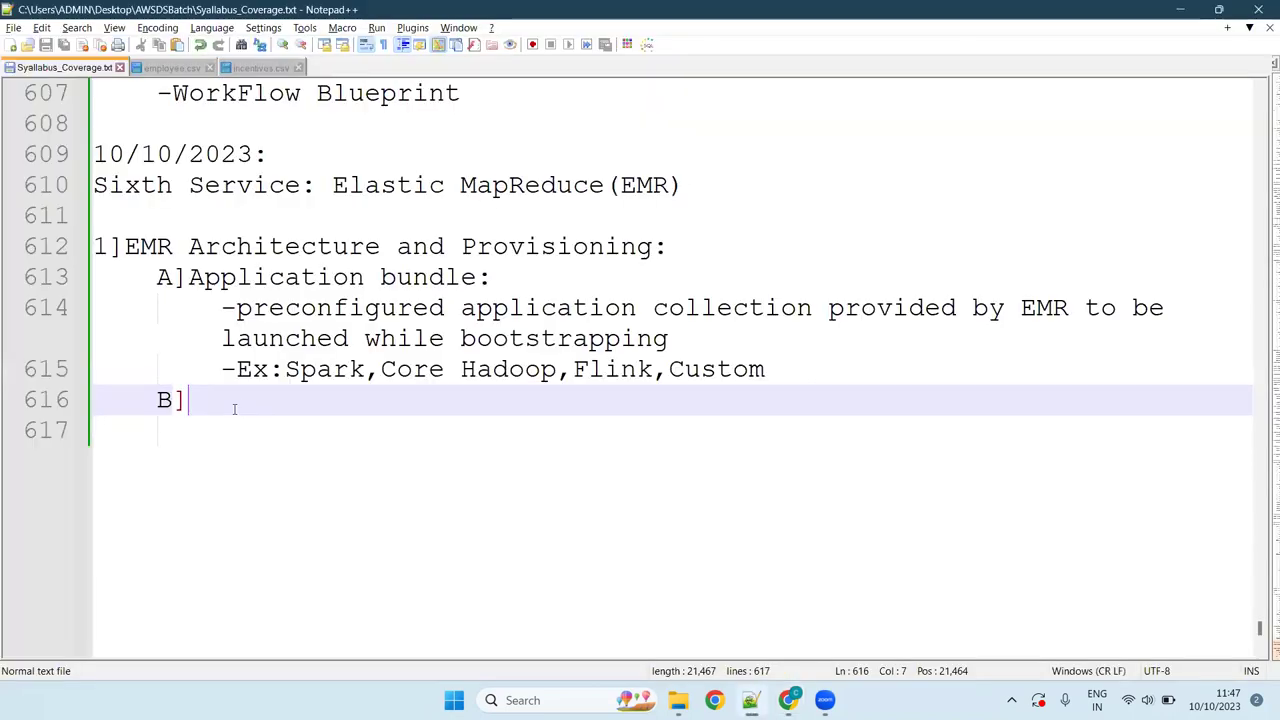
pyautogui.hotkey('ctrl', 'v')
pyautogui.write('--<')
pyautogui.press('BackSpace')
pyautogui.write('> for')
pyautogui.press('BackSpace')
pyautogui.press('BackSpace')
pyautogui.press('BackSpace')
pyautogui.press('BackSpace')
pyautogui.press('BackSpace')
pyautogui.press('BackSpace')
pyautogui.press('BackSpace')
pyautogui.press('BackSpace')
pyautogui.press('BackSpace')
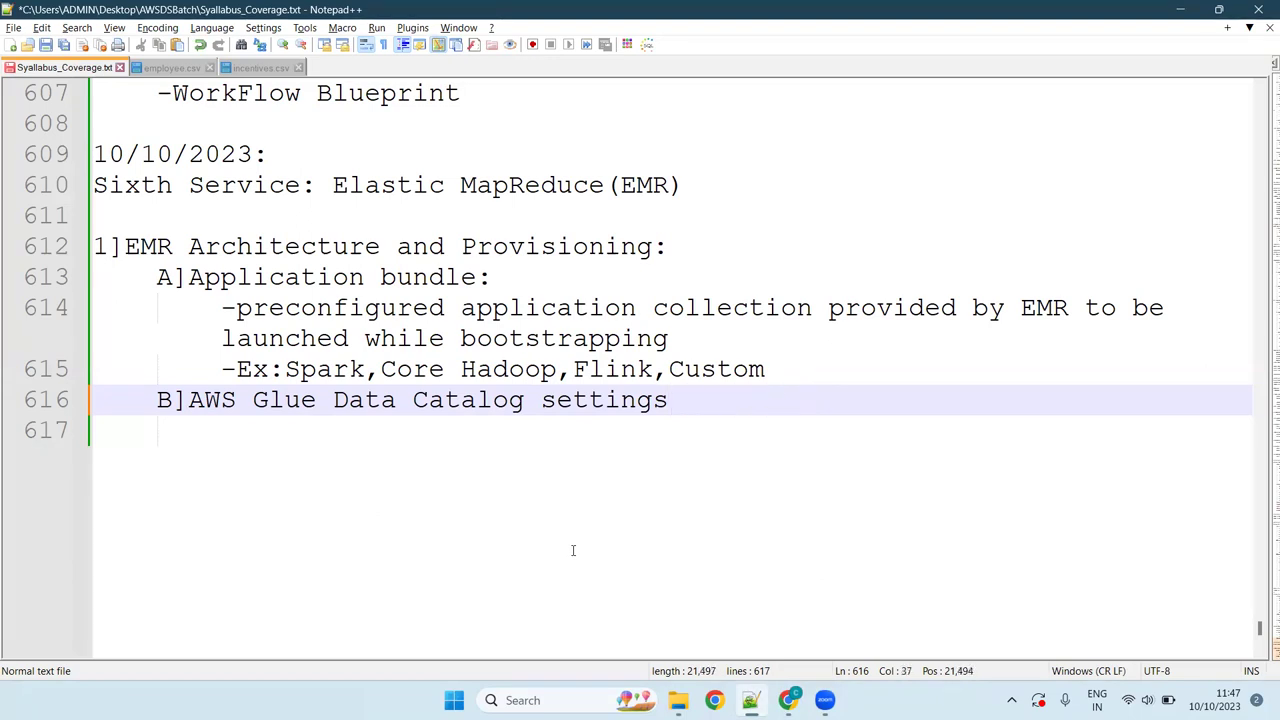
# - End the B] heading with a colon, add the indented bullet "-for using glue catalog as external metastore" and a new line, and save
pyautogui.write(':')
pyautogui.press('Return')
pyautogui.press('Tab')
pyautogui.write('-for u')
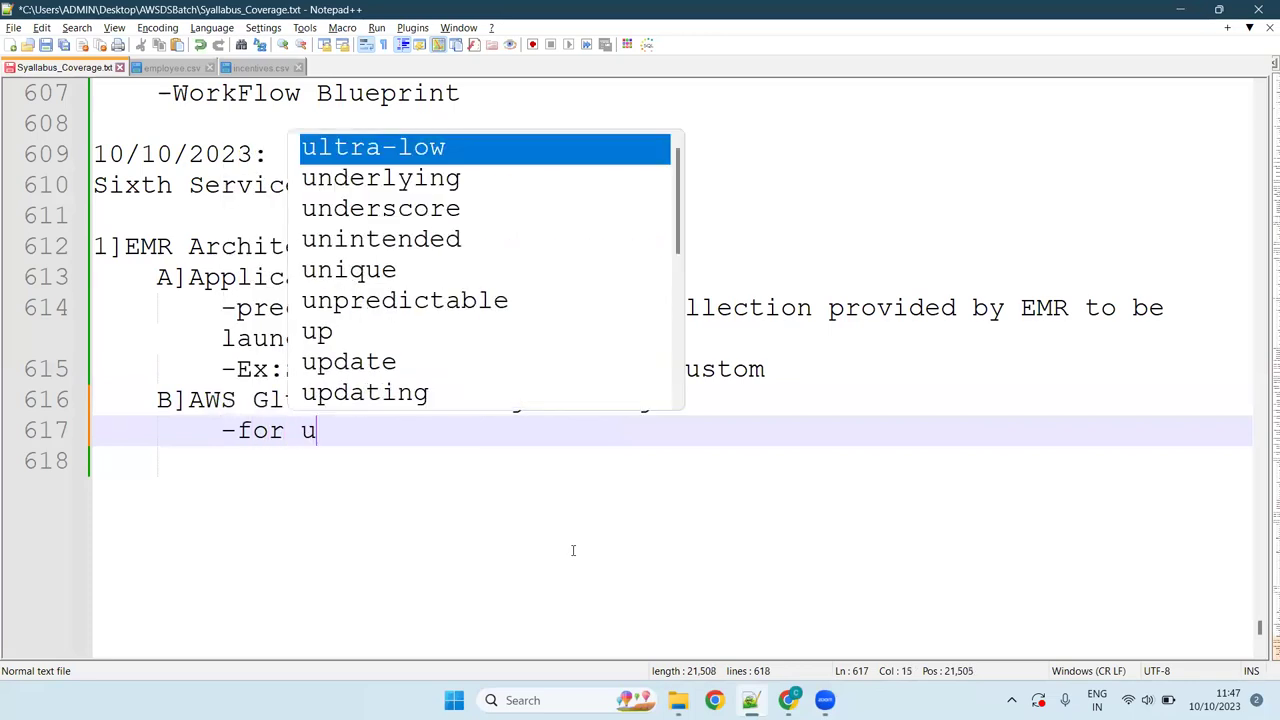
pyautogui.write('sing gl')
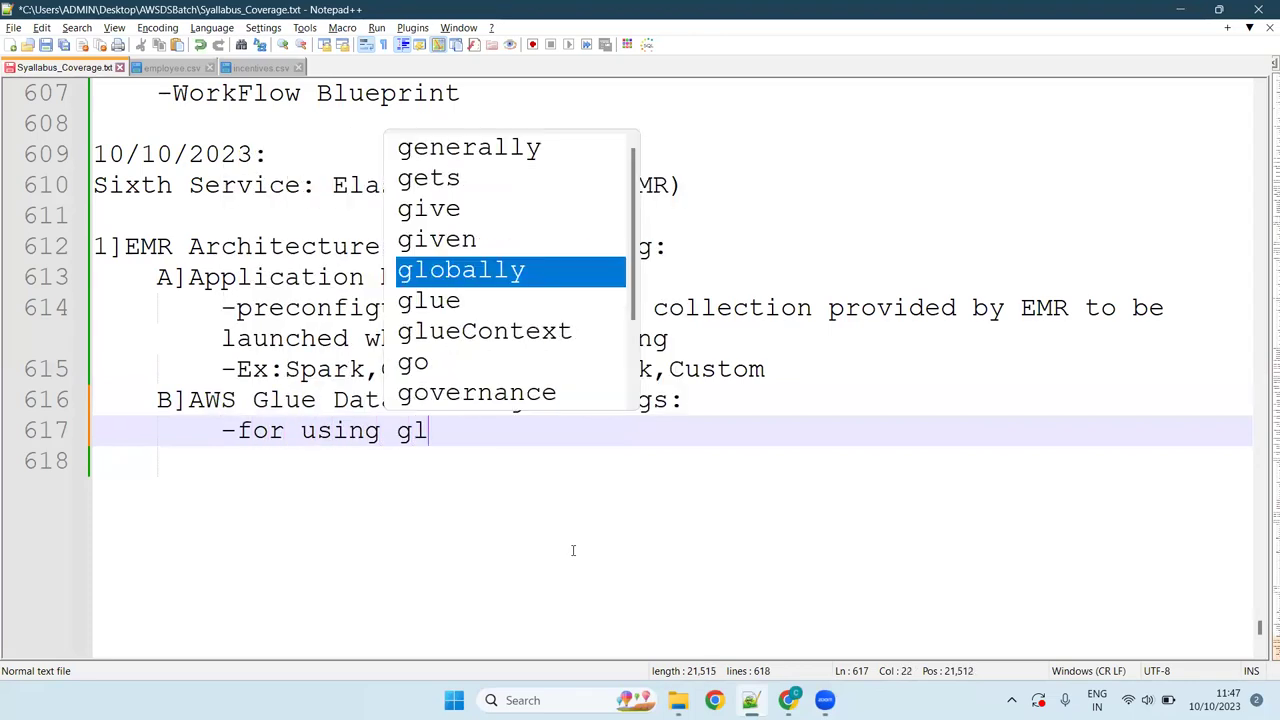
pyautogui.write('ue caa')
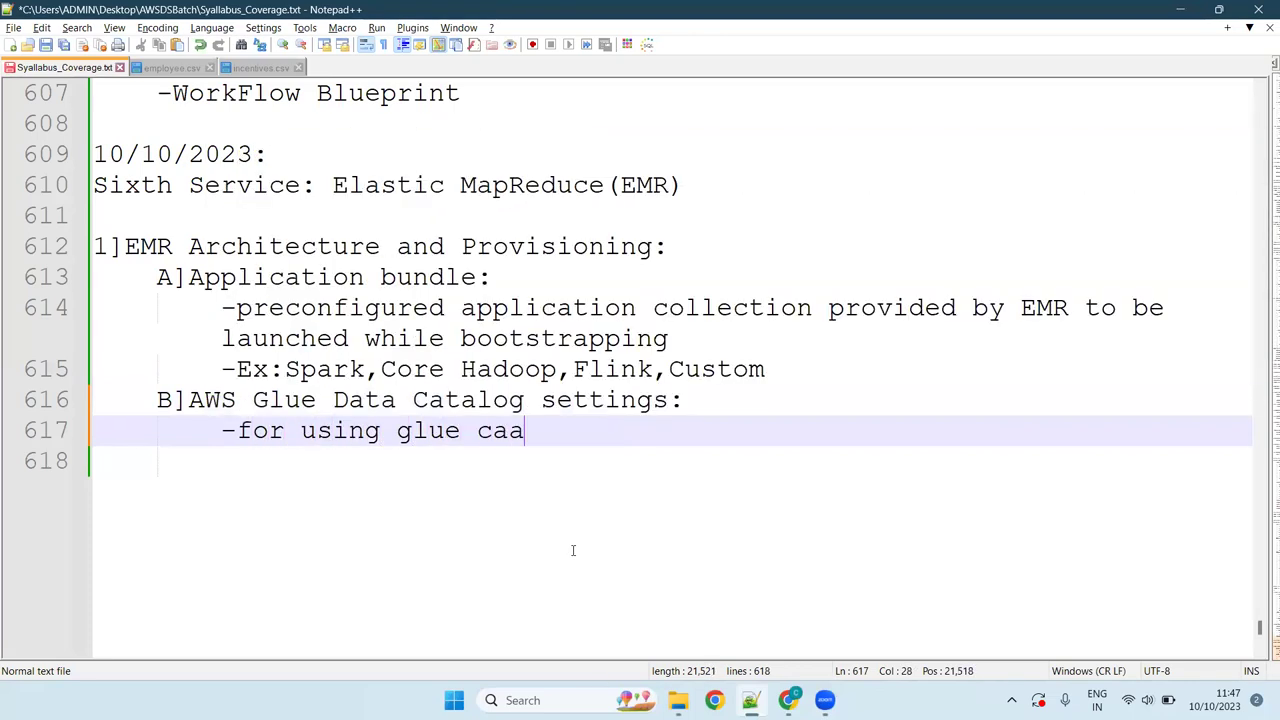
pyautogui.press('BackSpace')
pyautogui.write('talog as external metastore')
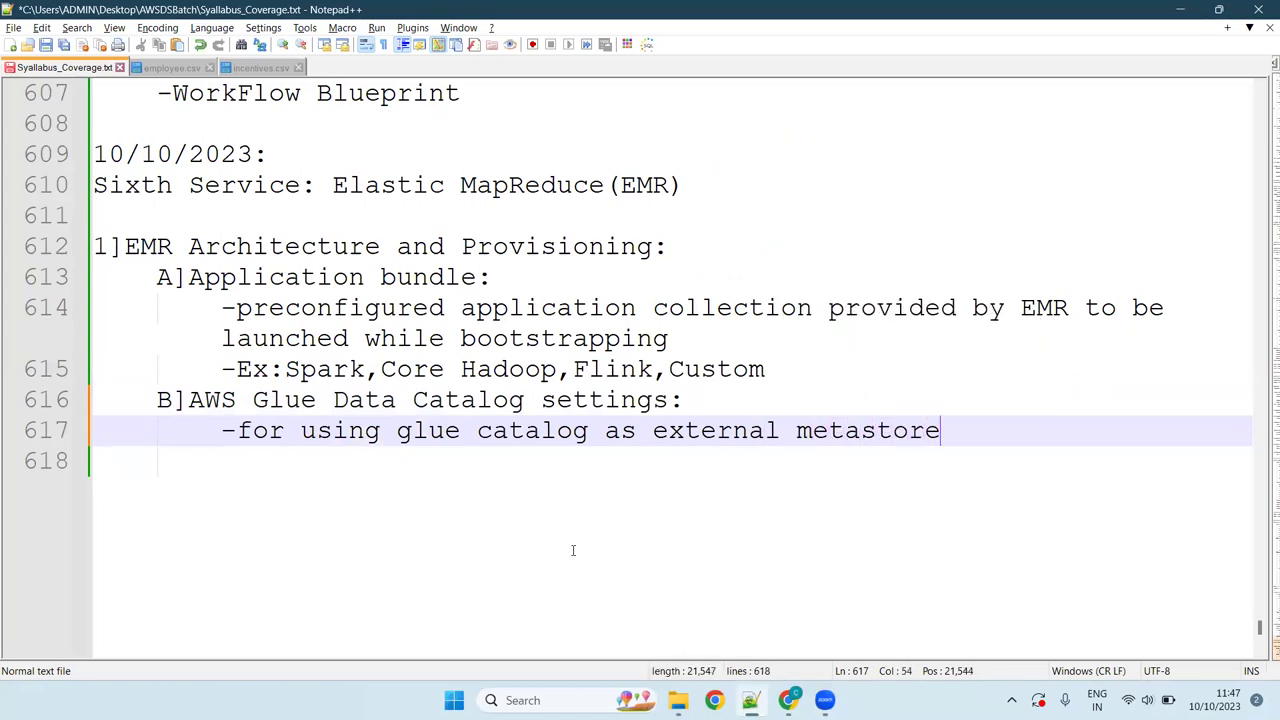
pyautogui.press('Return')
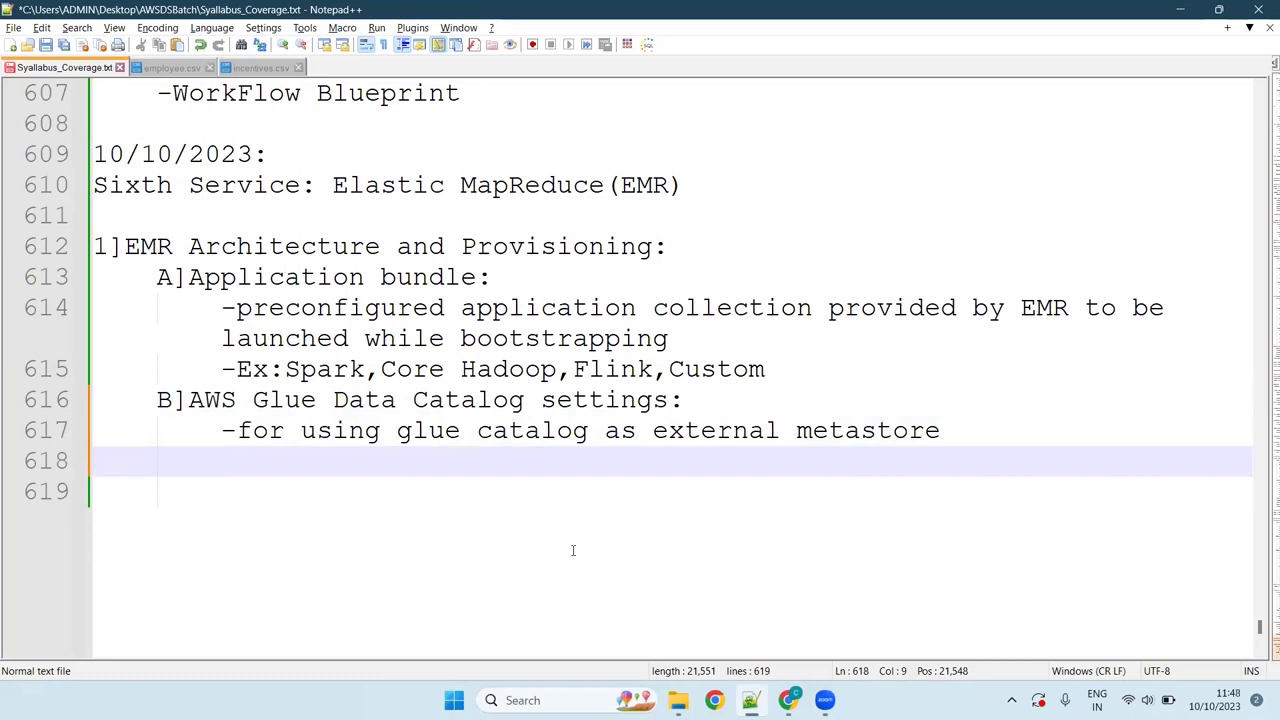
pyautogui.hotkey('ctrl', 's')
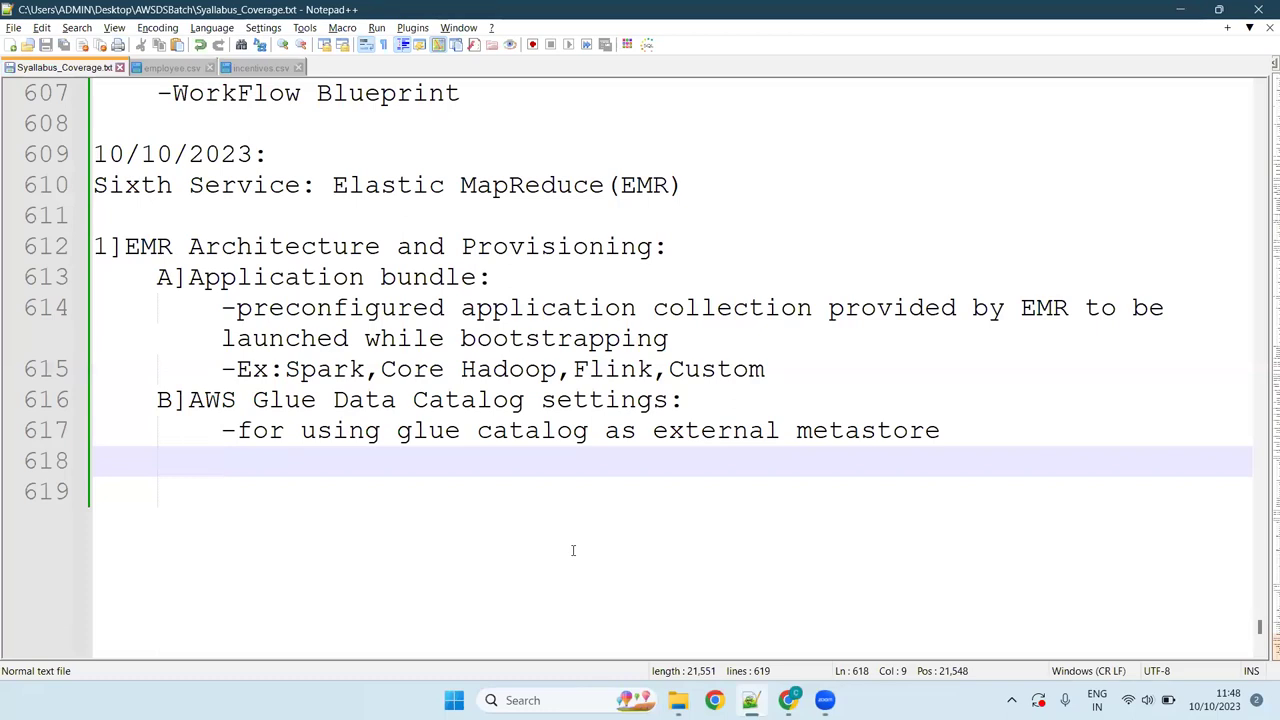
# - Start a "C]" sub-heading below the Glue catalog bullet, aligned with "B]", and save the notes
pyautogui.press('BackSpace')
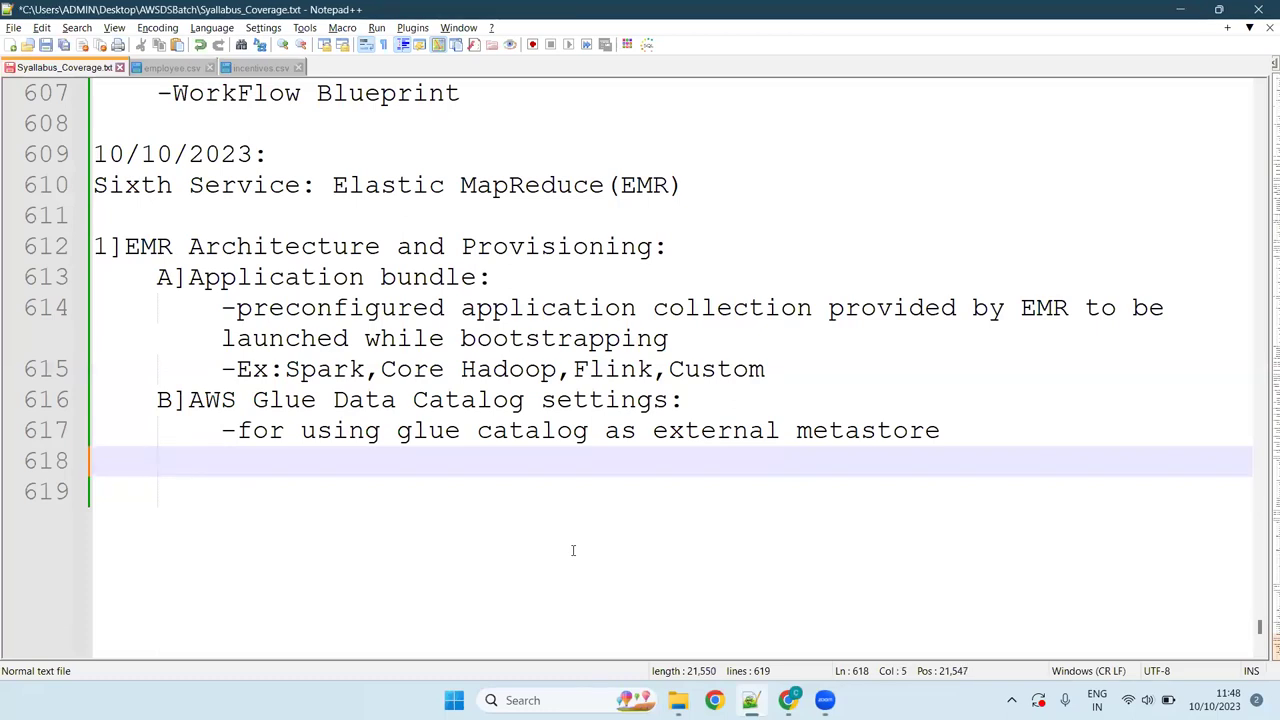
pyautogui.write('C]')
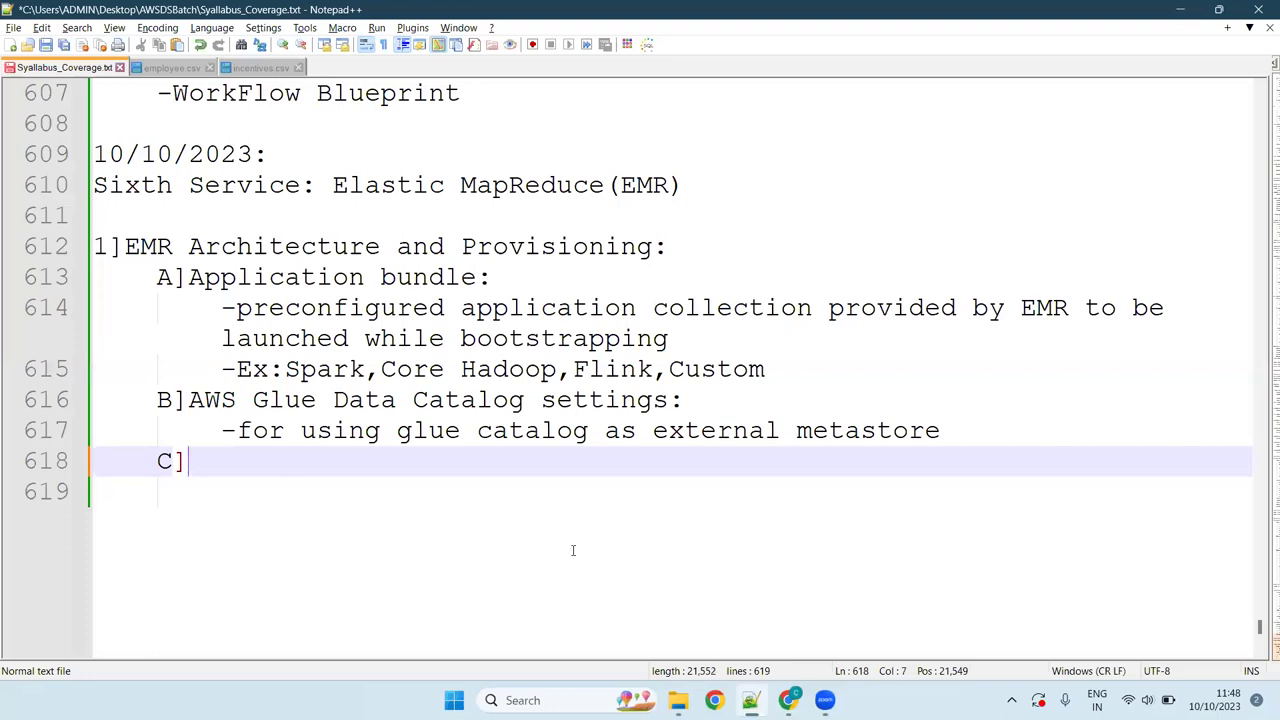
pyautogui.hotkey('ctrl', 's')
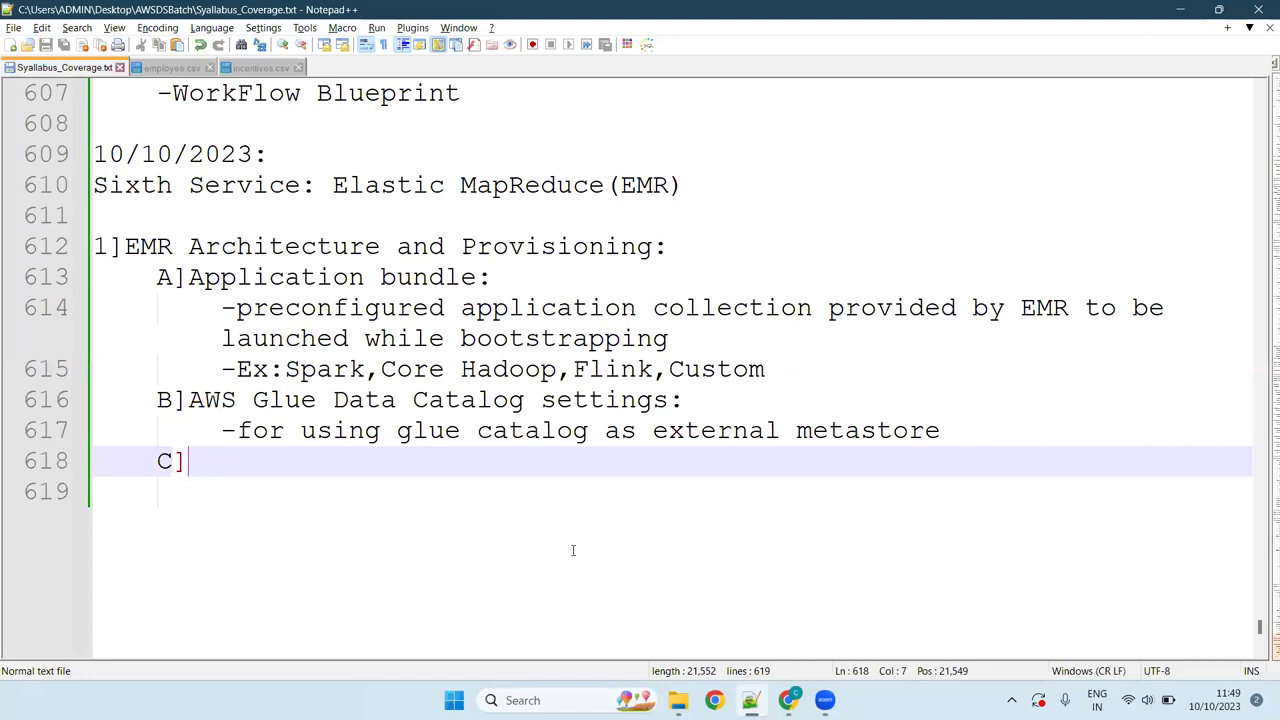
# - Switch to the EMR cluster page and preview the Custom Amazon Machine Image (AMI) operating system option, restoring Amazon Linux release
pyautogui.hotkey('alt', 'Tab')
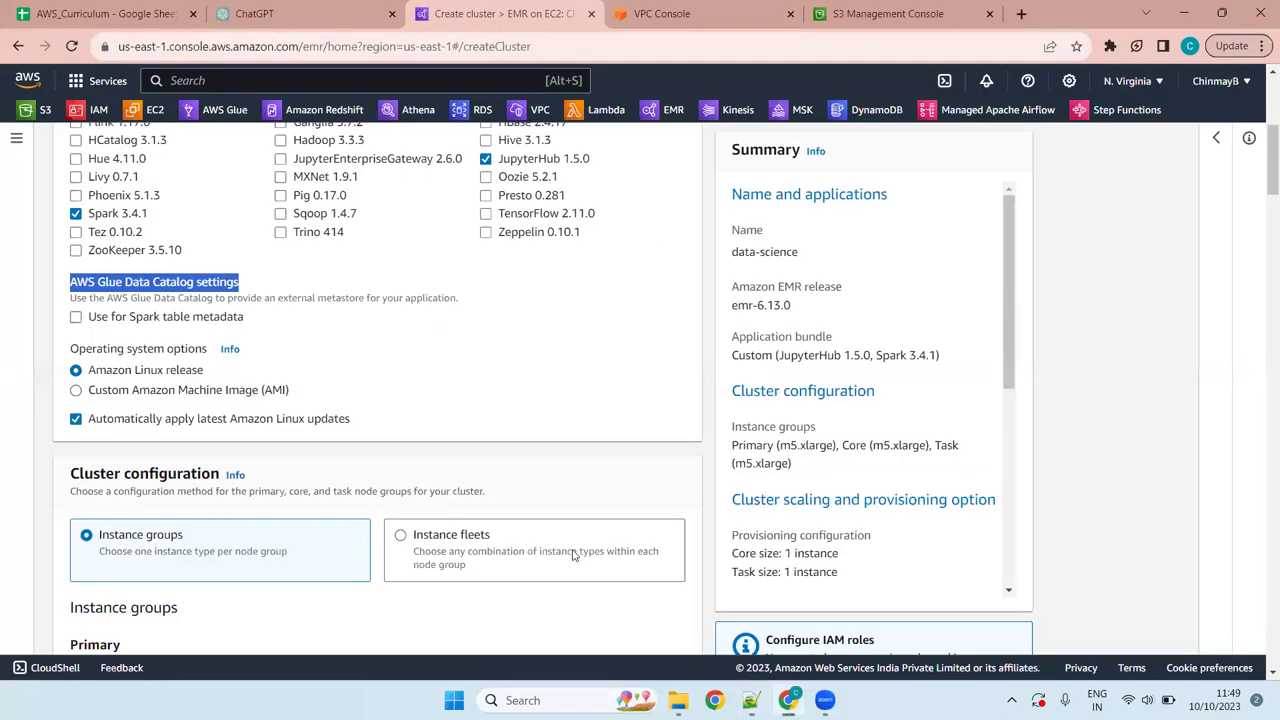
pyautogui.click(373, 286)
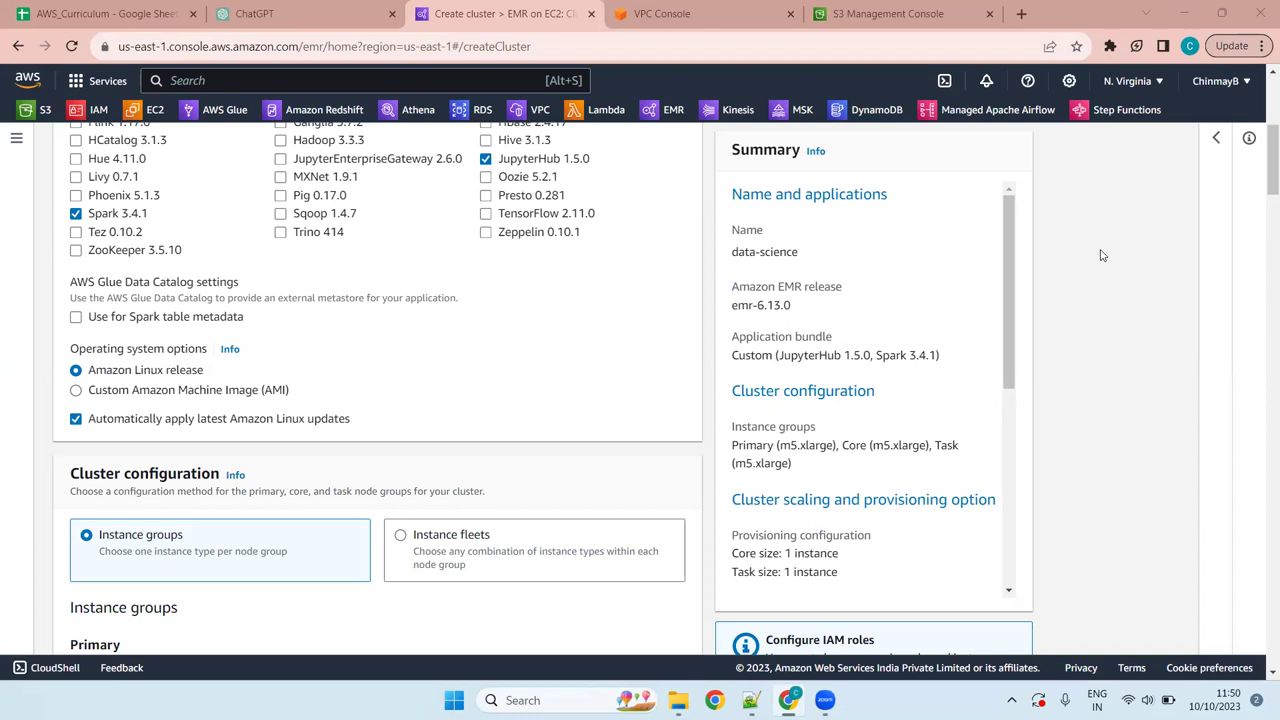
pyautogui.press('XF86AudioRaiseVolume')
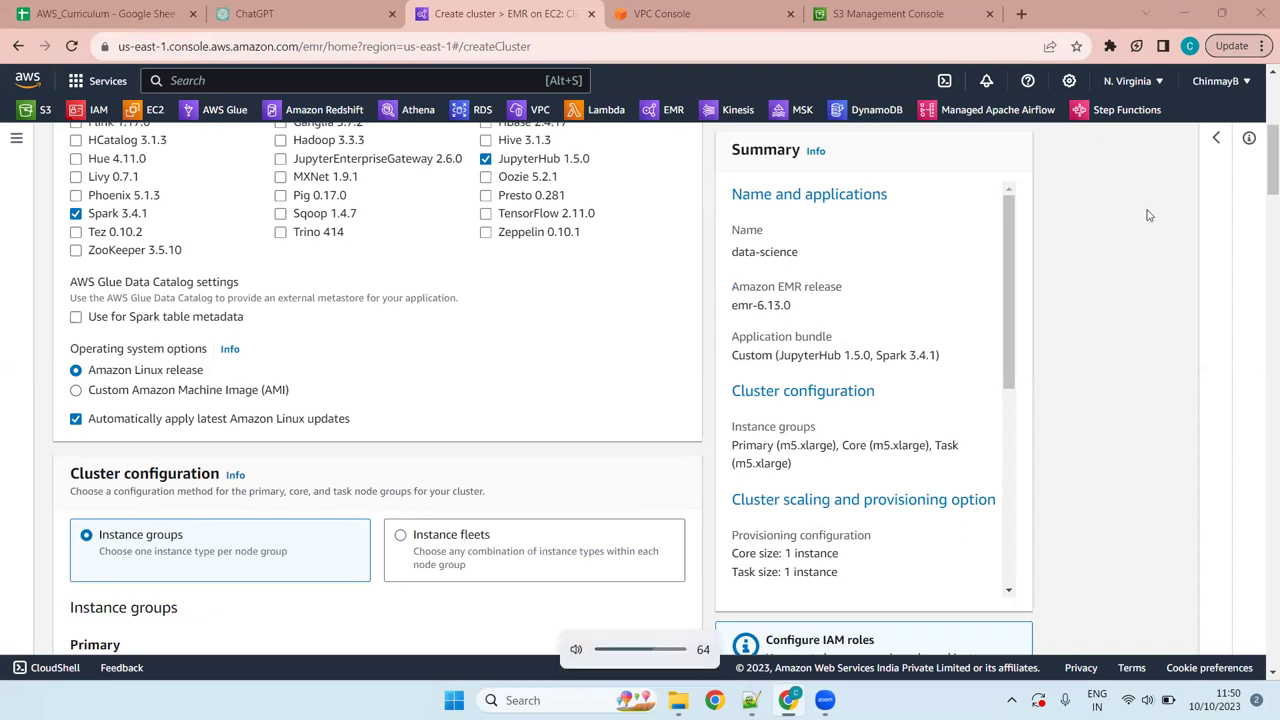
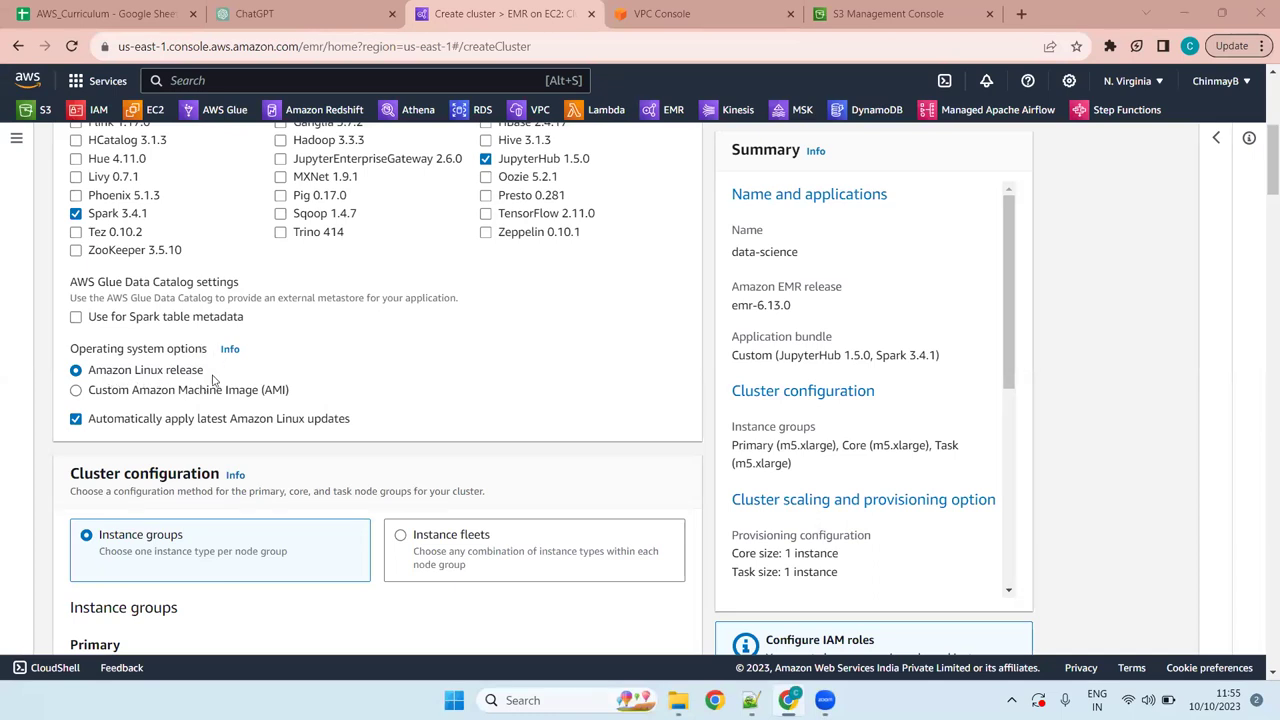
pyautogui.click(152, 393)
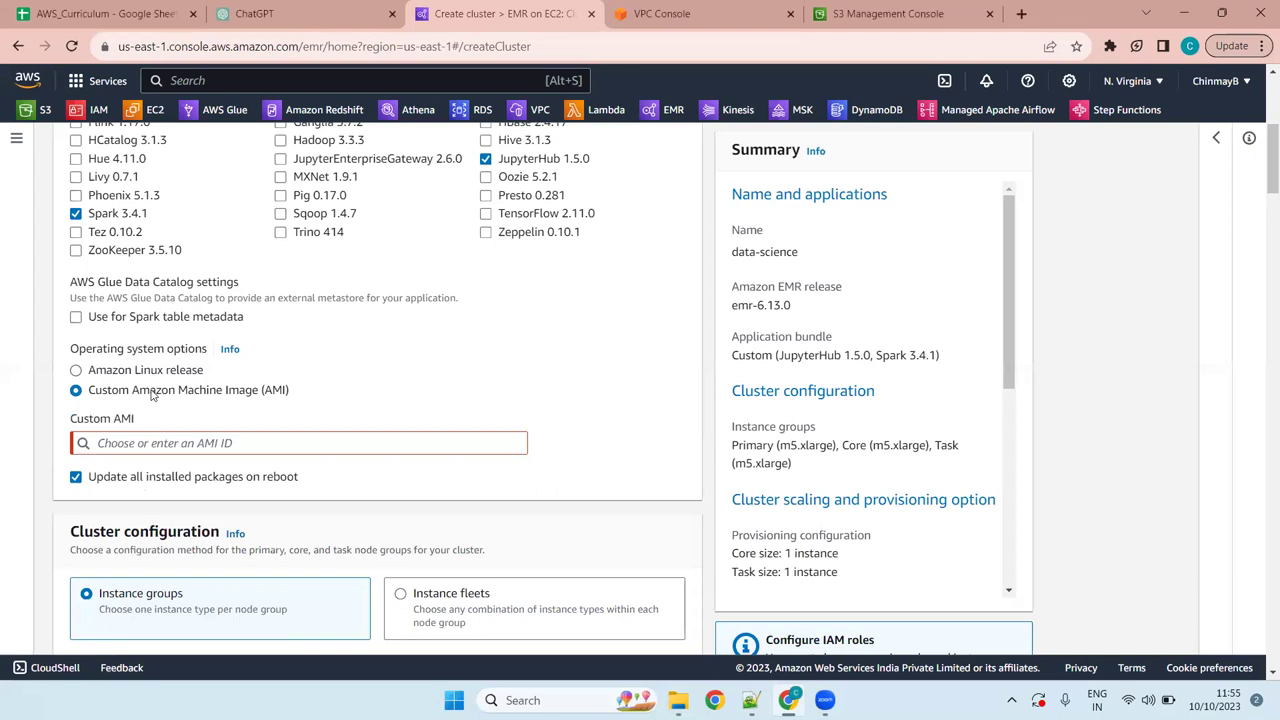
pyautogui.click(77, 372)
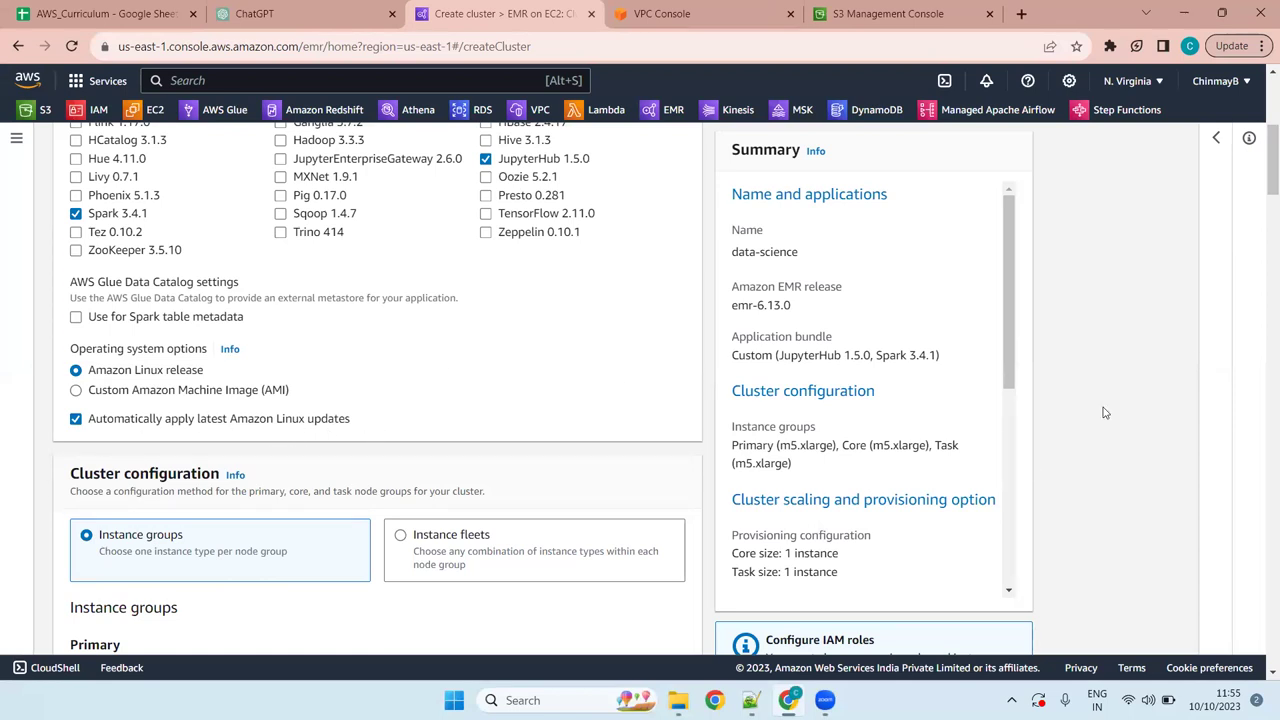
# - Copy the heading "Operating system options" from the cluster page and paste it after "C]" in the Notepad++ notes, ending with a colon
pyautogui.moveTo(206, 352); pyautogui.dragTo(57, 360)
pyautogui.hotkey('ctrl', 'c')
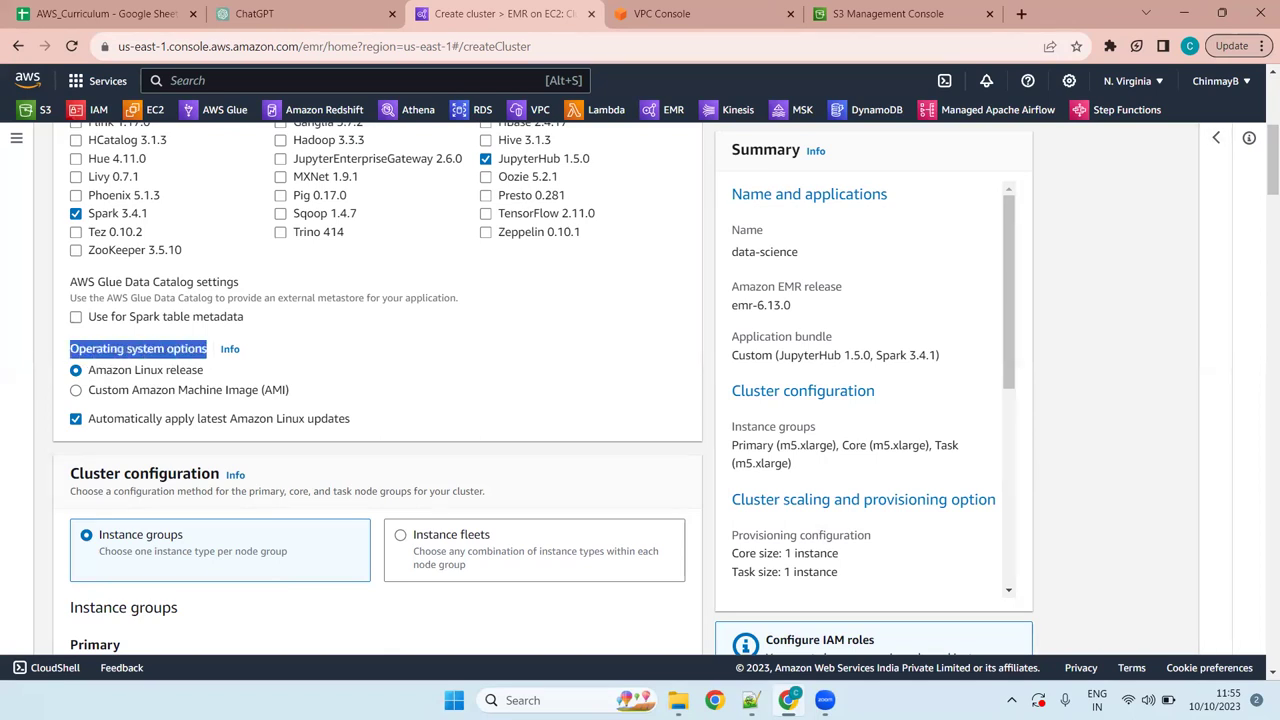
pyautogui.hotkey('alt', 'Tab')
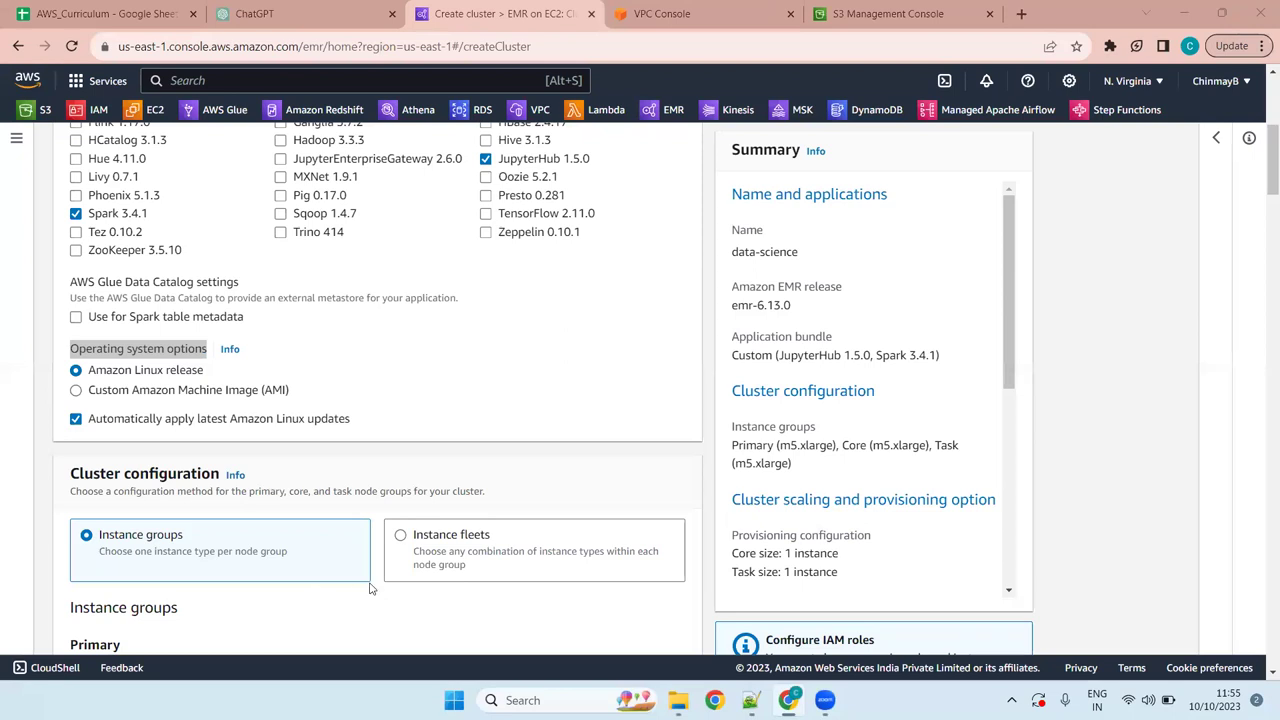
pyautogui.hotkey('alt', 'Tab')
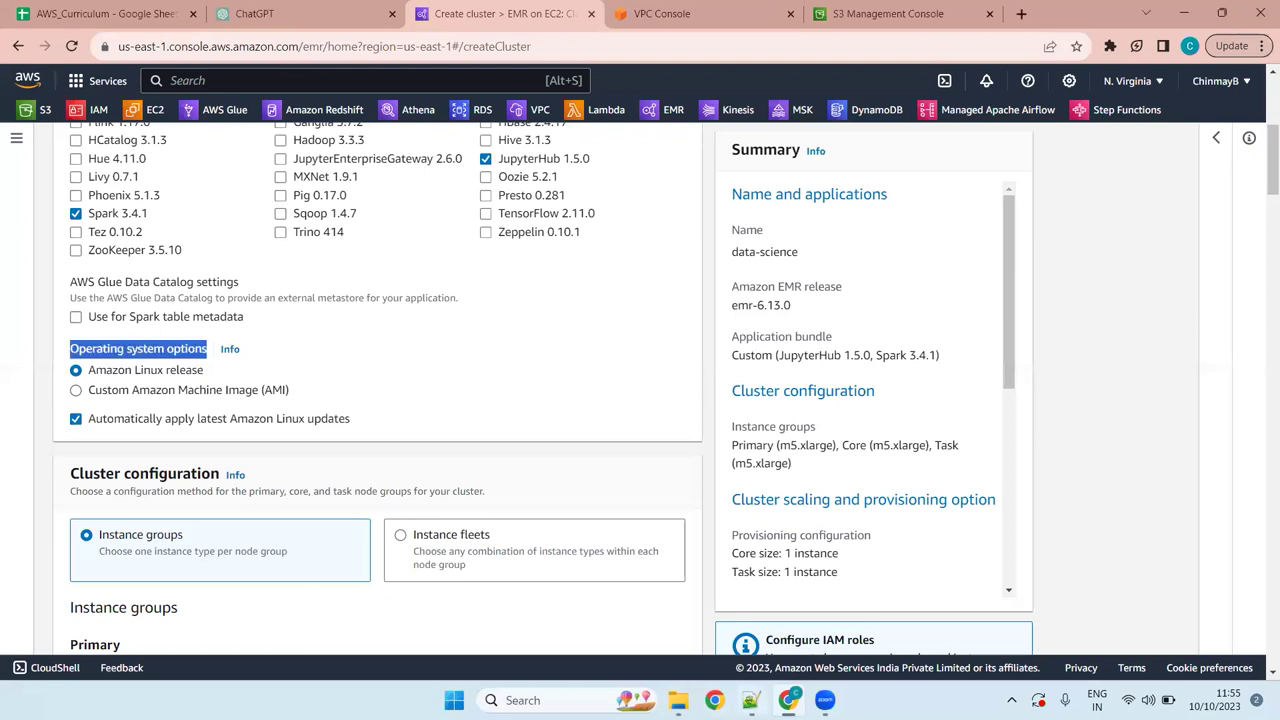
pyautogui.hotkey('alt', 'Tab')
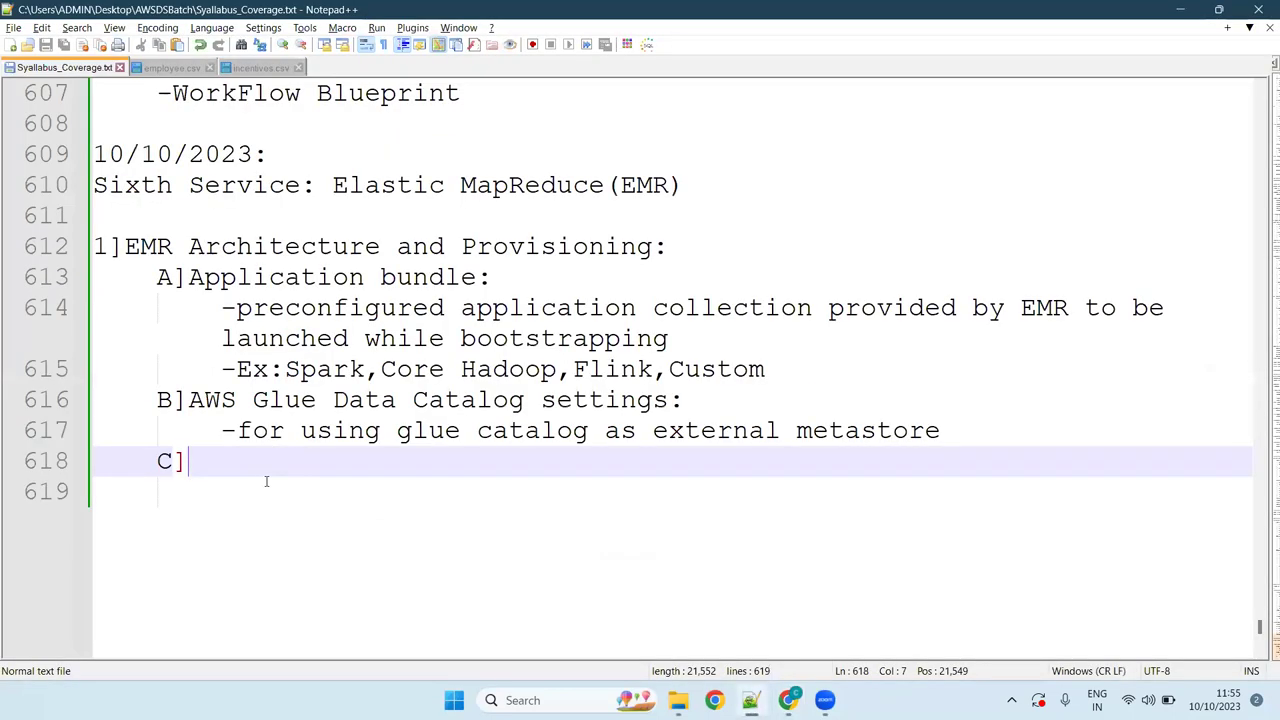
pyautogui.hotkey('ctrl', 'v')
pyautogui.write(':')
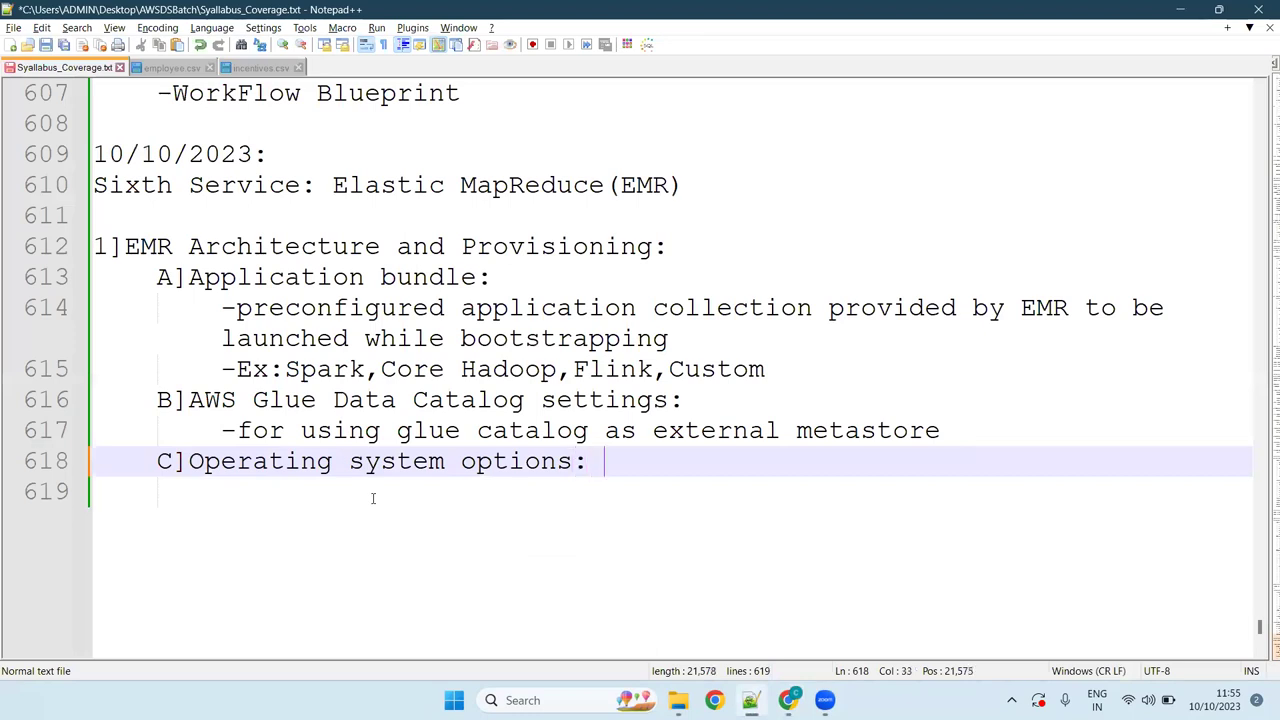
# - Add the indented bullet "-configuring AMI" under the C] heading
pyautogui.press('Return')
pyautogui.press('Tab')
pyautogui.write('-co')
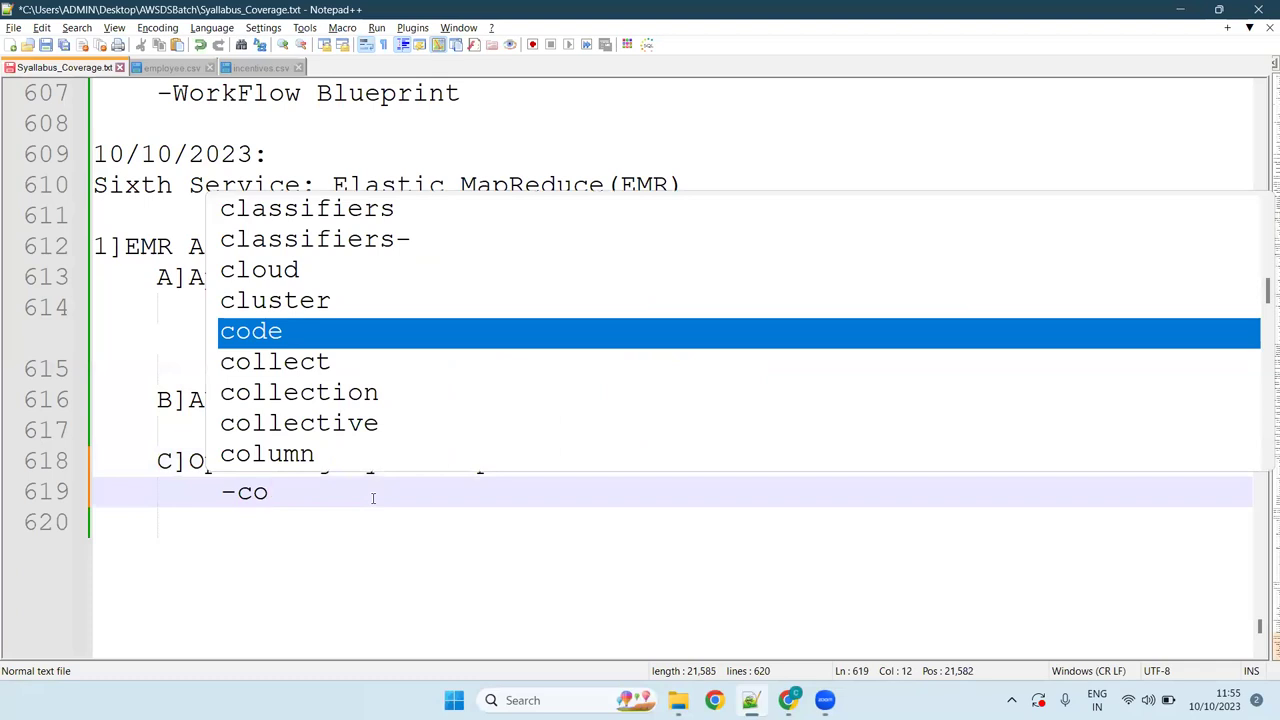
pyautogui.write('nfigur')
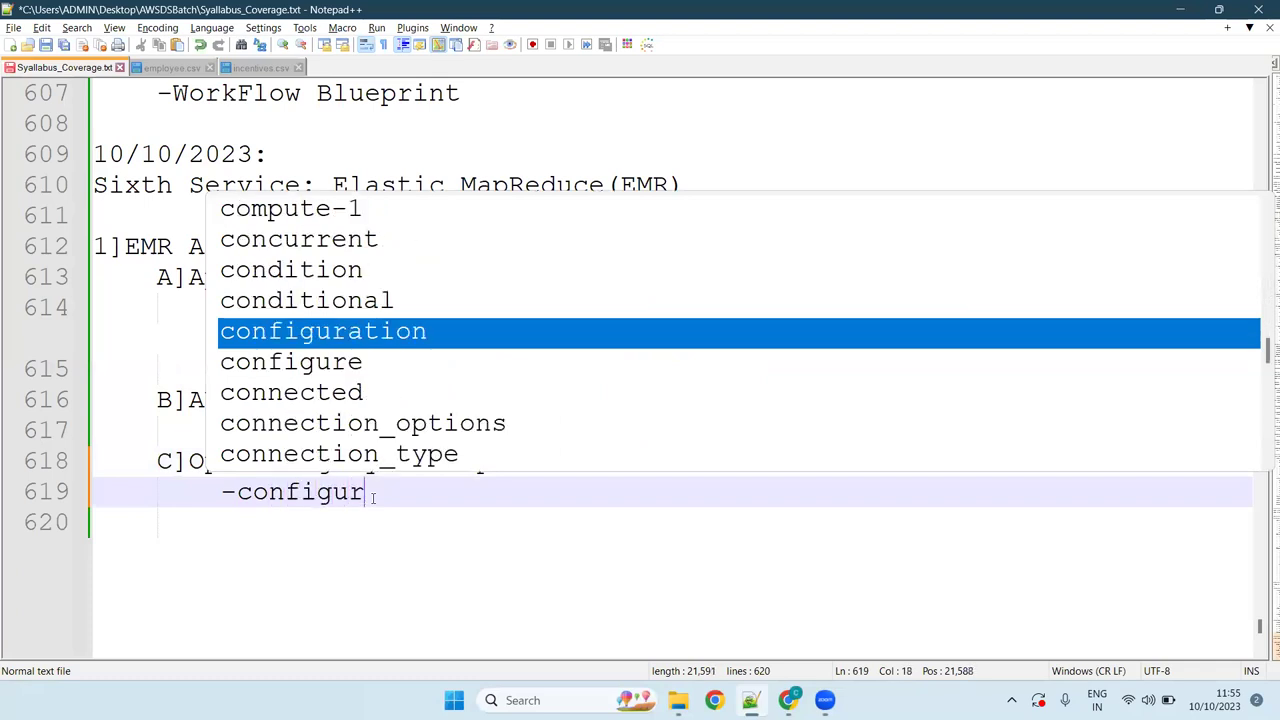
pyautogui.write('ing AMI')
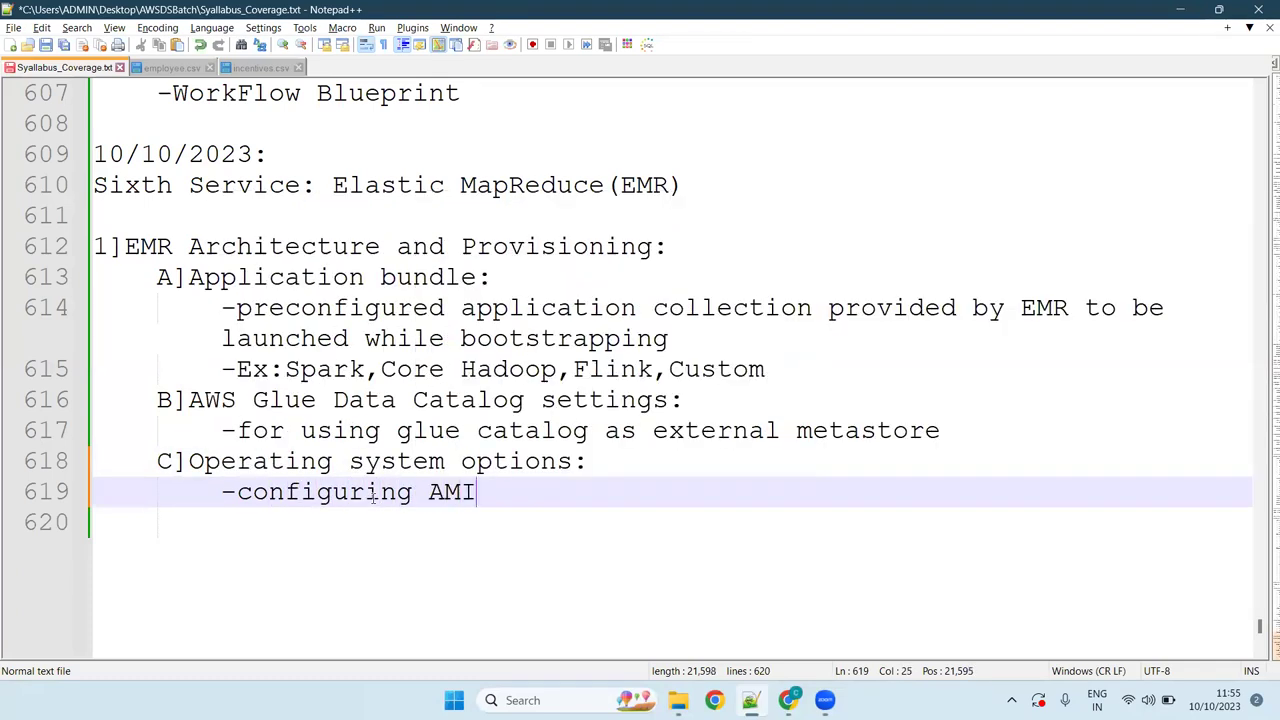
# - Start a "D]" sub-heading below the AMI bullet, aligned with "C]", undo the duplicated line, and save the notes
pyautogui.press('Return')
pyautogui.press('BackSpace')
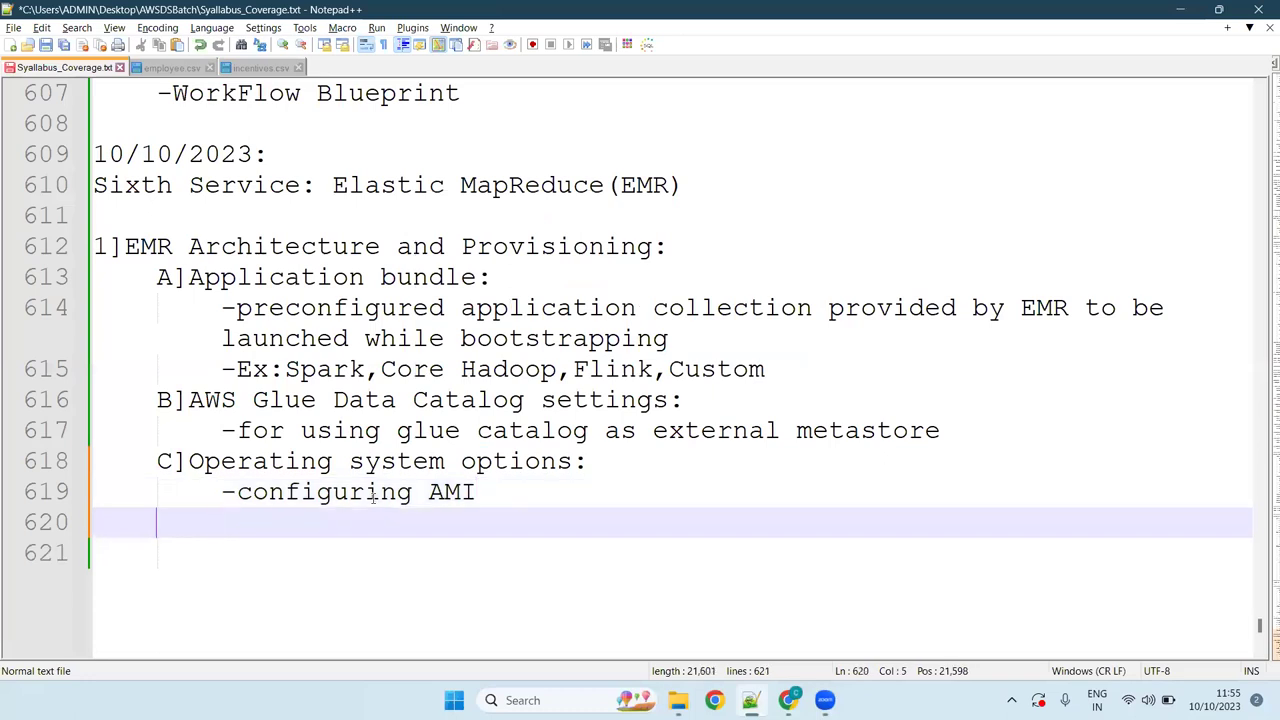
pyautogui.write('D')
pyautogui.hotkey('ctrl', 'd')
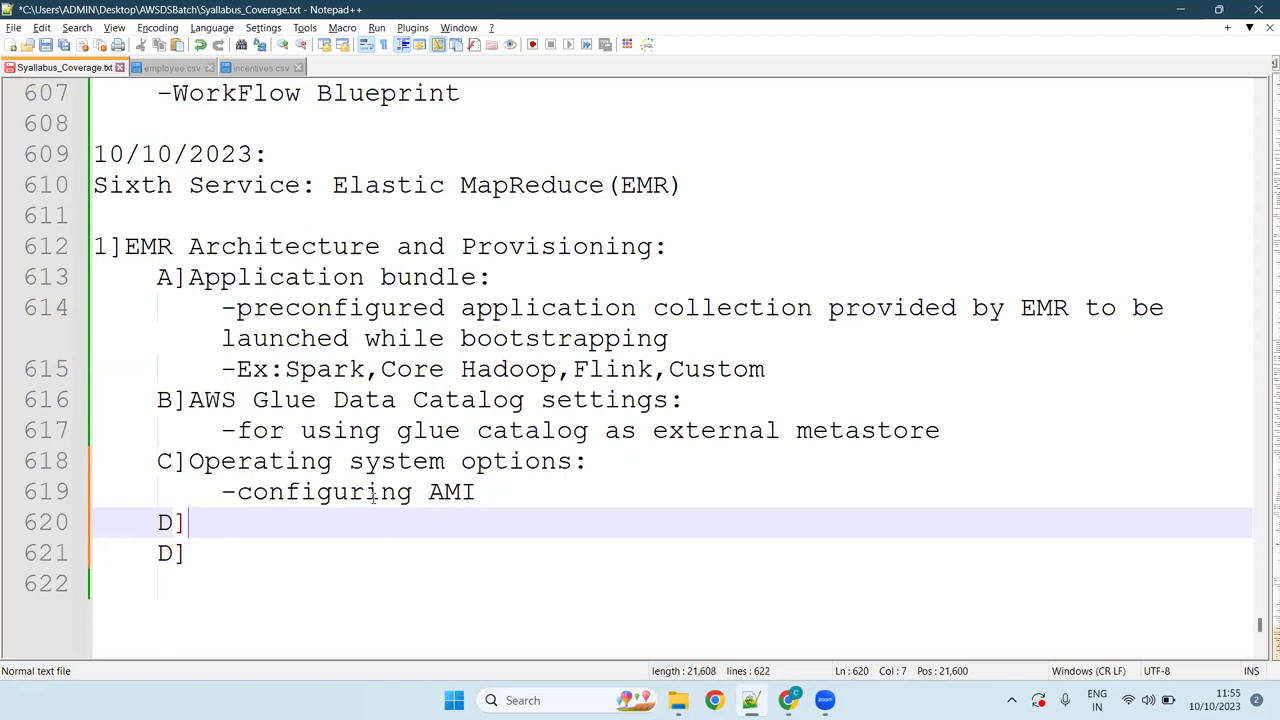
pyautogui.hotkey('ctrl', 'z')
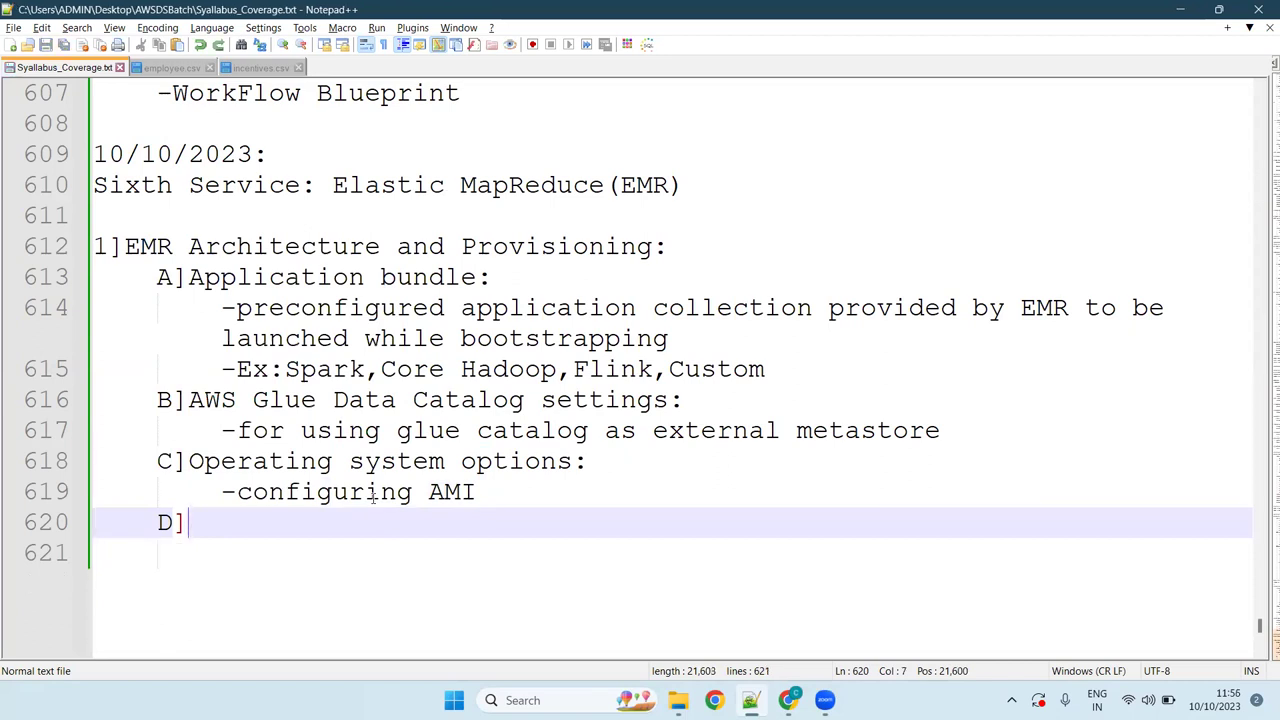
# - Copy the heading "Cluster configuration" from the EMR cluster page, paste it after "D]" in the Notepad++ notes, and add " :" and a new line
pyautogui.hotkey('alt', 'Tab')
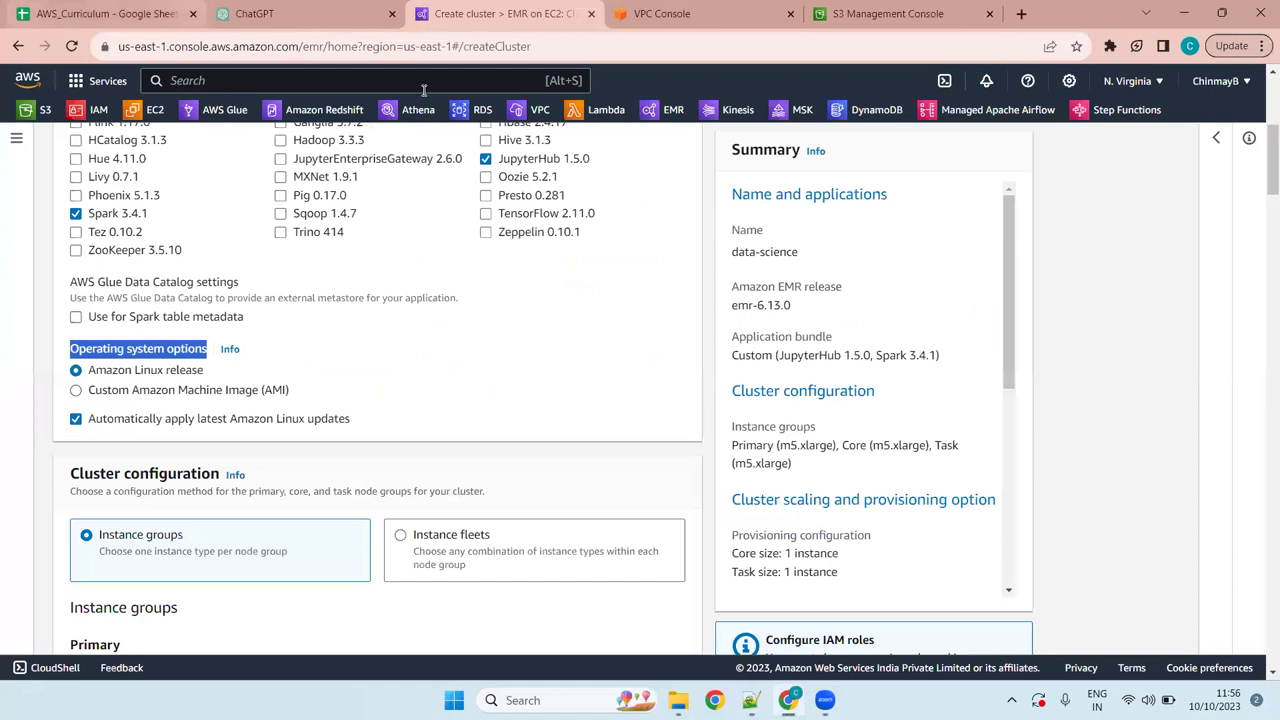
pyautogui.click(365, 357)
pyautogui.moveTo(1260, 150); pyautogui.dragTo(1260, 181)
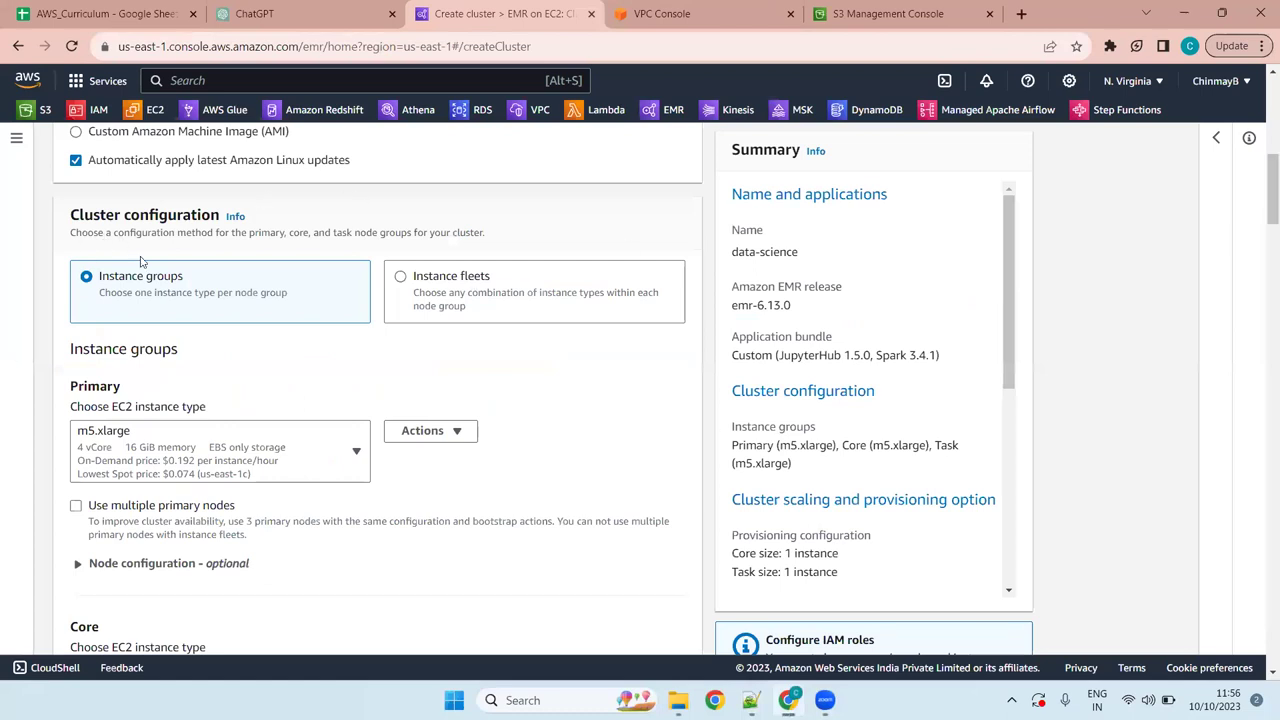
pyautogui.moveTo(222, 215); pyautogui.dragTo(68, 228)
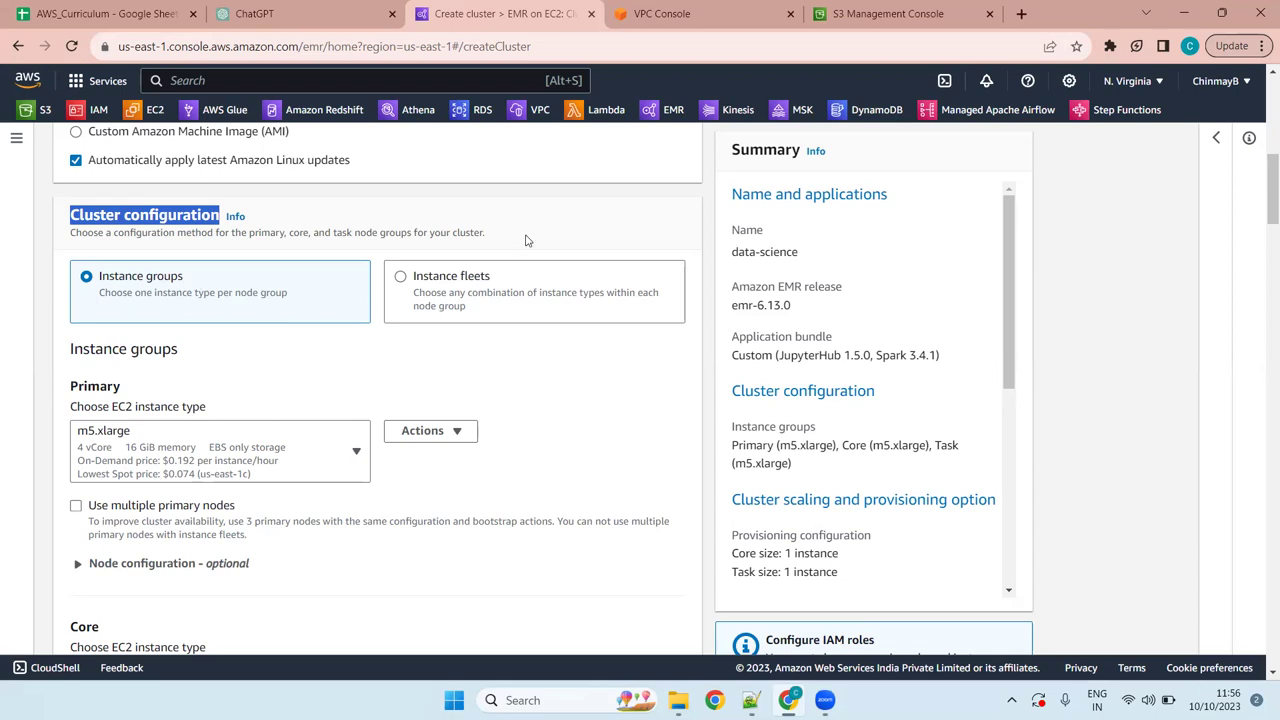
pyautogui.hotkey('alt', 'Tab')
pyautogui.write('Cluster configuration')
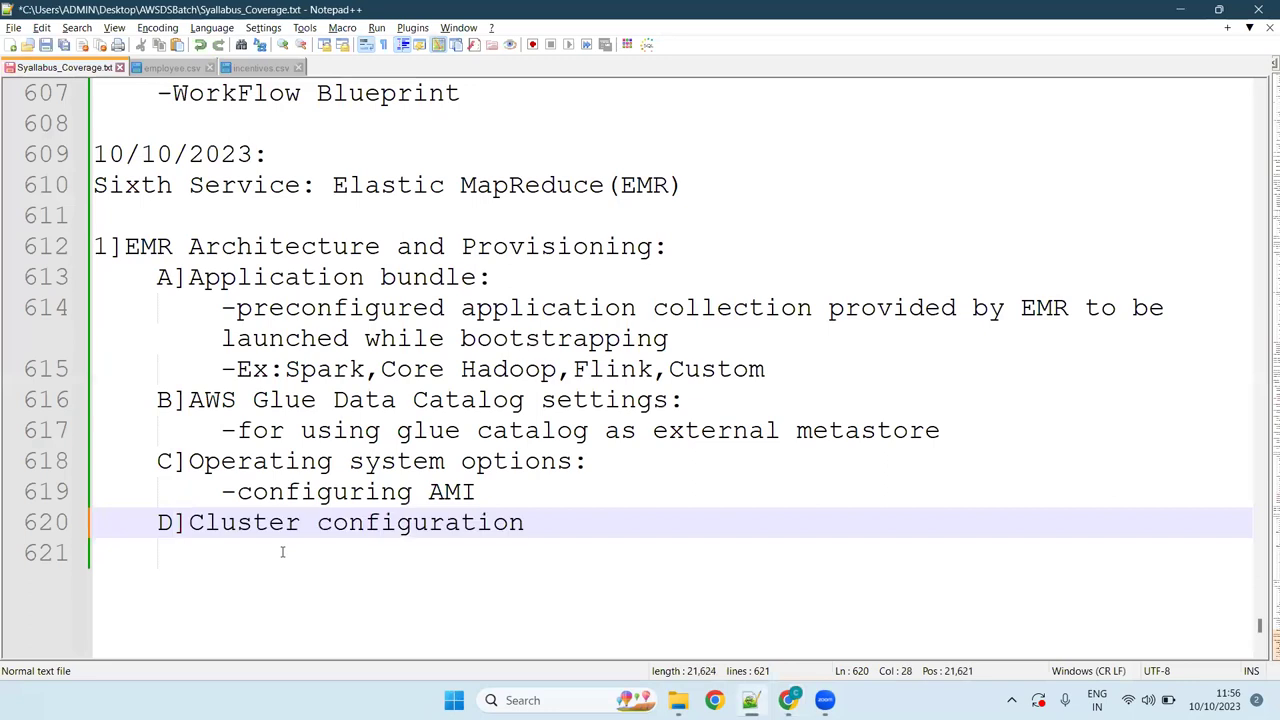
pyautogui.write(' :')
pyautogui.press('Return')
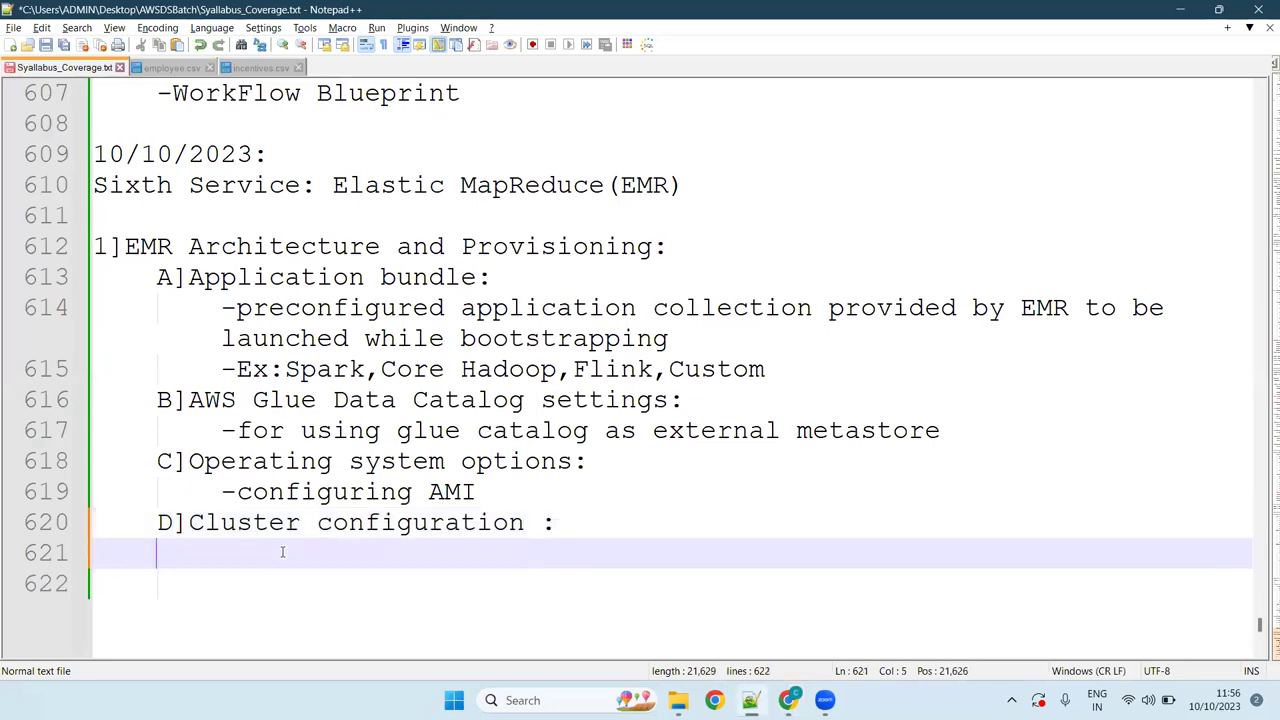
# - Add the indented item "1]Instance Groups" under the D] Cluster configuration heading
pyautogui.press('Tab')
pyautogui.write('1]I')
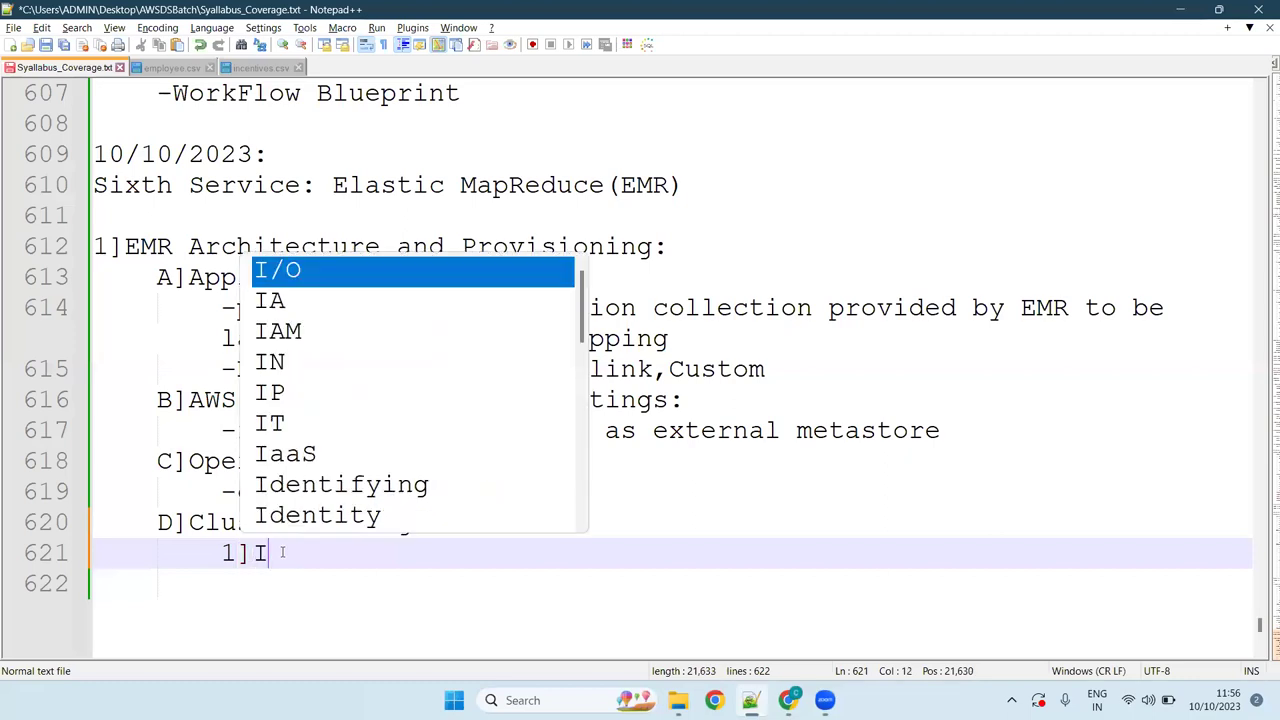
pyautogui.write('nstance Gr')
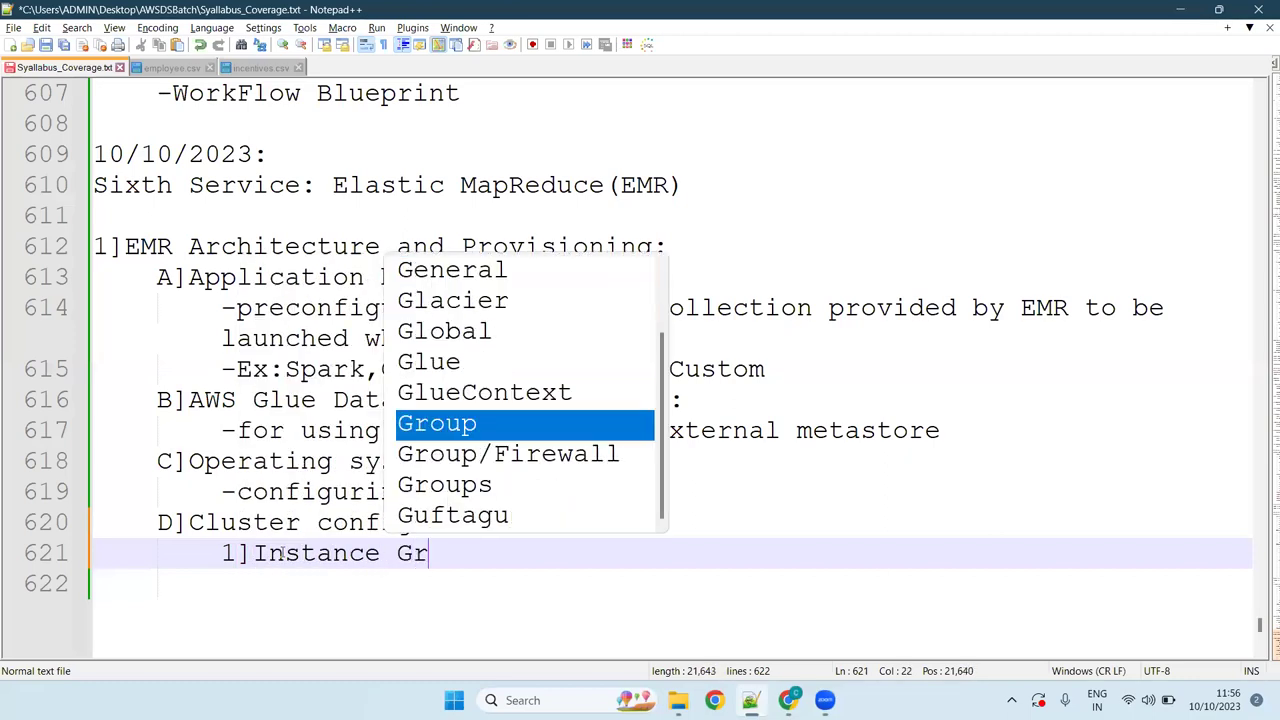
pyautogui.write('oups')
pyautogui.press('Escape')
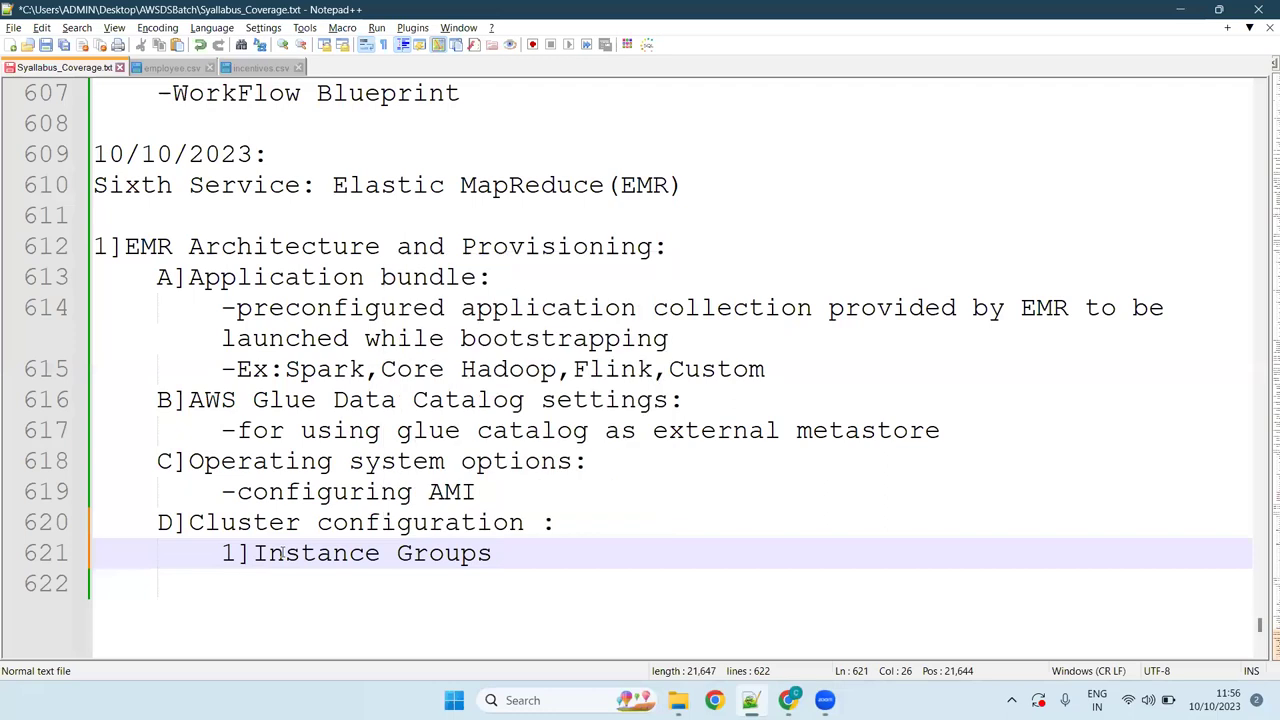
# - Add the item "2]Instance Fleets:" after a blank line below Instance Groups, followed by a new line, and save the notes
pyautogui.press('Return')
pyautogui.press('Return')
pyautogui.write('2]')
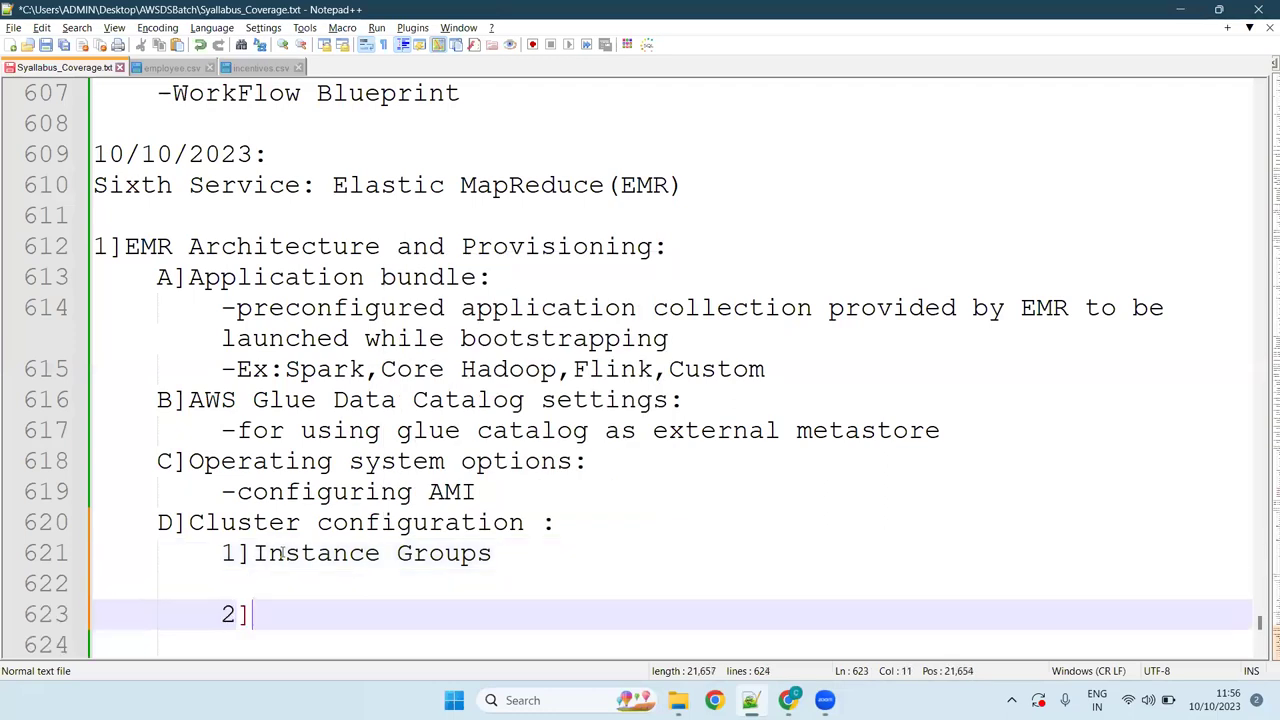
pyautogui.write('Instanc')
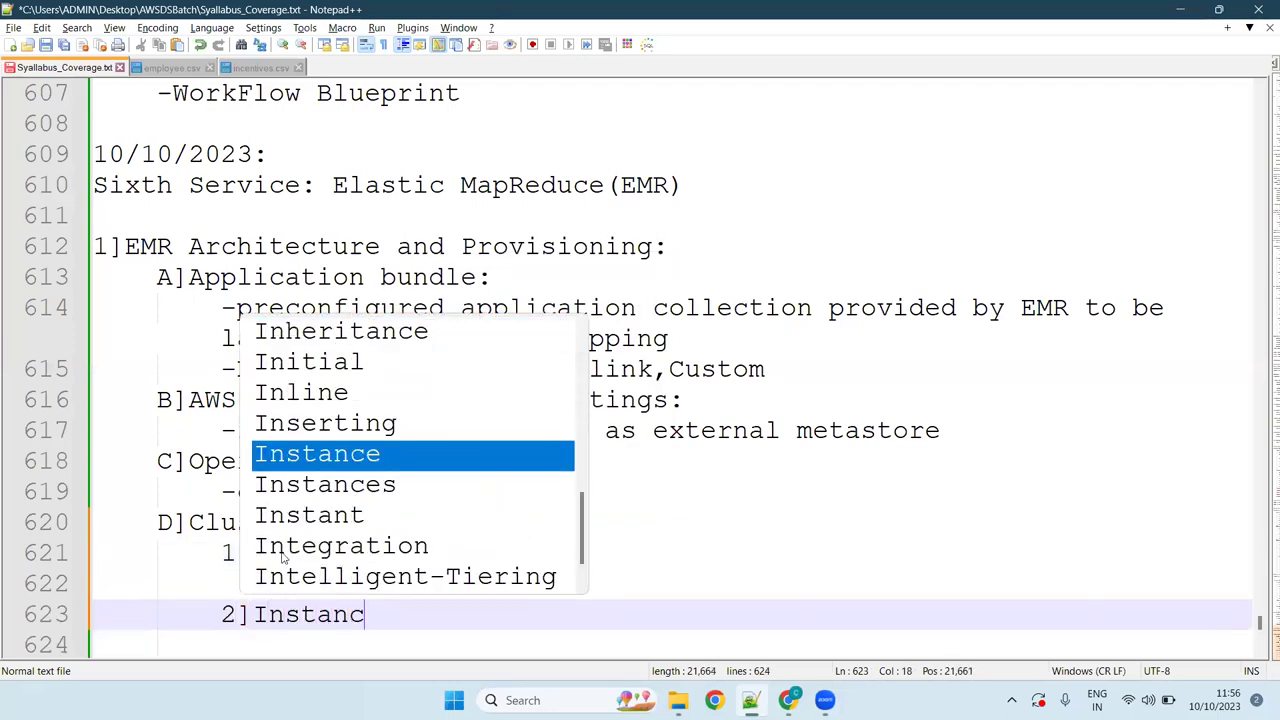
pyautogui.write('e Fleets:')
pyautogui.press('Return')
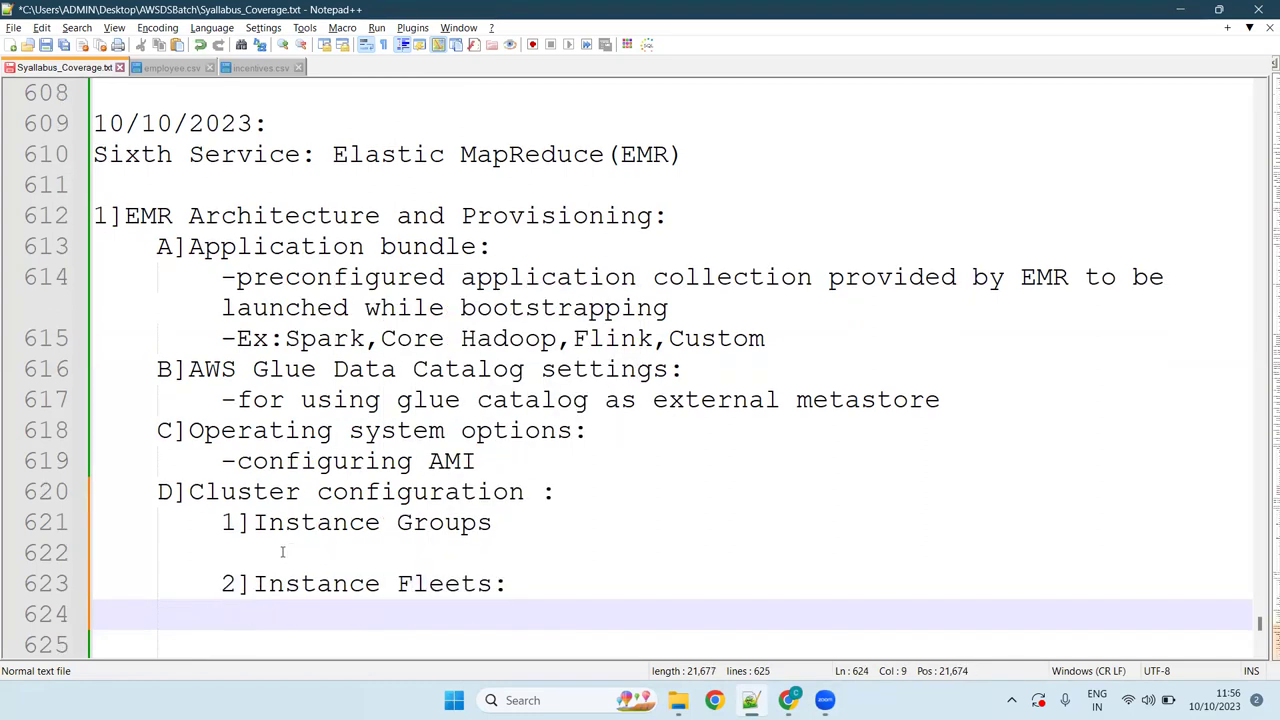
pyautogui.hotkey('ctrl', 's')
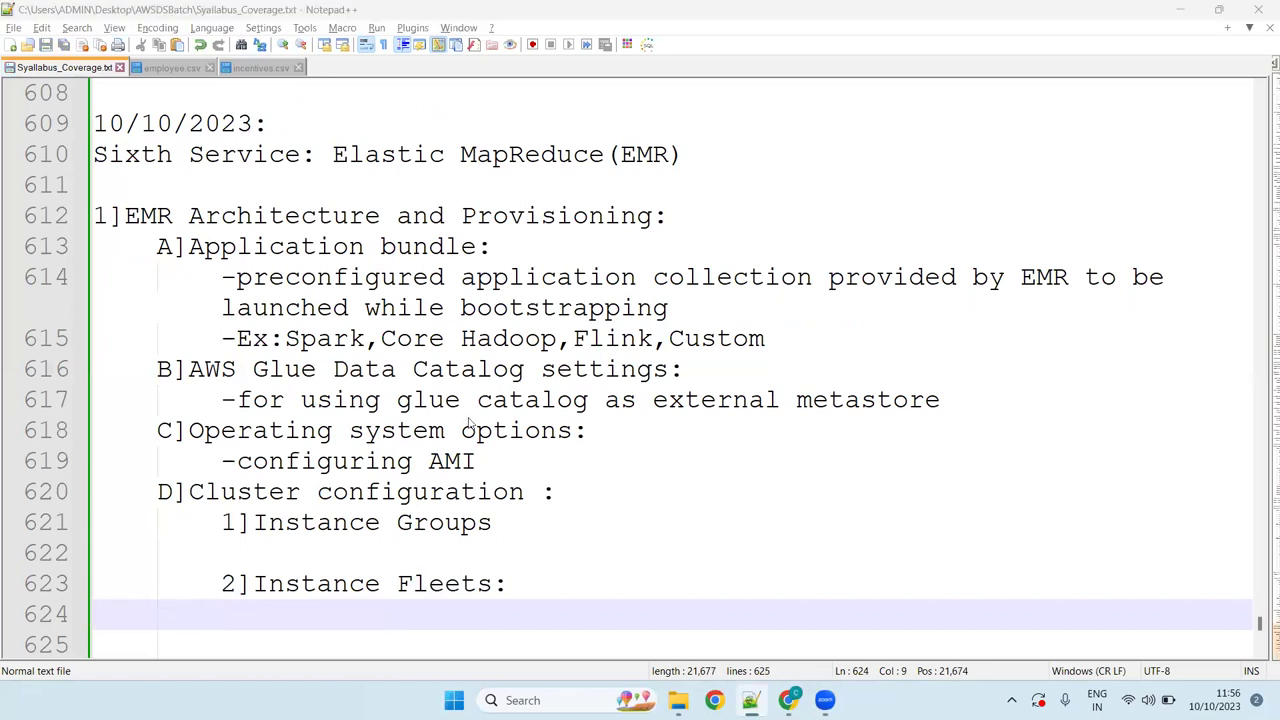
# - Switch to the EMR cluster page and examine the Cluster configuration section with its primary, core and task instance types
pyautogui.hotkey('alt', 'Tab')
pyautogui.click(384, 226)
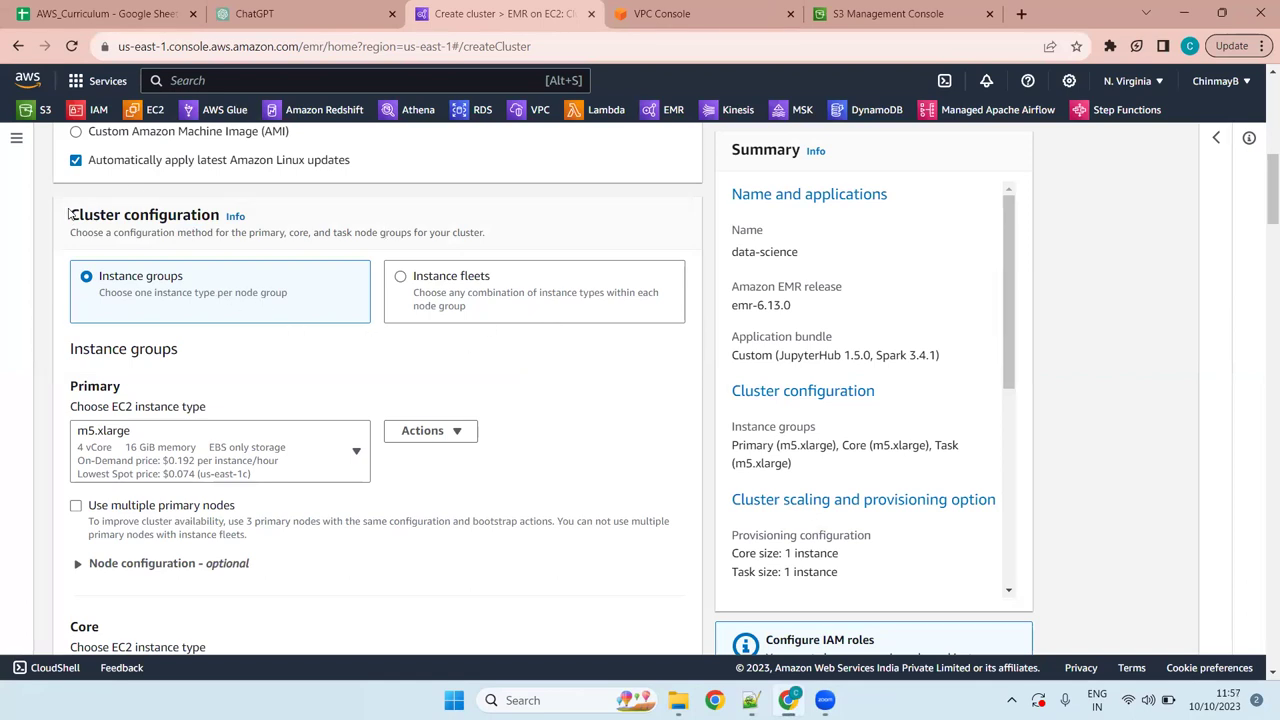
pyautogui.moveTo(69, 214); pyautogui.dragTo(218, 215)
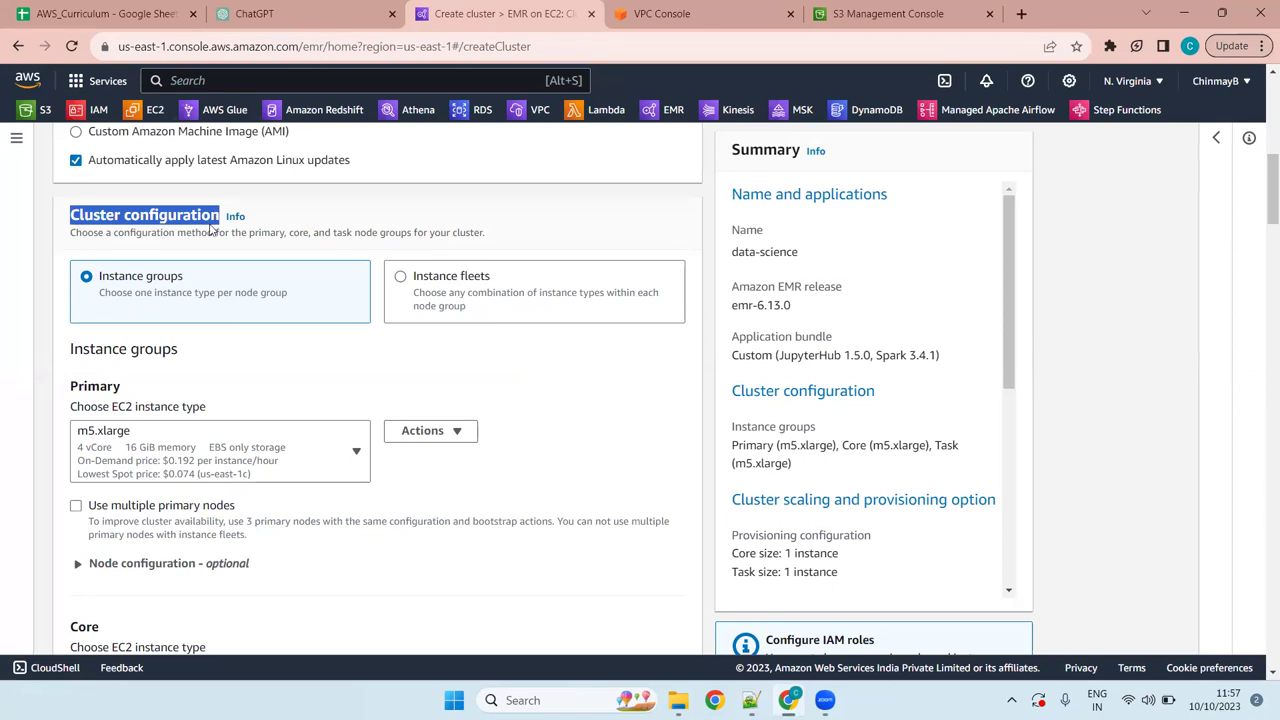
pyautogui.click(100, 238)
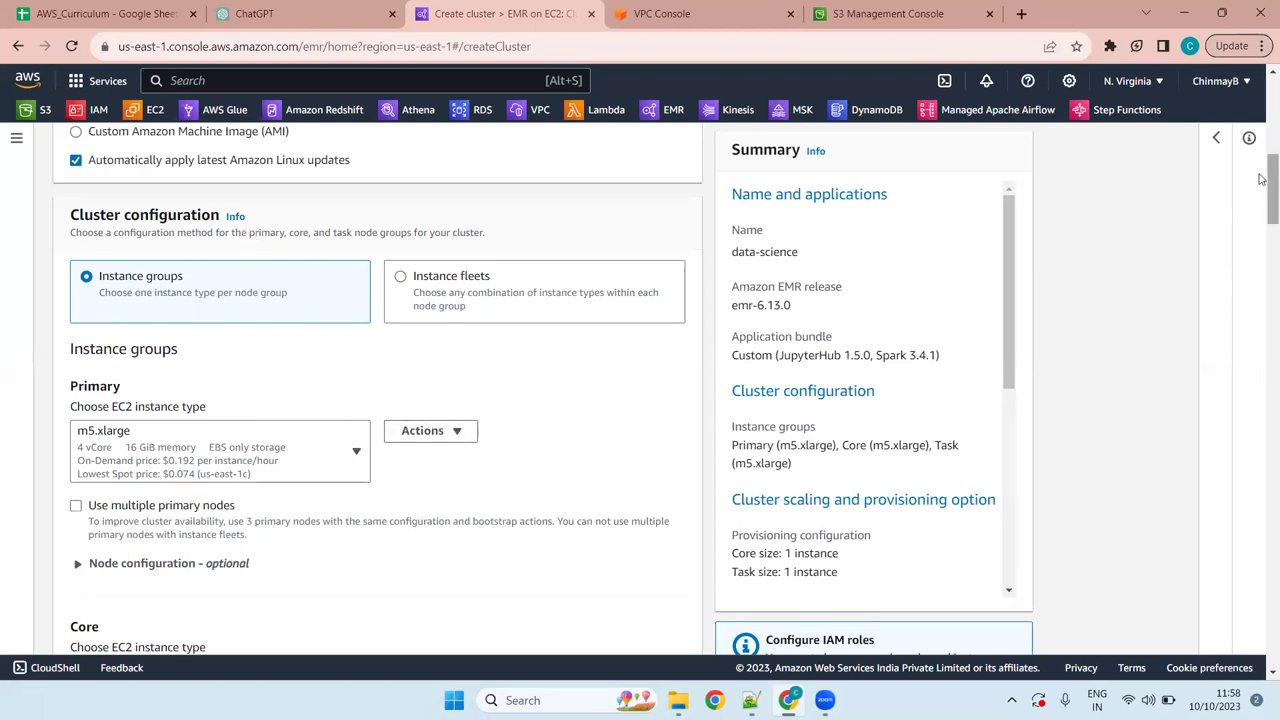
pyautogui.scroll(-2, 1262, 178)
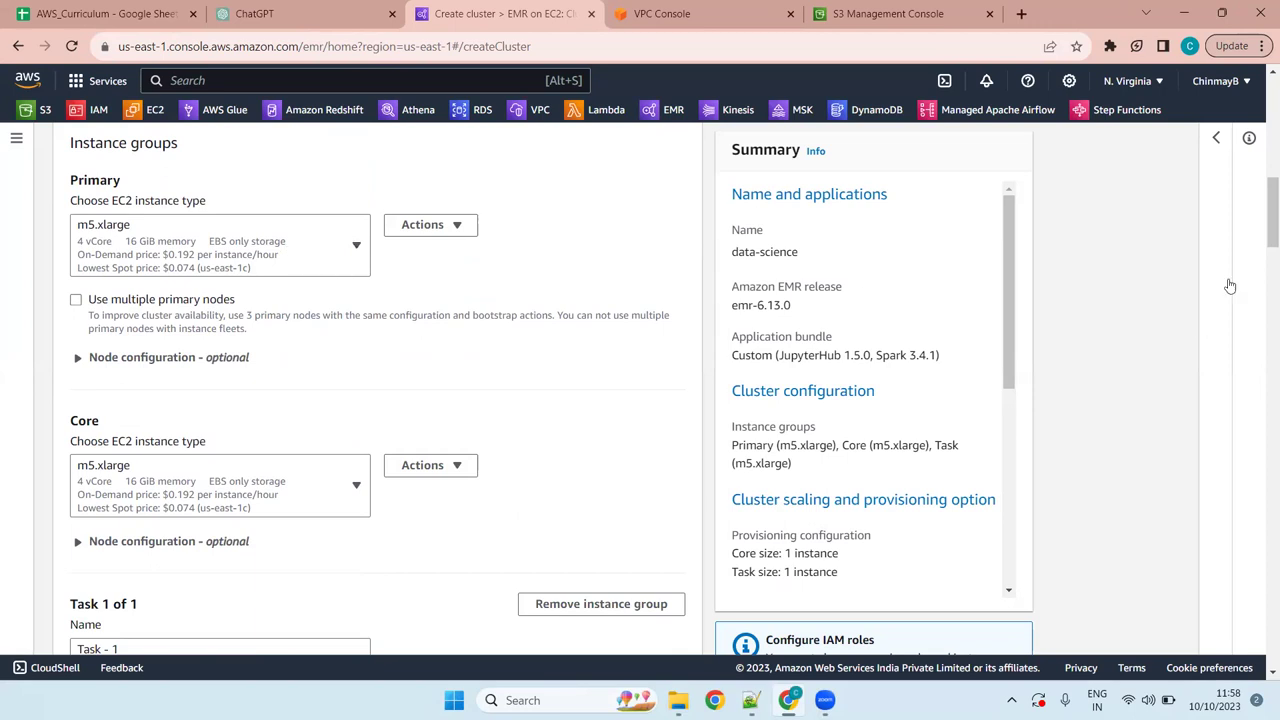
pyautogui.moveTo(1266, 214); pyautogui.dragTo(1261, 238)
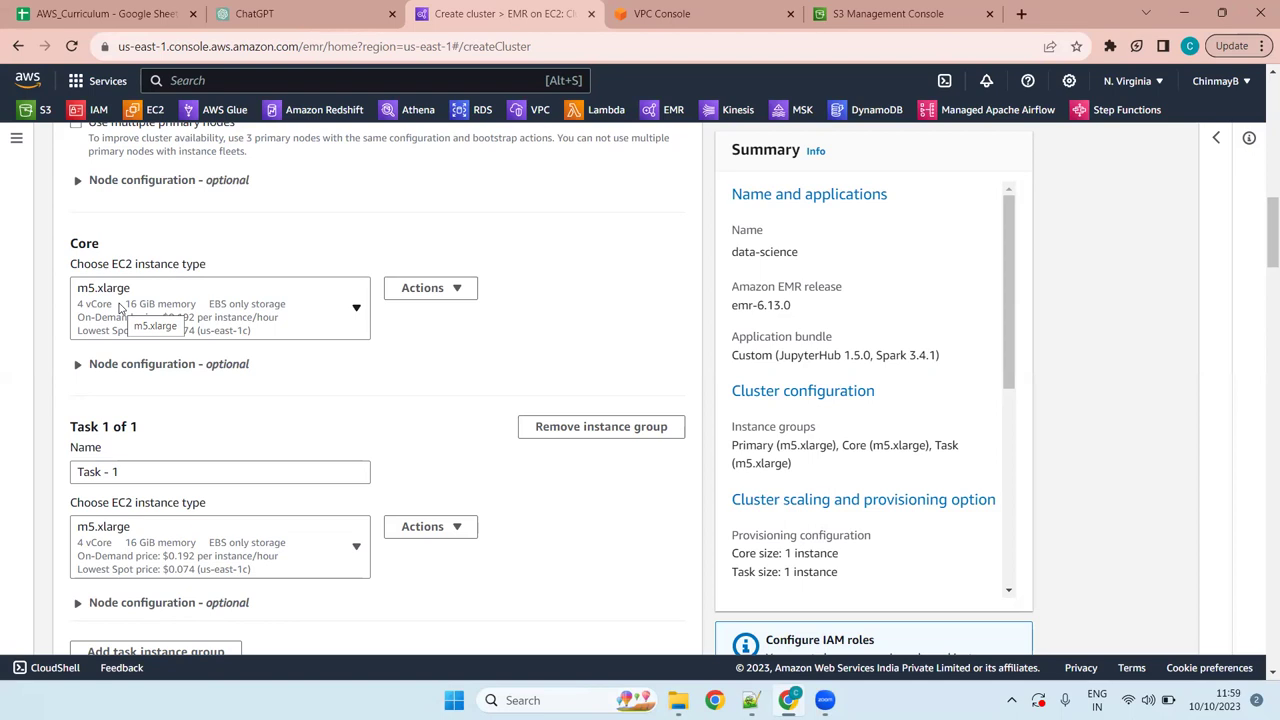
pyautogui.click(251, 302)
pyautogui.click(251, 302)
# - Examine the core instance size under Provisioning configuration alongside the application bundle and the Core and Primary instance group settings
pyautogui.scroll(-8, 473, 252)
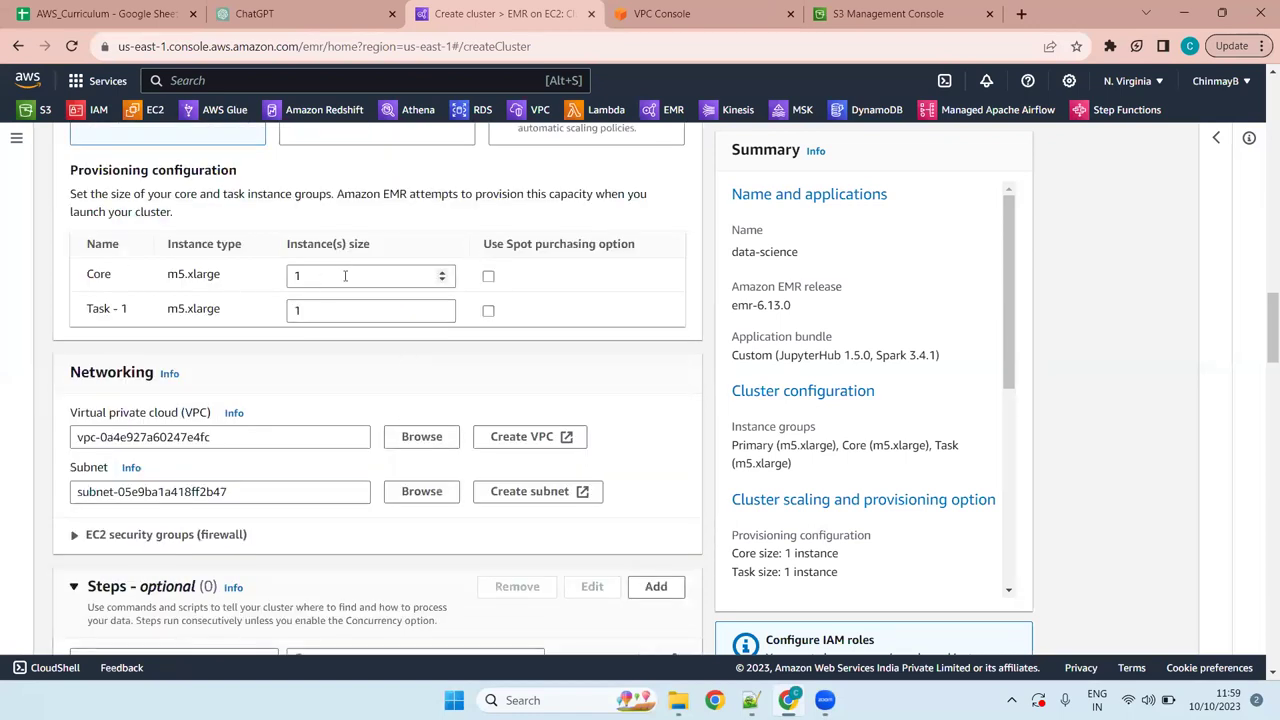
pyautogui.moveTo(345, 276); pyautogui.dragTo(277, 277)
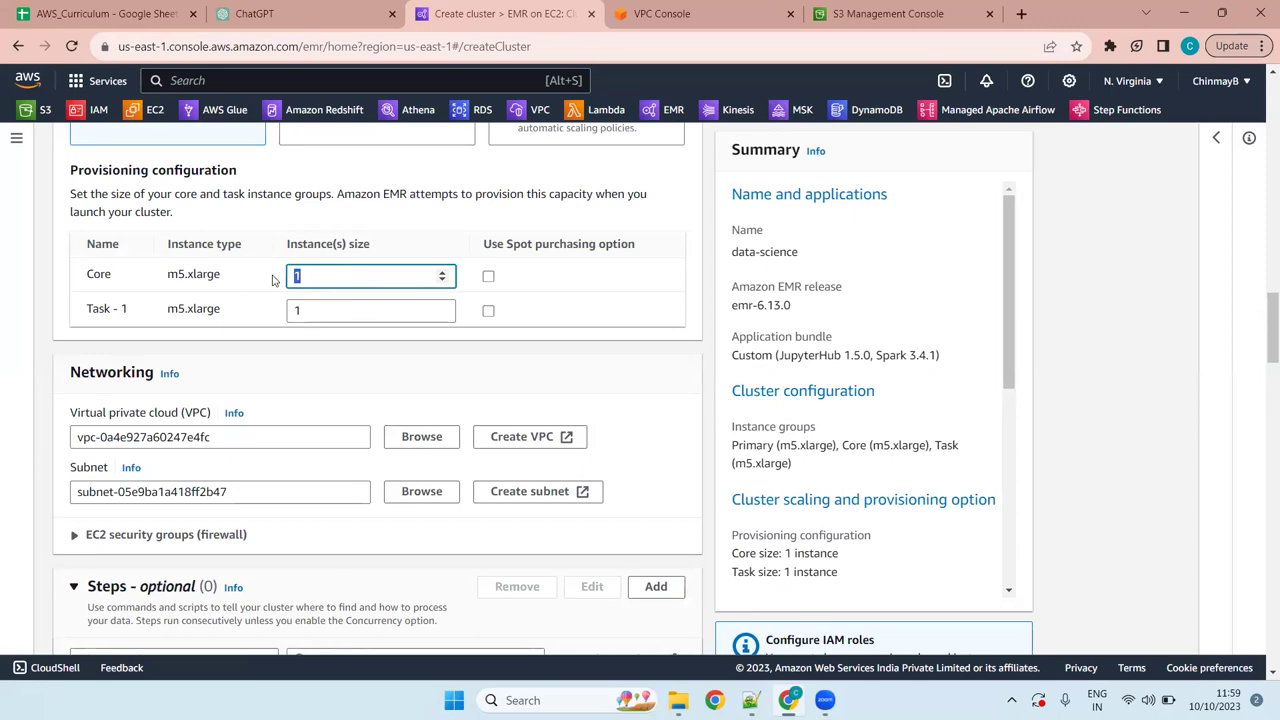
pyautogui.scroll(5, 284, 254)
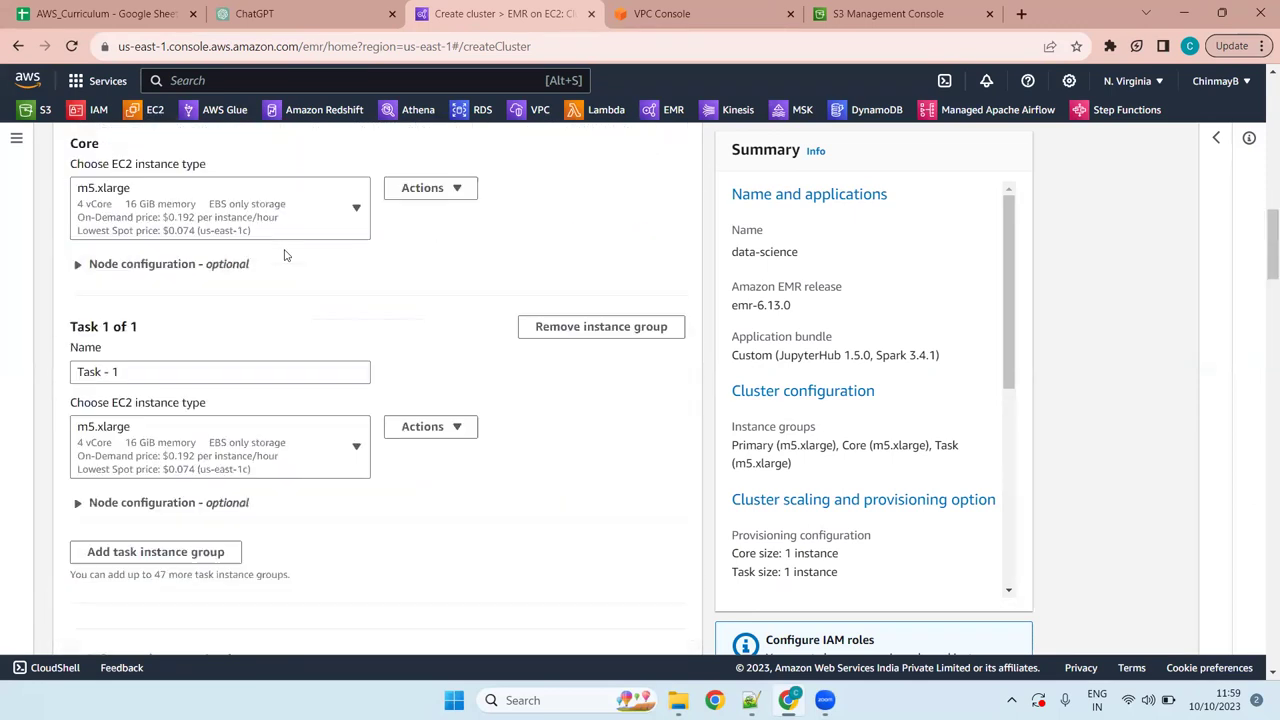
pyautogui.scroll(-4, 284, 254)
pyautogui.scroll(4, 283, 251)
pyautogui.click(291, 252)
pyautogui.scroll(6, 324, 243)
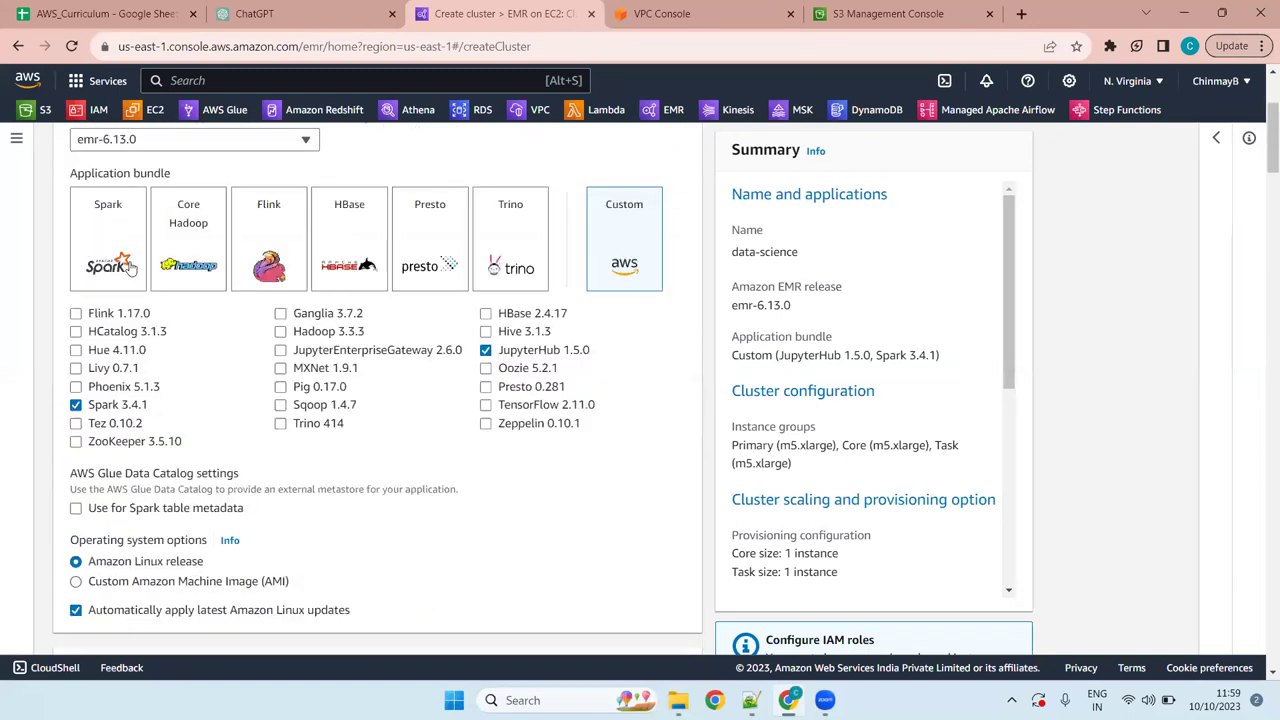
pyautogui.scroll(-6, 215, 475)
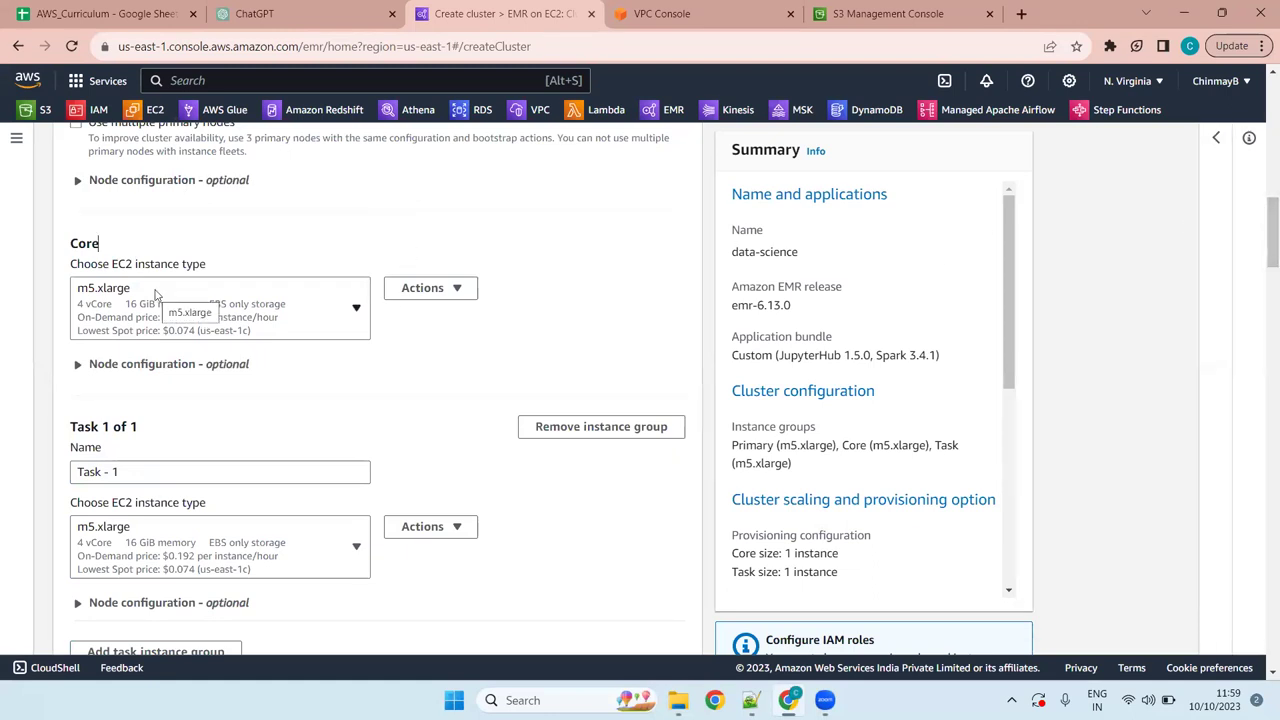
pyautogui.scroll(4, 220, 265)
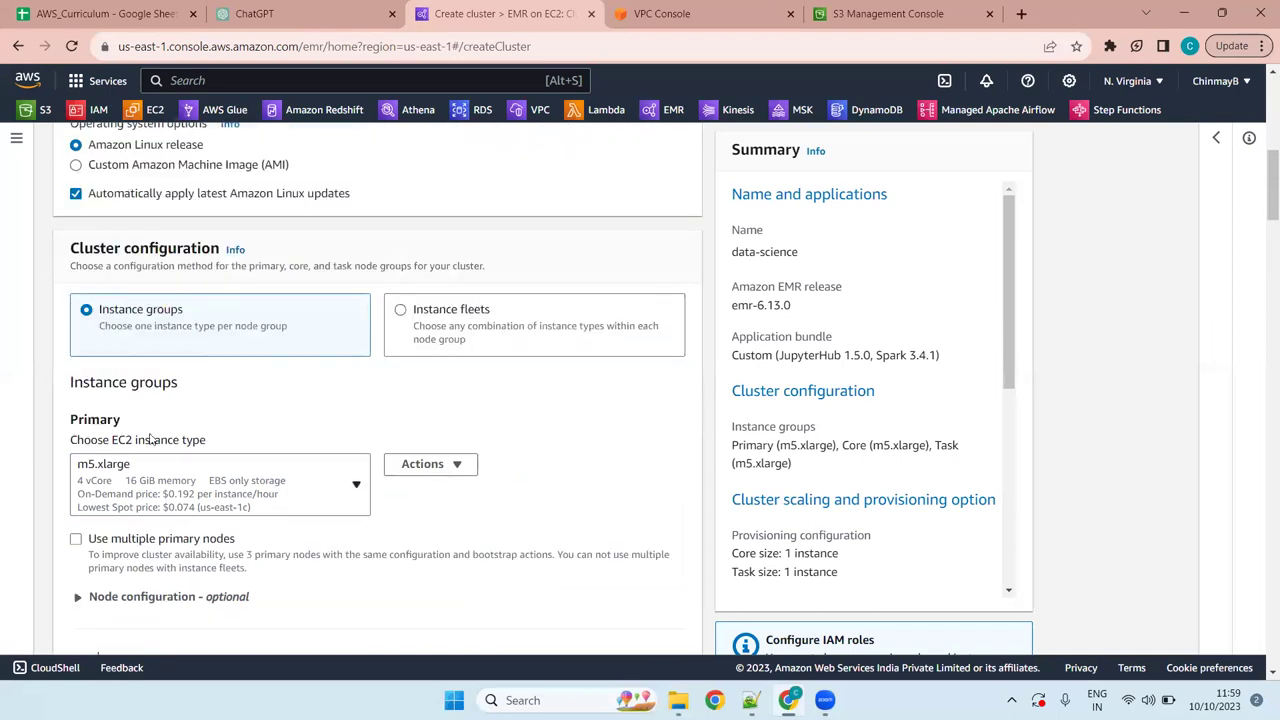
pyautogui.tripleClick(23, 389)
pyautogui.doubleClick(88, 419)
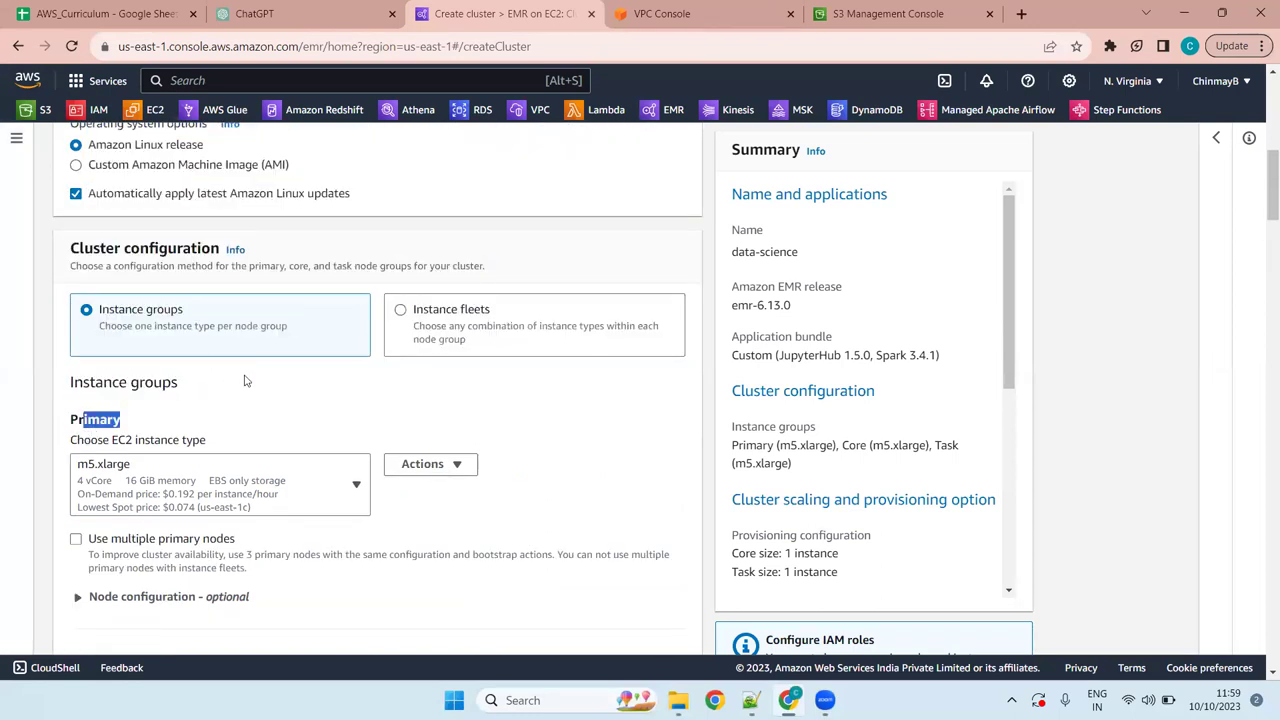
# - Examine the Core and Task 1 of 1 instance groups, including the additional actions offered for the Core instance type
pyautogui.scroll(-4, 247, 381)
pyautogui.moveTo(98, 243); pyautogui.dragTo(45, 238)
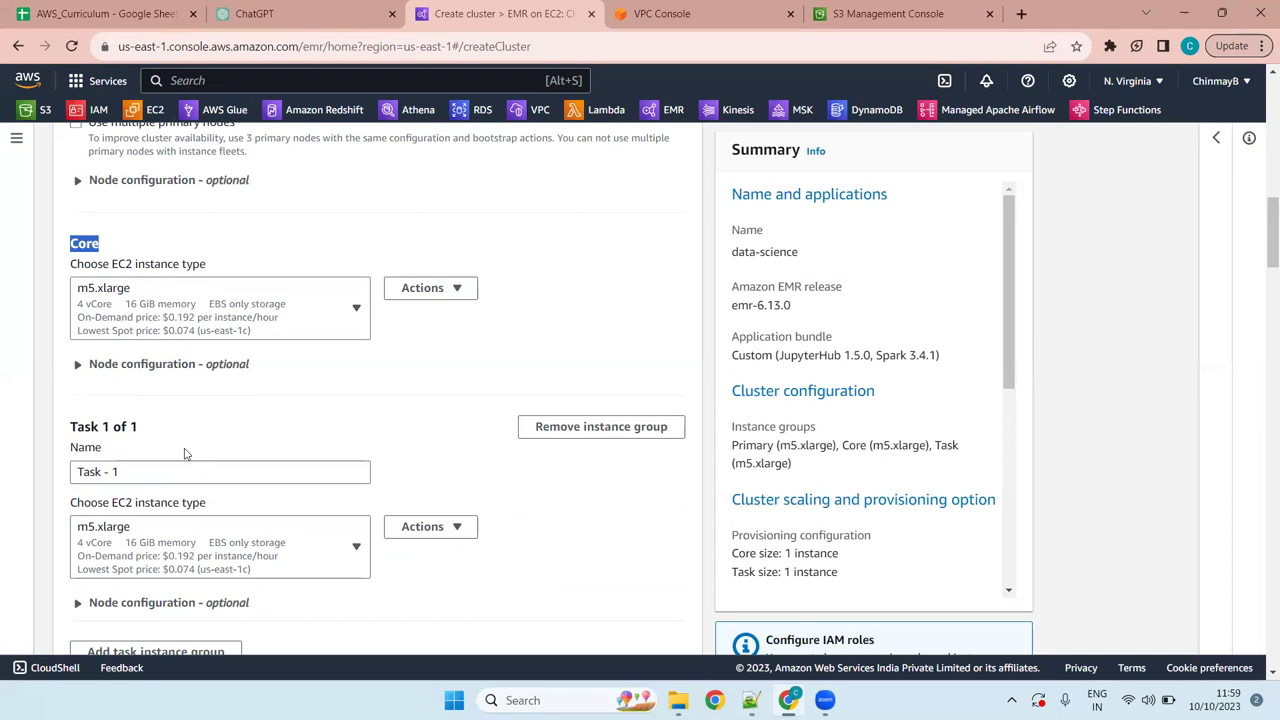
pyautogui.moveTo(140, 428); pyautogui.dragTo(66, 420)
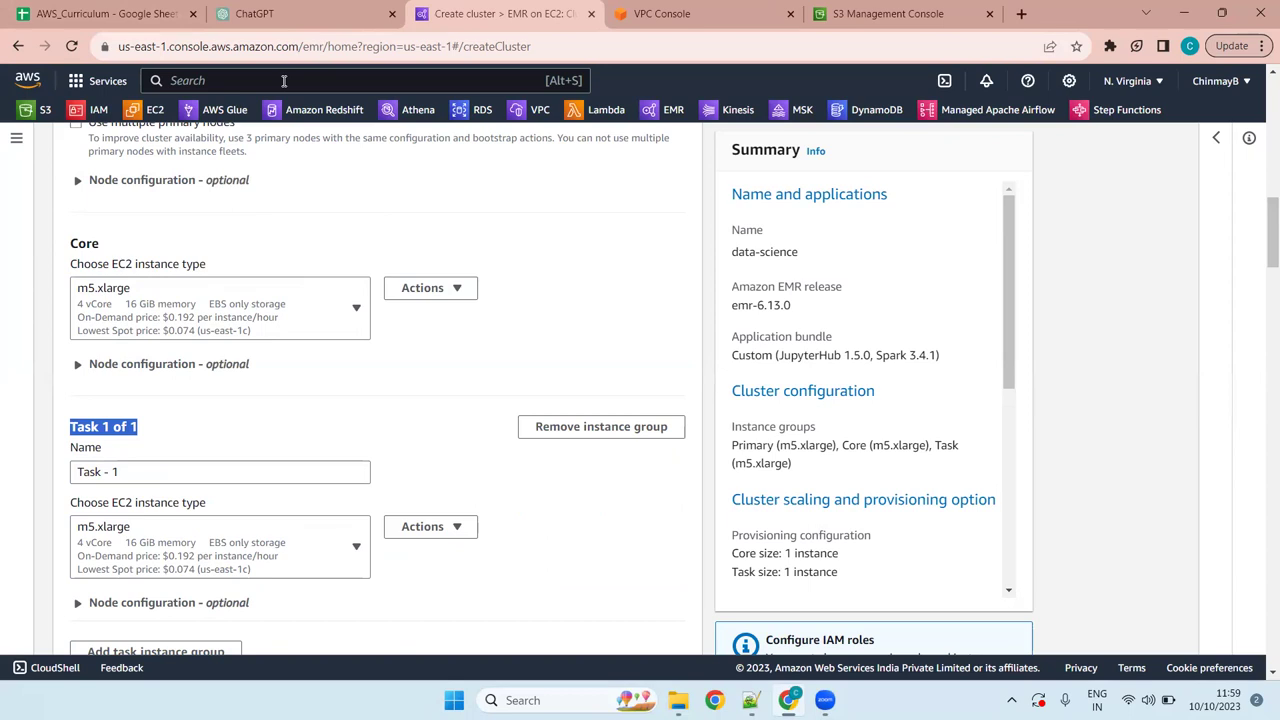
pyautogui.moveTo(17, 8)
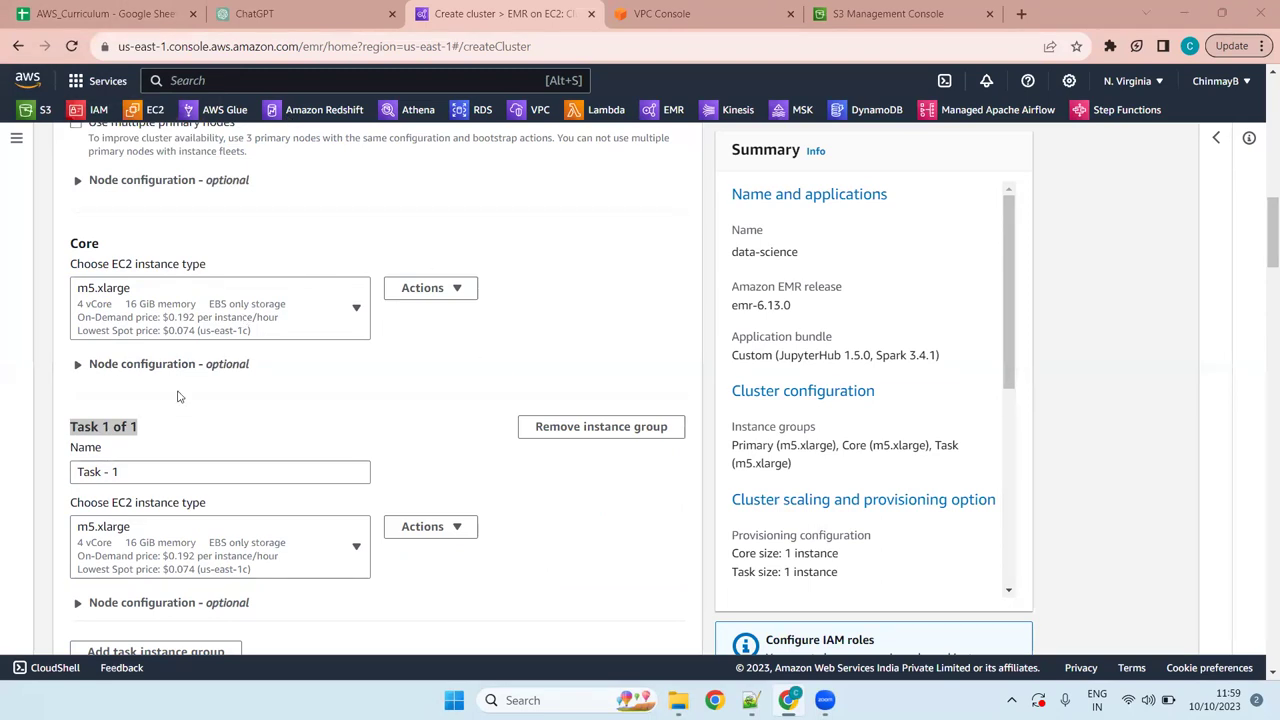
pyautogui.click(119, 245)
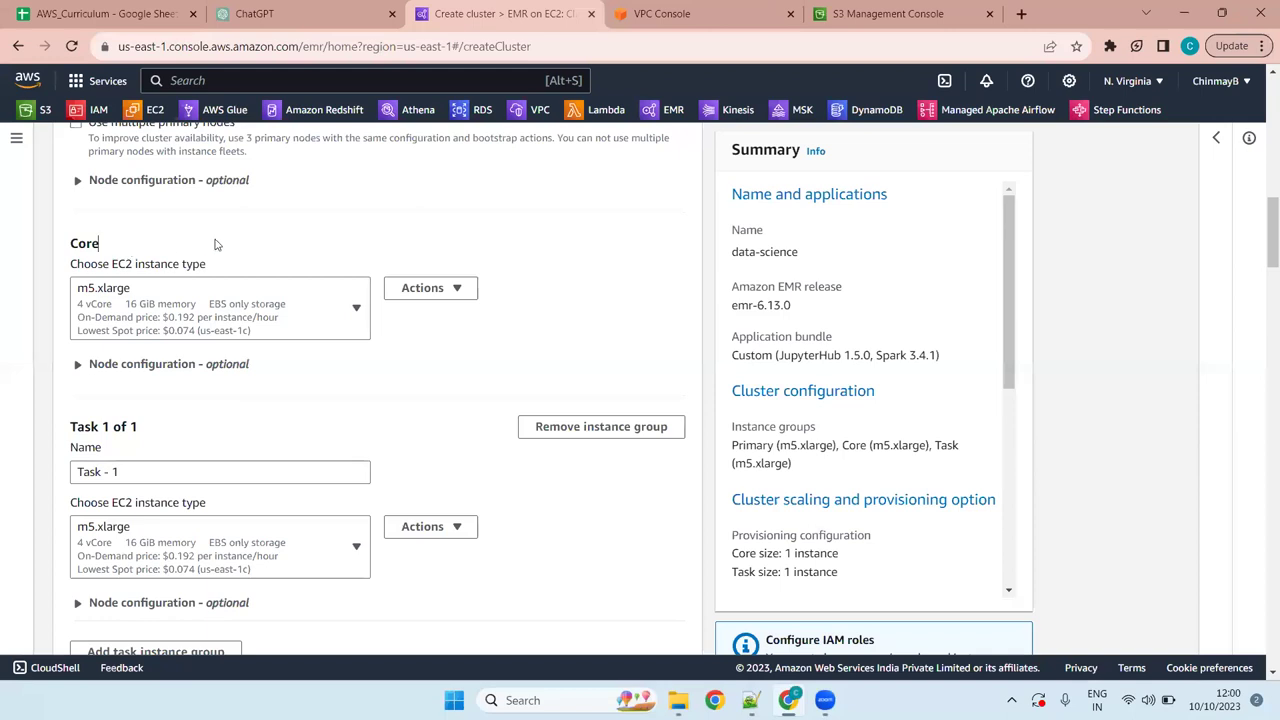
pyautogui.scroll(4, 222, 243)
pyautogui.scroll(4, 222, 243)
pyautogui.scroll(-8, 230, 300)
pyautogui.scroll(4, 245, 350)
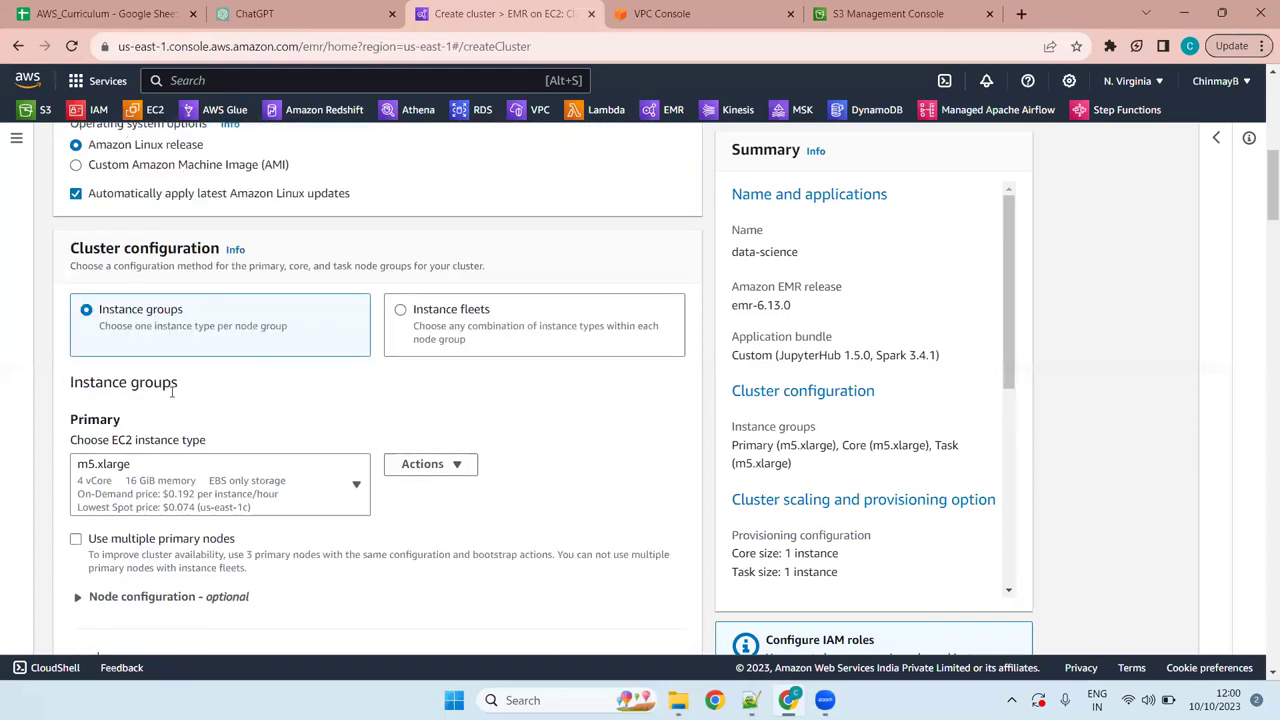
pyautogui.scroll(-4, 250, 364)
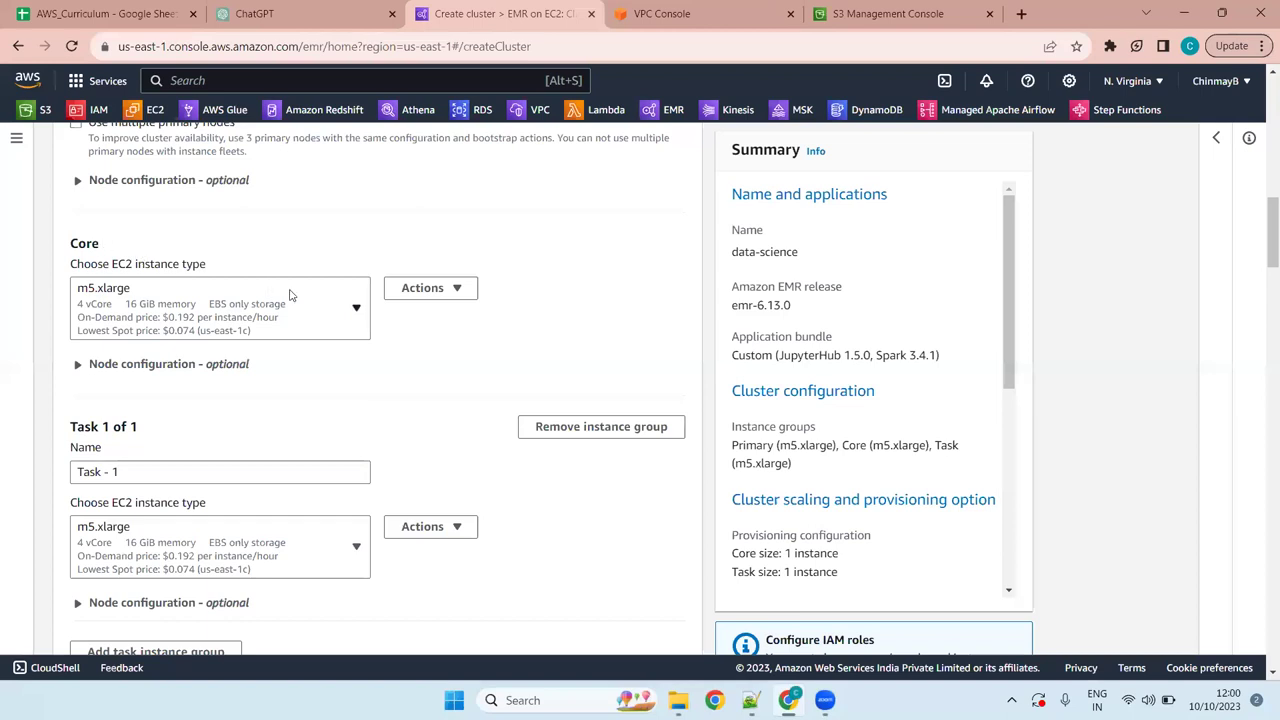
pyautogui.click(453, 290)
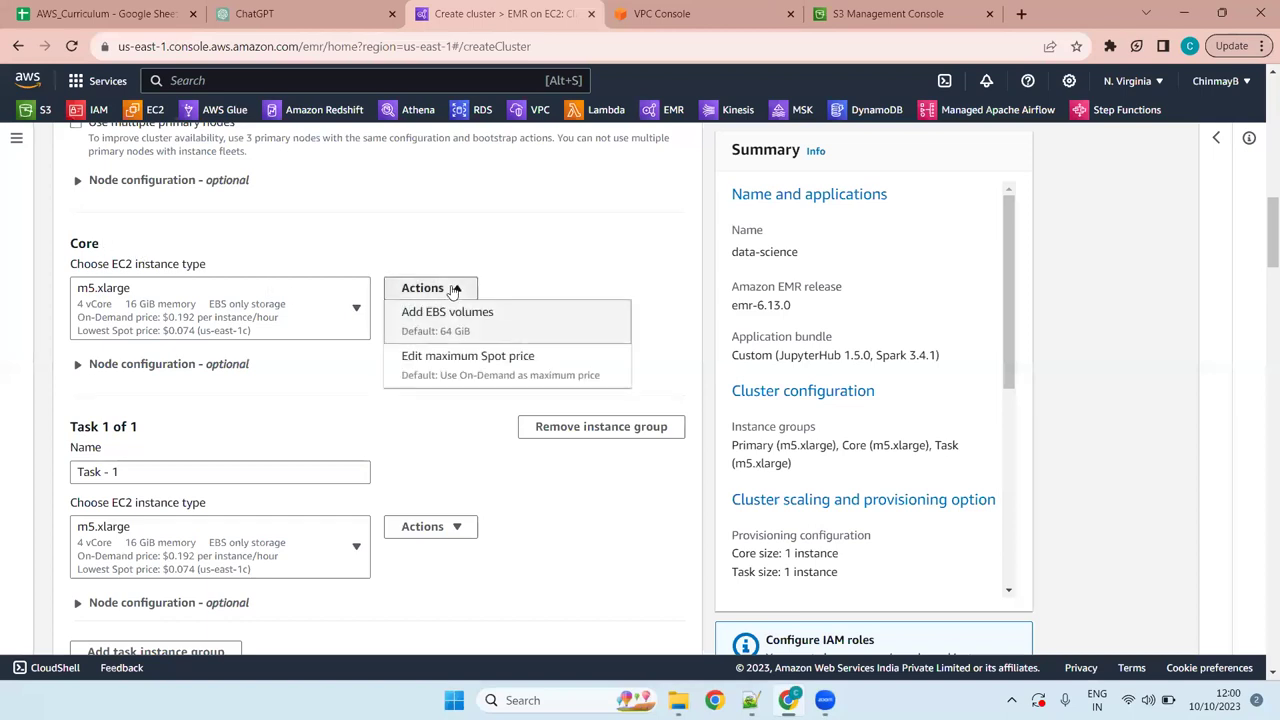
pyautogui.click(453, 290)
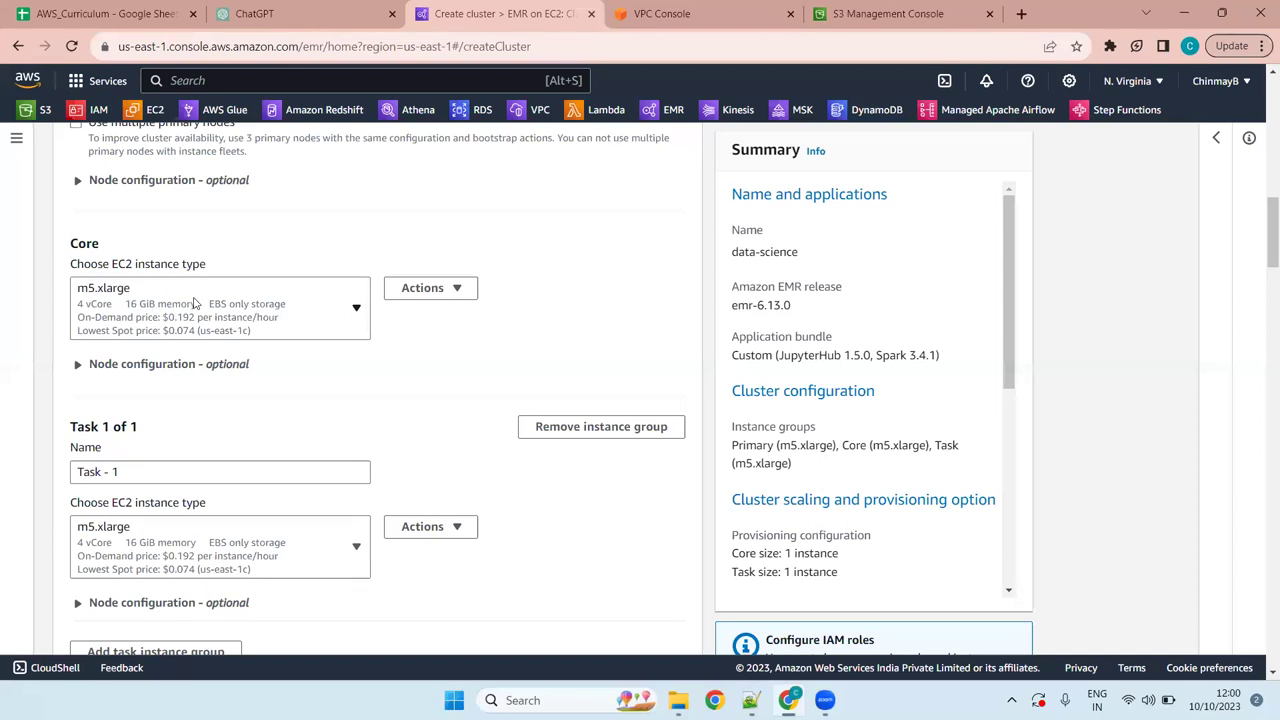
# - Set the Core instance size to 5 in the manual provisioning configuration
pyautogui.moveTo(1270, 232); pyautogui.dragTo(1270, 250)
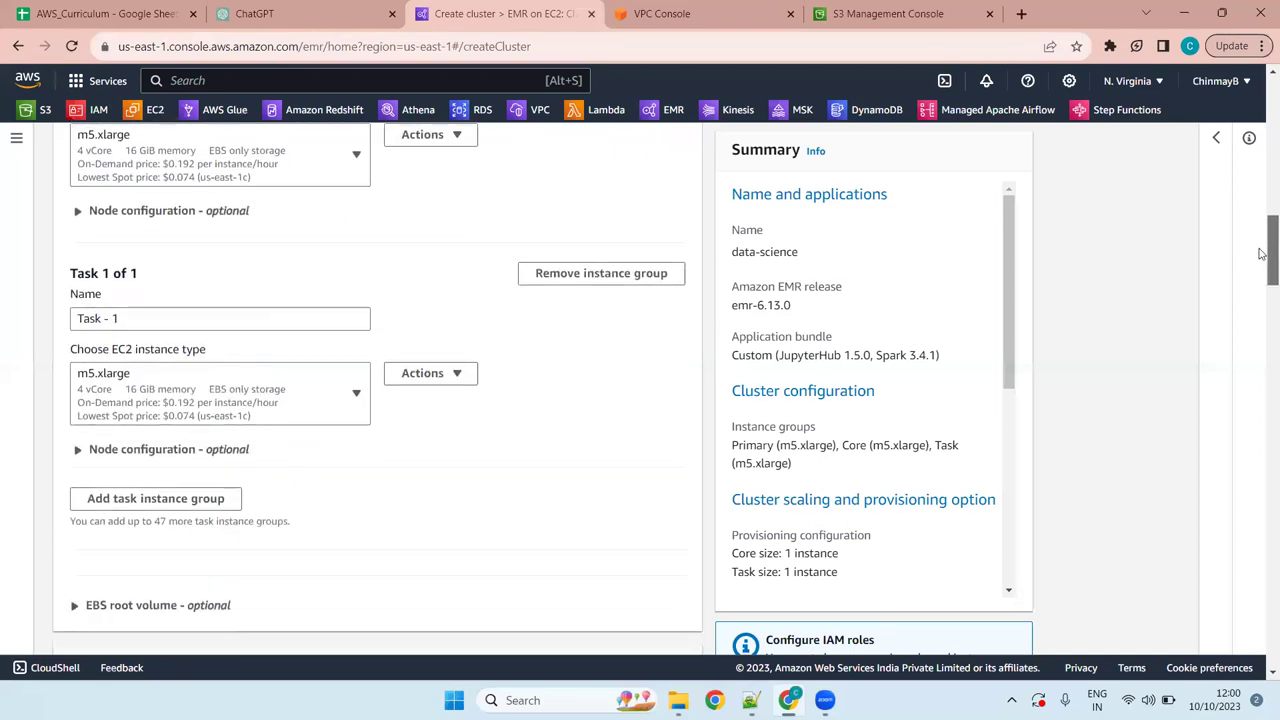
pyautogui.scroll(-4, 449, 311)
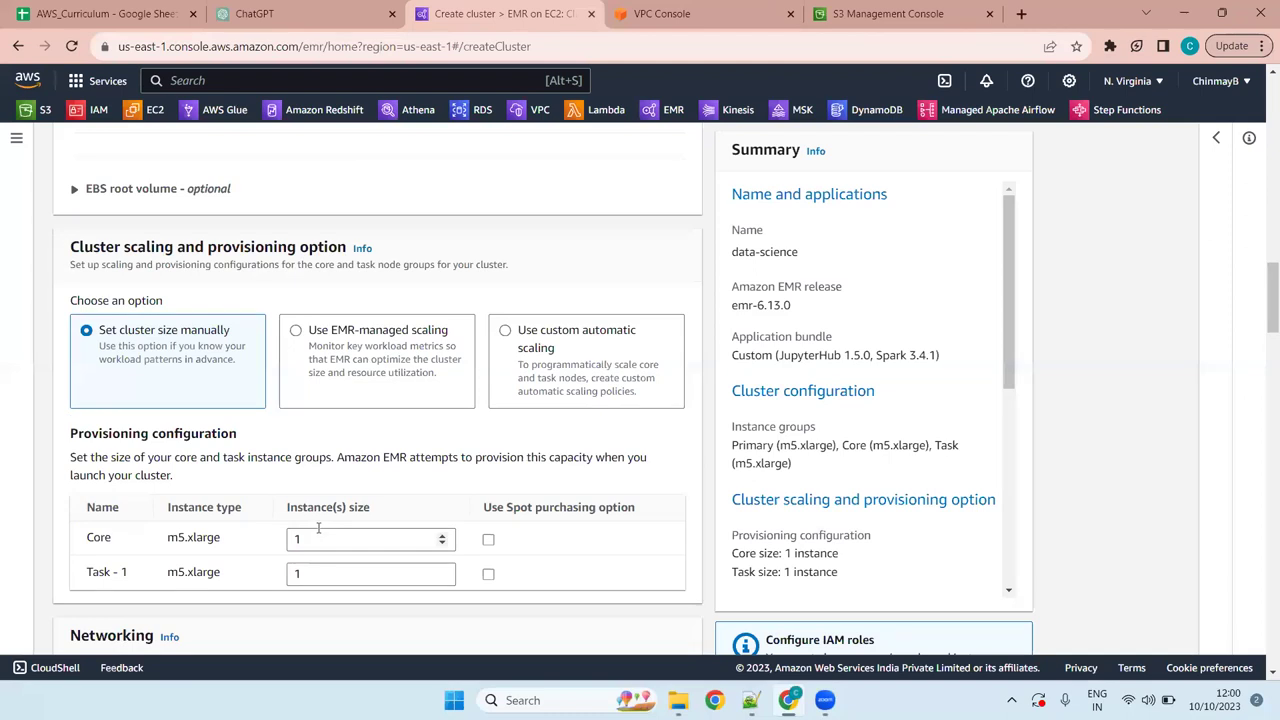
pyautogui.moveTo(316, 540); pyautogui.dragTo(290, 549)
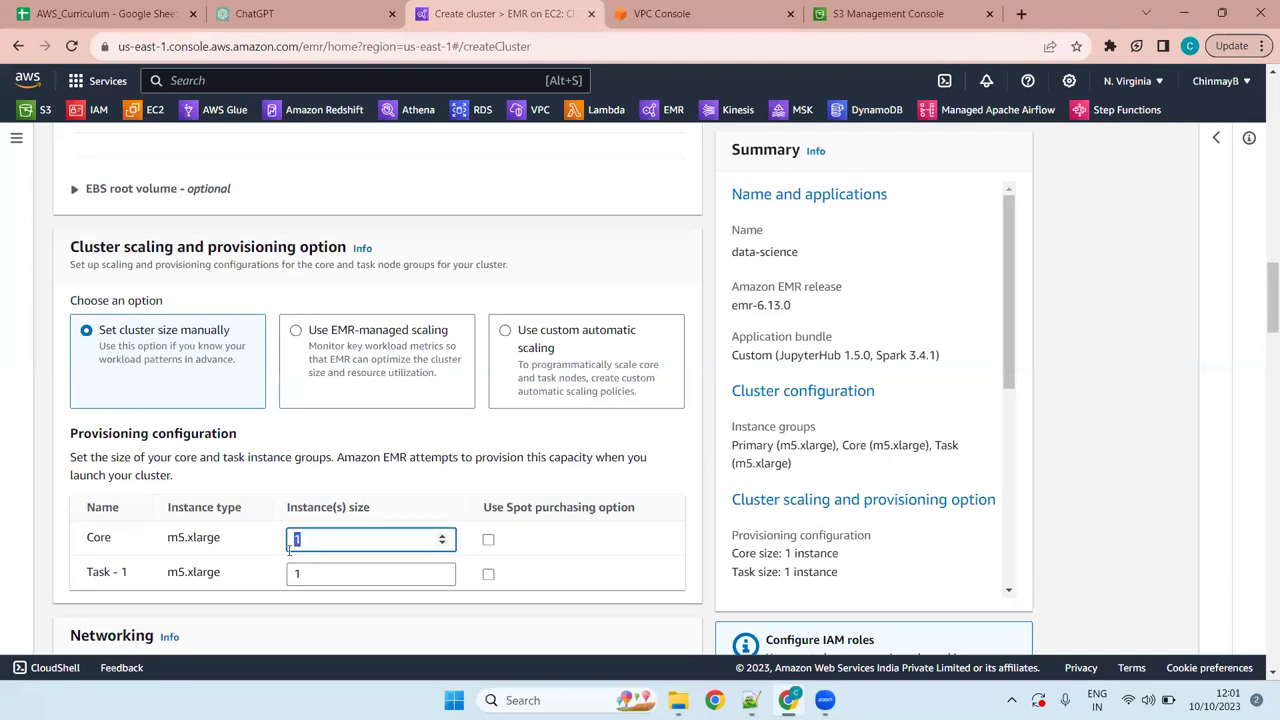
pyautogui.write('5')
# - Review the Primary, Core and Task instance groups and inspect the optional node configuration of the Core group
pyautogui.scroll(5, 123, 289)
pyautogui.scroll(5, 229, 400)
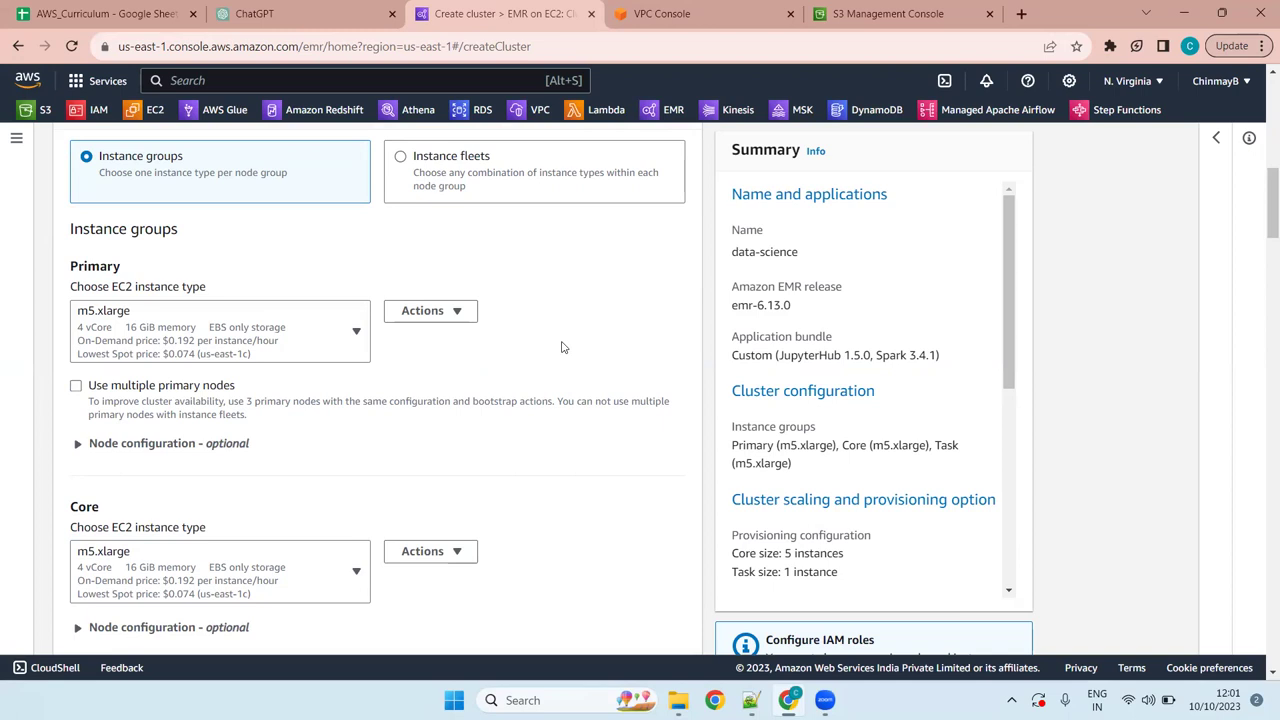
pyautogui.scroll(-4, 562, 347)
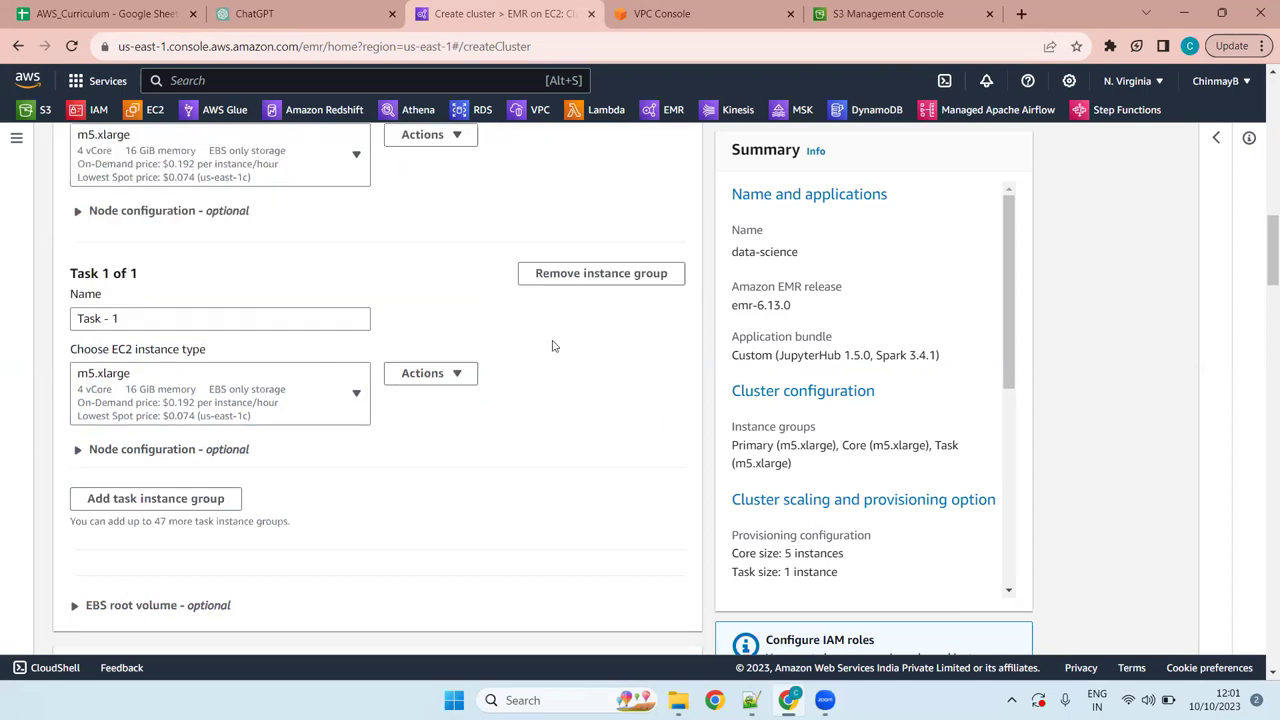
pyautogui.scroll(4, 429, 317)
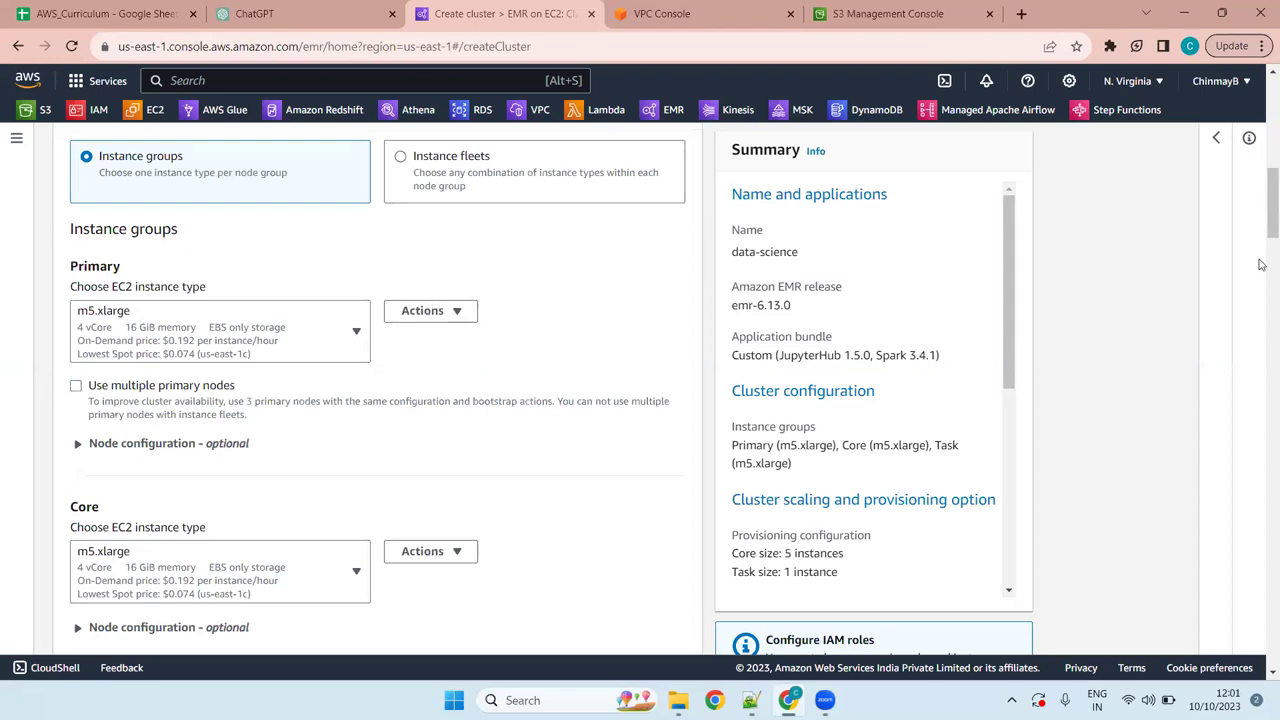
pyautogui.moveTo(1262, 199); pyautogui.dragTo(1262, 211)
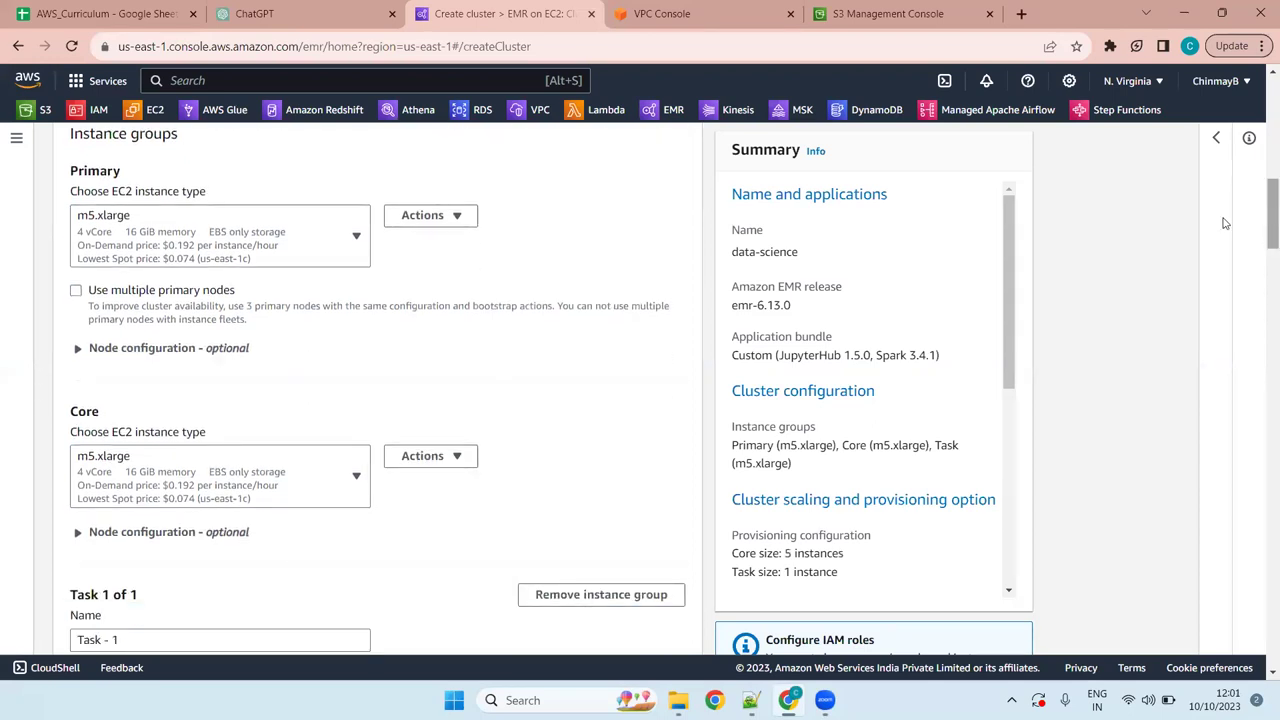
pyautogui.click(199, 540)
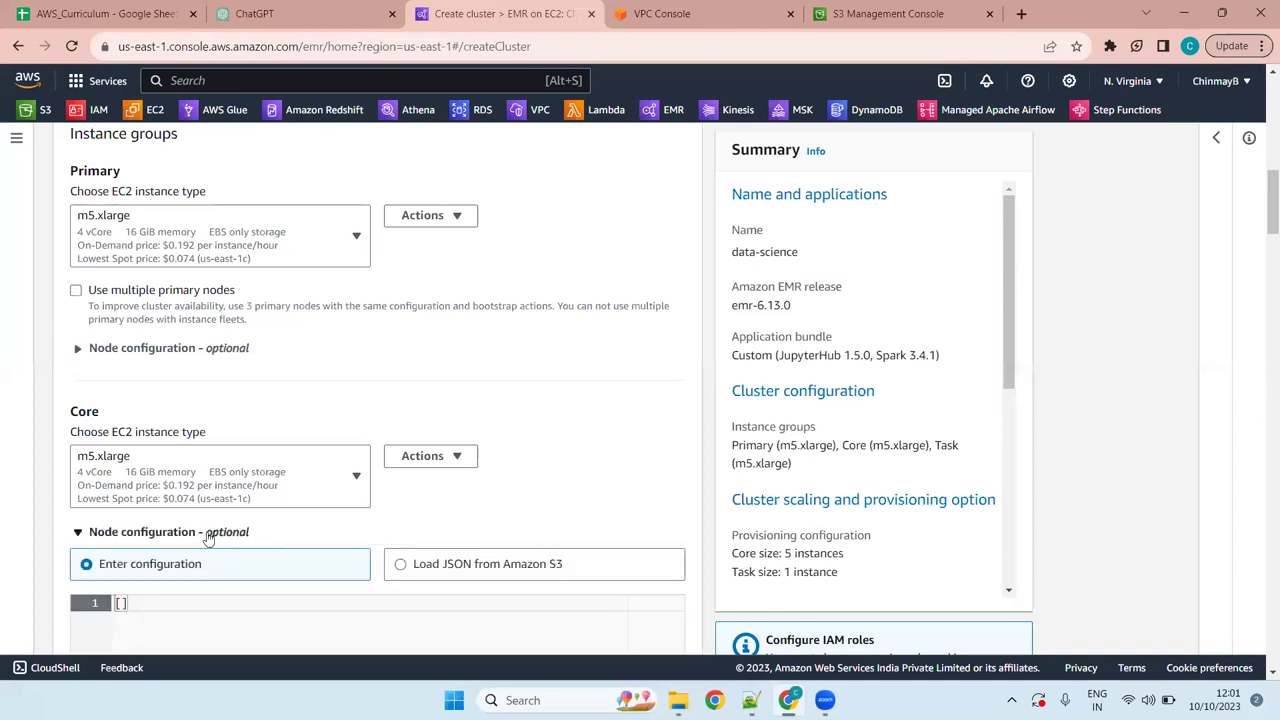
pyautogui.scroll(-4, 208, 538)
pyautogui.scroll(4, 206, 534)
pyautogui.click(172, 535)
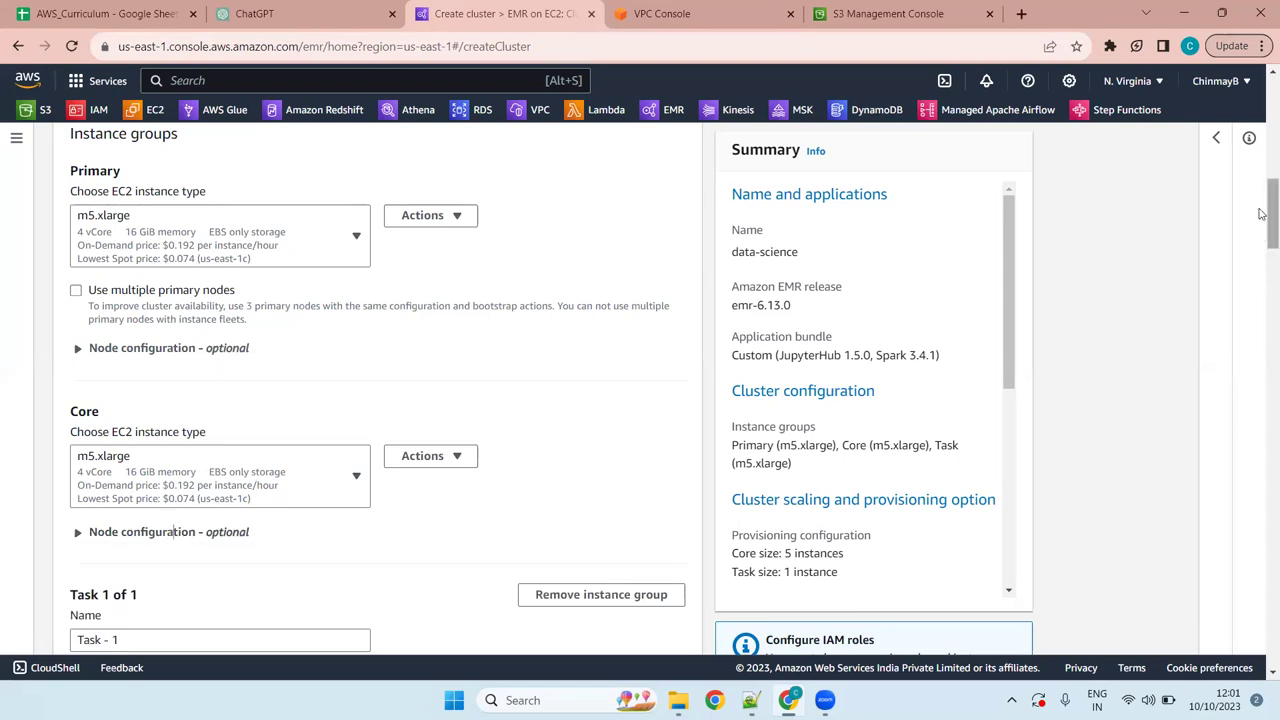
# - Examine the Task instance group together with the cluster scaling option and the provisioning configuration table
pyautogui.moveTo(1260, 213); pyautogui.dragTo(1260, 227)
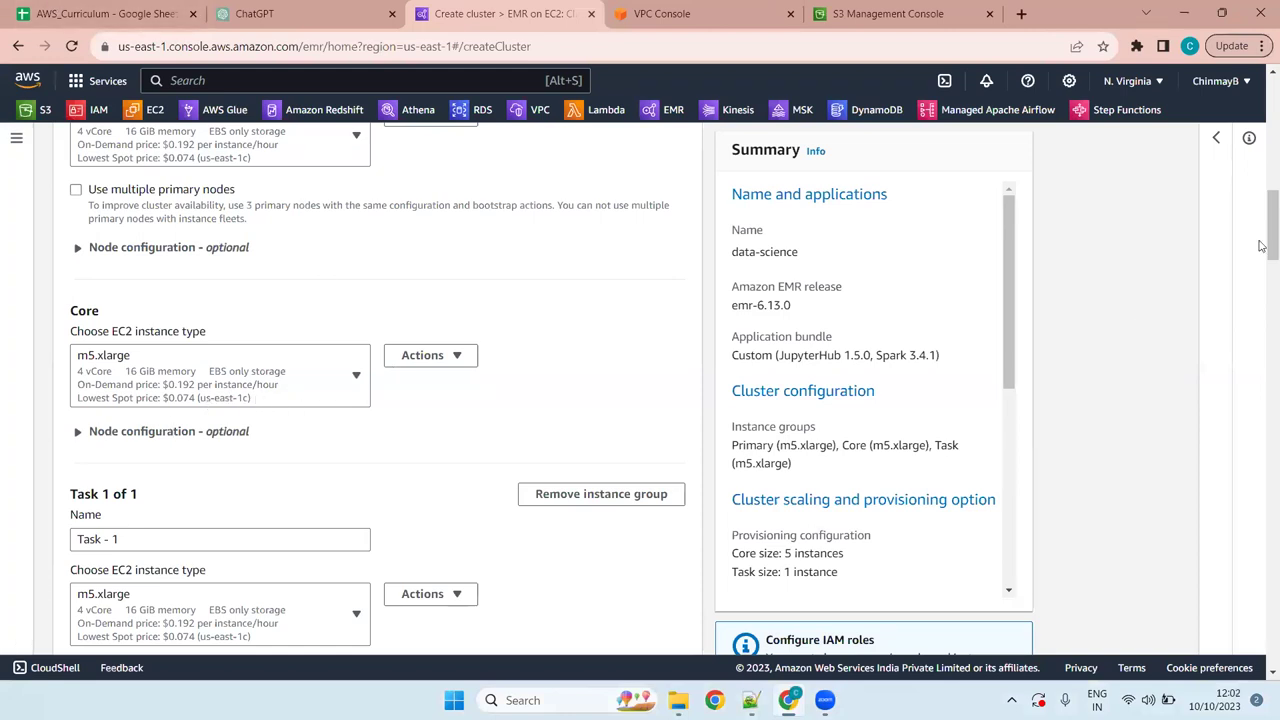
pyautogui.scroll(-1, 1262, 249)
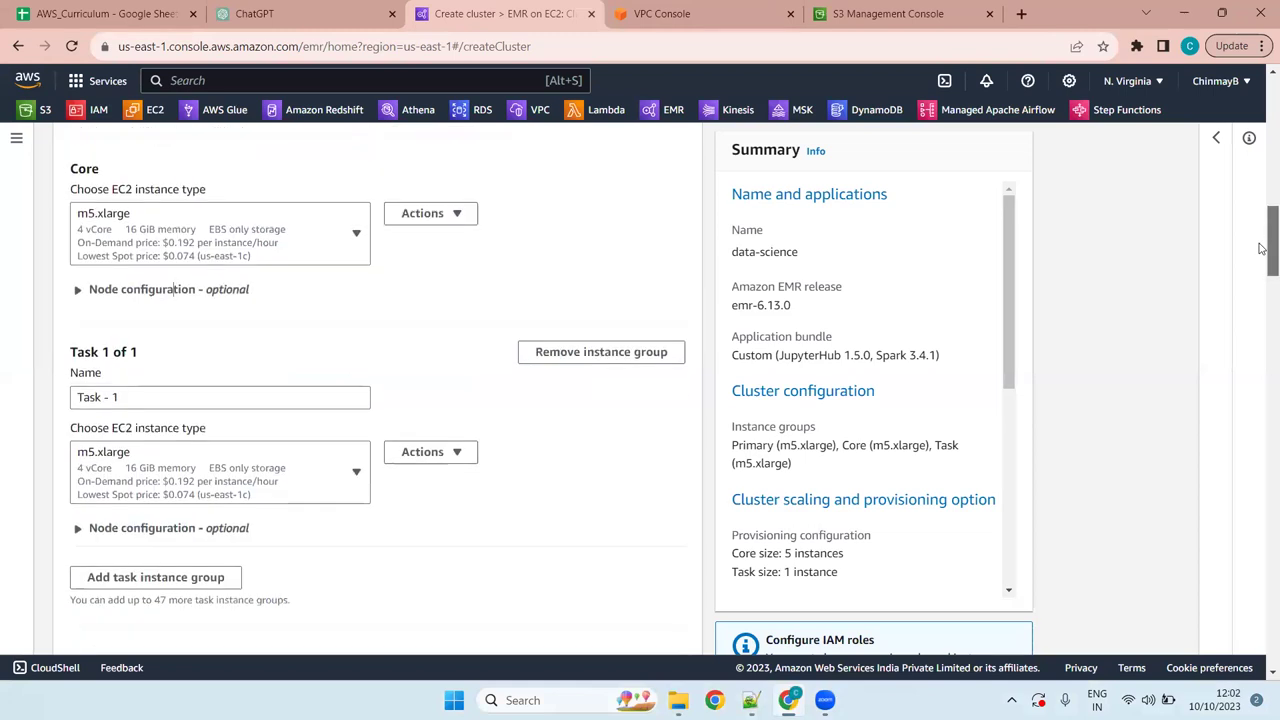
pyautogui.scroll(1, 1262, 249)
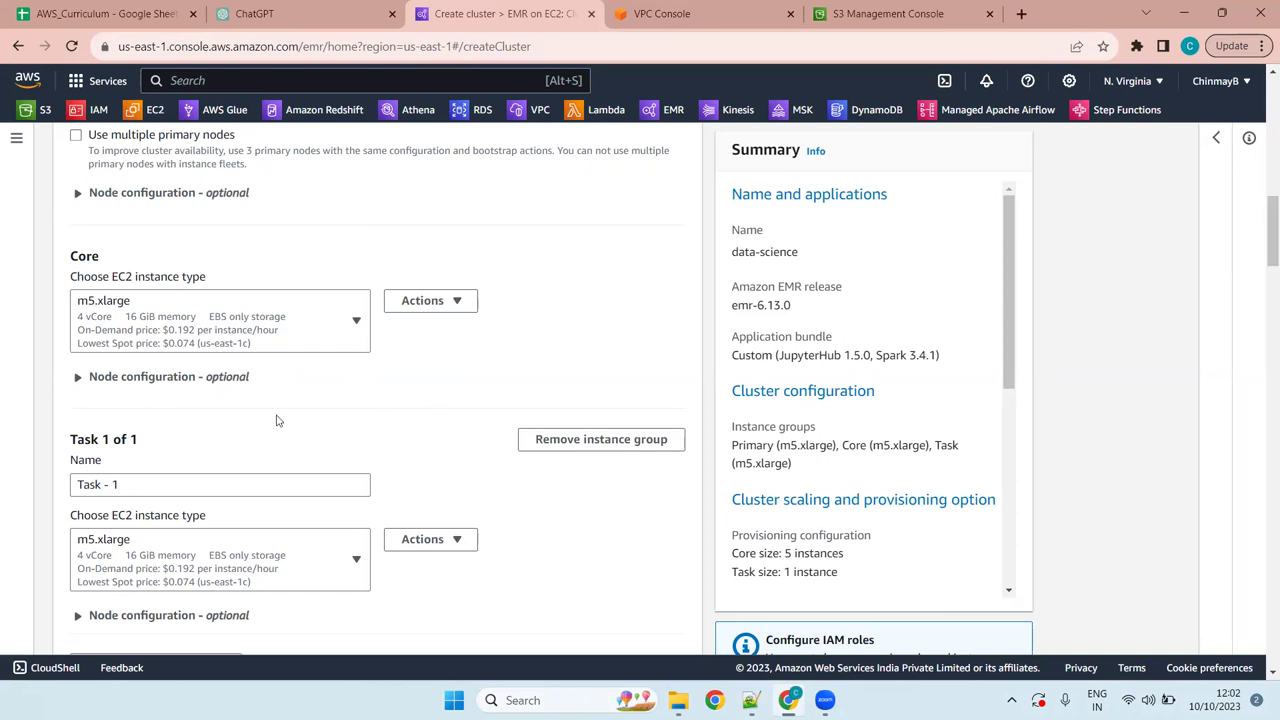
pyautogui.scroll(-4, 293, 352)
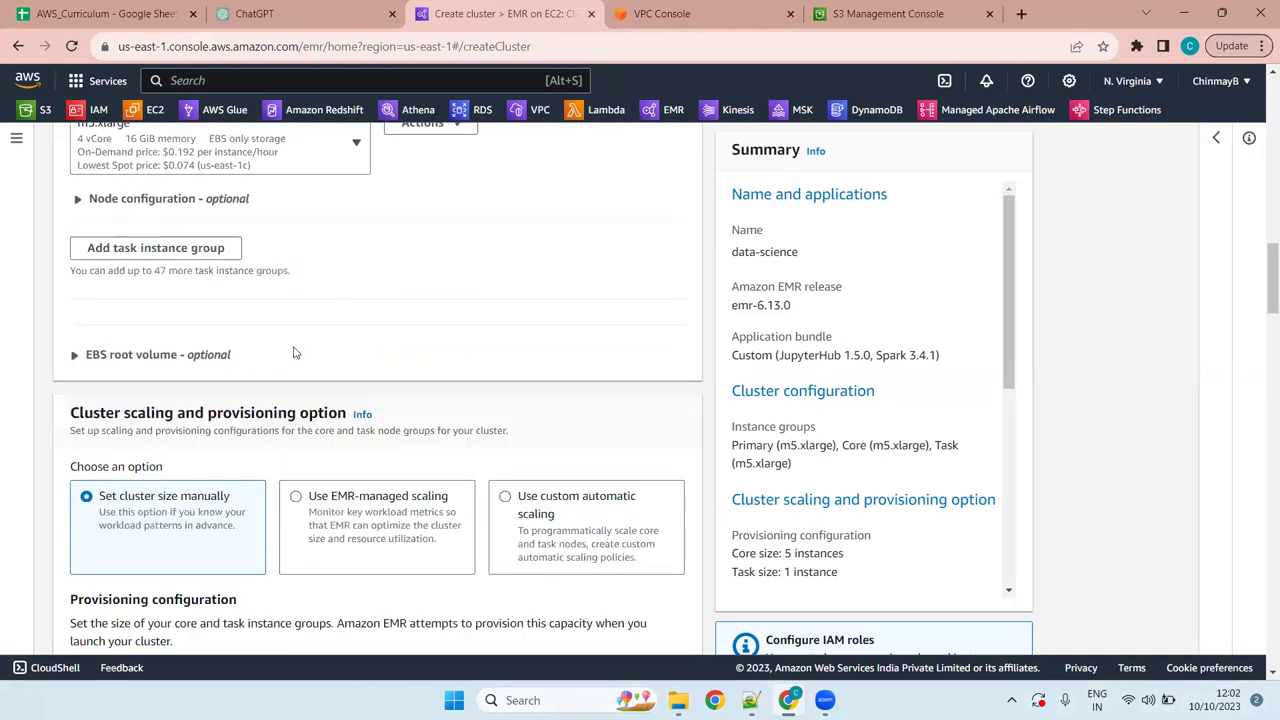
pyautogui.scroll(4, 293, 352)
pyautogui.scroll(-9, 293, 352)
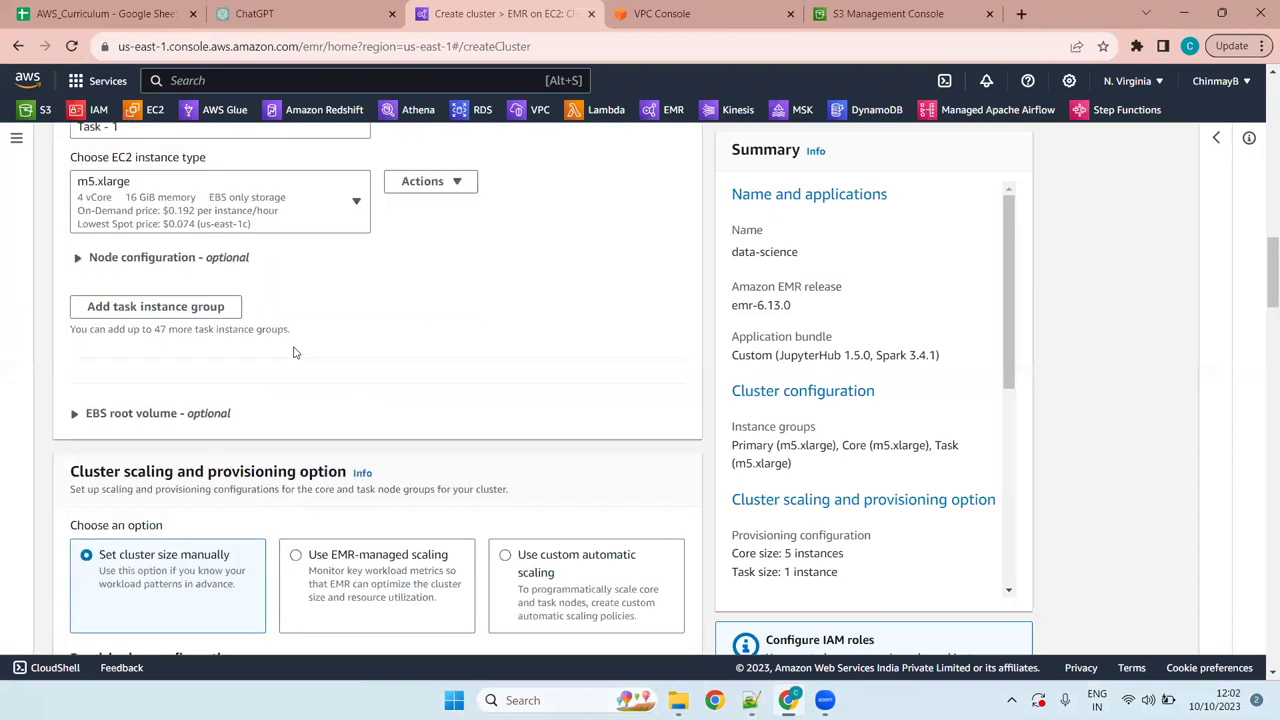
pyautogui.scroll(4, 291, 354)
pyautogui.scroll(-4, 291, 354)
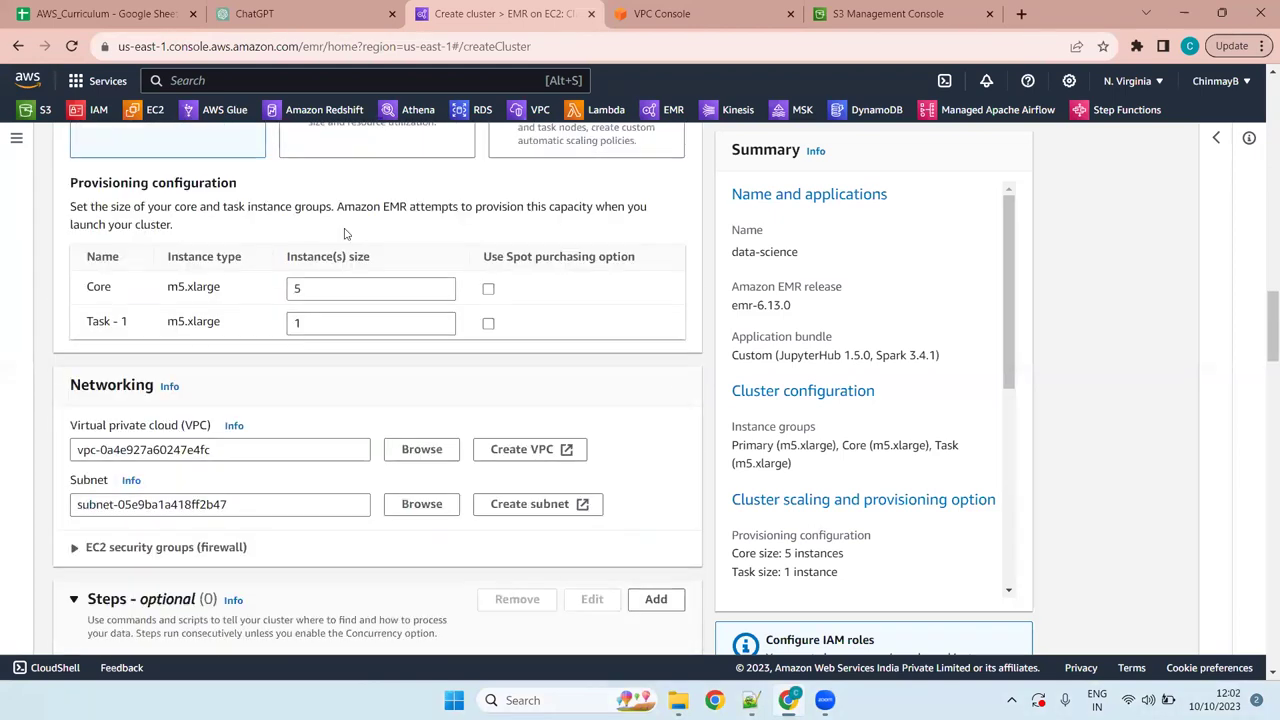
pyautogui.scroll(12, 341, 316)
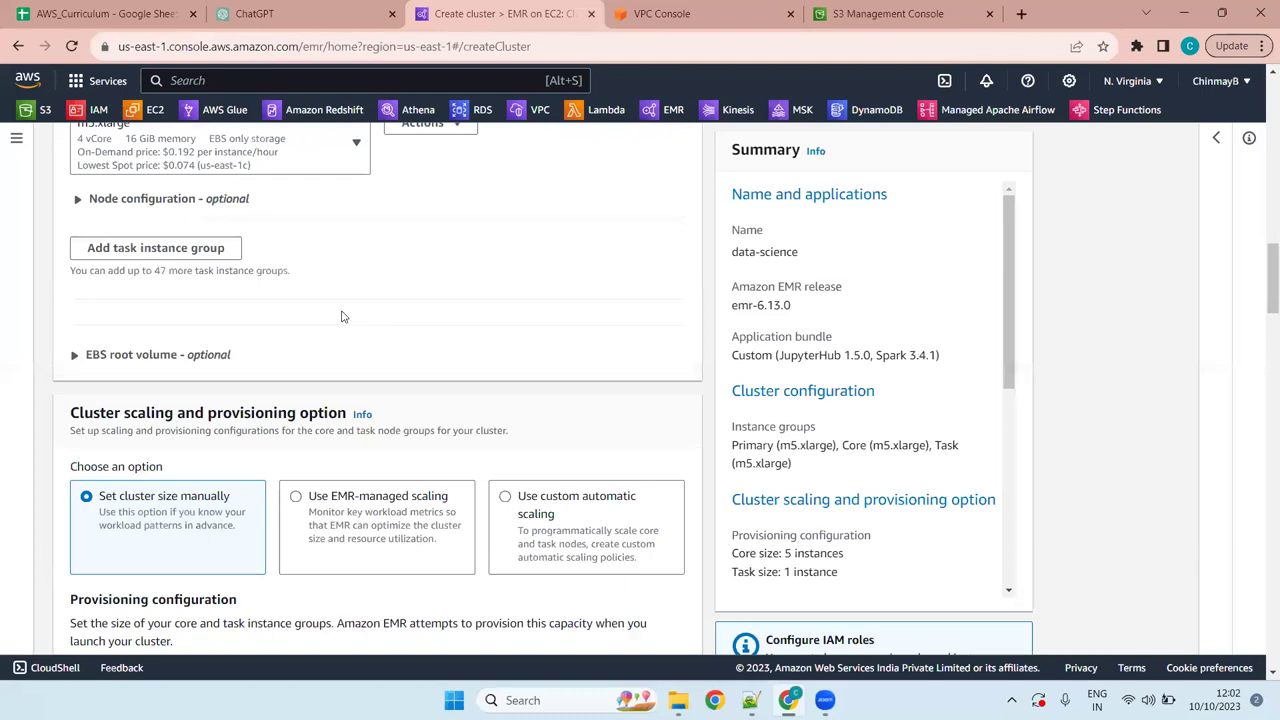
pyautogui.scroll(-4, 341, 316)
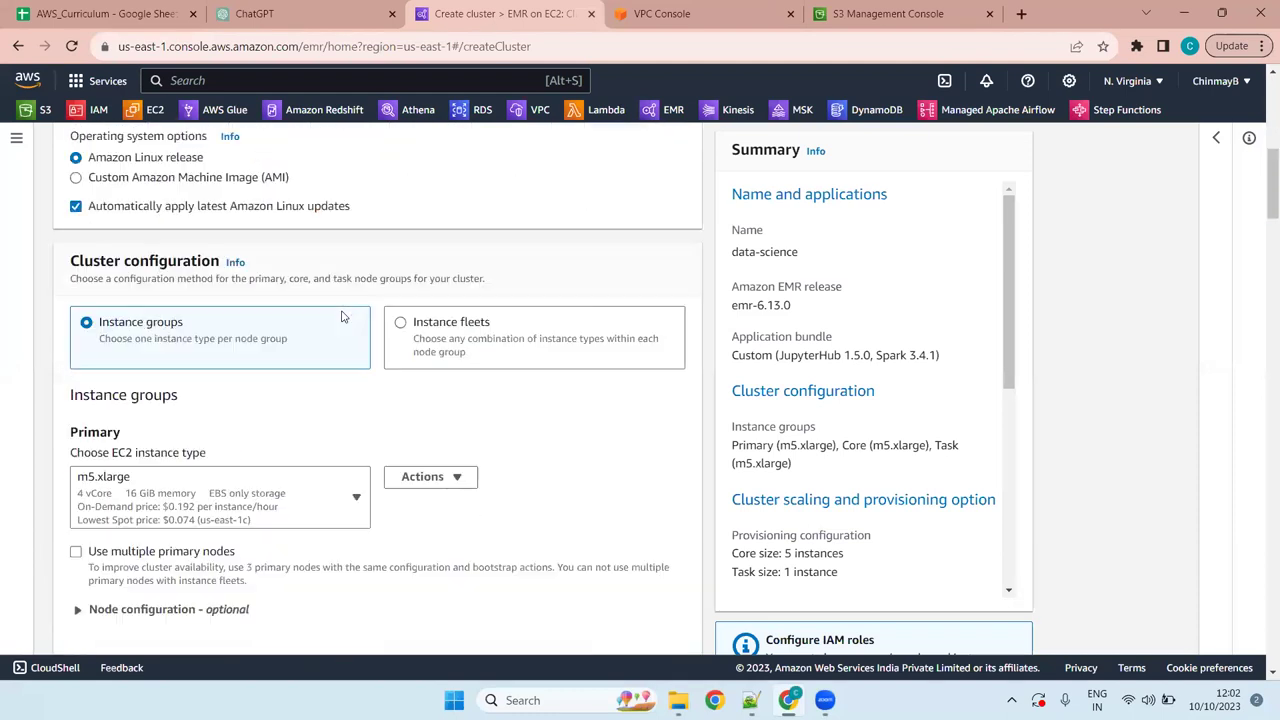
# - Switch the cluster configuration method to Instance fleets and examine its Primary, Core and Task sections
pyautogui.click(519, 332)
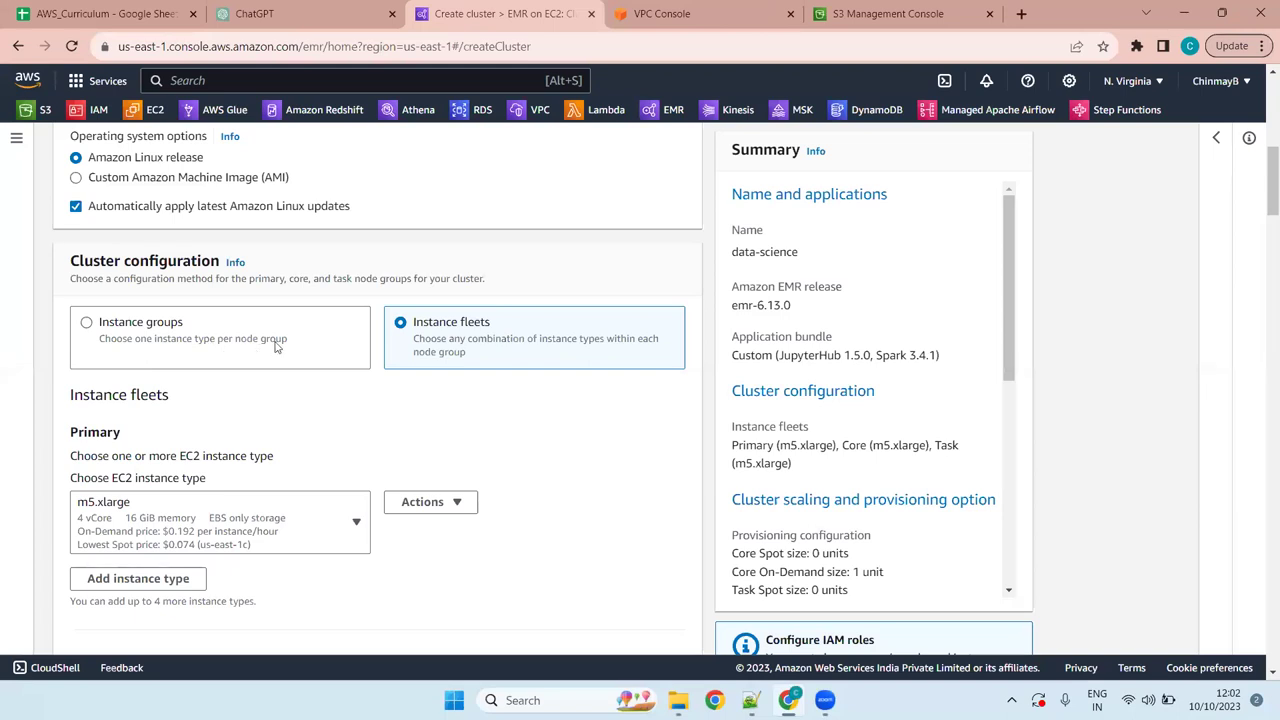
pyautogui.moveTo(121, 432); pyautogui.dragTo(70, 432)
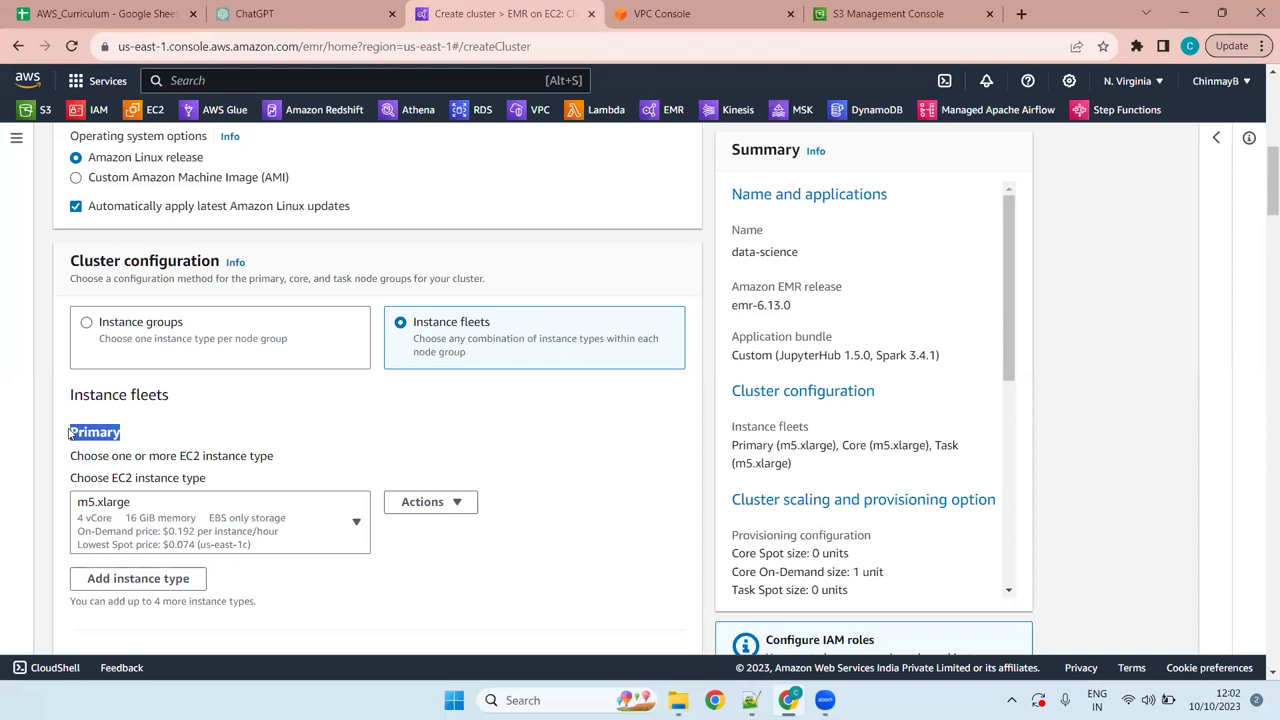
pyautogui.scroll(-4, 143, 452)
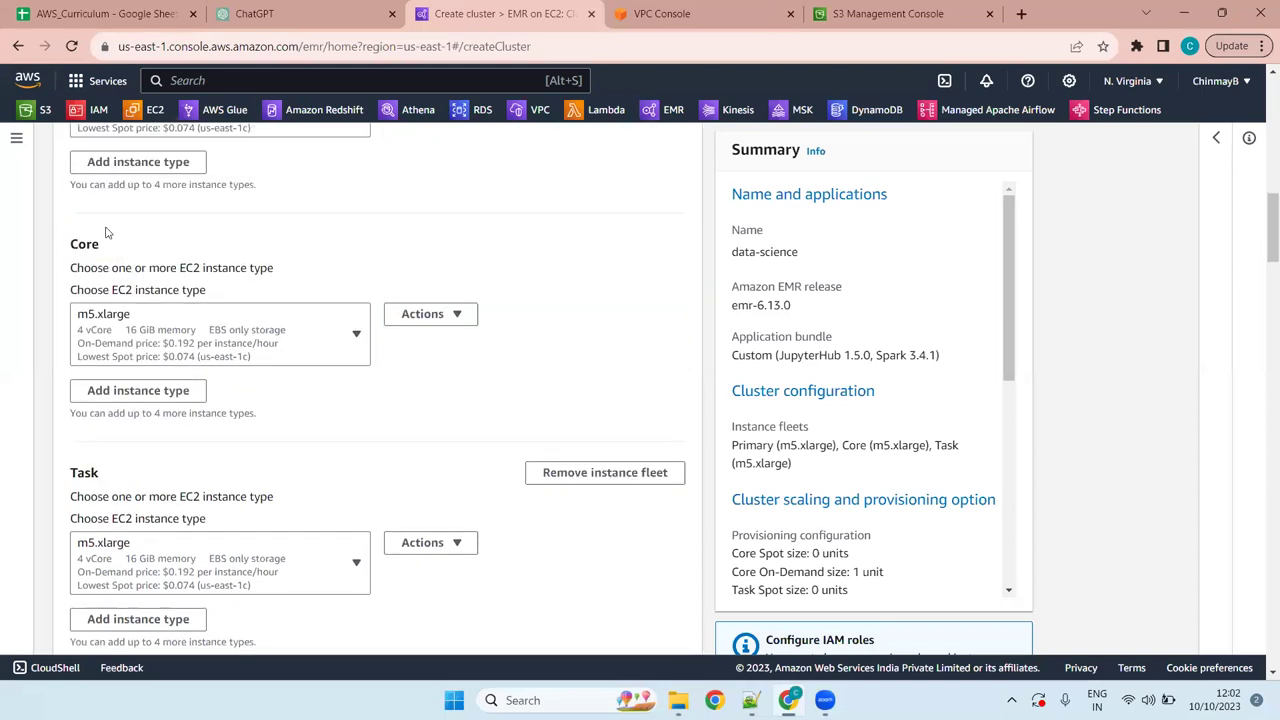
pyautogui.moveTo(113, 252); pyautogui.dragTo(72, 244)
pyautogui.moveTo(112, 470); pyautogui.dragTo(59, 463)
pyautogui.scroll(-4, 377, 452)
pyautogui.scroll(4, 262, 526)
pyautogui.scroll(-4, 157, 394)
pyautogui.scroll(4, 174, 295)
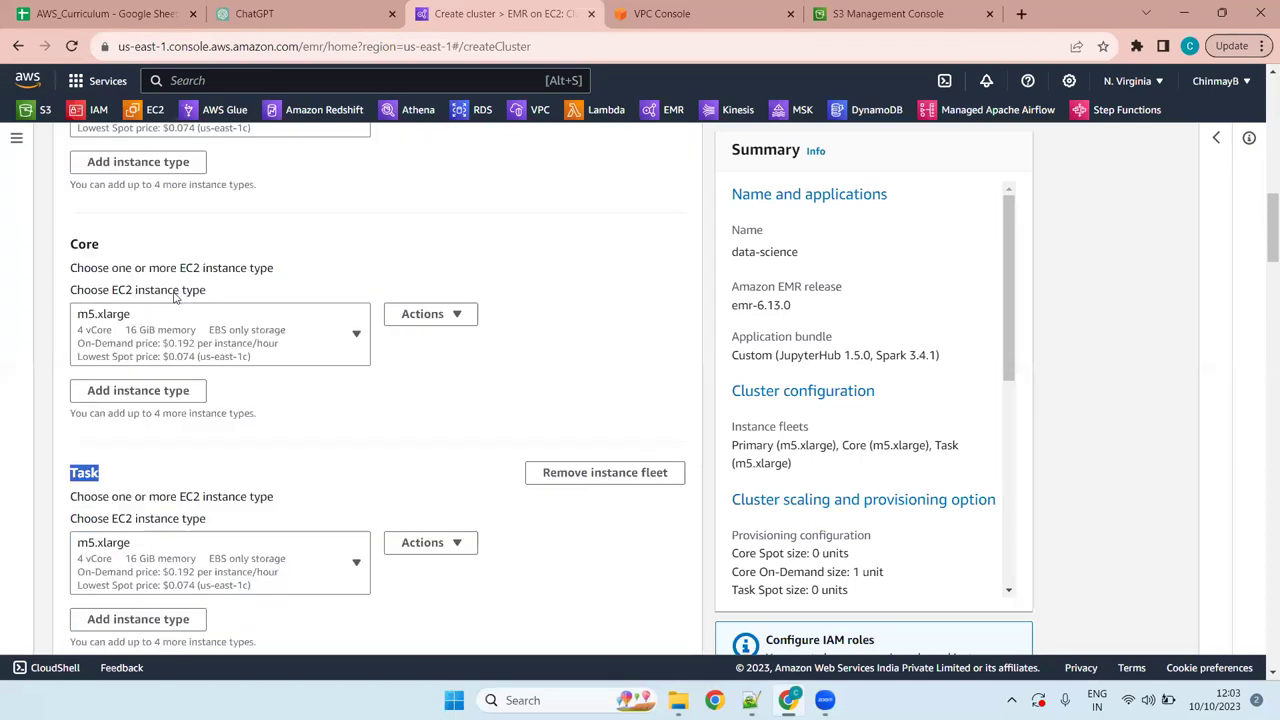
# - Return the cluster configuration to Instance groups for comparison, and reselect Instance fleets
pyautogui.scroll(4, 225, 325)
pyautogui.scroll(4, 215, 340)
pyautogui.scroll(-4, 205, 350)
pyautogui.click(197, 341)
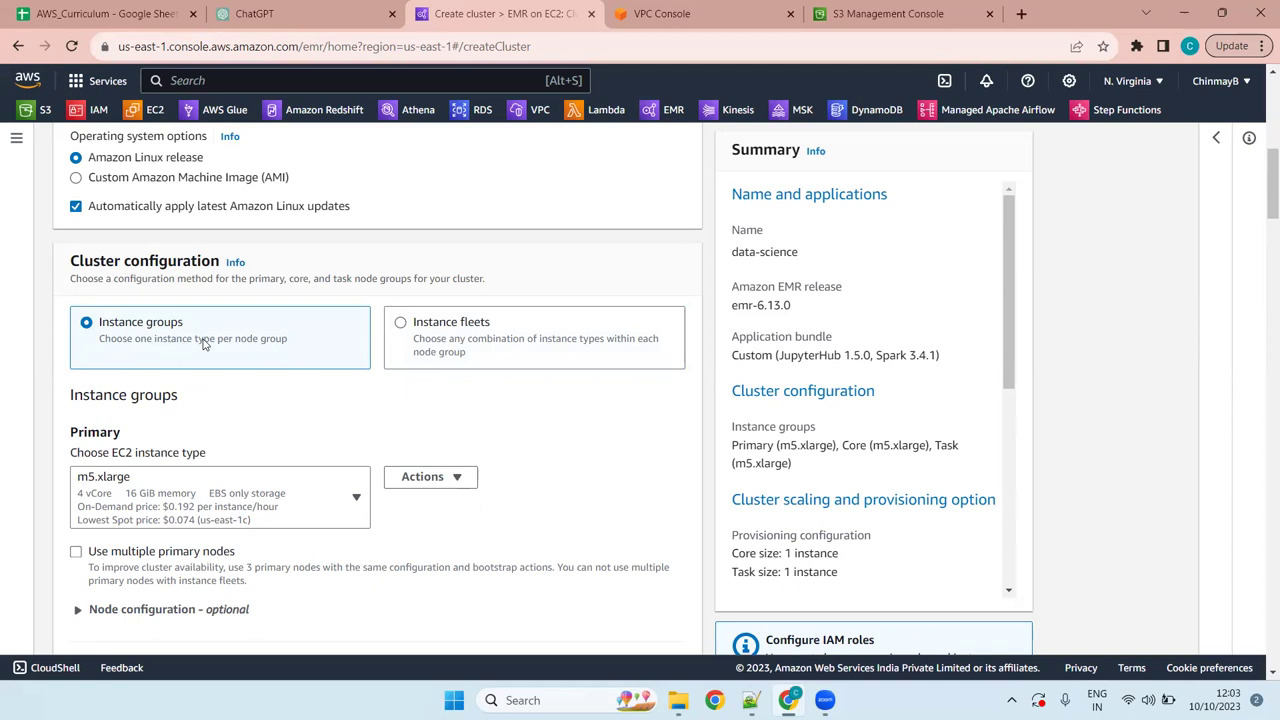
pyautogui.click(445, 337)
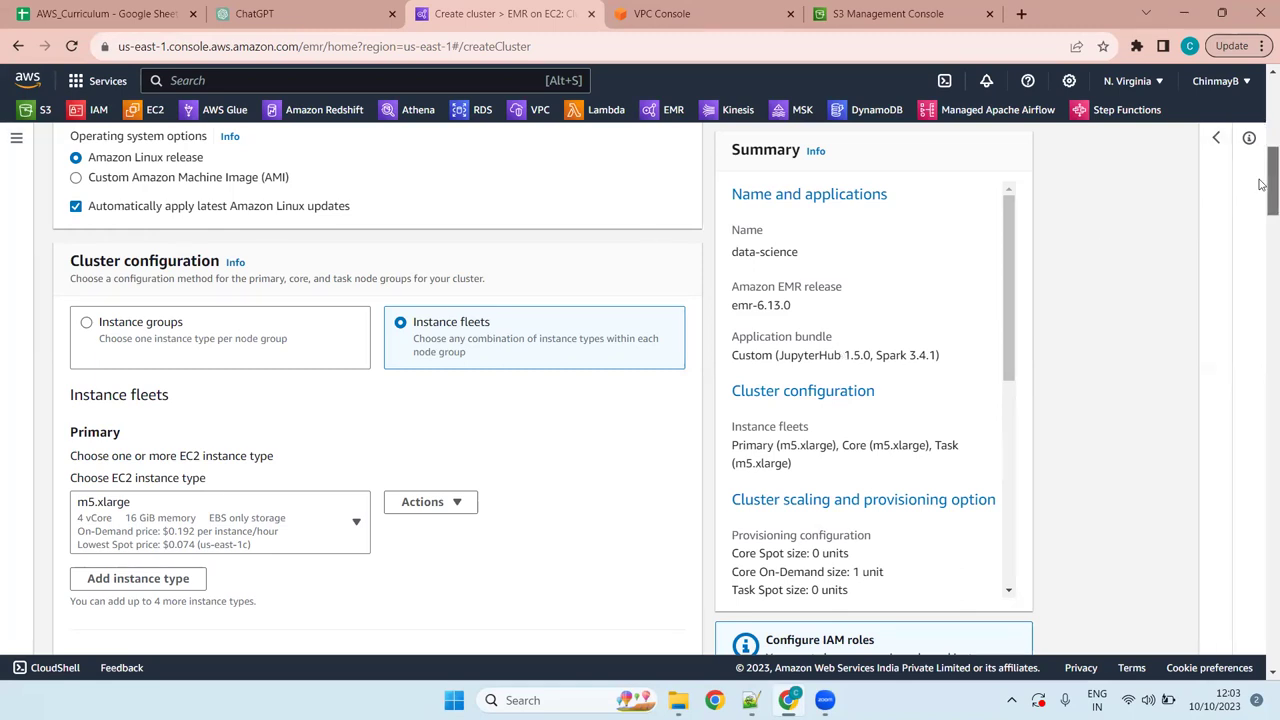
# - Add two more EC2 instance types, c1.medium and c1.xlarge, to the Core instance fleet
pyautogui.scroll(-2, 1260, 198)
pyautogui.scroll(-1, 1262, 202)
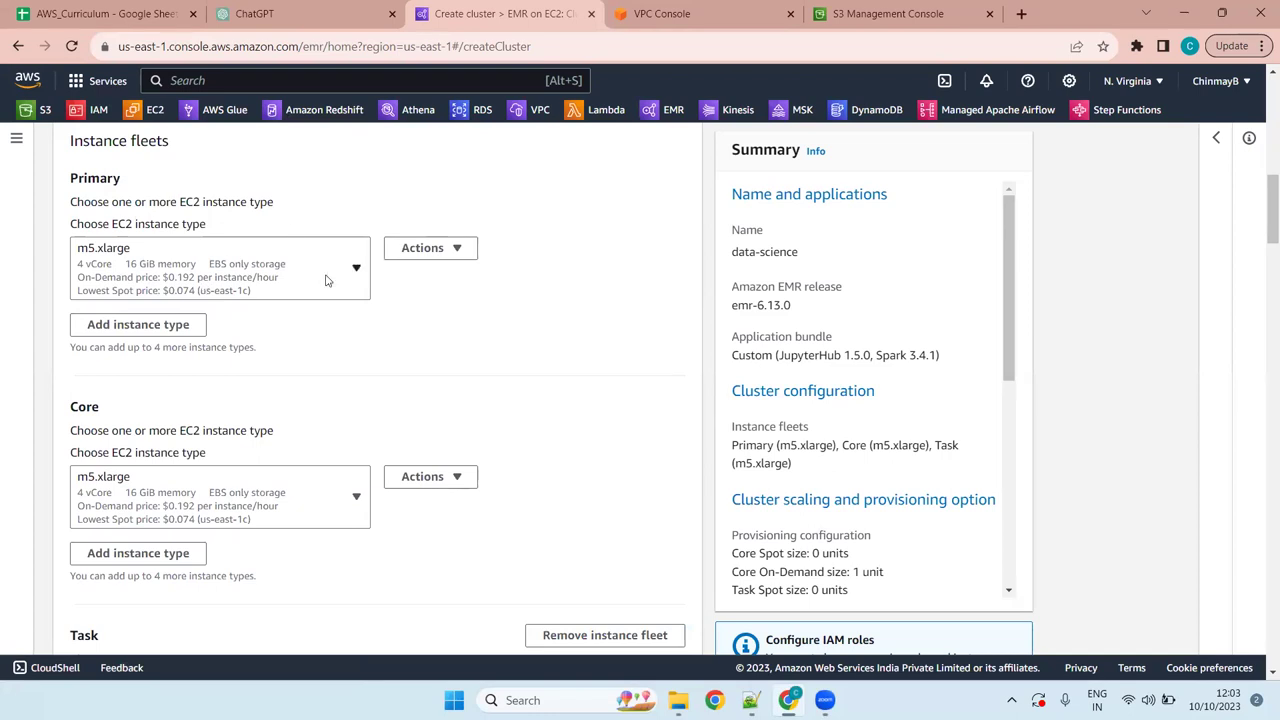
pyautogui.scroll(-4, 325, 280)
pyautogui.scroll(4, 325, 280)
pyautogui.click(172, 555)
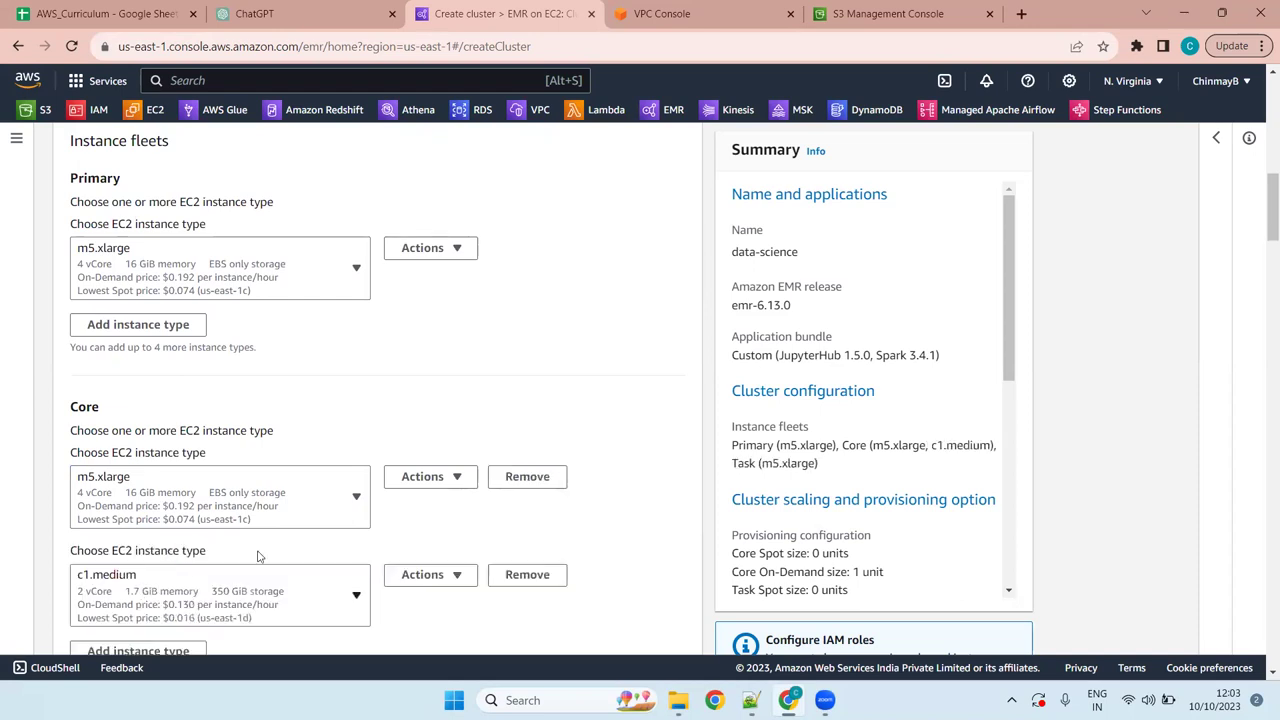
pyautogui.scroll(-4, 311, 555)
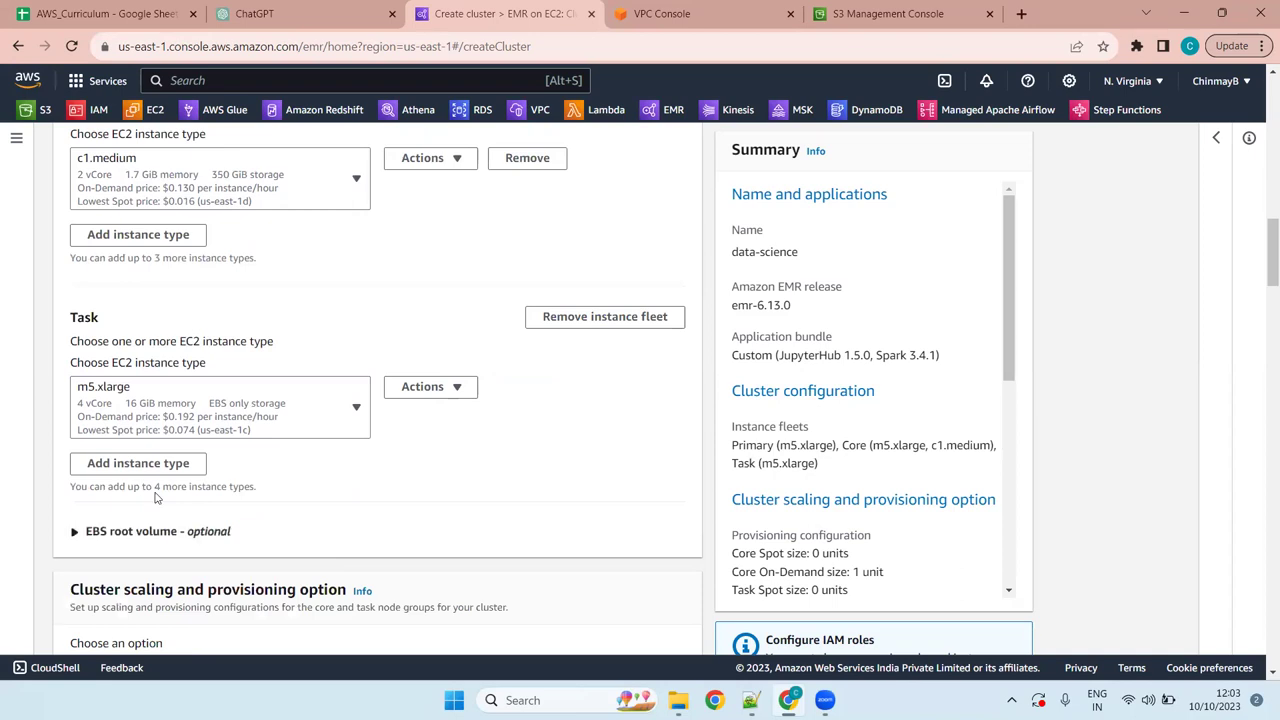
pyautogui.click(145, 240)
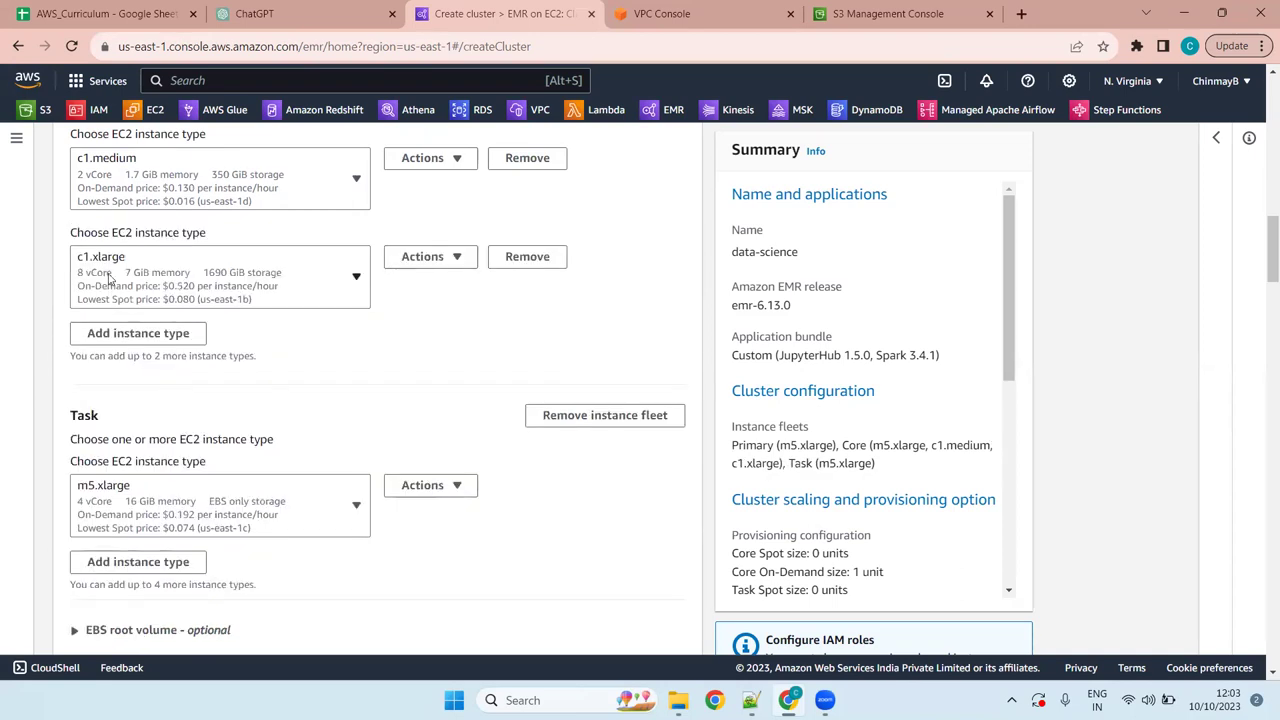
# - Check the available actions for the Core fleet's m5.xlarge instance type, and examine the Spot and On-Demand sizes in the provisioning configuration
pyautogui.moveTo(1260, 250)
pyautogui.mouseDown()
pyautogui.moveTo(1260, 322)
pyautogui.moveTo(1260, 234)
pyautogui.mouseUp()
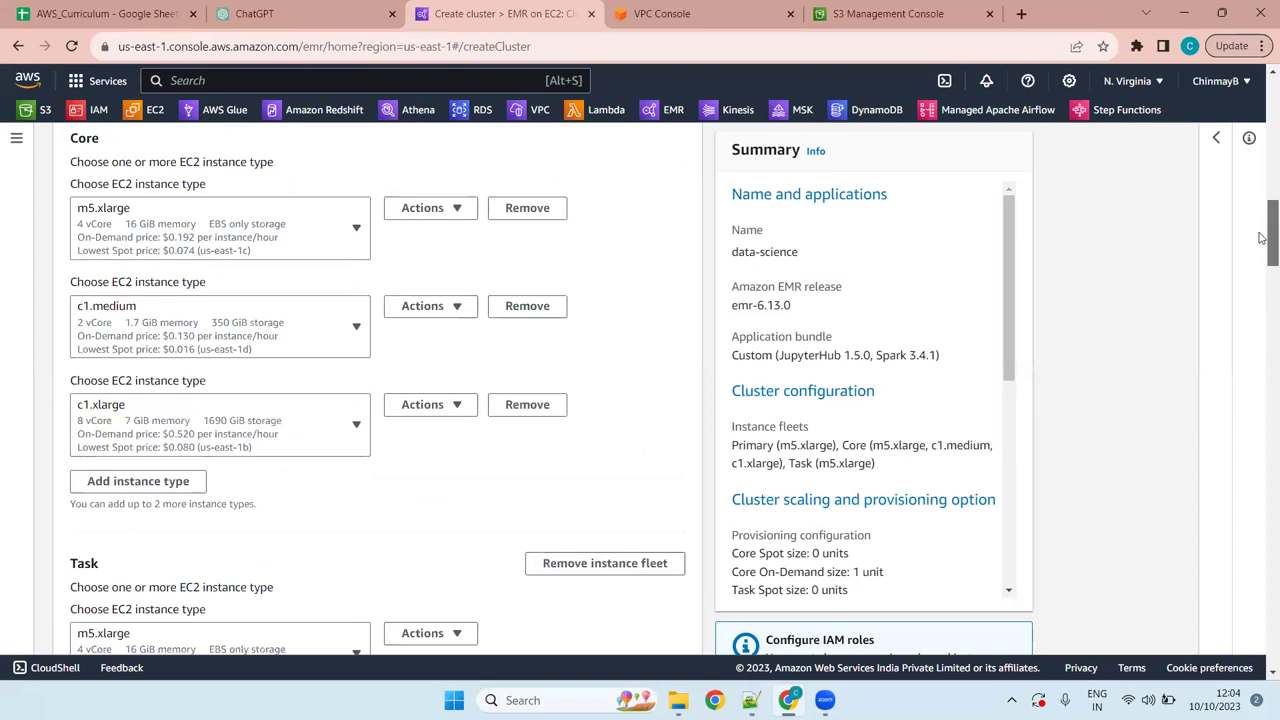
pyautogui.click(420, 218)
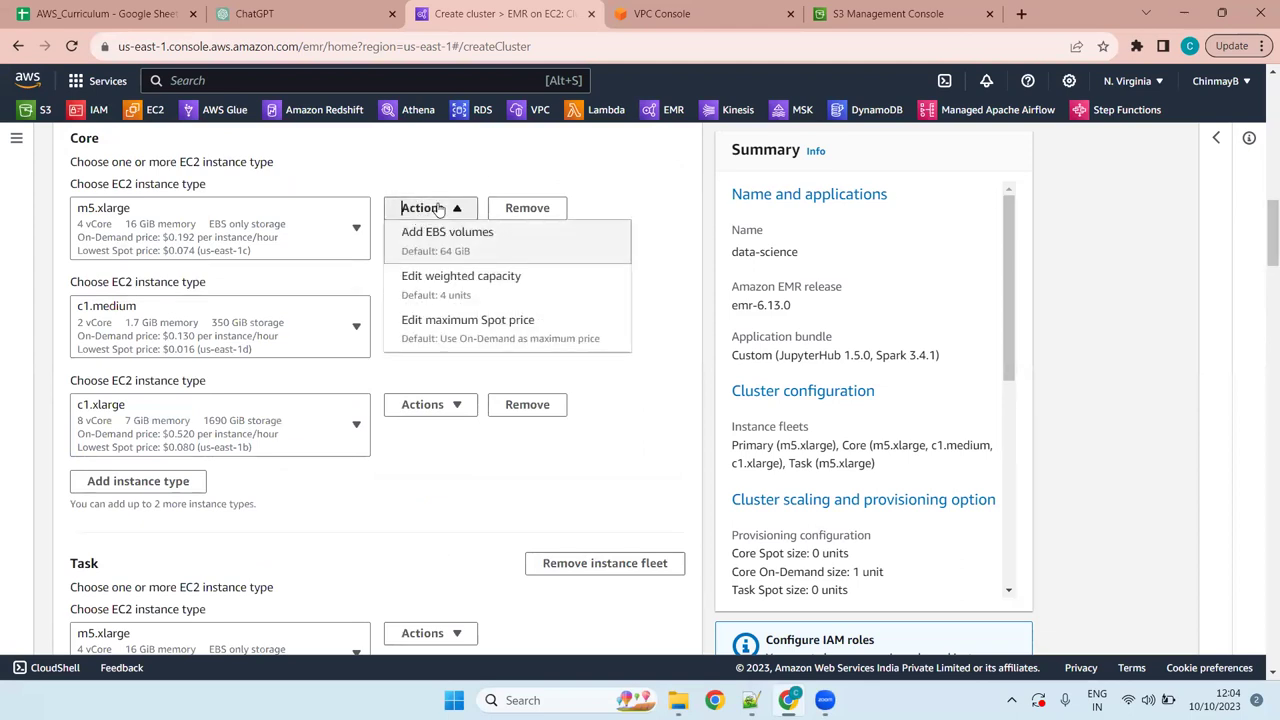
pyautogui.click(438, 208)
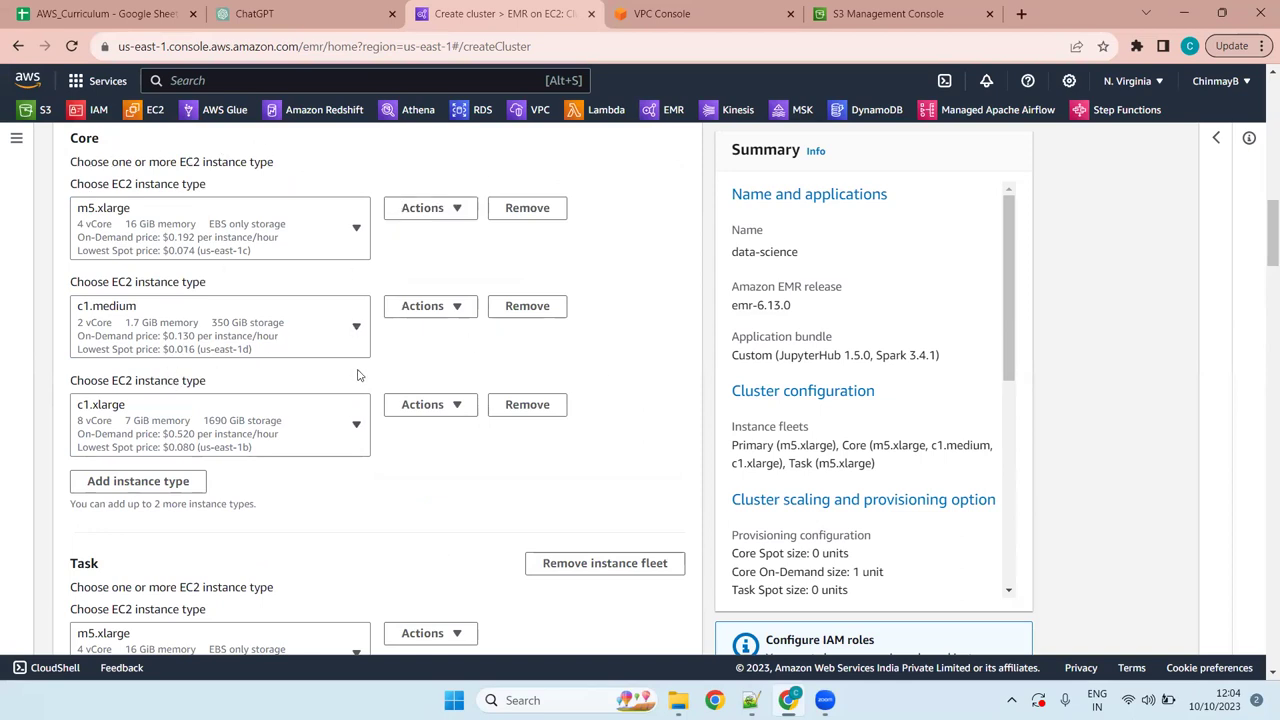
pyautogui.scroll(-4, 359, 375)
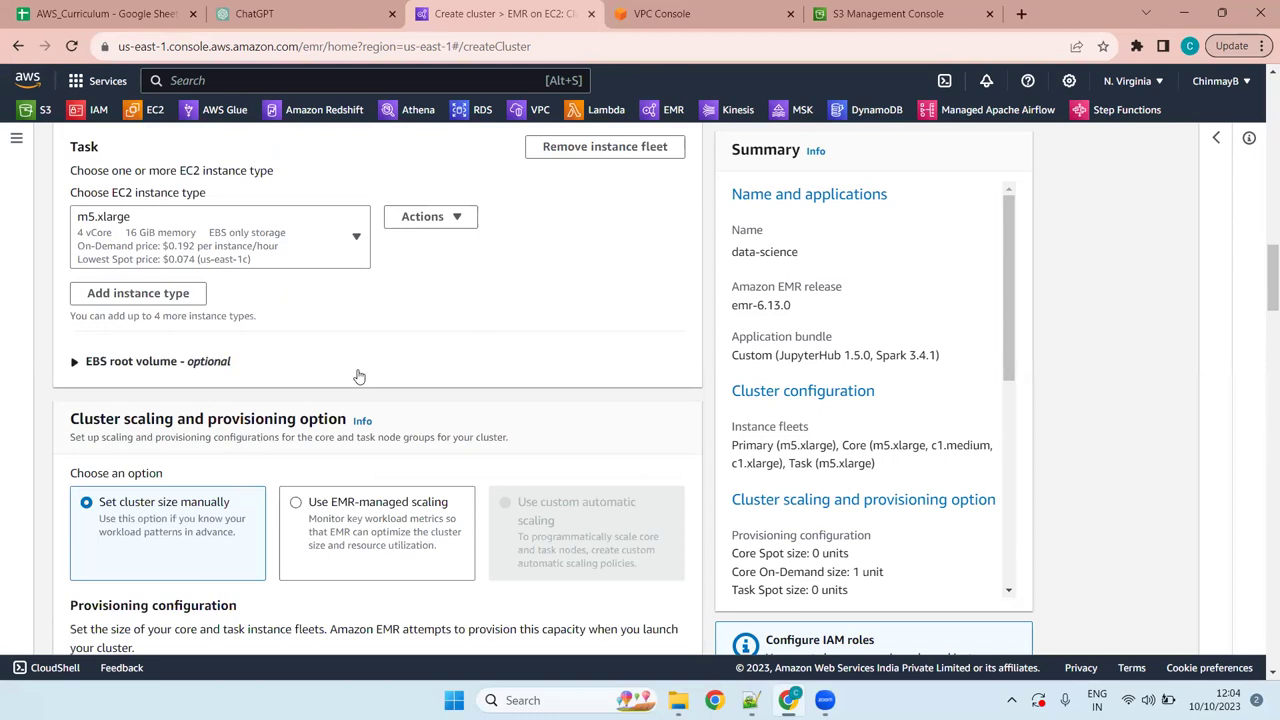
pyautogui.scroll(-4, 359, 375)
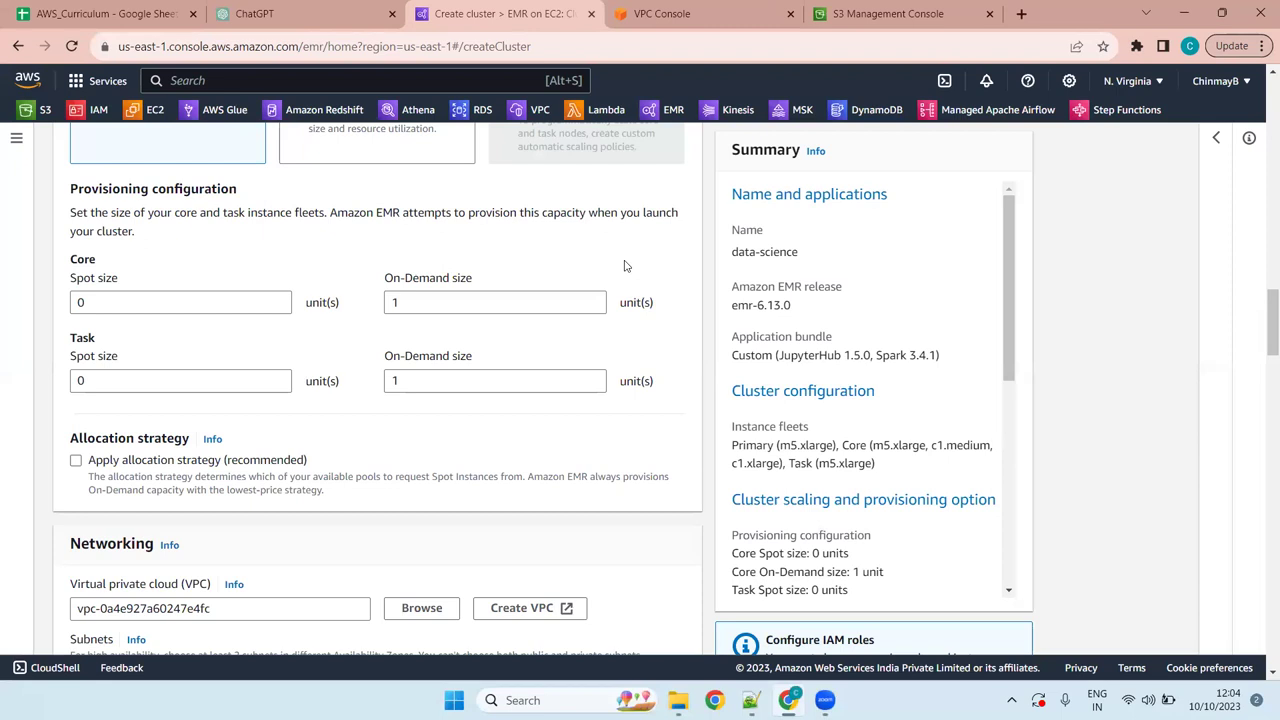
# - Examine how many more EC2 instance types can be added to the Primary, Core and Task fleets, highlighting the Core fleet's limit
pyautogui.scroll(4, 287, 248)
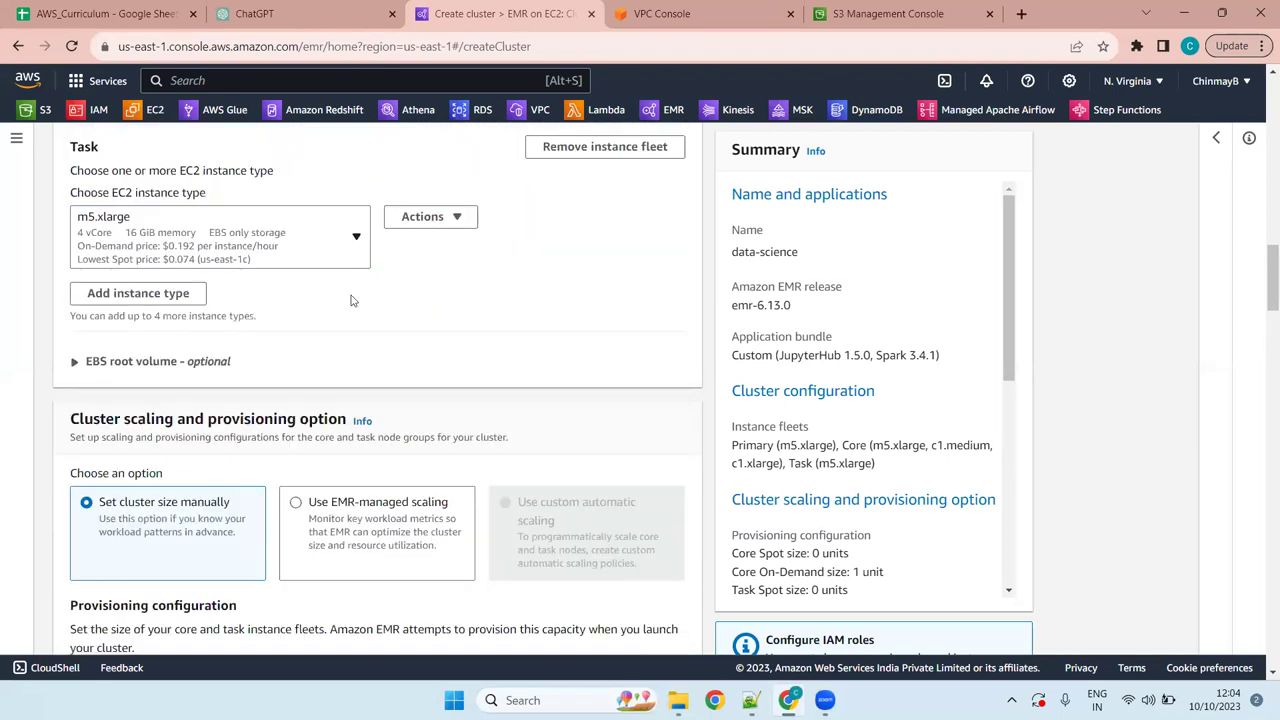
pyautogui.scroll(4, 418, 292)
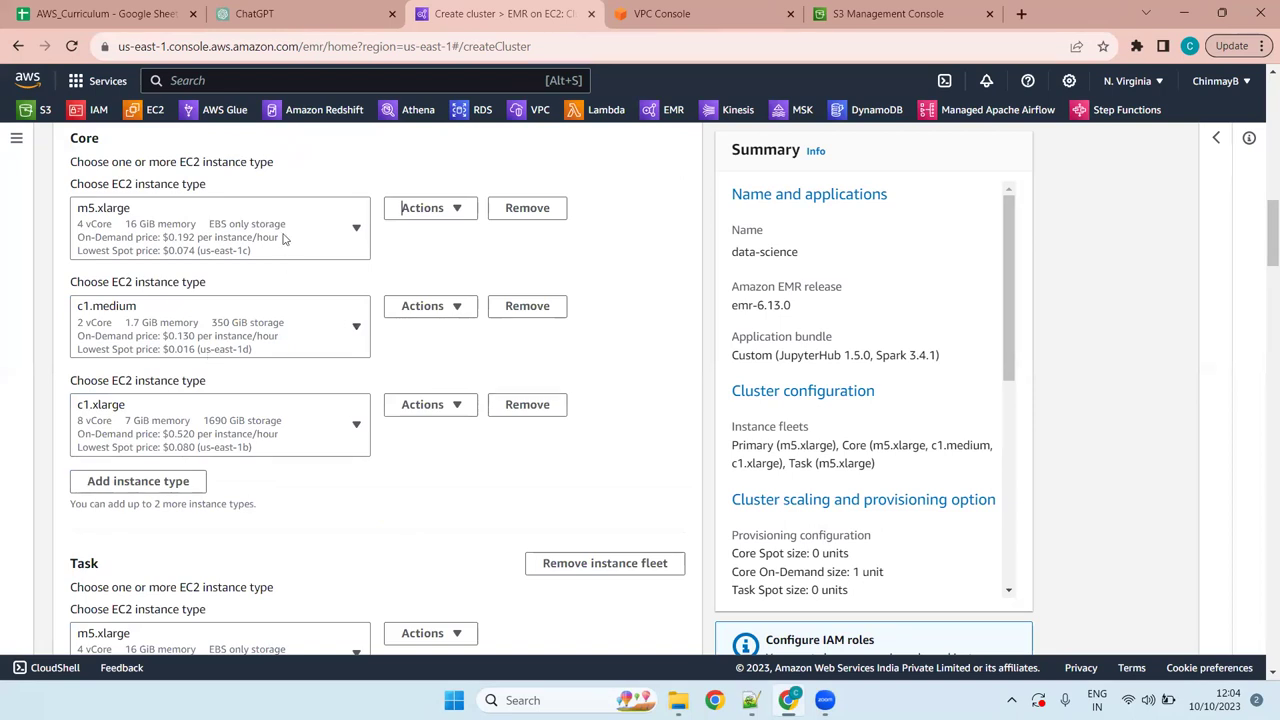
pyautogui.moveTo(142, 503); pyautogui.dragTo(262, 503)
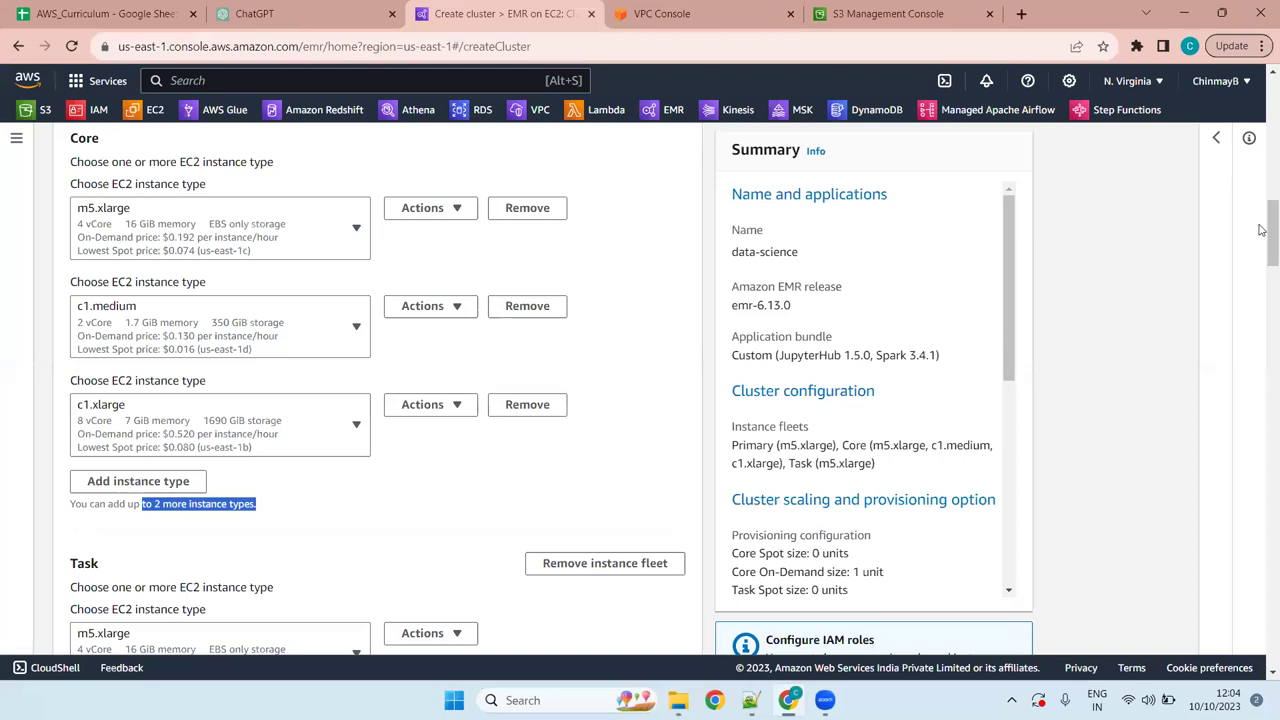
pyautogui.scroll(3, 1262, 215)
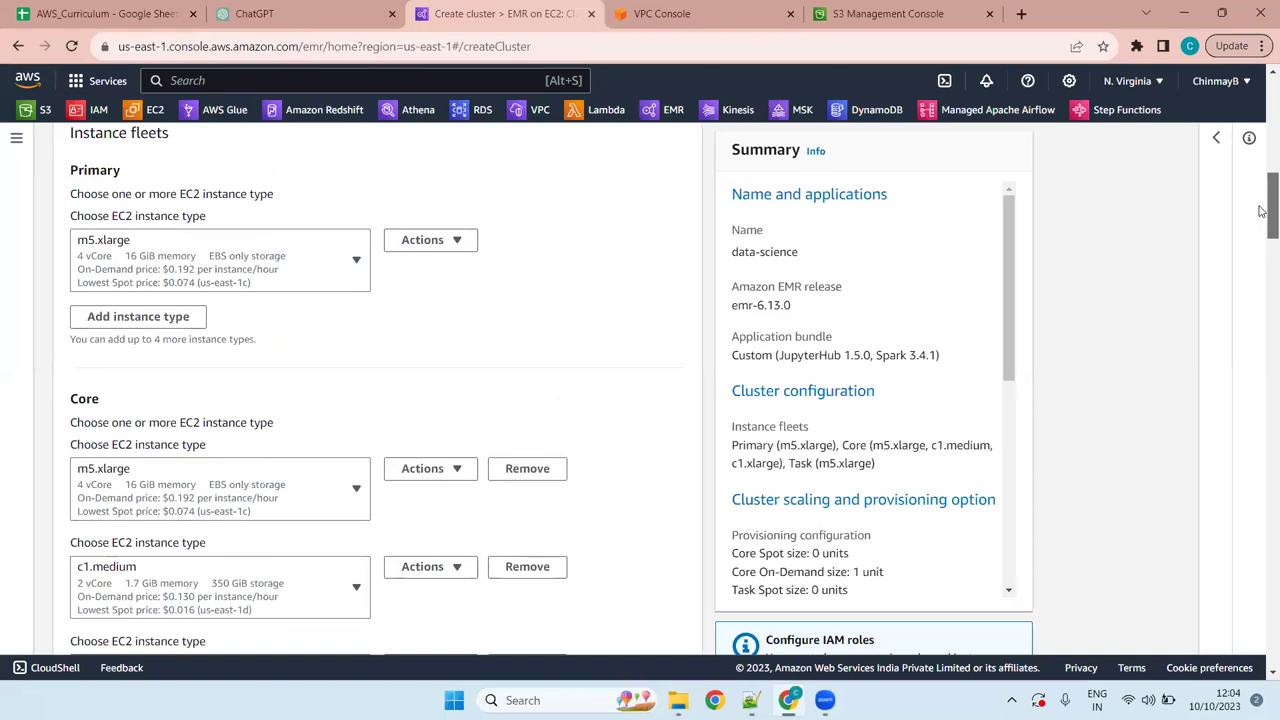
pyautogui.scroll(1, 1262, 210)
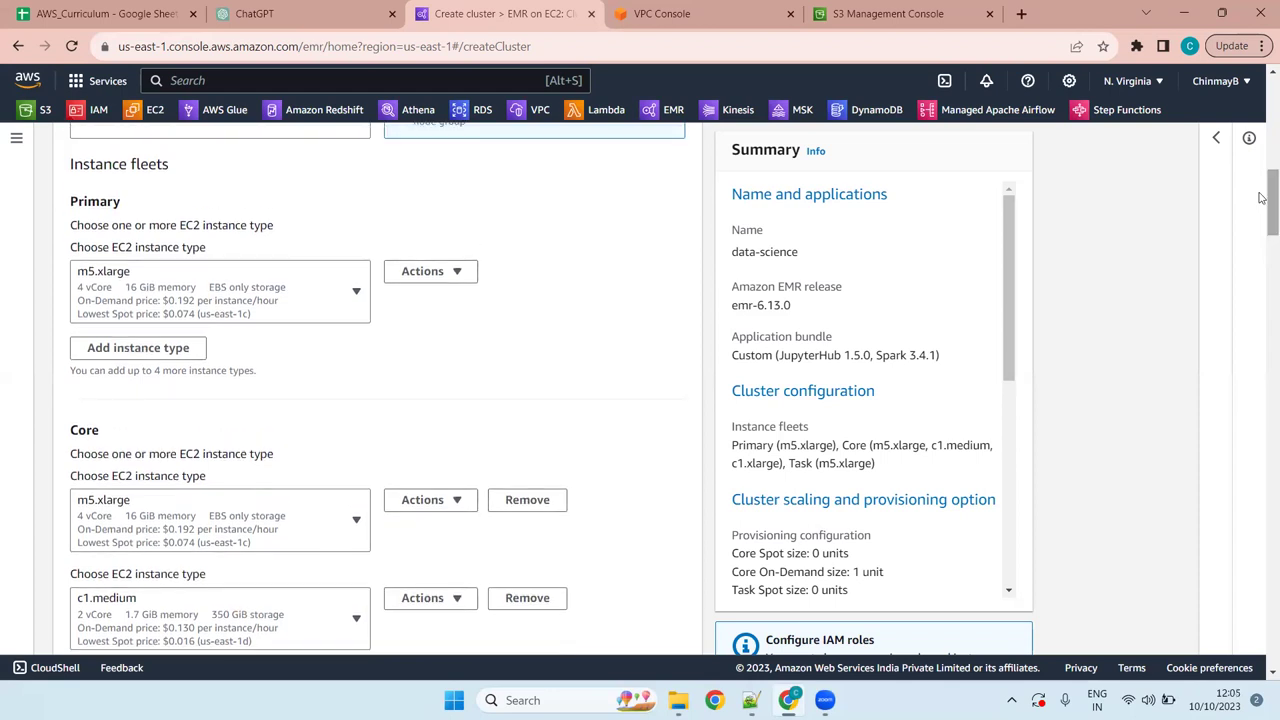
pyautogui.scroll(-1, 1262, 200)
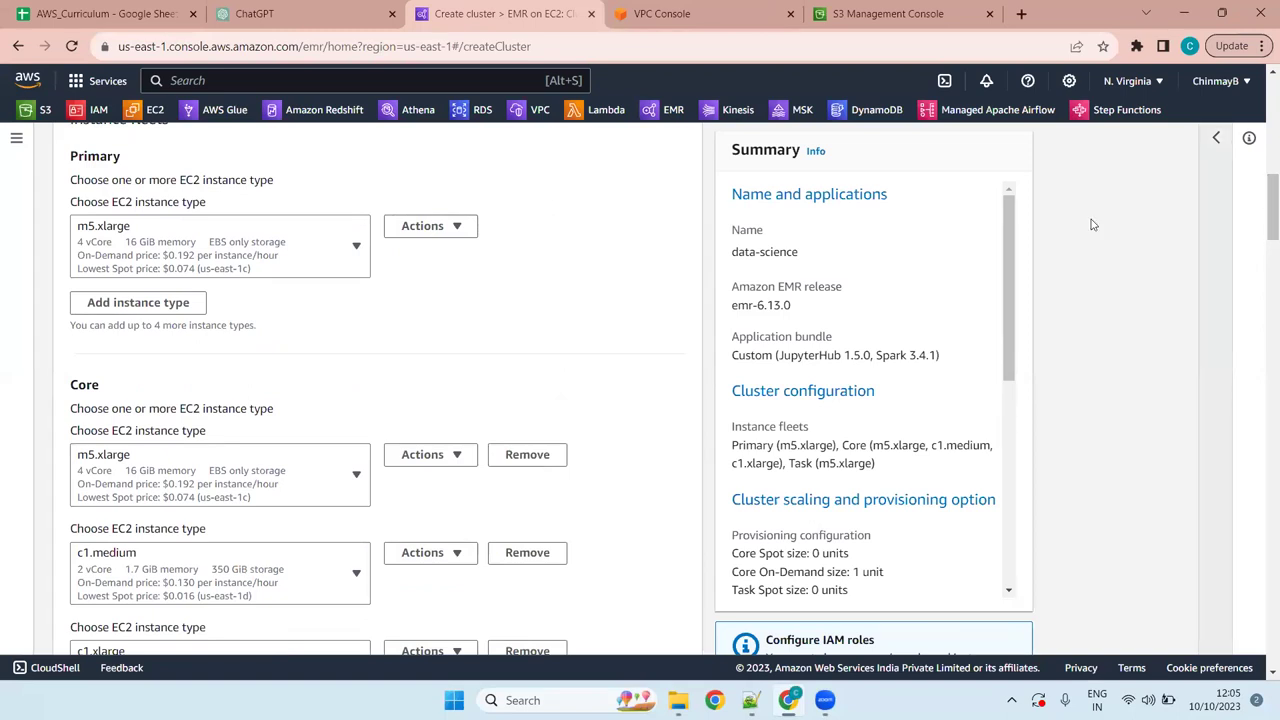
pyautogui.scroll(-5, 414, 351)
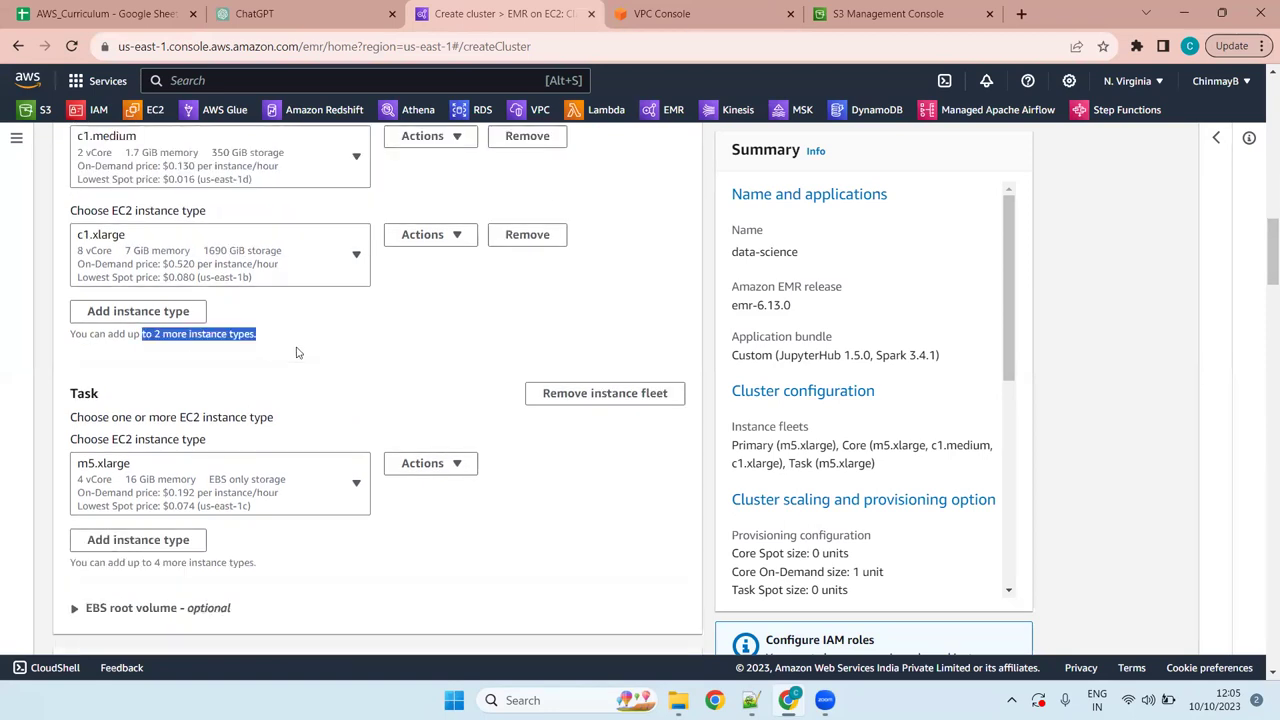
# - Switch the cluster configuration from instance fleets to instance groups
pyautogui.click(279, 375)
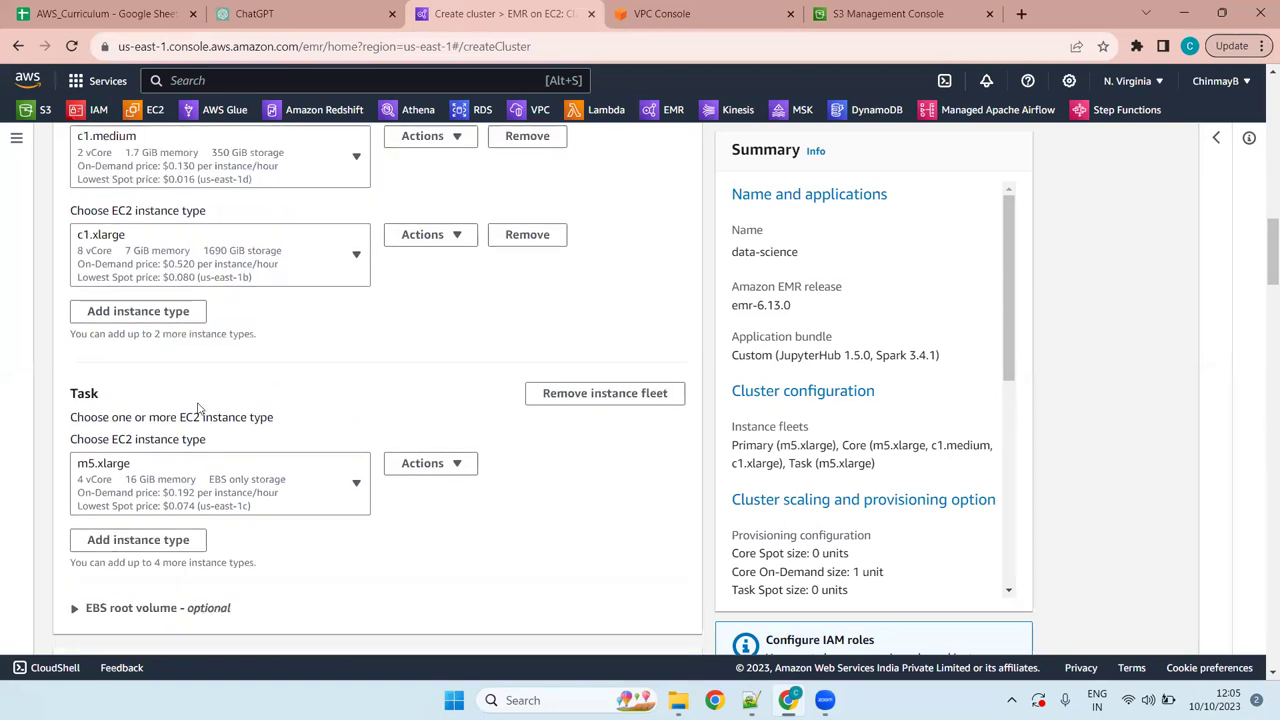
pyautogui.scroll(10, 406, 380)
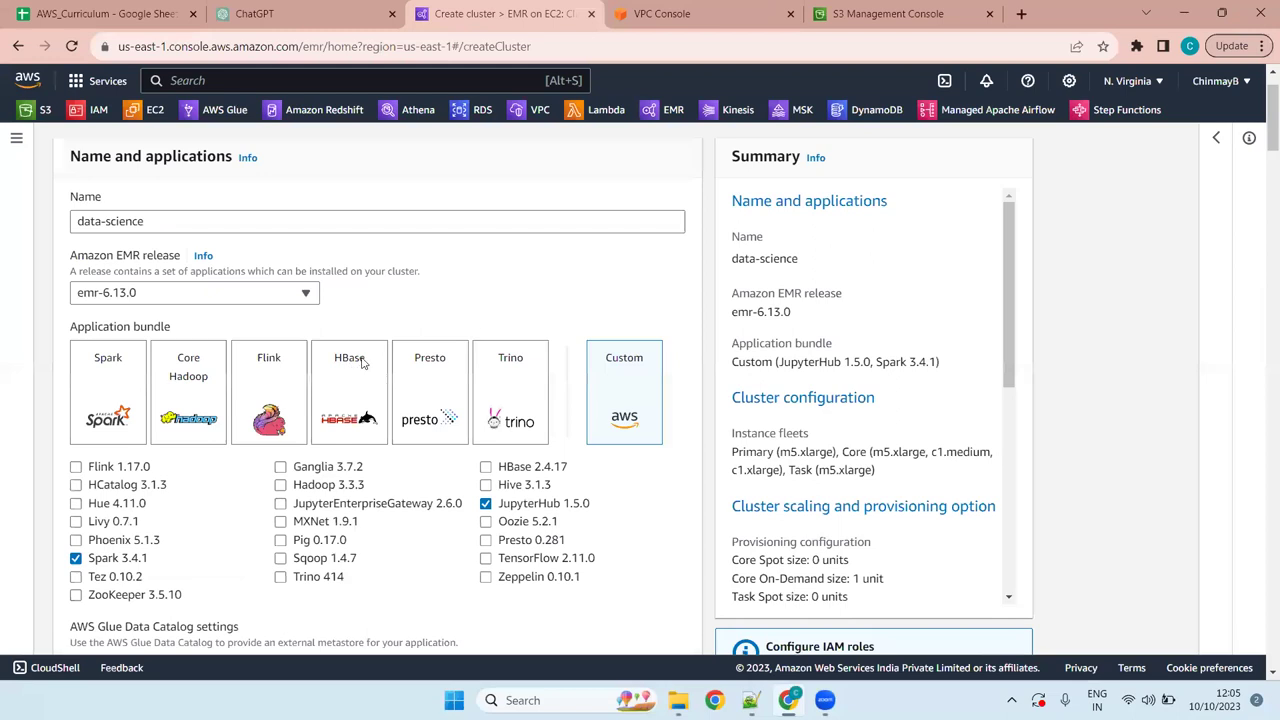
pyautogui.scroll(-5, 360, 360)
pyautogui.scroll(4, 362, 362)
pyautogui.scroll(-8, 268, 323)
pyautogui.scroll(4, 268, 323)
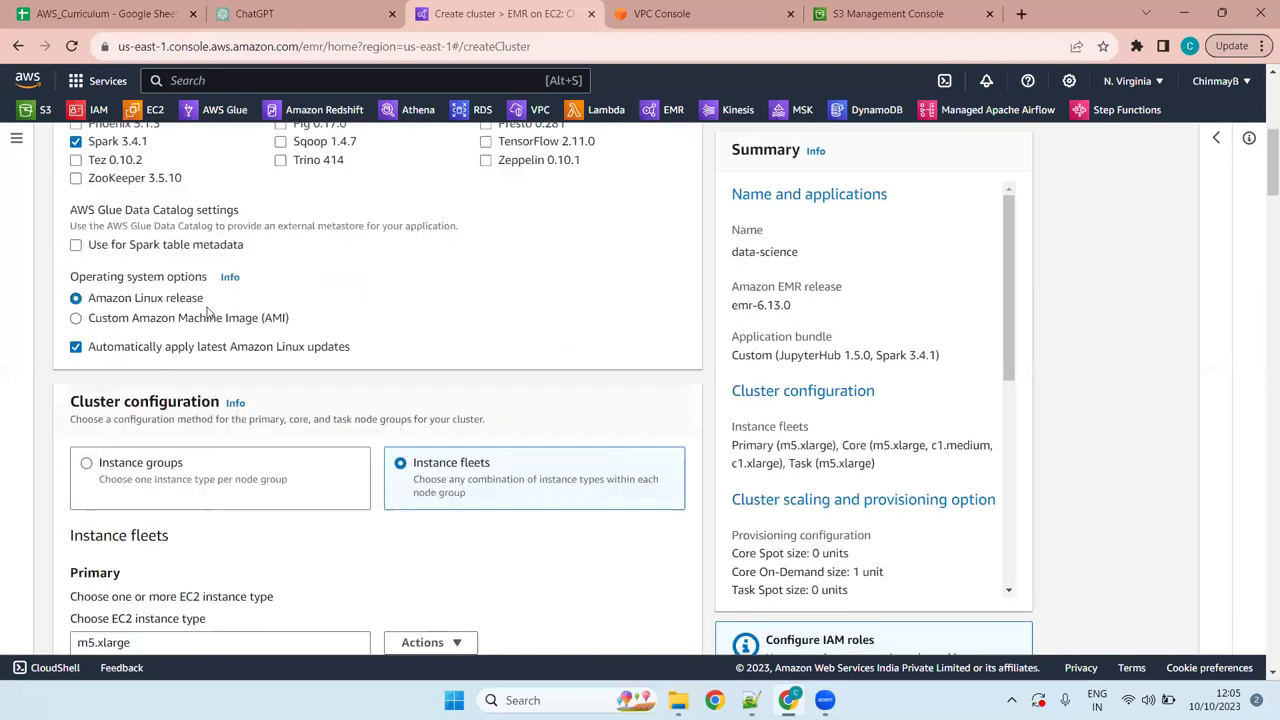
pyautogui.click(181, 461)
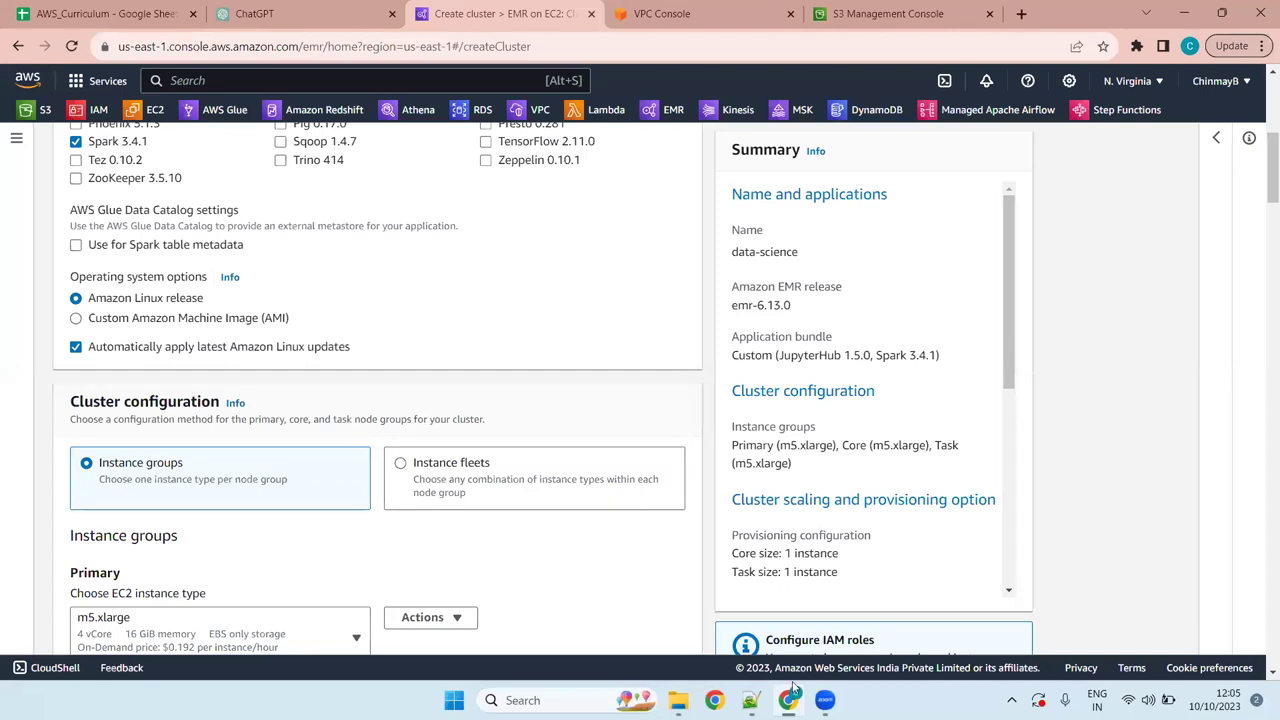
# - In the Syallabus_Coverage.txt notes in Notepad++, add "-One instance type for each node group" under Instance Groups
pyautogui.click(750, 700)
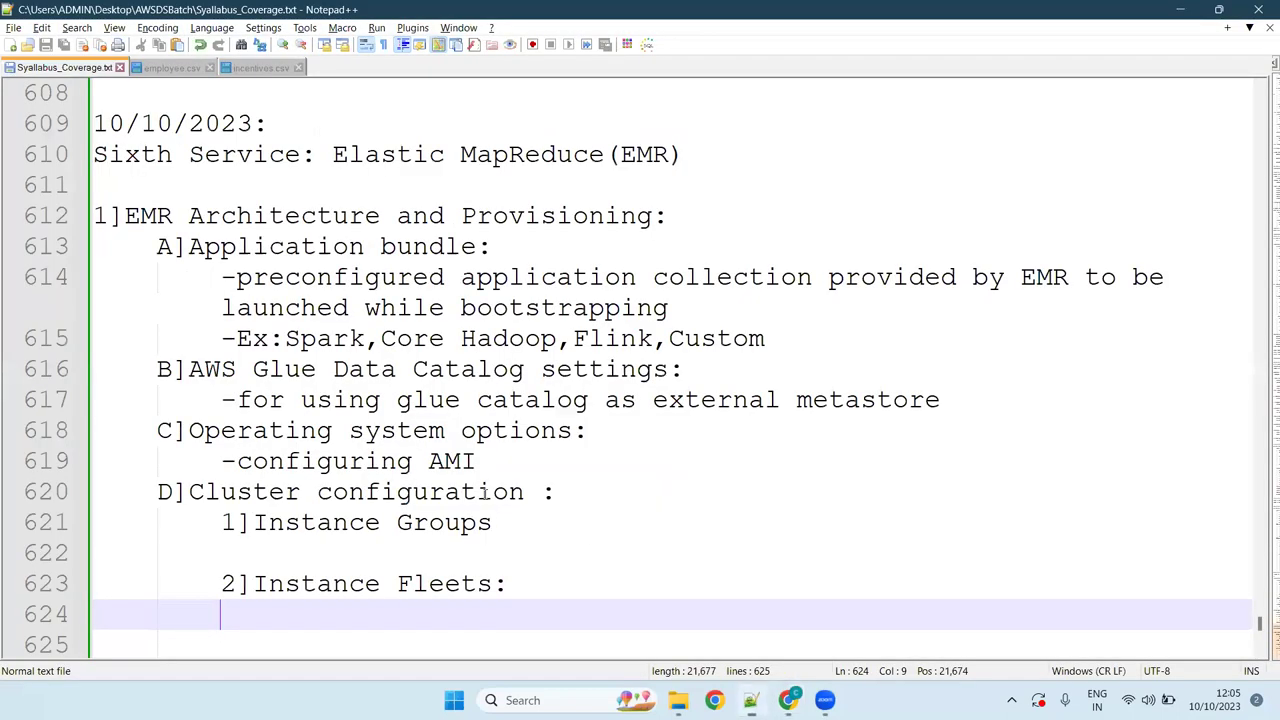
pyautogui.click(334, 552)
pyautogui.press('Tab')
pyautogui.write('-')
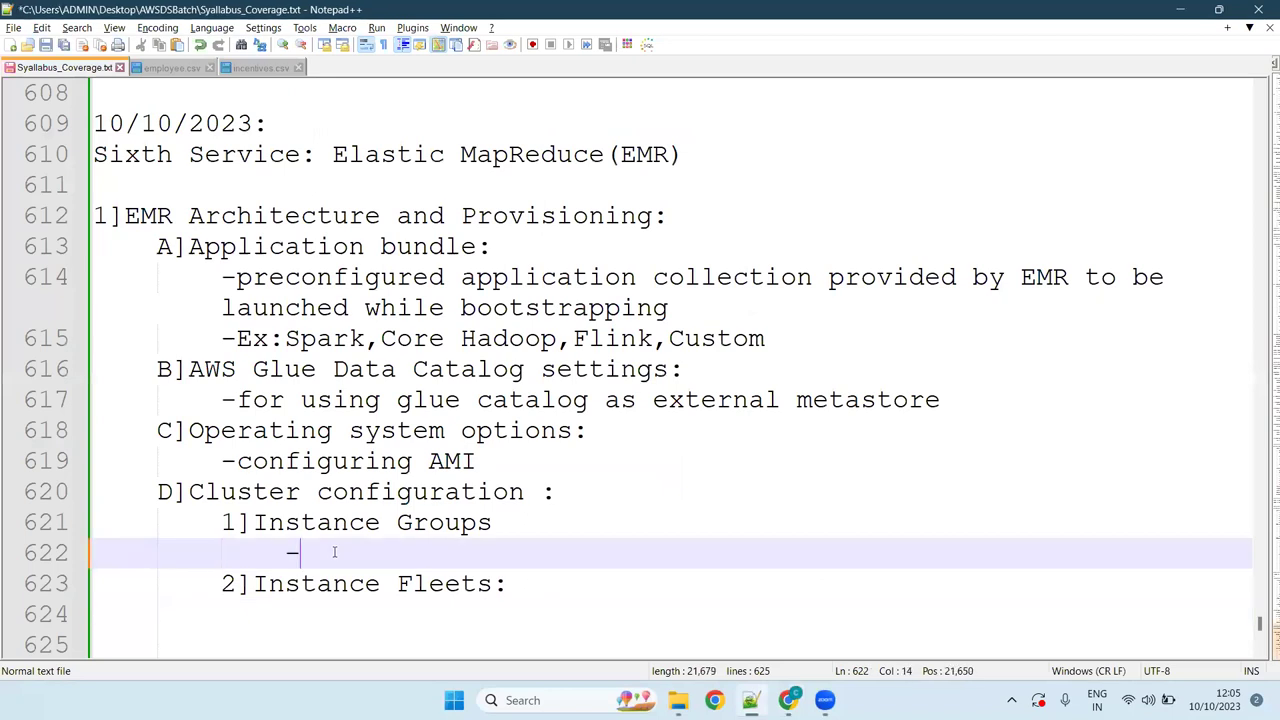
pyautogui.hotkey('ctrl', 's')
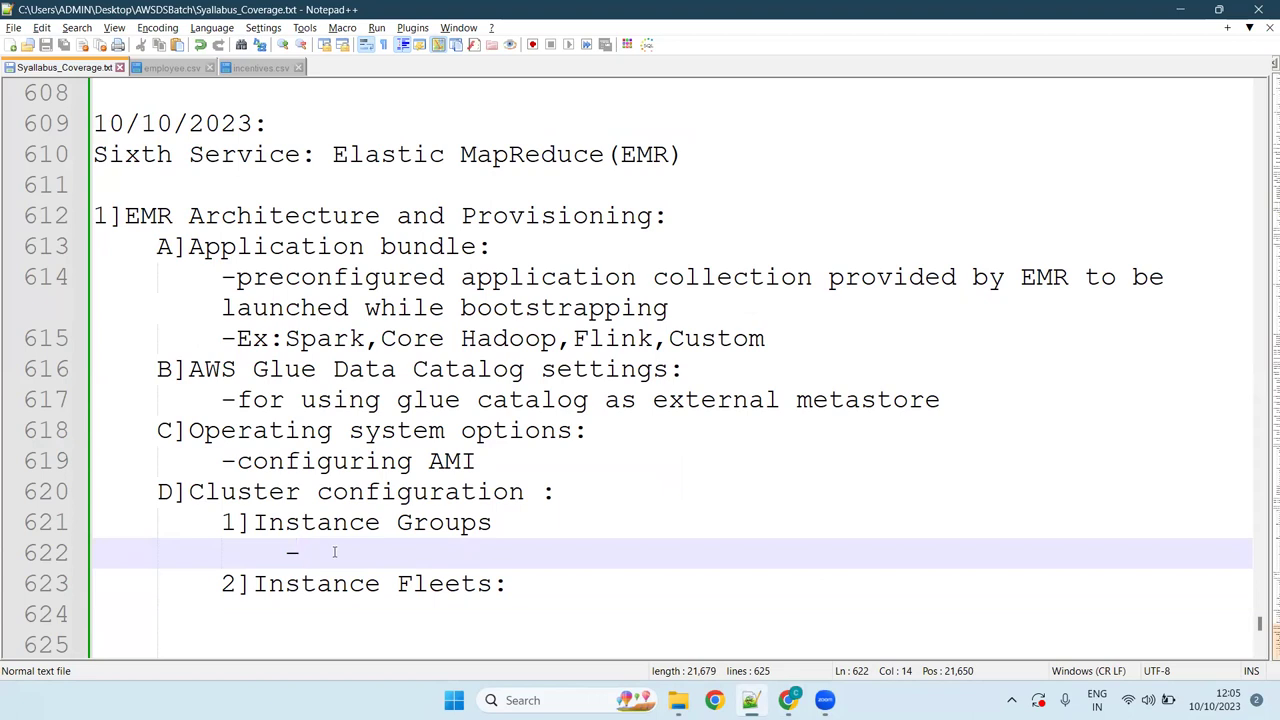
pyautogui.write('Onc')
pyautogui.press('BackSpace')
pyautogui.write('e instance')
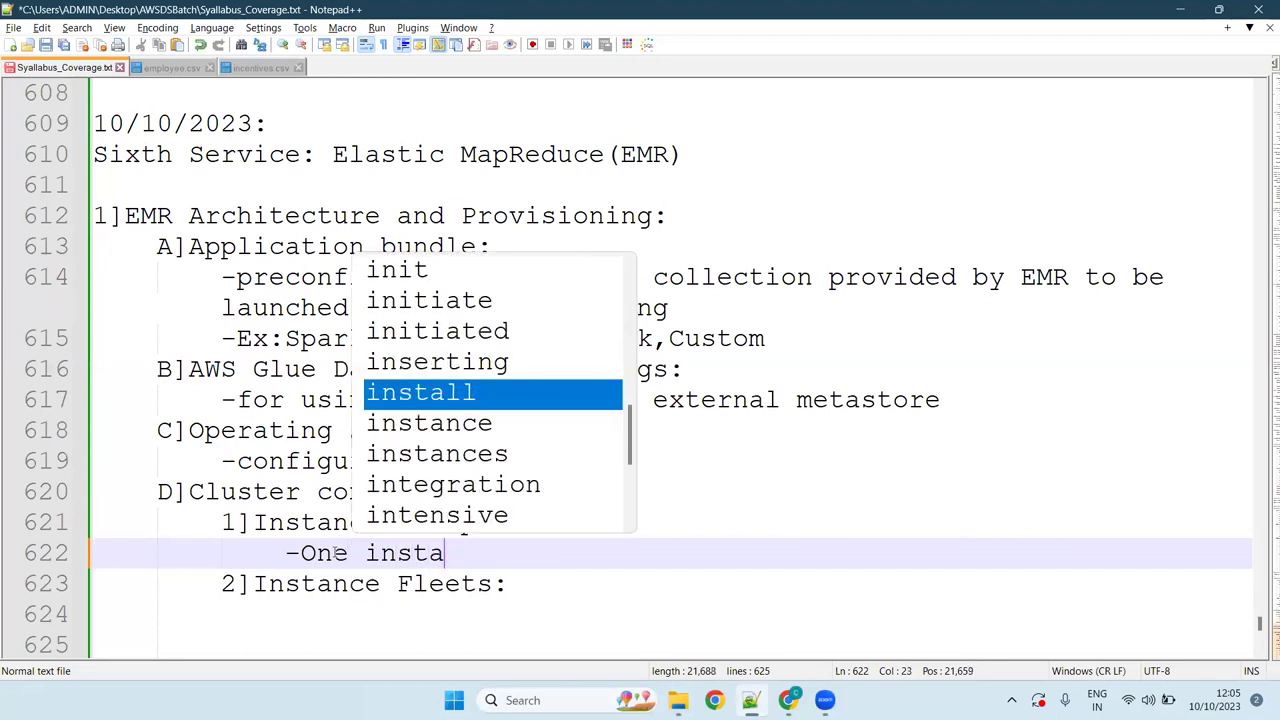
pyautogui.write('e ')
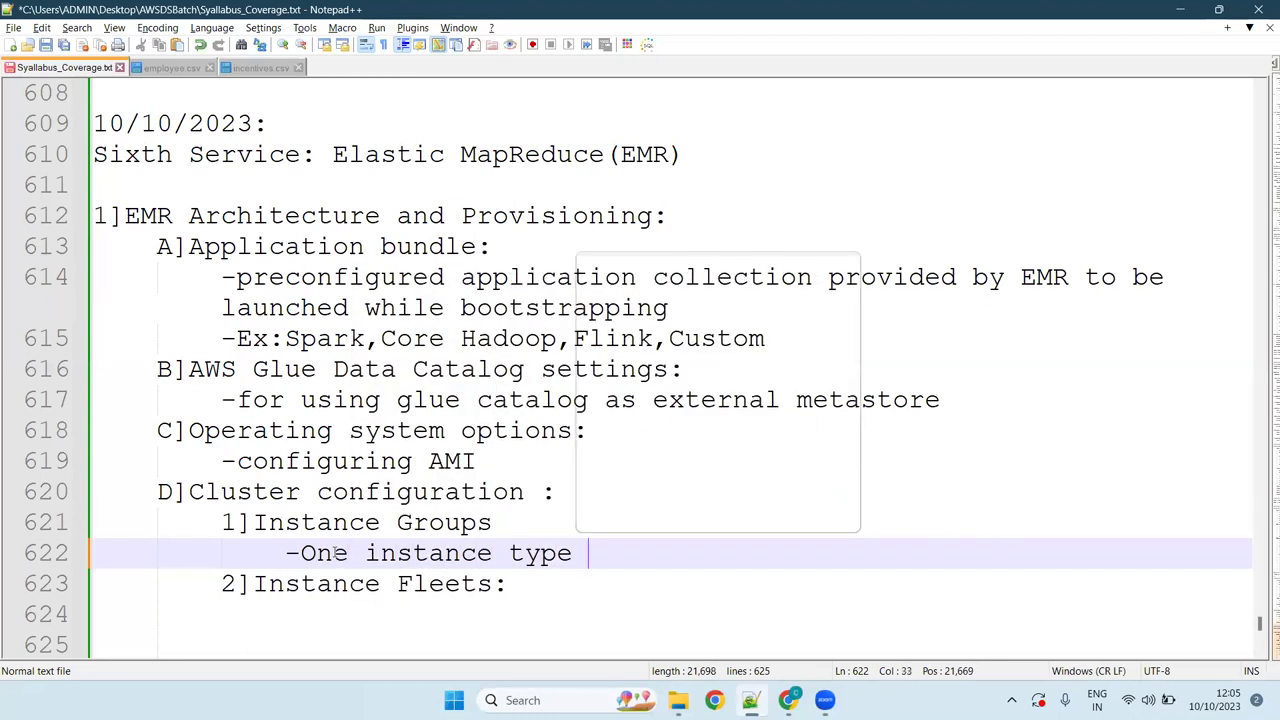
pyautogui.write('for each n')
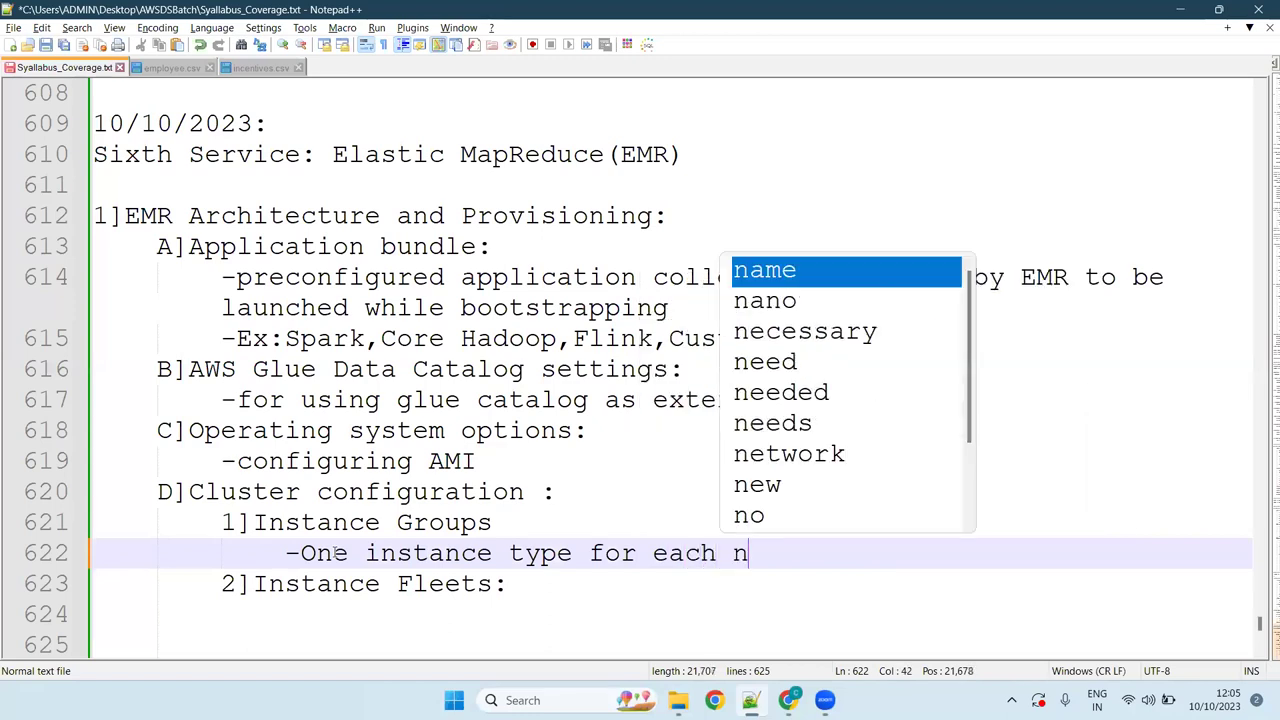
pyautogui.write('ode group ')
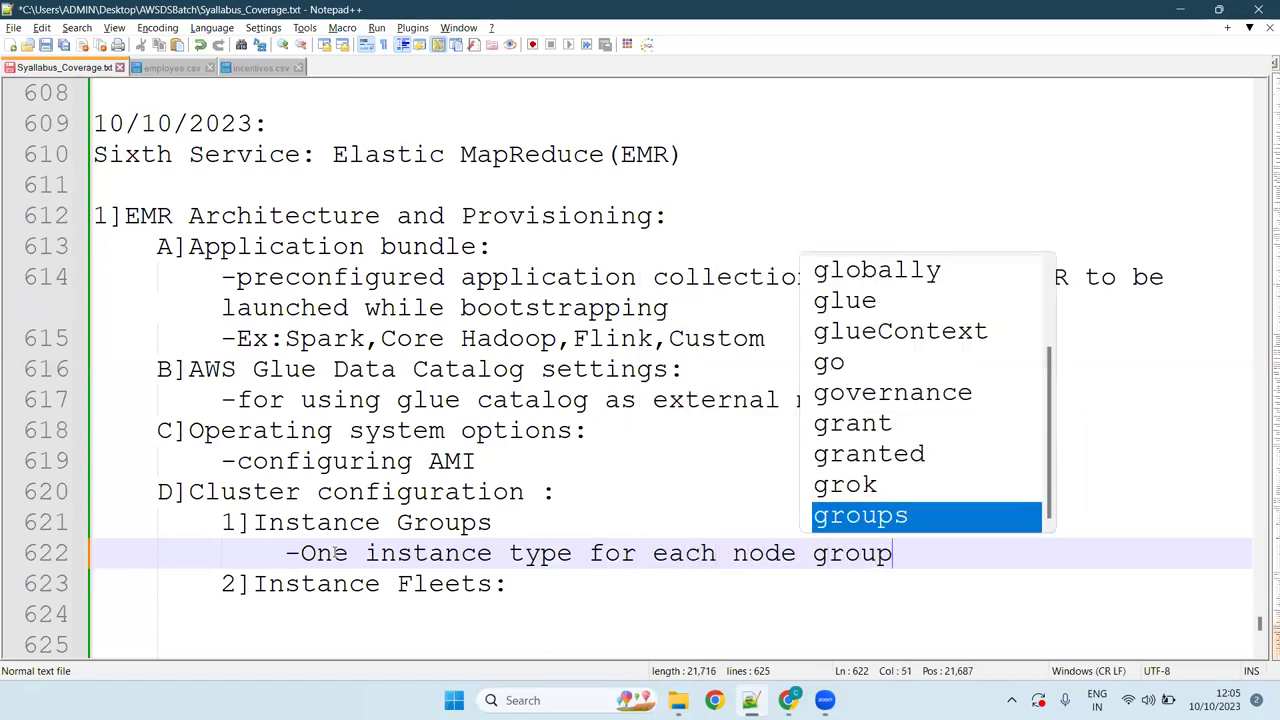
# - Append the parenthetical "( like primary,core etc)" to the Instance Groups note, leaving no blank line after it
pyautogui.write('(')
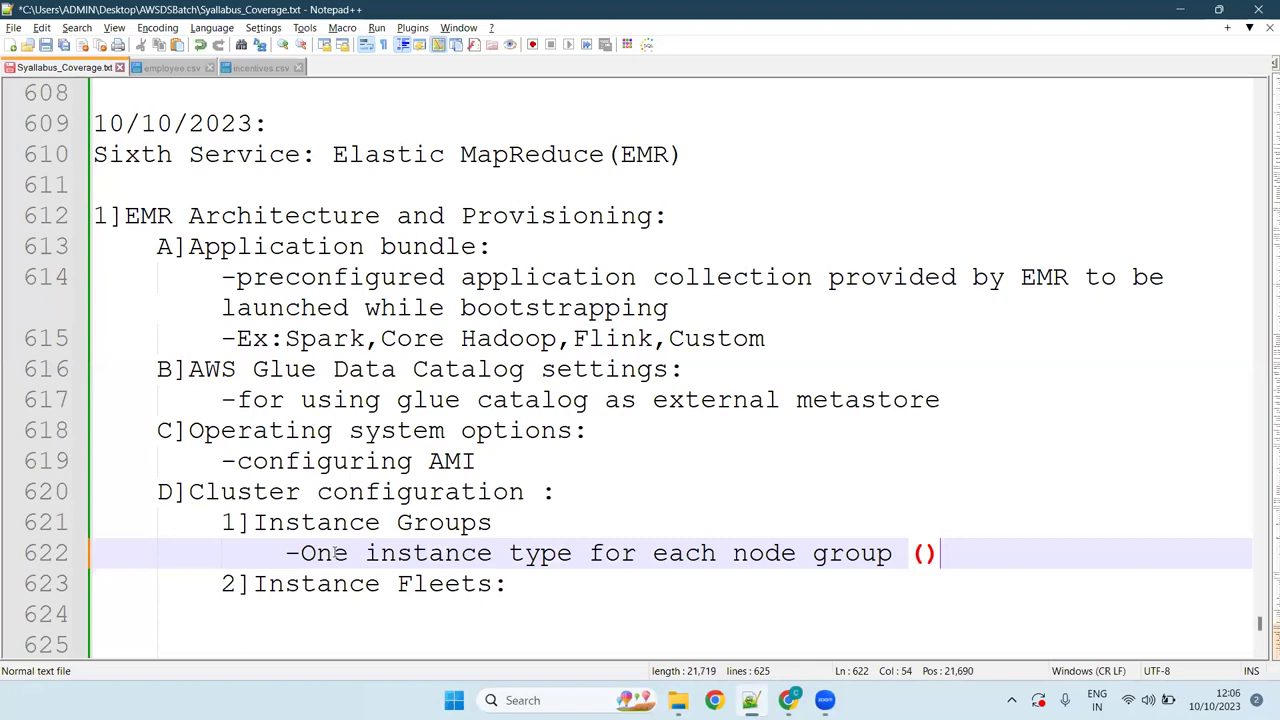
pyautogui.press('Left')
pyautogui.press('BackSpace')
pyautogui.press('Right')
pyautogui.write('like pr')
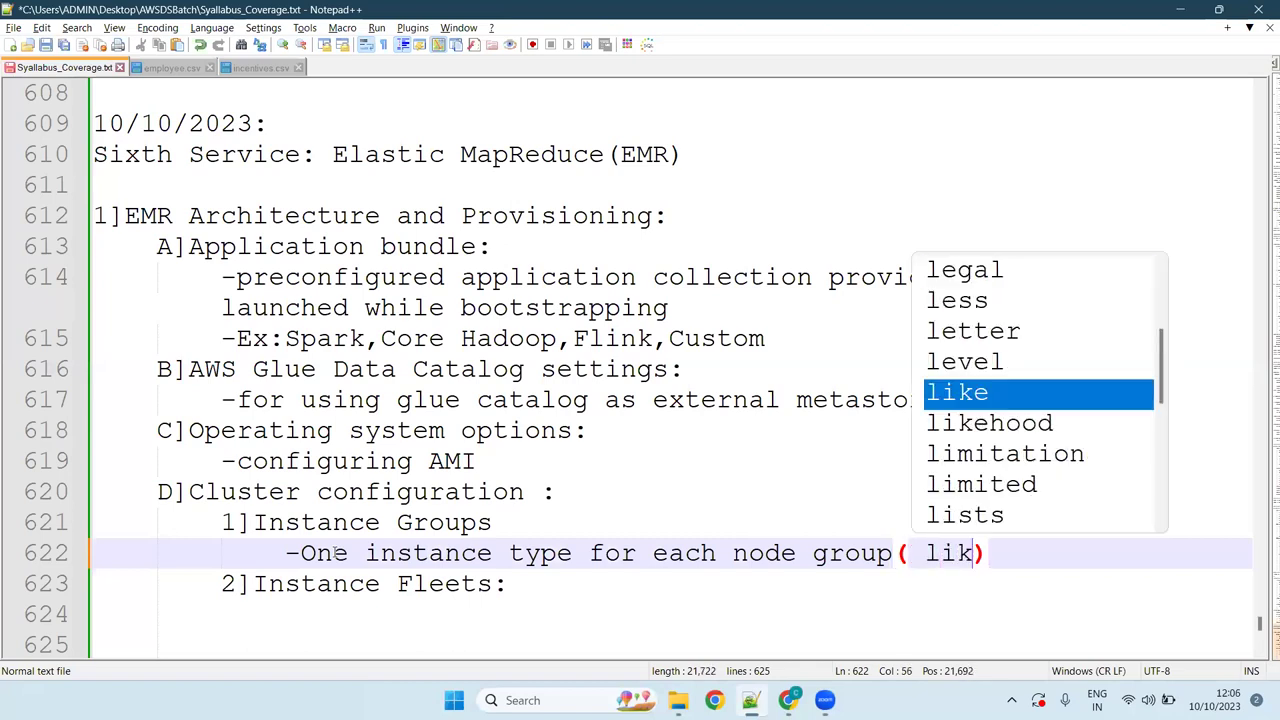
pyautogui.write('imary,')
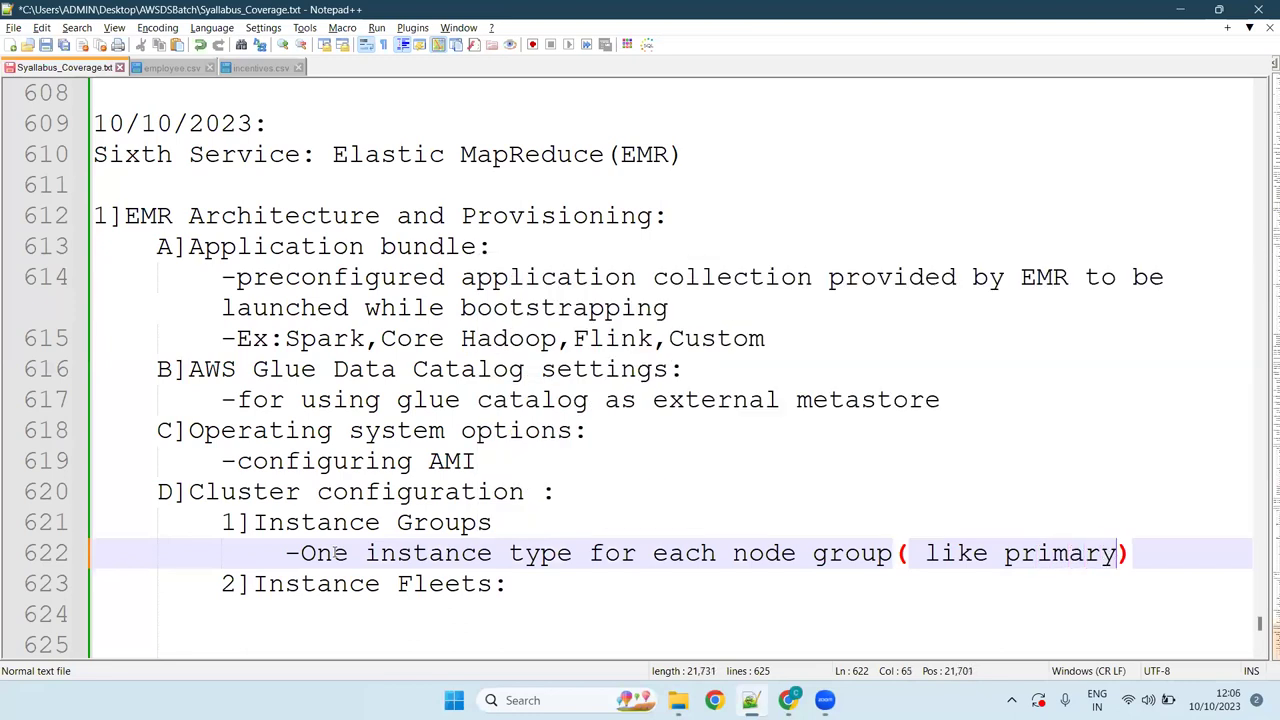
pyautogui.write('core e')
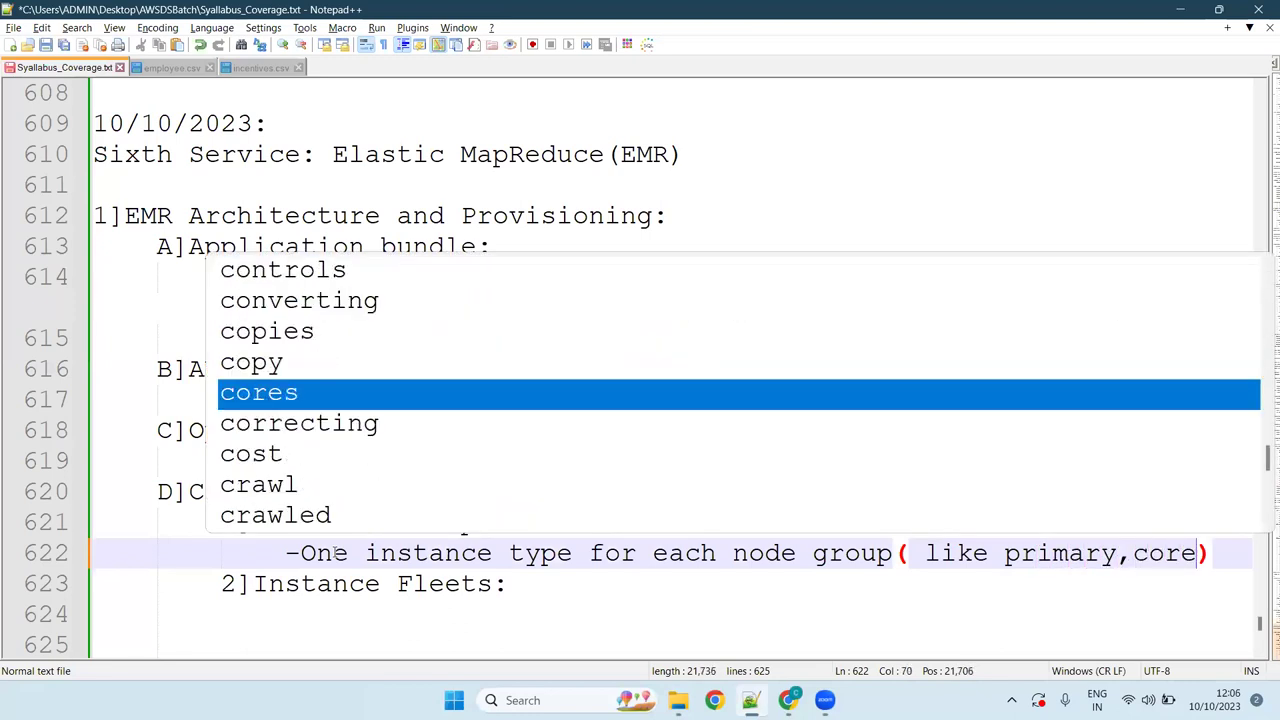
pyautogui.write('tc')
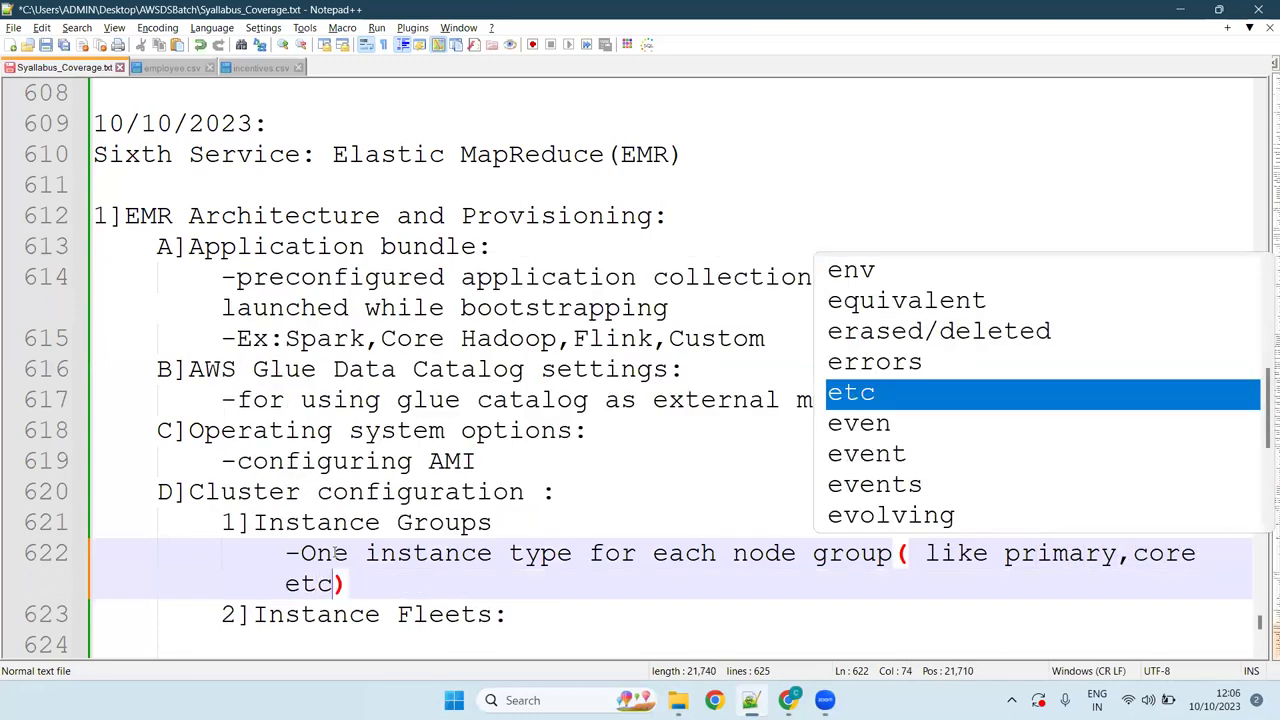
pyautogui.press('Right')
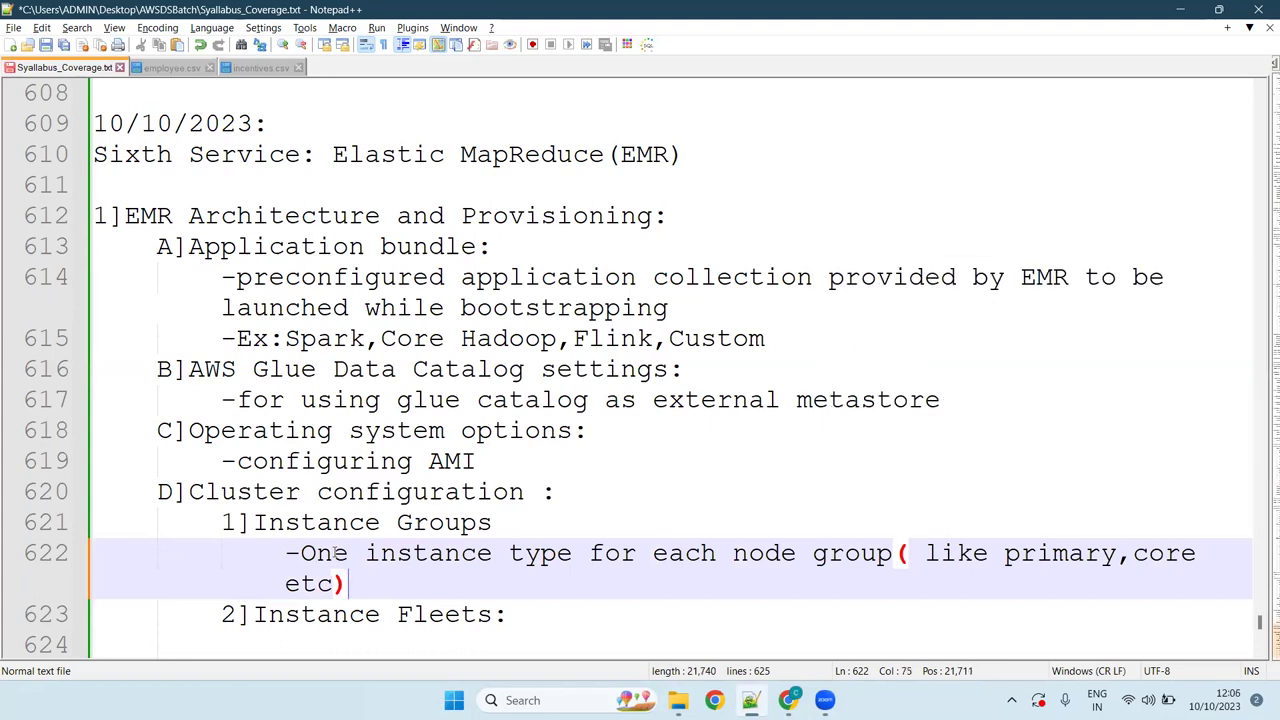
pyautogui.press('Return')
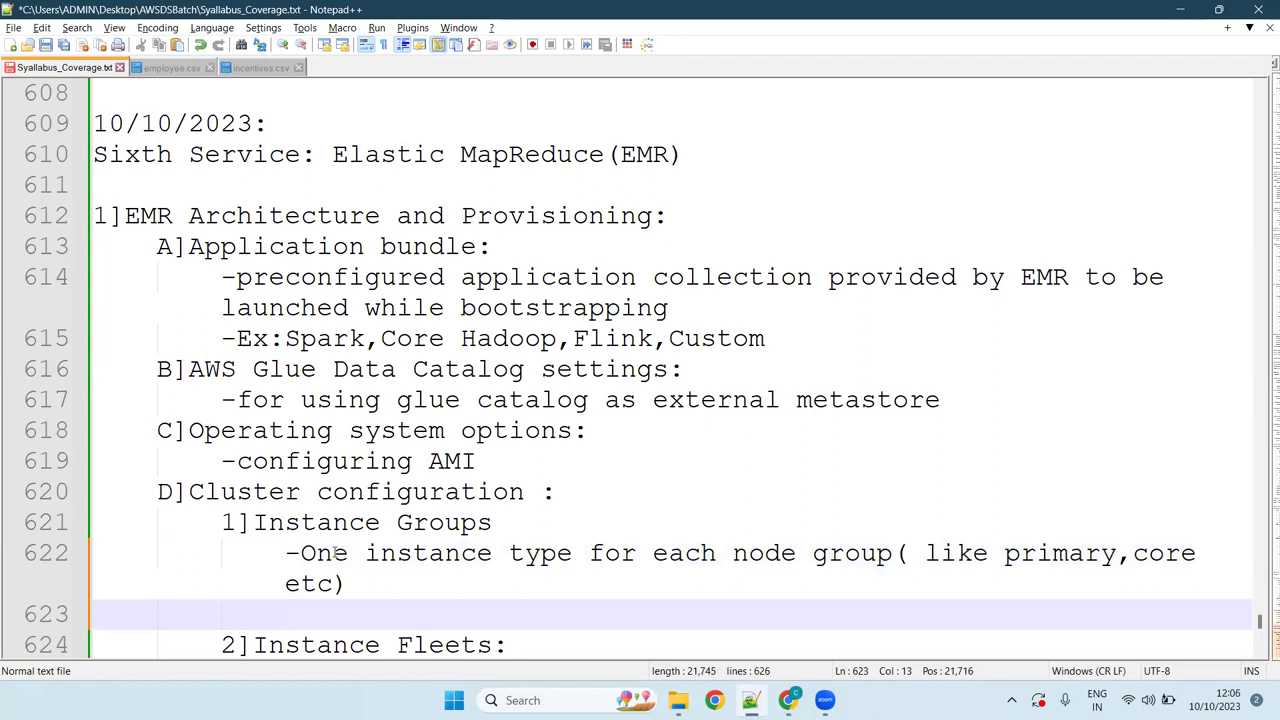
pyautogui.press('BackSpace')
pyautogui.press('BackSpace')
pyautogui.press('BackSpace')
pyautogui.press('BackSpace')
# - Add the indented note "-multiple instance types can be chosen for each node group" under Instance Fleets
pyautogui.press('Down')
pyautogui.press('Down')
pyautogui.press('Tab')
pyautogui.write('-')
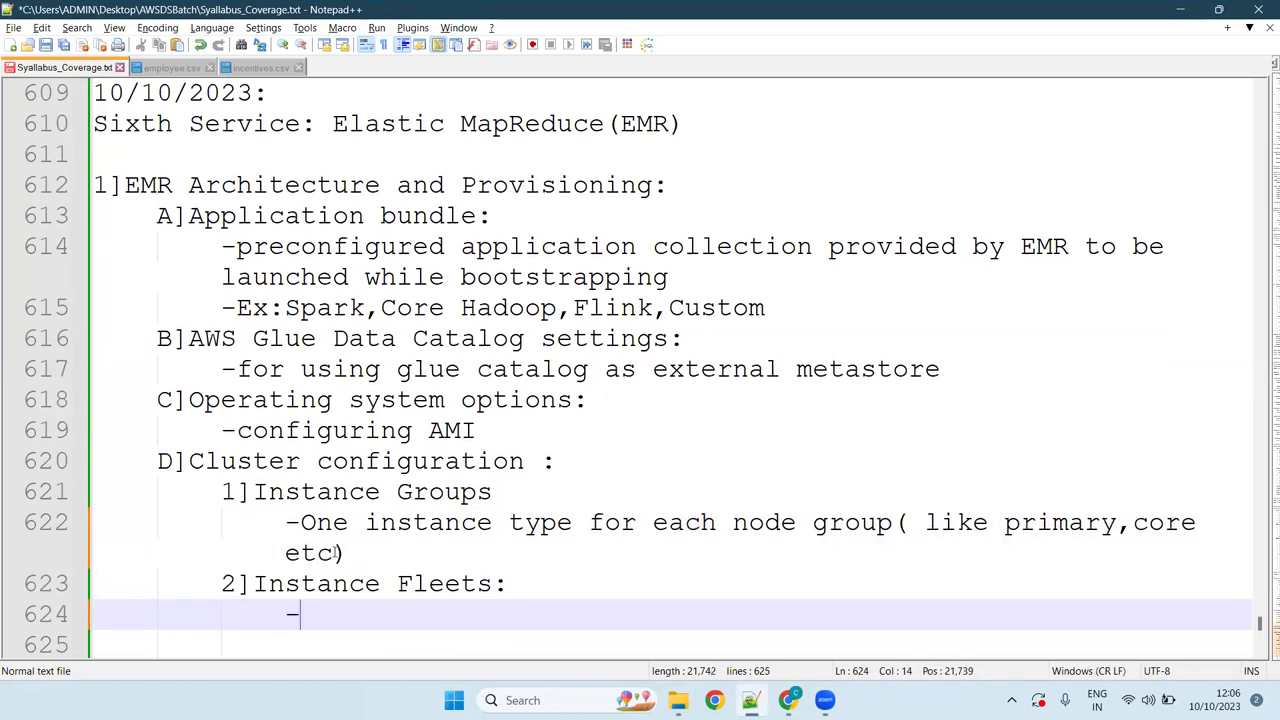
pyautogui.moveTo(1216, 8)
pyautogui.write('multip')
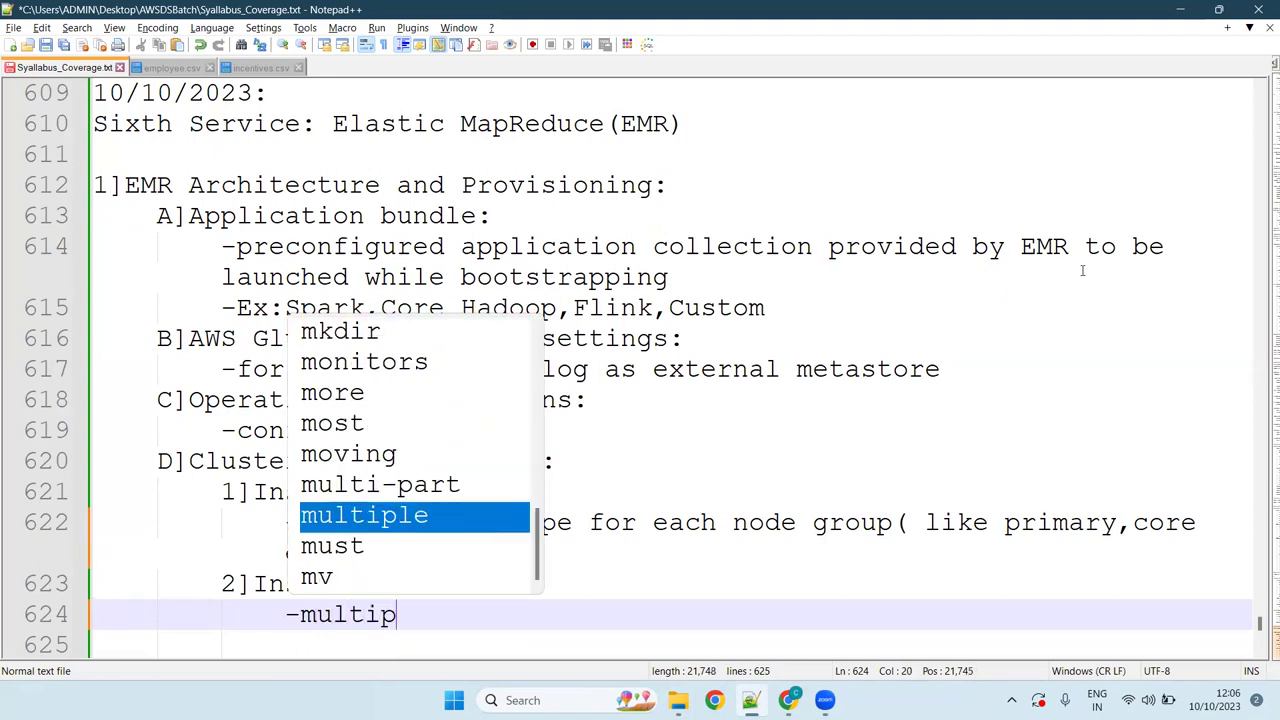
pyautogui.write('le insta')
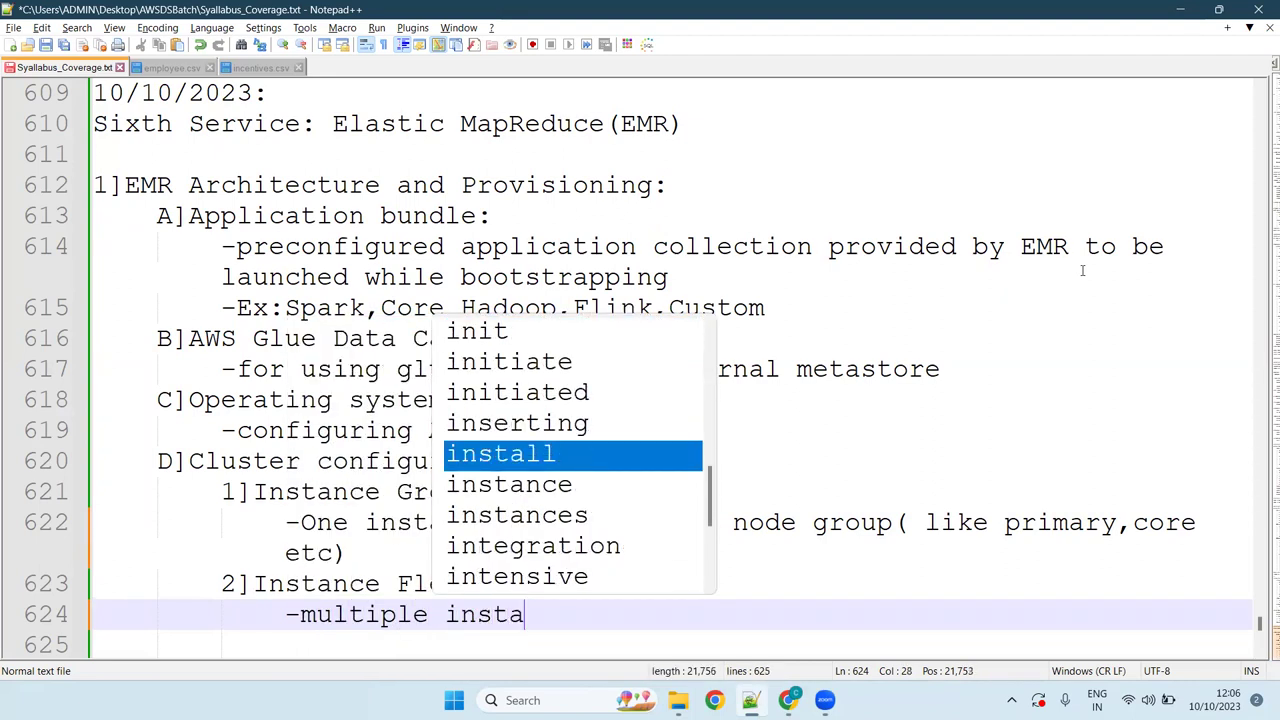
pyautogui.write('nce type')
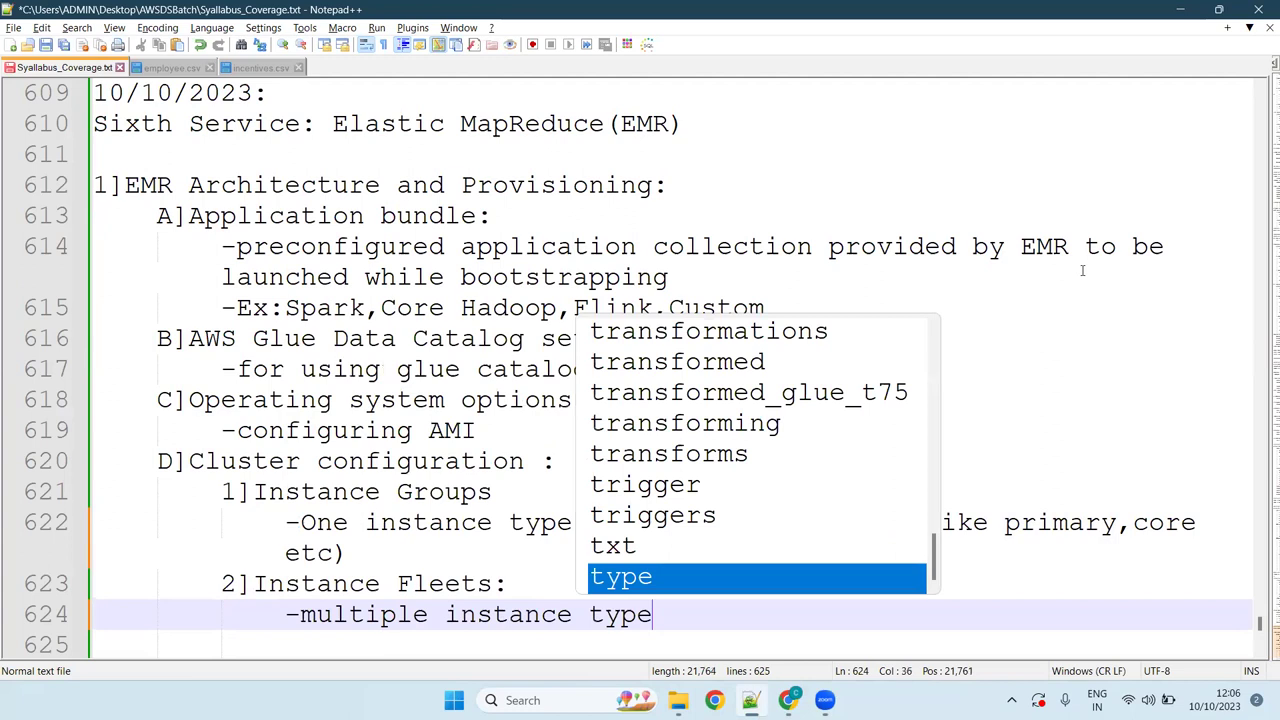
pyautogui.write('s can be ch')
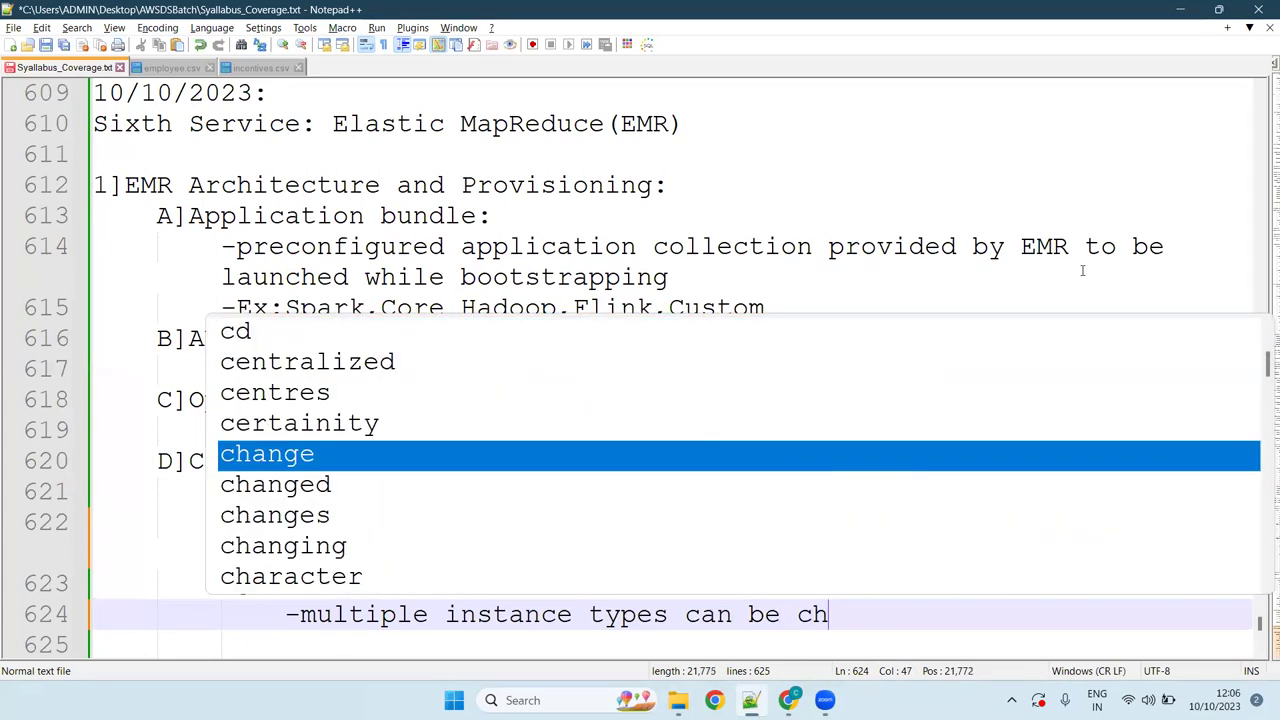
pyautogui.write('osen of')
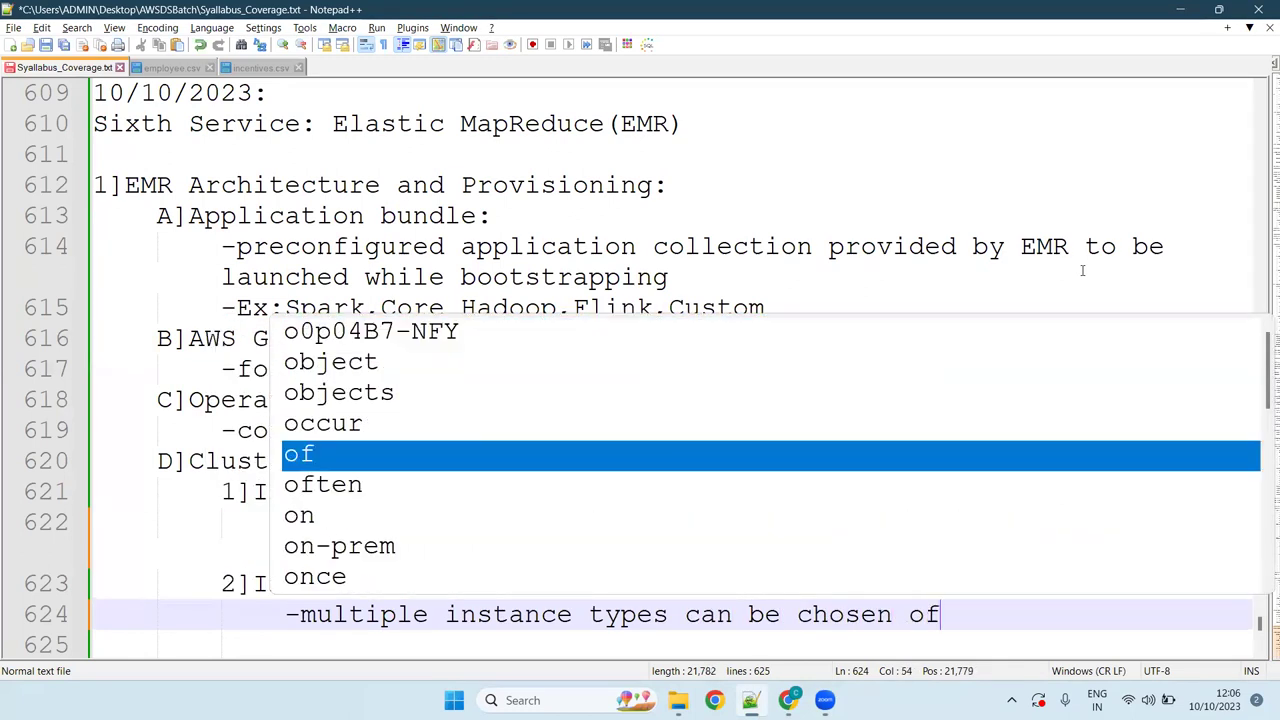
pyautogui.press('BackSpace')
pyautogui.press('BackSpace')
pyautogui.write('for ')
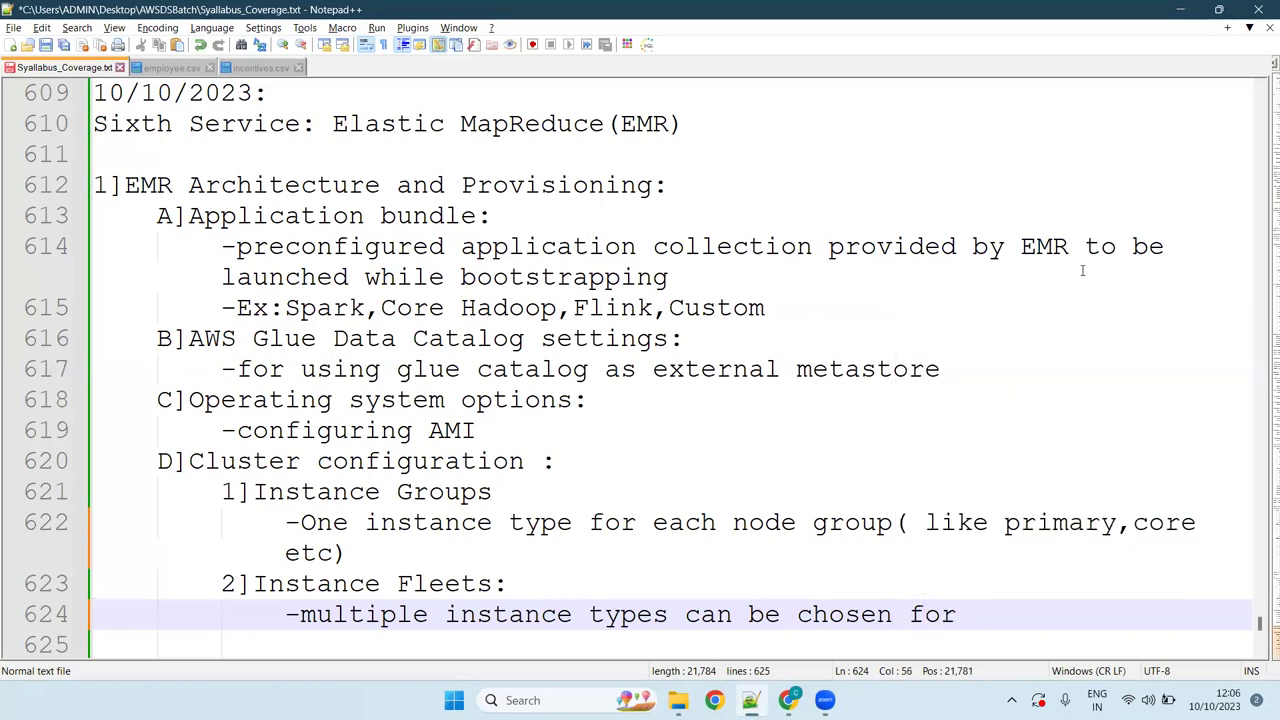
pyautogui.write('each node ')
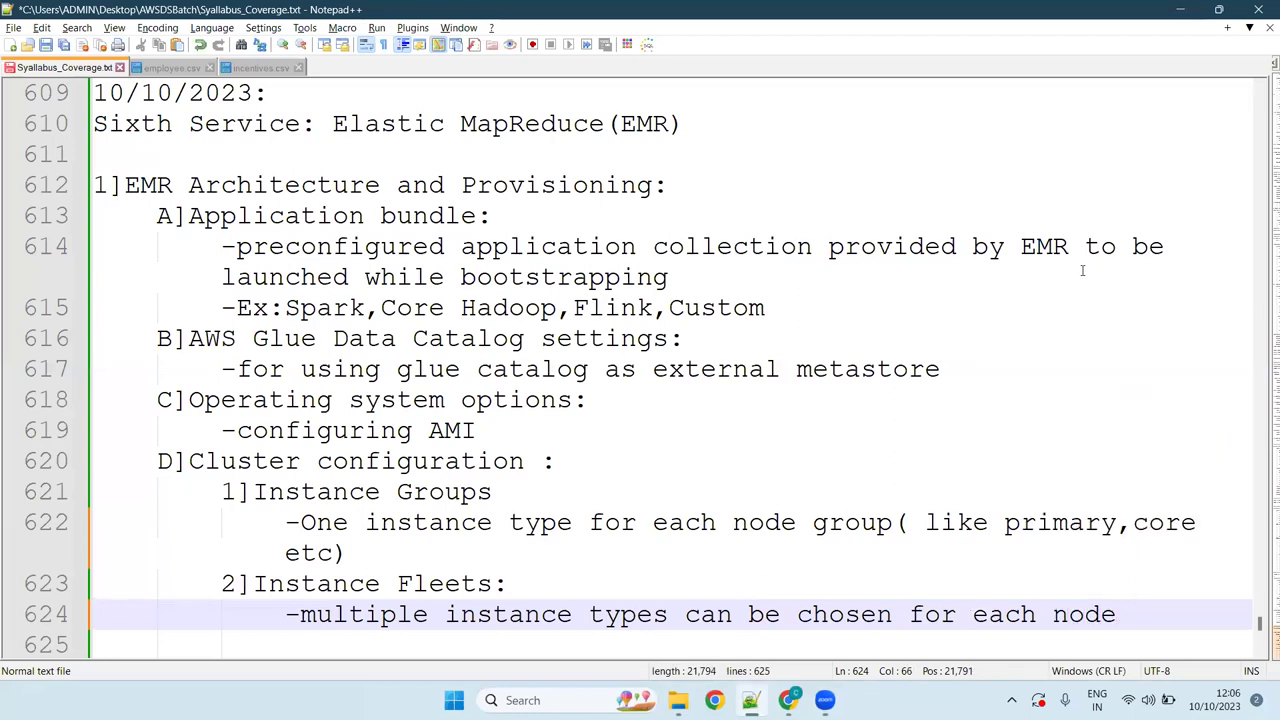
pyautogui.write('group')
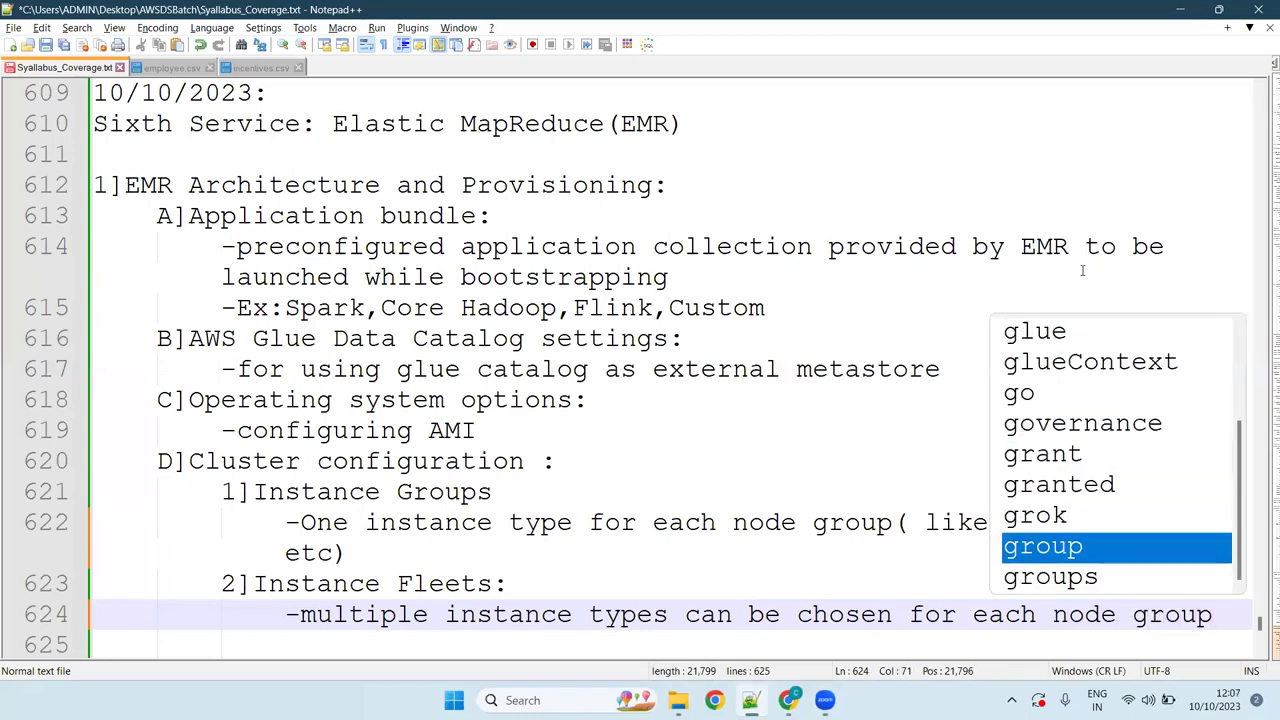
pyautogui.press('Escape')
# - Start a second Instance Fleets note with "-maximum" on a new line
pyautogui.press('Return')
pyautogui.write('-')
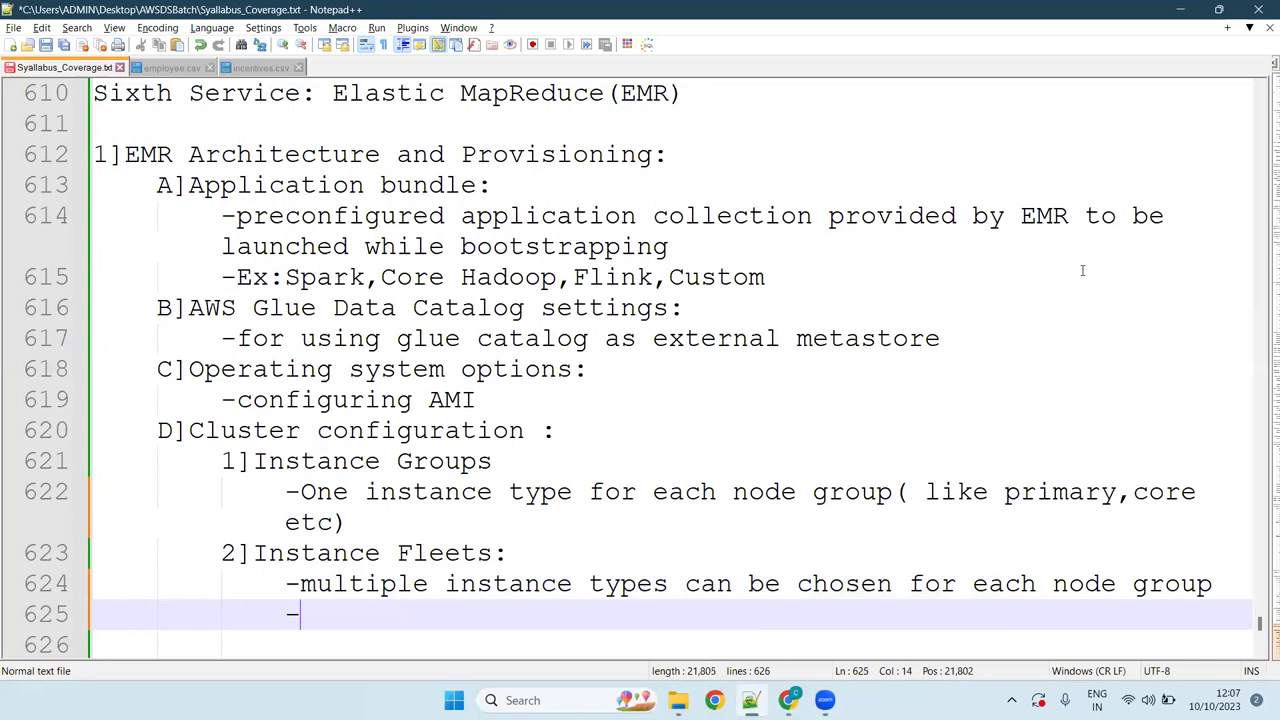
pyautogui.write('maxu')
pyautogui.press('BackSpace')
pyautogui.write('imum')
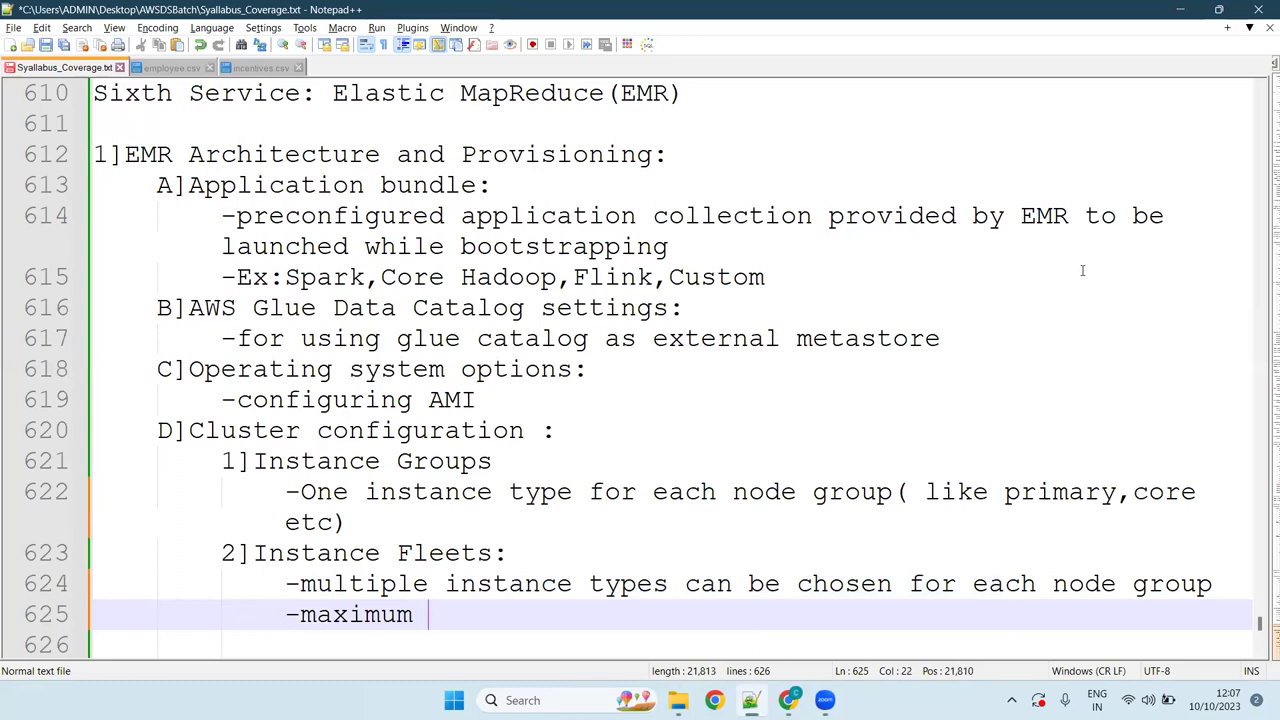
# - Remove the space before "like" in the Instance Groups note and return to the end of the "-maximum" line
pyautogui.click(925, 491)
pyautogui.press('BackSpace')
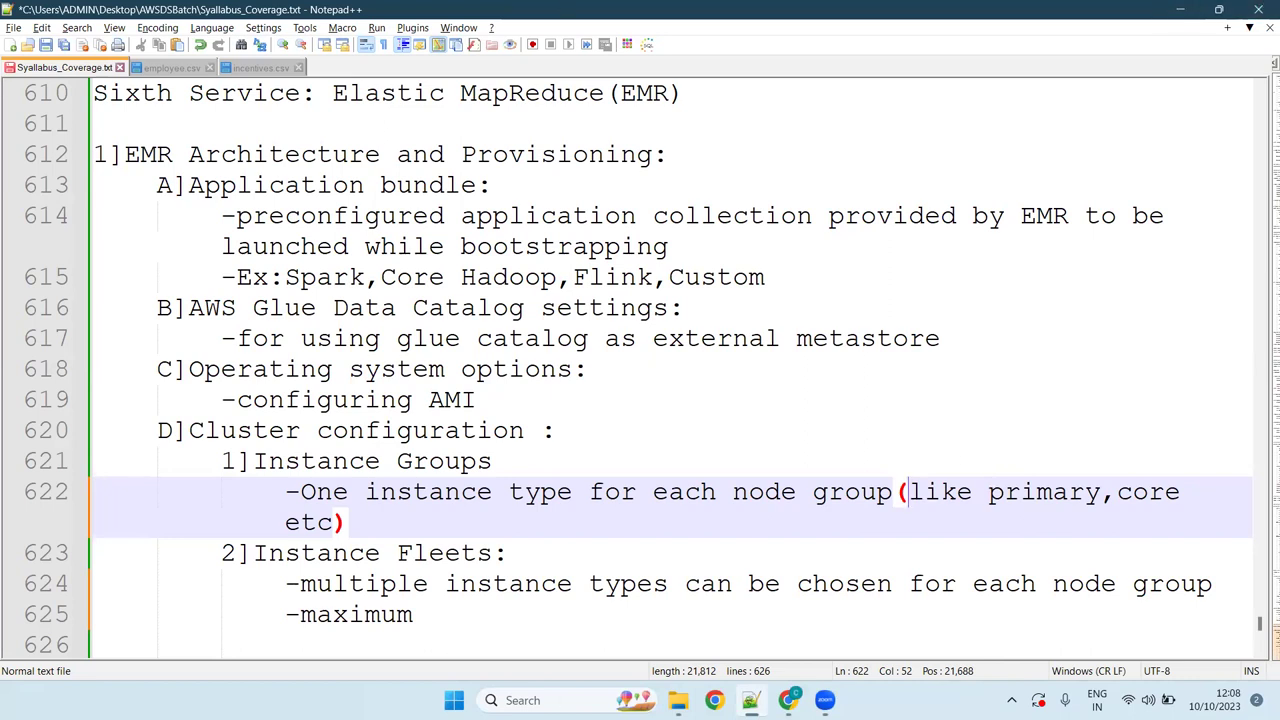
pyautogui.click(455, 617)
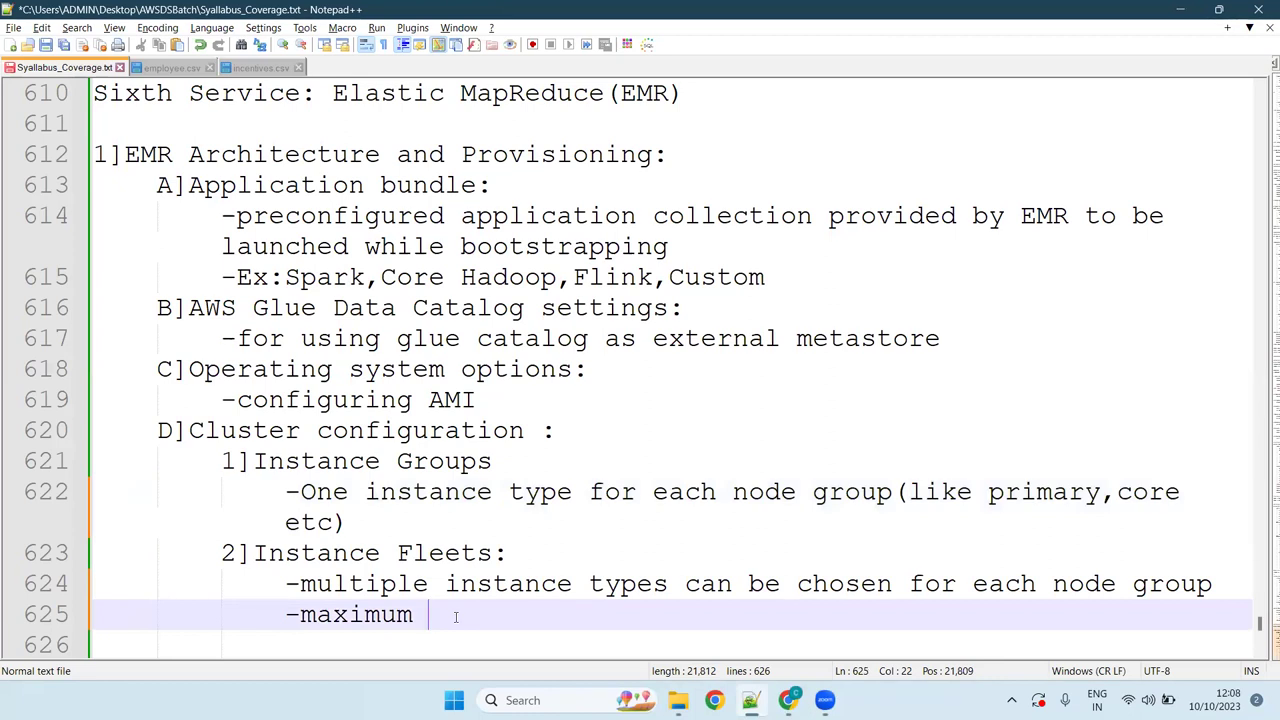
# - Switch to the EMR cluster creation page in the browser and review its sections from Name and applications through the cluster scaling options
pyautogui.hotkey('alt', 'Tab')
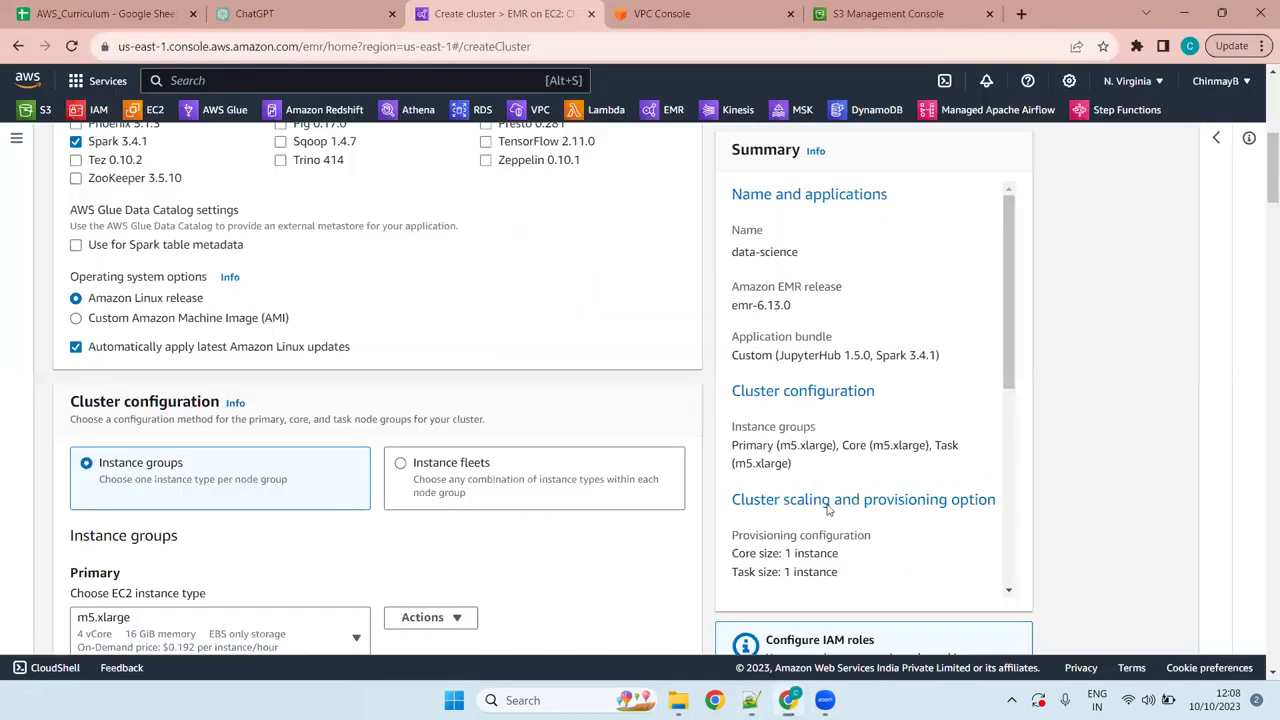
pyautogui.scroll(5, 372, 323)
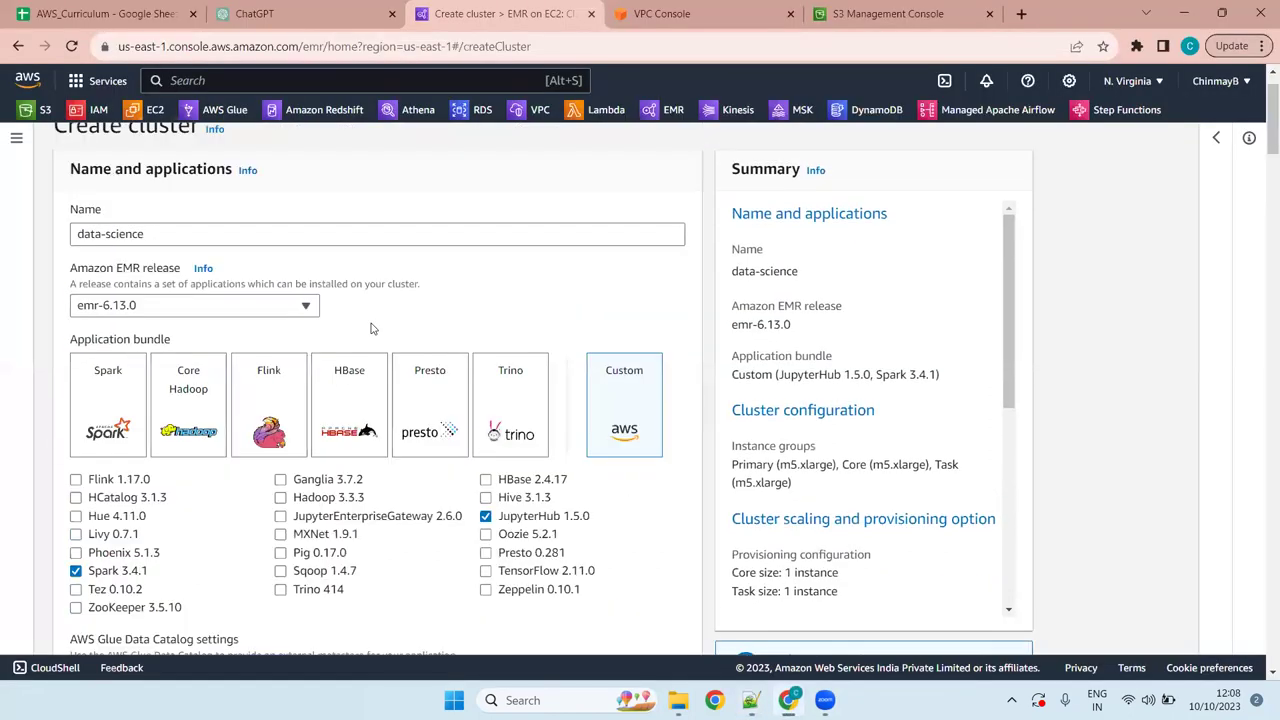
pyautogui.scroll(-13, 371, 328)
pyautogui.scroll(-5, 371, 328)
pyautogui.scroll(5, 371, 328)
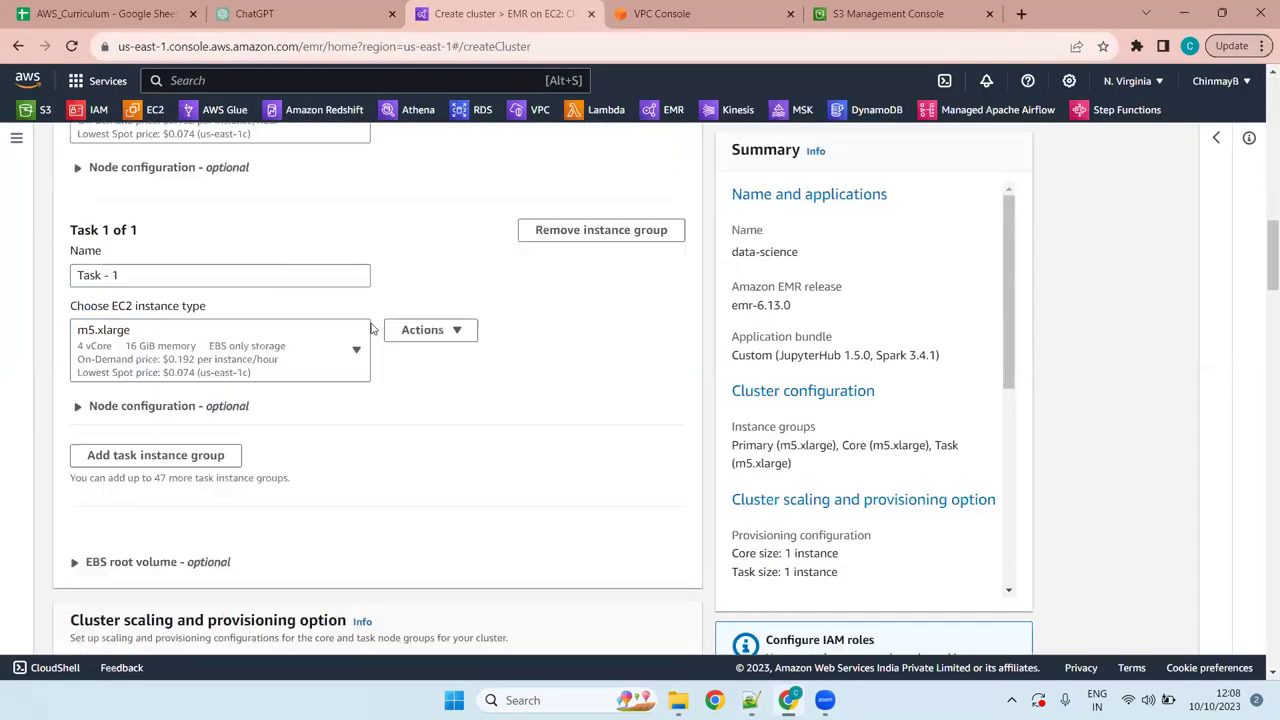
pyautogui.scroll(-4, 371, 328)
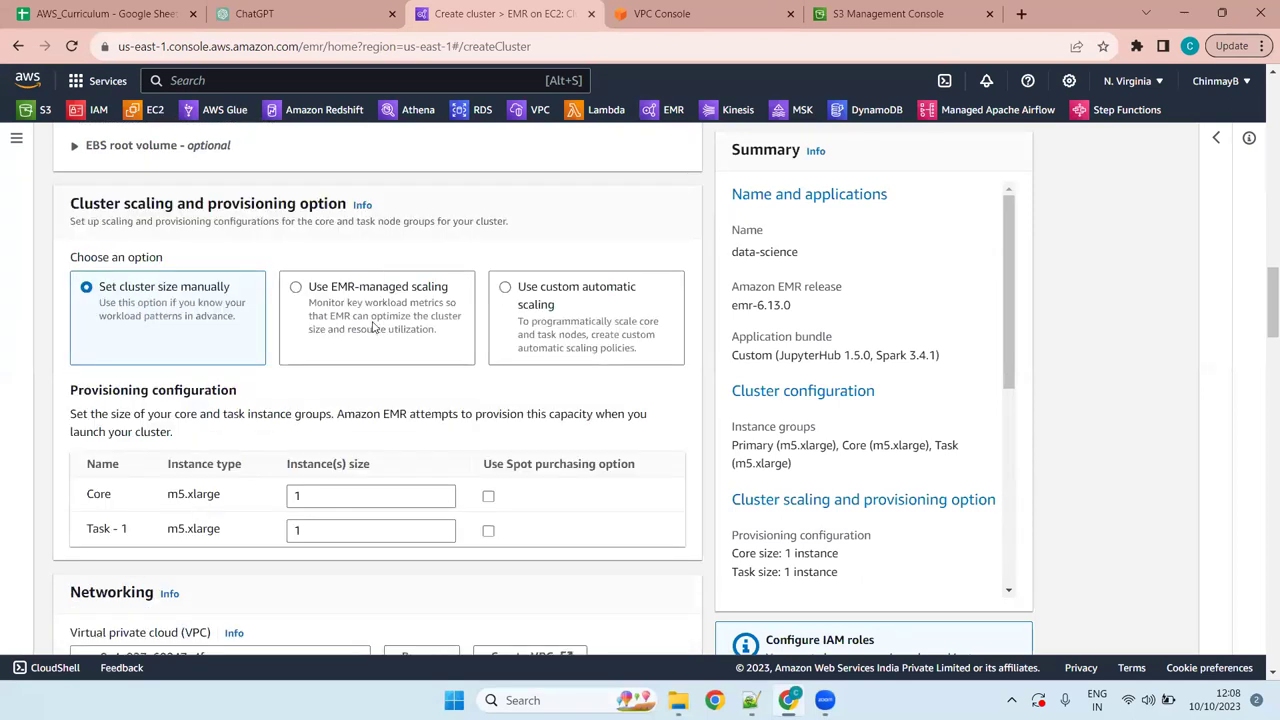
pyautogui.scroll(4, 376, 328)
pyautogui.scroll(4, 396, 253)
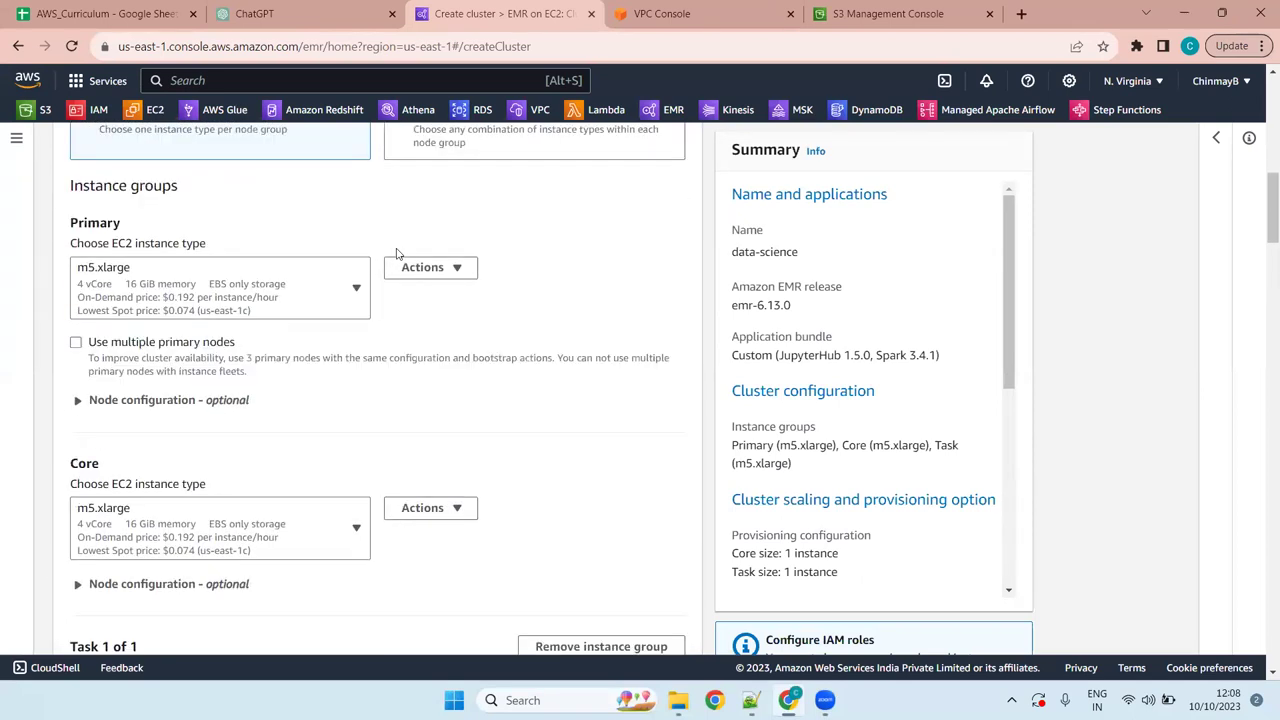
# - Highlight the Primary node group heading and look at its list of available EC2 instance types without changing the selection
pyautogui.moveTo(64, 229)
pyautogui.mouseDown()
pyautogui.moveTo(120, 226)
pyautogui.moveTo(62, 221)
pyautogui.mouseUp()
pyautogui.click(138, 223)
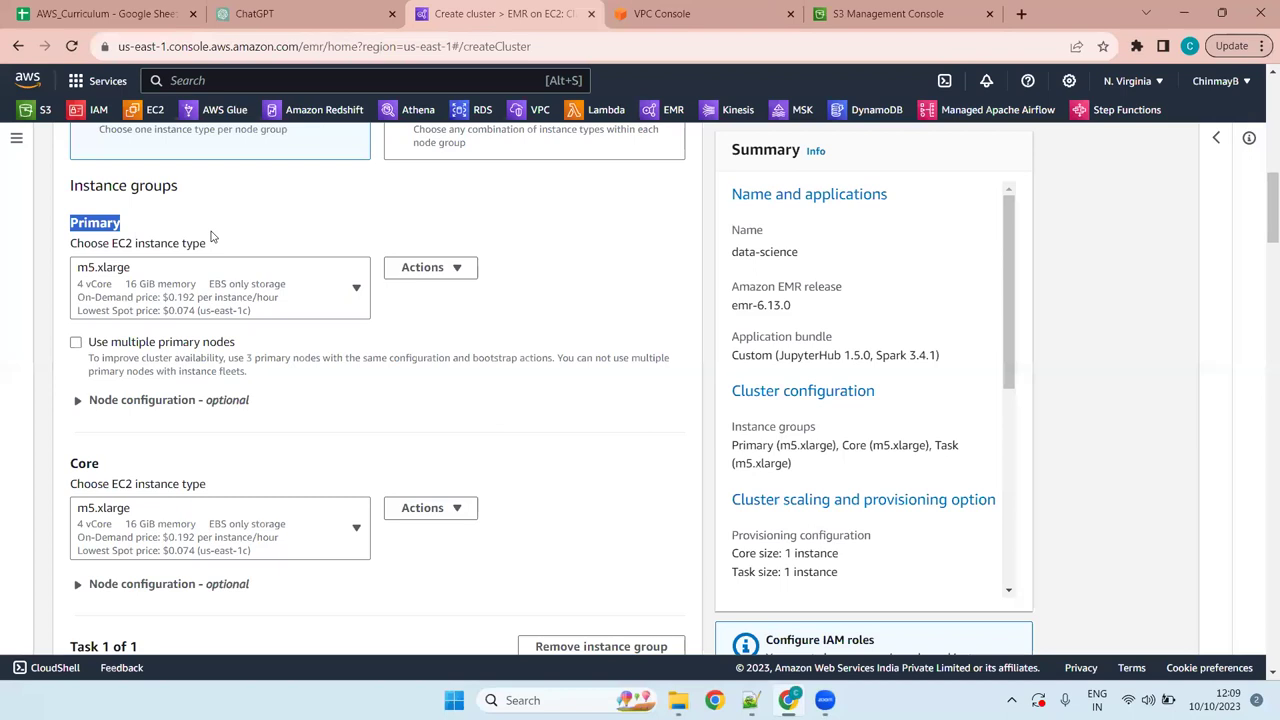
pyautogui.click(126, 233)
pyautogui.moveTo(126, 233); pyautogui.dragTo(52, 236)
pyautogui.click(120, 218)
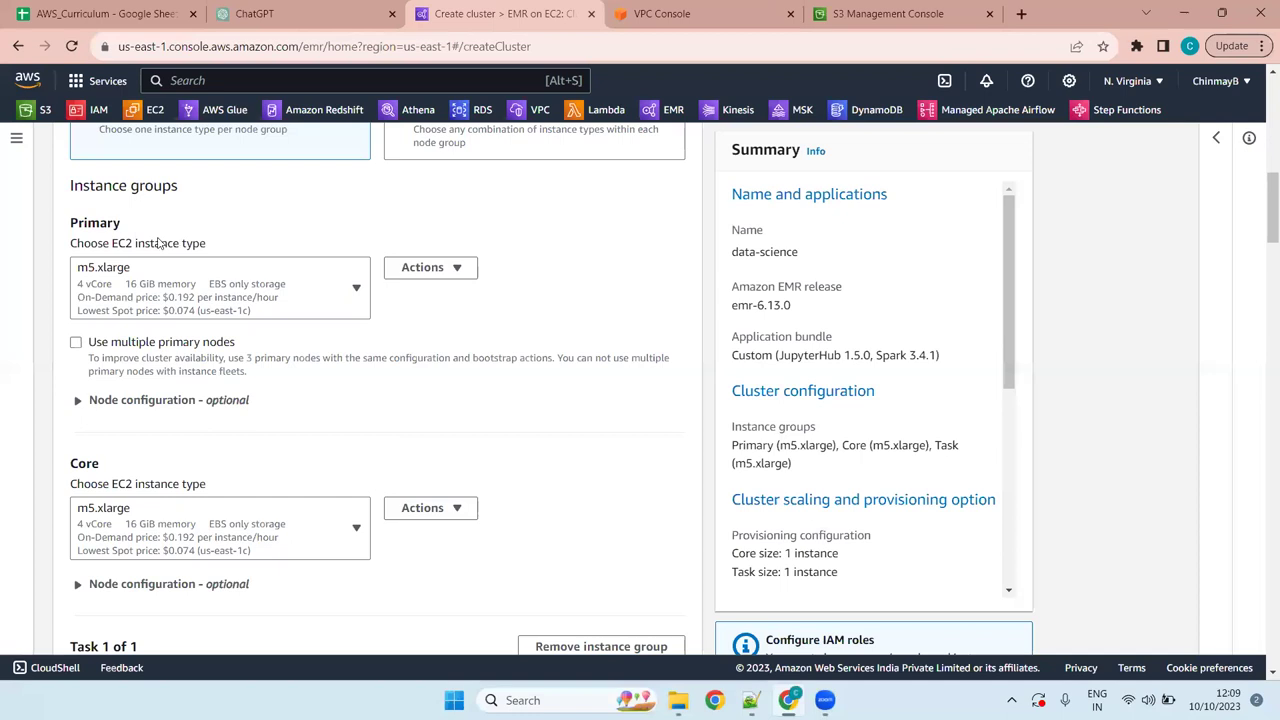
pyautogui.moveTo(133, 220); pyautogui.dragTo(72, 224)
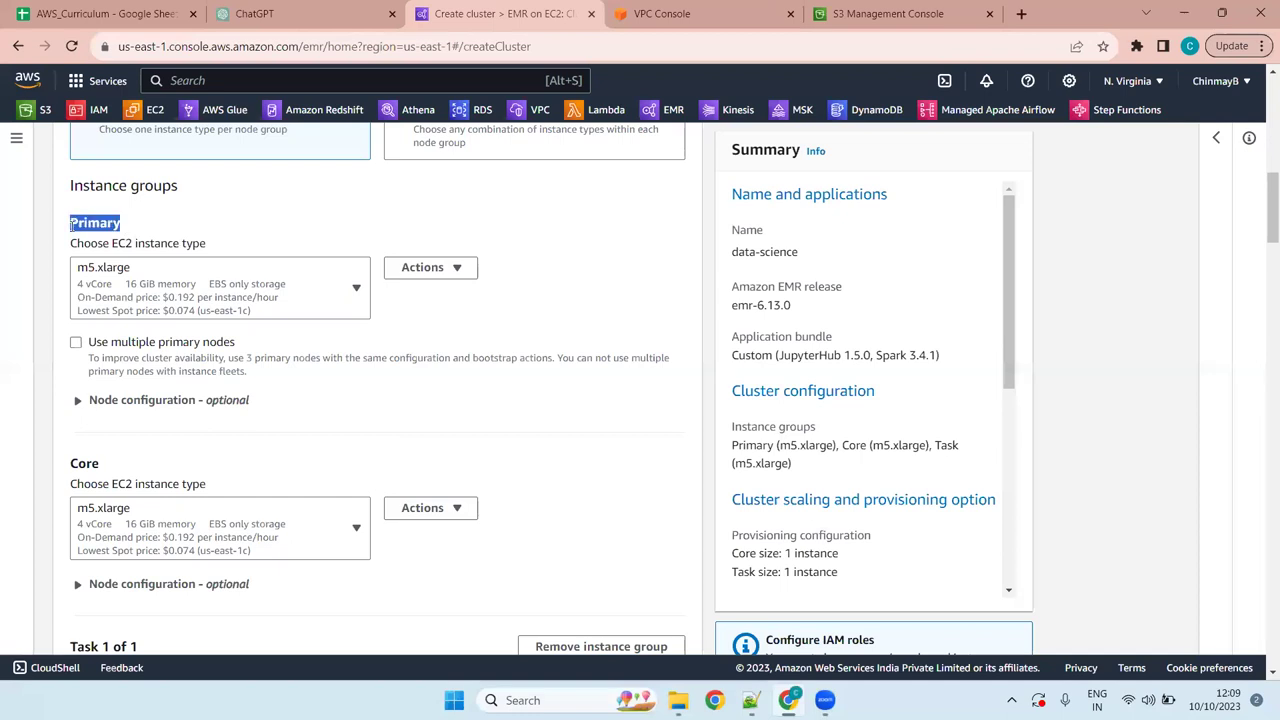
pyautogui.click(159, 223)
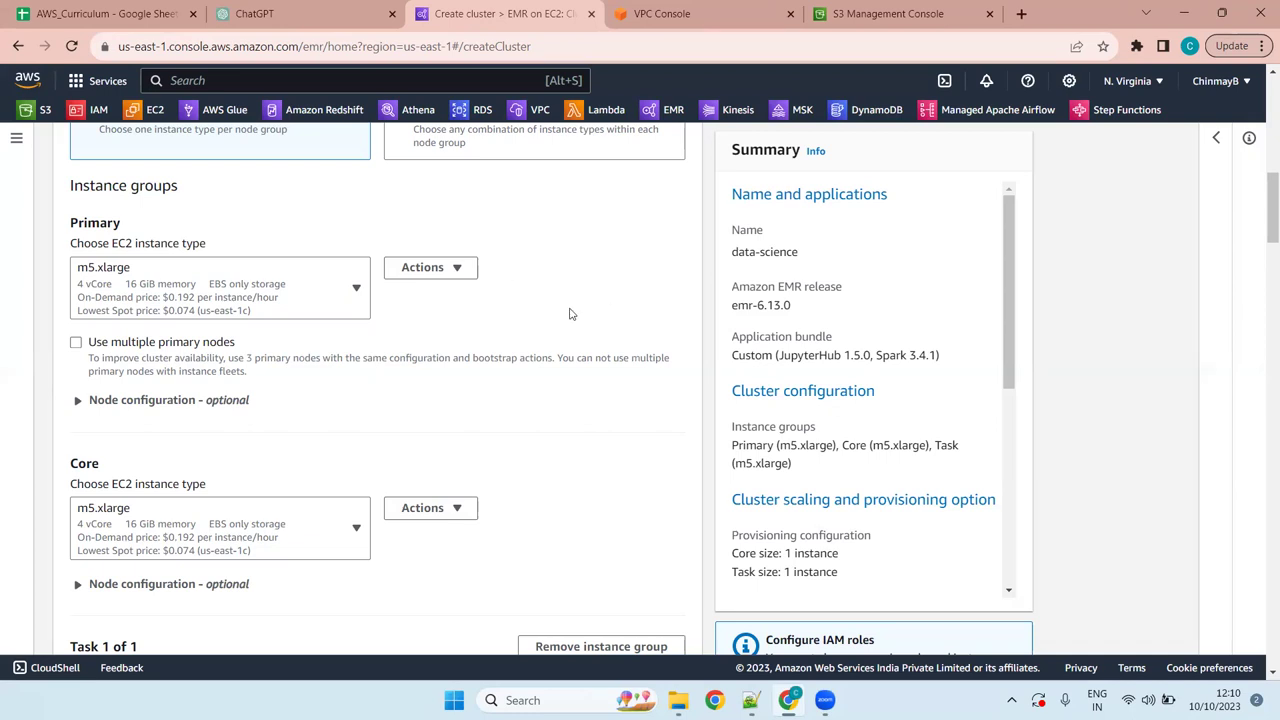
pyautogui.click(356, 288)
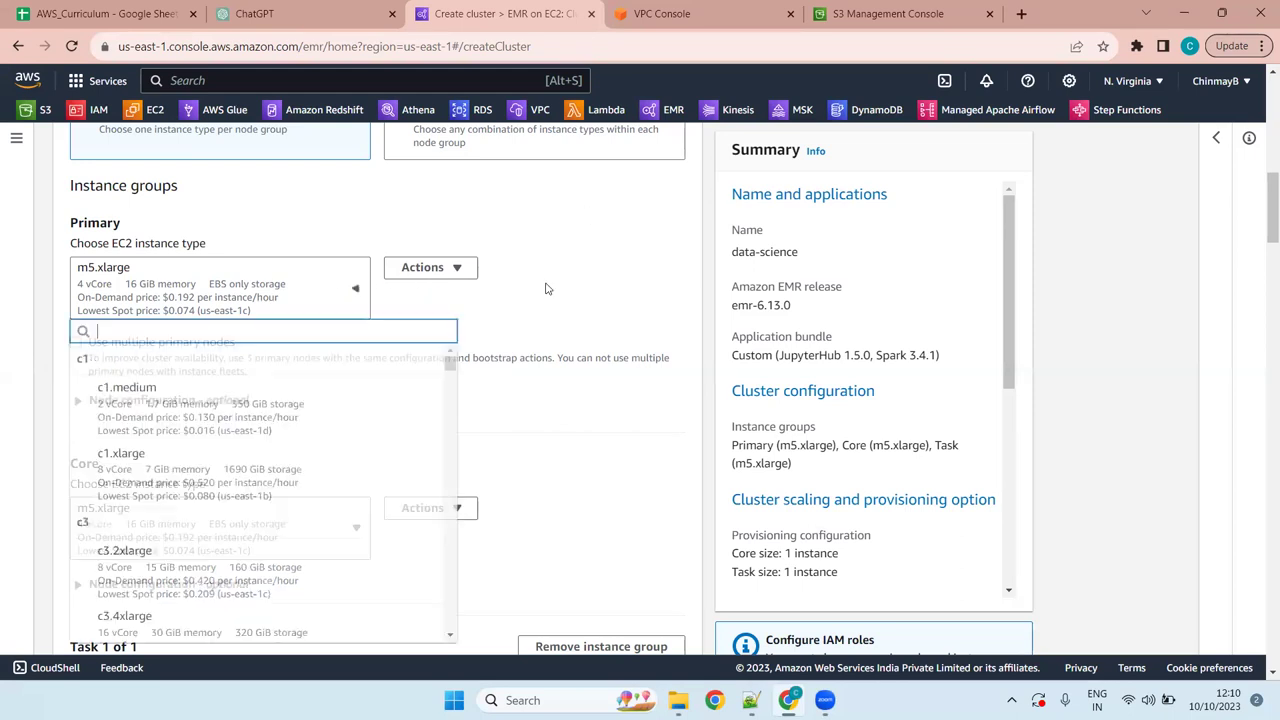
pyautogui.click(520, 290)
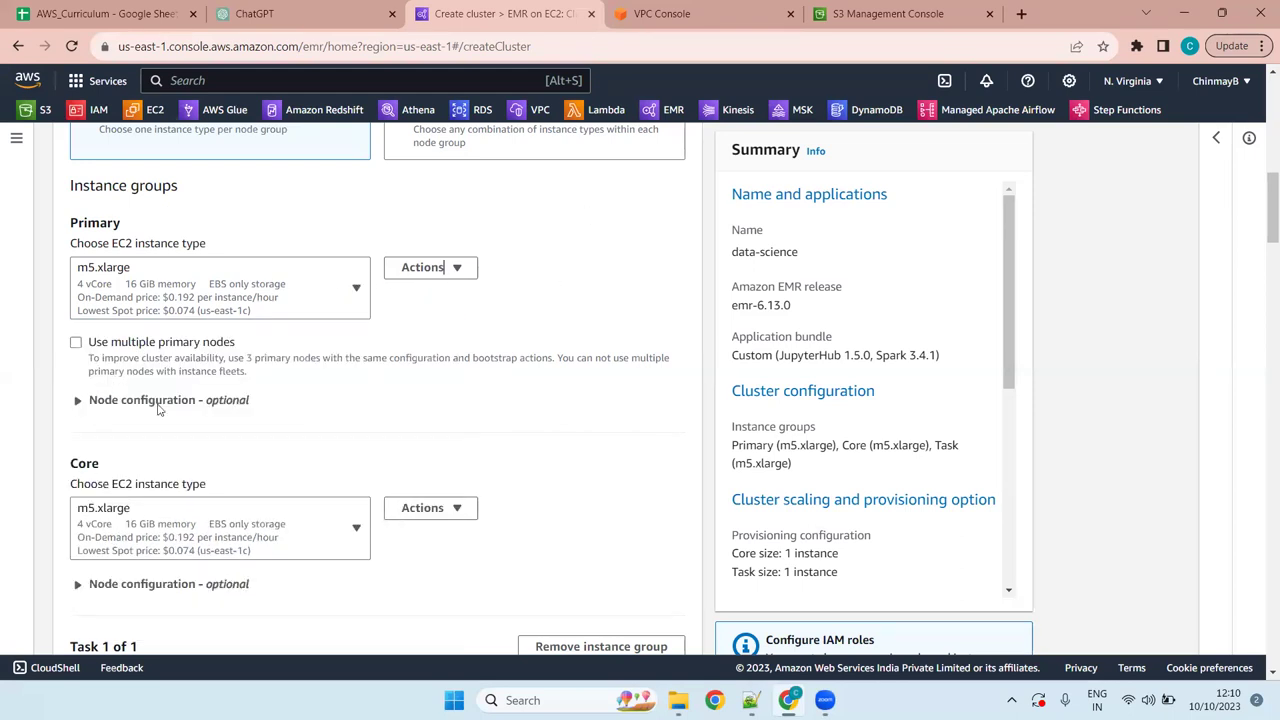
# - Compare the primary, core and task instance group settings with the cluster configuration methods above them
pyautogui.scroll(-8, 262, 458)
pyautogui.scroll(12, 262, 458)
pyautogui.scroll(-10, 262, 458)
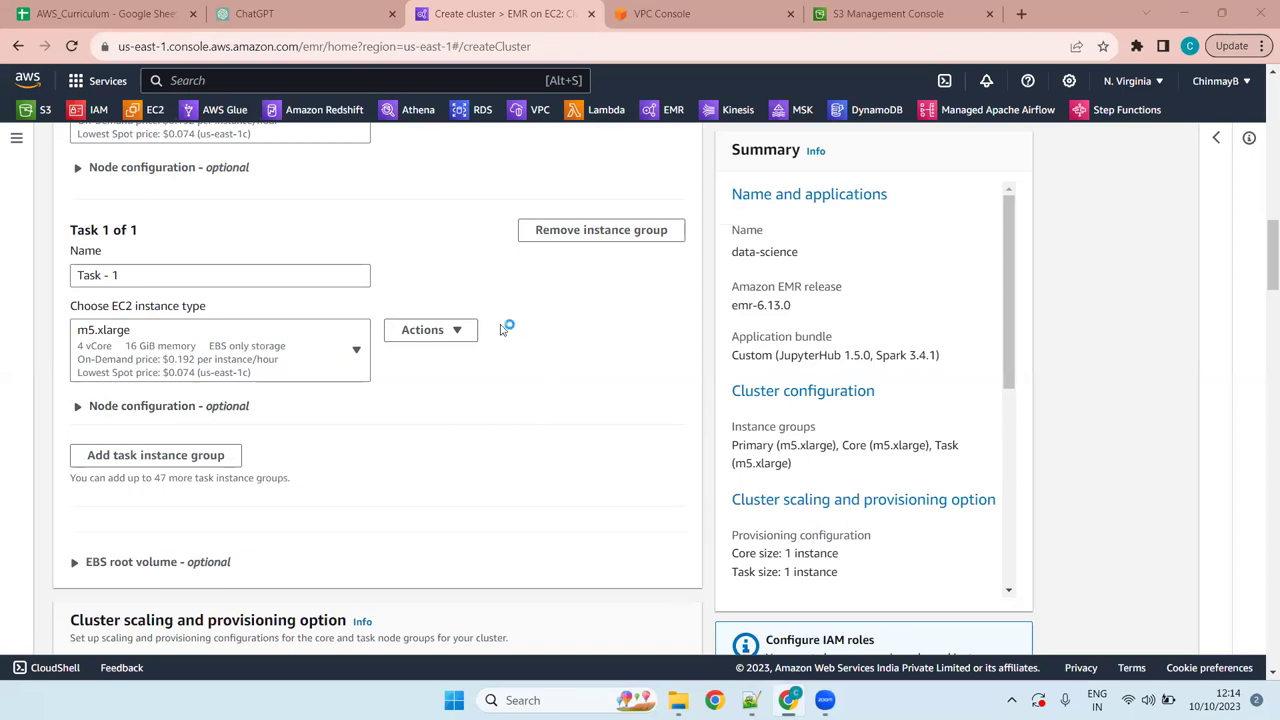
pyautogui.scroll(4, 343, 283)
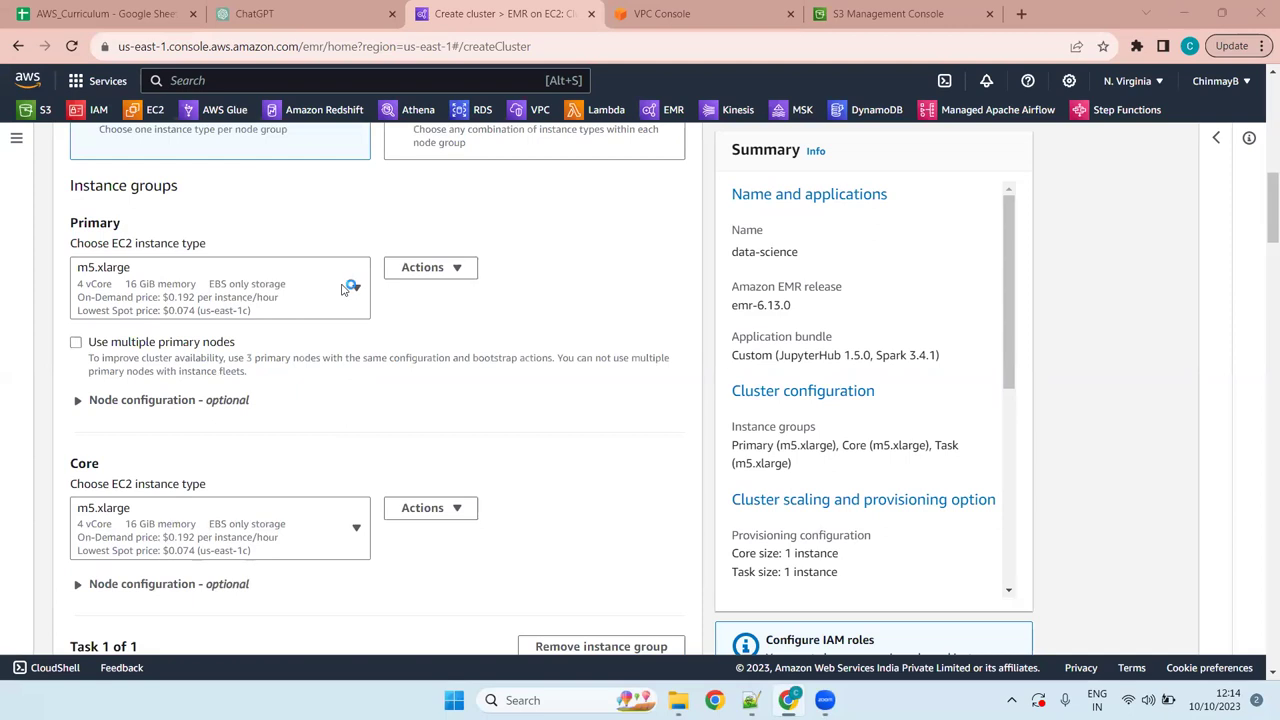
pyautogui.scroll(-4, 300, 330)
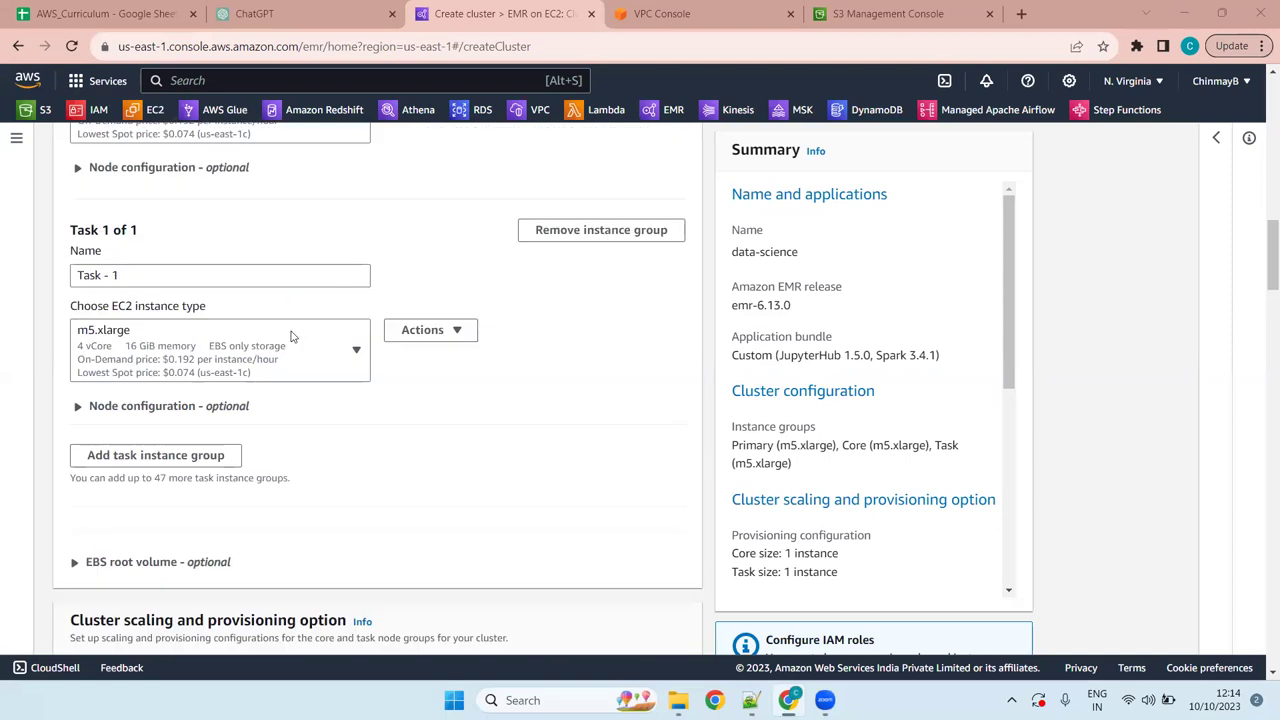
pyautogui.scroll(4, 291, 336)
pyautogui.scroll(7, 291, 336)
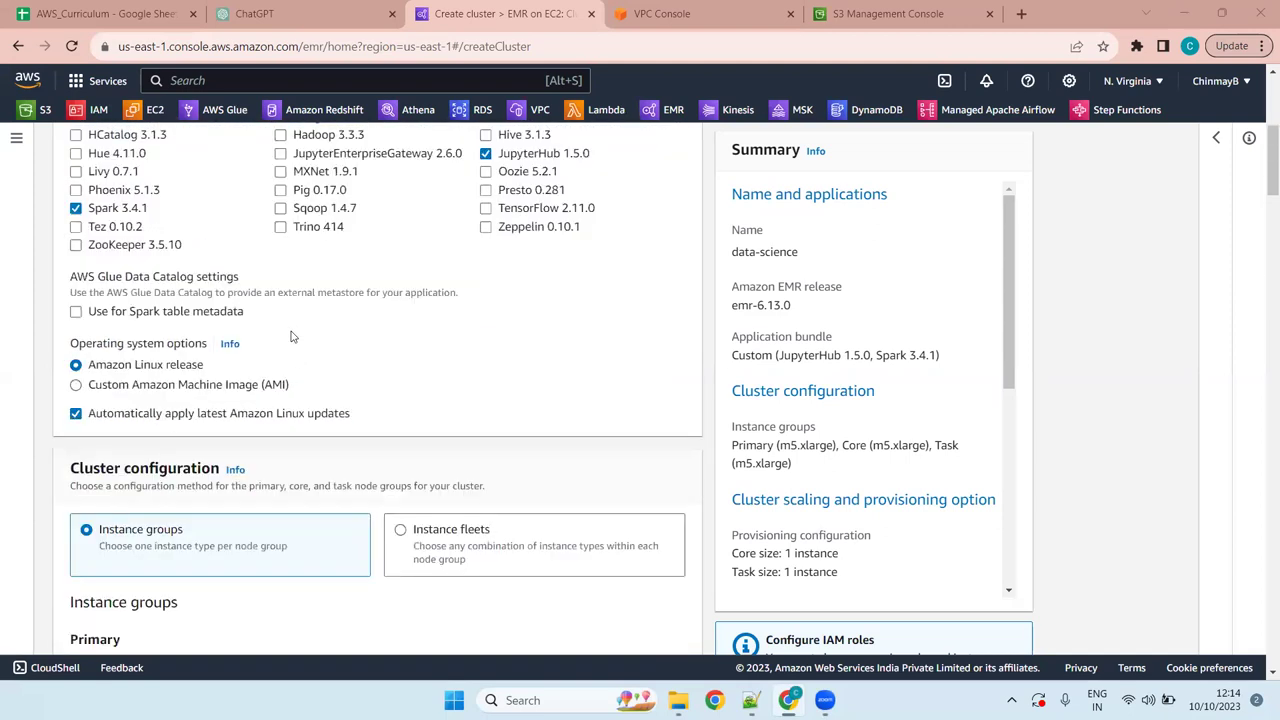
pyautogui.scroll(-3, 431, 460)
# - Switch to Notepad++ and complete the second Instance Fleets note as "-maximum 5 instance types can be configured"
pyautogui.click(751, 700)
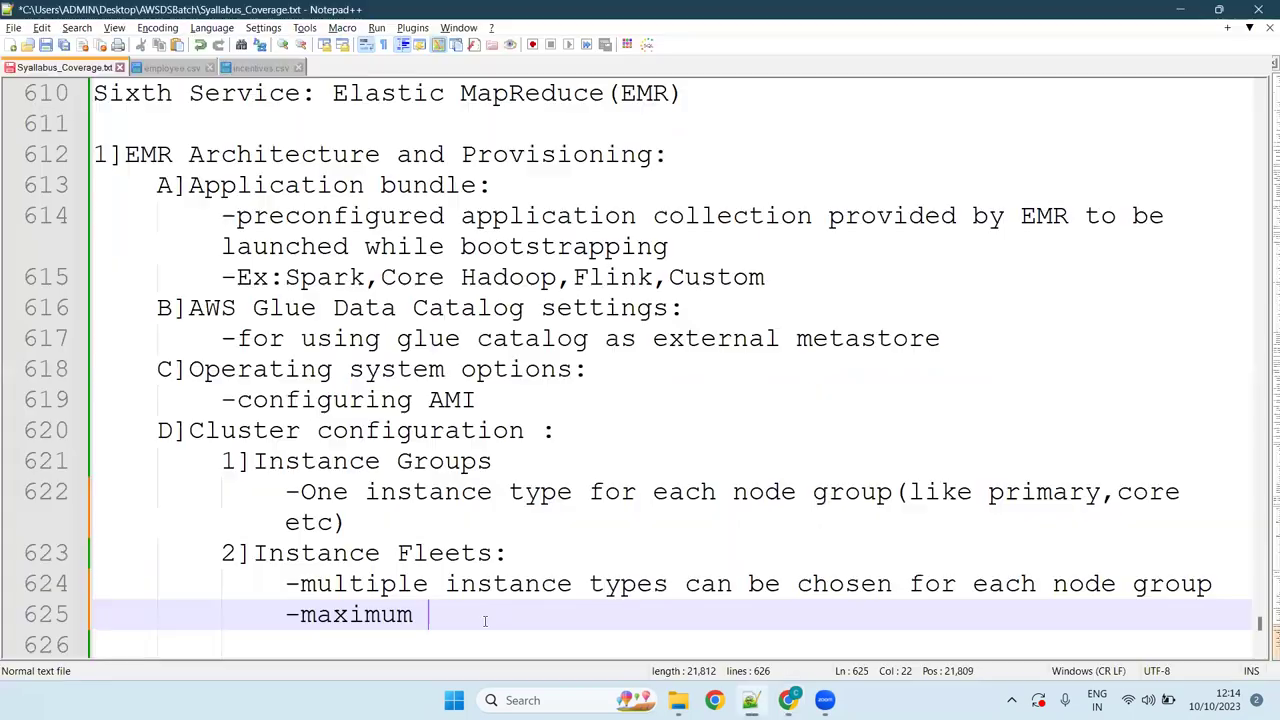
pyautogui.write('5 instacne')
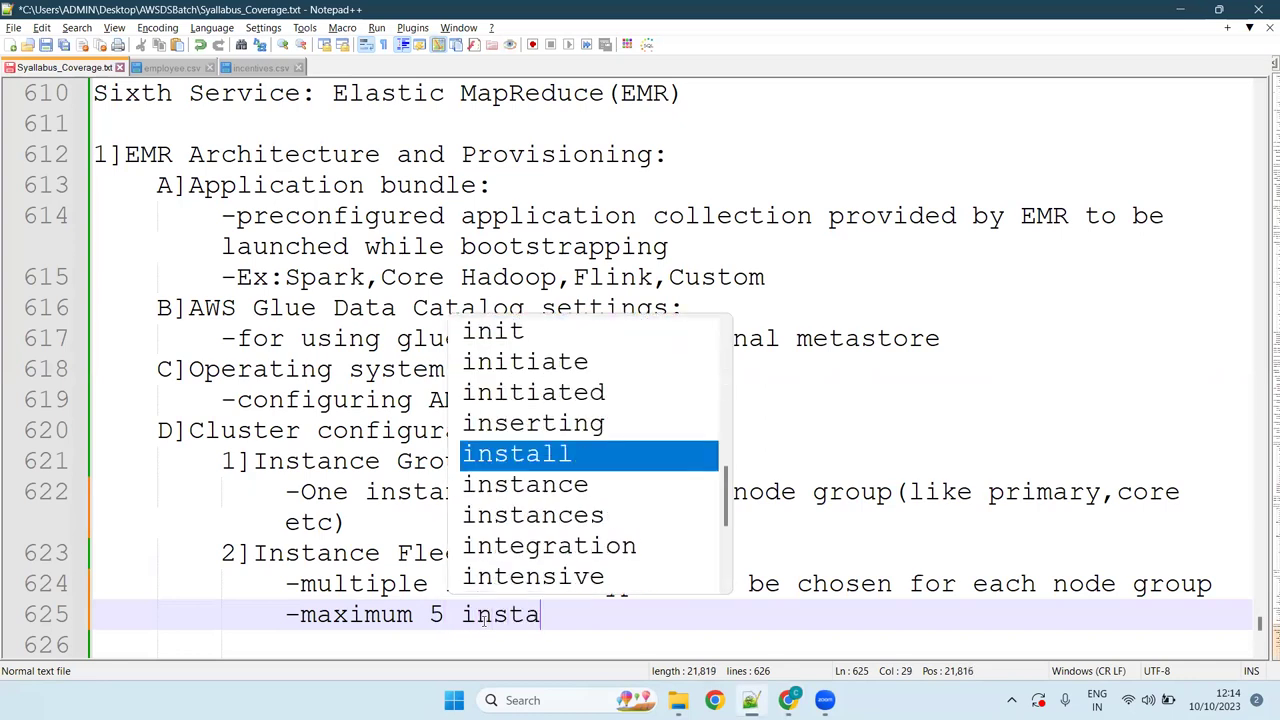
pyautogui.press('BackSpace')
pyautogui.press('BackSpace')
pyautogui.press('BackSpace')
pyautogui.press('BackSpace')
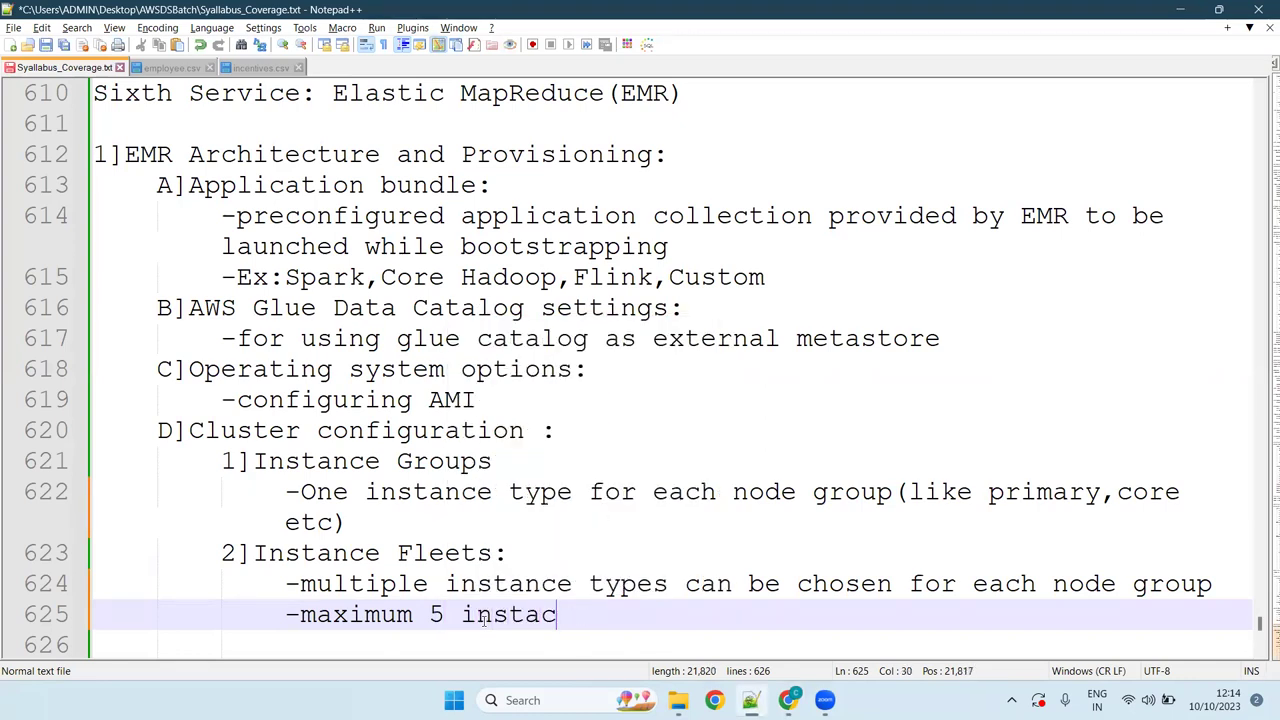
pyautogui.write('nce ty')
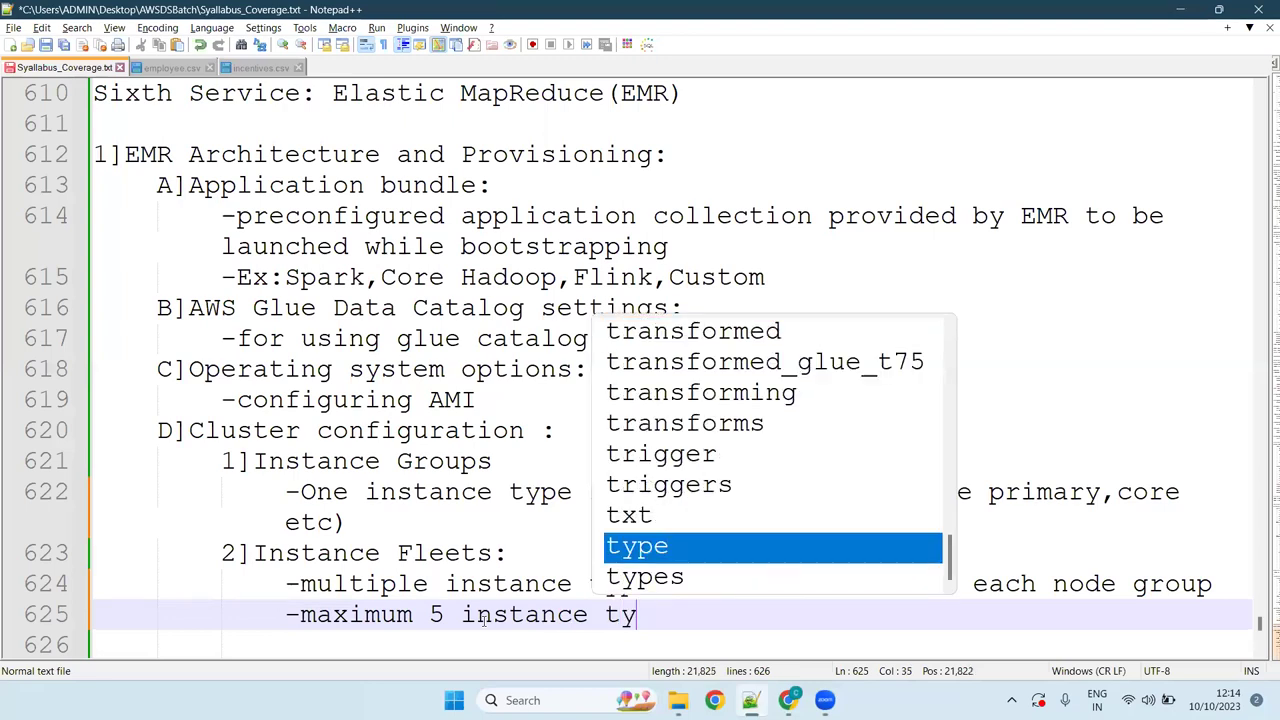
pyautogui.write('pes csn')
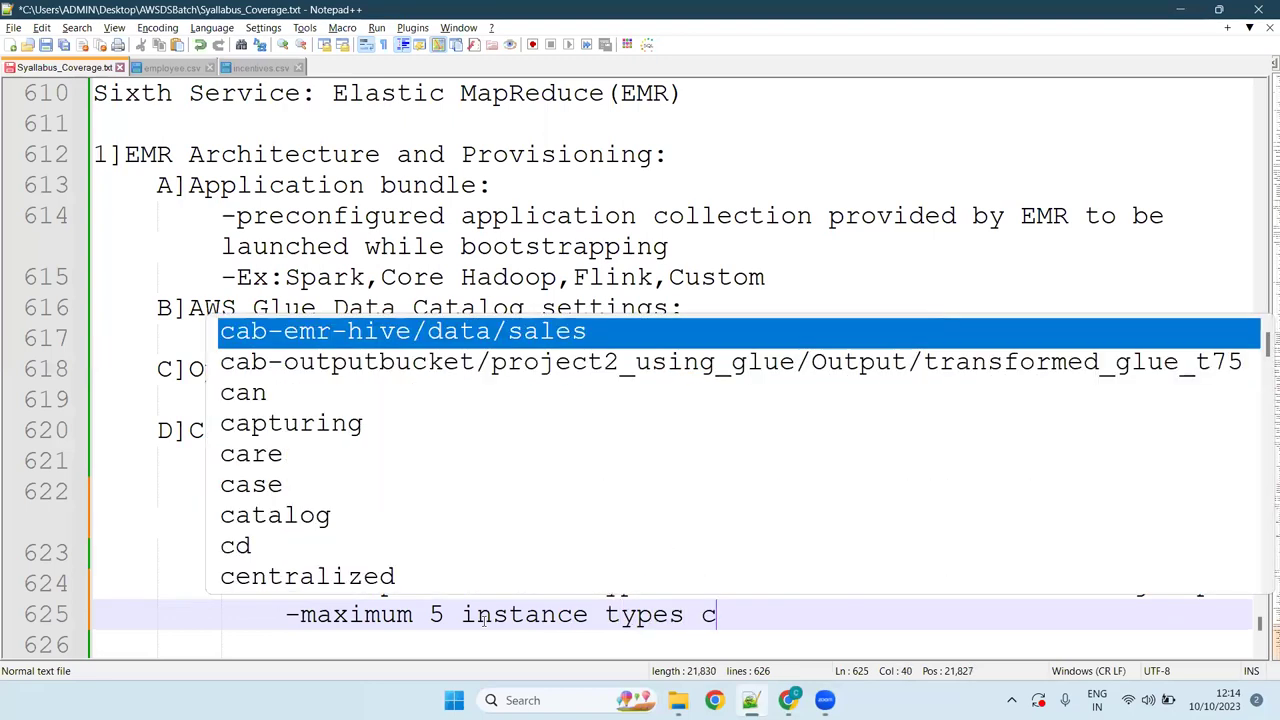
pyautogui.press('BackSpace')
pyautogui.press('BackSpace')
pyautogui.write('an be con')
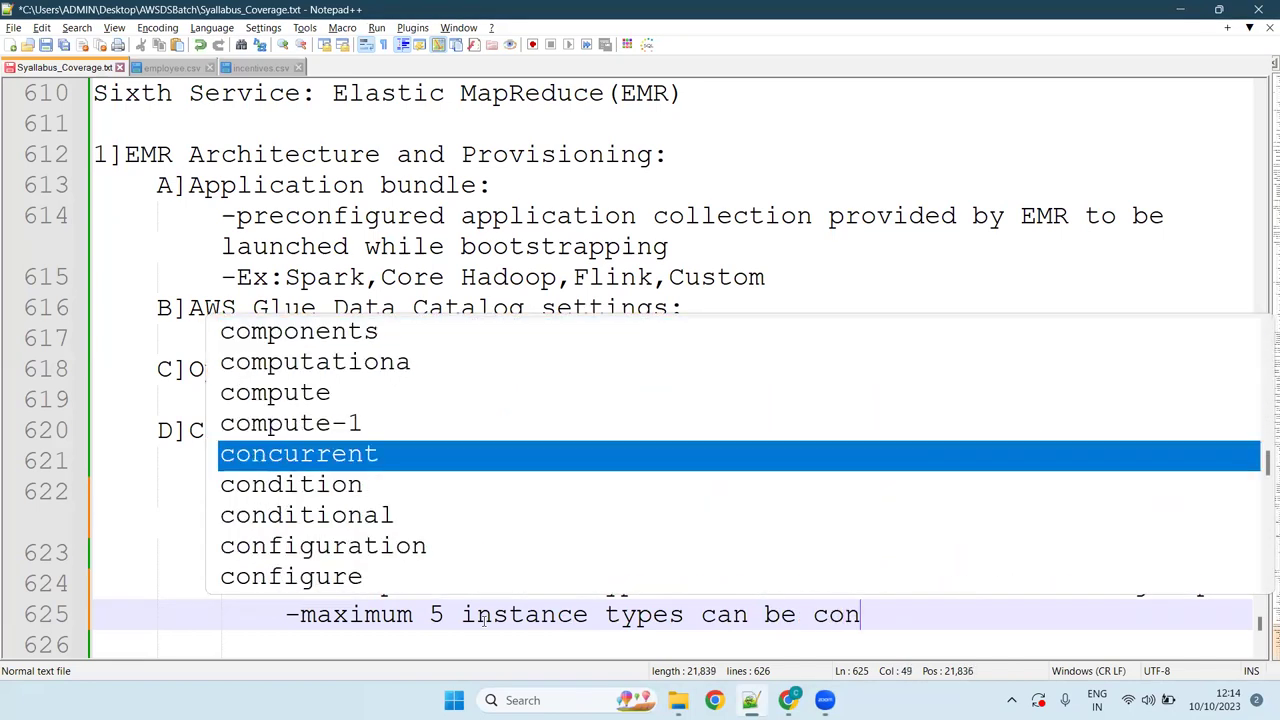
pyautogui.write('figured')
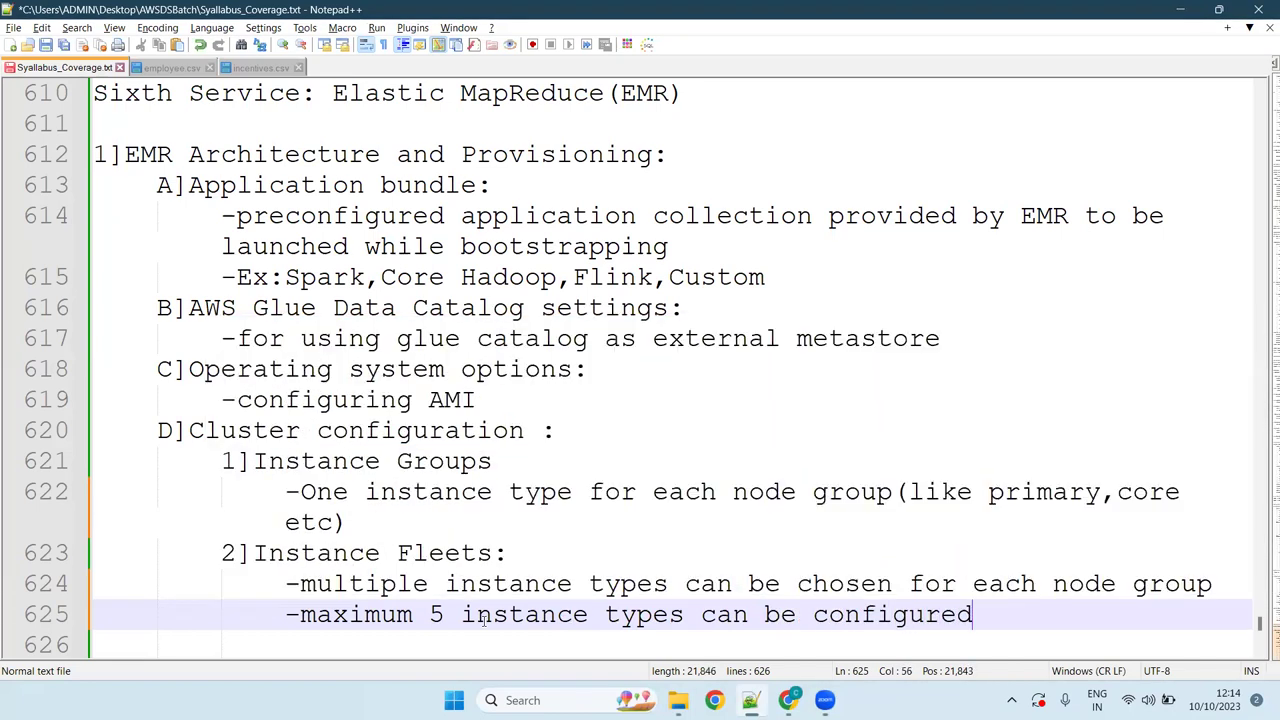
# - Add a new line below the Instance Fleets notes, indented one level less, and save the syllabus file
pyautogui.press('Return')
pyautogui.press('BackSpace')
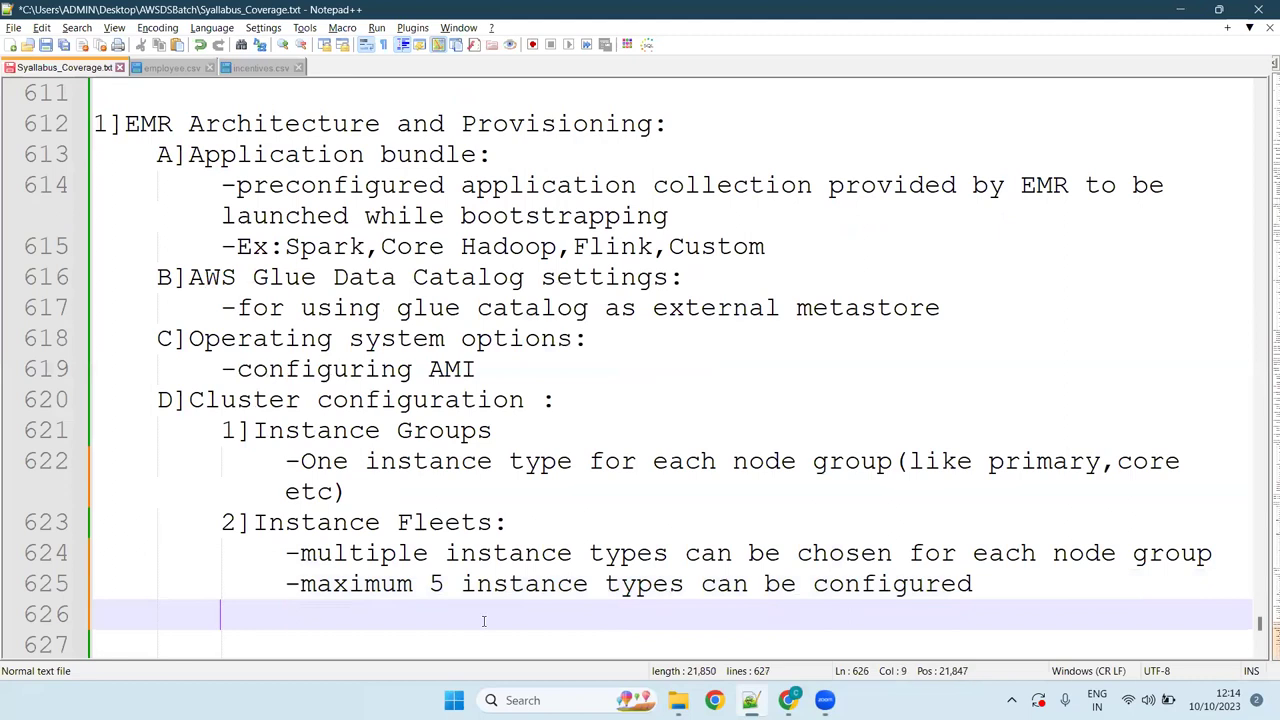
pyautogui.hotkey('ctrl', 's')
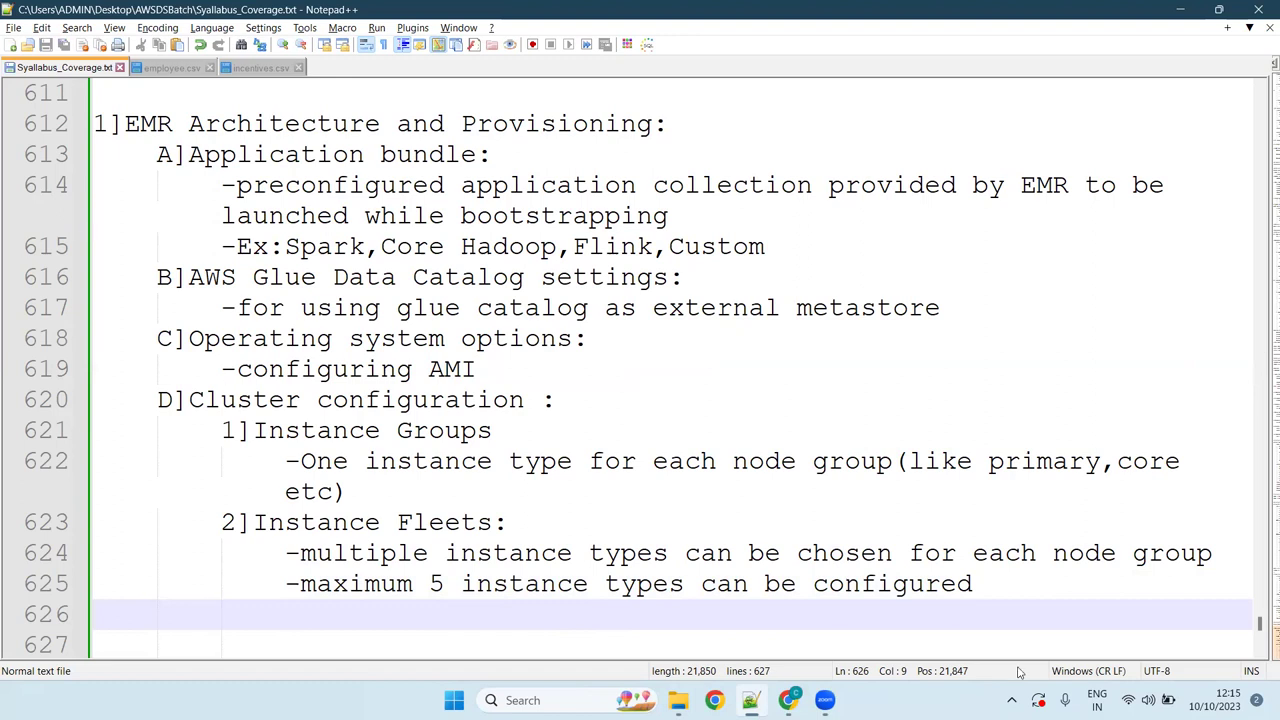
# - Add a colon at the end of the "1]Instance Groups" heading under Cluster configuration
pyautogui.moveTo(222, 614); pyautogui.dragTo(93, 400)
pyautogui.click(542, 497)
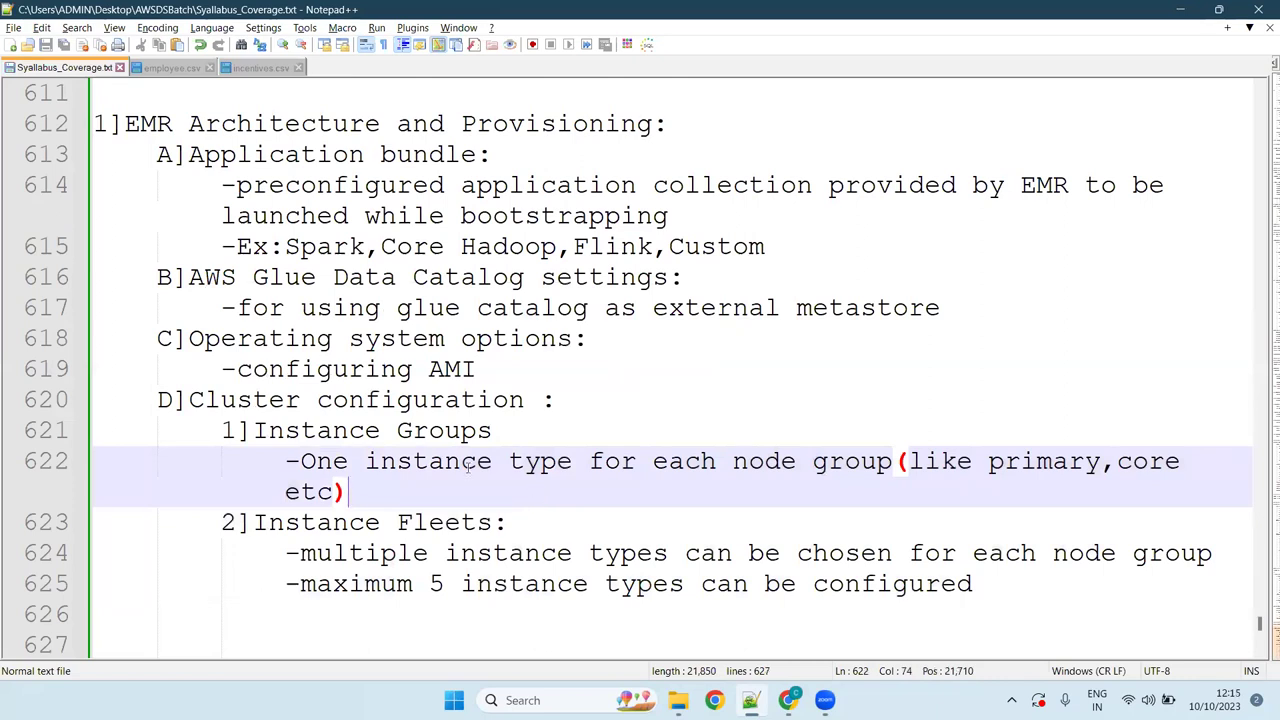
pyautogui.click(508, 430)
pyautogui.write(':')
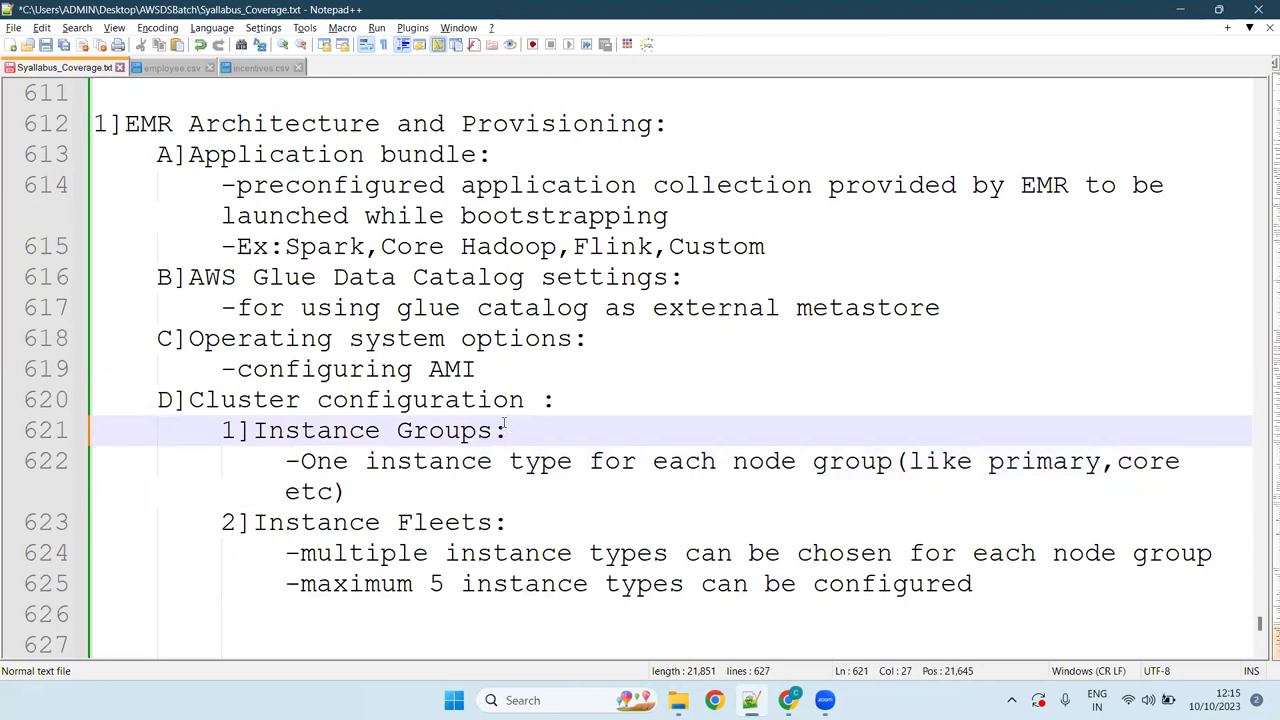
pyautogui.click(500, 430)
# - Switch to the EMR cluster creation page in the browser and remove the Task 1 of 1 instance group
pyautogui.hotkey('alt', 'Tab')
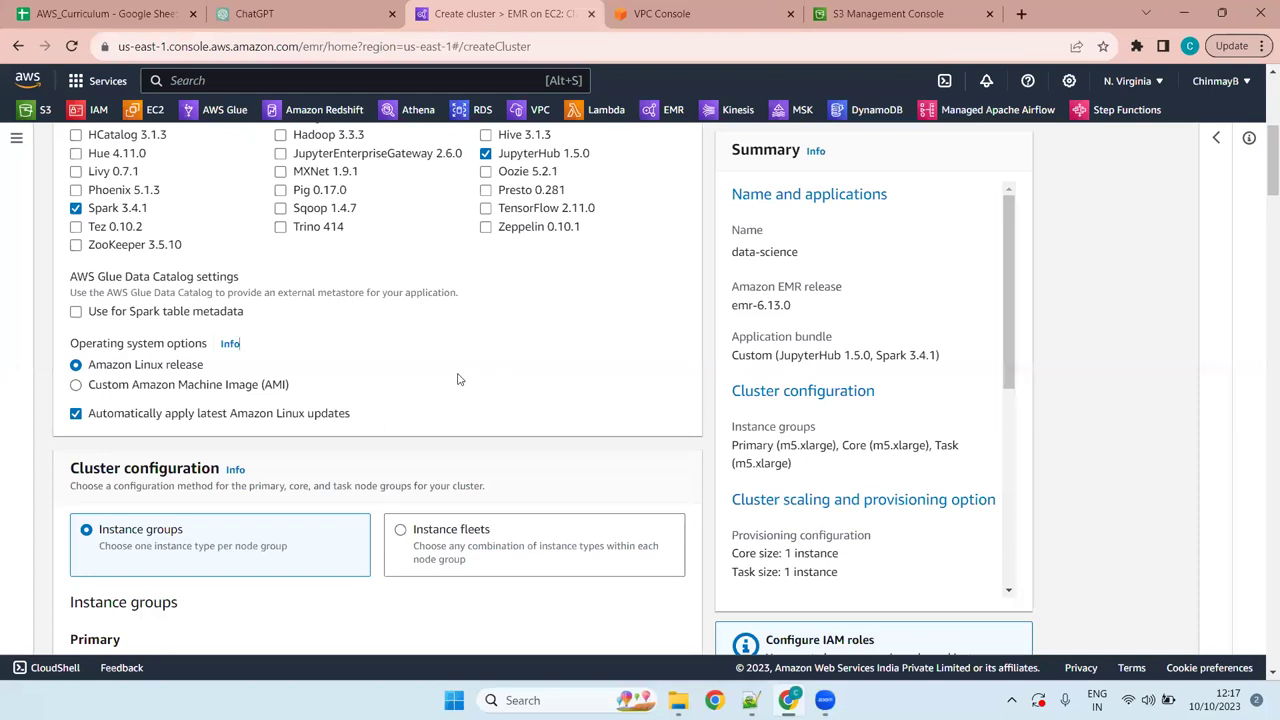
pyautogui.scroll(-4, 447, 379)
pyautogui.scroll(4, 446, 374)
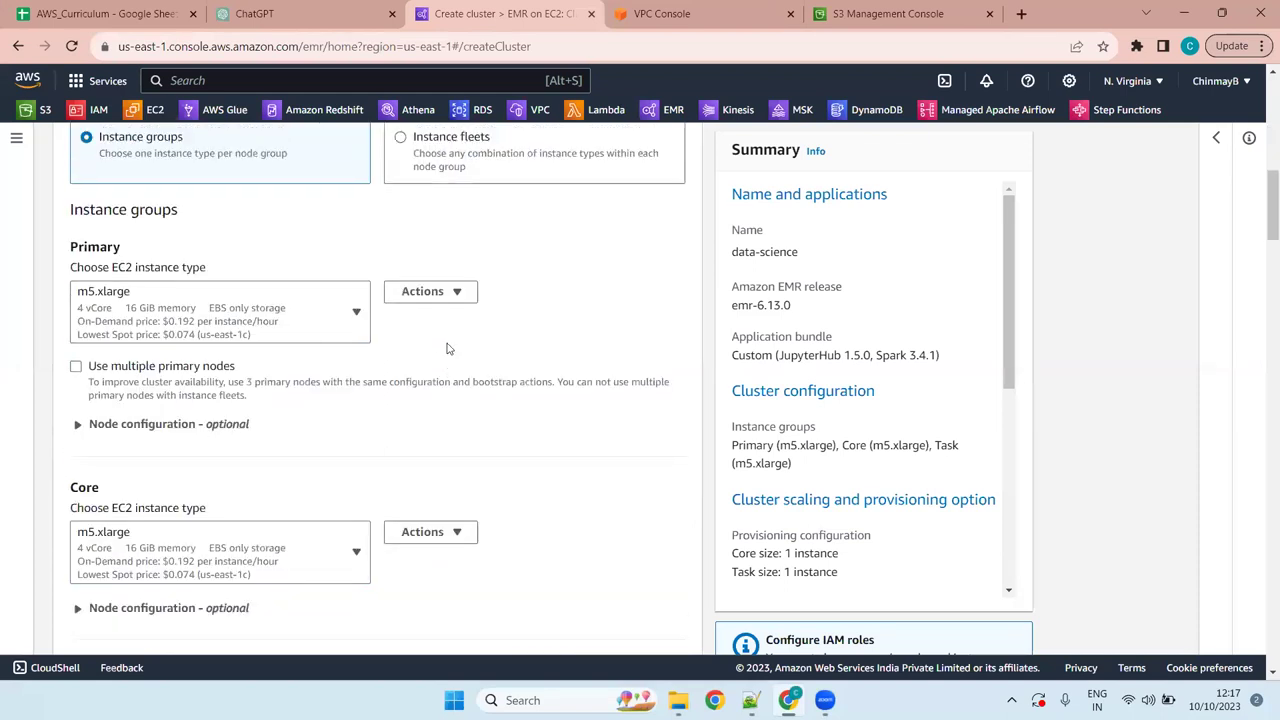
pyautogui.scroll(-4, 453, 368)
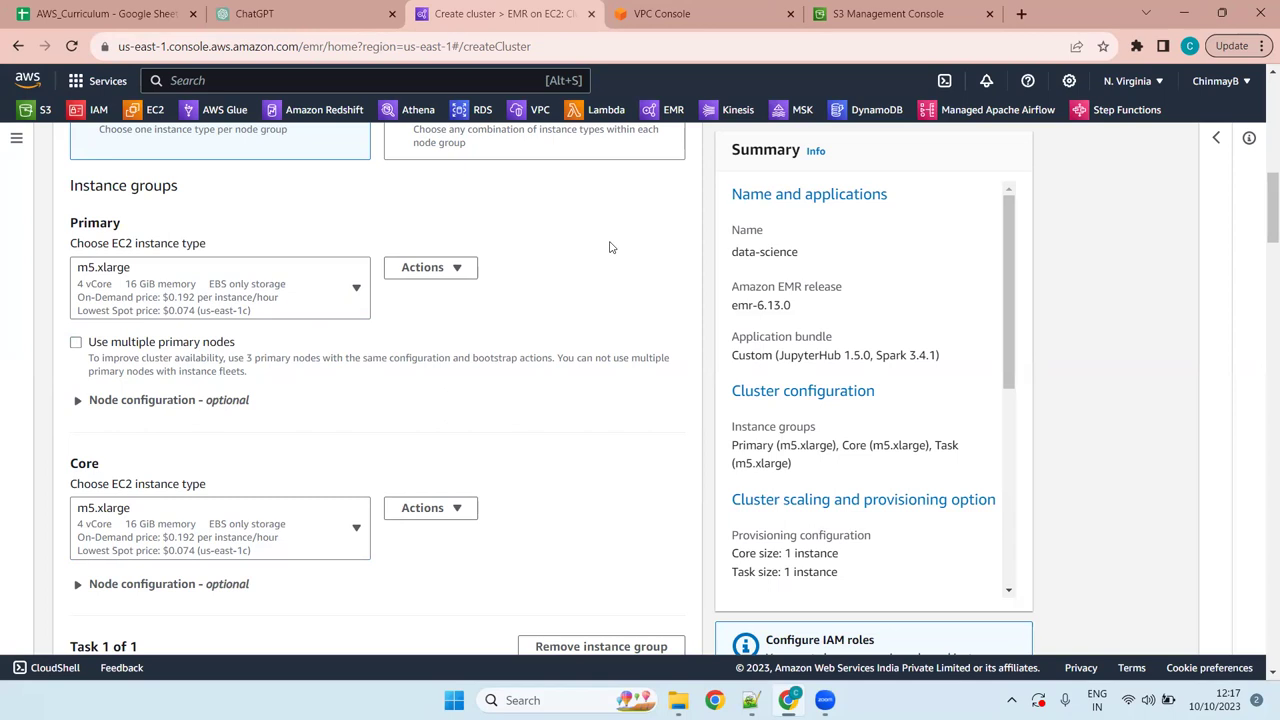
pyautogui.scroll(-4, 457, 409)
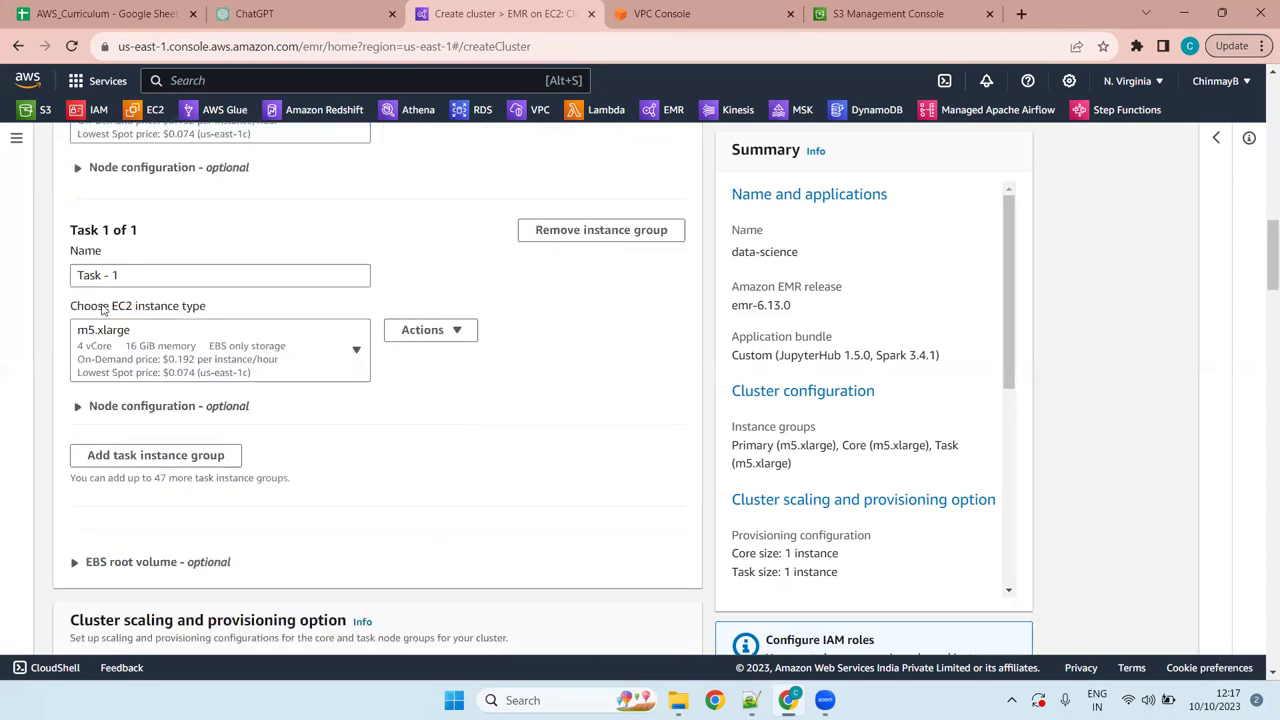
pyautogui.click(604, 233)
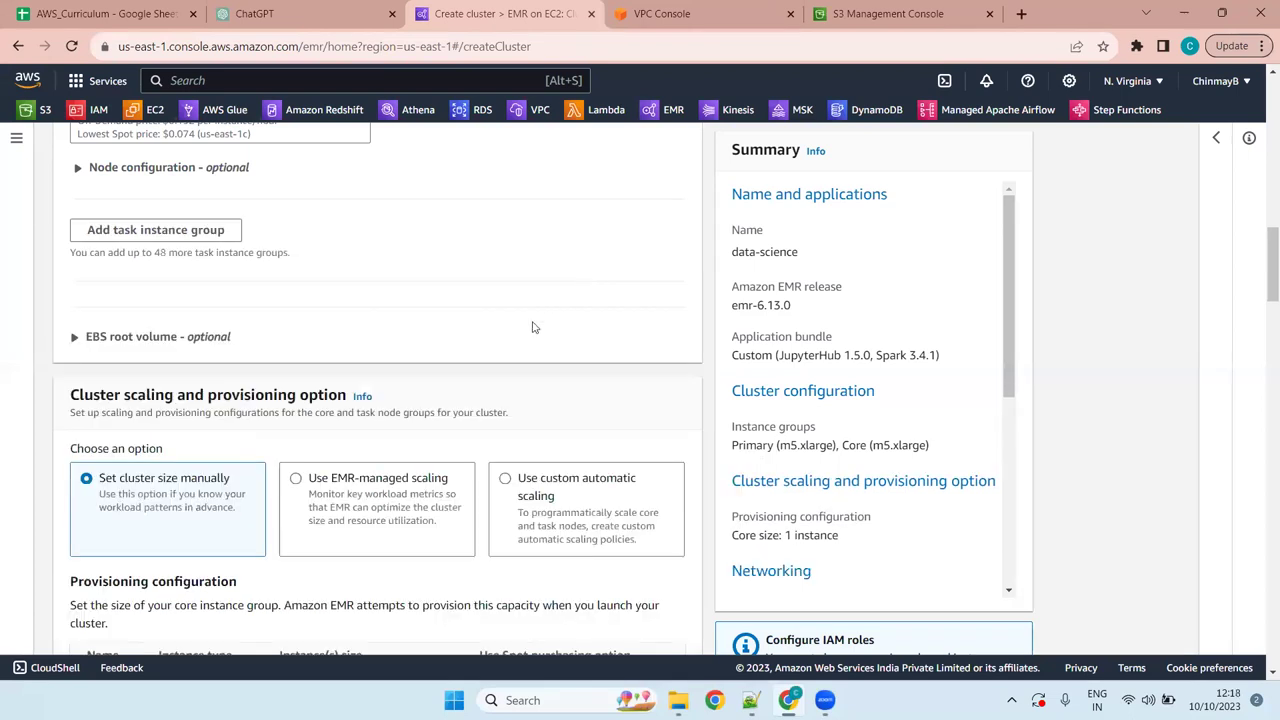
# - Review the Primary and Core instance groups, the provisioning configuration and the networking settings of the cluster
pyautogui.scroll(4, 300, 385)
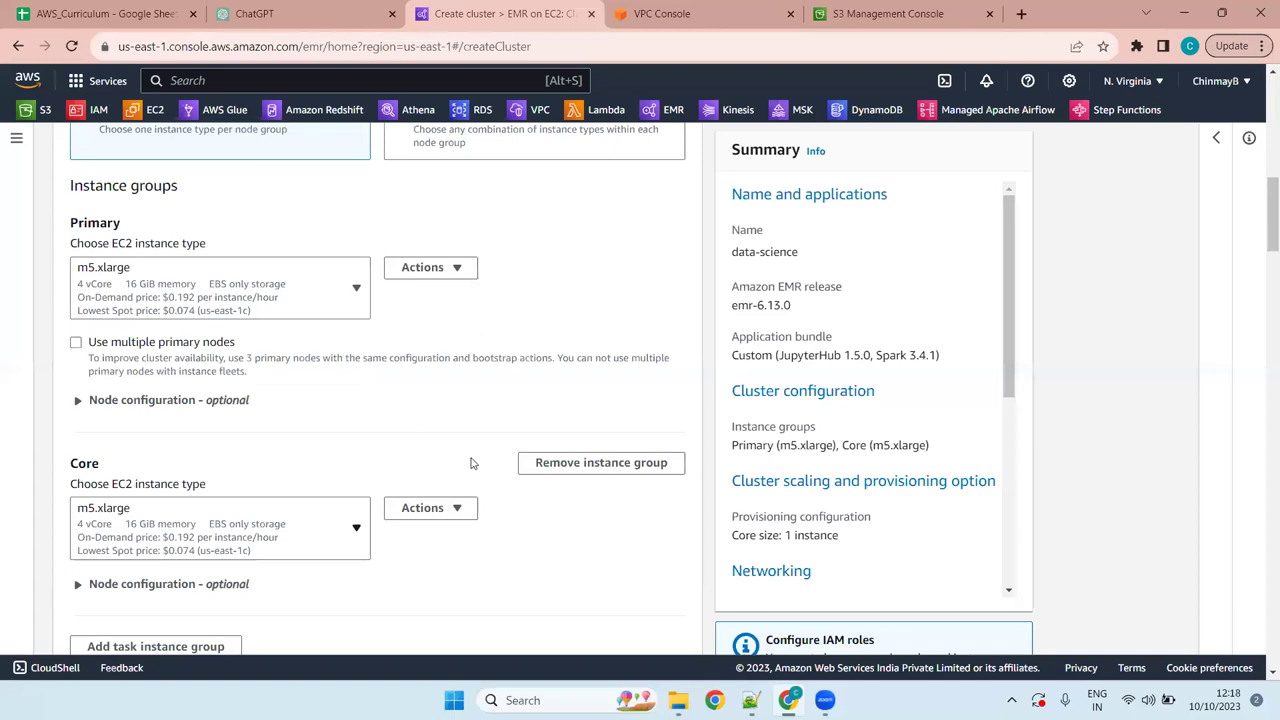
pyautogui.scroll(-4, 472, 463)
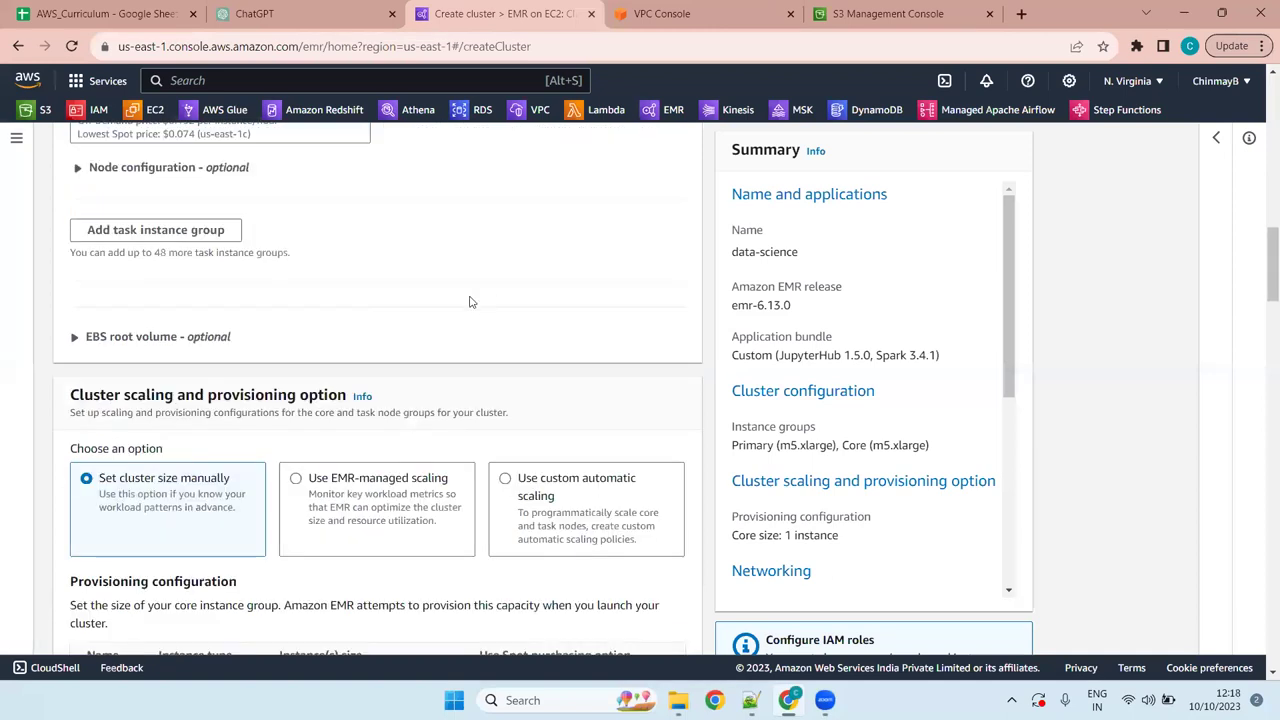
pyautogui.scroll(4, 471, 297)
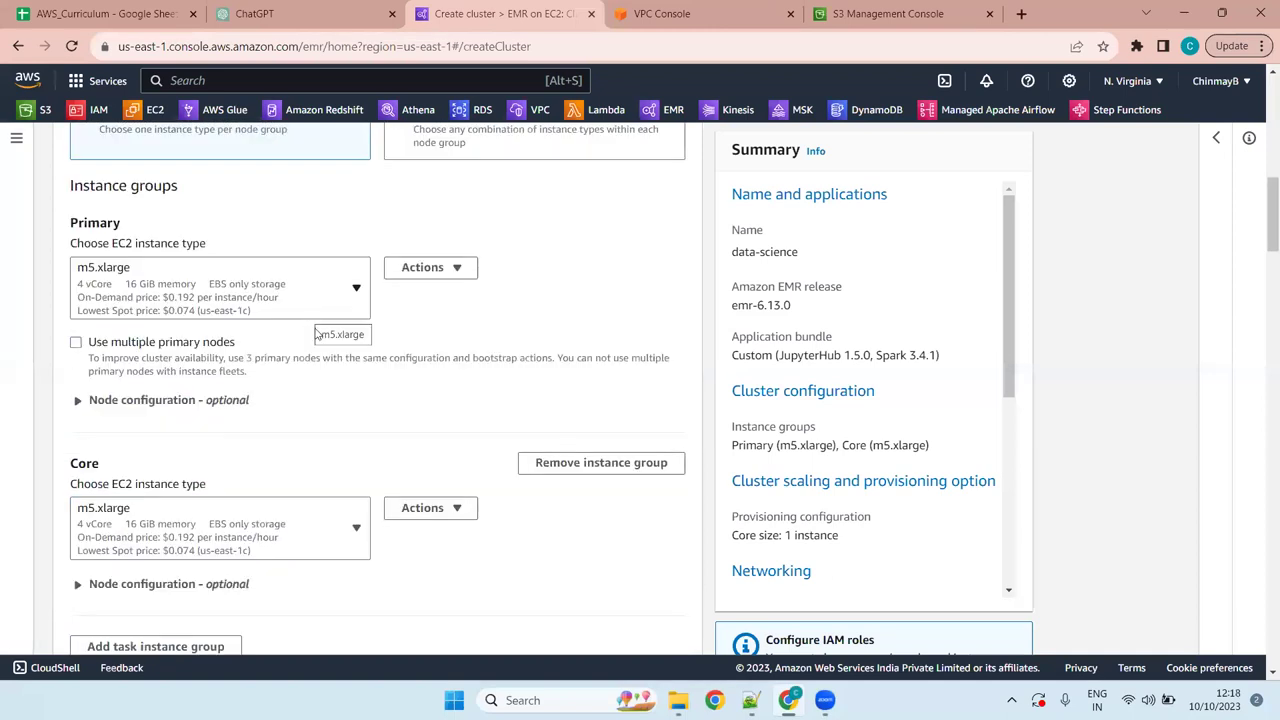
pyautogui.scroll(-4, 320, 346)
pyautogui.scroll(-4, 320, 346)
pyautogui.scroll(4, 300, 340)
pyautogui.scroll(-4, 296, 335)
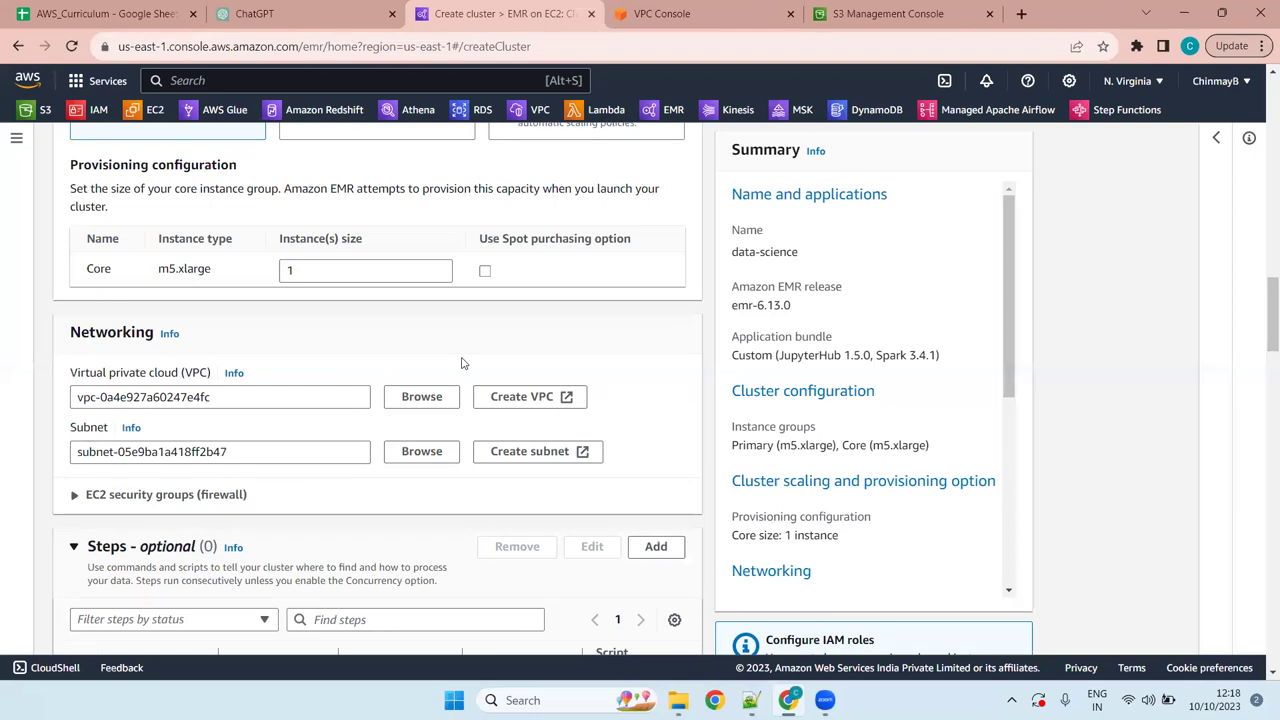
# - Set the cluster's virtual private cloud to ds-vpc in the networking settings
pyautogui.click(449, 397)
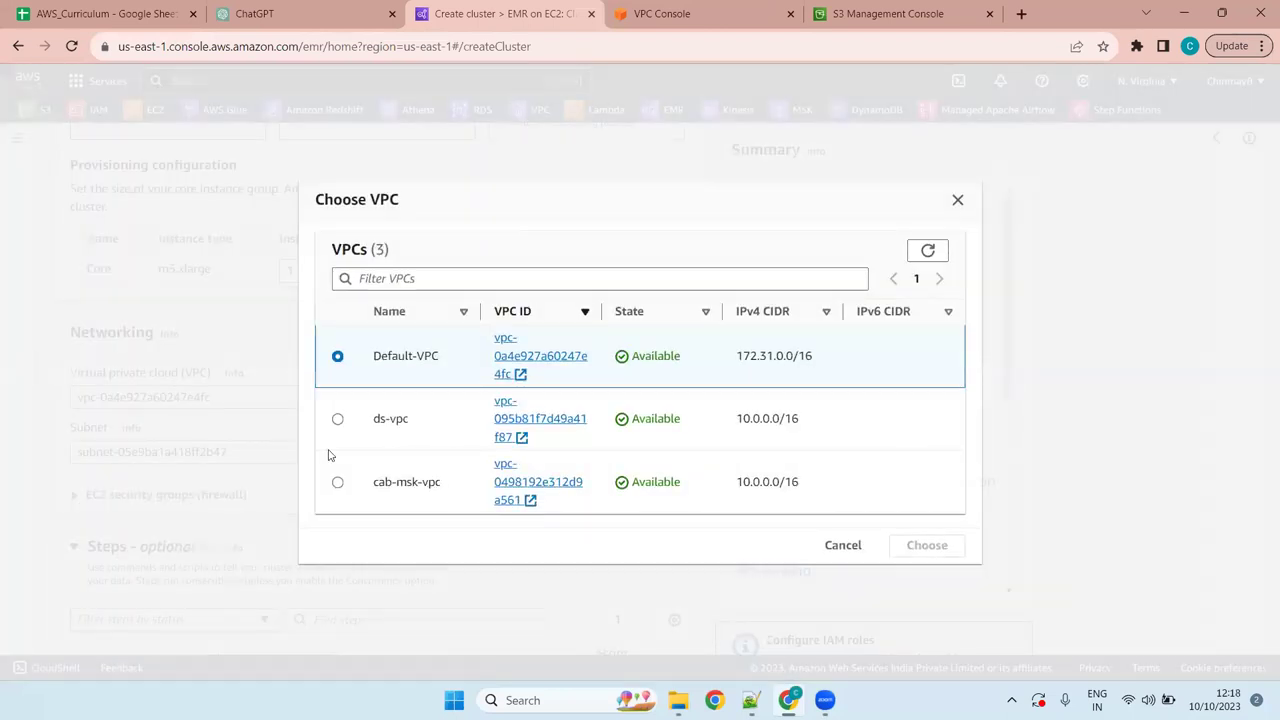
pyautogui.click(345, 420)
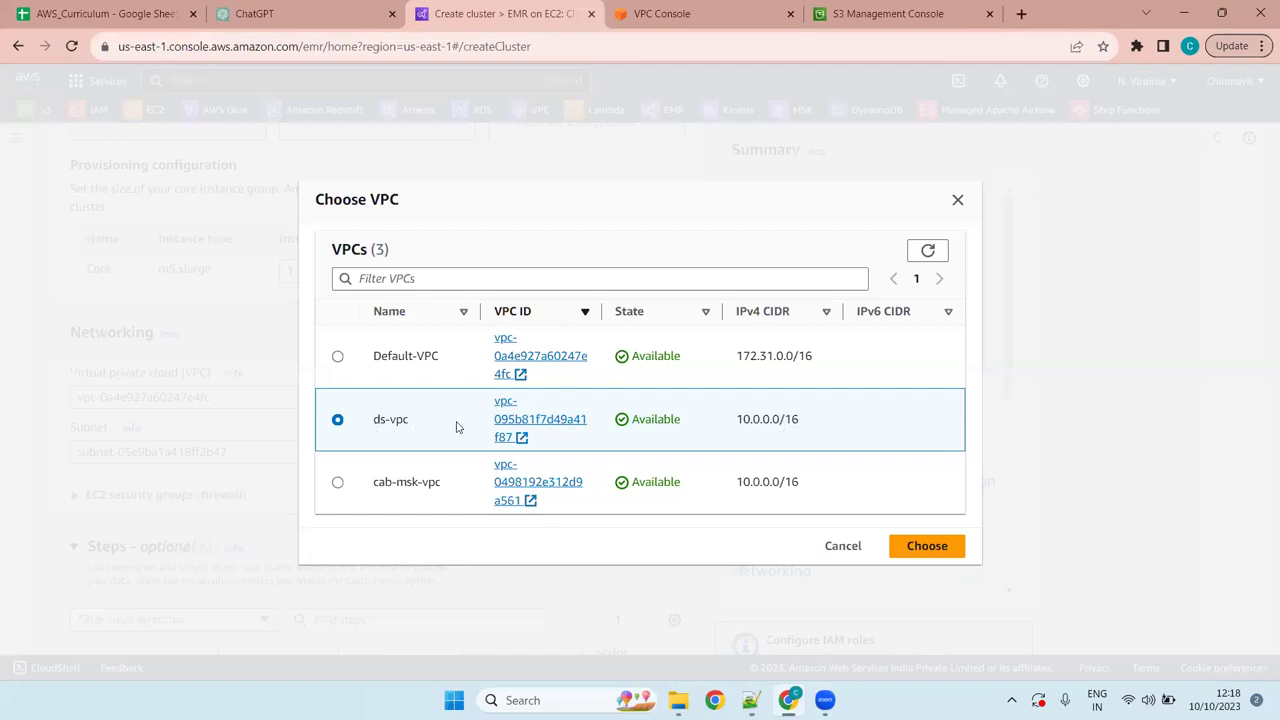
pyautogui.click(936, 548)
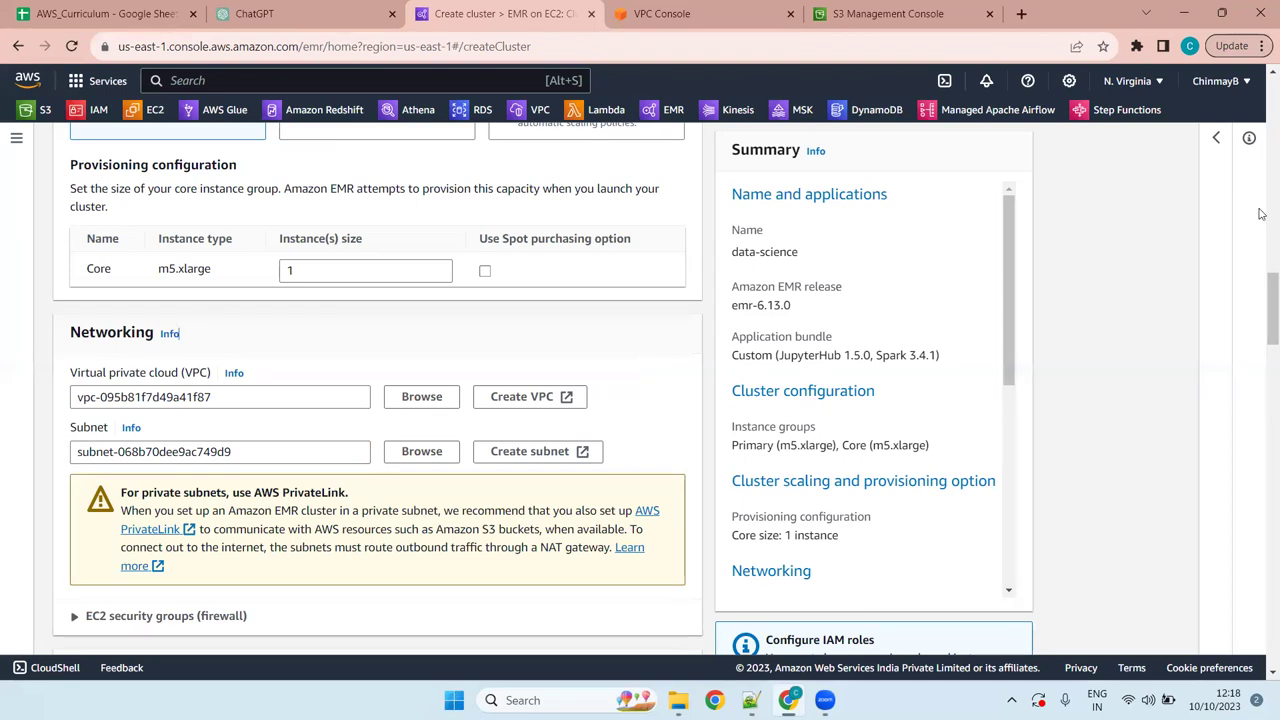
pyautogui.scroll(-2, 1262, 321)
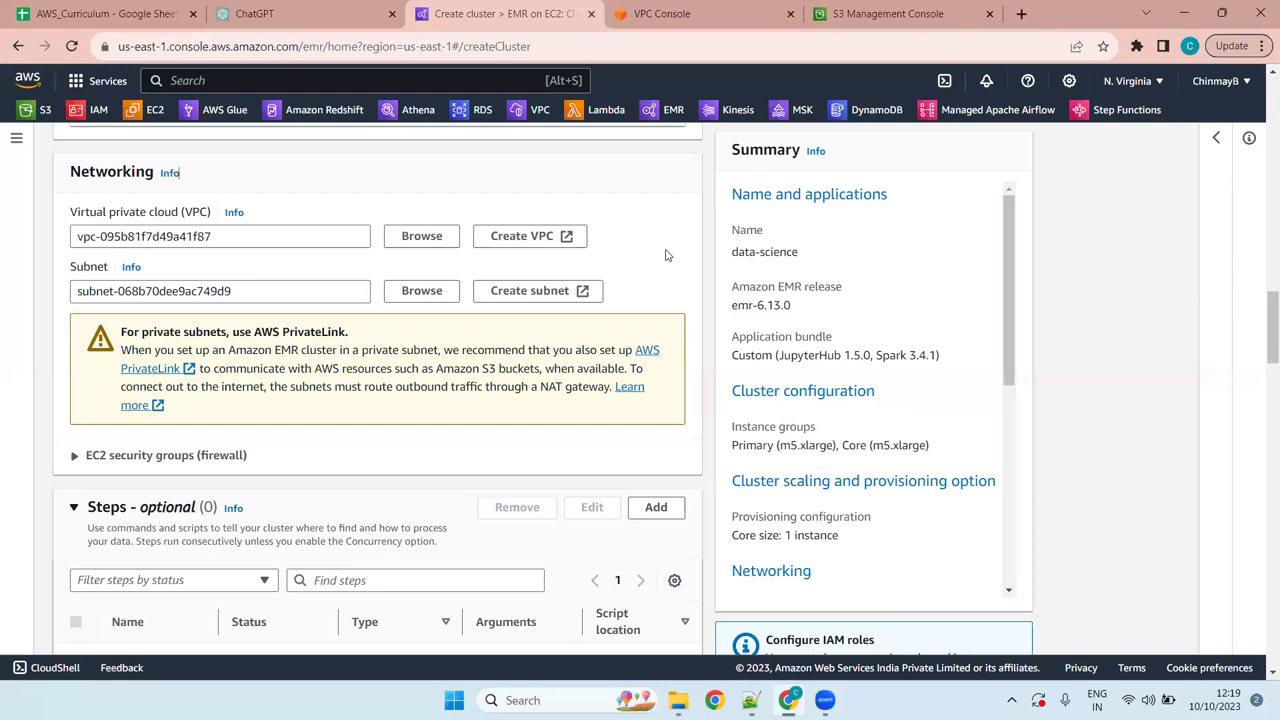
# - Copy the "Cluster scaling and provisioning option" heading and add it in Notepad++ as item "E]" below the Instance Fleets notes, one level less indented
pyautogui.scroll(4, 667, 255)
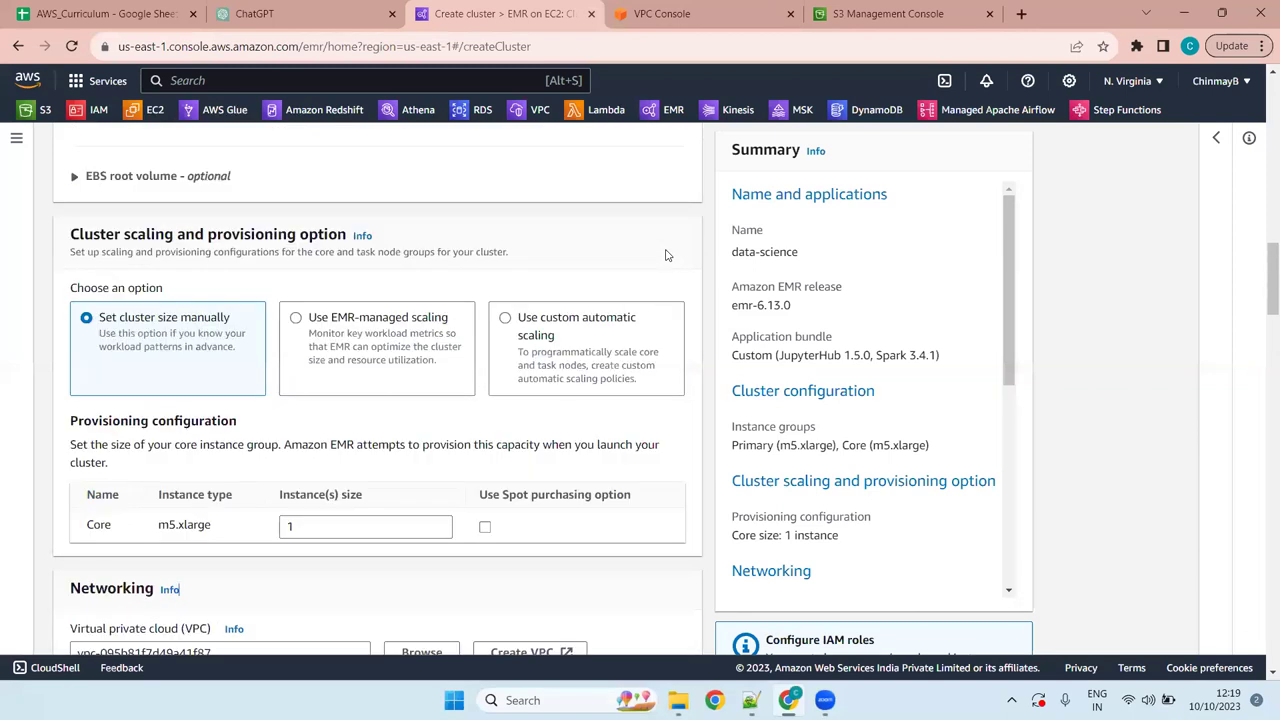
pyautogui.scroll(4, 667, 255)
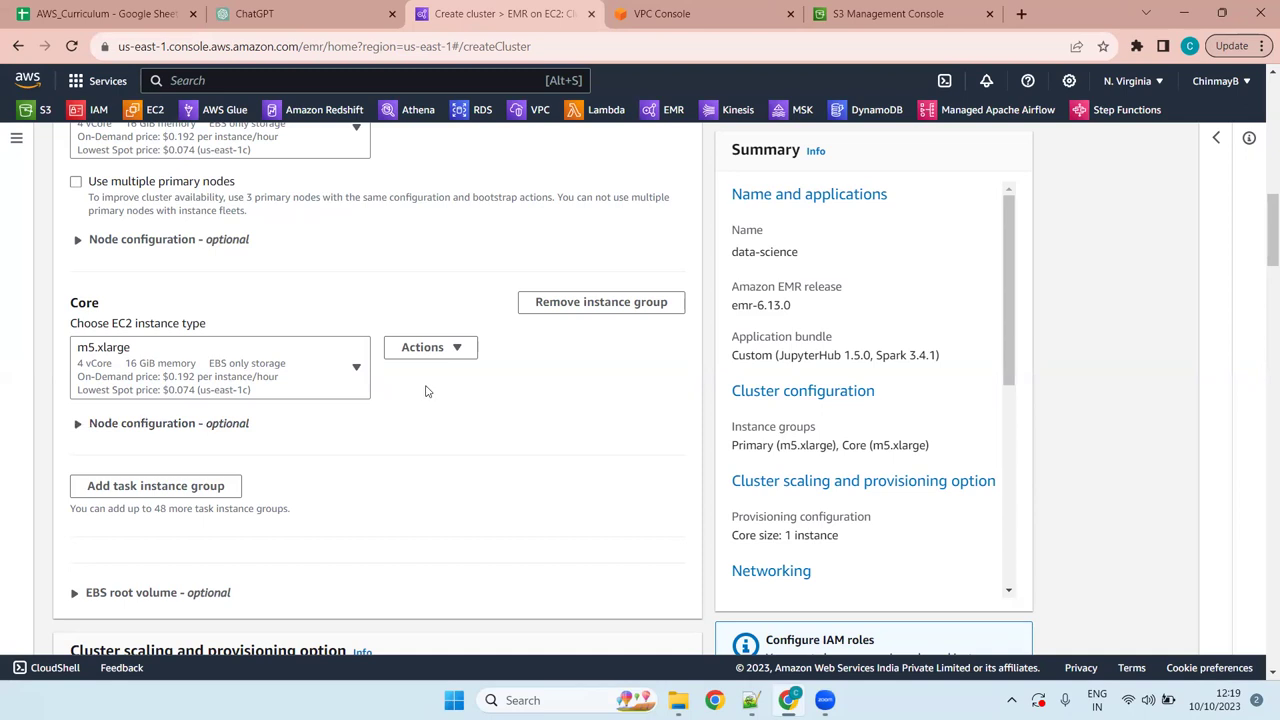
pyautogui.scroll(-4, 423, 390)
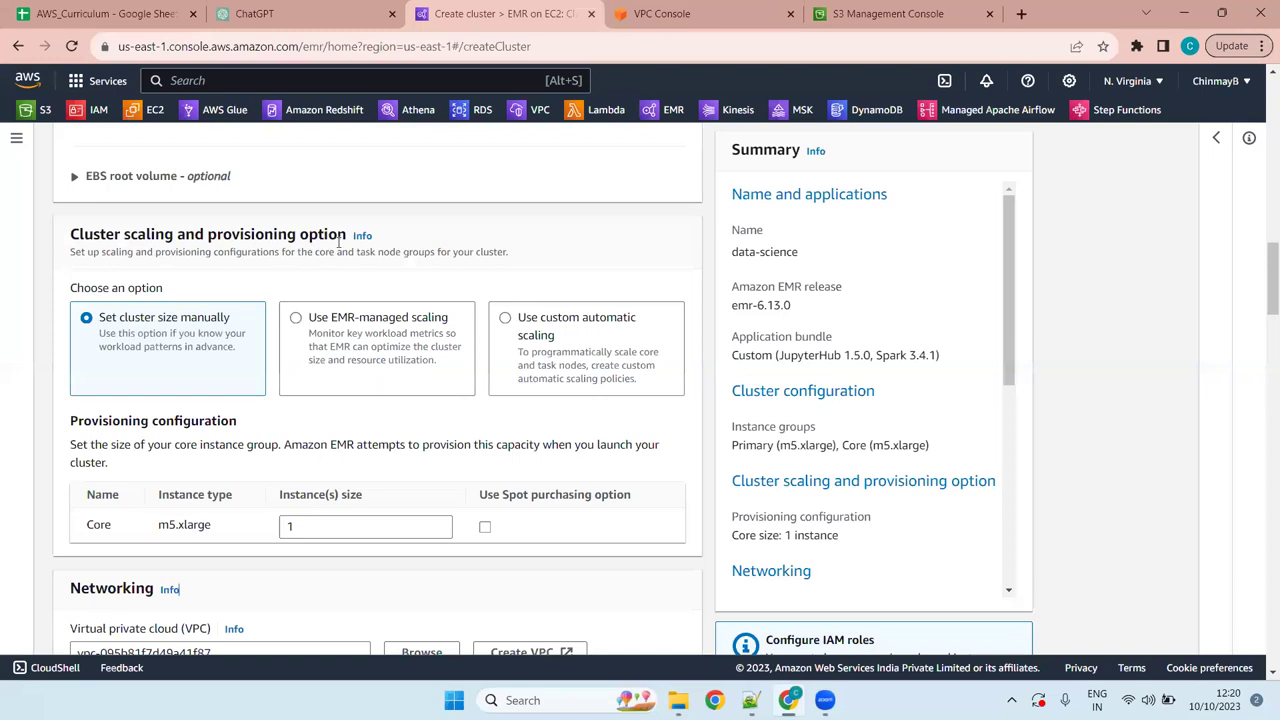
pyautogui.moveTo(346, 236); pyautogui.dragTo(70, 248)
pyautogui.hotkey('ctrl', 'c')
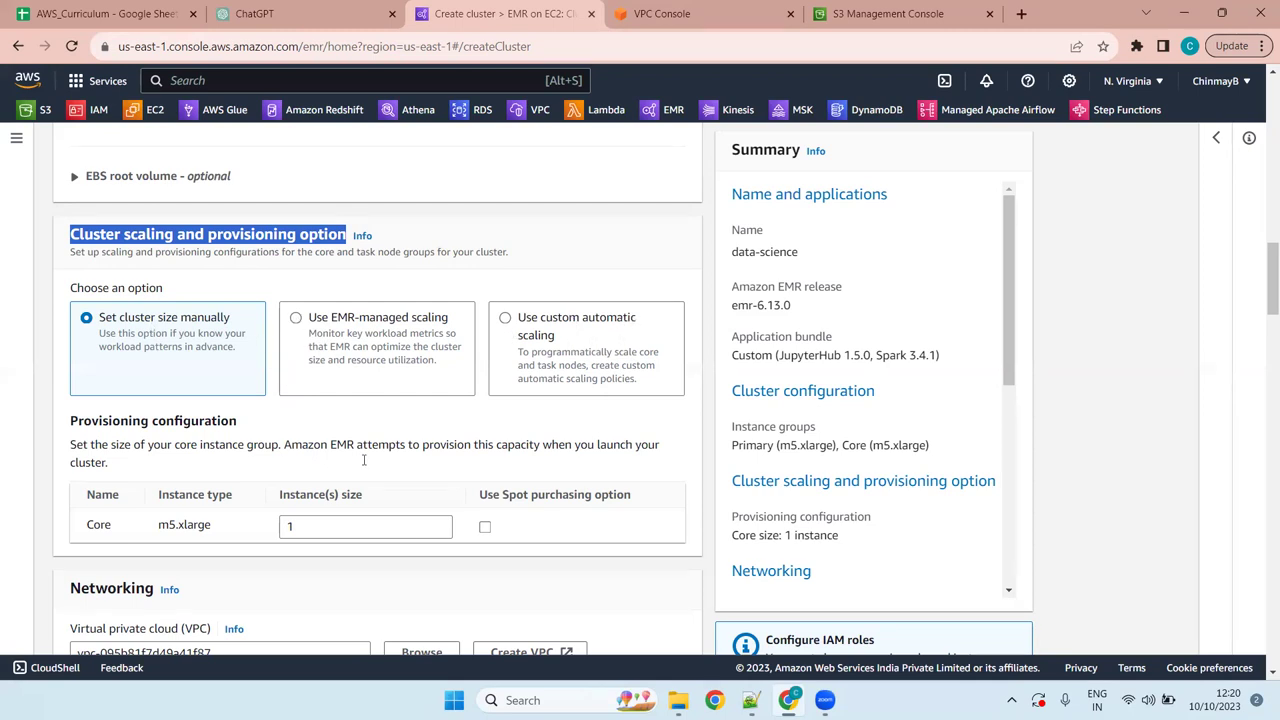
pyautogui.hotkey('alt', 'Tab')
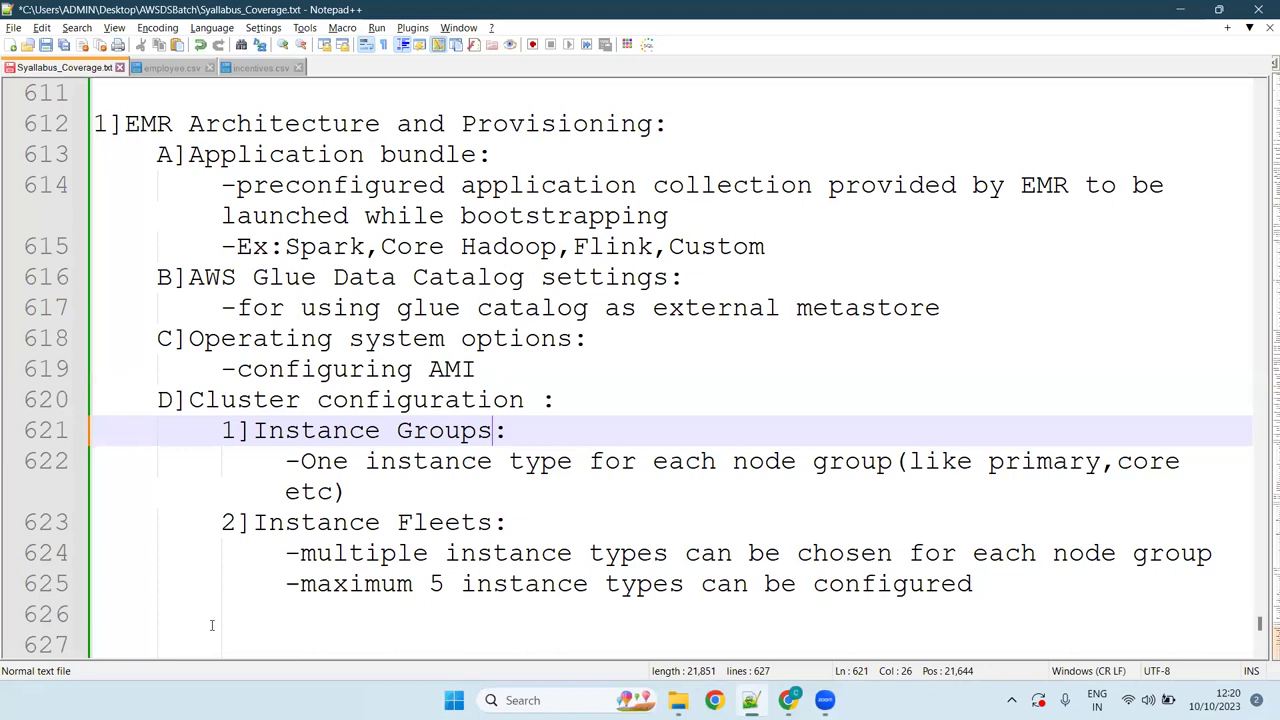
pyautogui.click(211, 625)
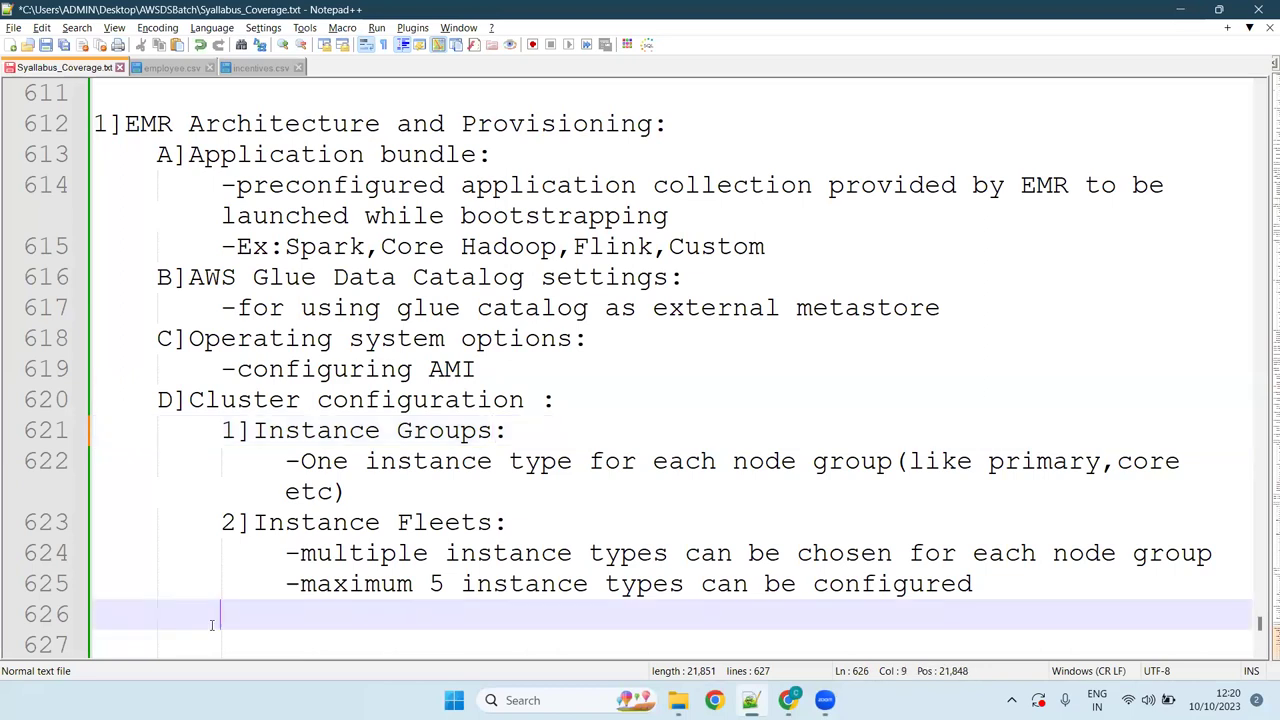
pyautogui.press('BackSpace')
pyautogui.write('E]')
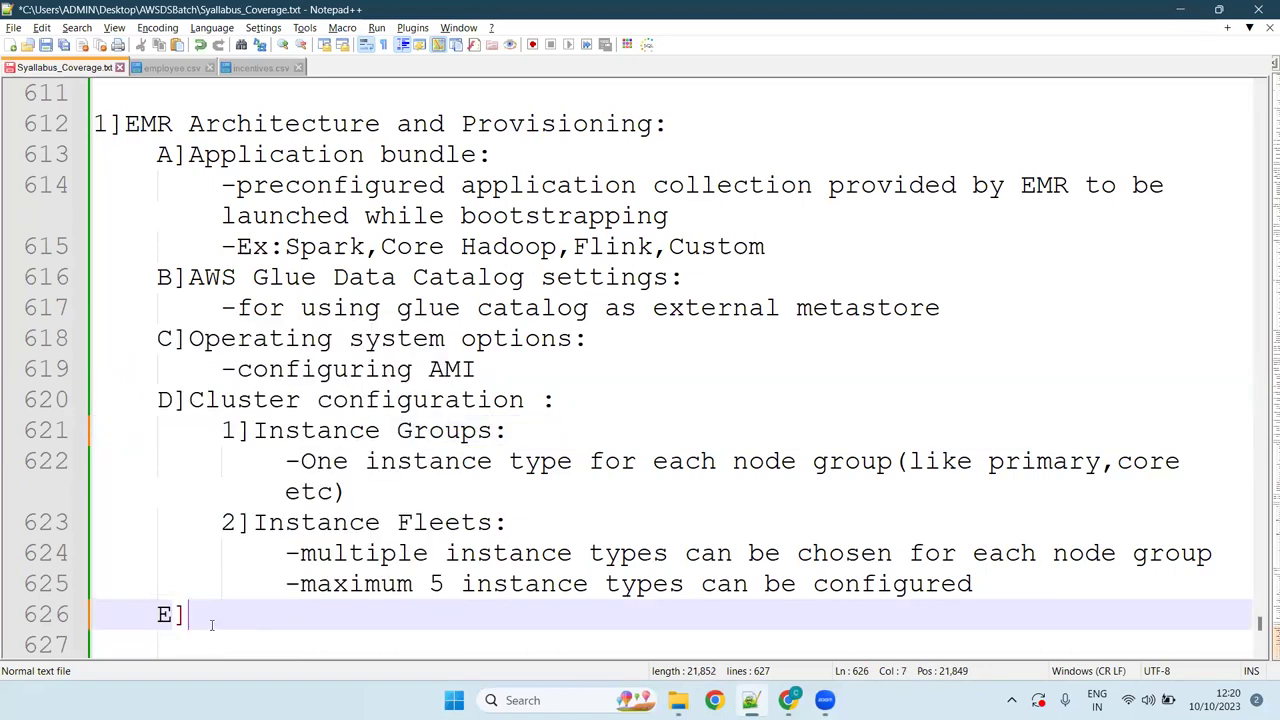
pyautogui.hotkey('ctrl', 'v')
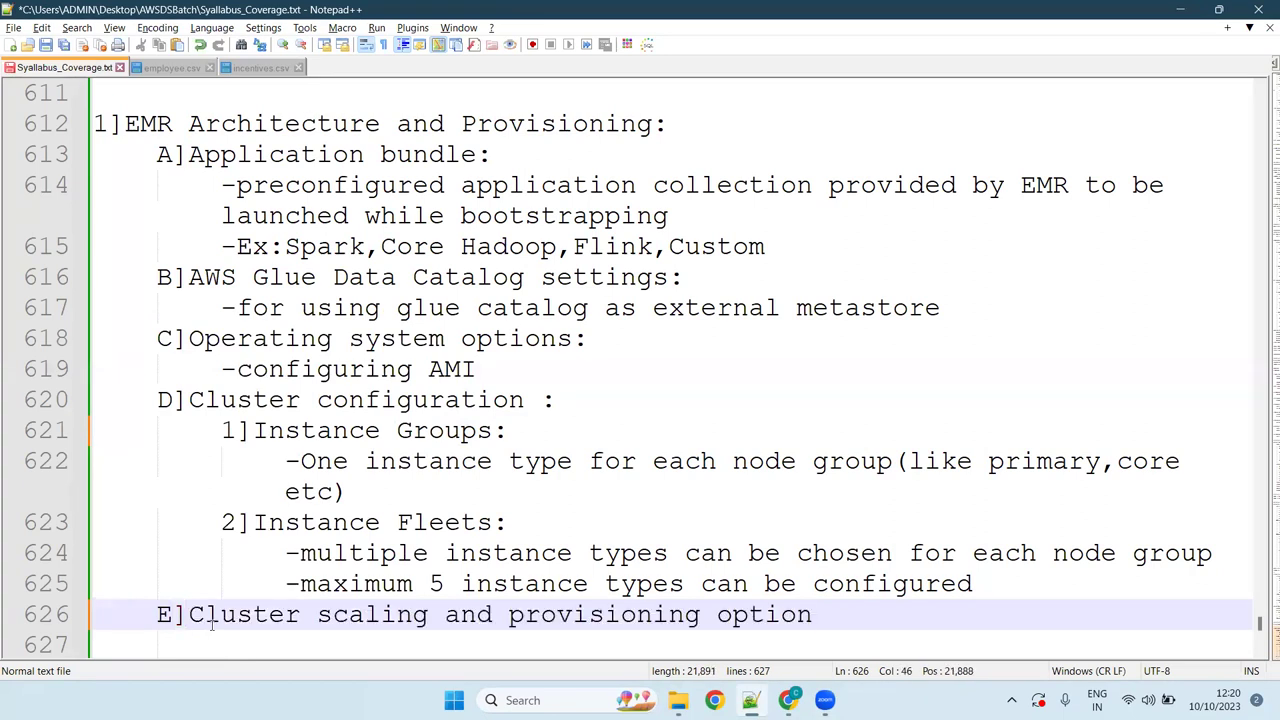
# - Insert a blank line above the "E]Cluster scaling and provisioning option" heading and add a colon at the heading's end
pyautogui.click(155, 615)
pyautogui.press('Return')
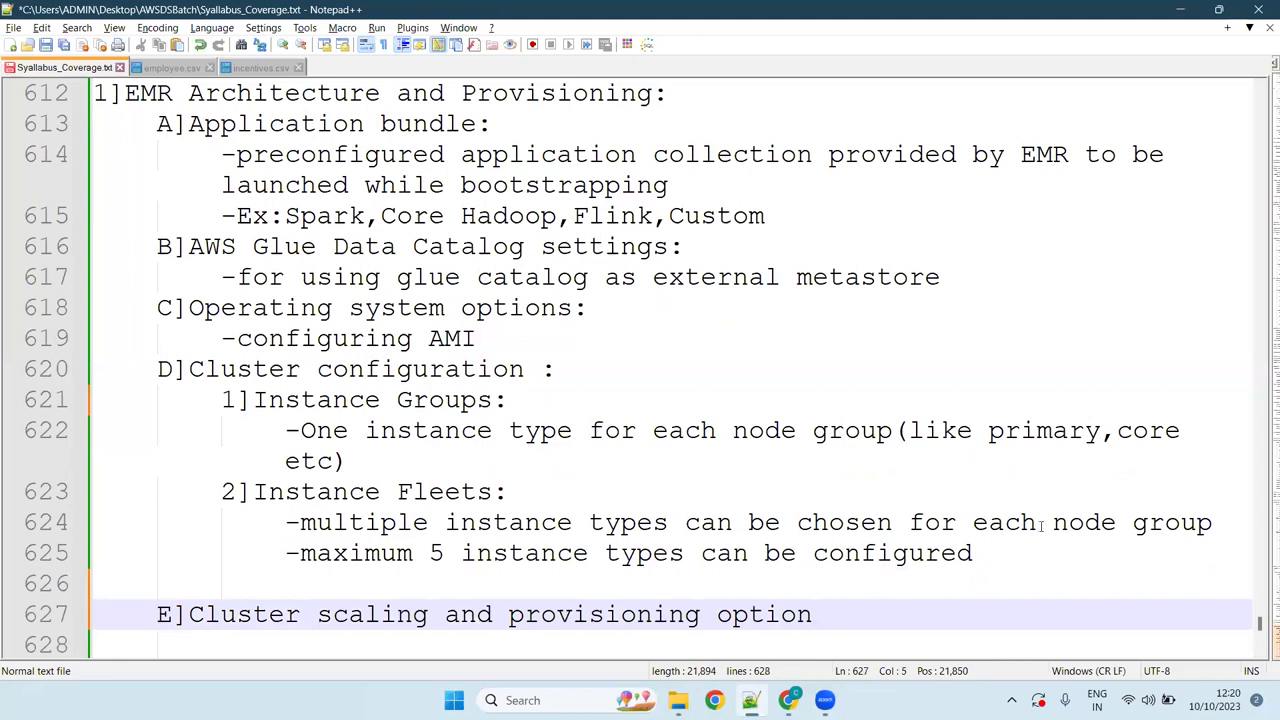
pyautogui.click(870, 626)
pyautogui.write(':')
# - Add the indented sub-item "1]Set Cluster Size Manually:" under the E] heading, checking the option's wording on the EMR page
pyautogui.press('Return')
pyautogui.press('Tab')
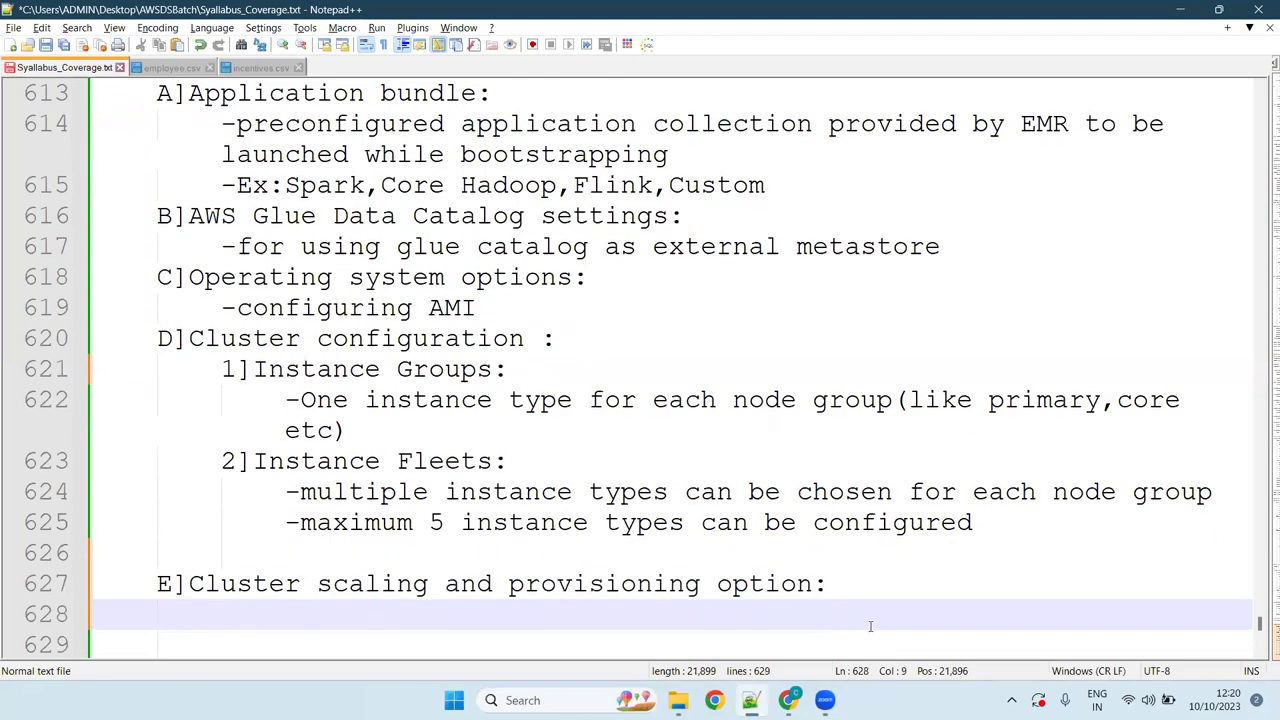
pyautogui.write('-')
pyautogui.press('BackSpace')
pyautogui.write('1]')
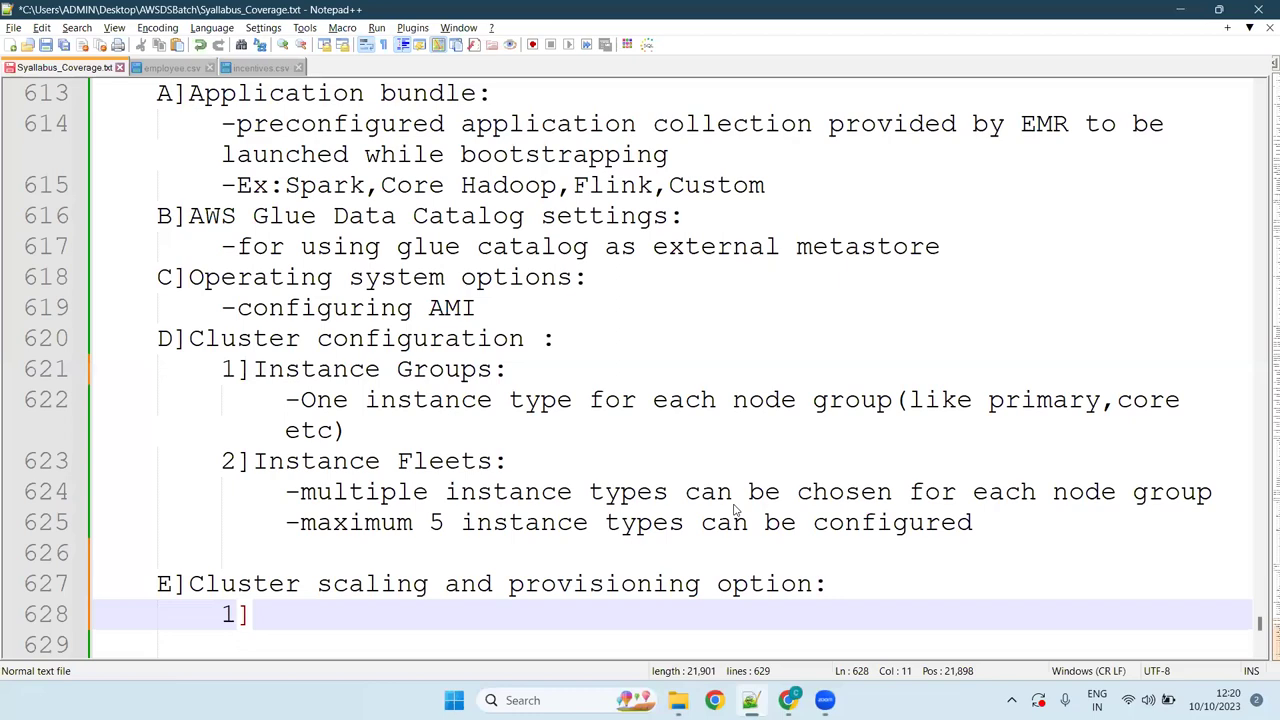
pyautogui.hotkey('alt', 'Tab')
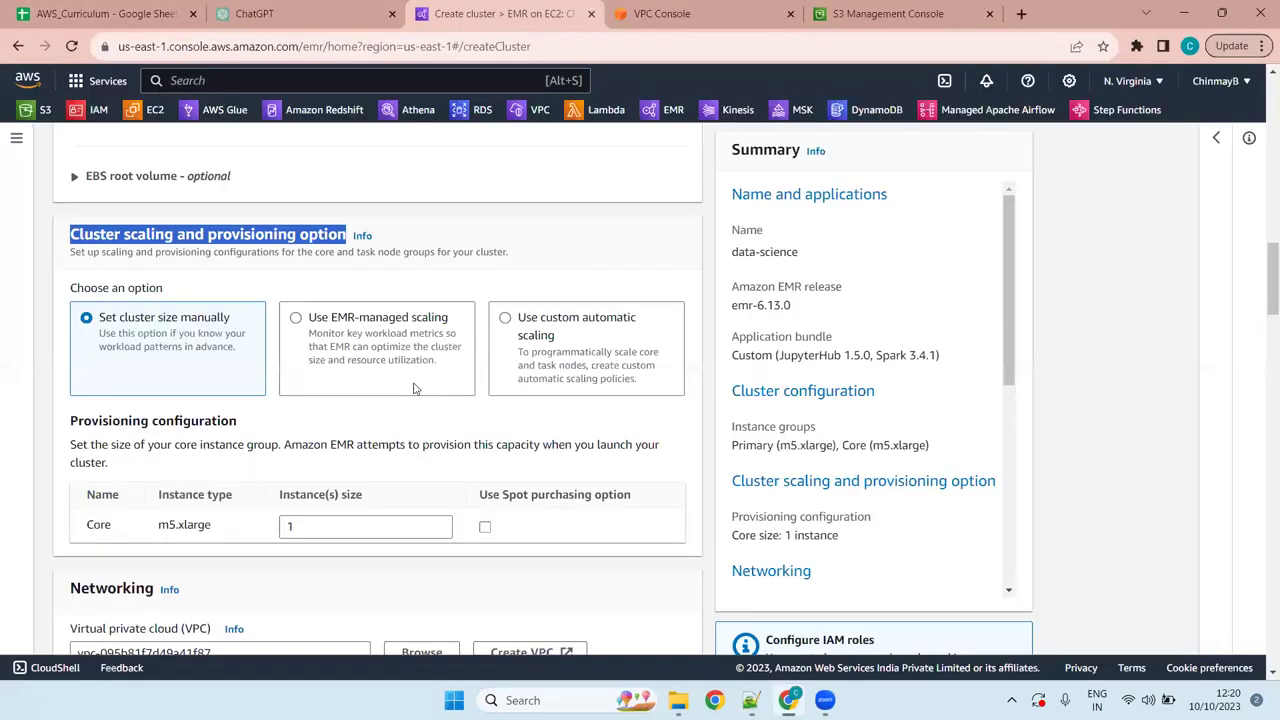
pyautogui.hotkey('alt', 'Tab')
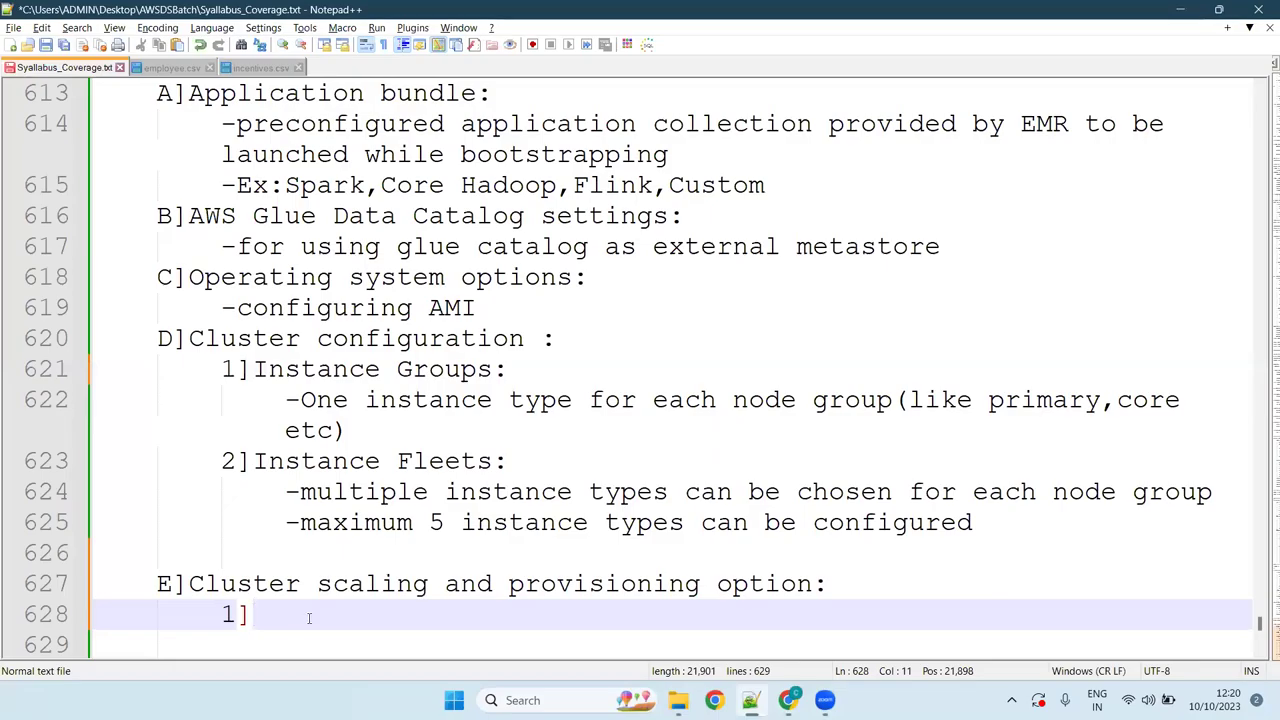
pyautogui.write('Set ')
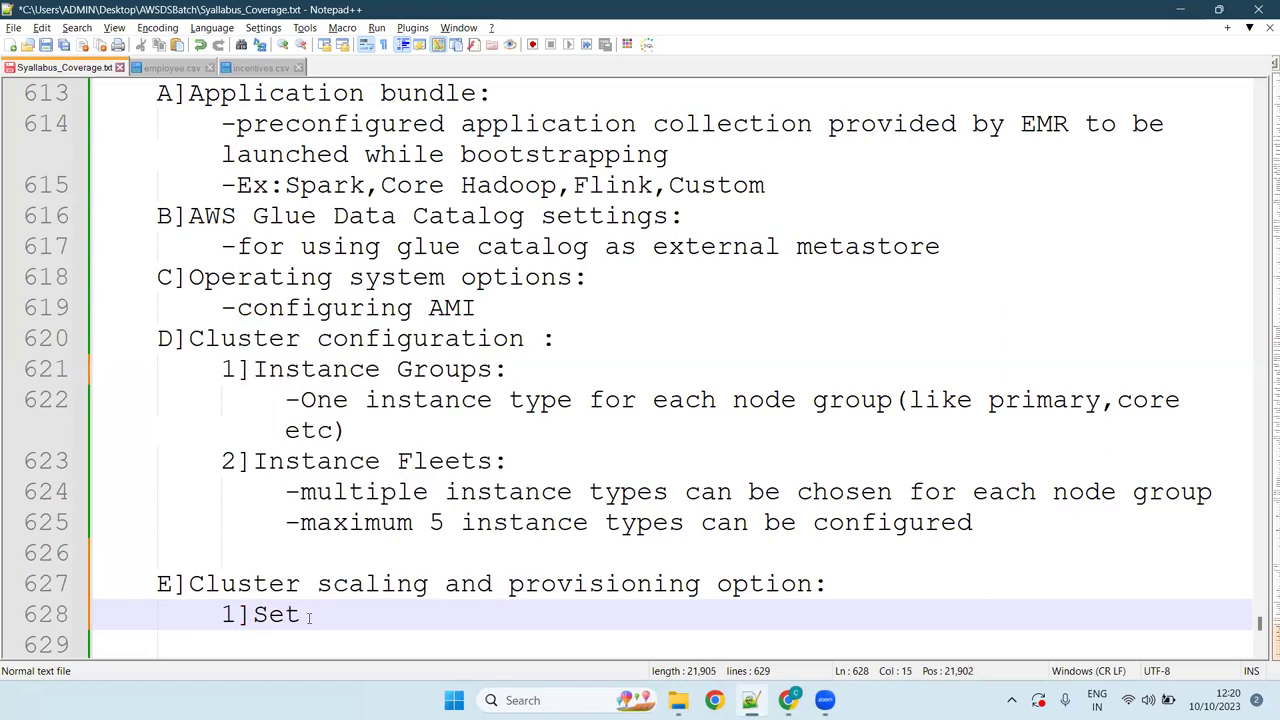
pyautogui.write('Cluster')
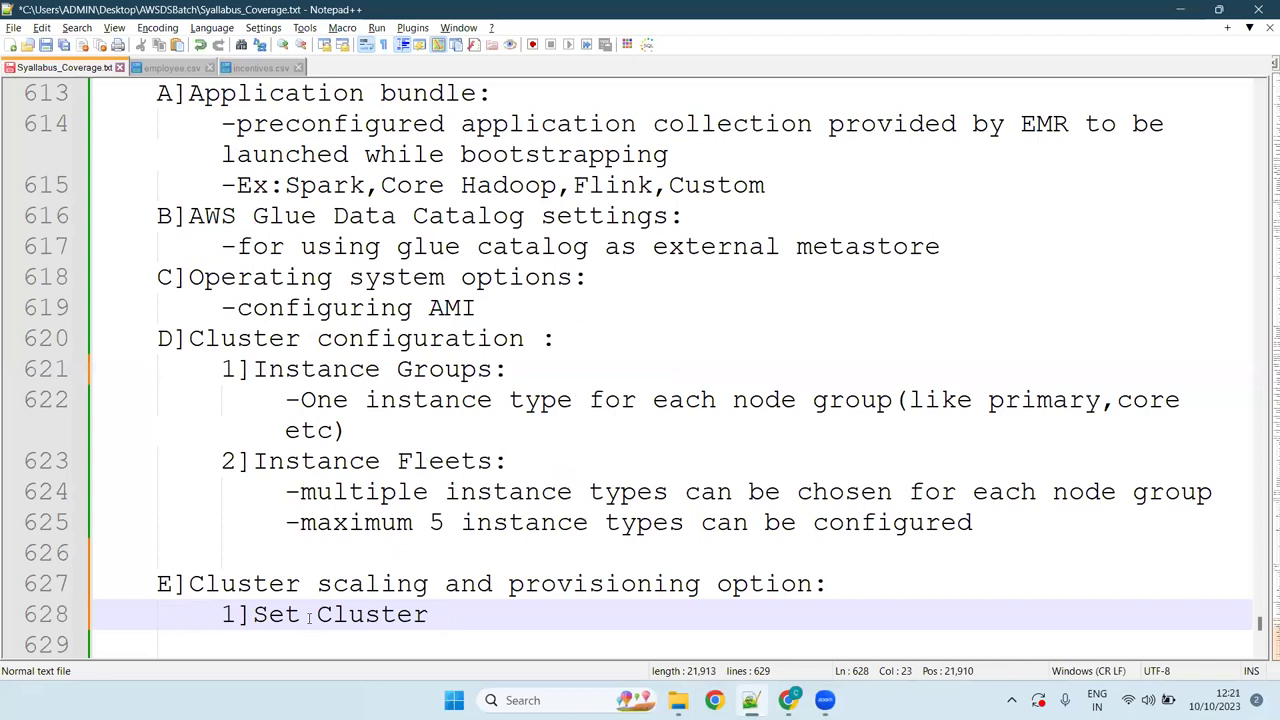
pyautogui.write('Size')
pyautogui.write('Man')
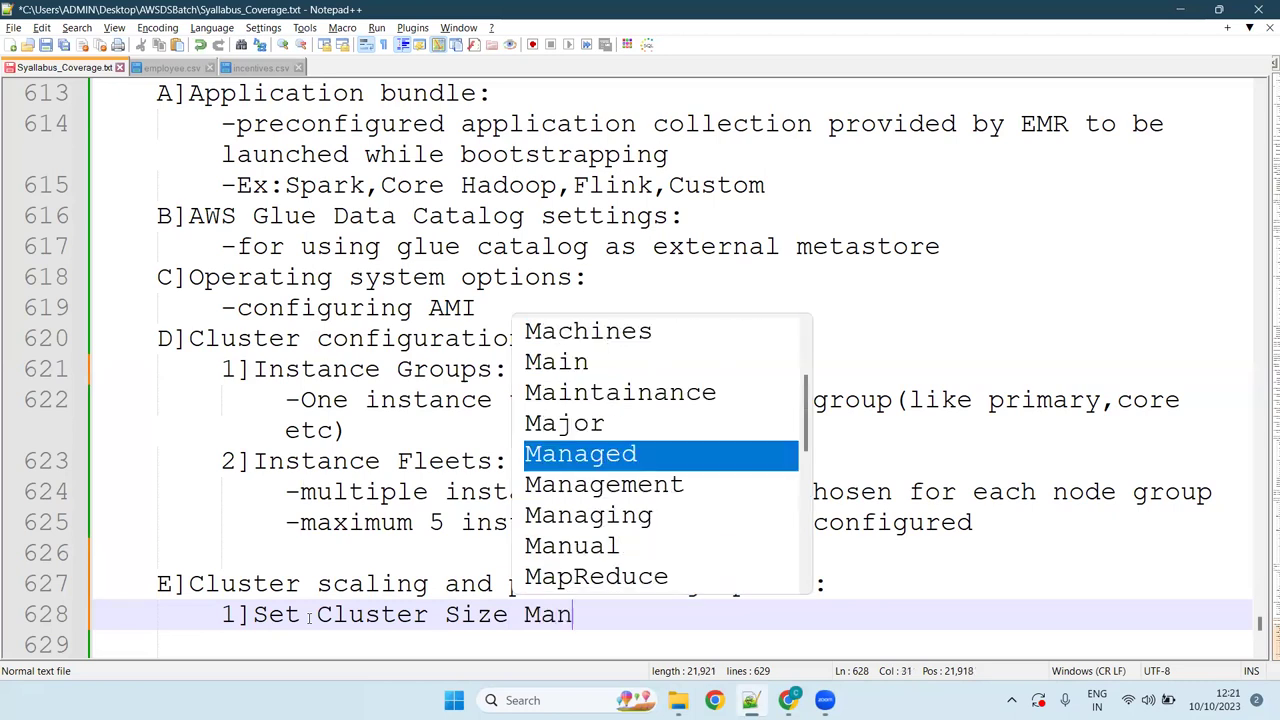
pyautogui.write('ually:')
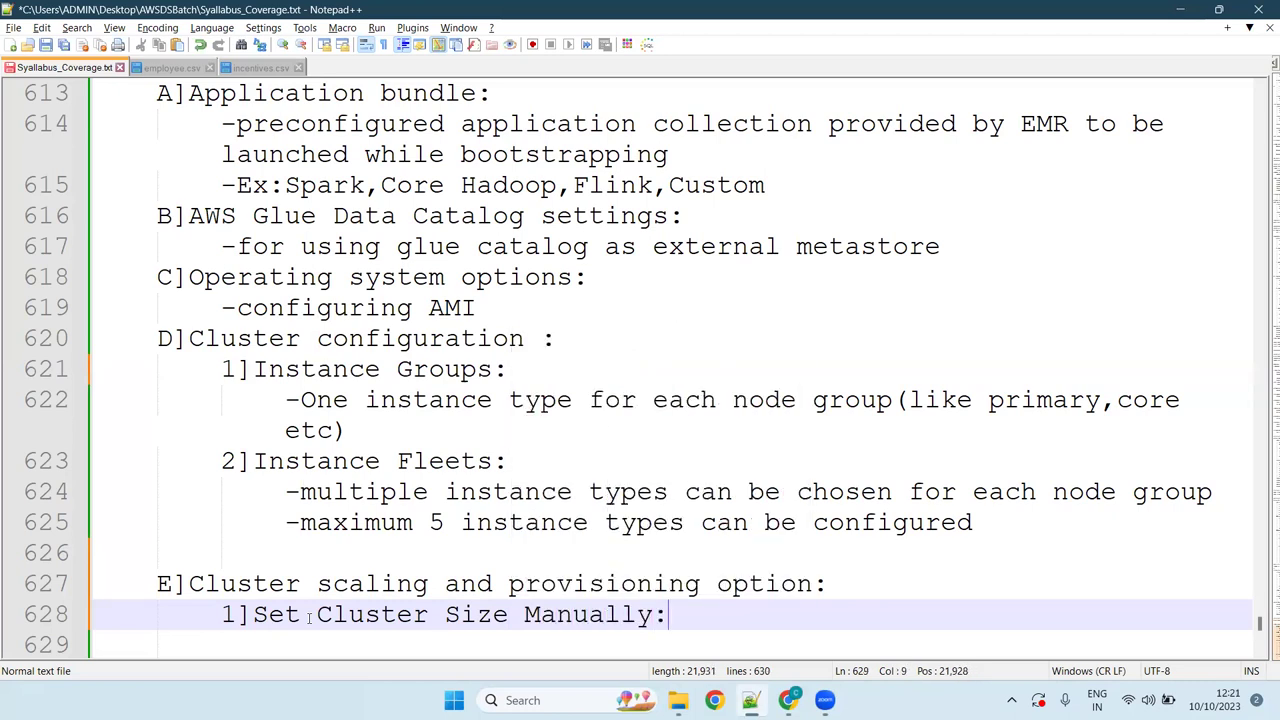
# - Add the sub-item "2]EMR Managed Scaling:" below the first one, leaving a blank line between them
pyautogui.press('Return')
pyautogui.press('Return')
pyautogui.write('2]EMR ')
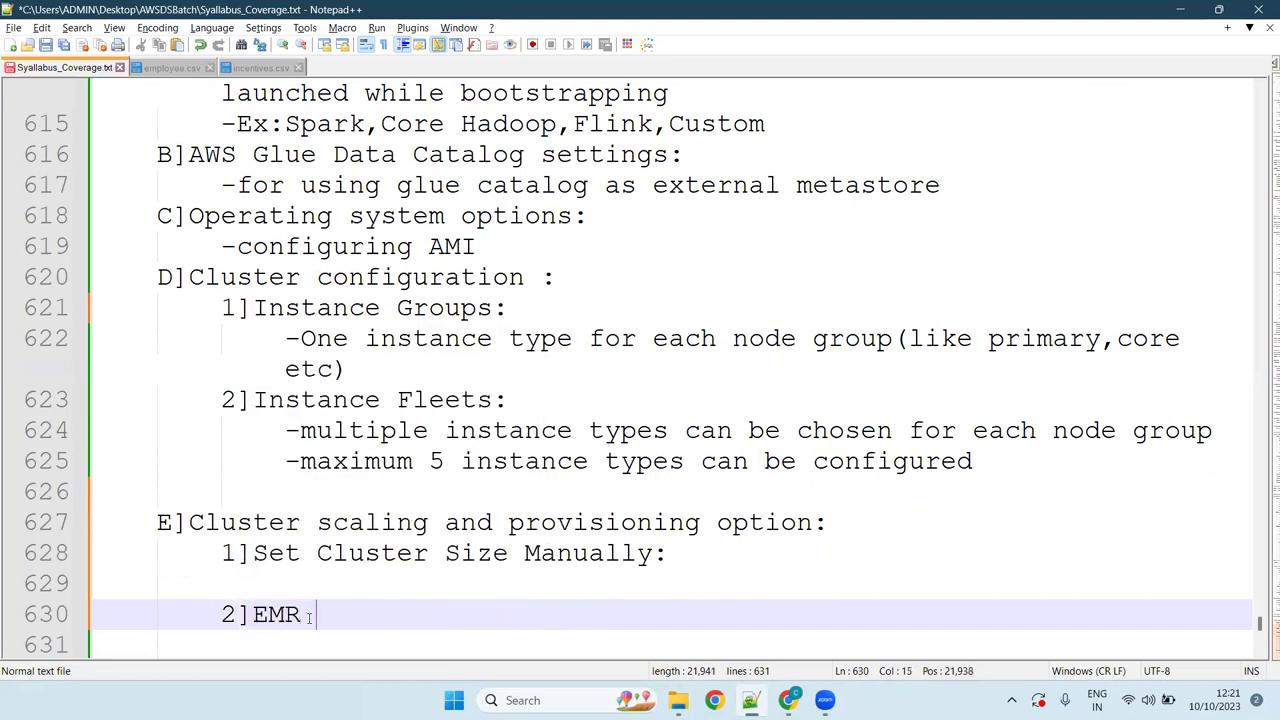
pyautogui.write('Managed ')
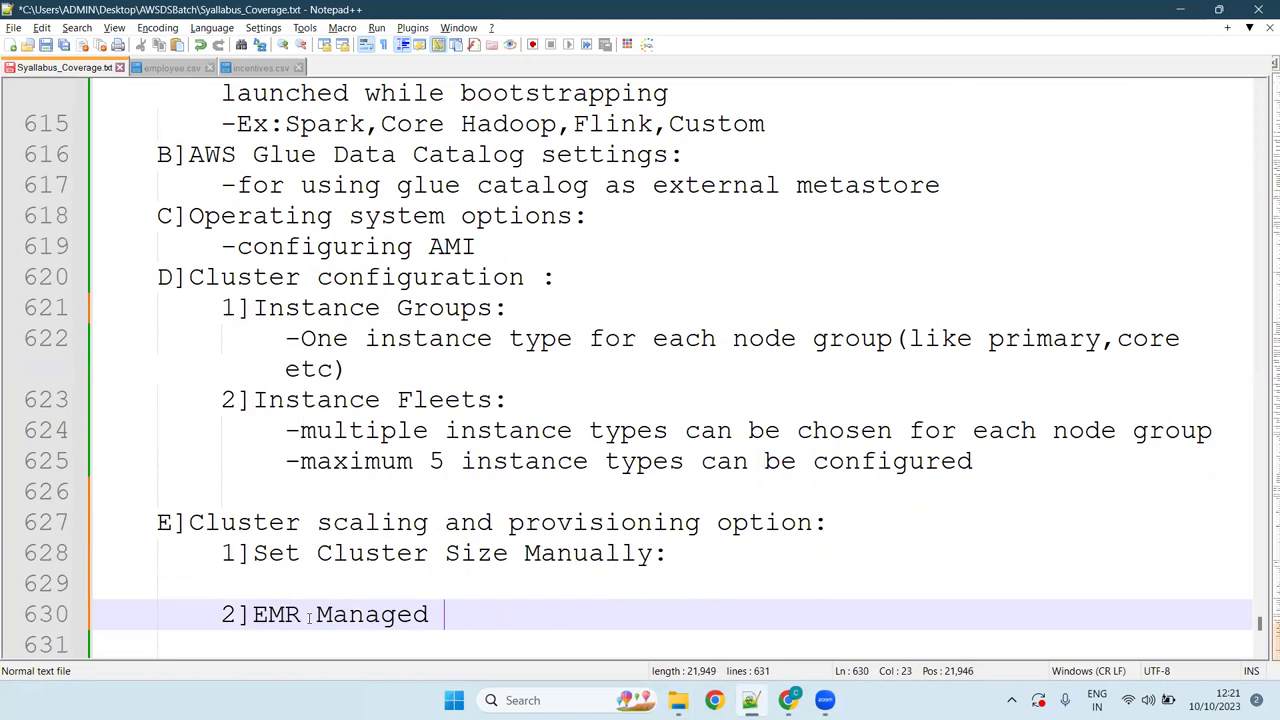
pyautogui.write('Scaling:')
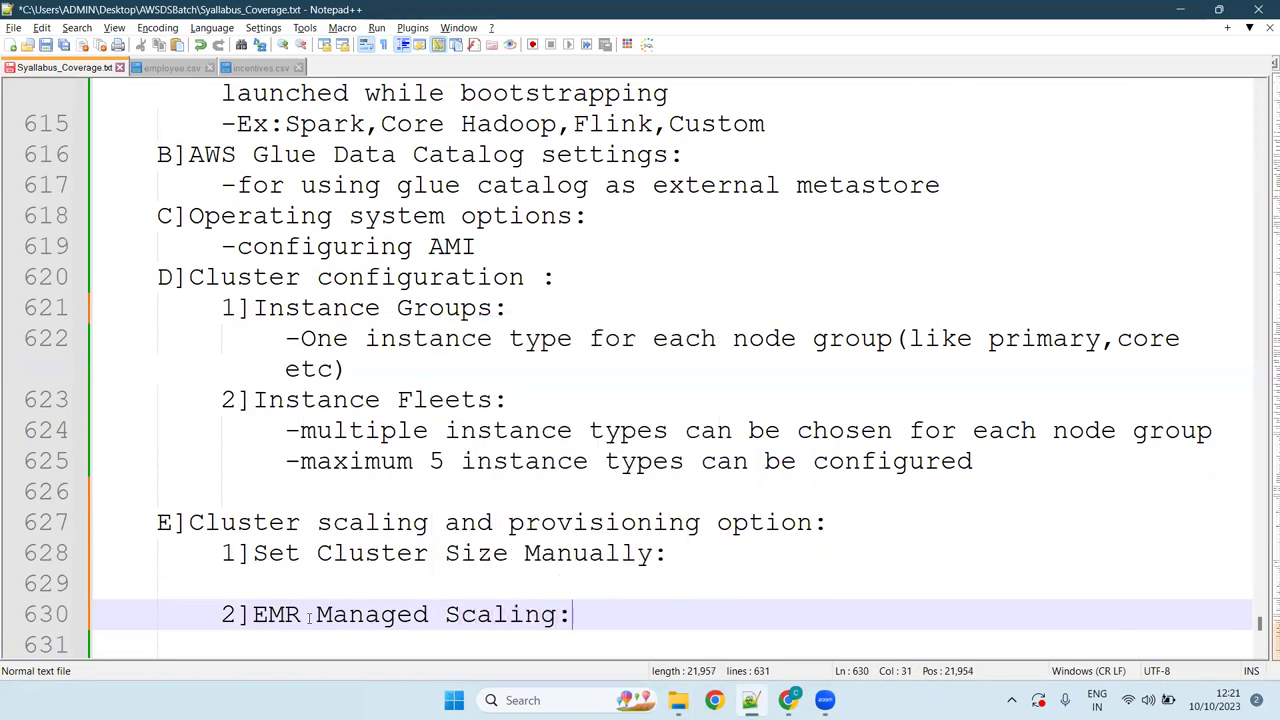
# - Add the sub-item "3]Custom Automatic Scaling:" after a blank line, checking the option's wording on the EMR page
pyautogui.press('Return')
pyautogui.press('Return')
pyautogui.write('3]')
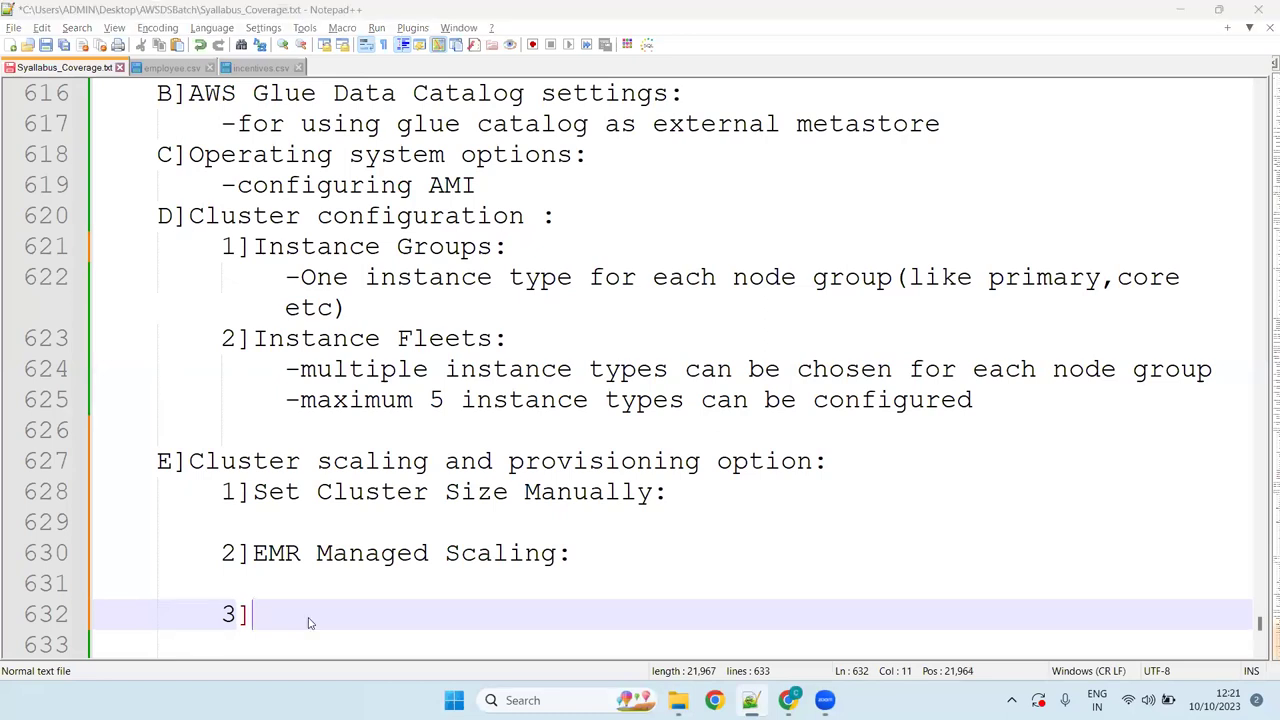
pyautogui.hotkey('alt', 'Tab')
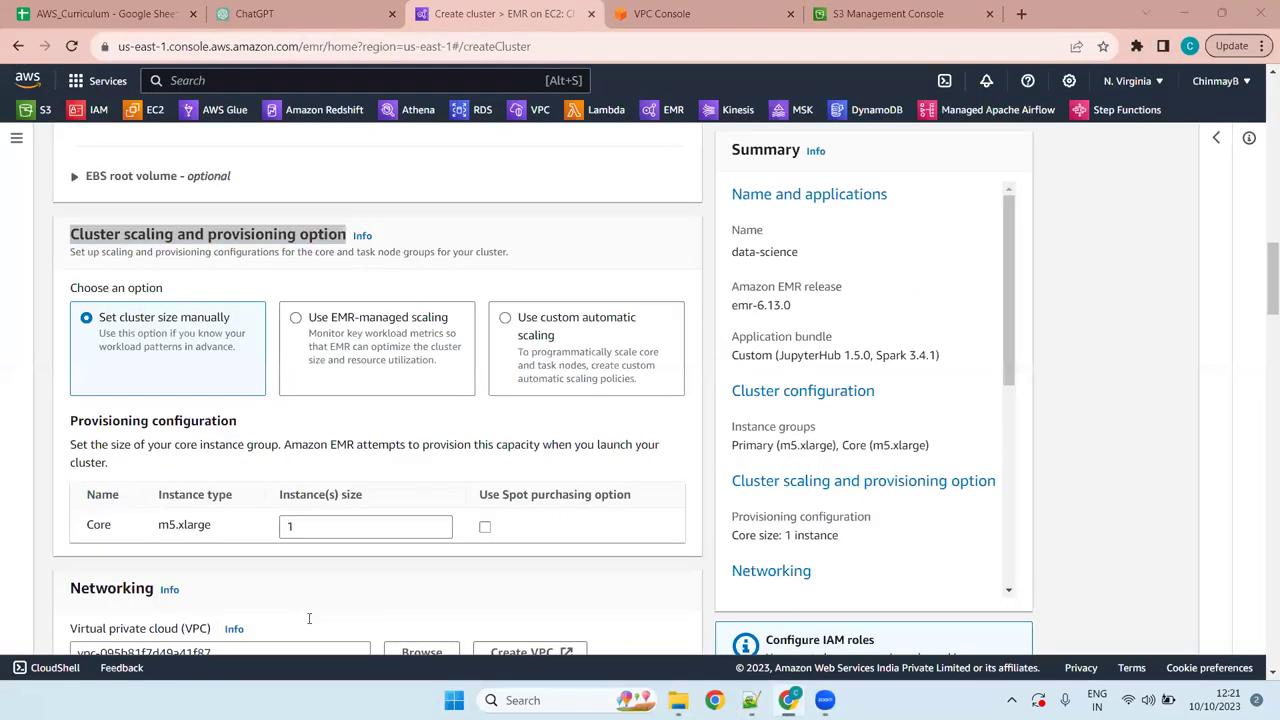
pyautogui.hotkey('alt', 'Tab')
pyautogui.write('Custome')
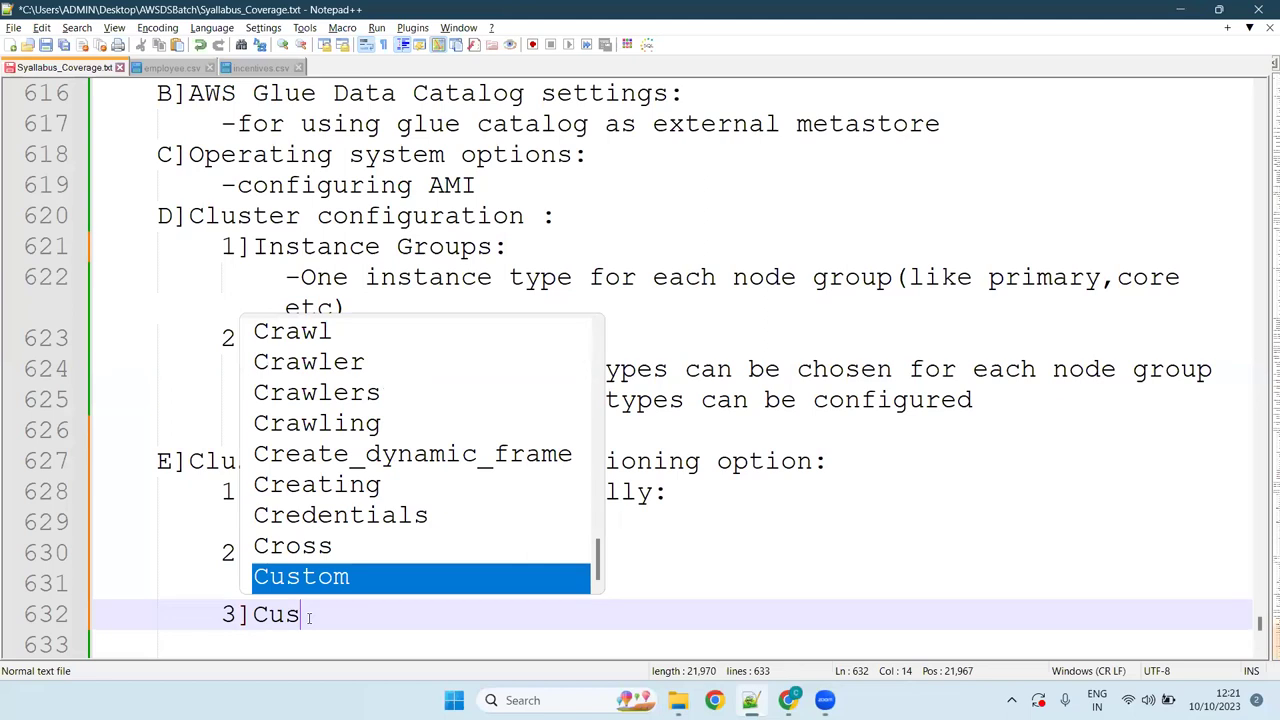
pyautogui.press('BackSpace')
pyautogui.press('BackSpace')
pyautogui.write('Aut')
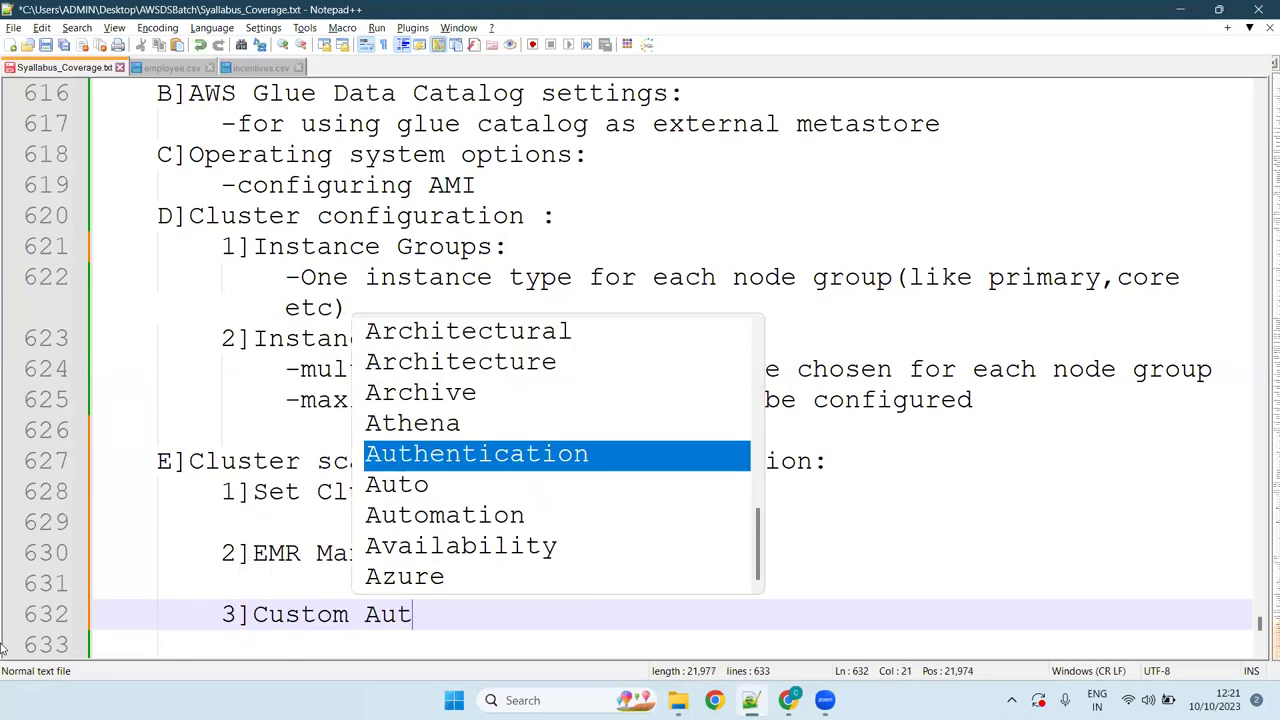
pyautogui.write('omatic ')
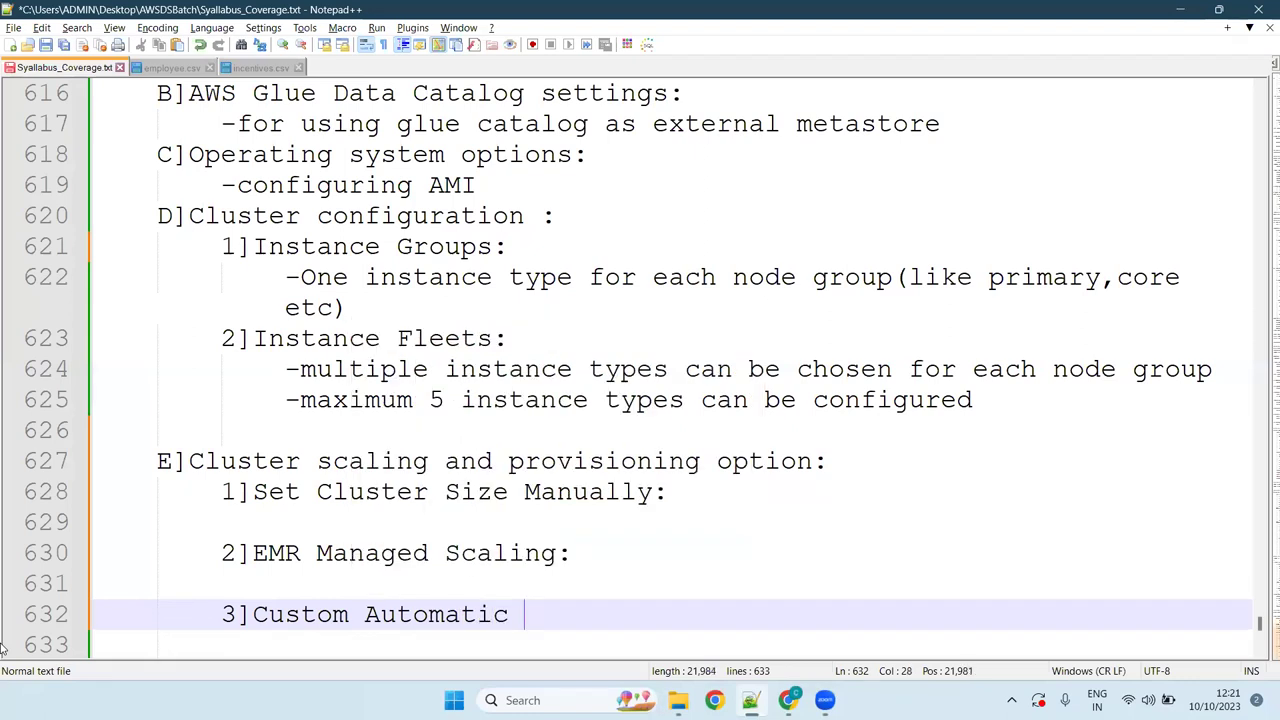
pyautogui.write('Scaling:')
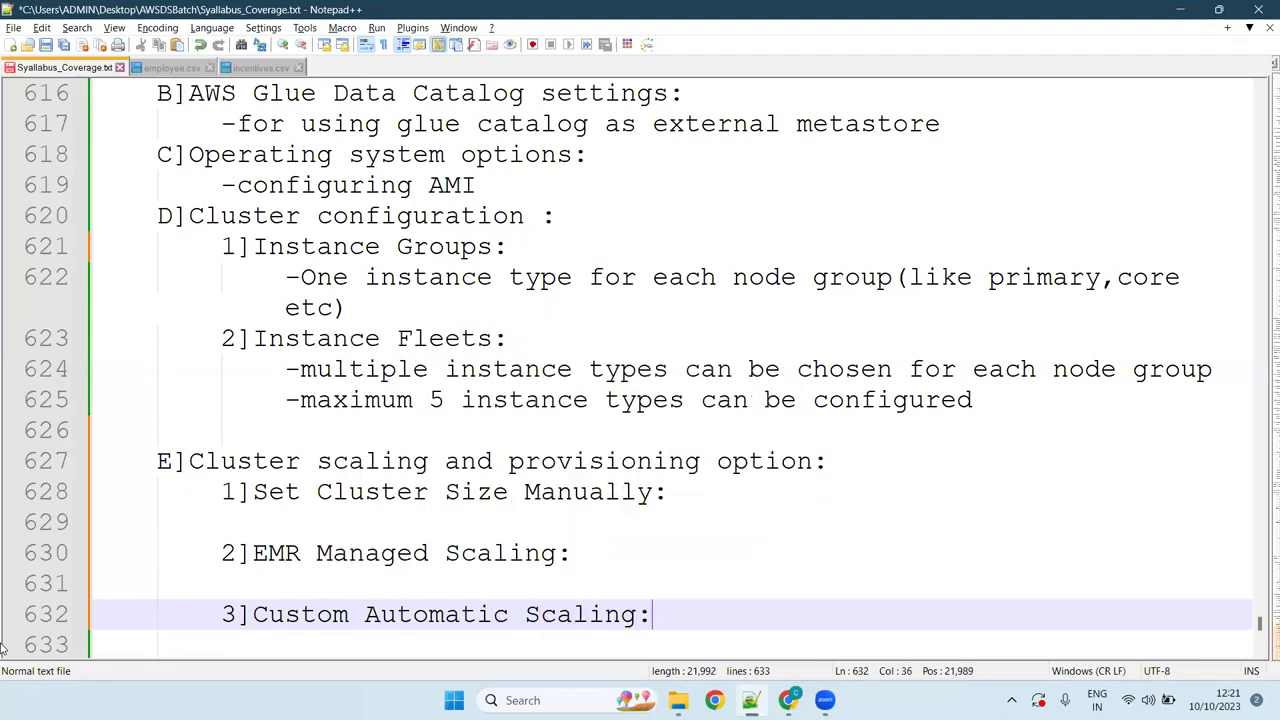
# - Add two new lines below the Custom Automatic Scaling sub-item and save the syllabus file
pyautogui.press('Return')
pyautogui.press('Return')
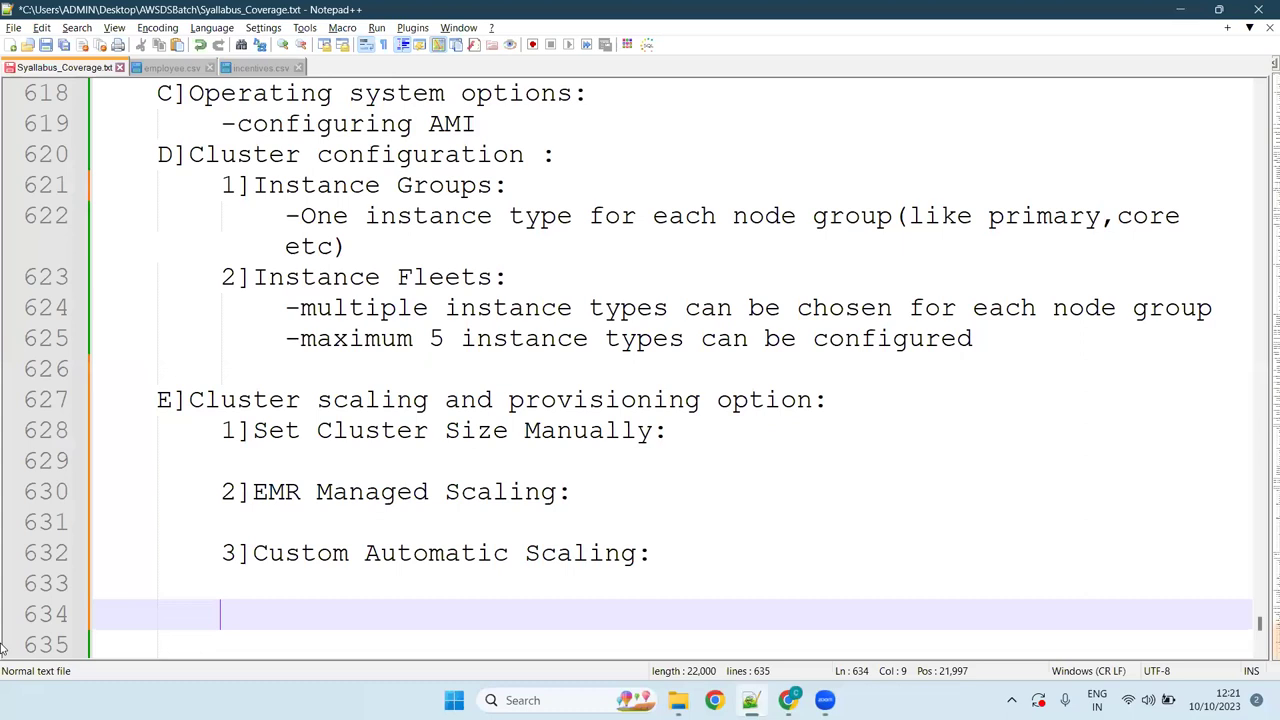
pyautogui.hotkey('ctrl', 's')
# - Switch to the EMR cluster creation page in the browser, choose EMR-managed scaling and open the minimum cluster size for editing
pyautogui.hotkey('alt', 'Tab')
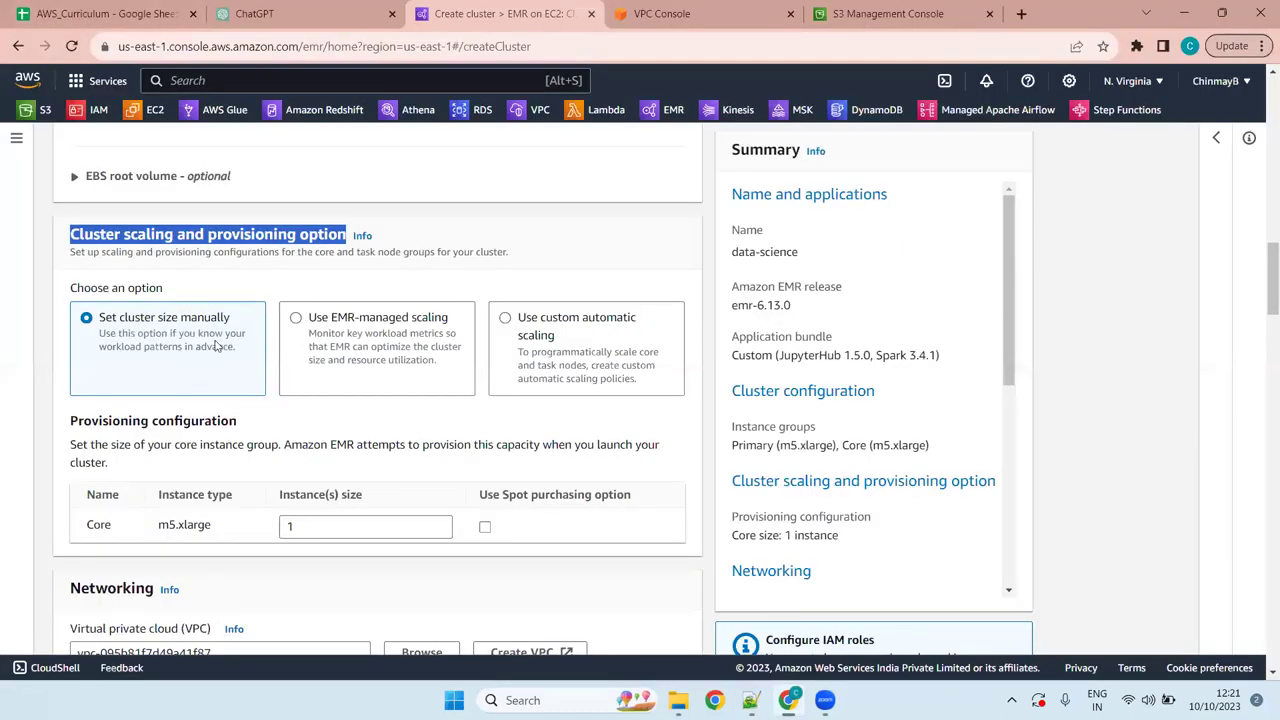
pyautogui.click(373, 479)
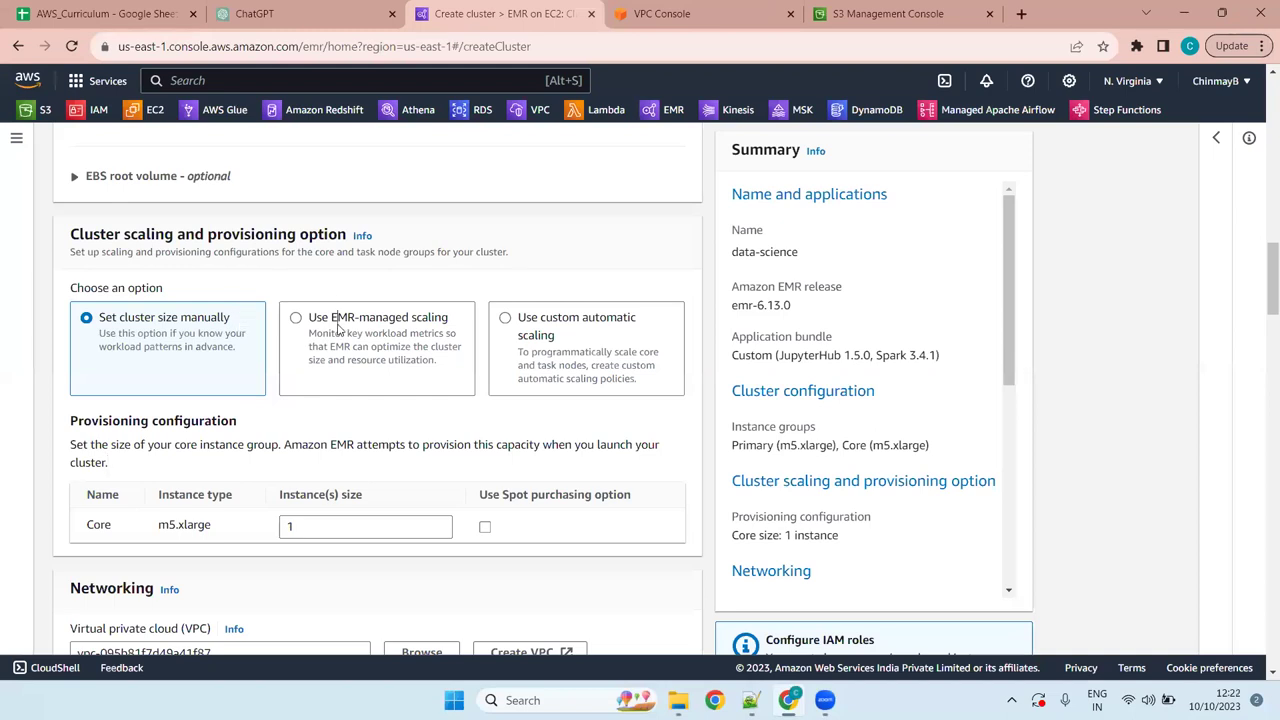
pyautogui.click(351, 358)
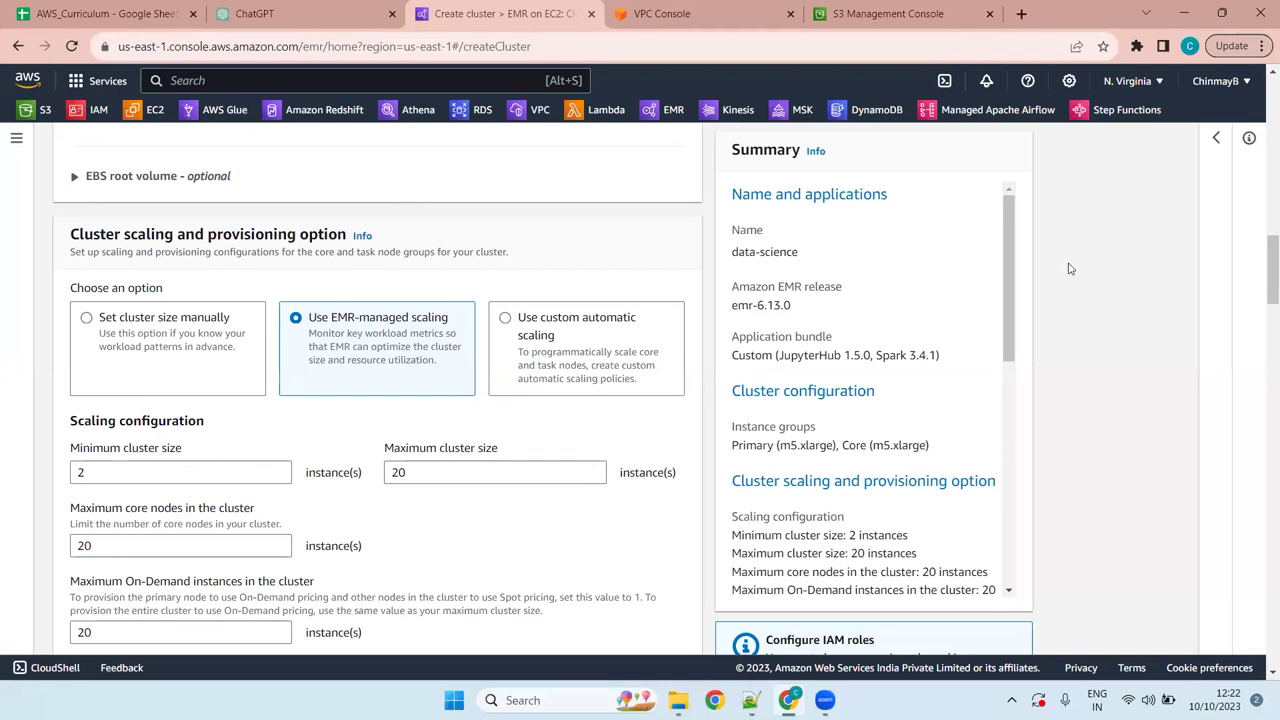
pyautogui.moveTo(1268, 268); pyautogui.dragTo(1268, 284)
pyautogui.click(134, 340)
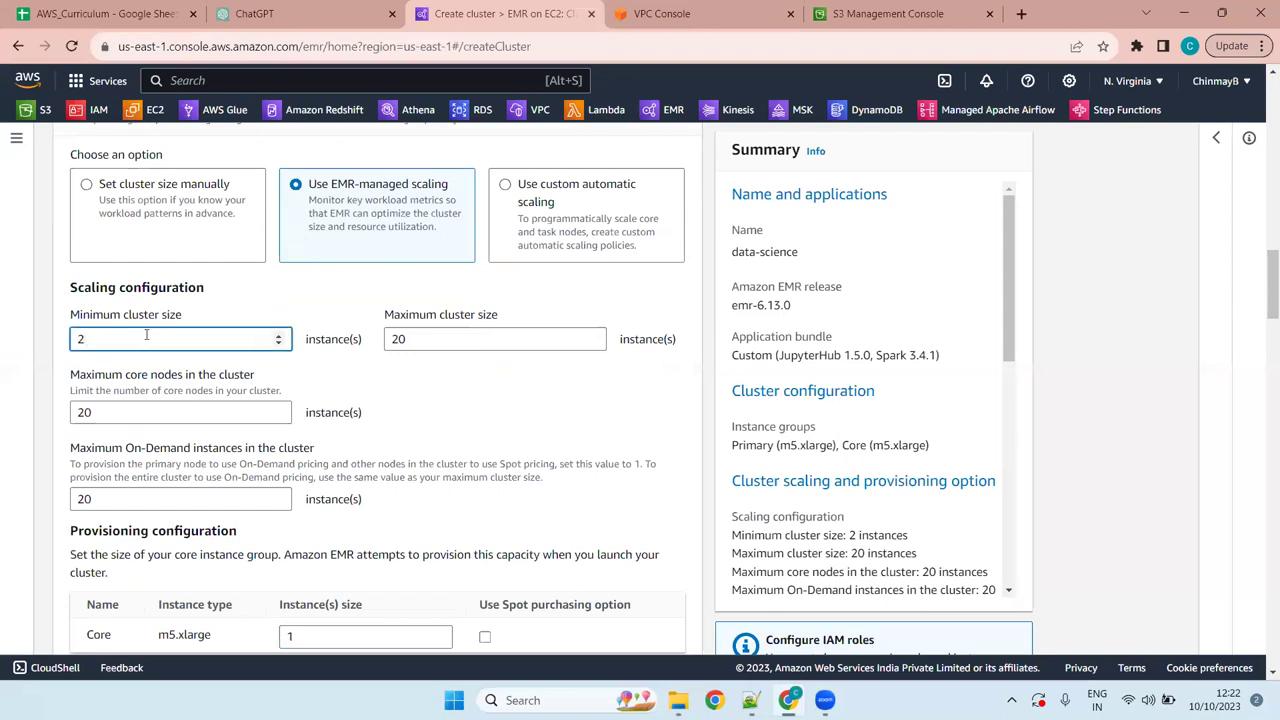
# - Set the maximum cluster size and the maximum core nodes in the cluster to 5 instances each
pyautogui.press('Tab')
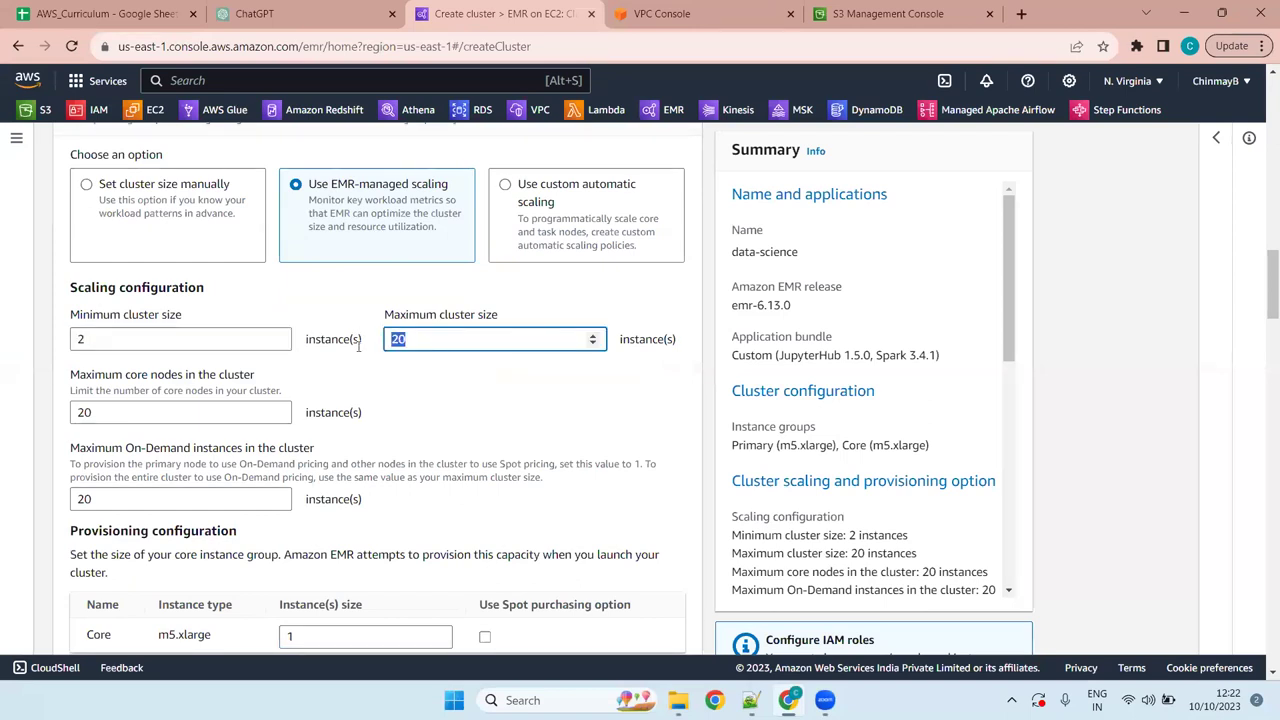
pyautogui.write('5')
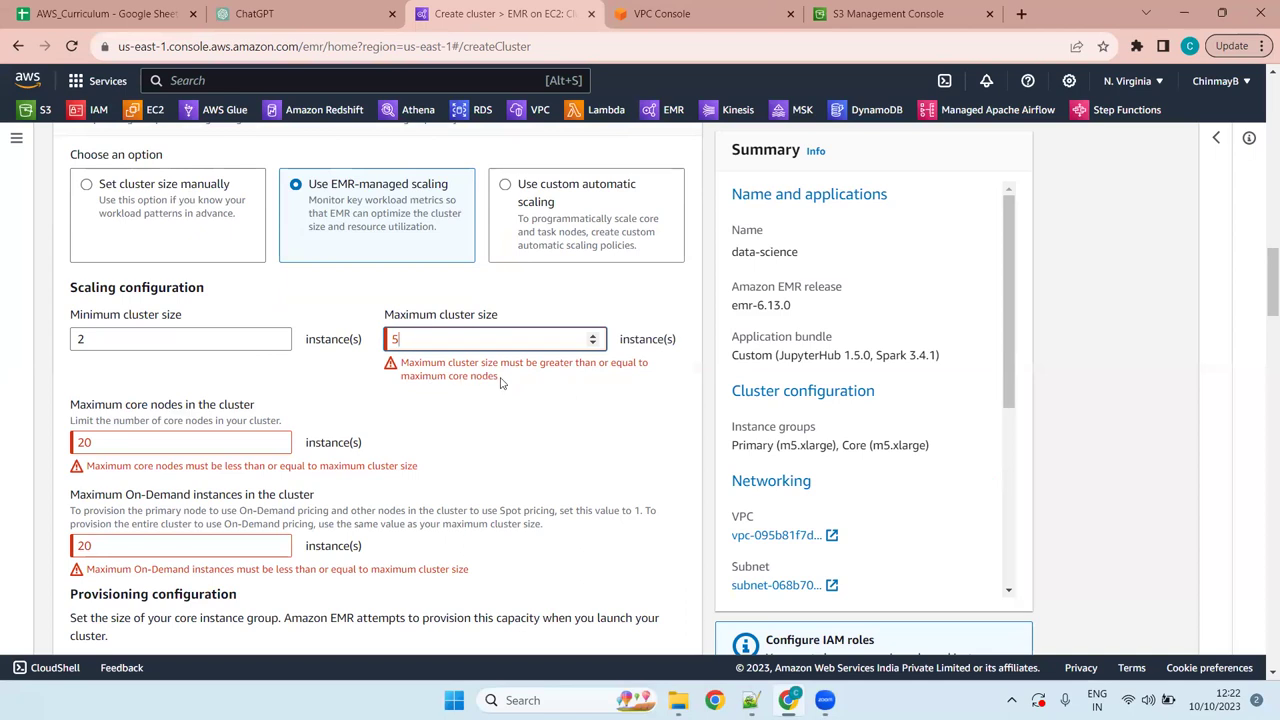
pyautogui.click(149, 443)
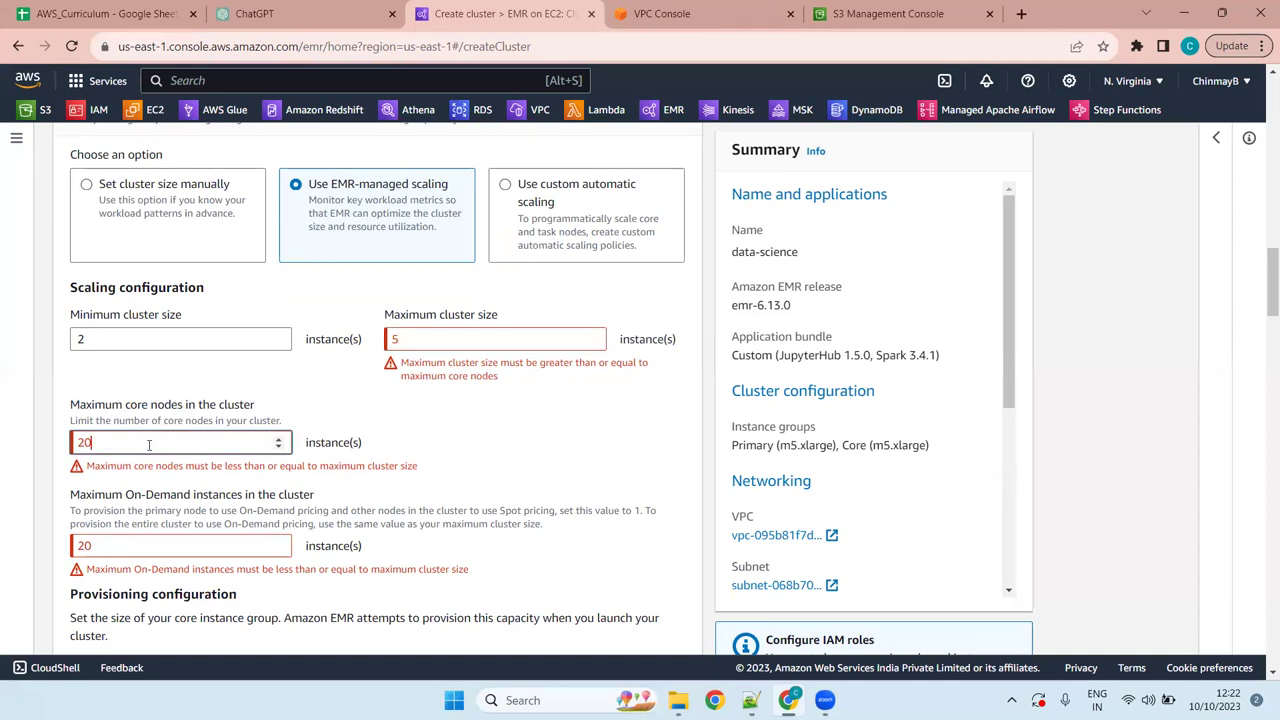
pyautogui.press('BackSpace')
pyautogui.press('BackSpace')
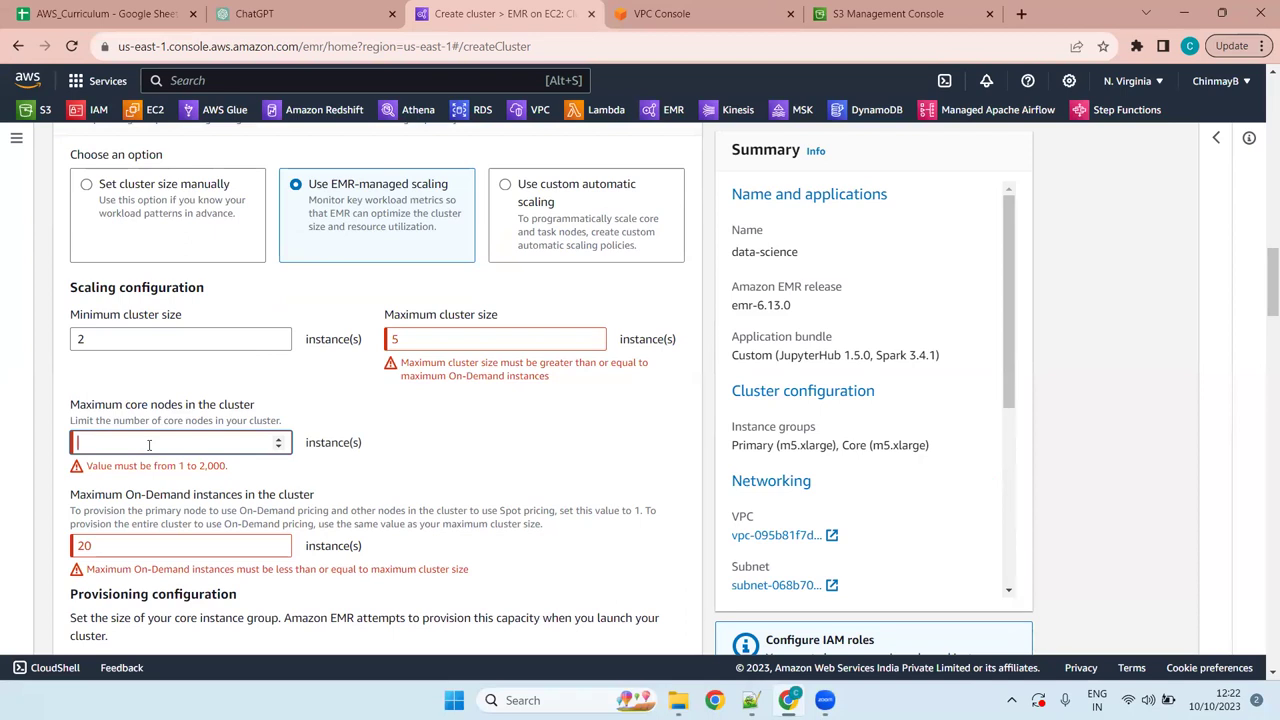
pyautogui.write('5')
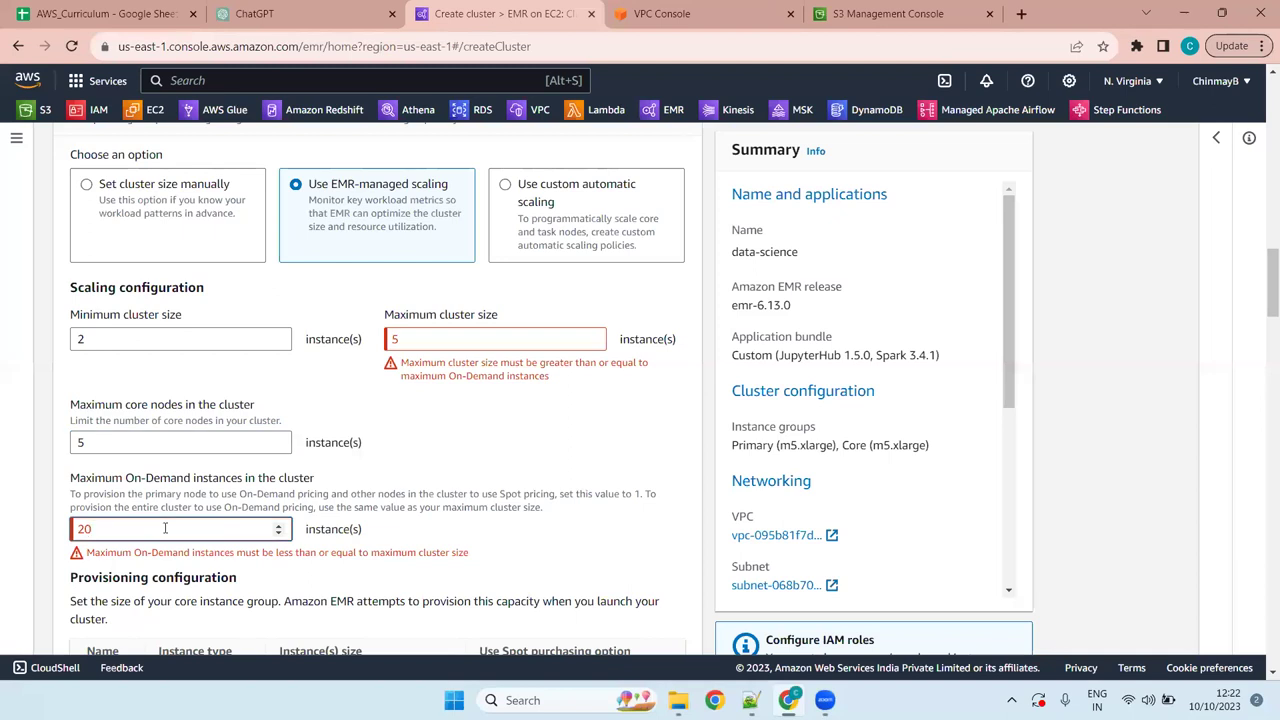
# - Limit the maximum On-Demand instances in the cluster to 5
pyautogui.press('BackSpace')
pyautogui.press('BackSpace')
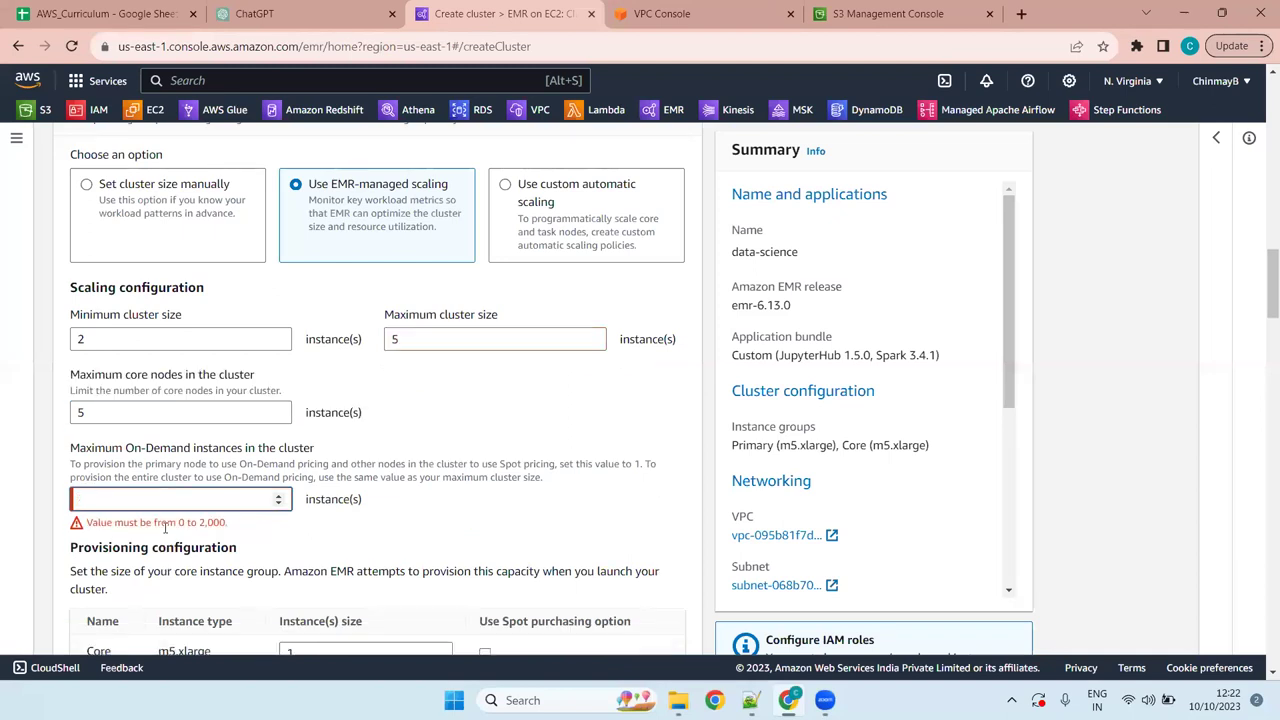
pyautogui.write('5')
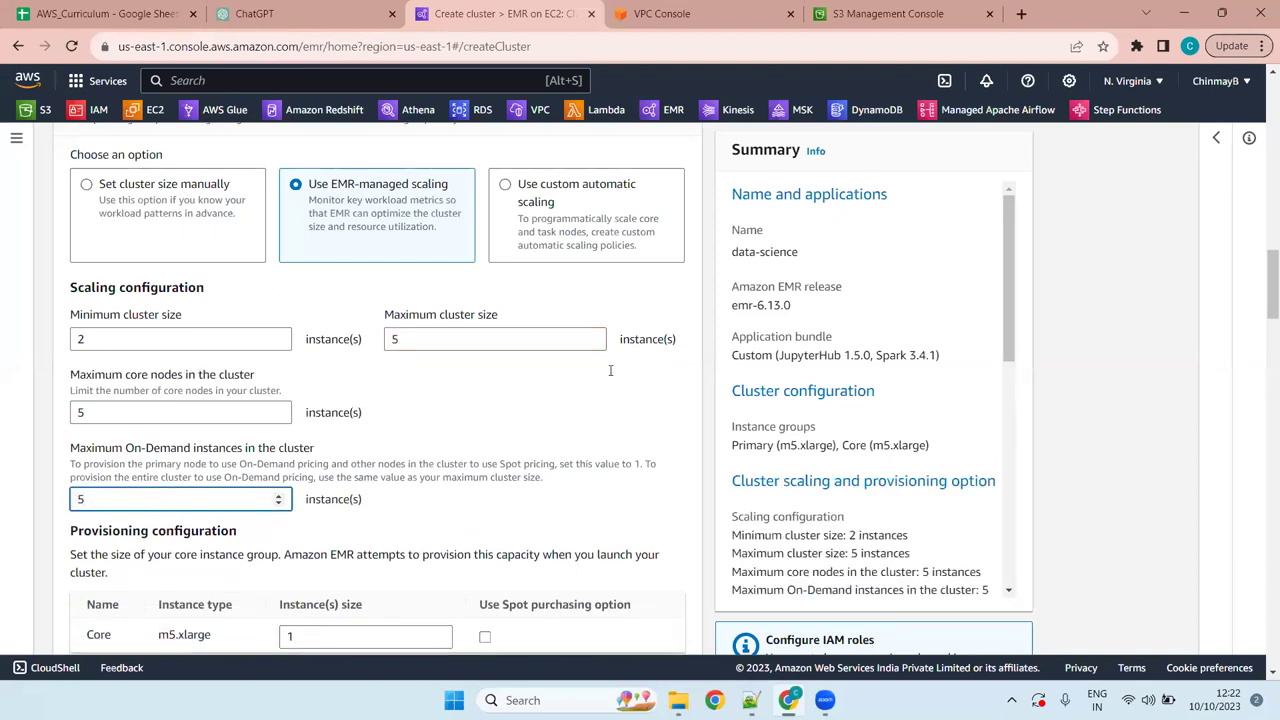
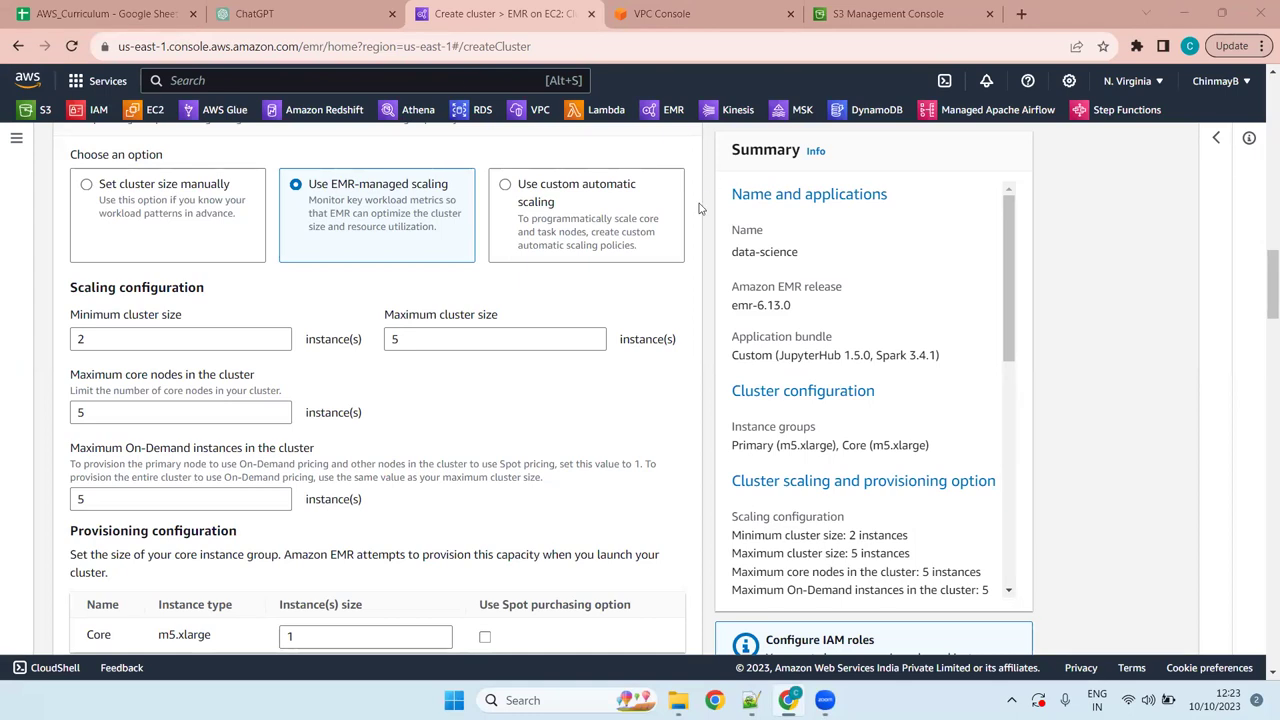
pyautogui.scroll(-8, 274, 369)
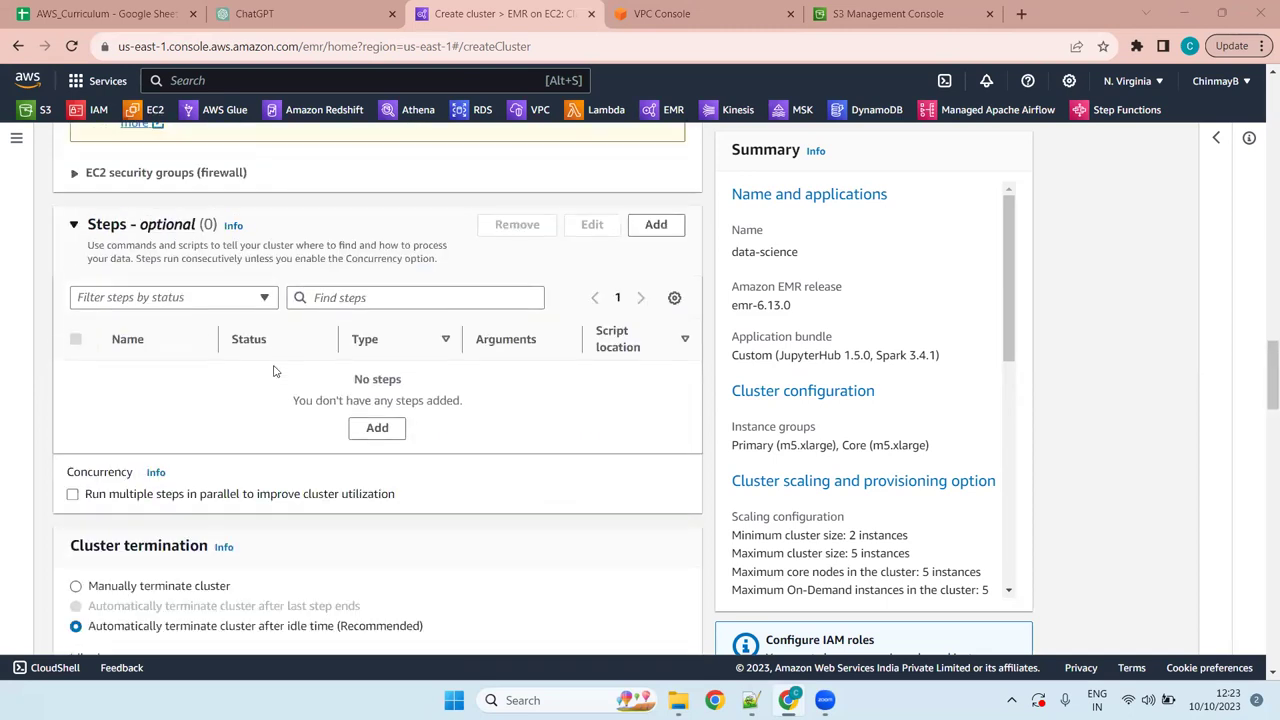
pyautogui.scroll(4, 29, 313)
pyautogui.scroll(4, 157, 252)
pyautogui.scroll(-4, 157, 252)
pyautogui.scroll(4, 157, 252)
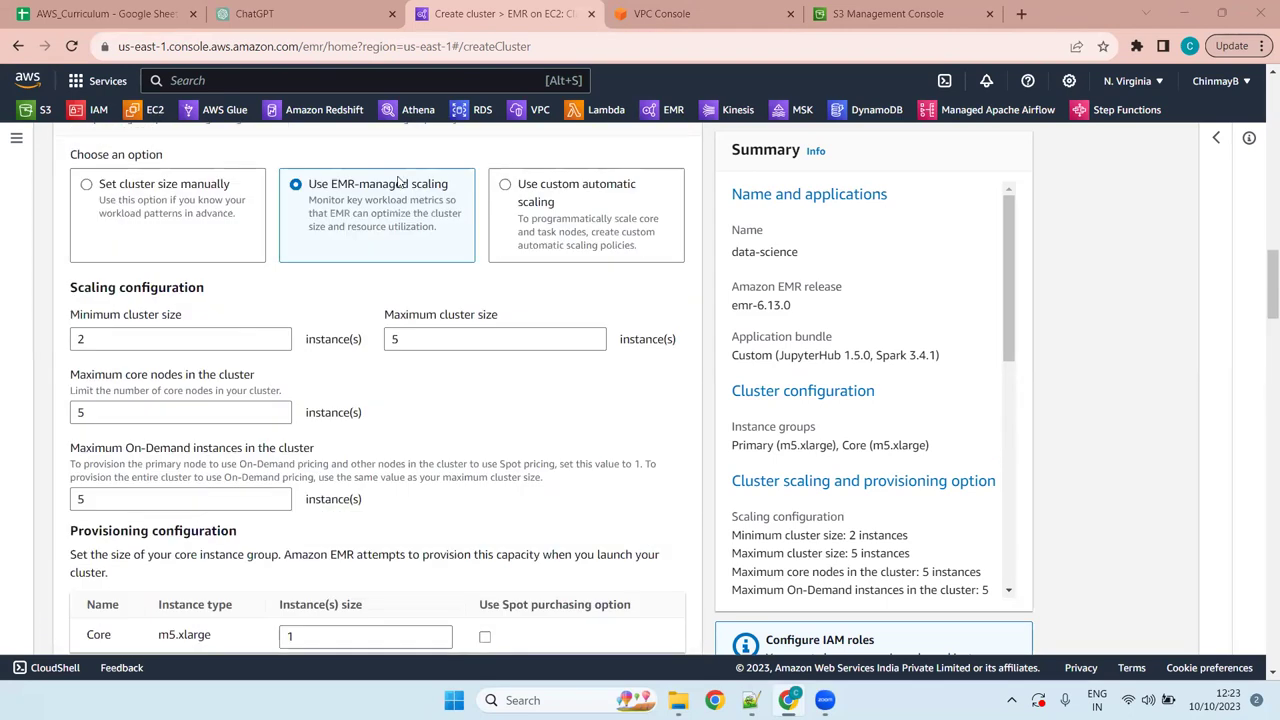
# - Choose custom automatic scaling and open the scaling rules of the Core instance group
pyautogui.click(588, 226)
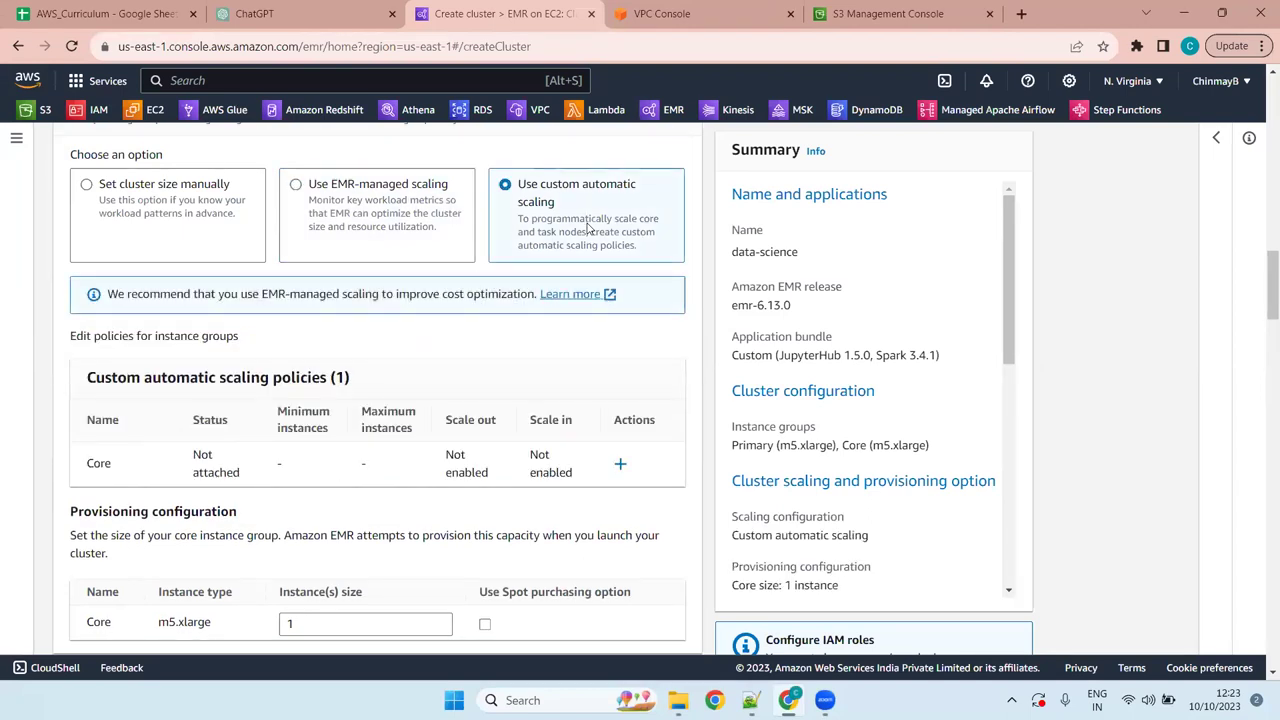
pyautogui.scroll(1, 343, 331)
pyautogui.scroll(-1, 343, 331)
pyautogui.click(619, 465)
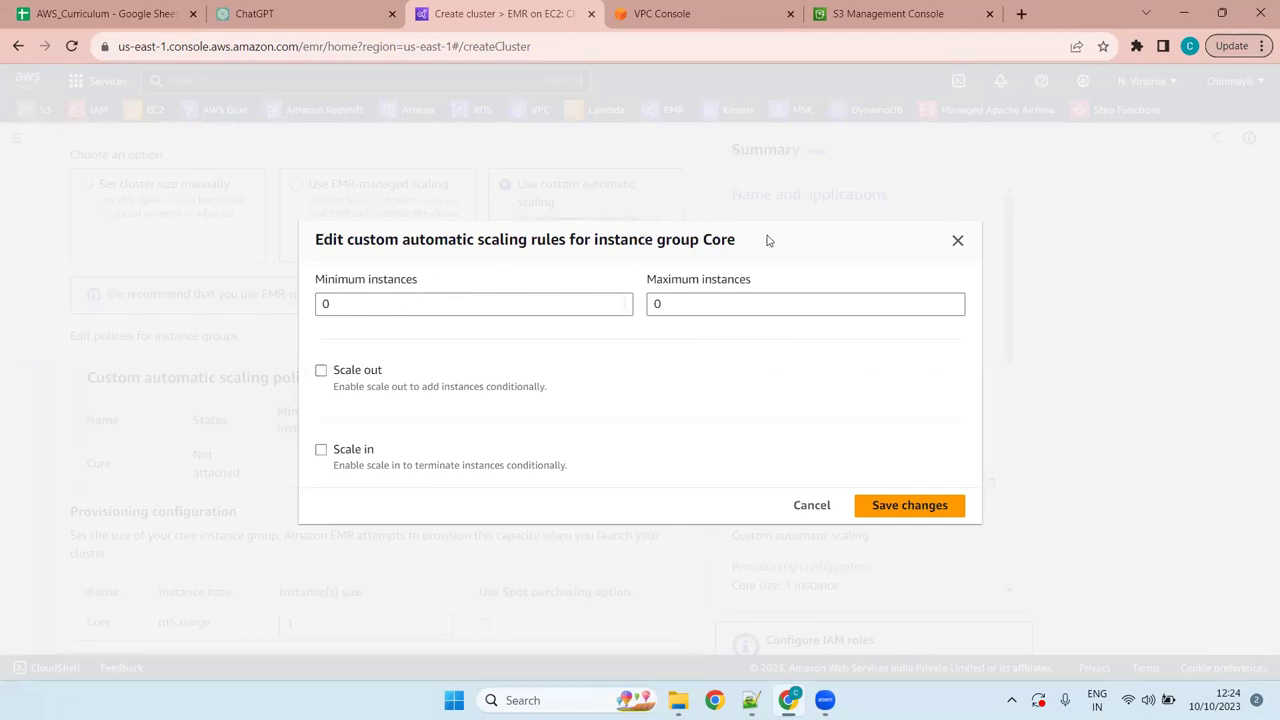
# - Set the Core group's scaling limits to a minimum of 1 and a maximum of 5 instances
pyautogui.click(472, 304)
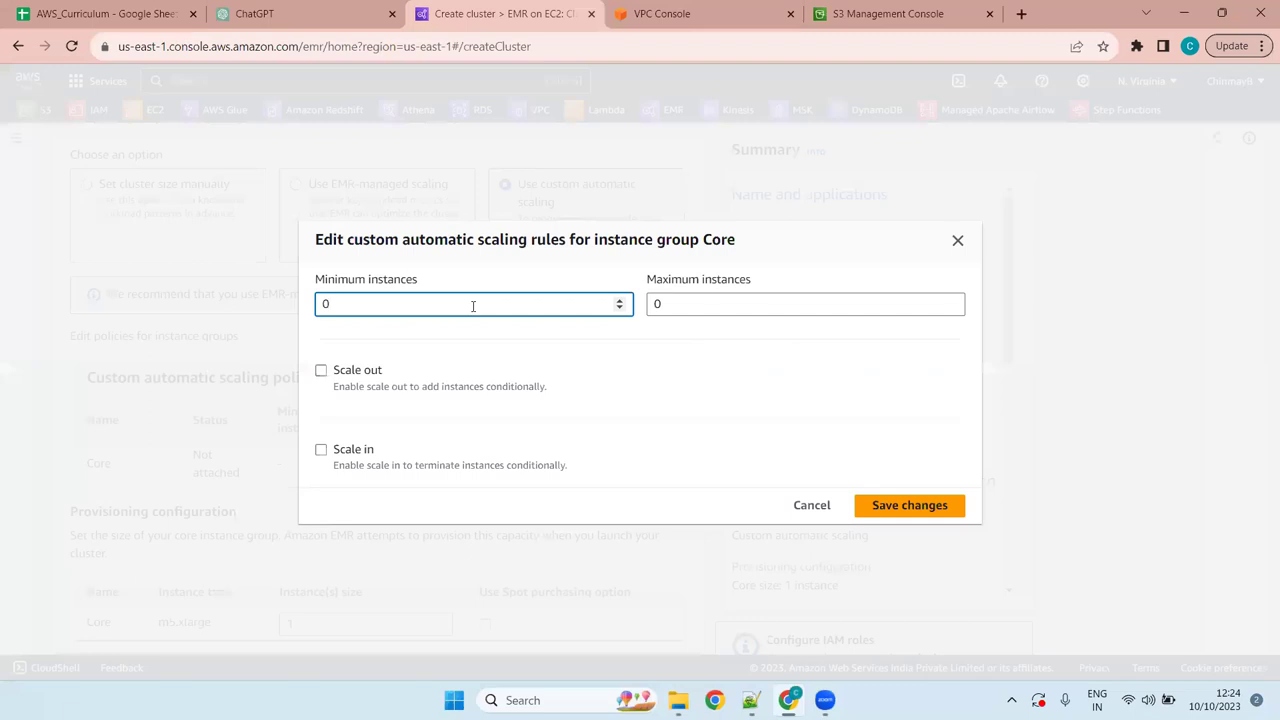
pyautogui.press('BackSpace')
pyautogui.write('1')
pyautogui.press('Tab')
pyautogui.write('5')
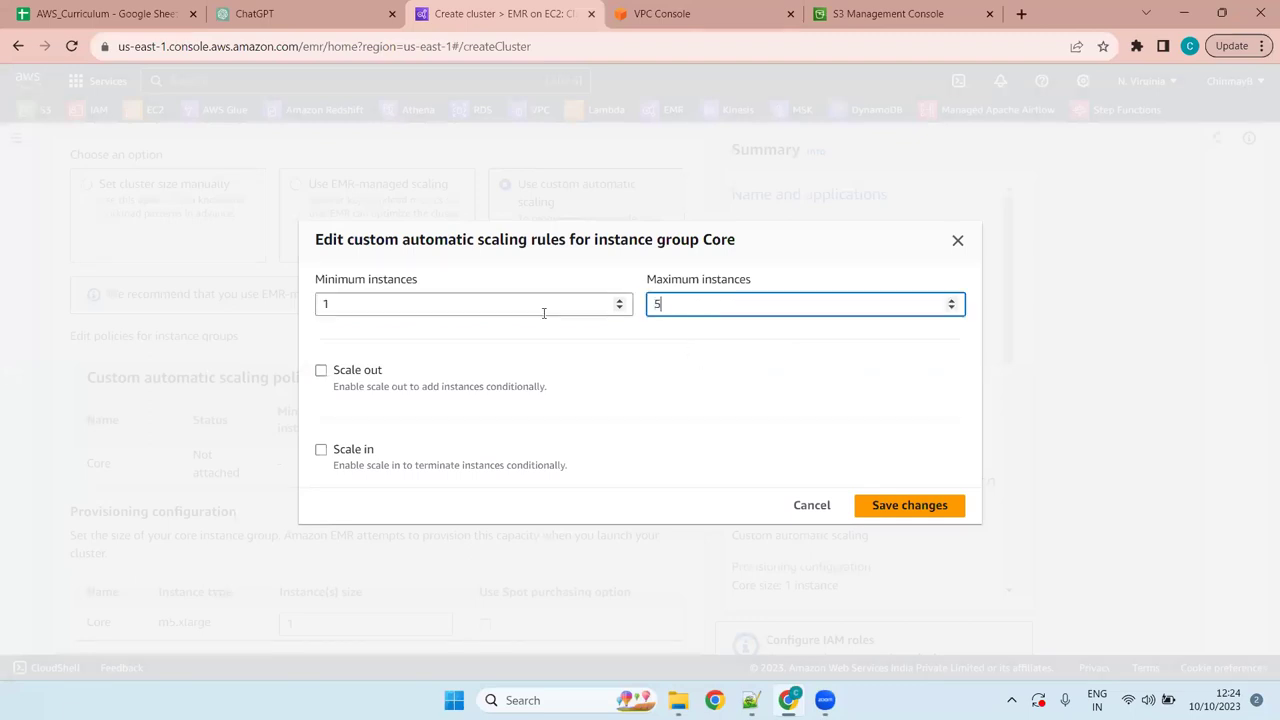
# - Enable scale out and scale in for the Core group and close the scaling rules without saving
pyautogui.click(321, 371)
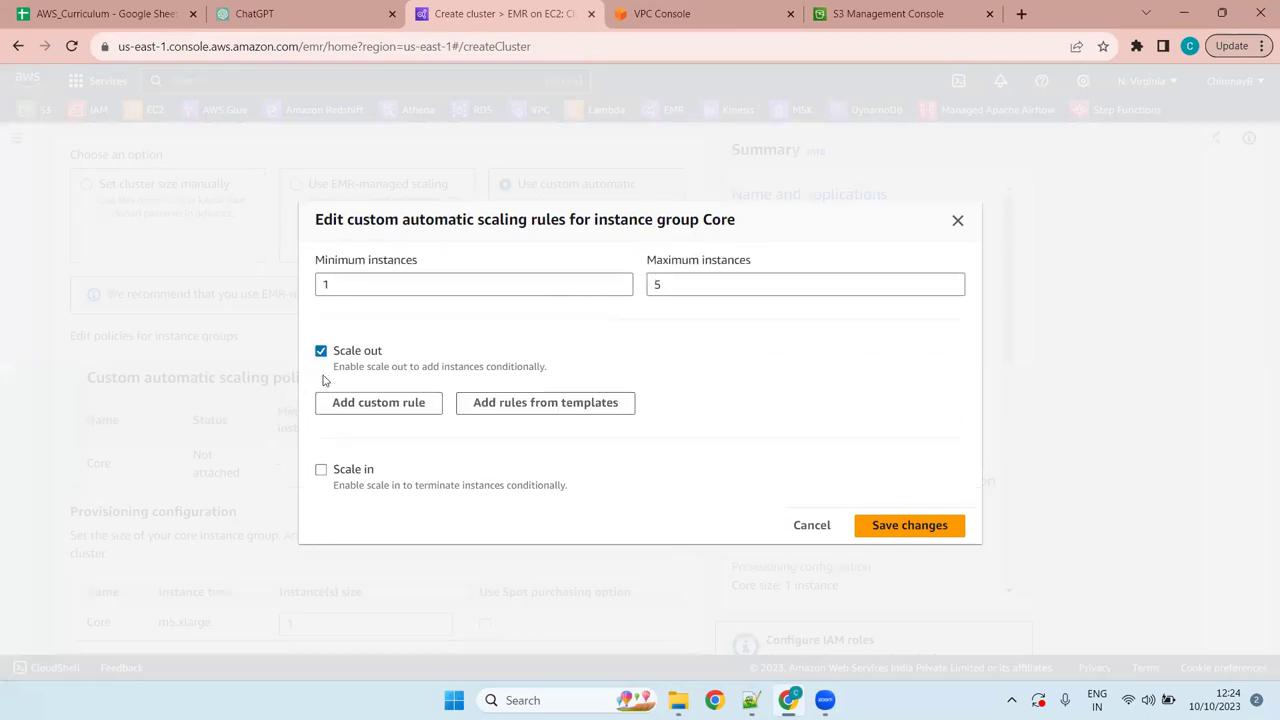
pyautogui.click(321, 470)
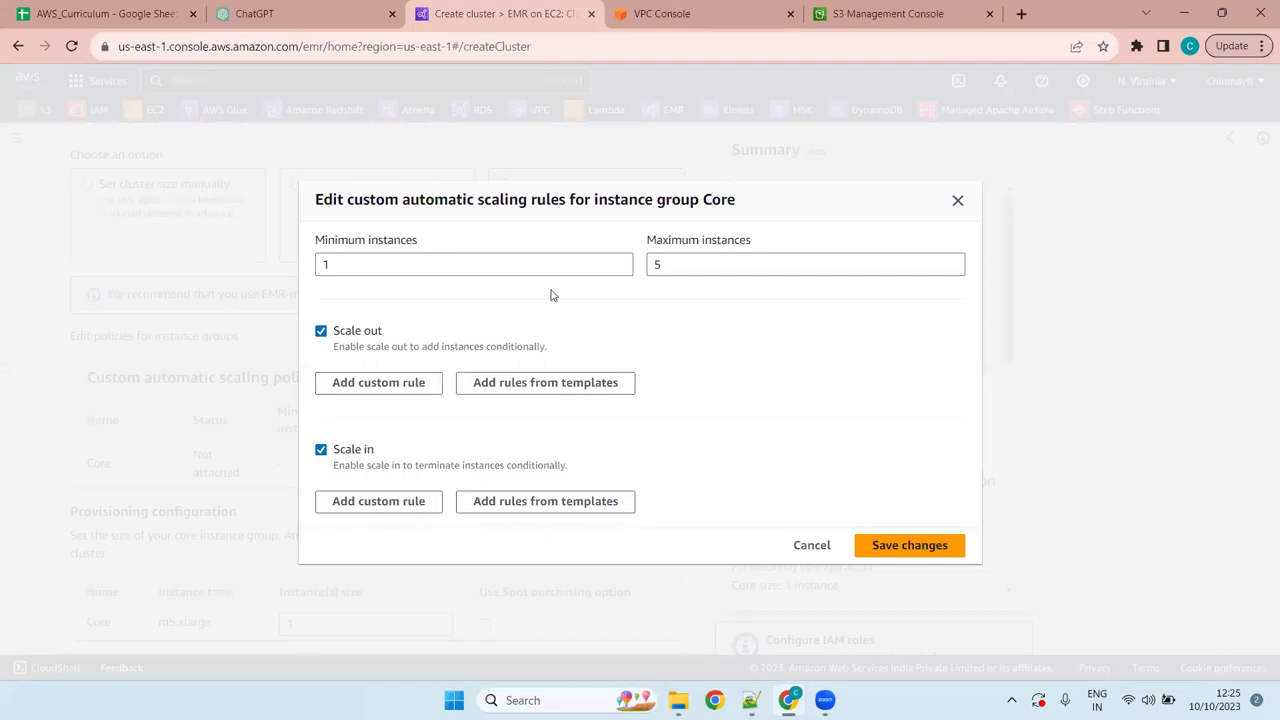
pyautogui.press('super+z')
pyautogui.click(957, 202)
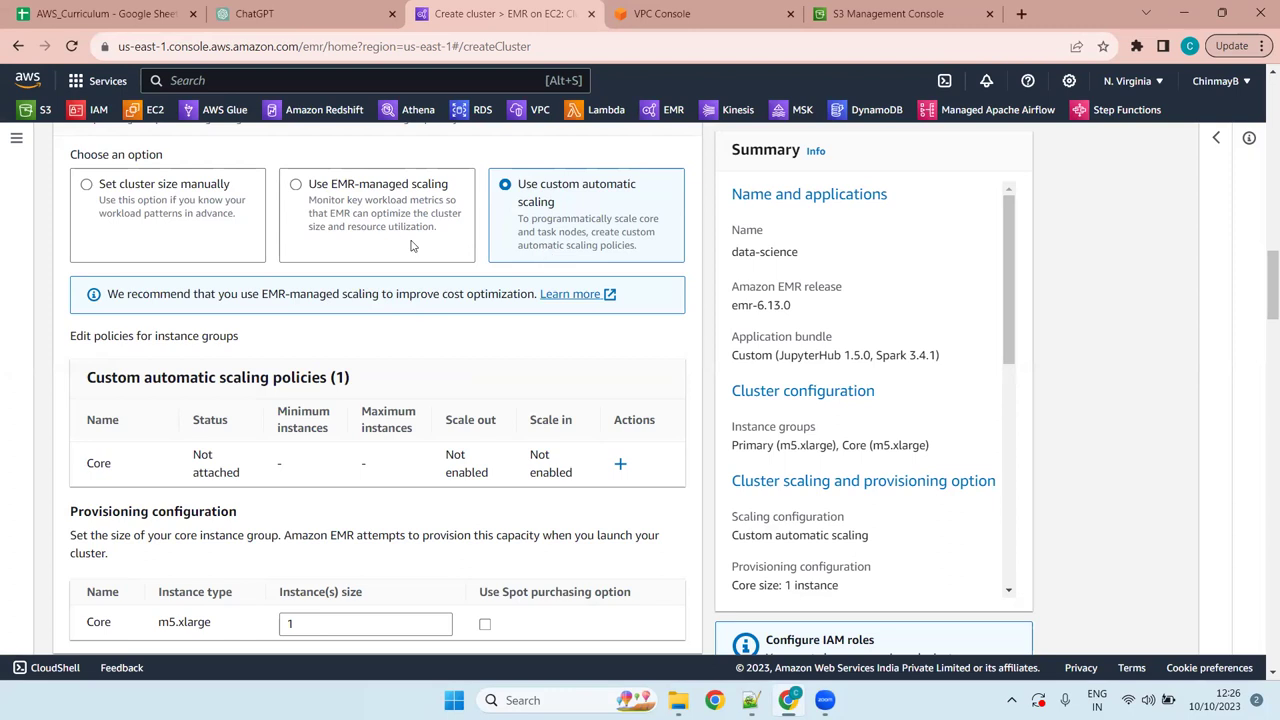
# - Compare EMR-managed scaling with custom automatic scaling by switching between them, ending on EMR-managed scaling
pyautogui.click(379, 215)
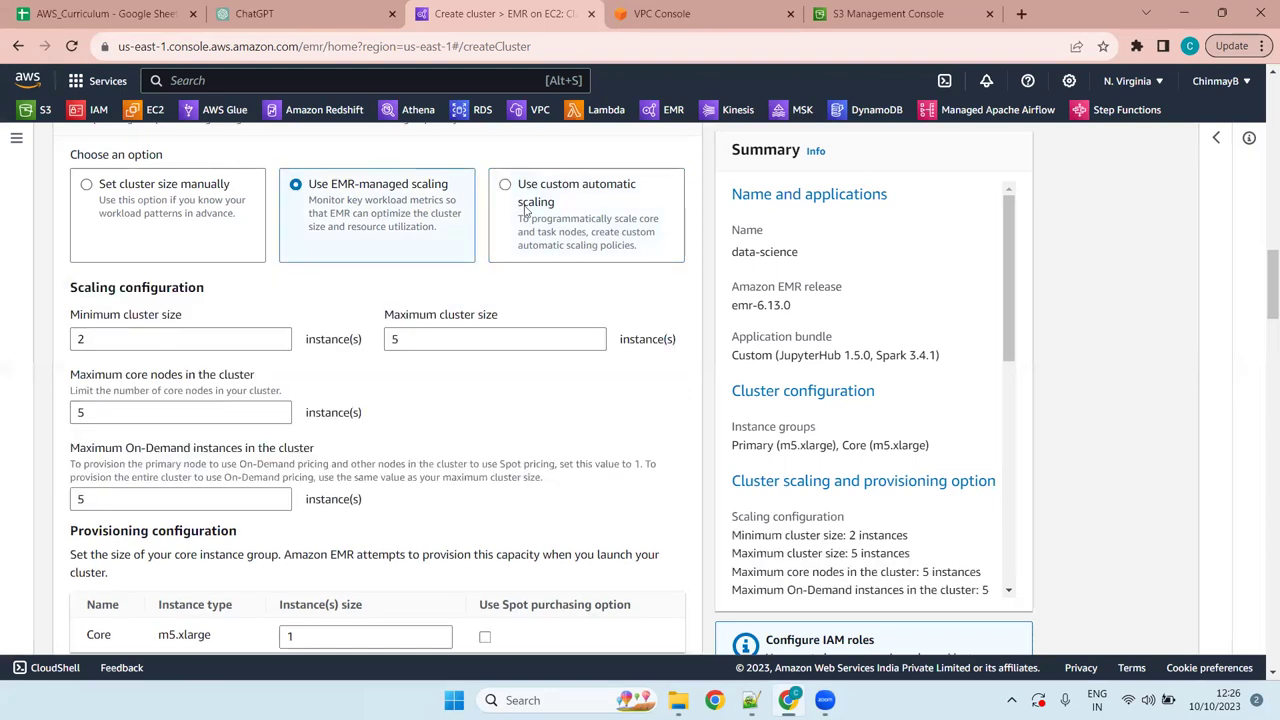
pyautogui.click(601, 217)
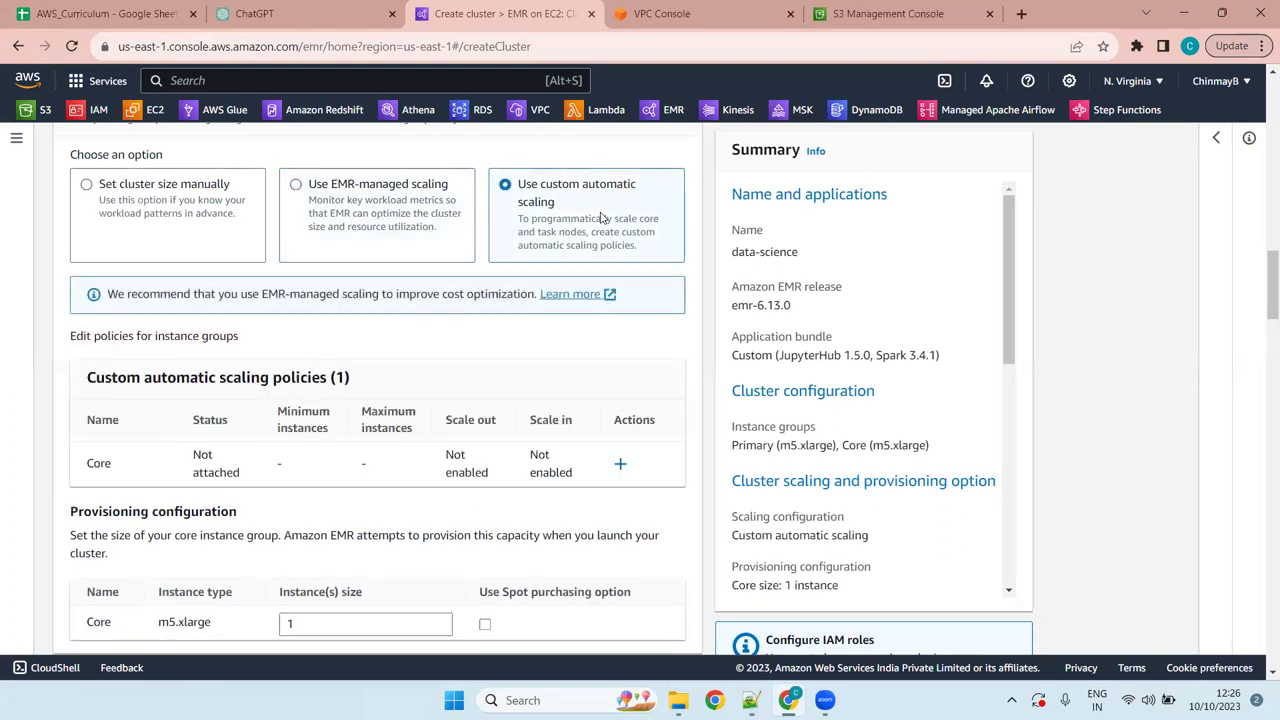
pyautogui.click(405, 248)
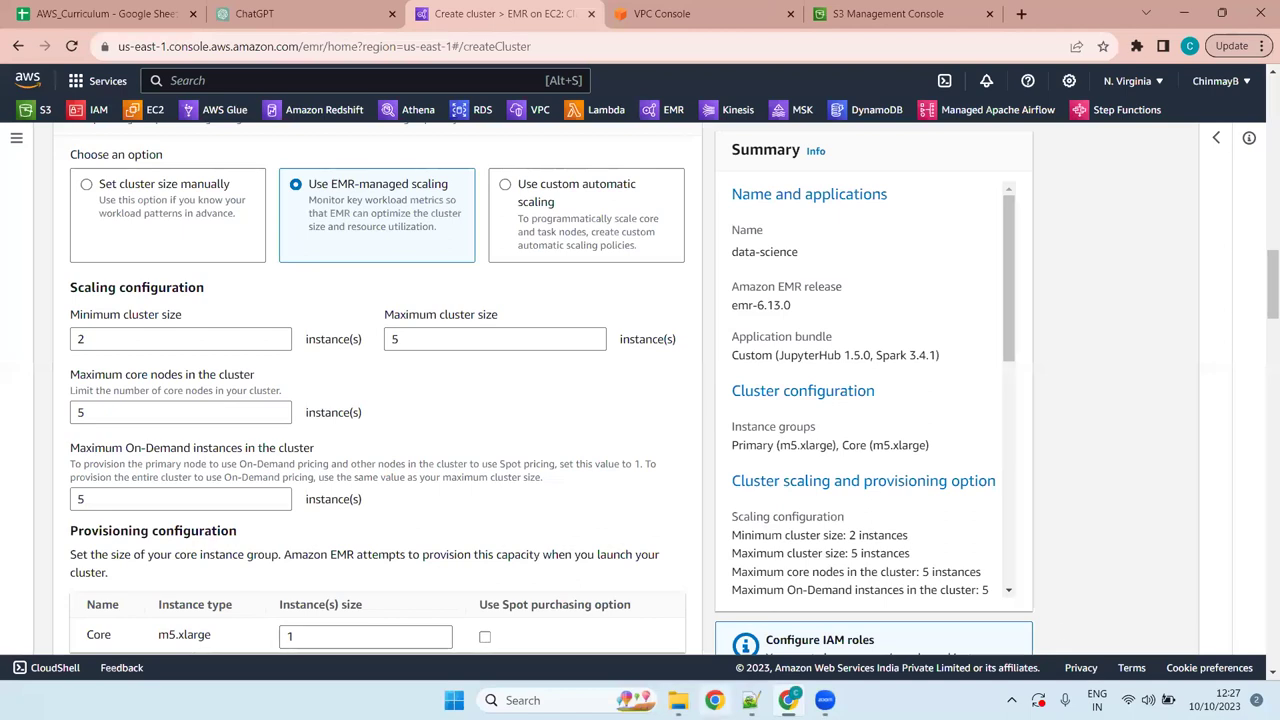
pyautogui.moveTo(751, 701)
# - Choose custom automatic scaling and set the Core instance group's rules to minimum 1 and maximum 5 instances
pyautogui.click(594, 190)
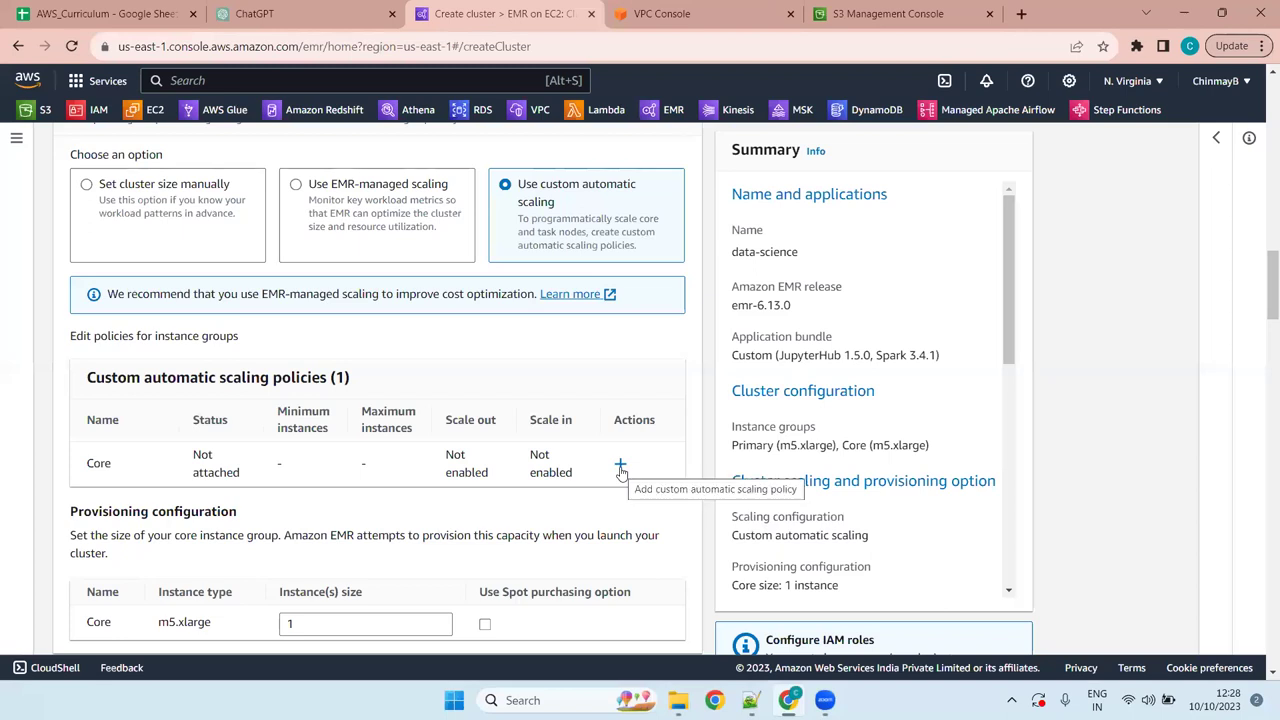
pyautogui.click(620, 467)
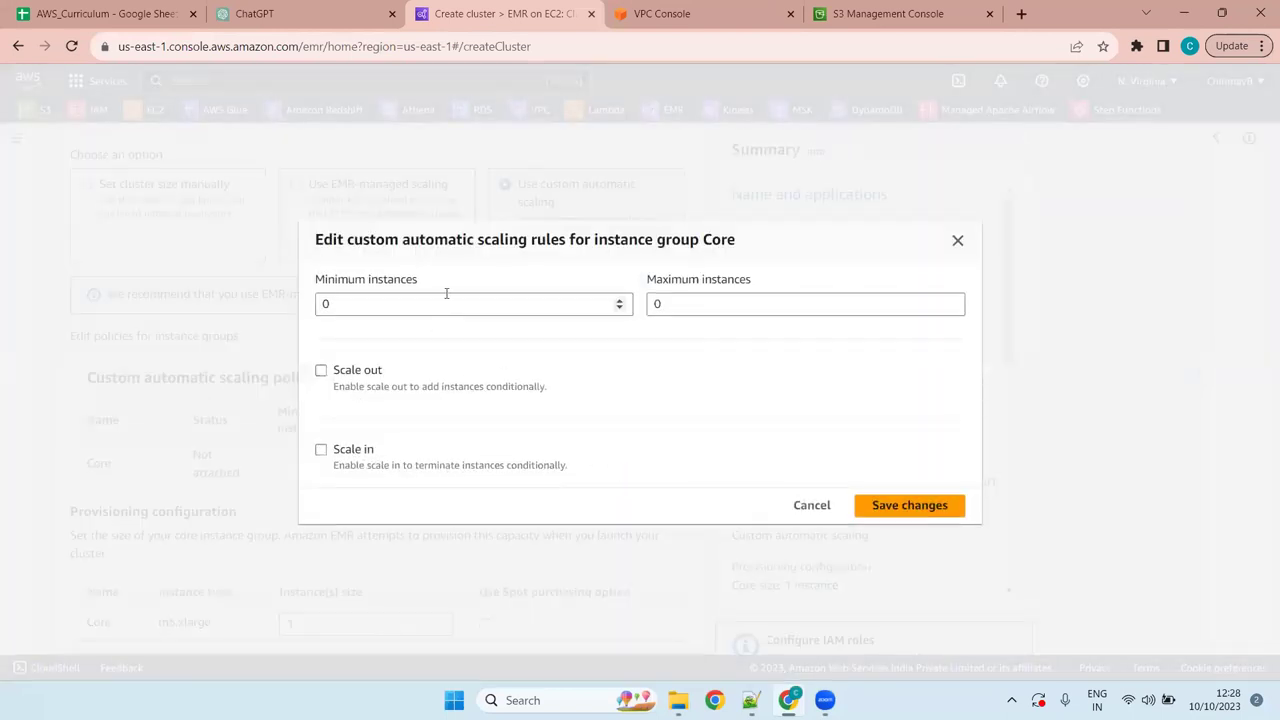
pyautogui.press('Escape')
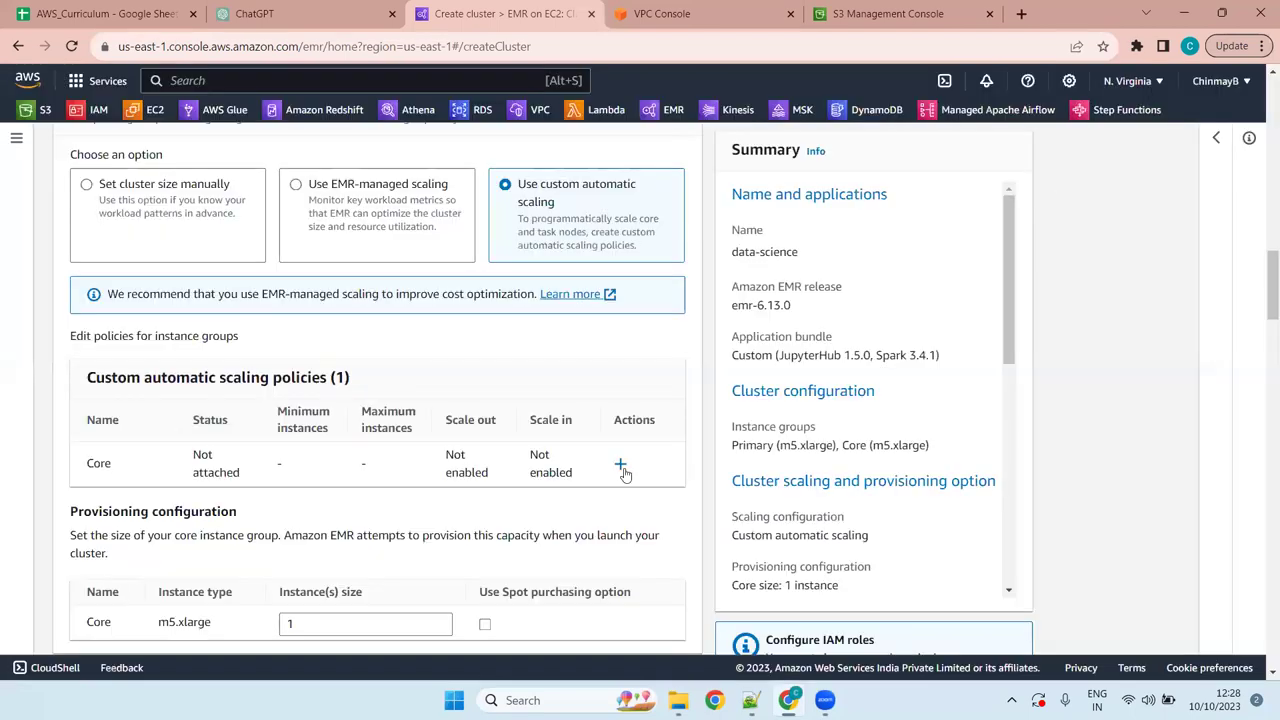
pyautogui.click(621, 467)
pyautogui.click(380, 304)
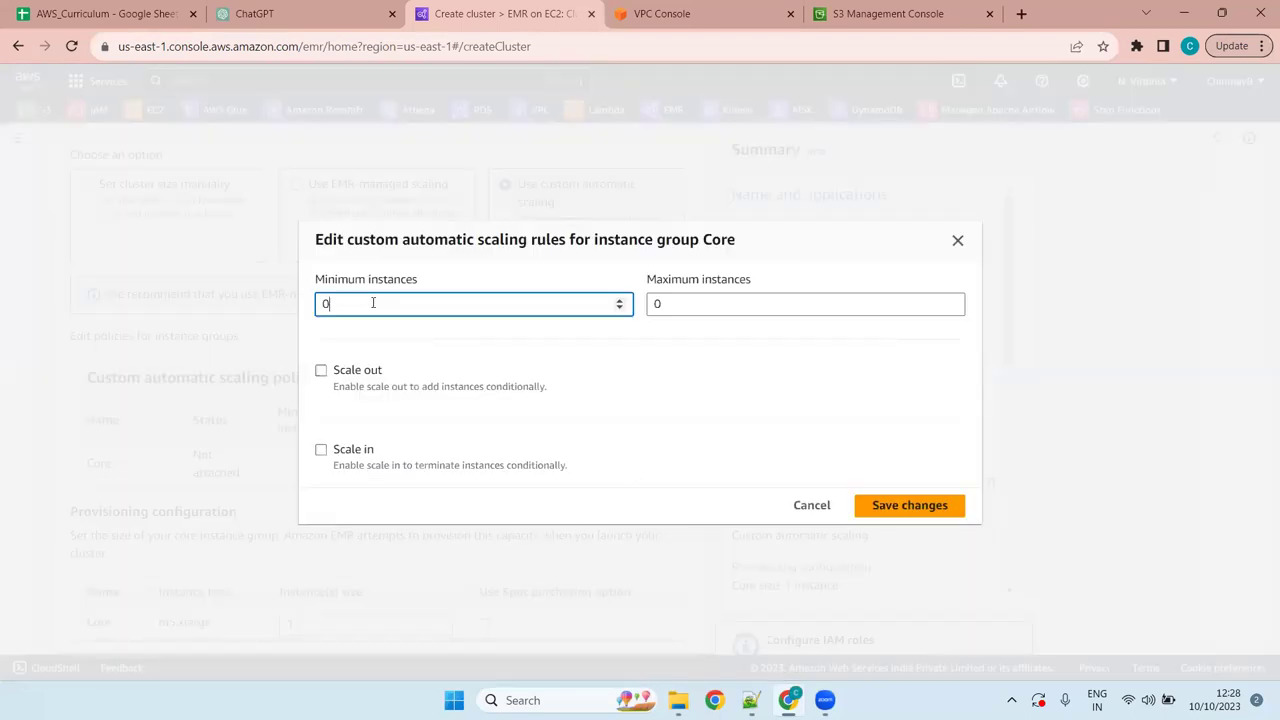
pyautogui.write('1')
pyautogui.click(796, 301)
pyautogui.write('5')
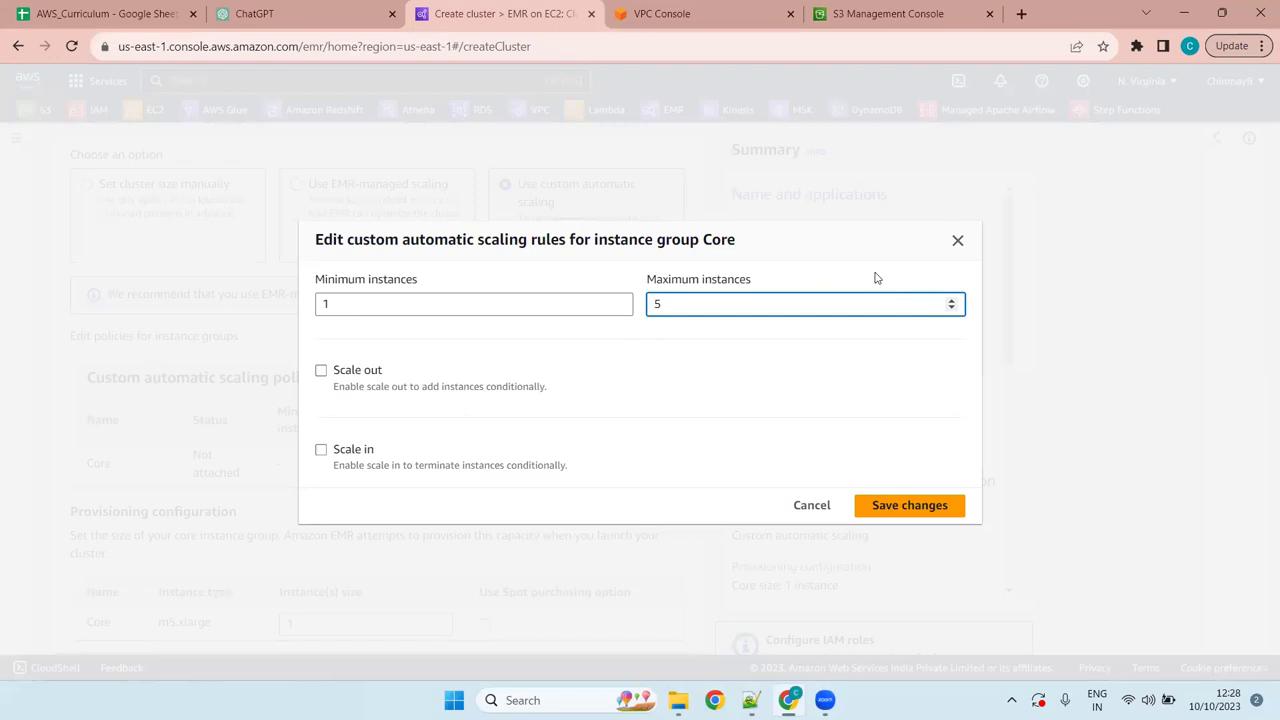
# - Enable scale out and scale in for the Core group and add a custom scale-out rule, expanding its settings
pyautogui.click(321, 372)
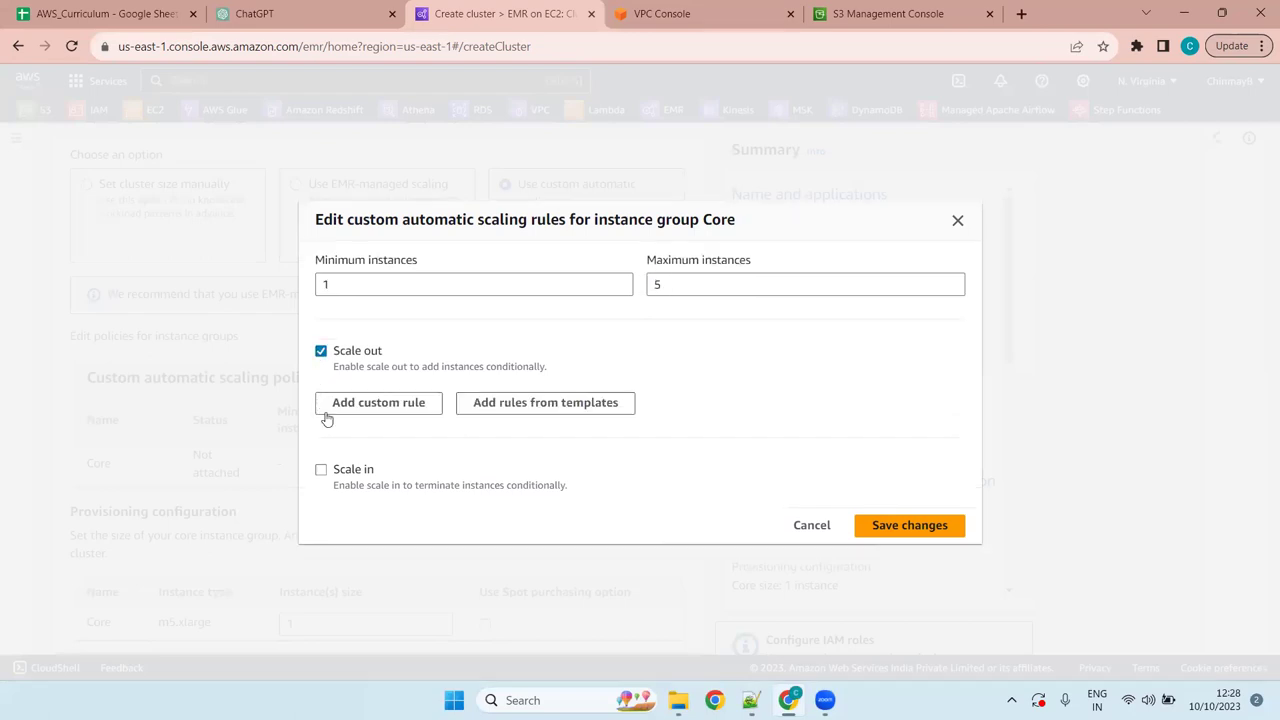
pyautogui.click(321, 471)
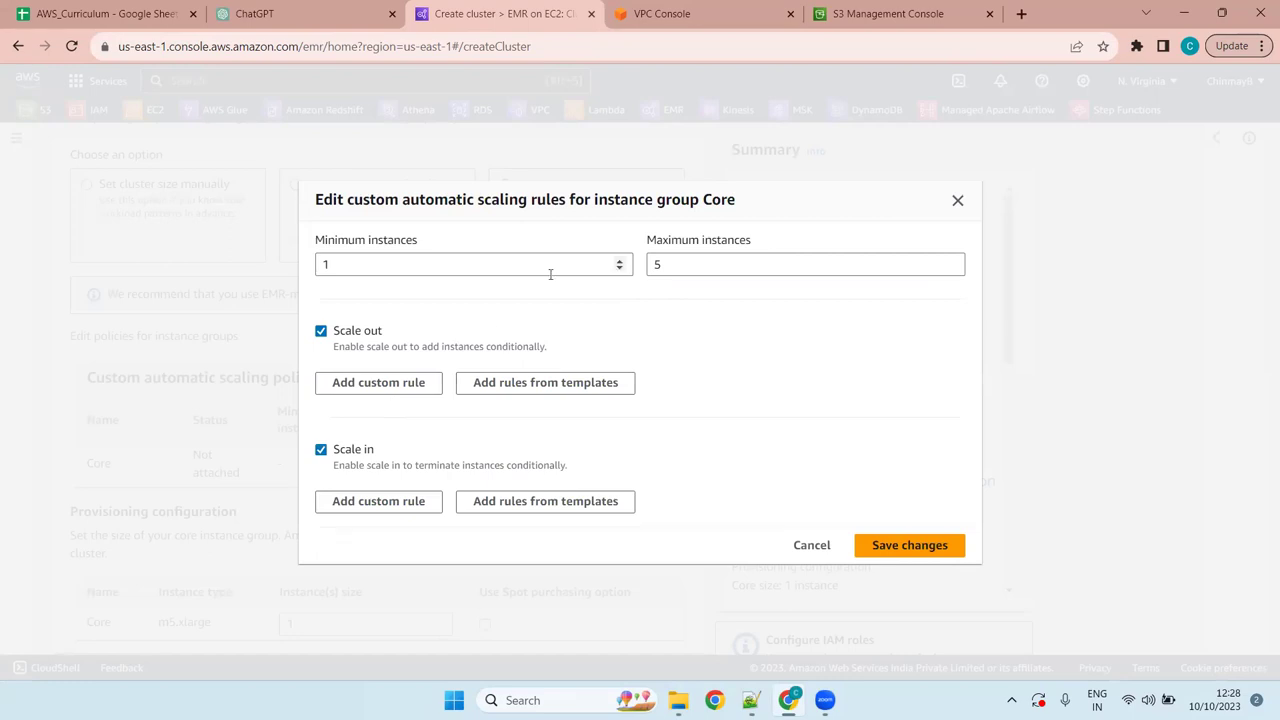
pyautogui.click(380, 385)
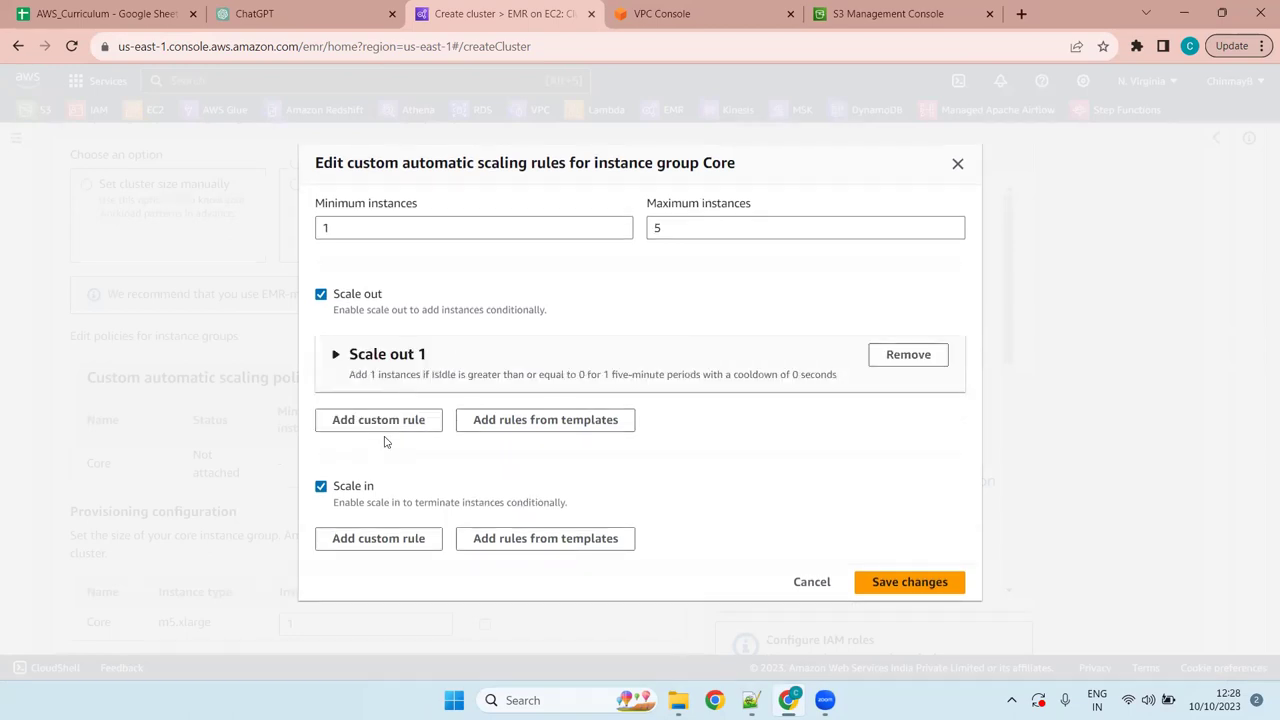
pyautogui.click(372, 356)
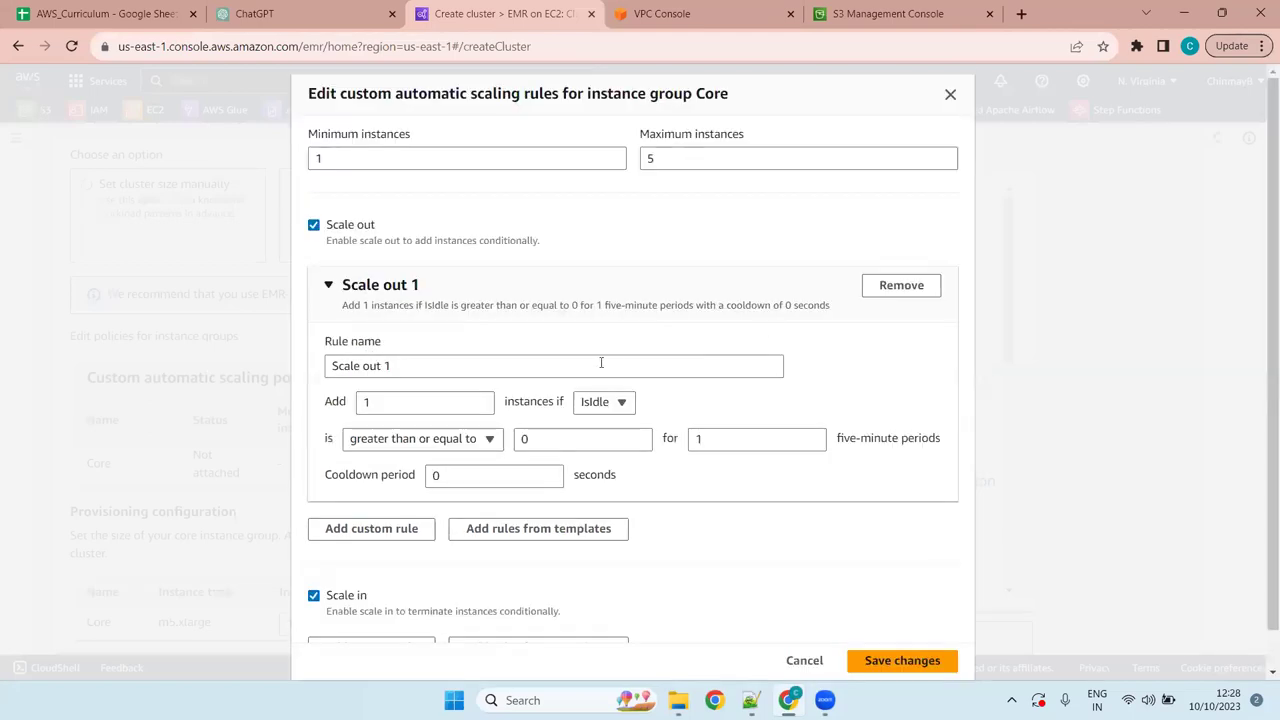
pyautogui.click(378, 400)
# - Browse the available metrics for the Scale out 1 rule and choose AppsPending as its condition
pyautogui.click(611, 404)
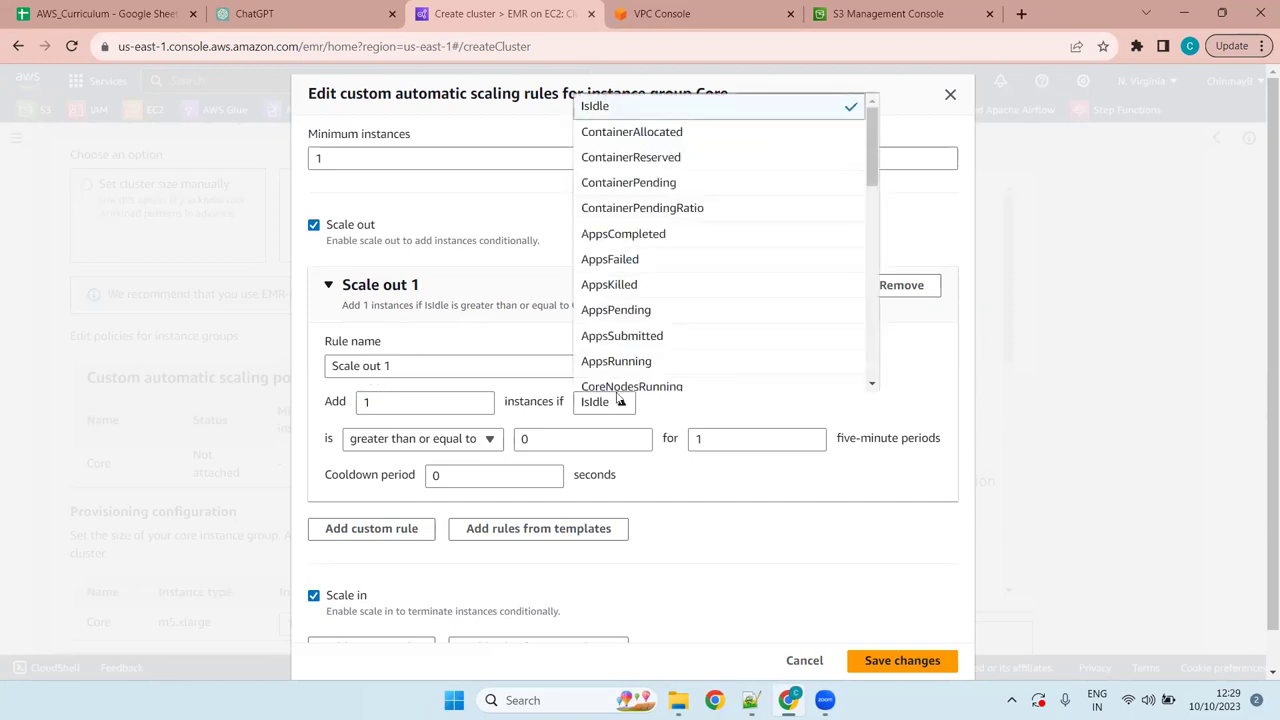
pyautogui.moveTo(872, 138); pyautogui.dragTo(895, 348)
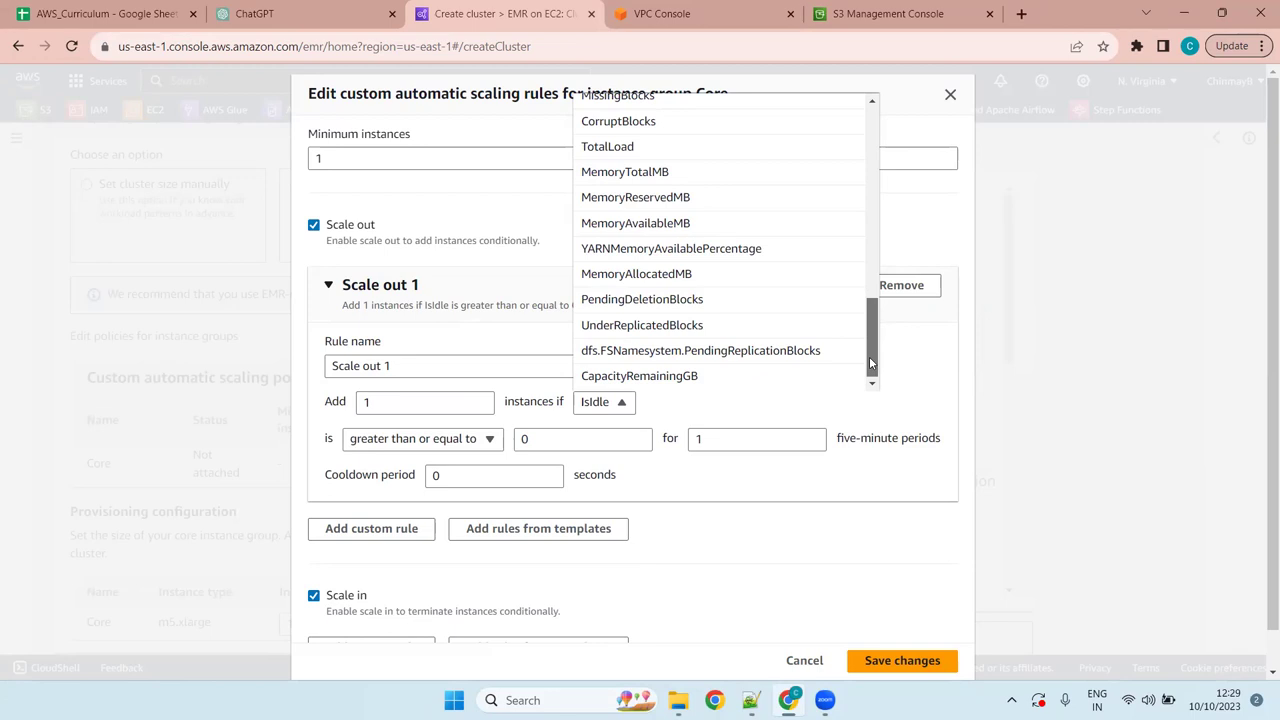
pyautogui.moveTo(870, 363); pyautogui.dragTo(869, 122)
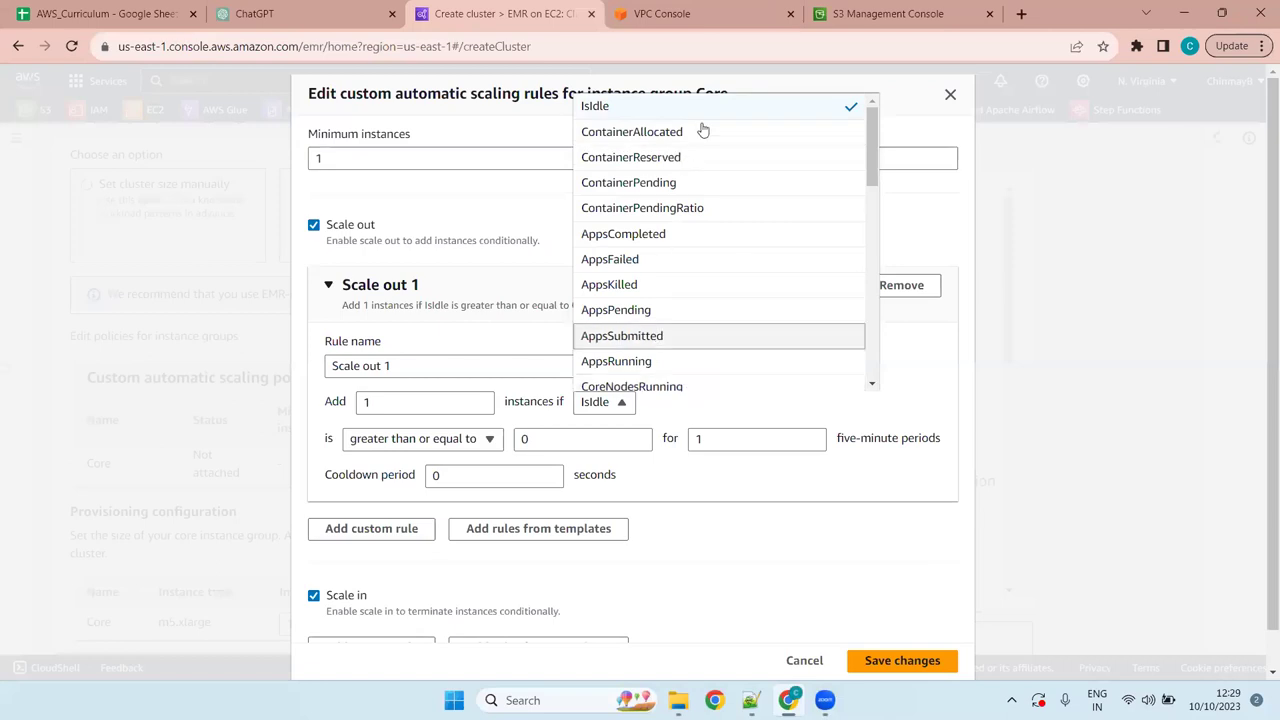
pyautogui.scroll(-10, 706, 191)
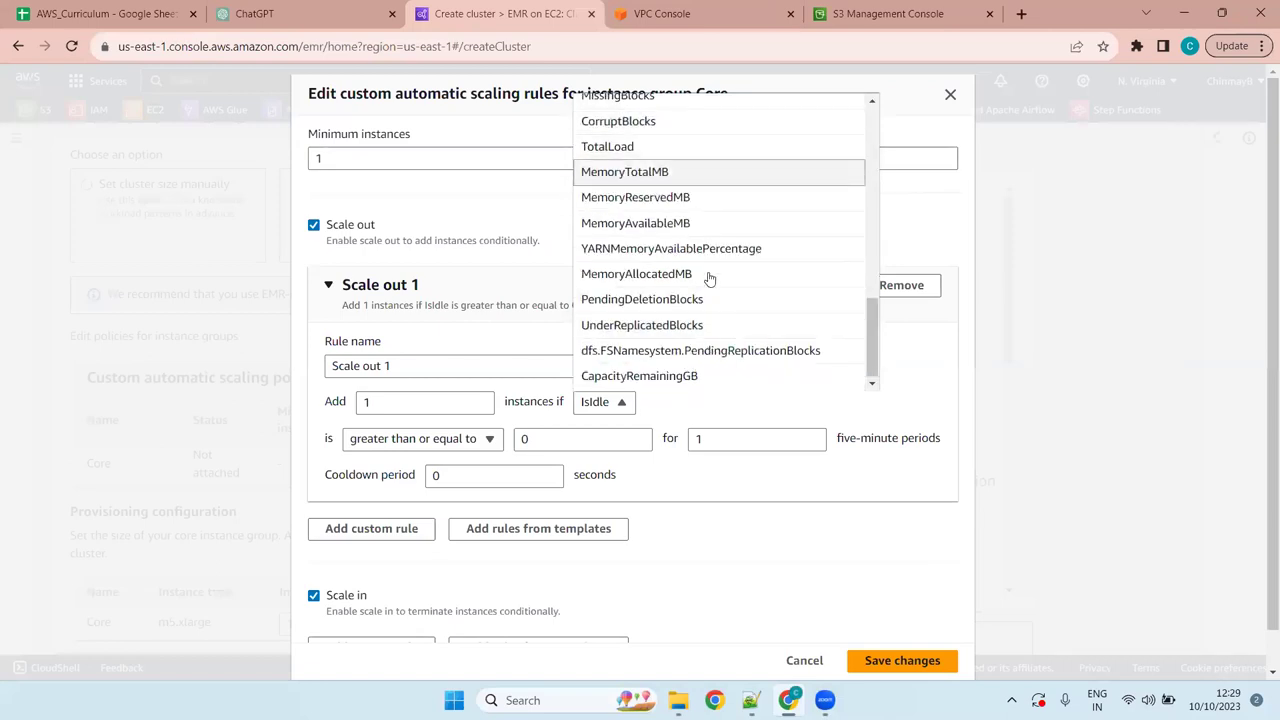
pyautogui.scroll(10, 699, 366)
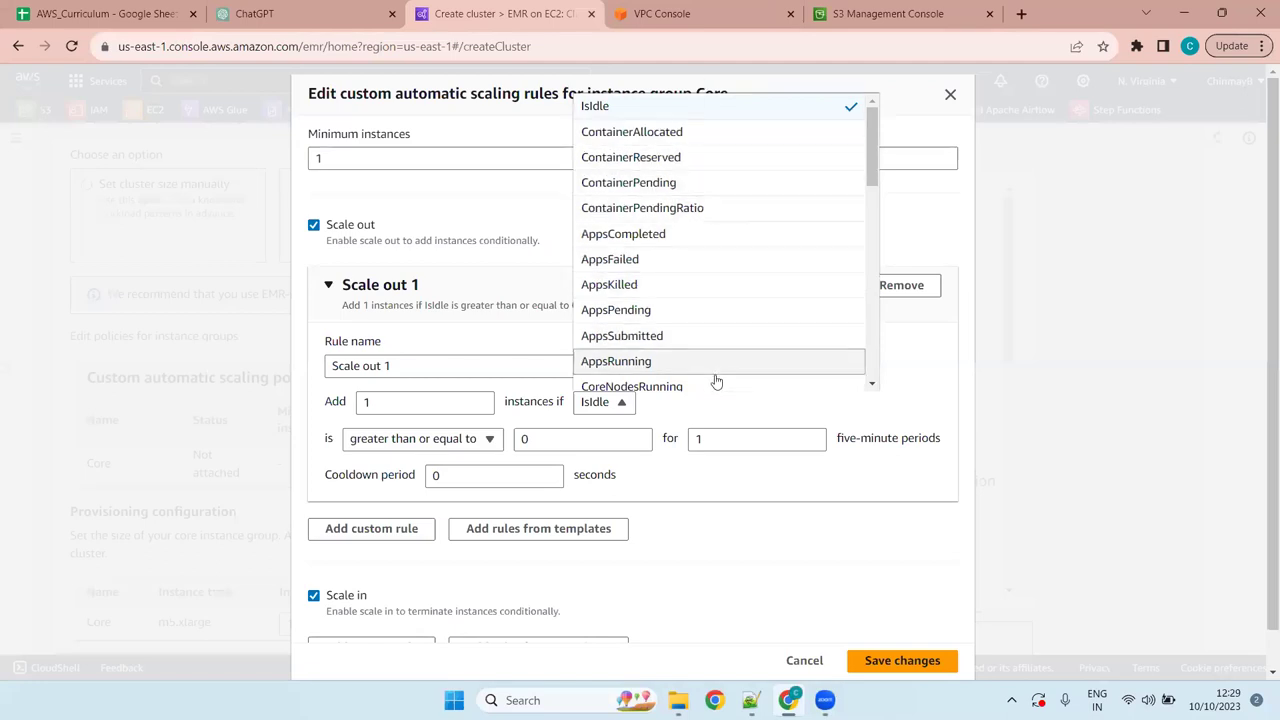
pyautogui.scroll(-9, 690, 300)
pyautogui.scroll(10, 677, 266)
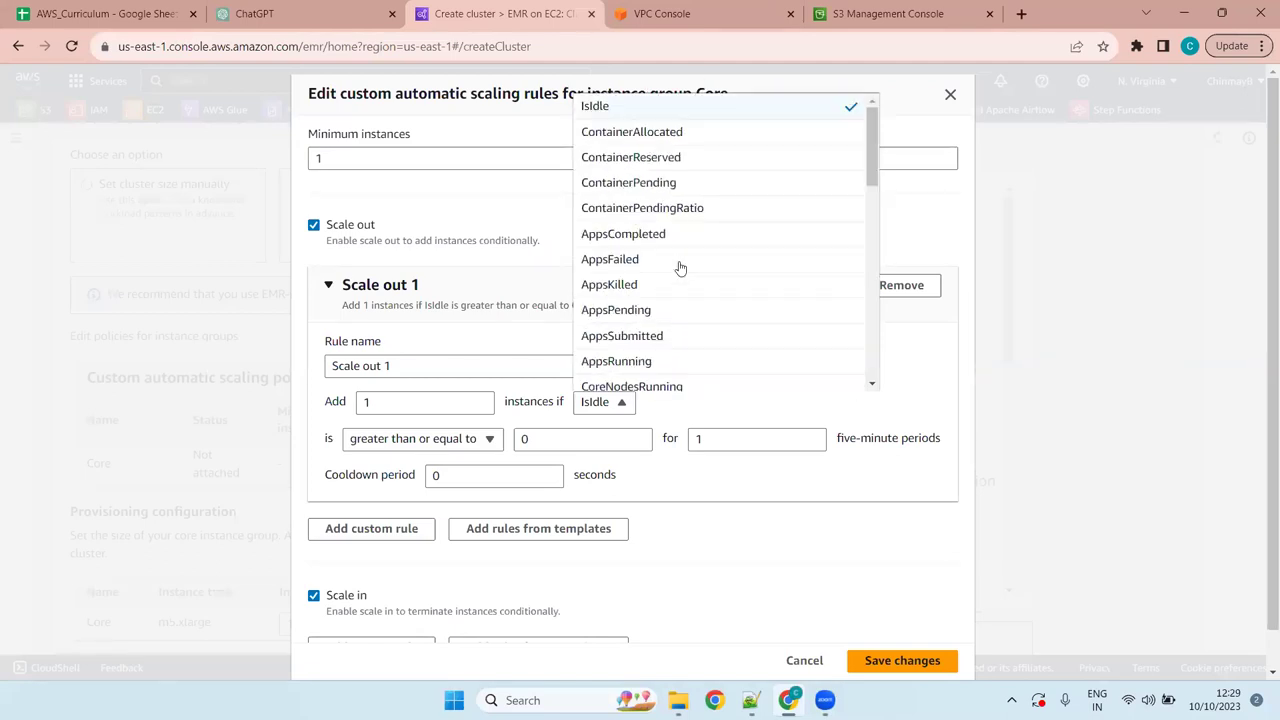
pyautogui.click(695, 320)
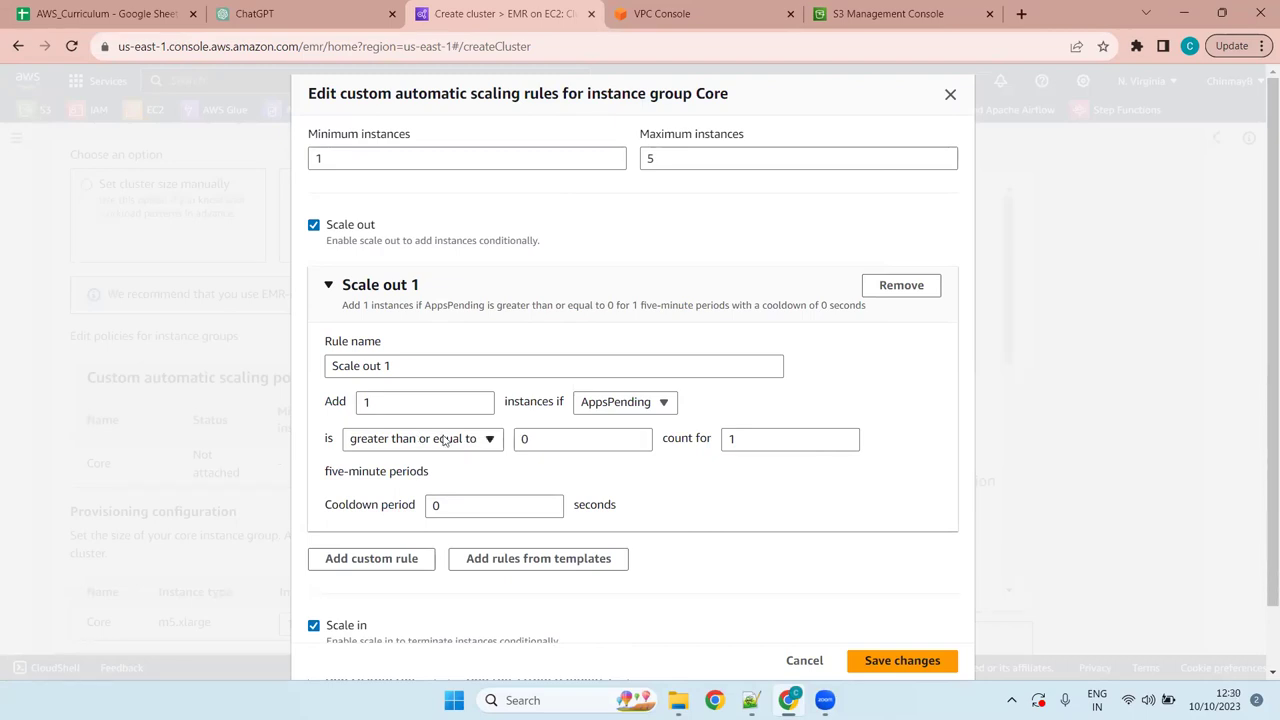
# - Set the AppsPending threshold of the Scale out 1 rule to 2
pyautogui.click(577, 439)
pyautogui.moveTo(530, 439); pyautogui.dragTo(508, 440)
pyautogui.write('2')
pyautogui.click(765, 437)
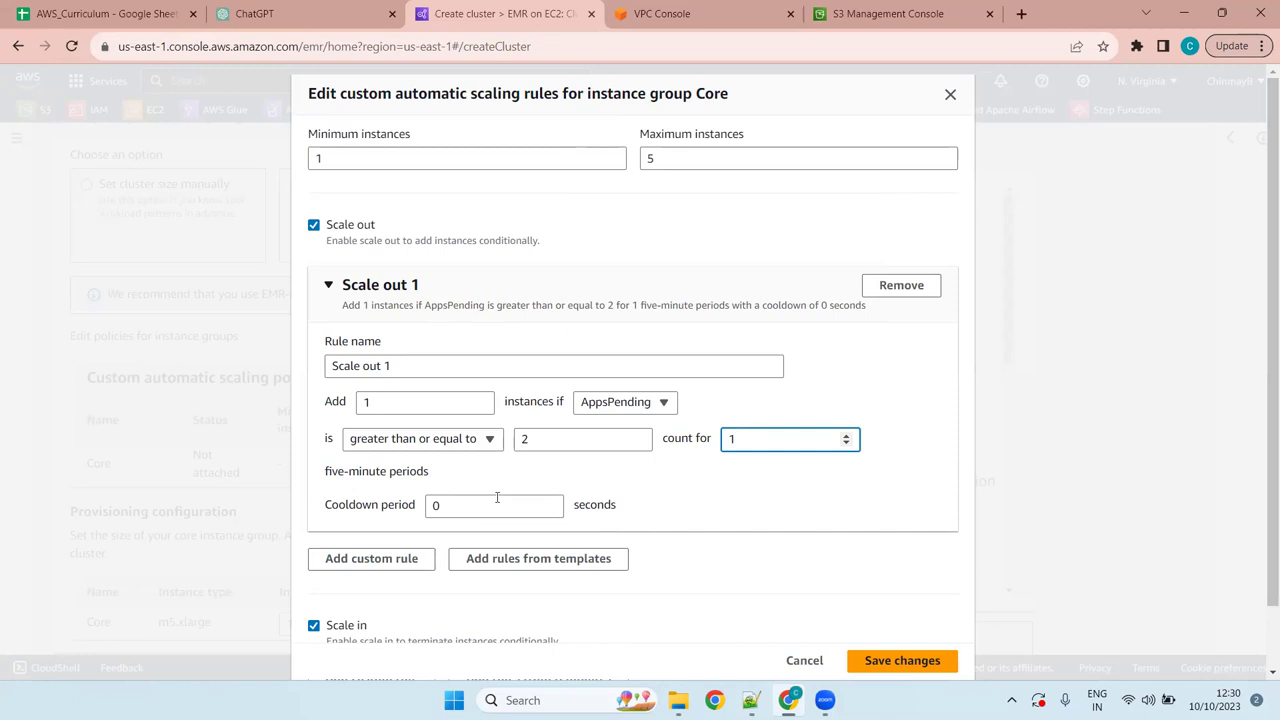
pyautogui.click(546, 478)
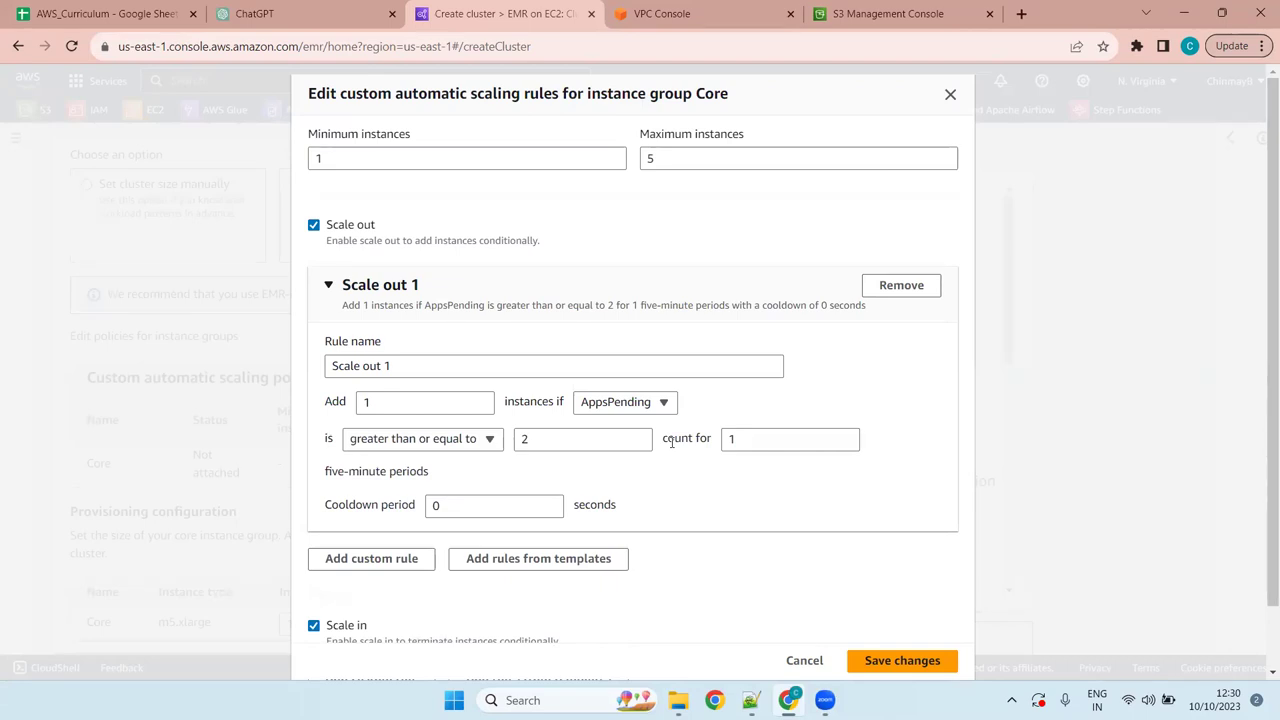
# - Add a custom scale-in rule for the Core group and look through its available metrics
pyautogui.scroll(-1, 620, 550)
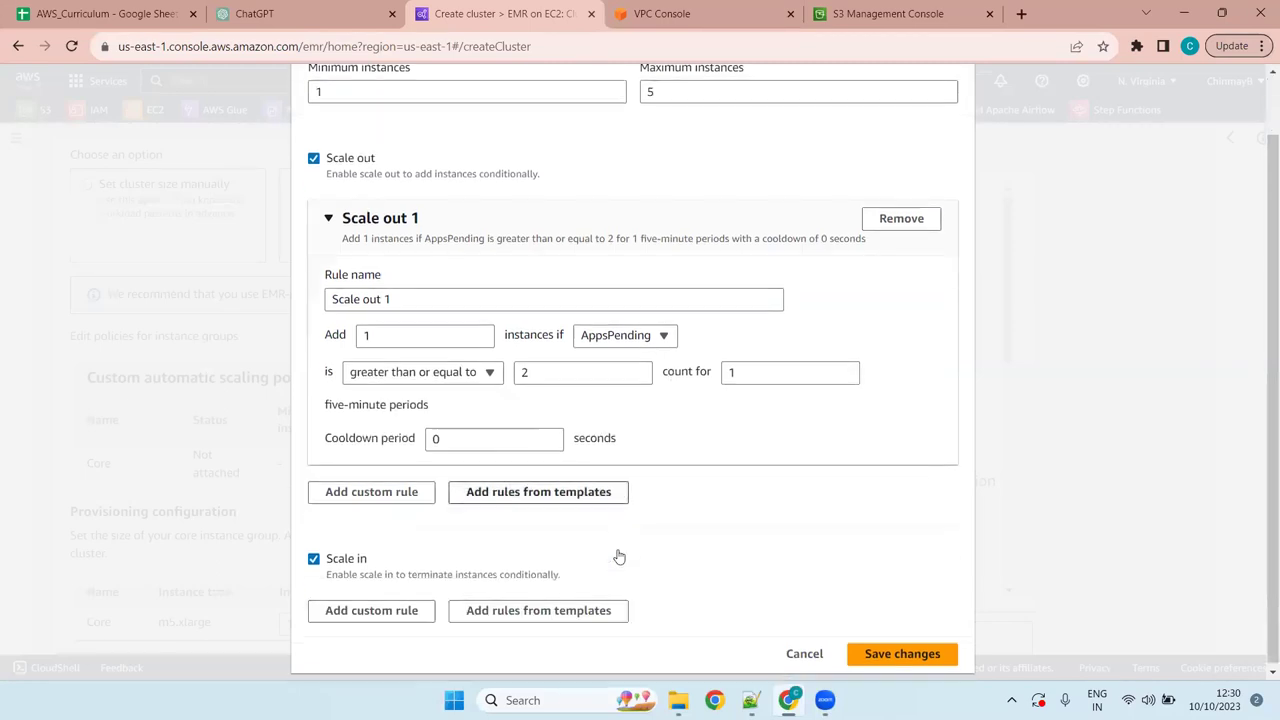
pyautogui.click(380, 607)
pyautogui.scroll(-1, 506, 417)
pyautogui.scroll(-1, 559, 418)
pyautogui.click(380, 540)
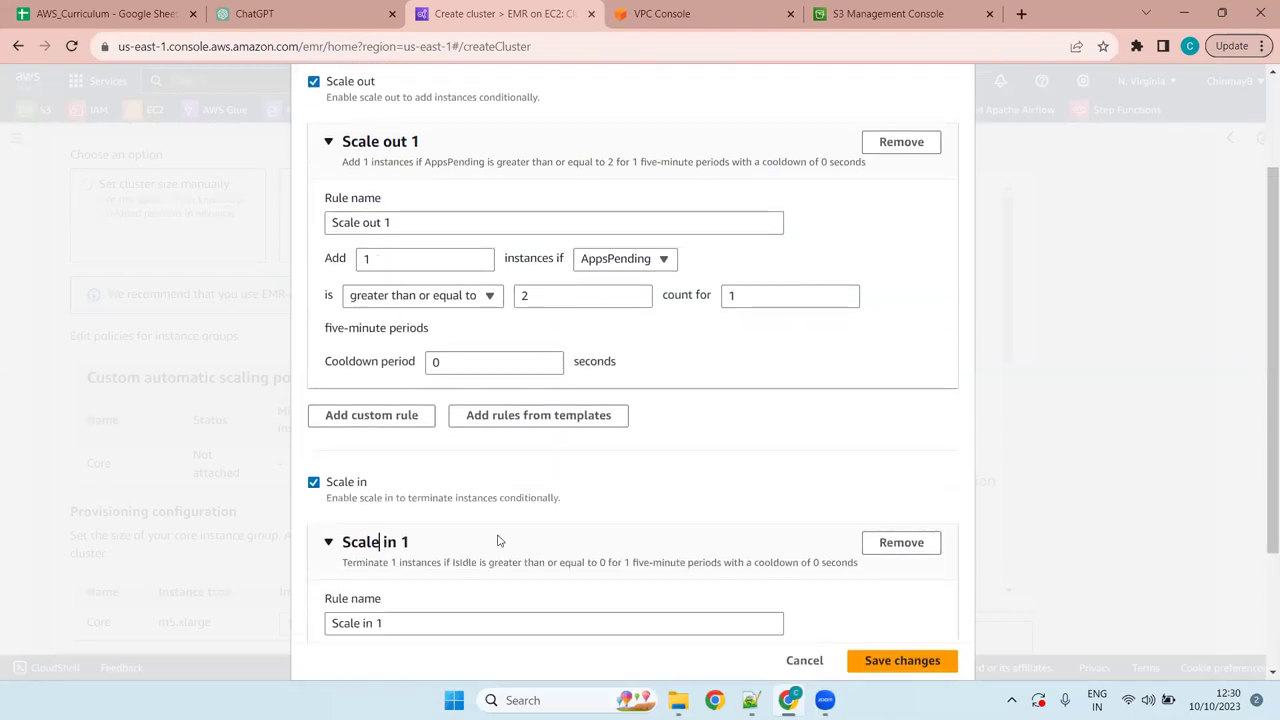
pyautogui.scroll(-3, 549, 554)
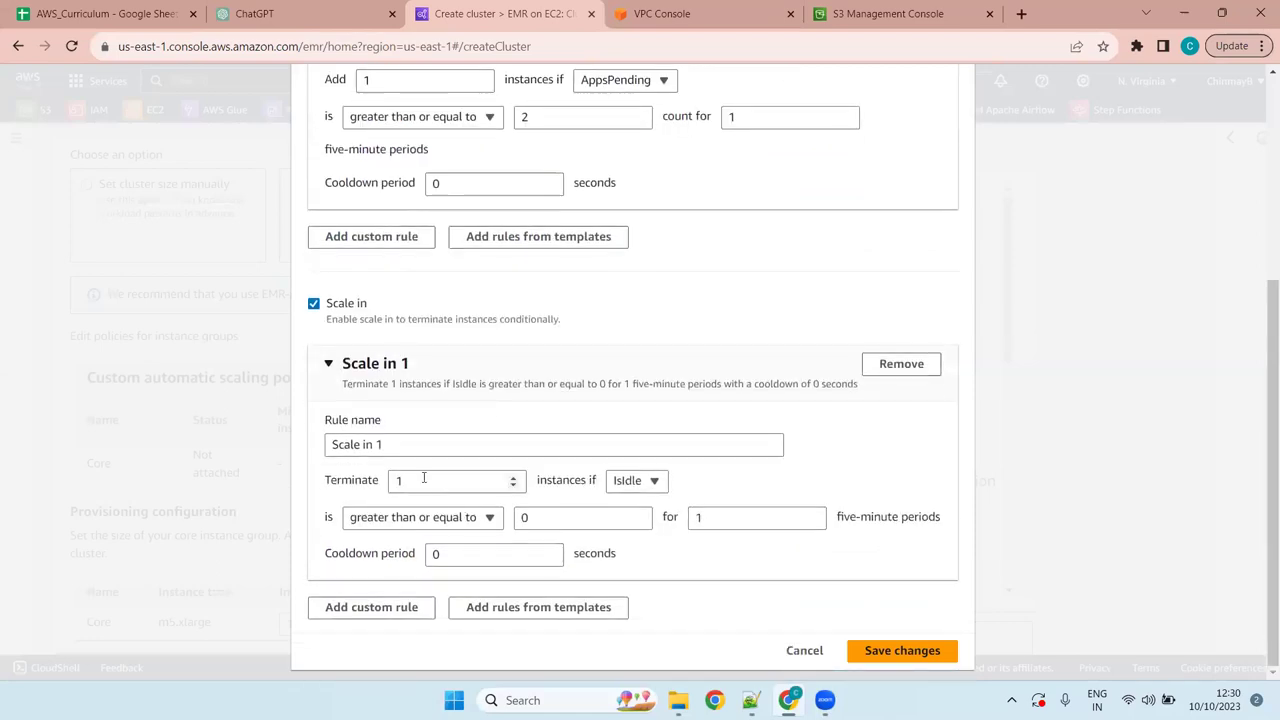
pyautogui.click(640, 481)
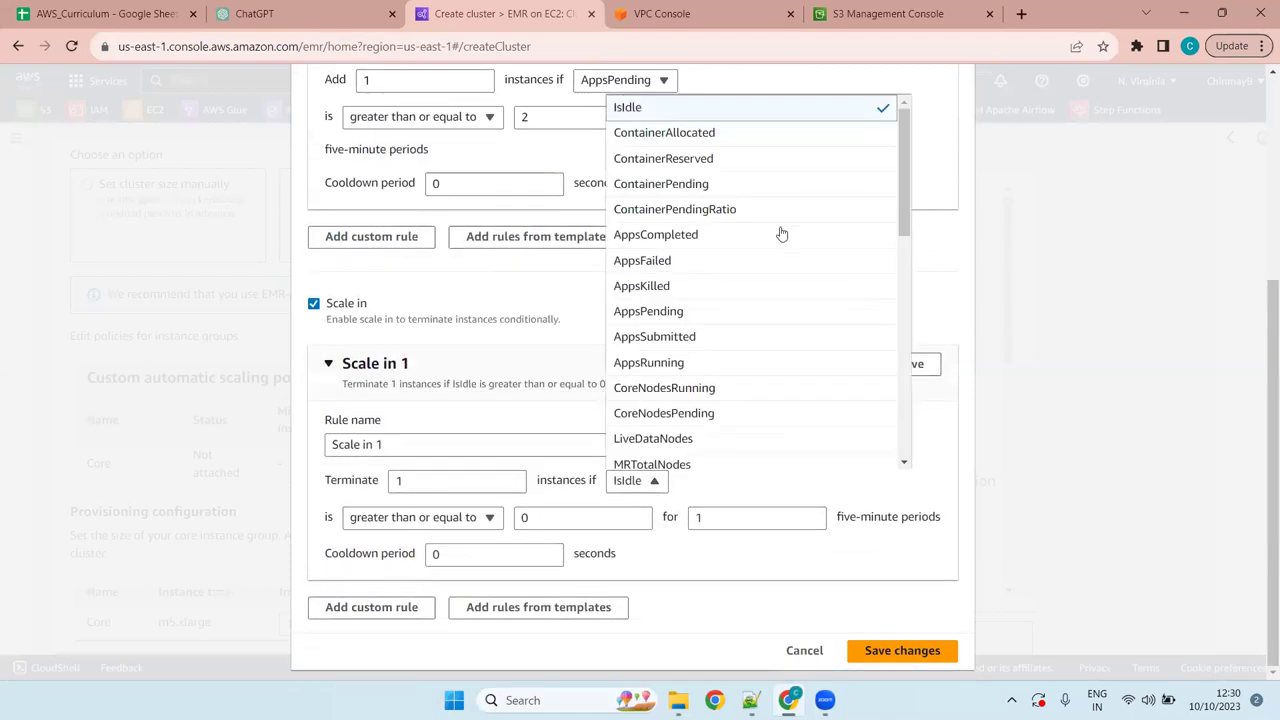
pyautogui.scroll(-5, 779, 240)
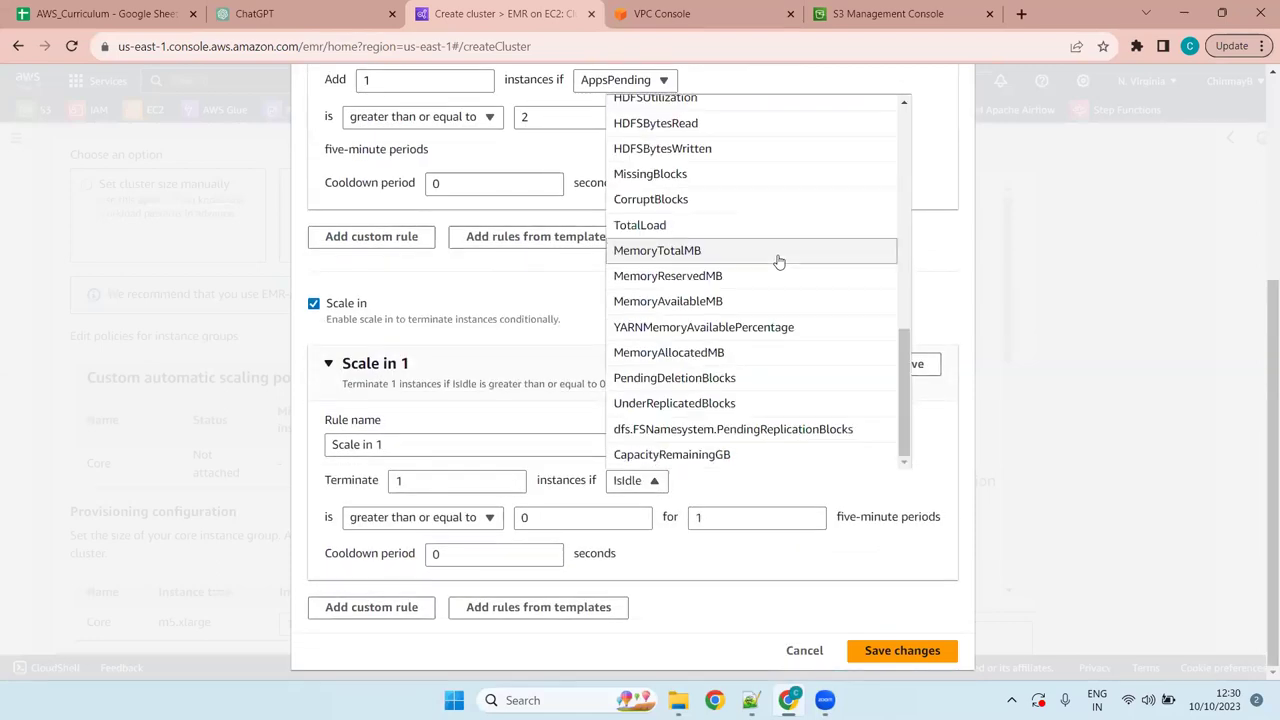
pyautogui.click(757, 560)
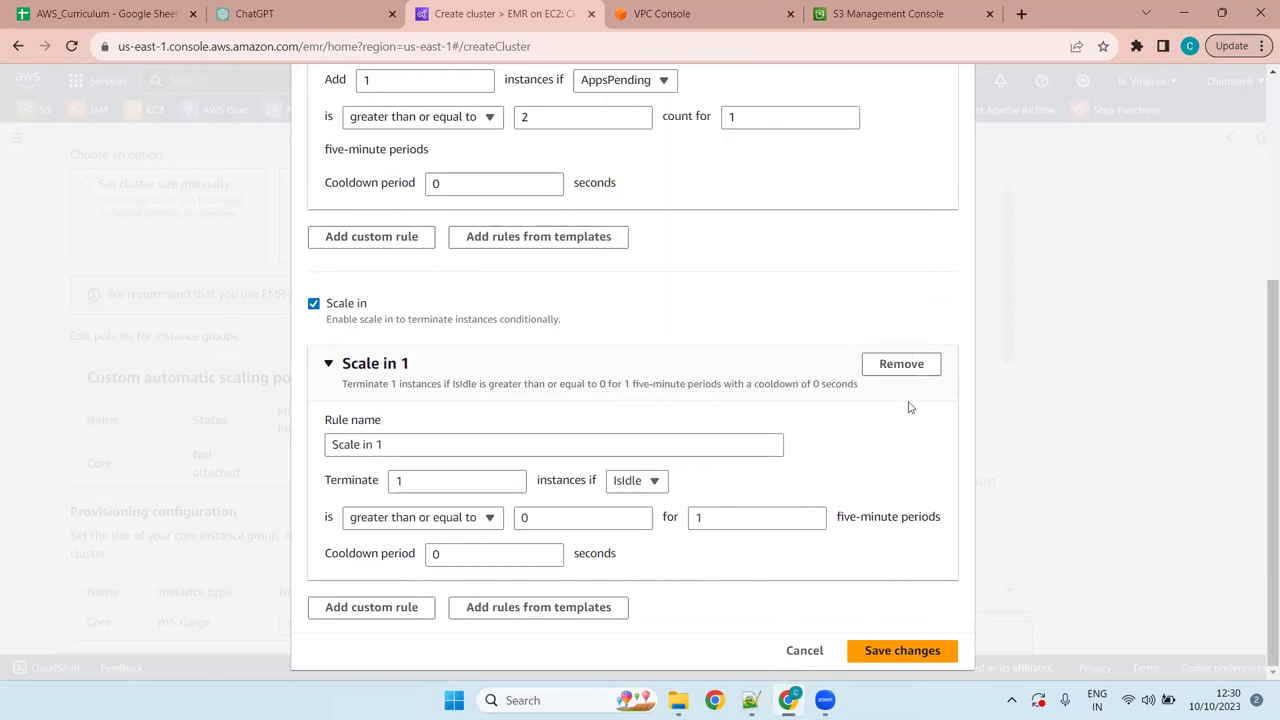
# - Remove the scale-in and scale-out rules and close the Core group's scaling rules without saving
pyautogui.click(897, 368)
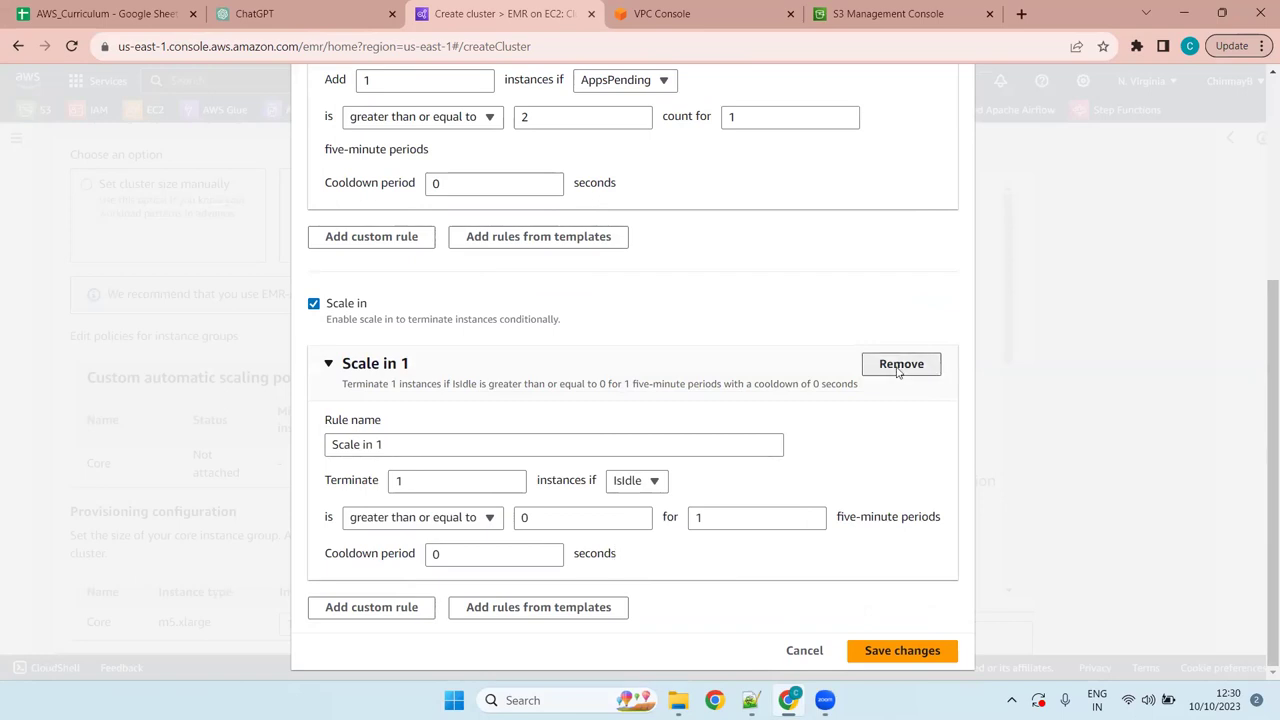
pyautogui.click(898, 215)
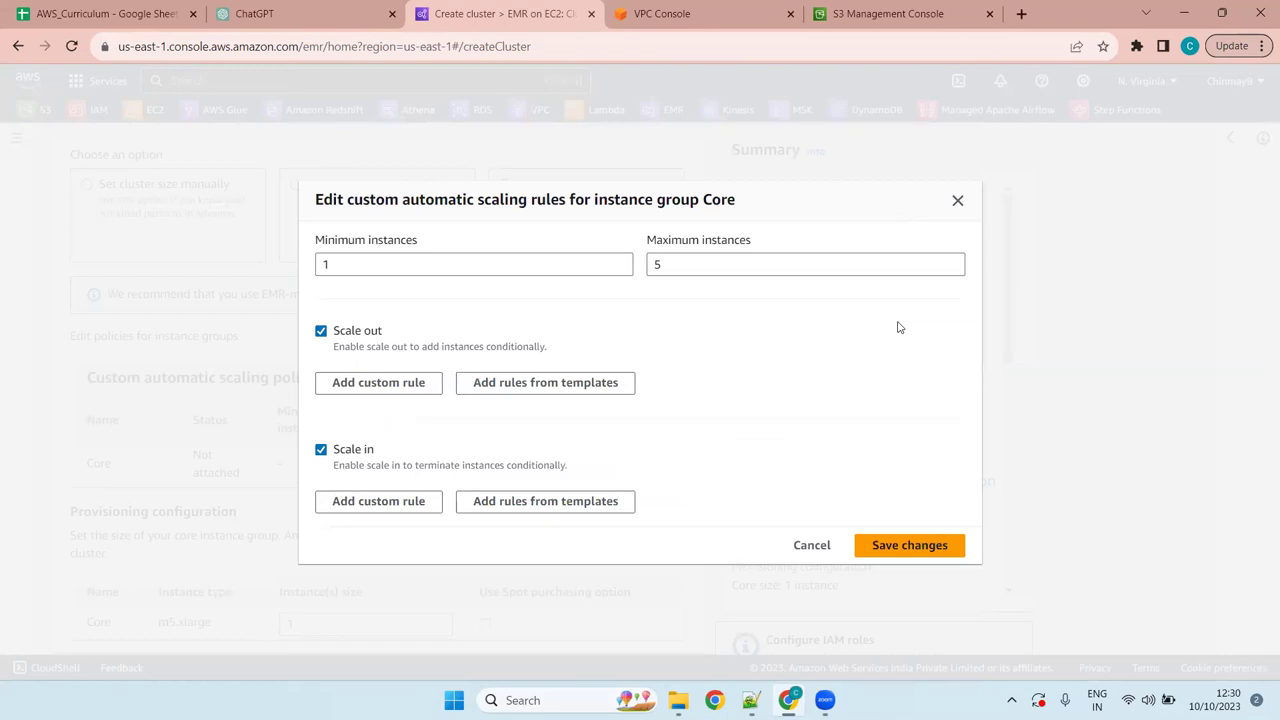
pyautogui.click(958, 203)
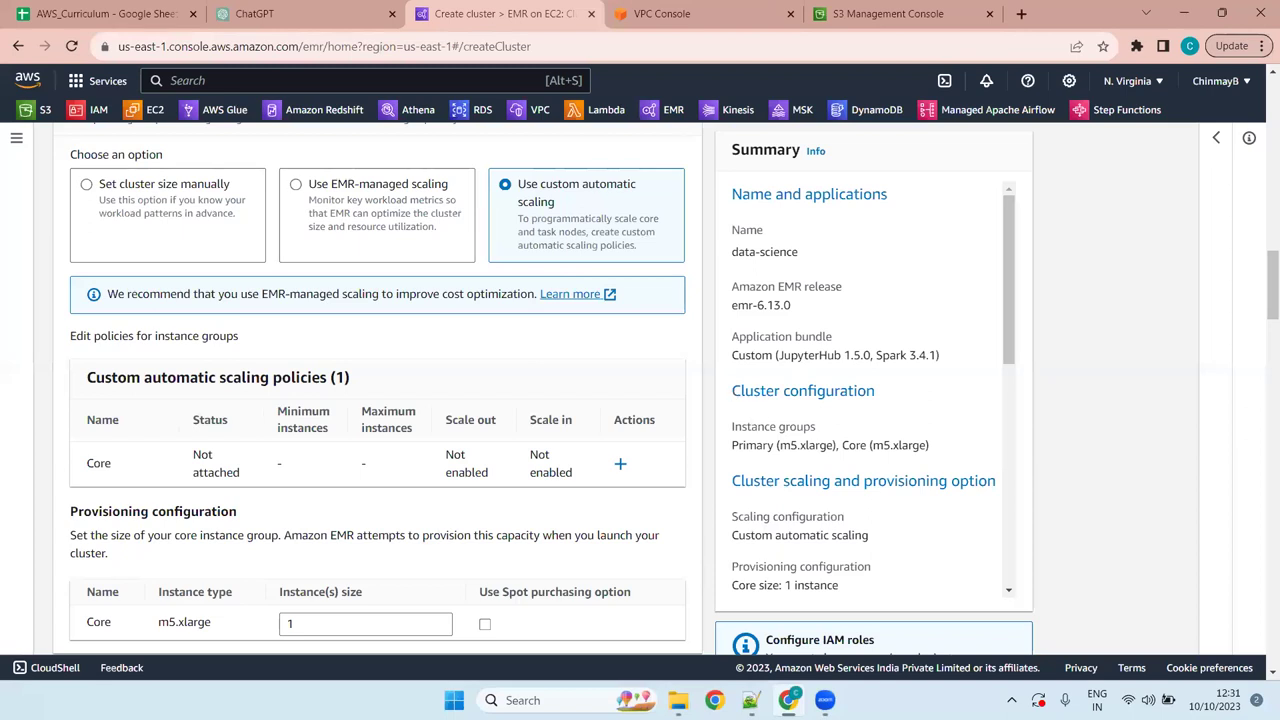
# - Switch to Syllabus_Coverage.txt in Notepad++ and add "-giving number of node manually and not auto scaling" under Set Cluster Size Manually
pyautogui.click(751, 700)
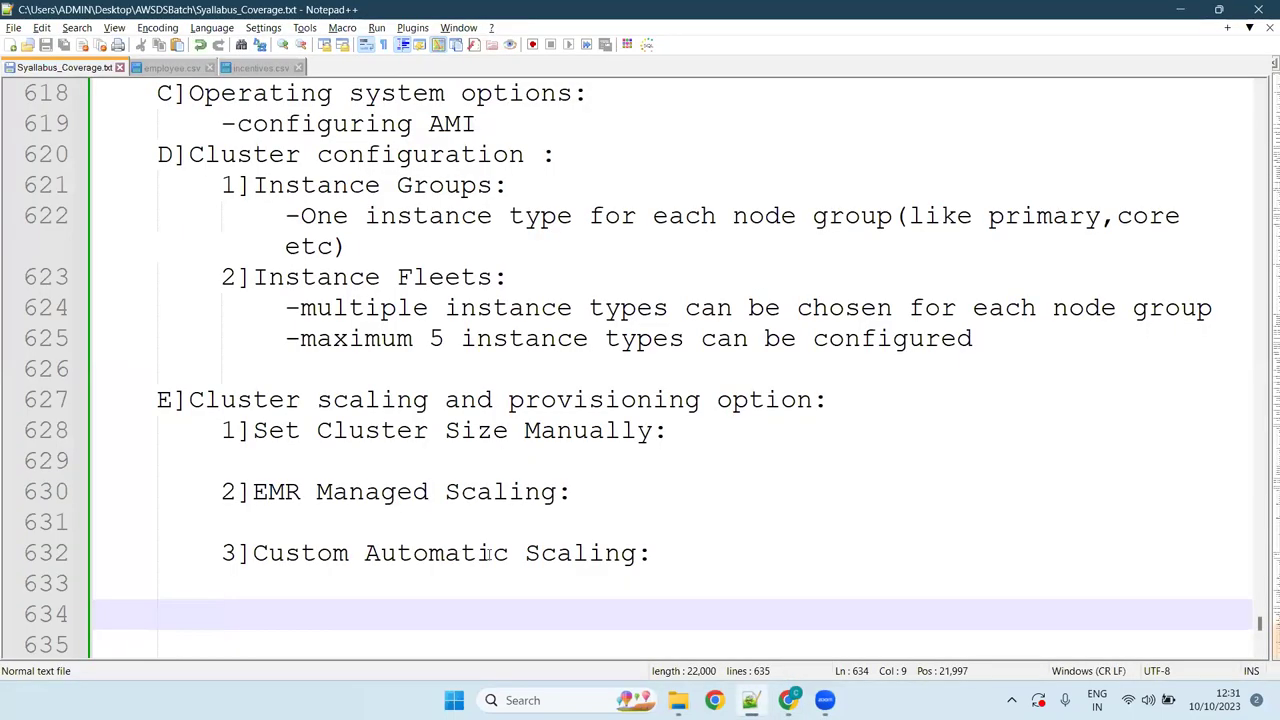
pyautogui.click(758, 440)
pyautogui.press('Return')
pyautogui.press('Tab')
pyautogui.write('-')
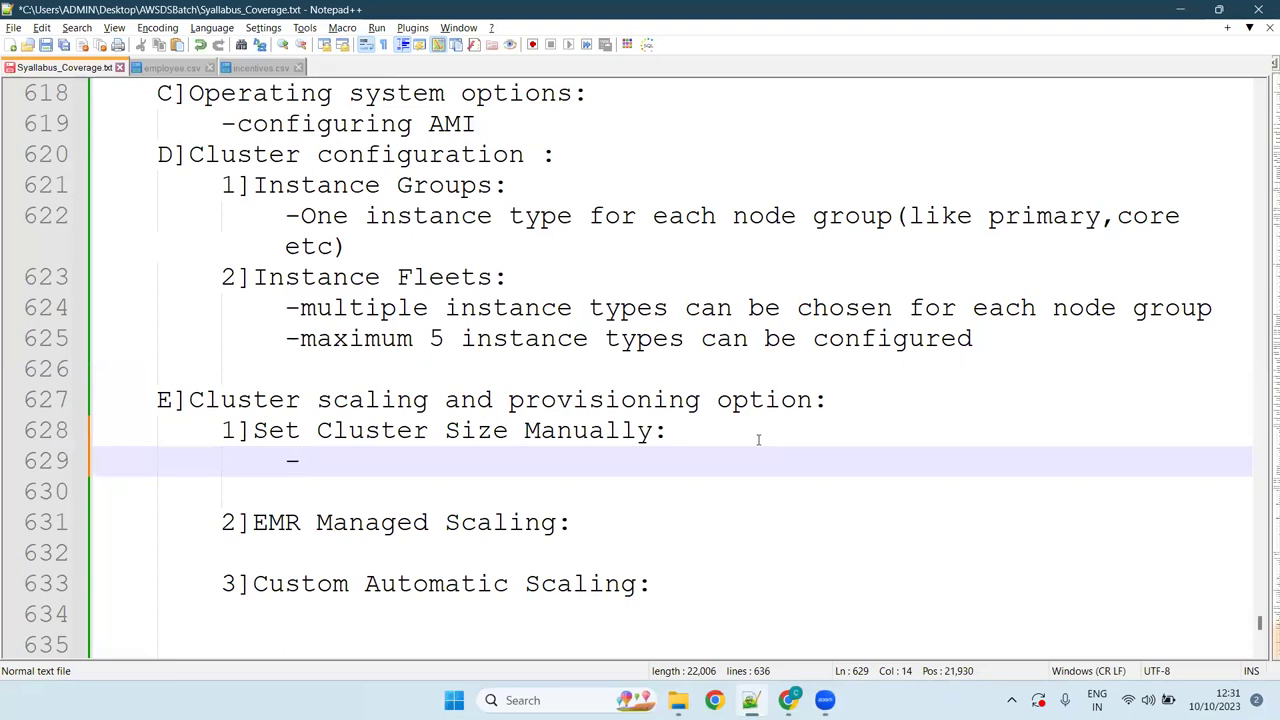
pyautogui.write('gi')
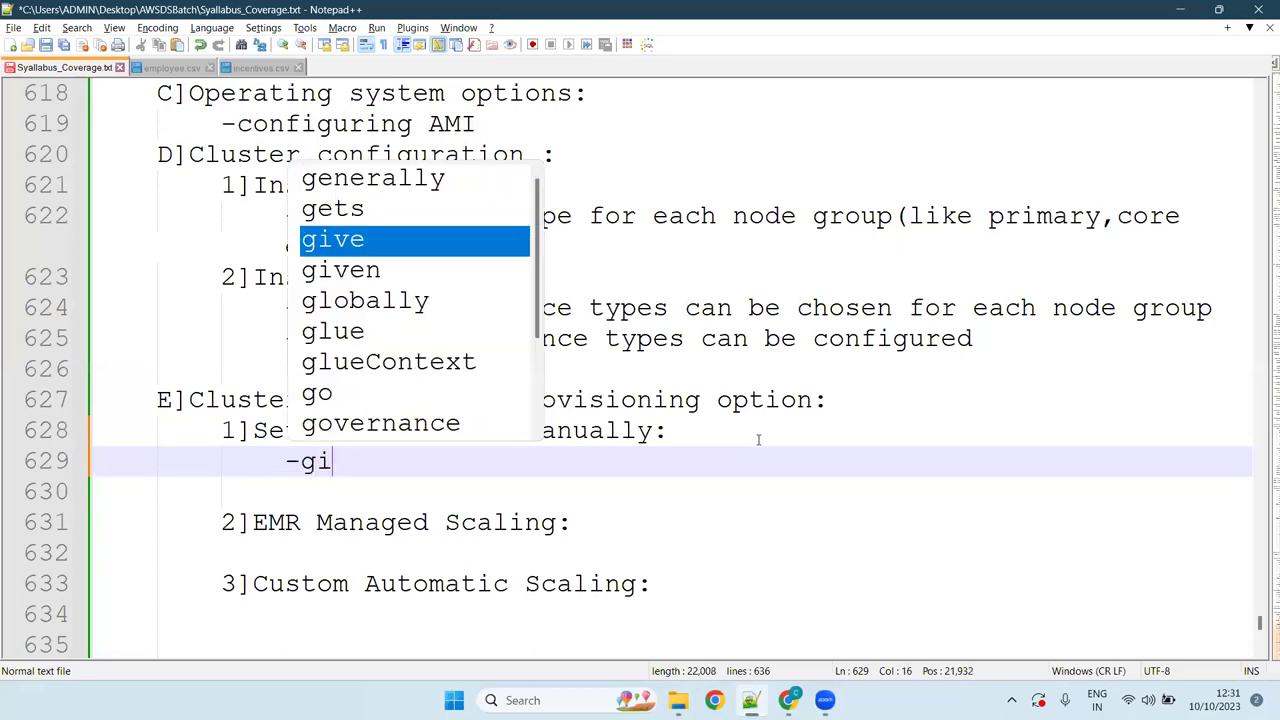
pyautogui.write('ving ')
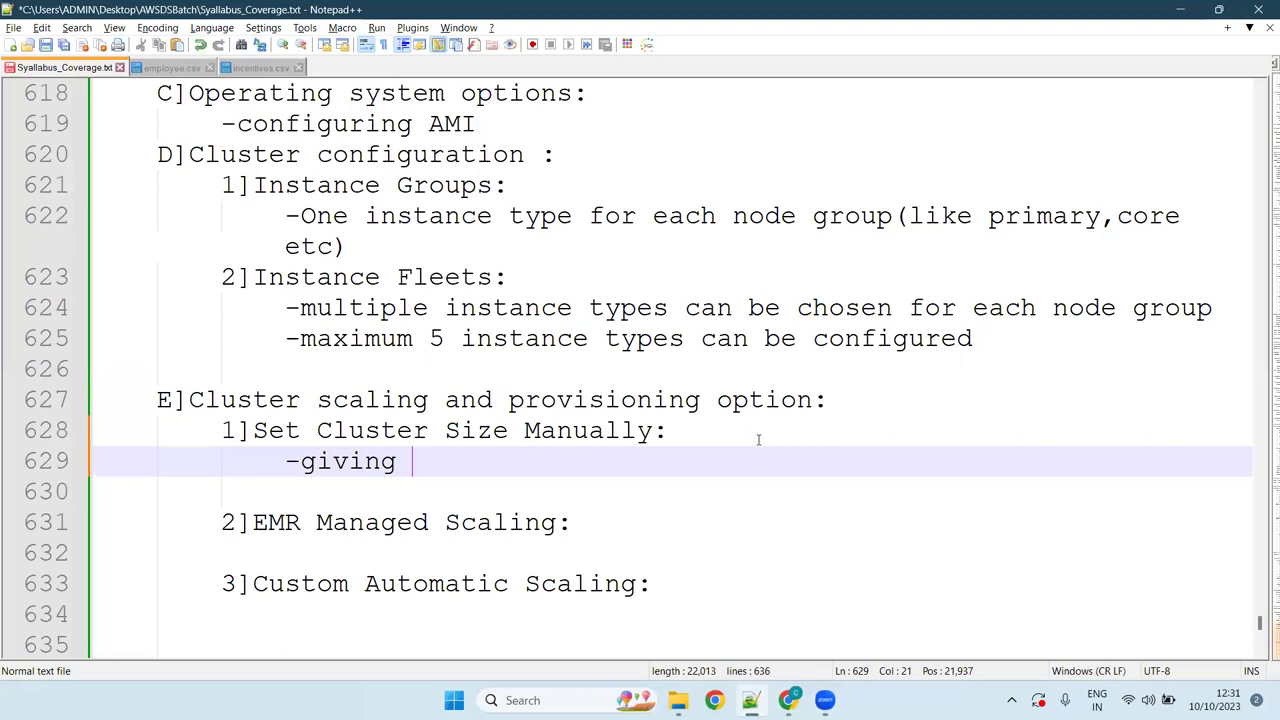
pyautogui.write('numb')
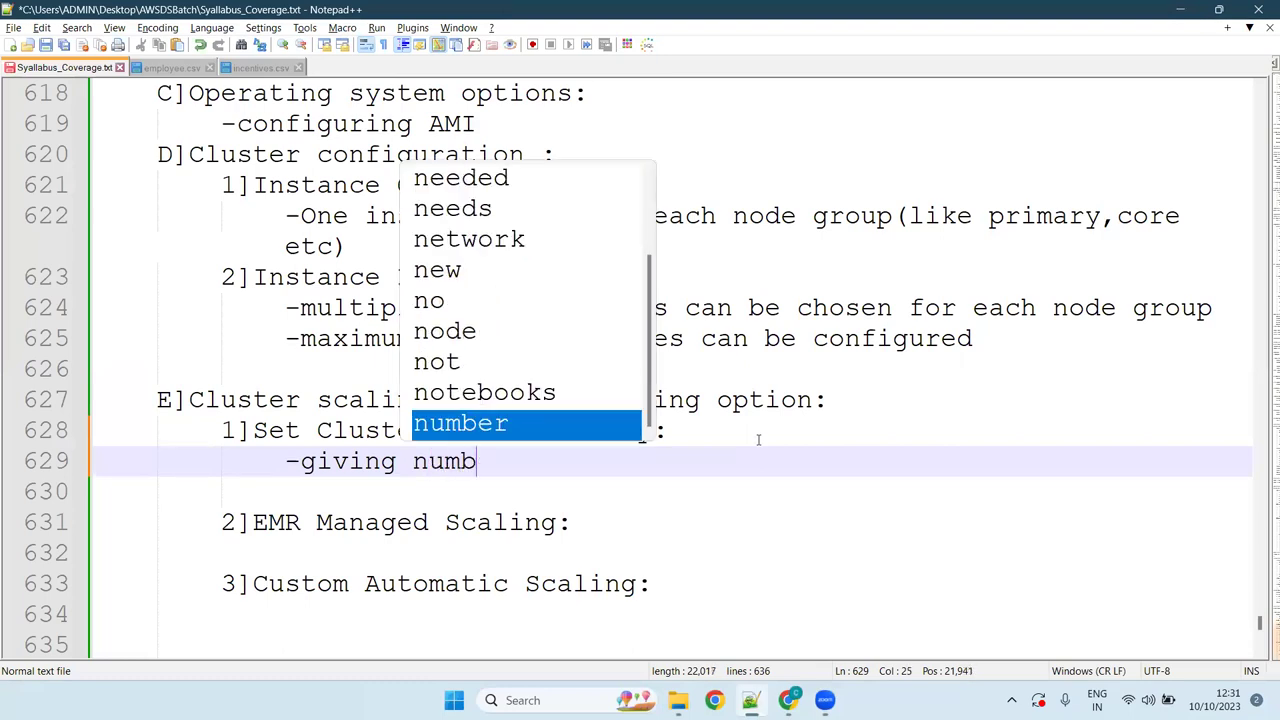
pyautogui.write('er of node manually and not aur')
pyautogui.press('BackSpace')
pyautogui.write('to')
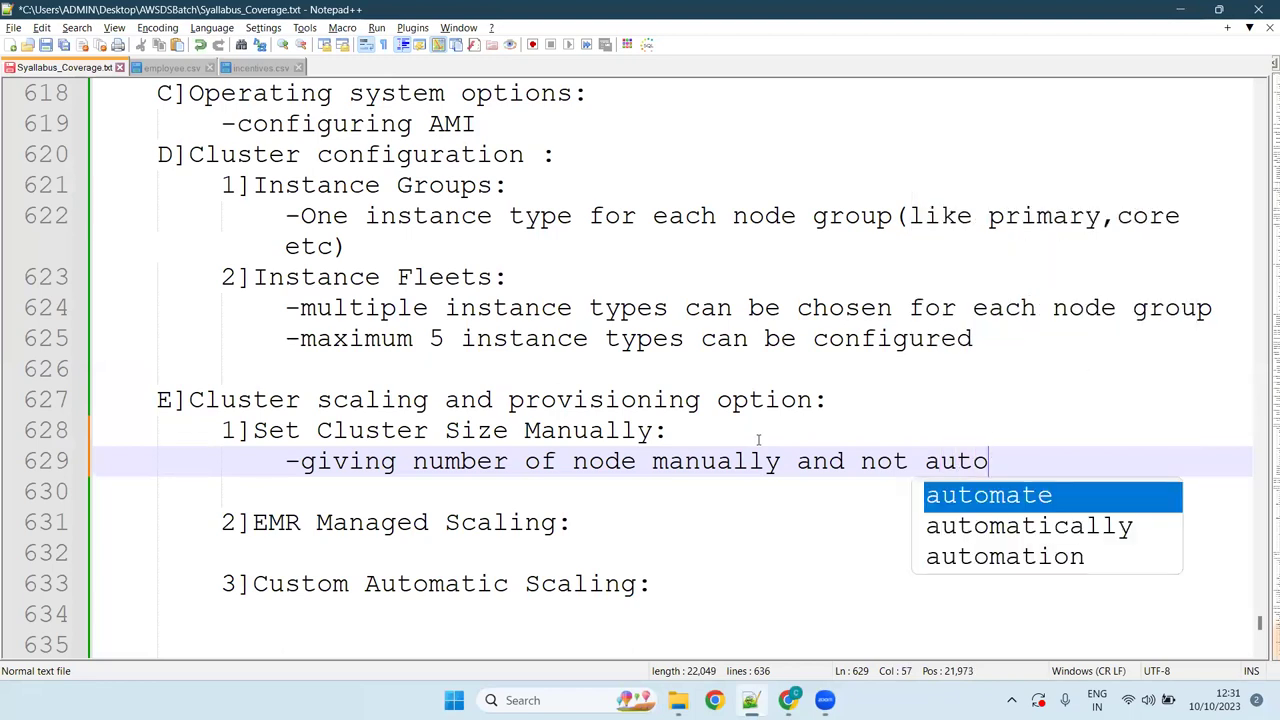
pyautogui.write(' scaling')
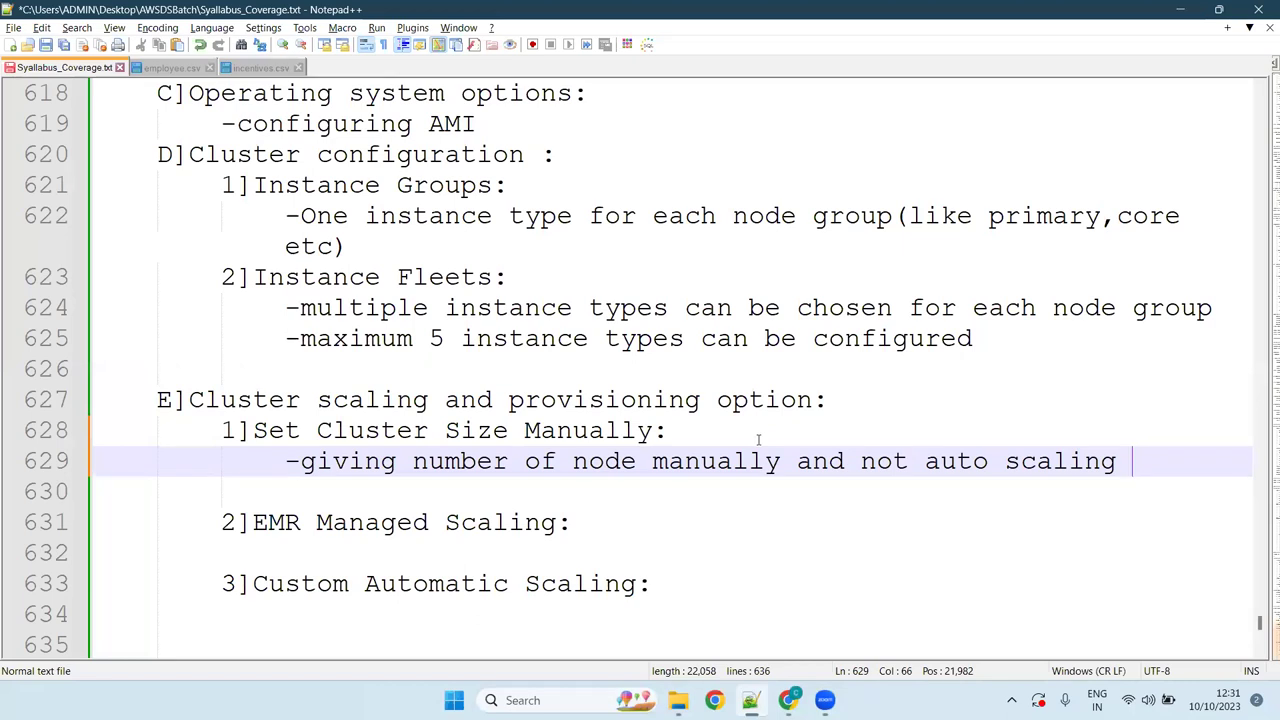
# - Add the indented line "-providing minimum and maximum nuber of nodes" under EMR Managed Scaling
pyautogui.press('Down')
pyautogui.press('Down')
pyautogui.press('Down')
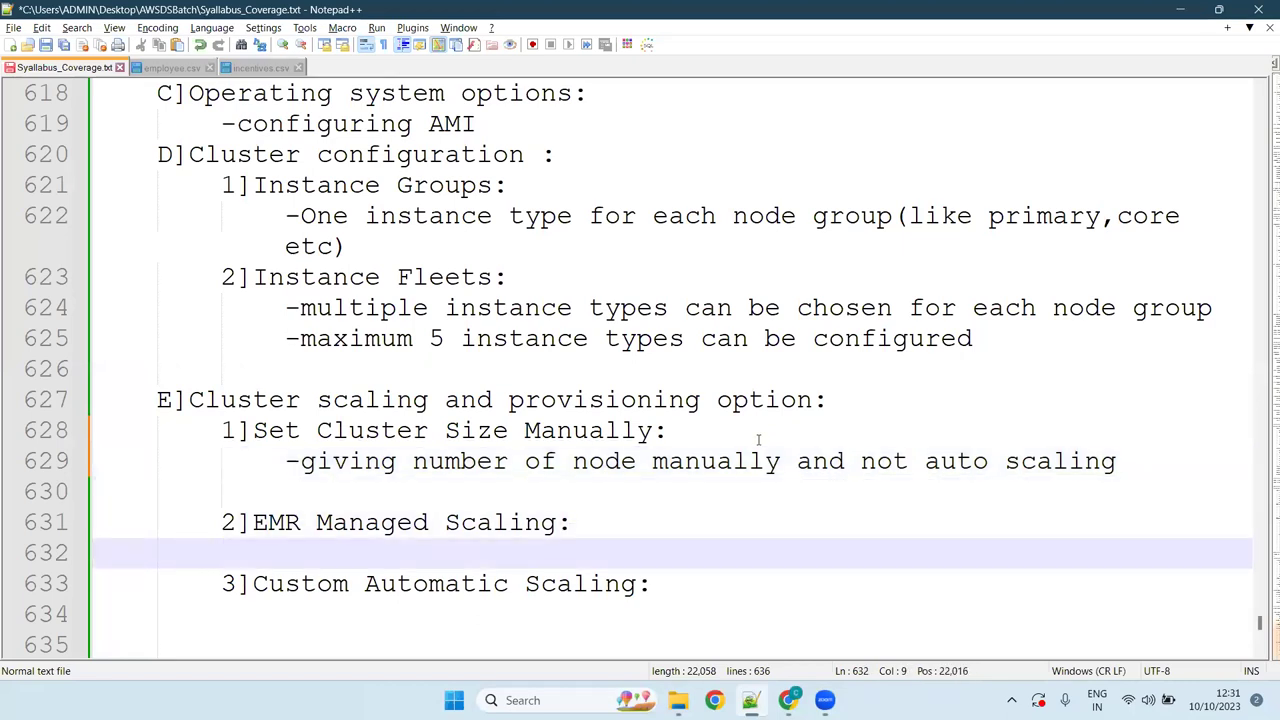
pyautogui.press('Tab')
pyautogui.write('-p')
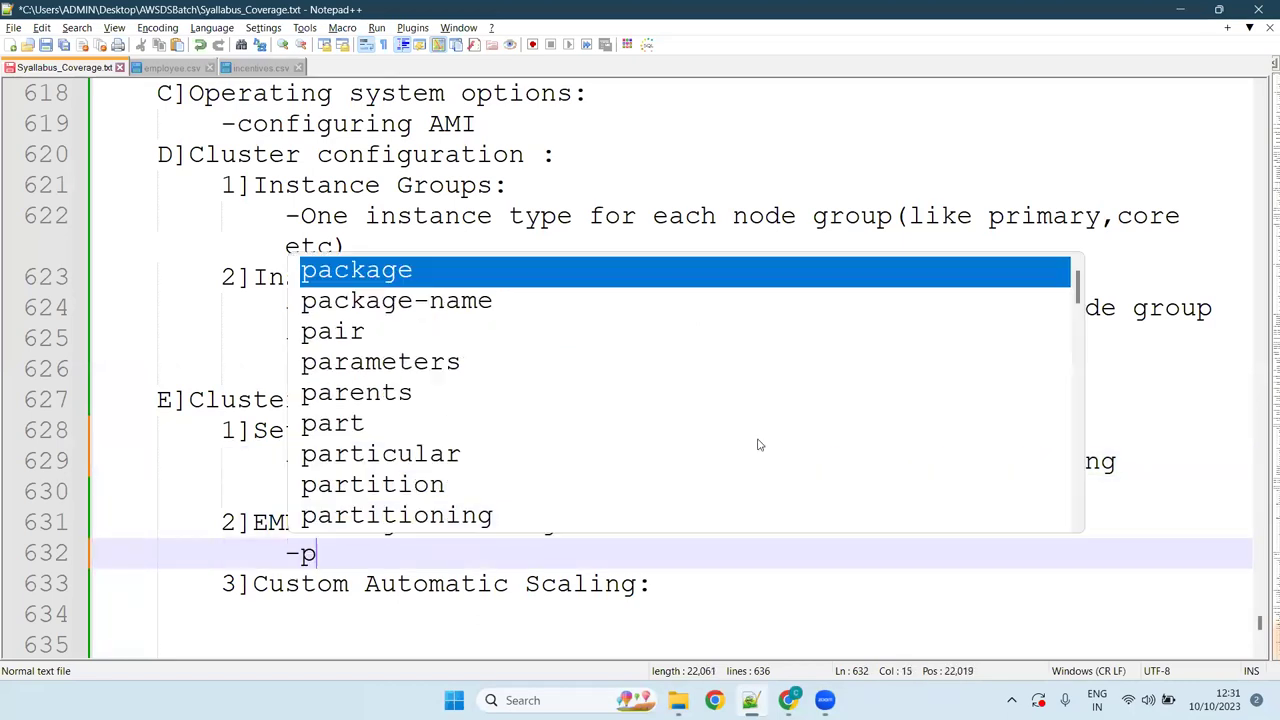
pyautogui.write('rovidin')
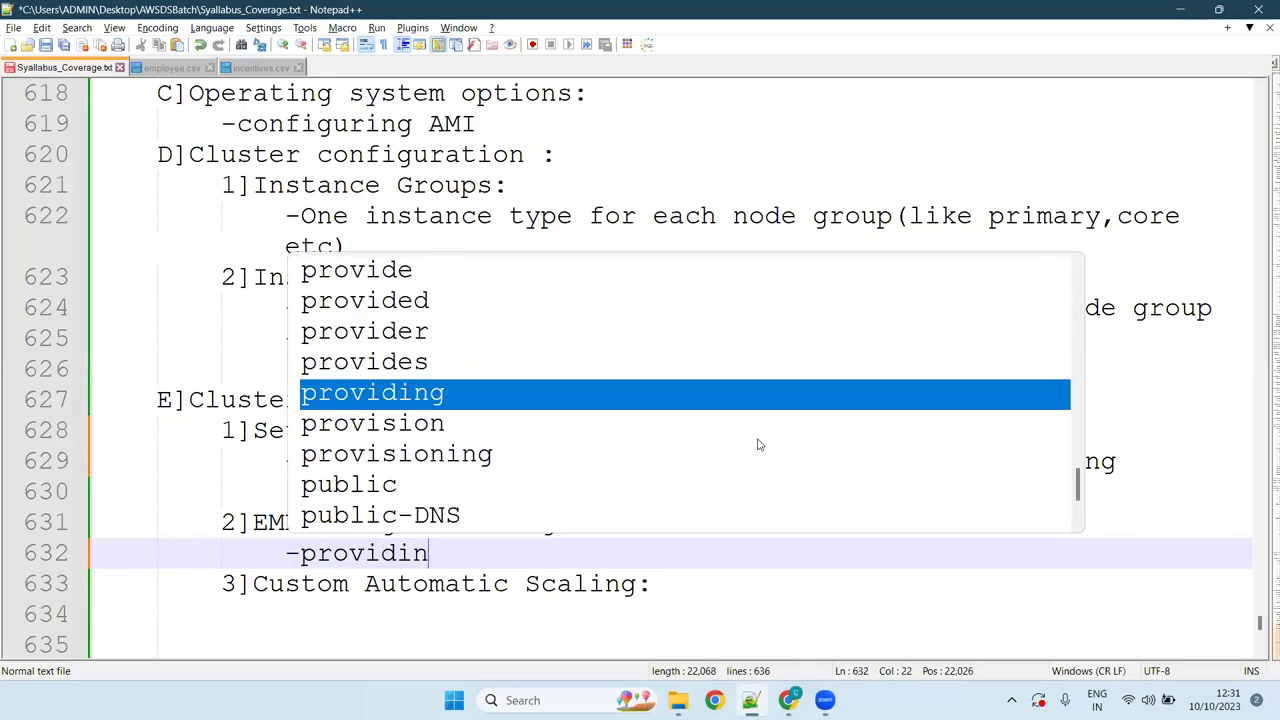
pyautogui.write('g minum')
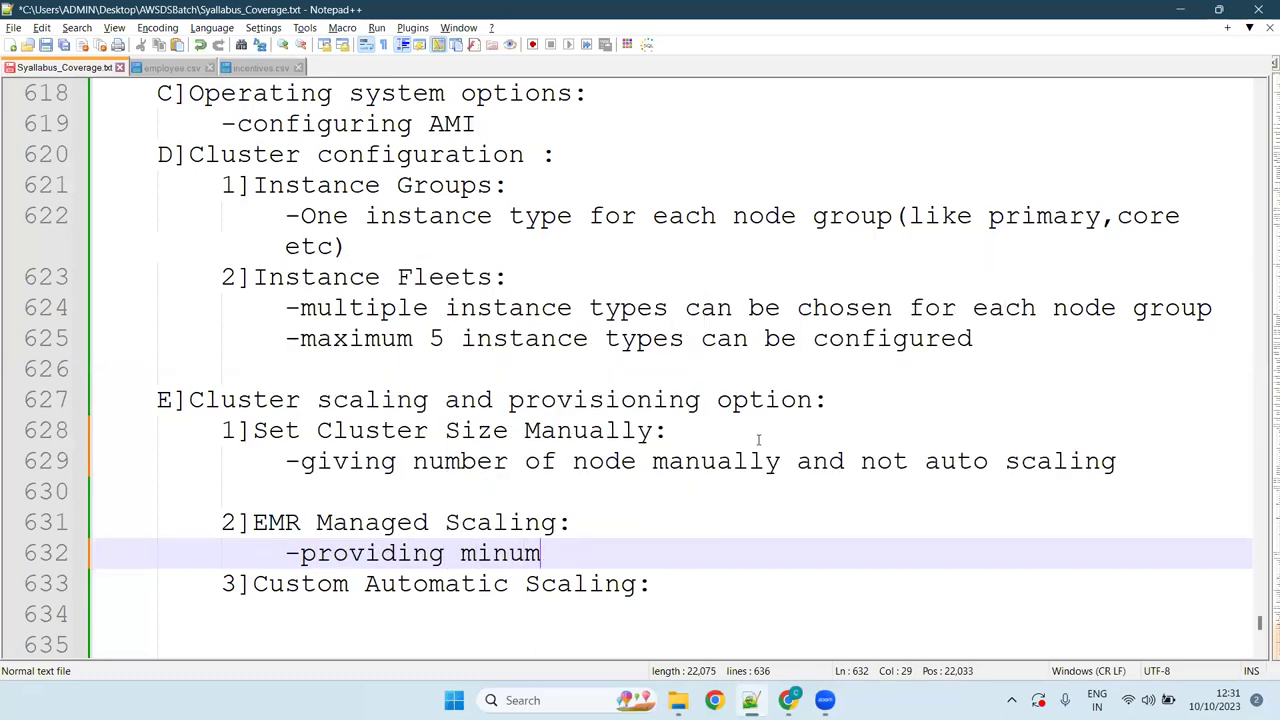
pyautogui.press('BackSpace')
pyautogui.press('BackSpace')
pyautogui.write('i')
pyautogui.write('mum ')
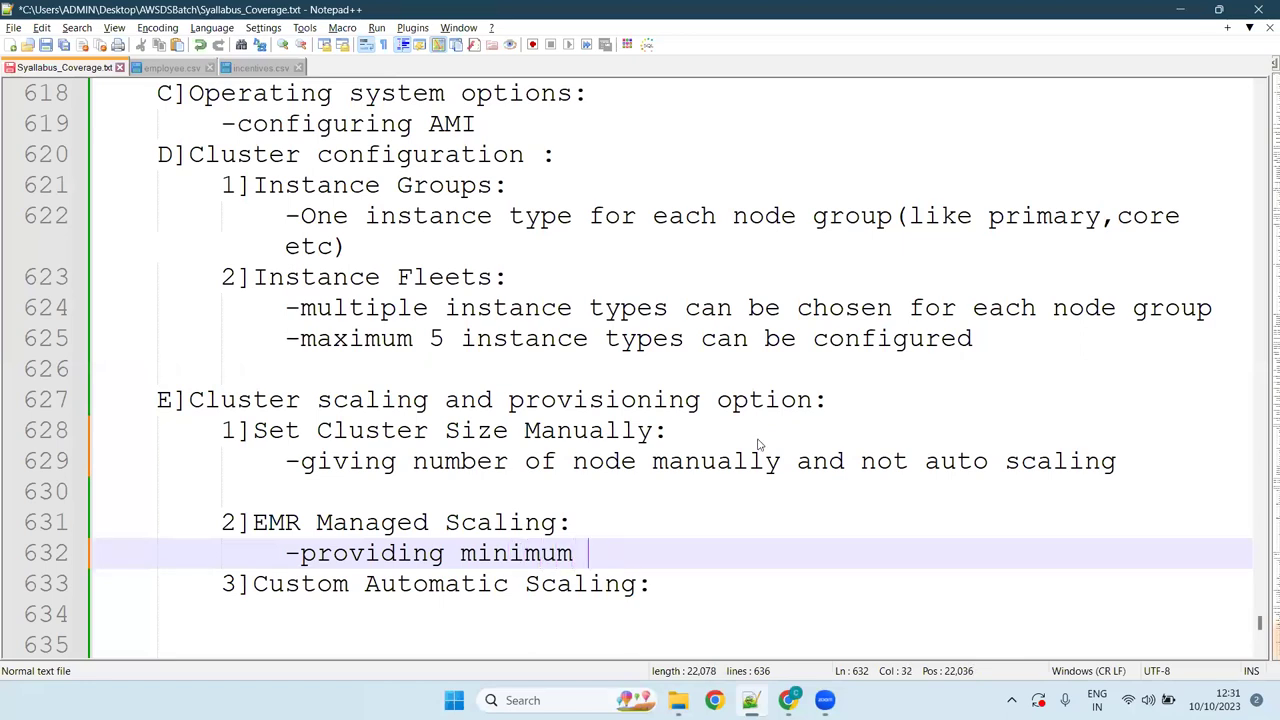
pyautogui.write('and maxim')
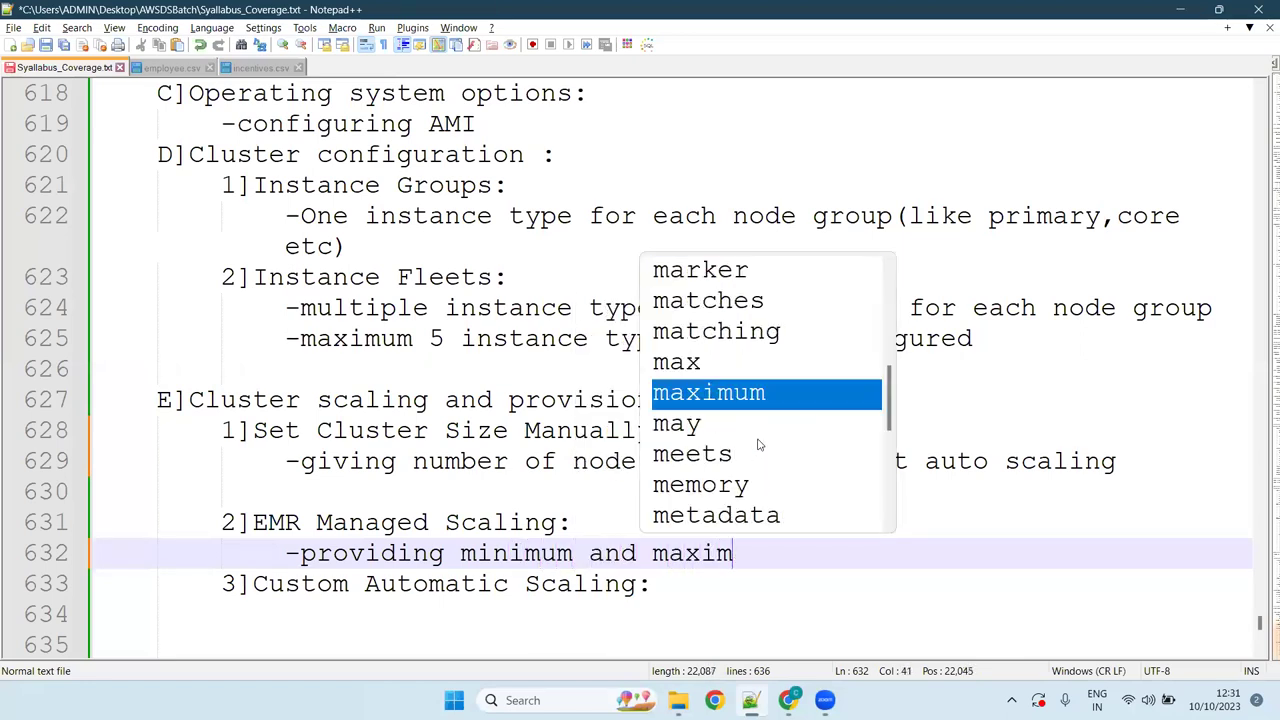
pyautogui.write('um nu')
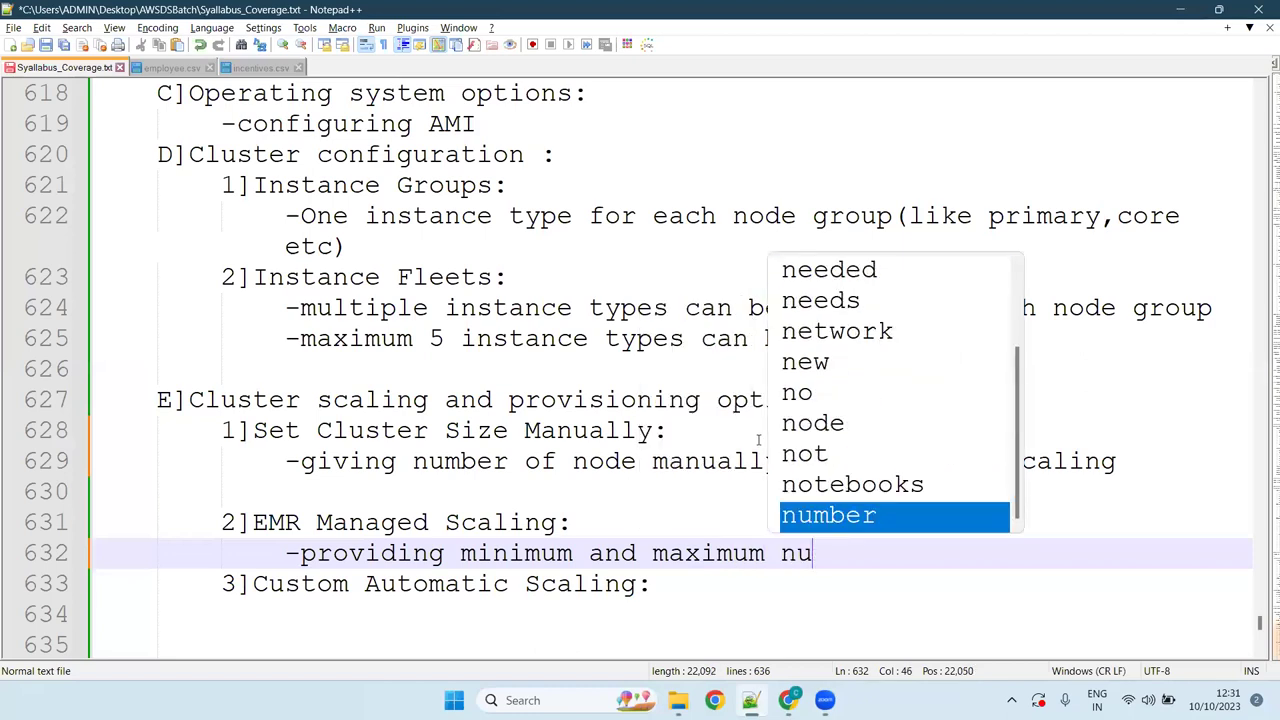
pyautogui.write('ber of ')
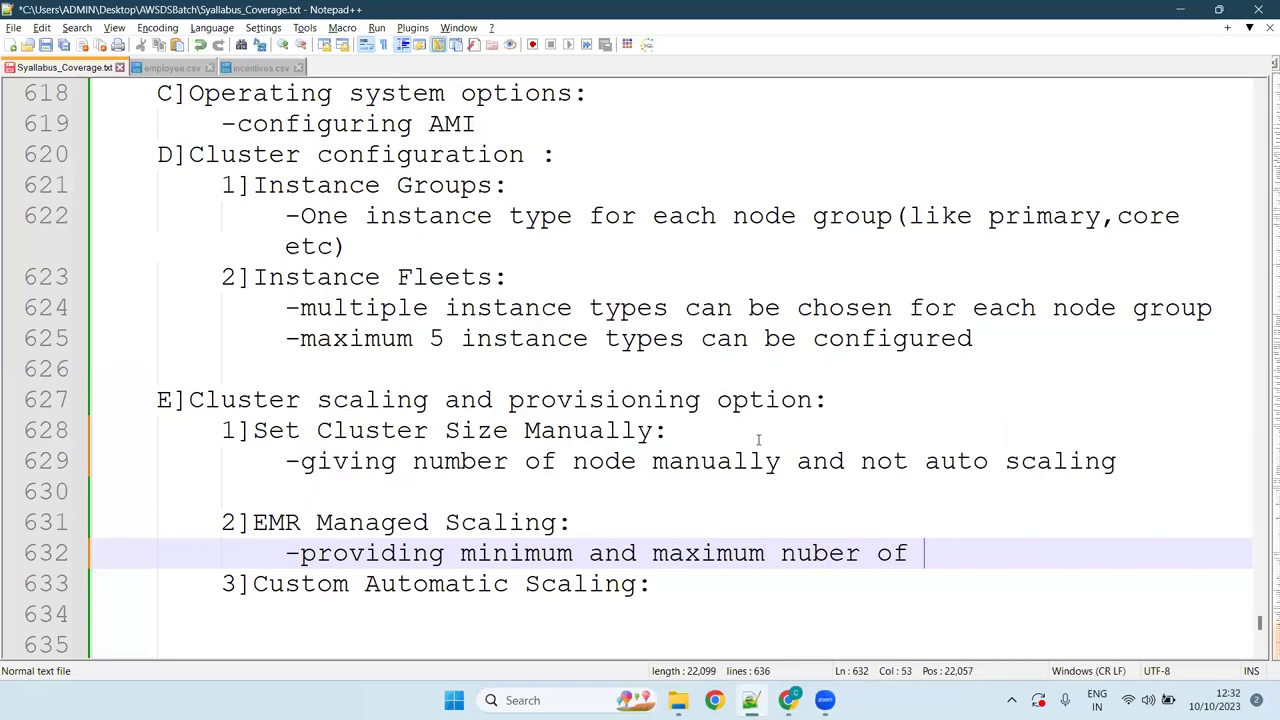
pyautogui.write('nodes')
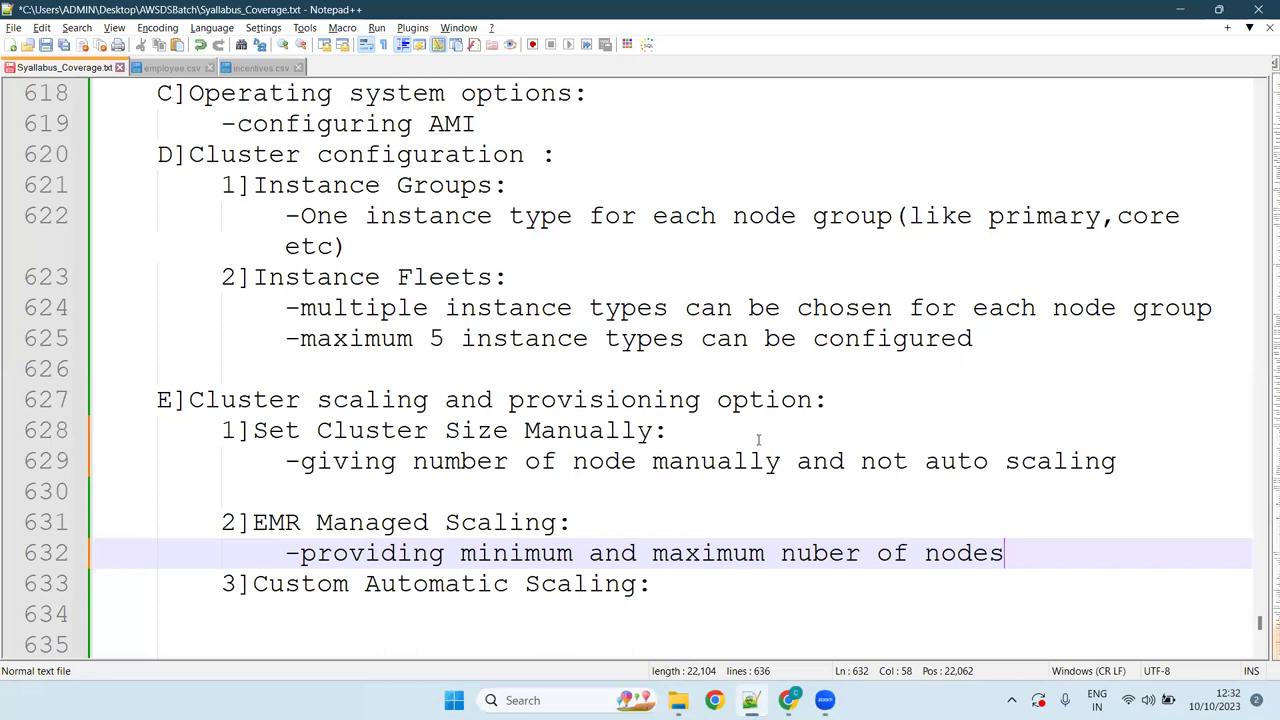
# - Correct "nuber" to "number" in the EMR Managed Scaling note
pyautogui.press('Left')
pyautogui.press('Left')
pyautogui.press('Left')
pyautogui.press('Left')
pyautogui.press('Left')
pyautogui.press('Left')
pyautogui.press('Left')
pyautogui.press('Left')
pyautogui.press('Left')
pyautogui.press('Left')
pyautogui.press('Left')
pyautogui.write('m')
pyautogui.press('Right')
pyautogui.press('Right')
pyautogui.press('Right')
pyautogui.press('Right')
pyautogui.press('Right')
pyautogui.press('Right')
pyautogui.press('Right')
pyautogui.press('Right')
pyautogui.press('Right')
pyautogui.press('Right')
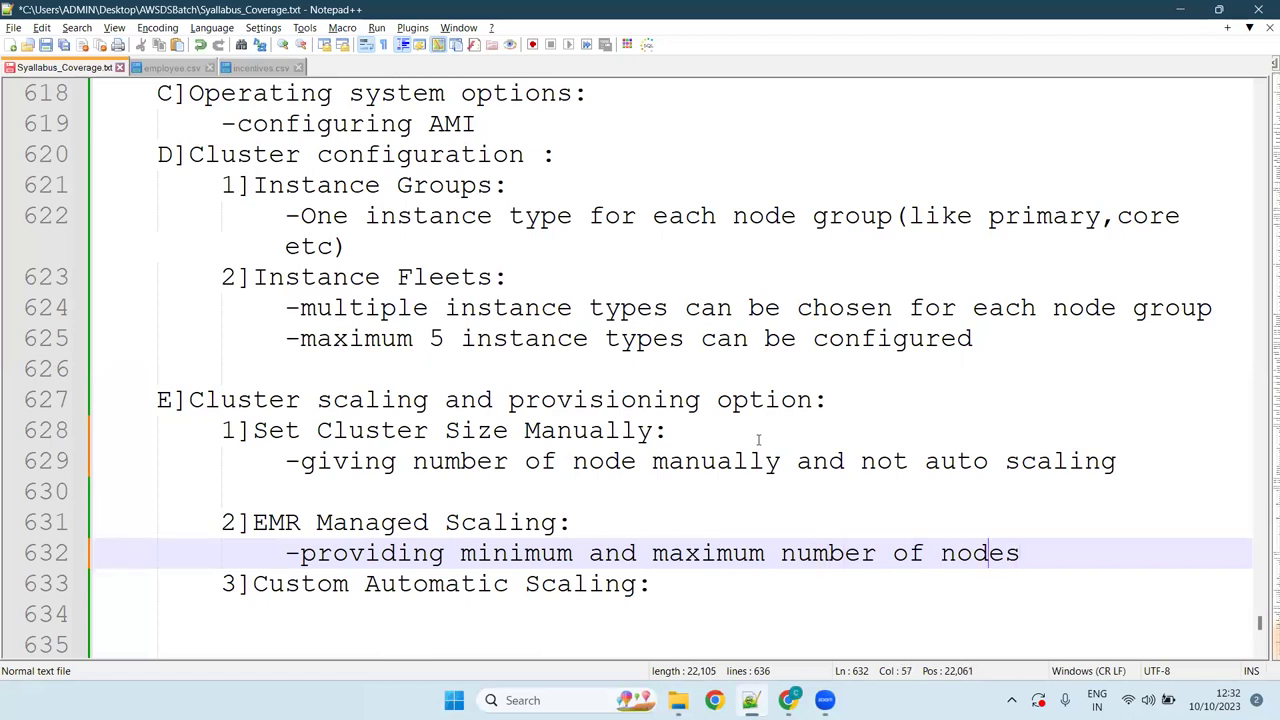
# - Add the line "-EMR takes care of scaling based on its algorithm" under EMR Managed Scaling, followed by a blank line
pyautogui.press('Return')
pyautogui.write('-EMR ta')
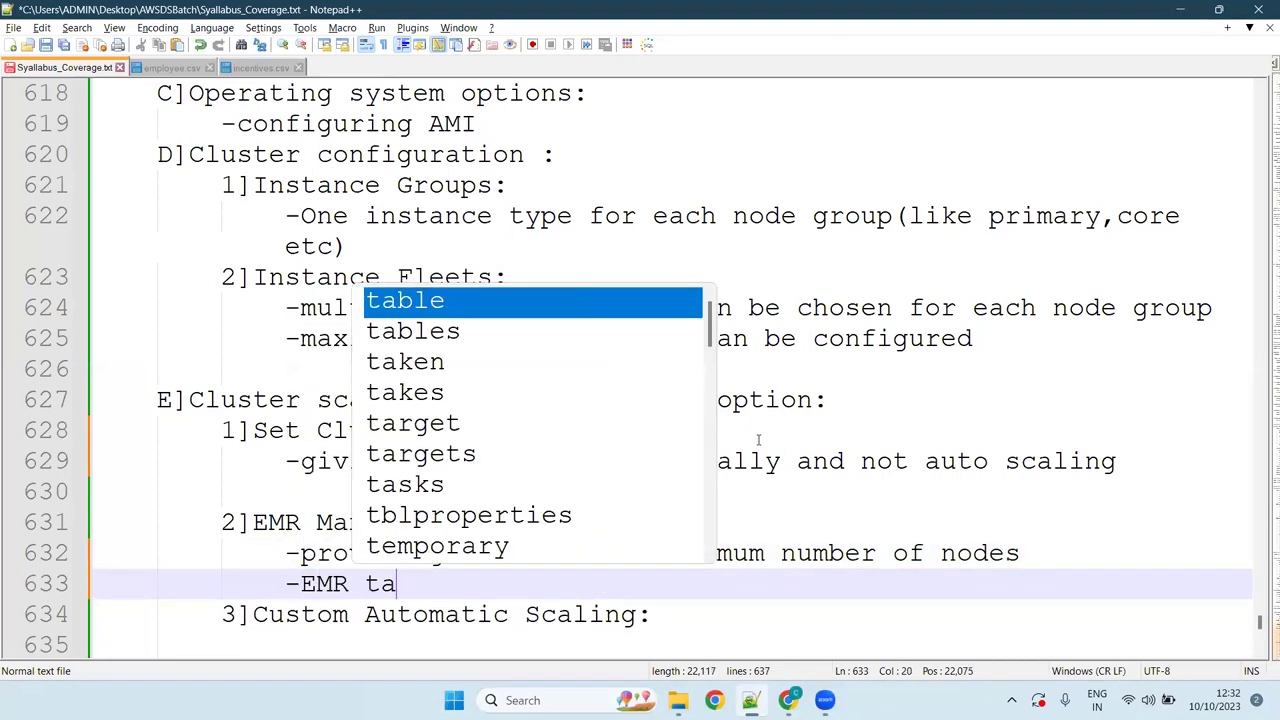
pyautogui.write('kes care ')
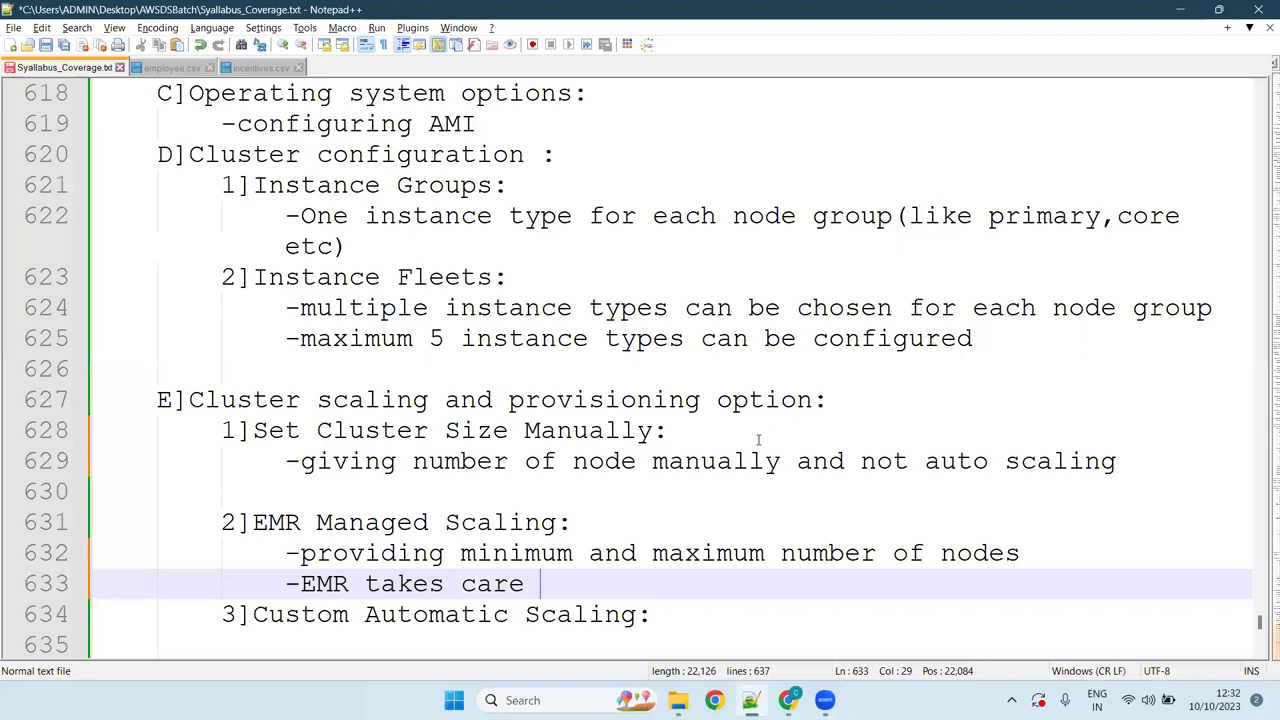
pyautogui.write('of s')
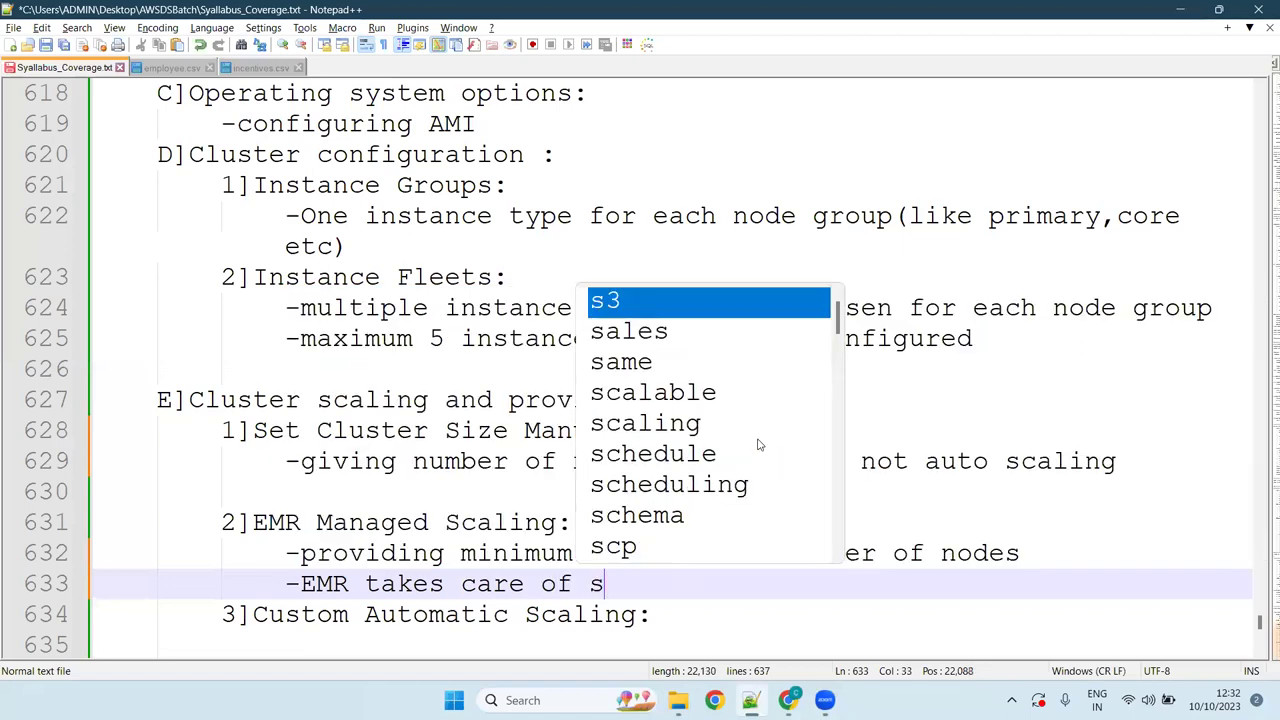
pyautogui.write('caling based on')
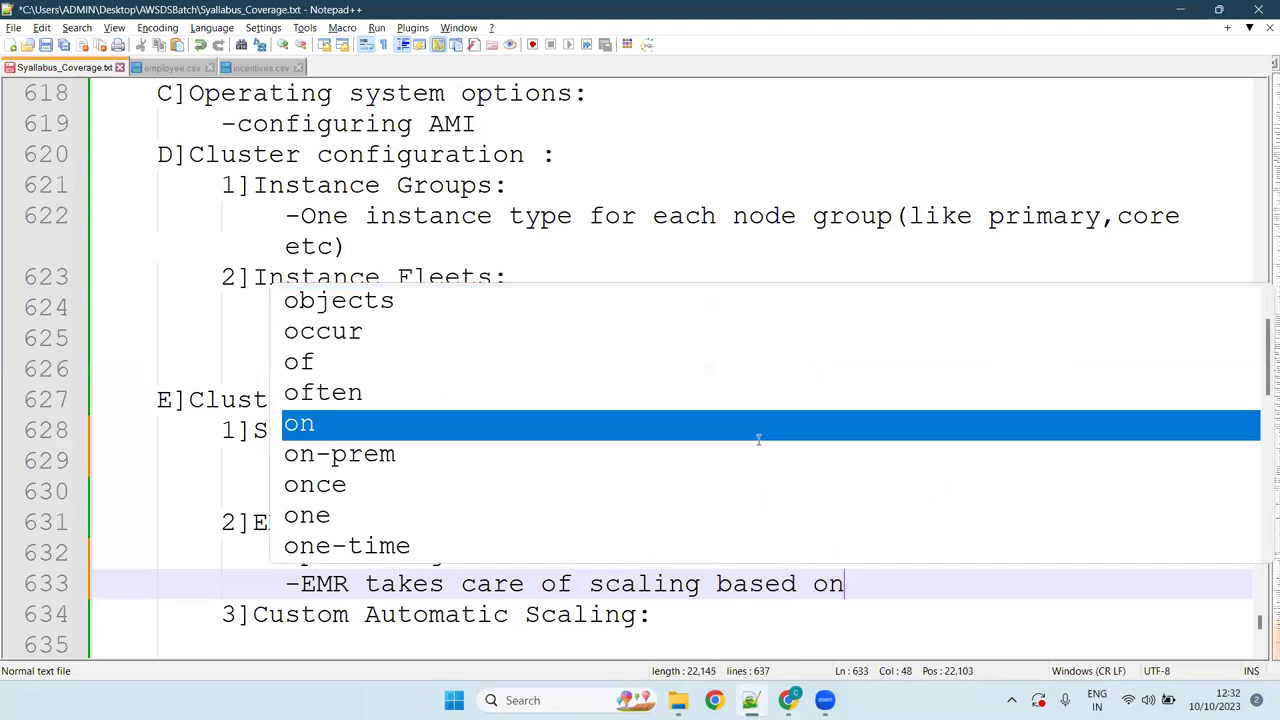
pyautogui.write(' its ')
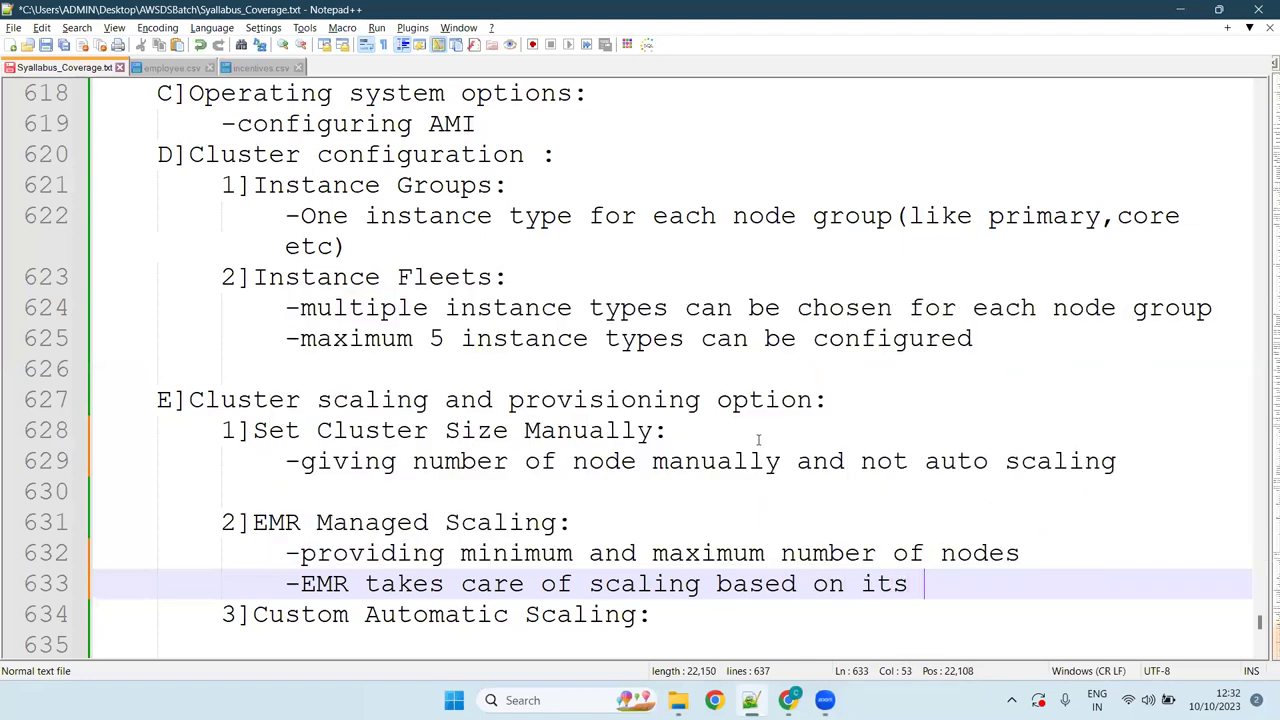
pyautogui.write('algorithm')
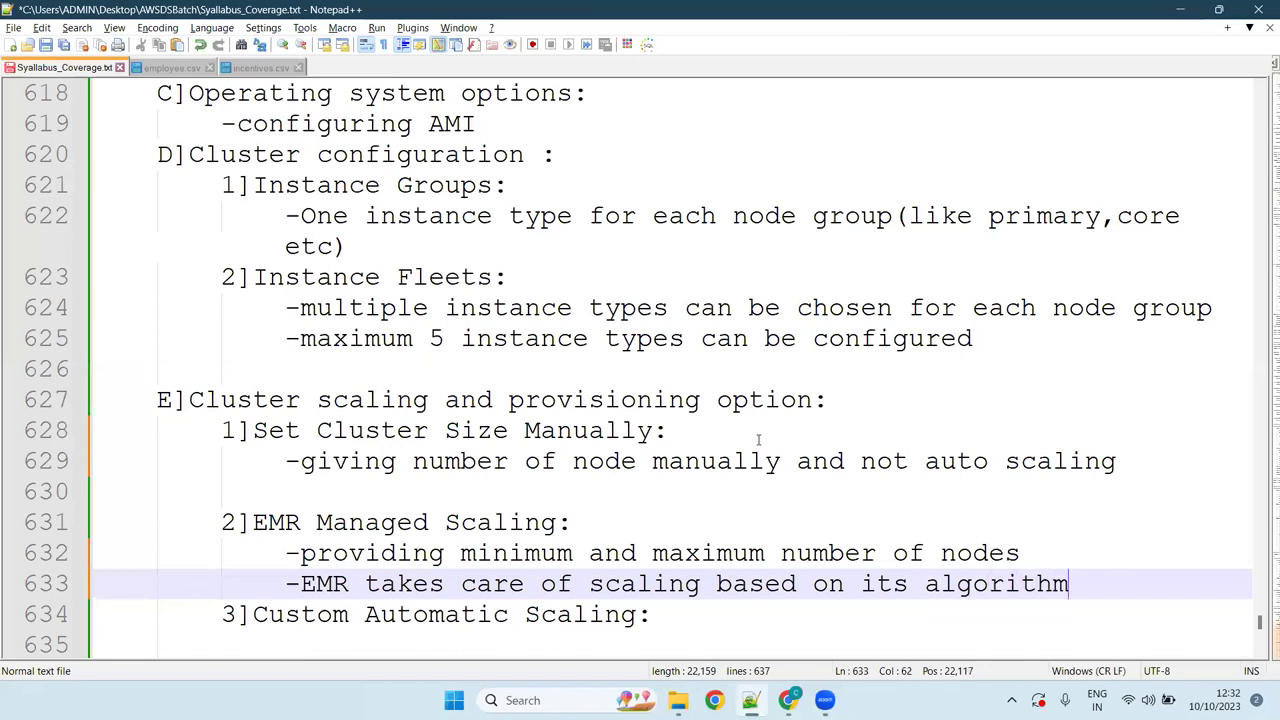
pyautogui.press('Return')
# - Reuse the EMR Managed Scaling line "-providing minimum and maximum number of nodes" as an indented note under Custom Automatic Scaling
pyautogui.press('Down')
pyautogui.press('Down')
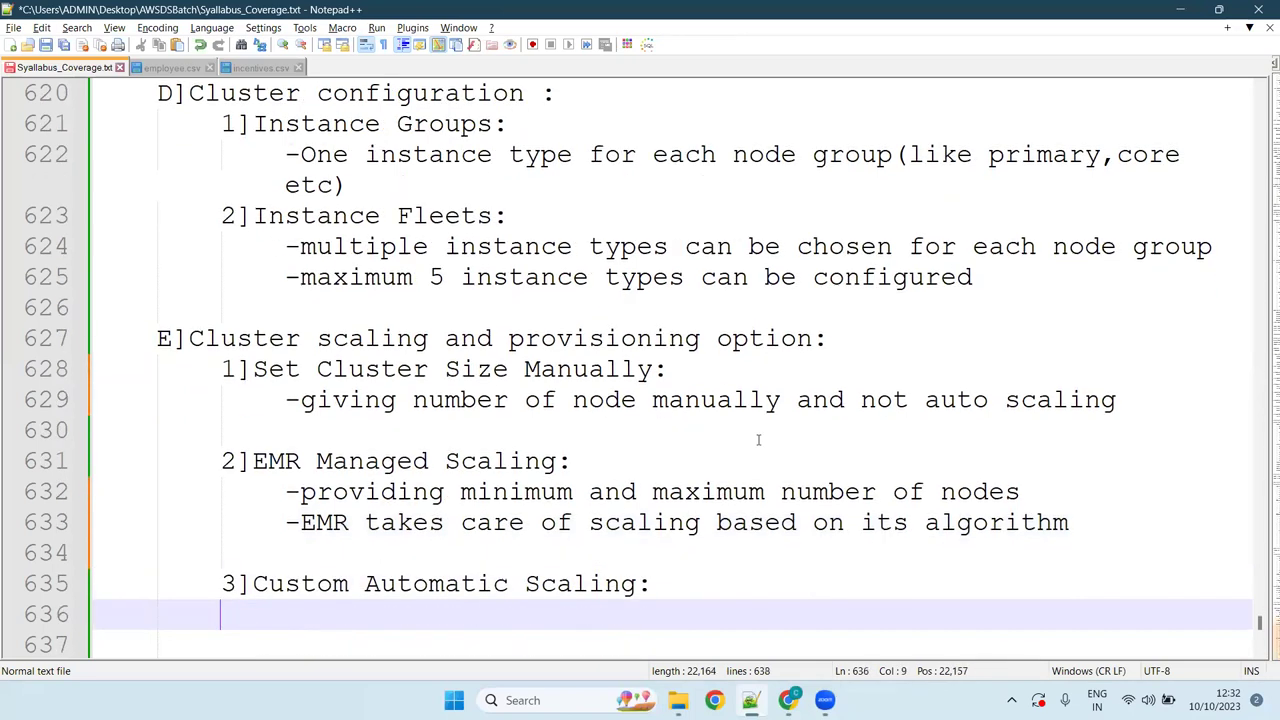
pyautogui.press('Tab')
pyautogui.write('-')
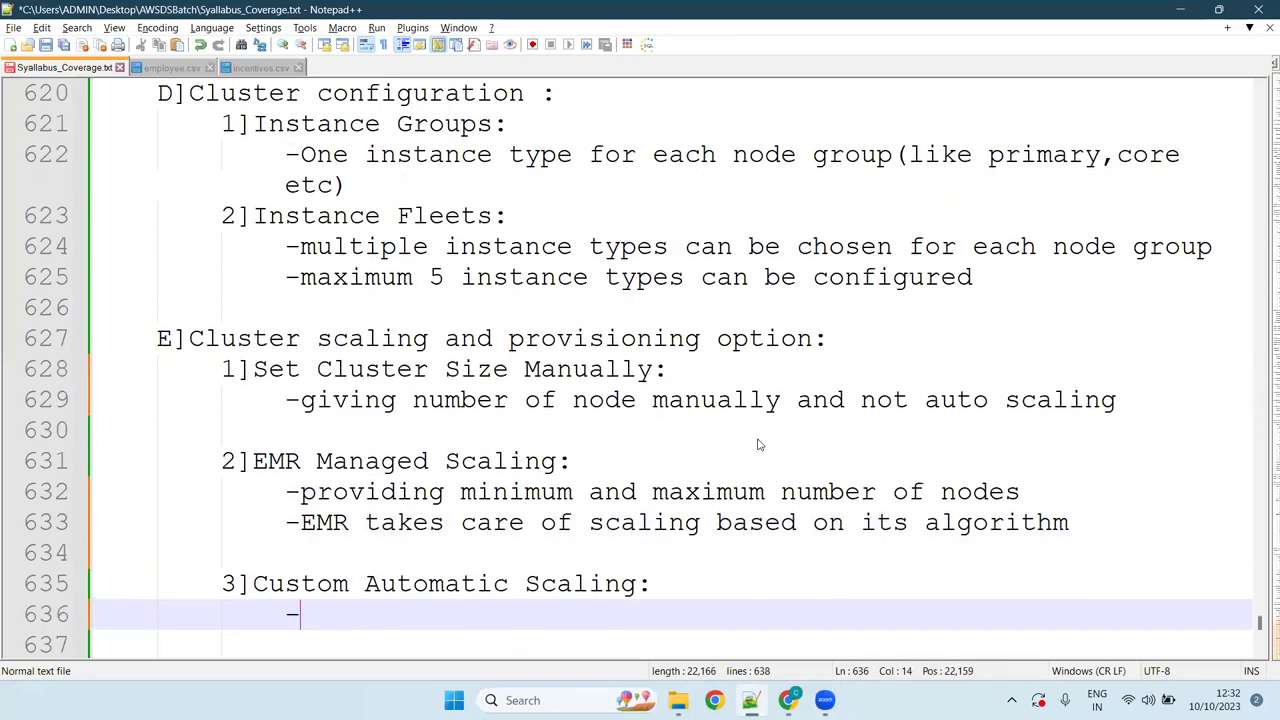
pyautogui.write('providi')
pyautogui.write('ng')
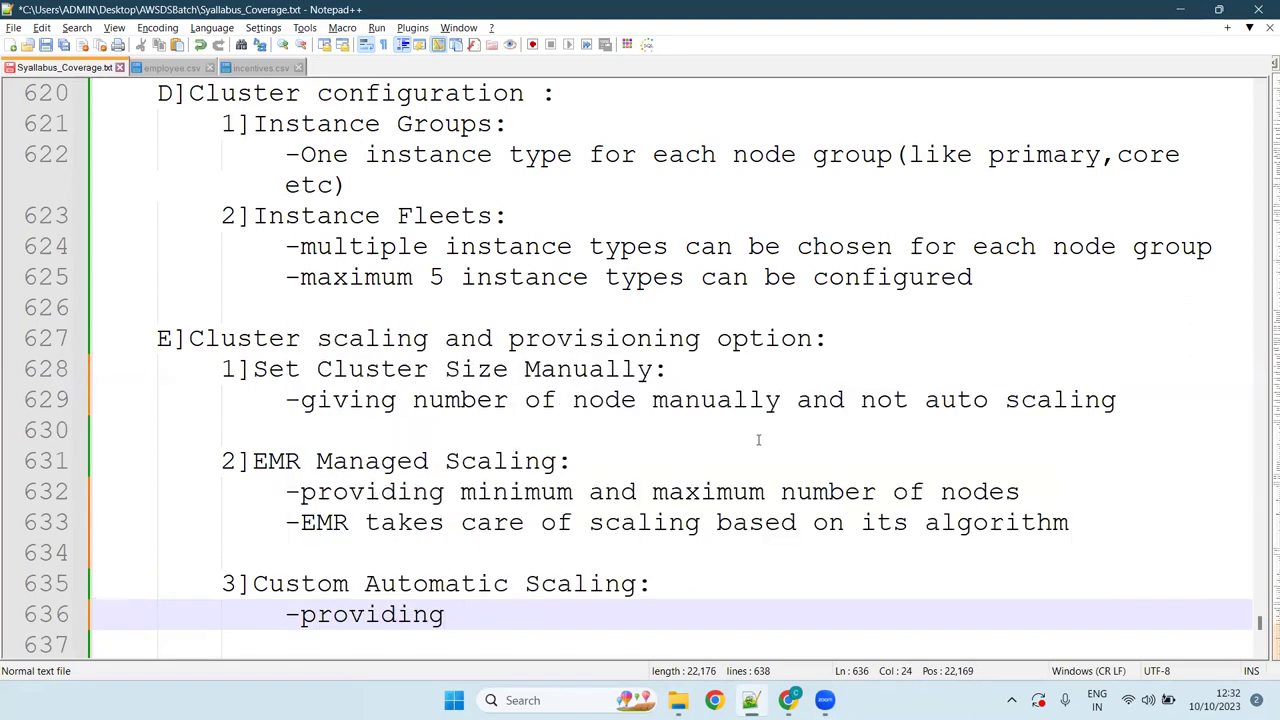
pyautogui.moveTo(1022, 491); pyautogui.dragTo(268, 488)
pyautogui.hotkey('ctrl', 'c')
pyautogui.moveTo(466, 614); pyautogui.dragTo(284, 620)
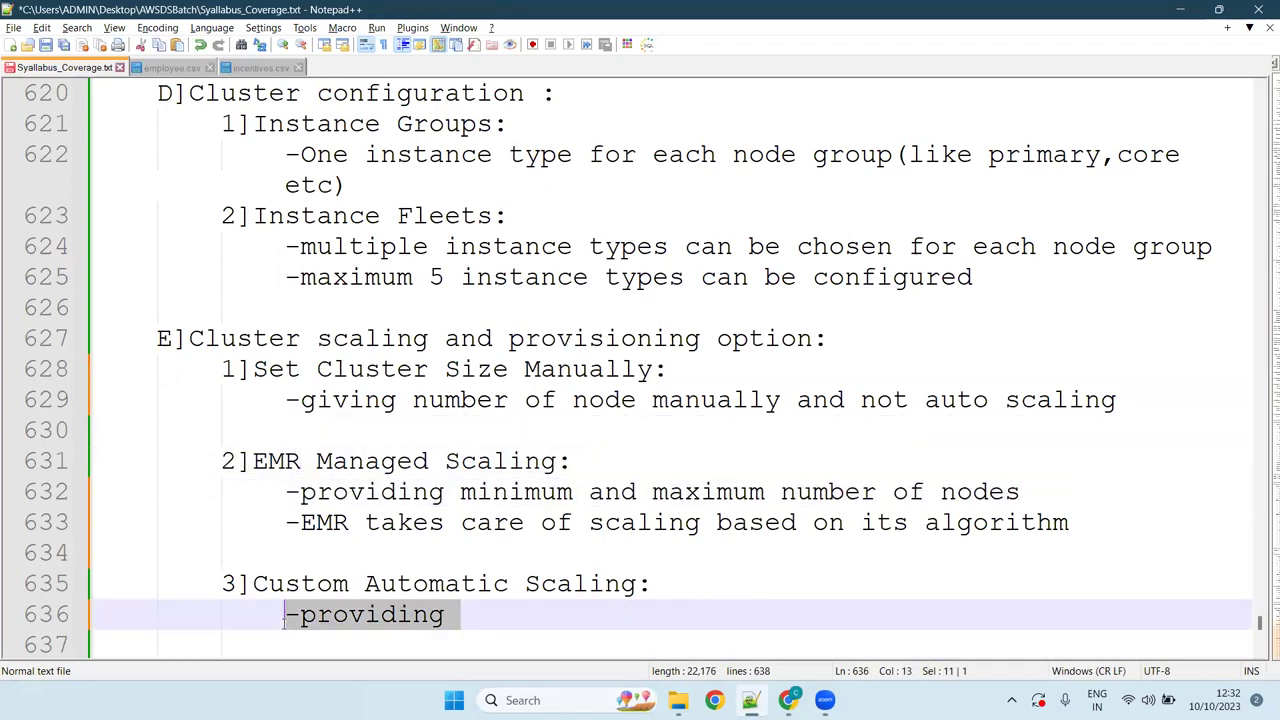
pyautogui.hotkey('ctrl', 'v')
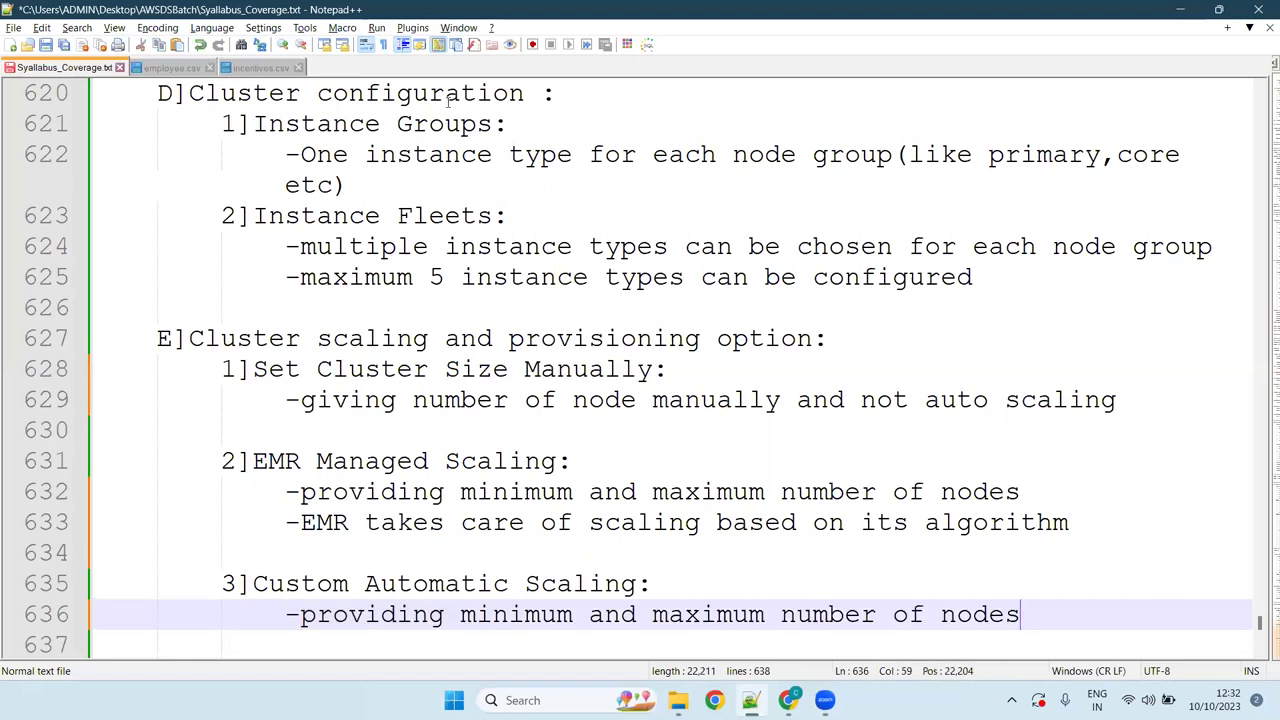
# - Add "-also providing scaling rules(Scale out rules and scale in rules)" under Custom Automatic Scaling and save the file
pyautogui.press('Return')
pyautogui.write('-')
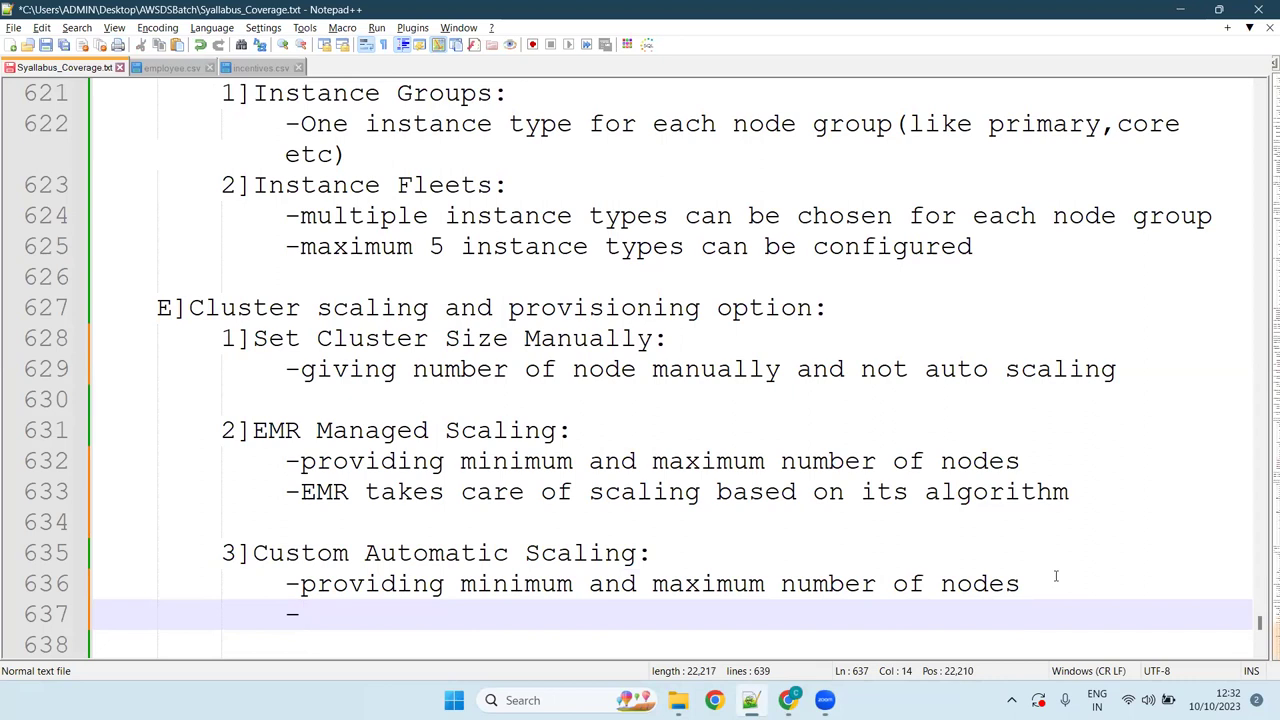
pyautogui.write('also providi')
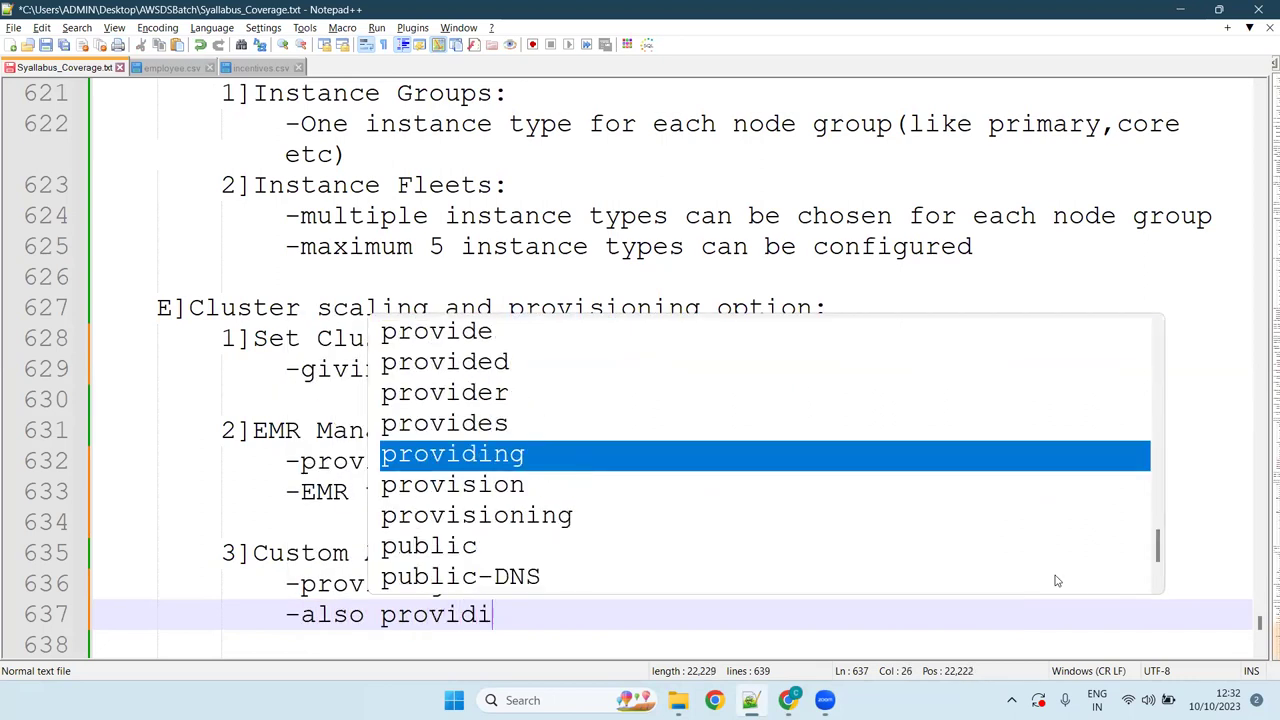
pyautogui.write('ng scal')
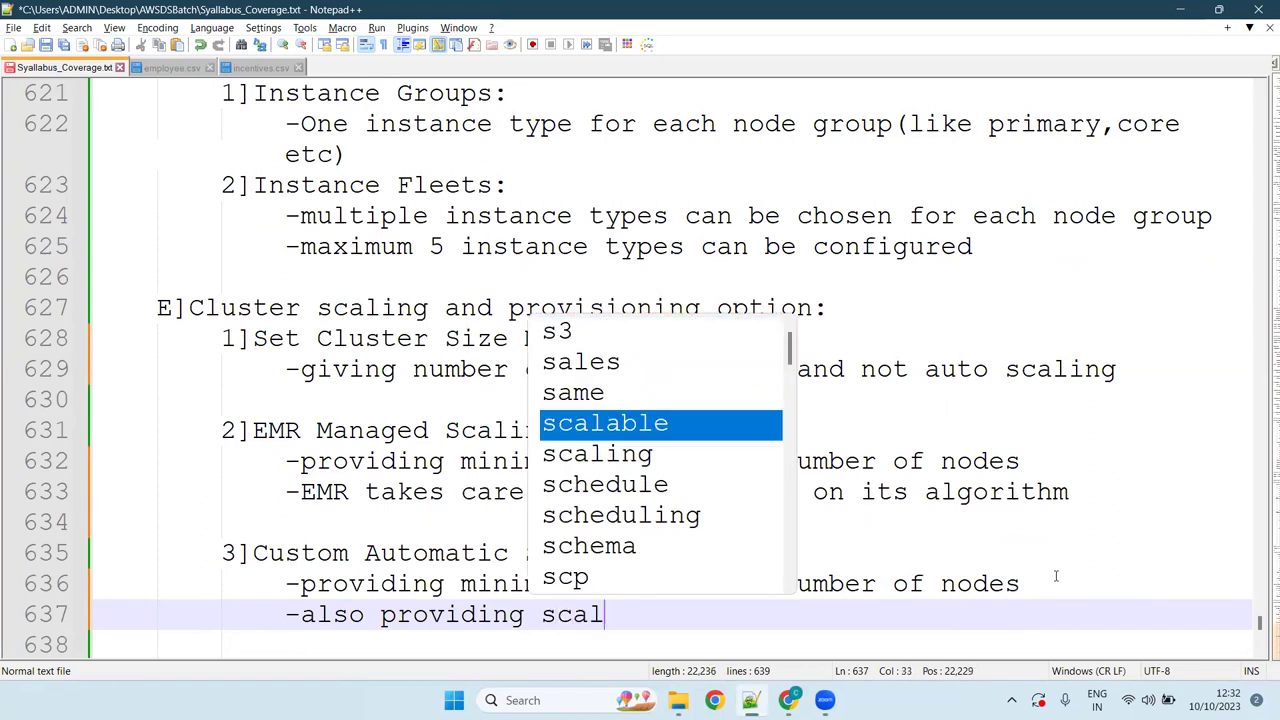
pyautogui.write('ing rules(')
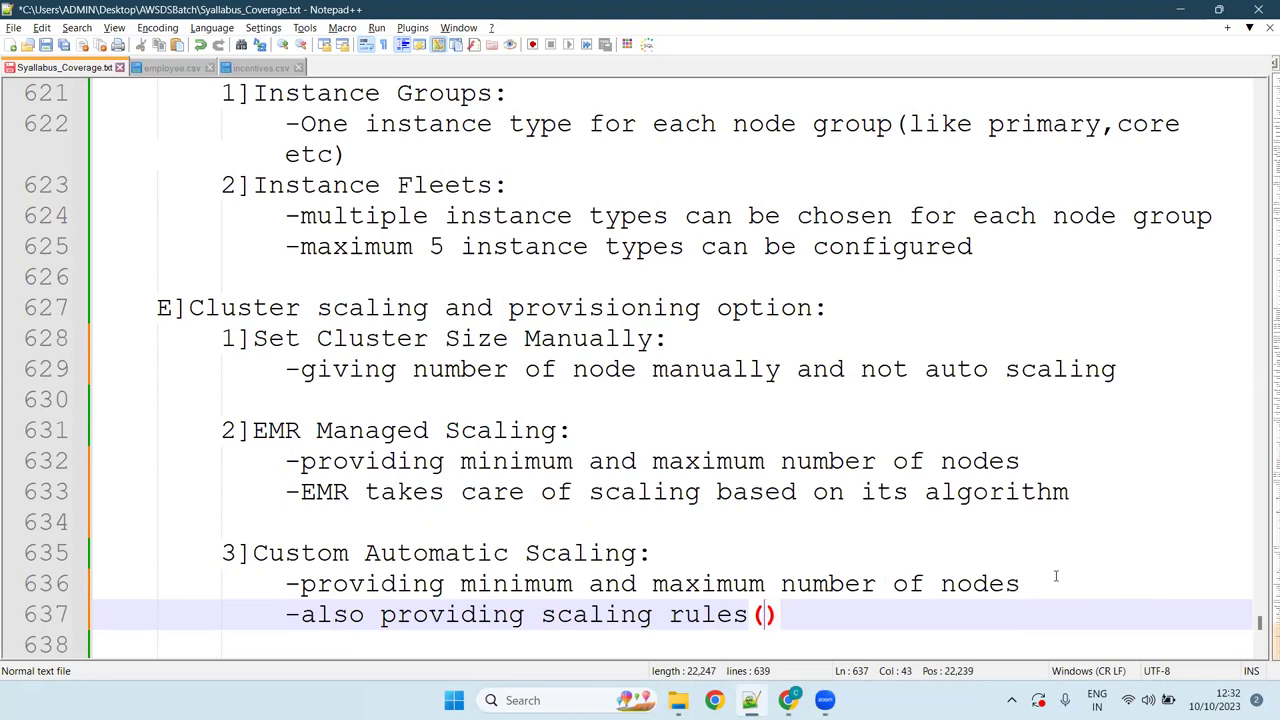
pyautogui.write('Scale')
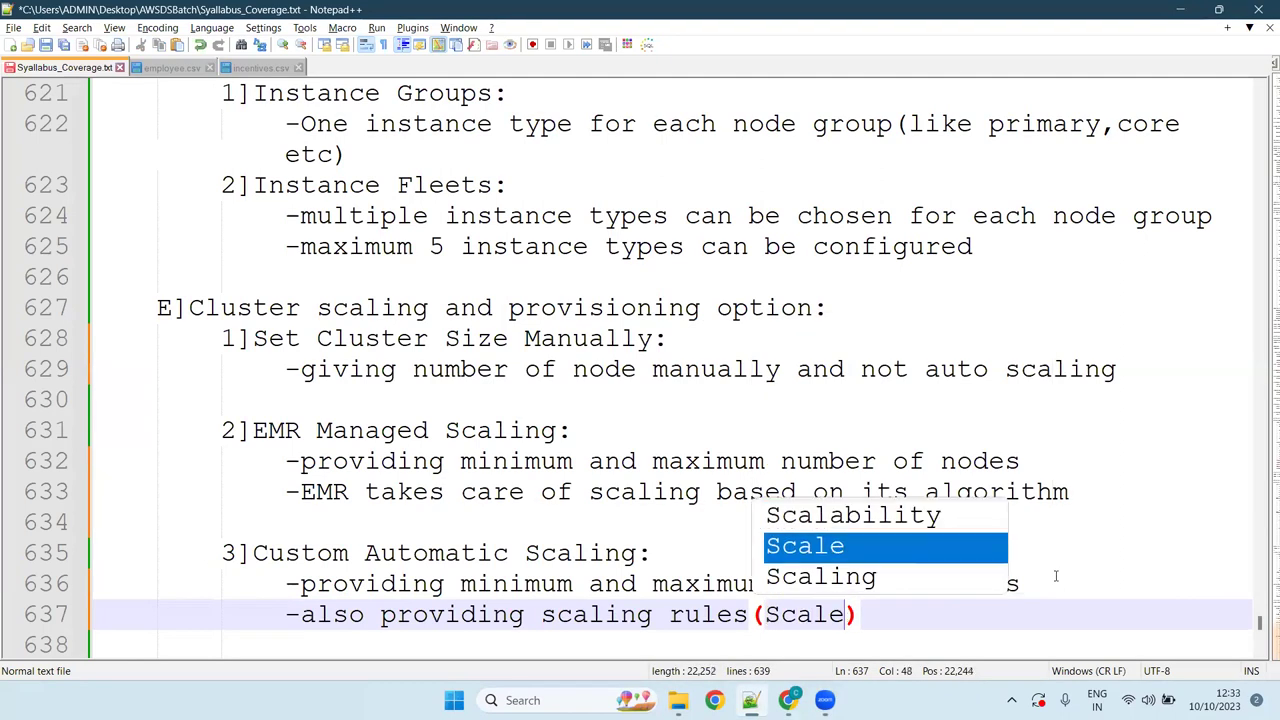
pyautogui.write(' out ru')
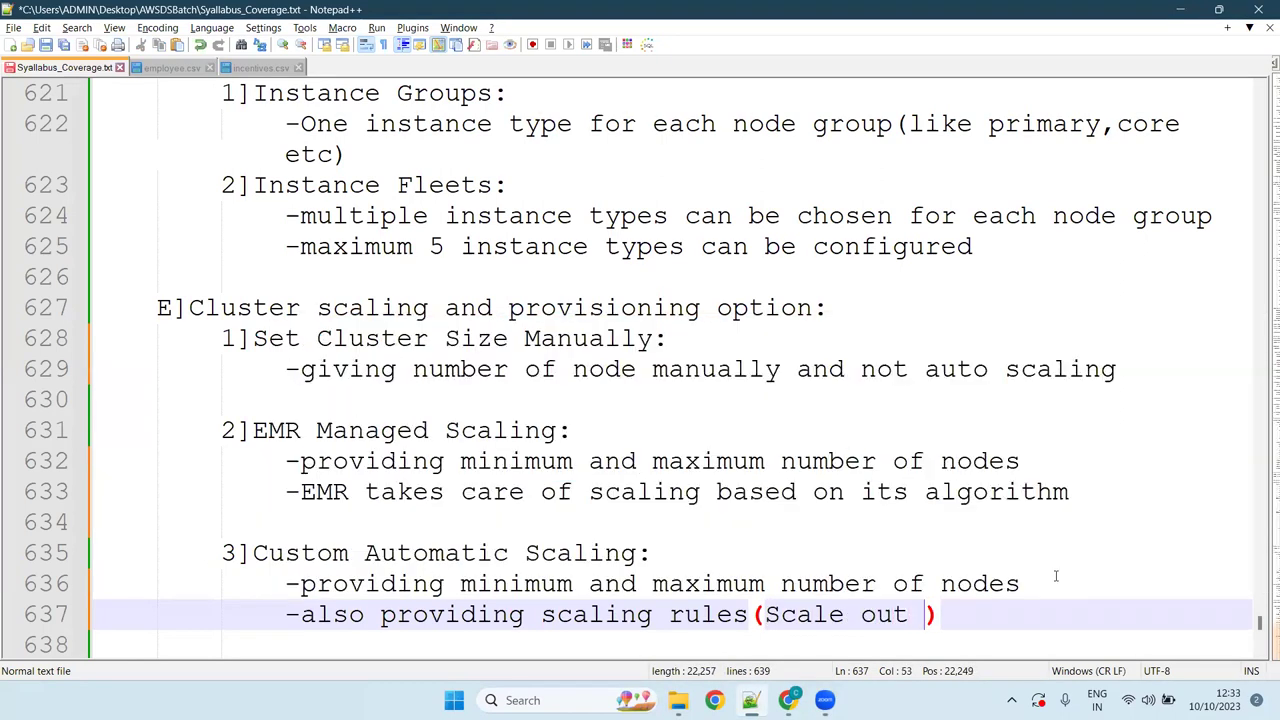
pyautogui.write('les and ')
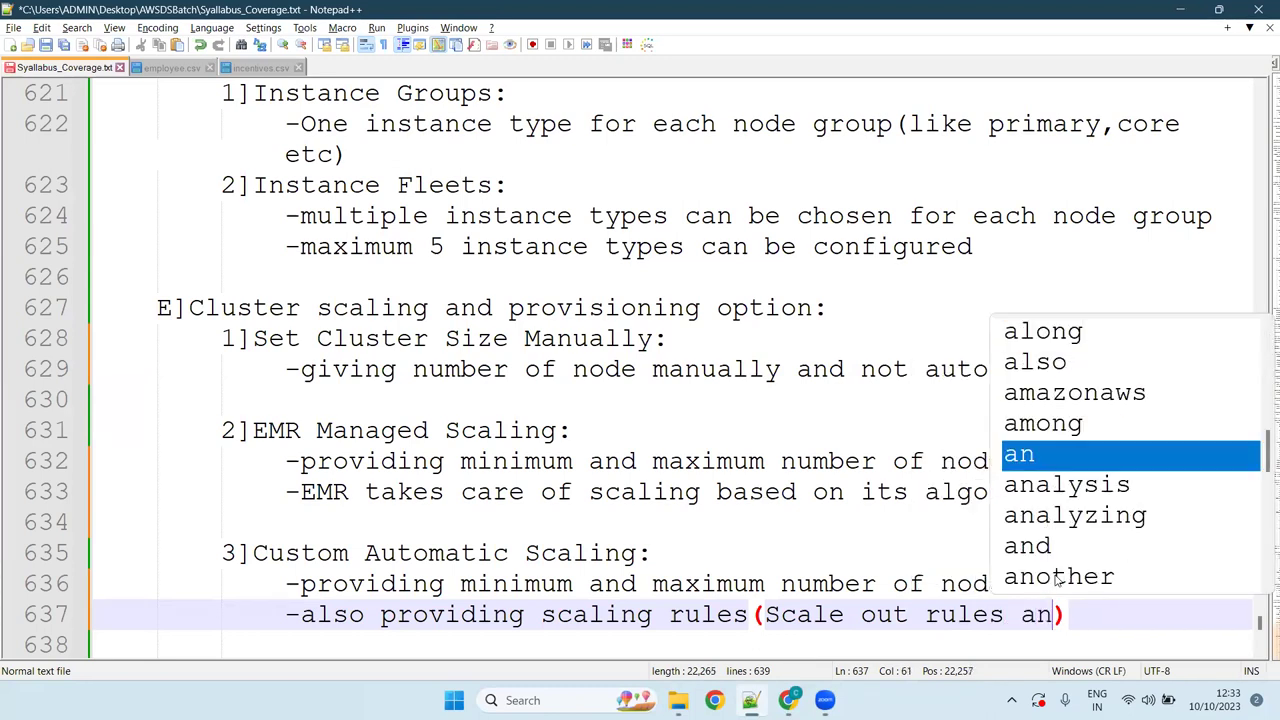
pyautogui.write('scale ')
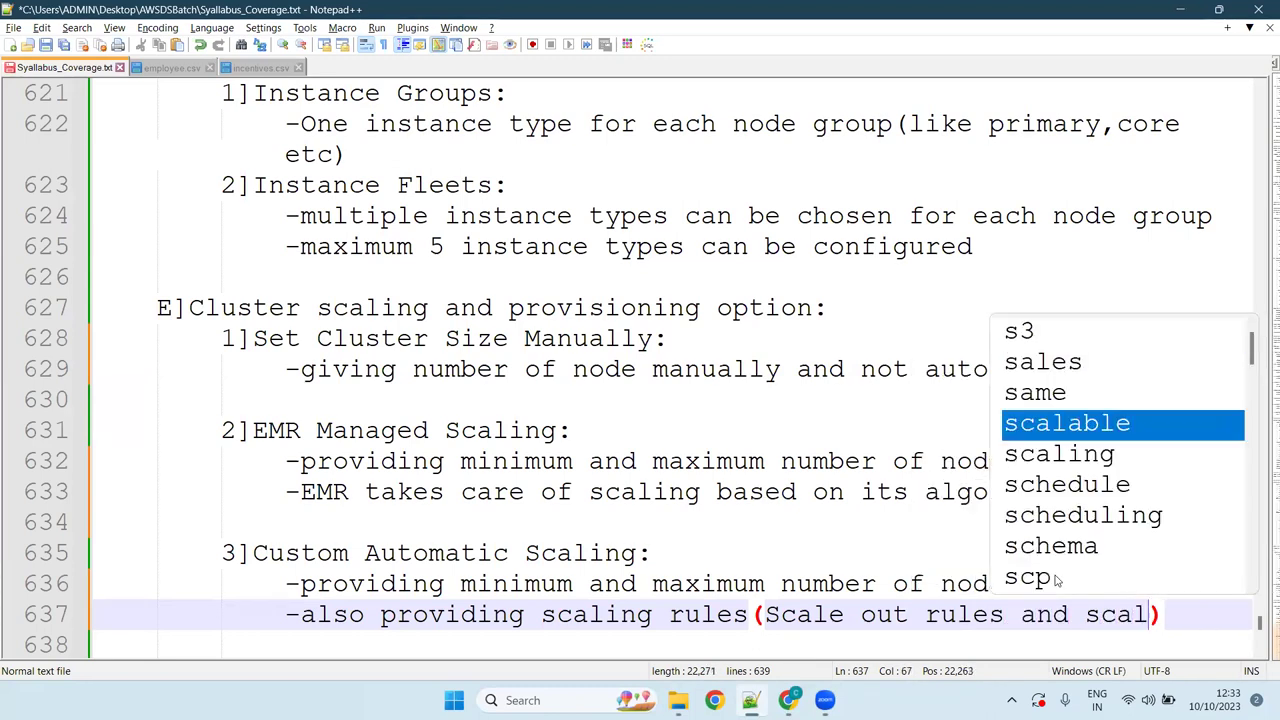
pyautogui.write('in rule')
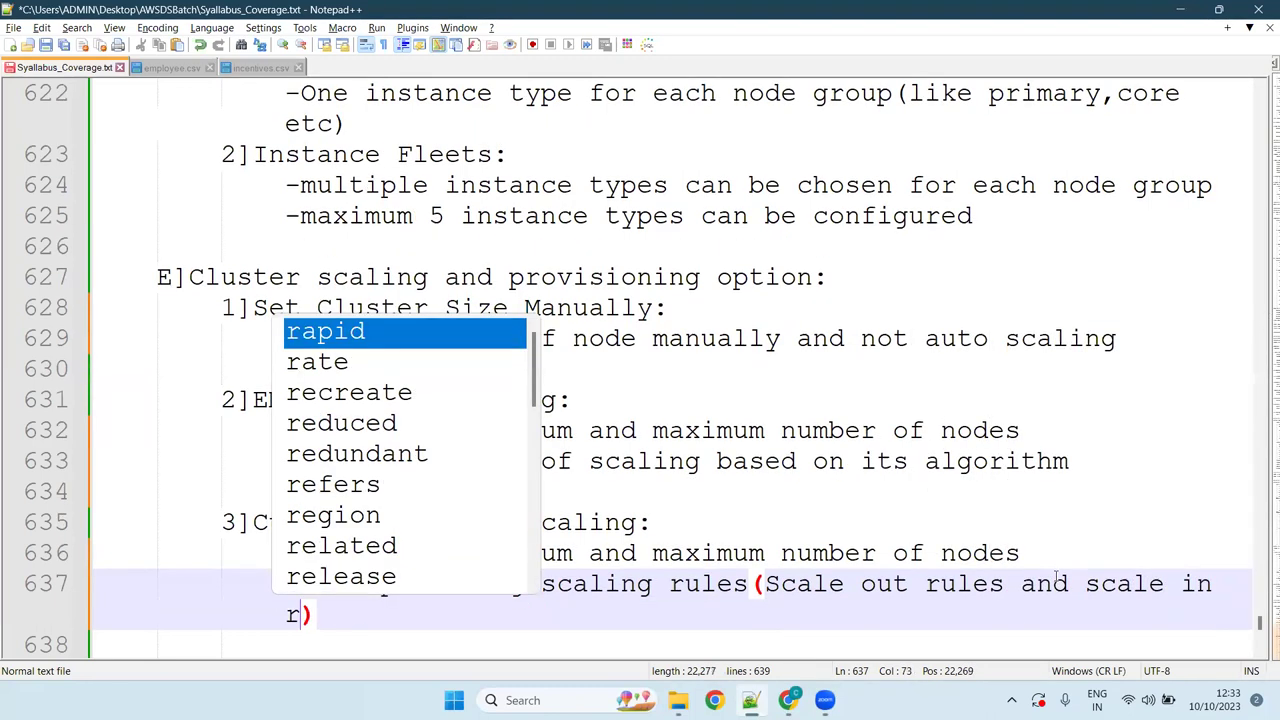
pyautogui.write('s')
pyautogui.press('Escape')
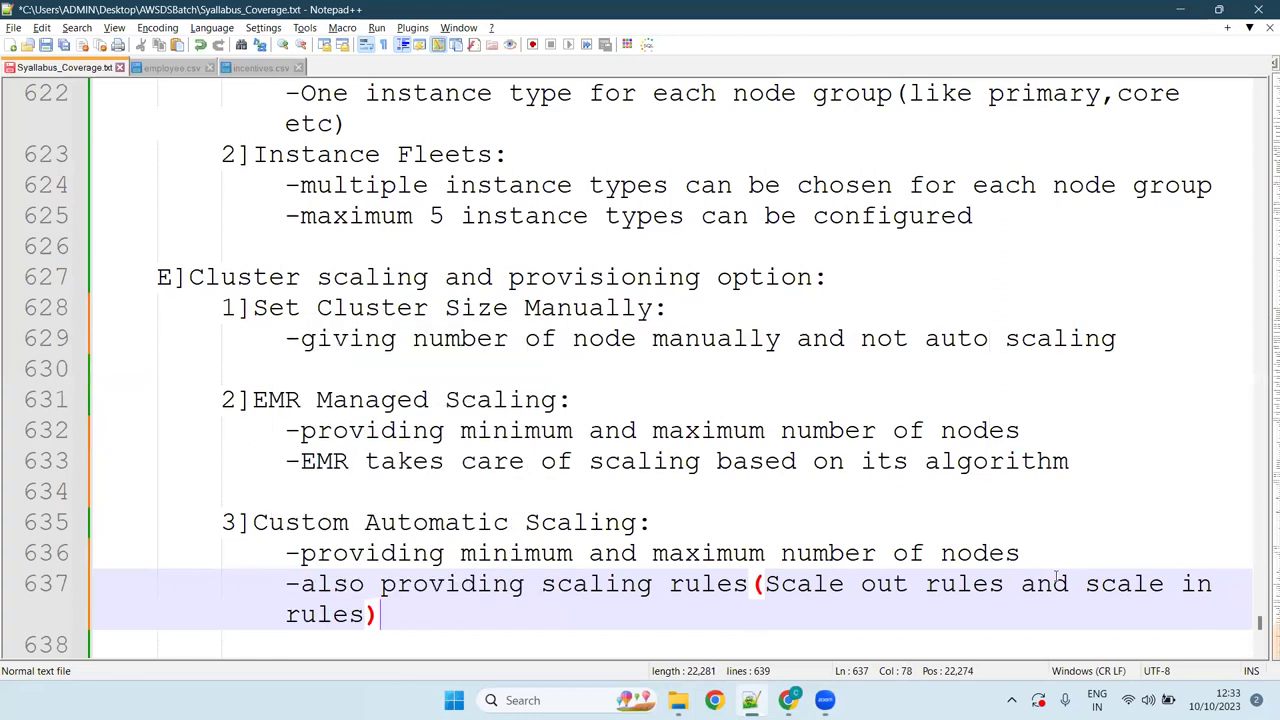
pyautogui.press('Down')
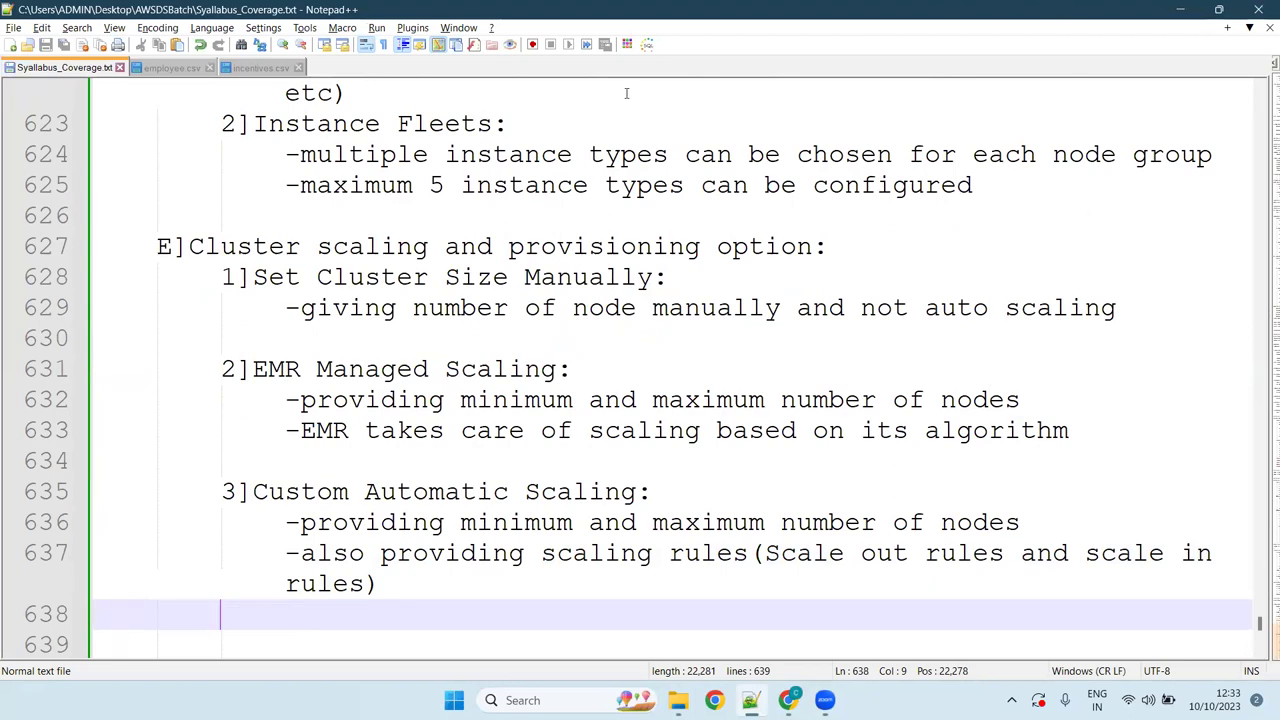
# - Switch to the EMR Create cluster page in Chrome and choose Set cluster size manually as the scaling option
pyautogui.hotkey('alt', 'Tab')
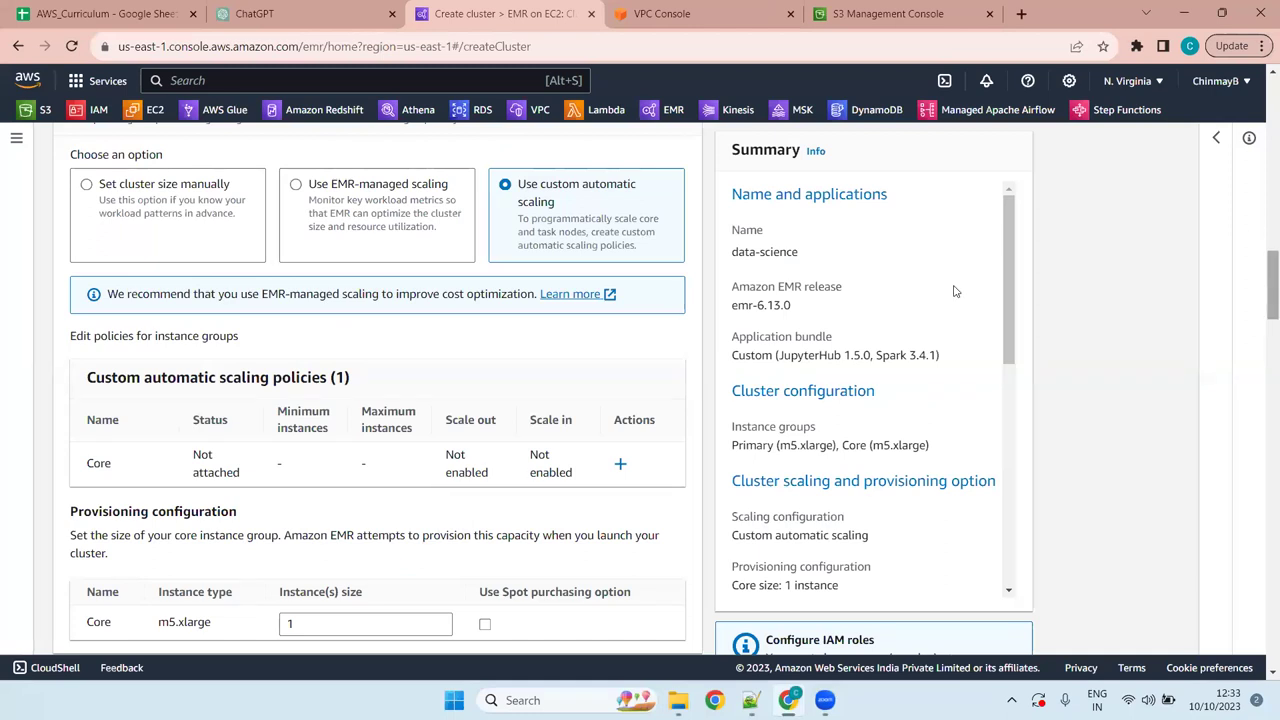
pyautogui.scroll(-4, 370, 356)
pyautogui.scroll(4, 389, 316)
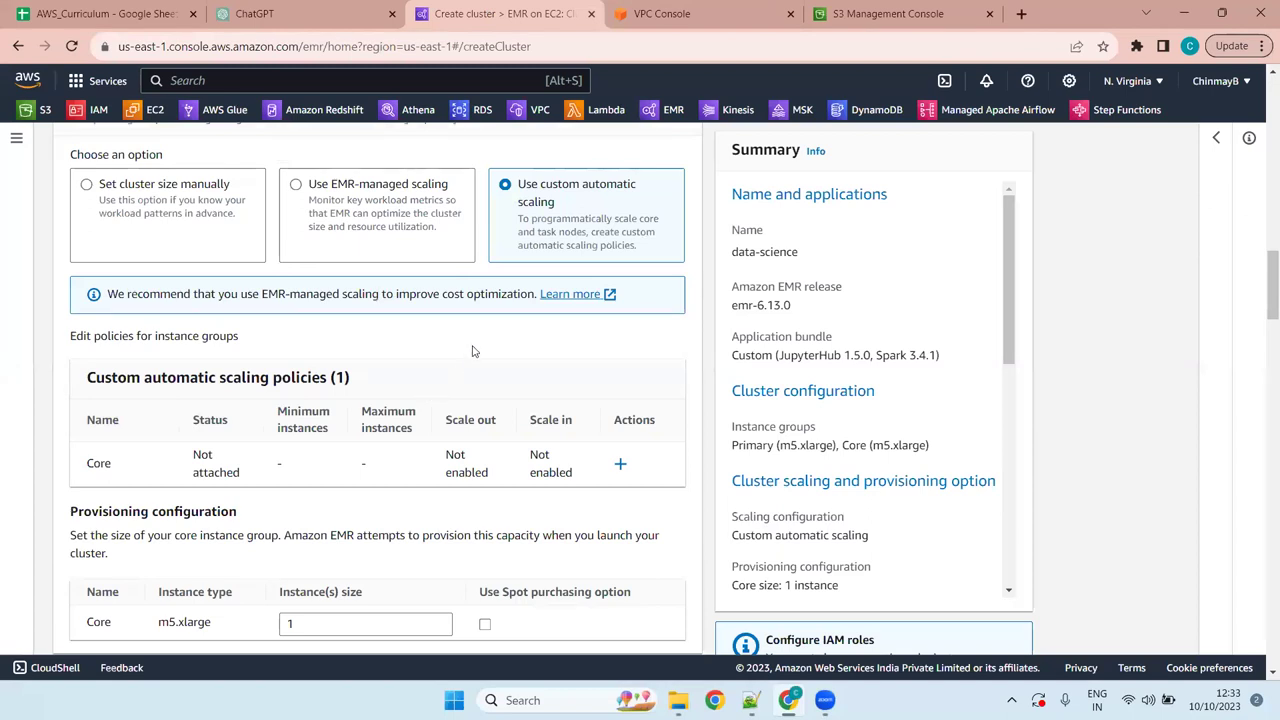
pyautogui.click(258, 220)
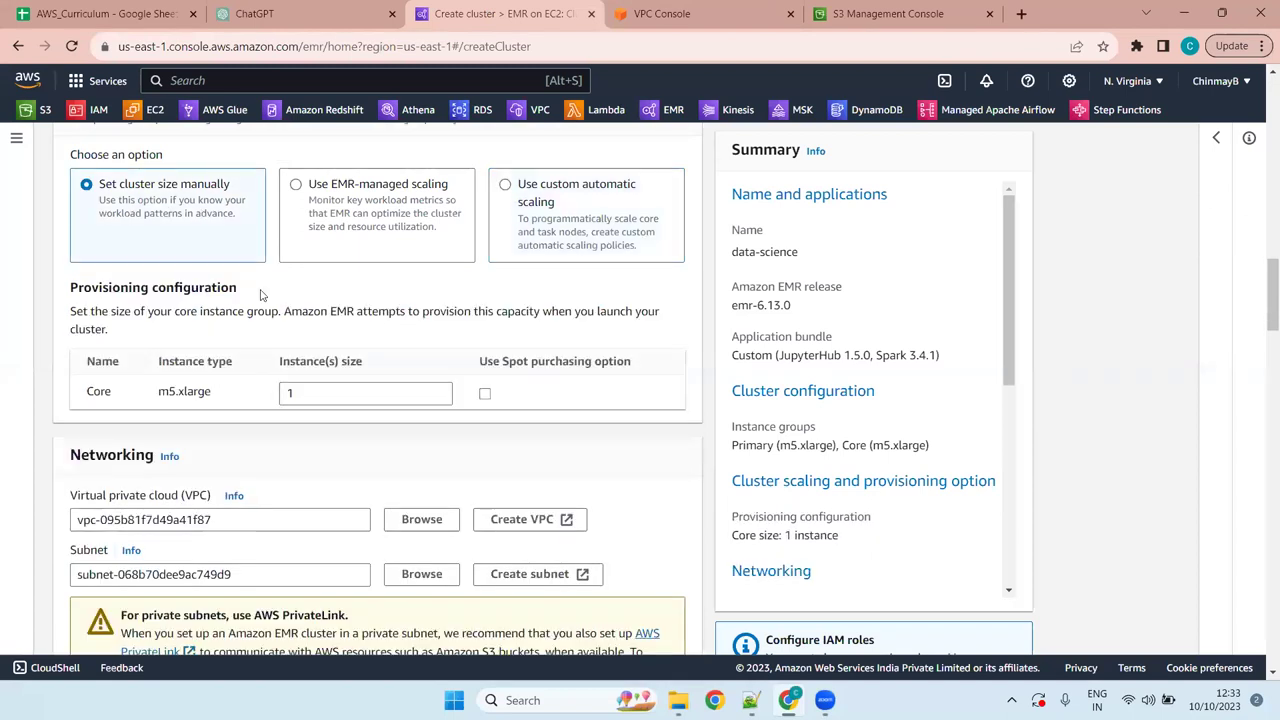
# - Review the provisioning and networking settings, opening the VPC browser and dismissing it without a new selection
pyautogui.scroll(-4, 370, 304)
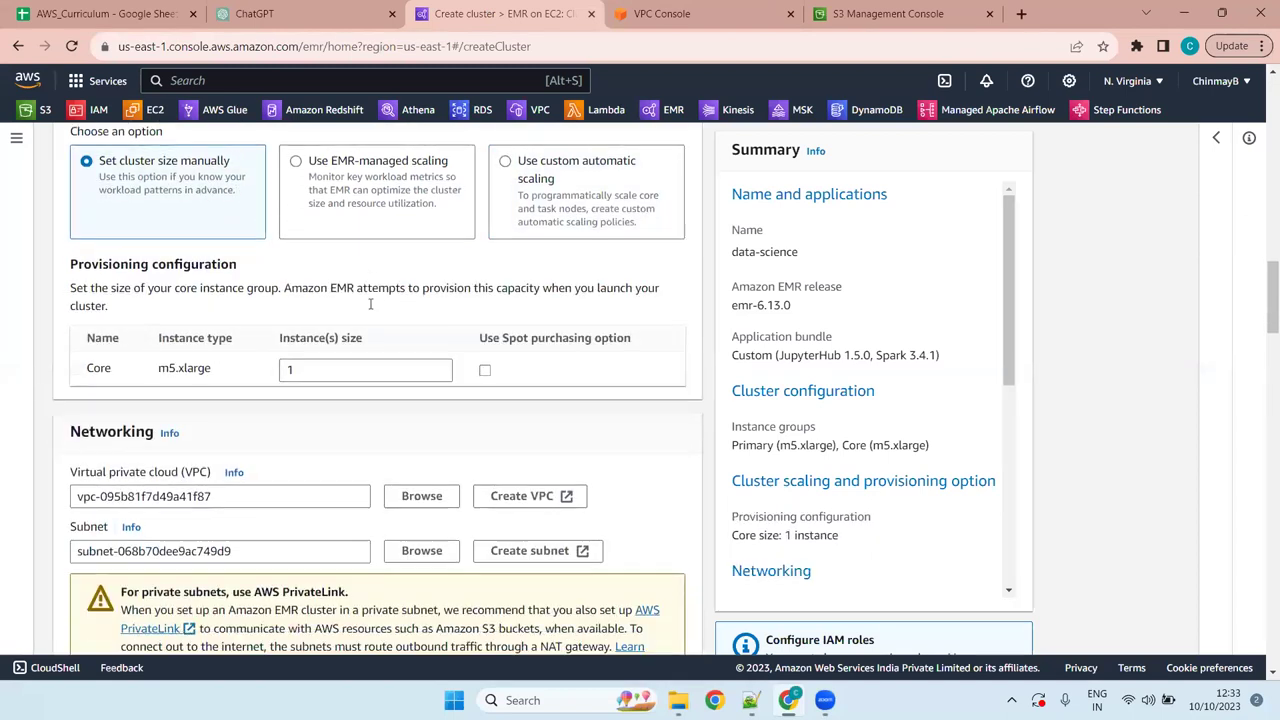
pyautogui.scroll(4, 370, 304)
pyautogui.scroll(-4, 370, 304)
pyautogui.scroll(4, 395, 300)
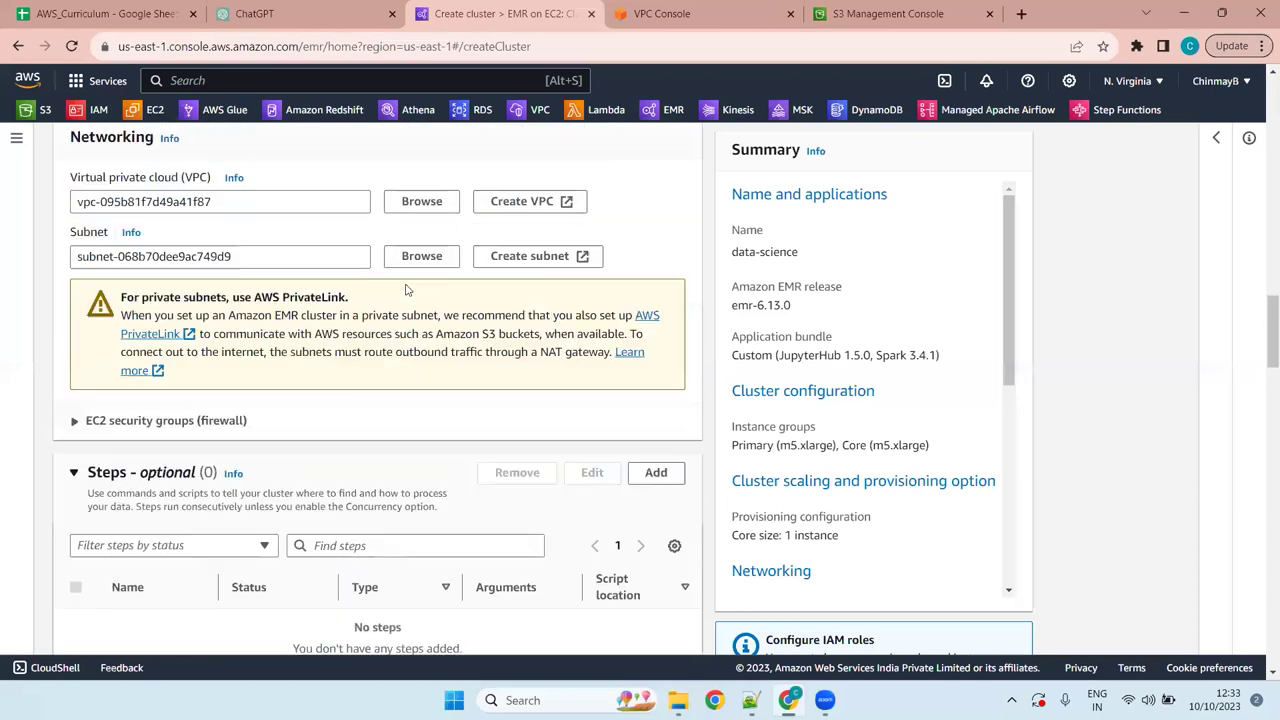
pyautogui.click(419, 529)
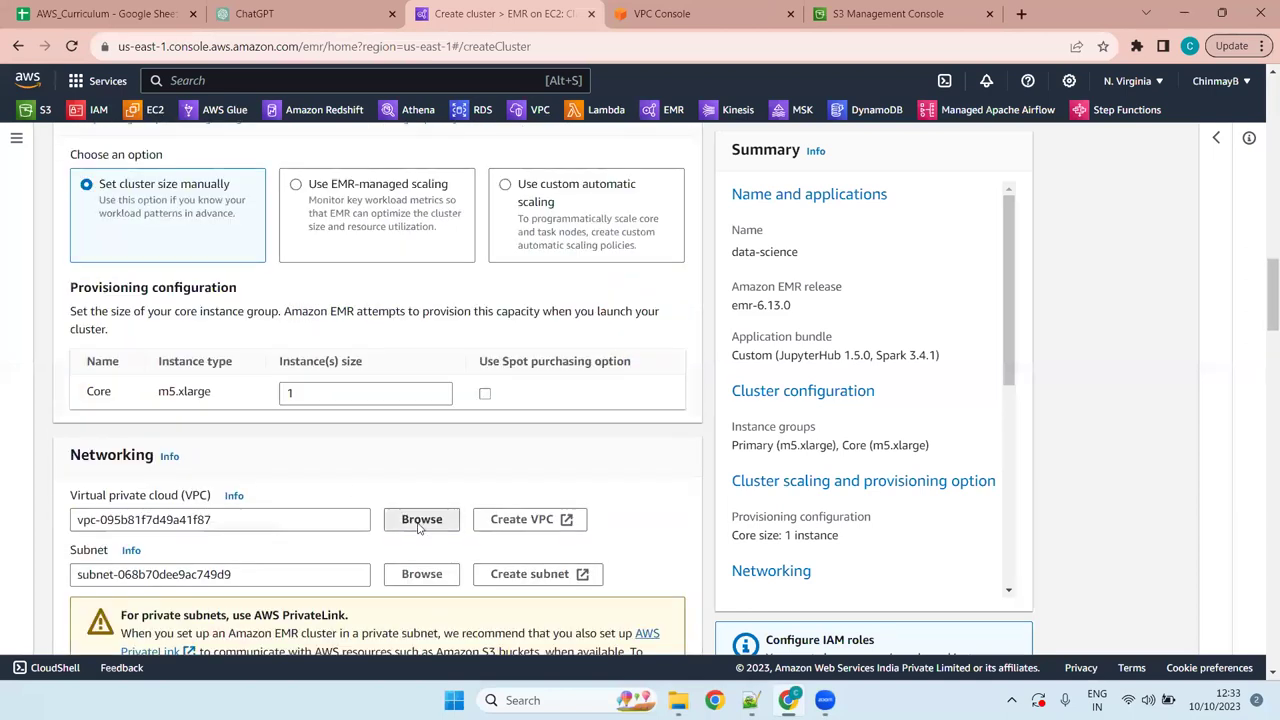
pyautogui.click(845, 547)
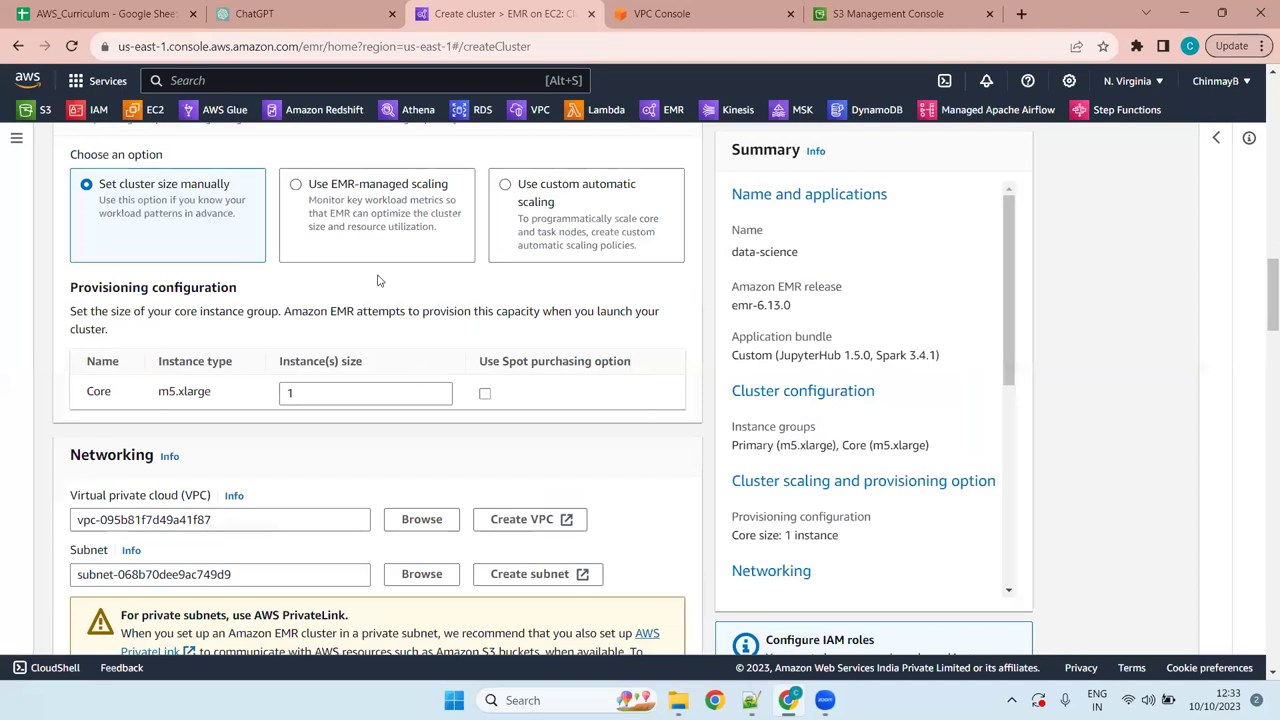
# - Examine the optional Steps section of the cluster settings, expanding it for review and collapsing it
pyautogui.moveTo(1262, 287); pyautogui.dragTo(1265, 362)
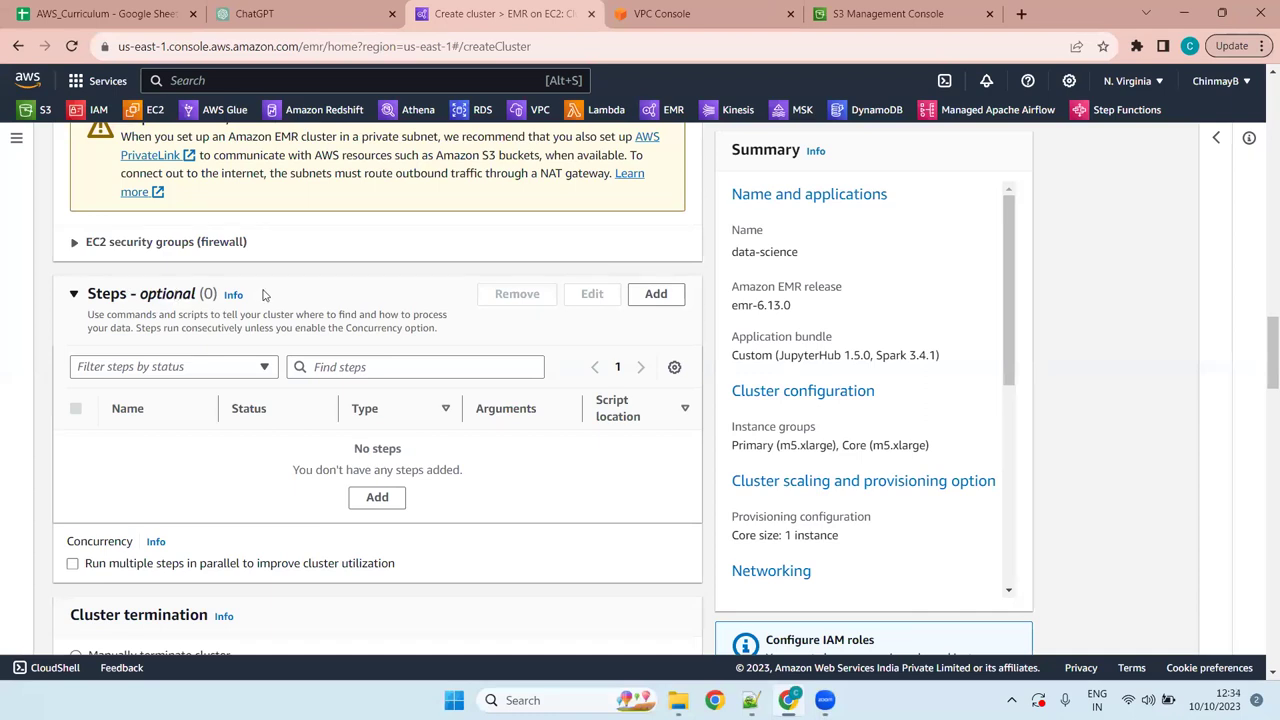
pyautogui.moveTo(263, 294); pyautogui.dragTo(43, 297)
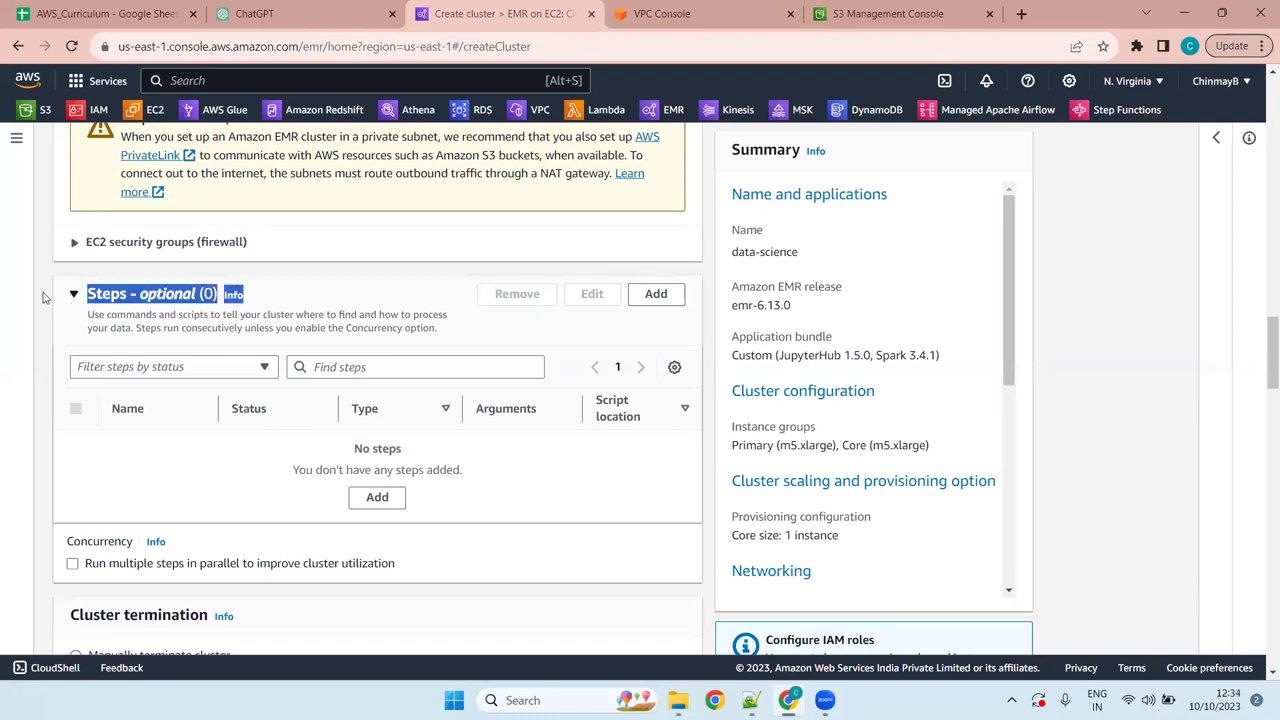
pyautogui.click(135, 304)
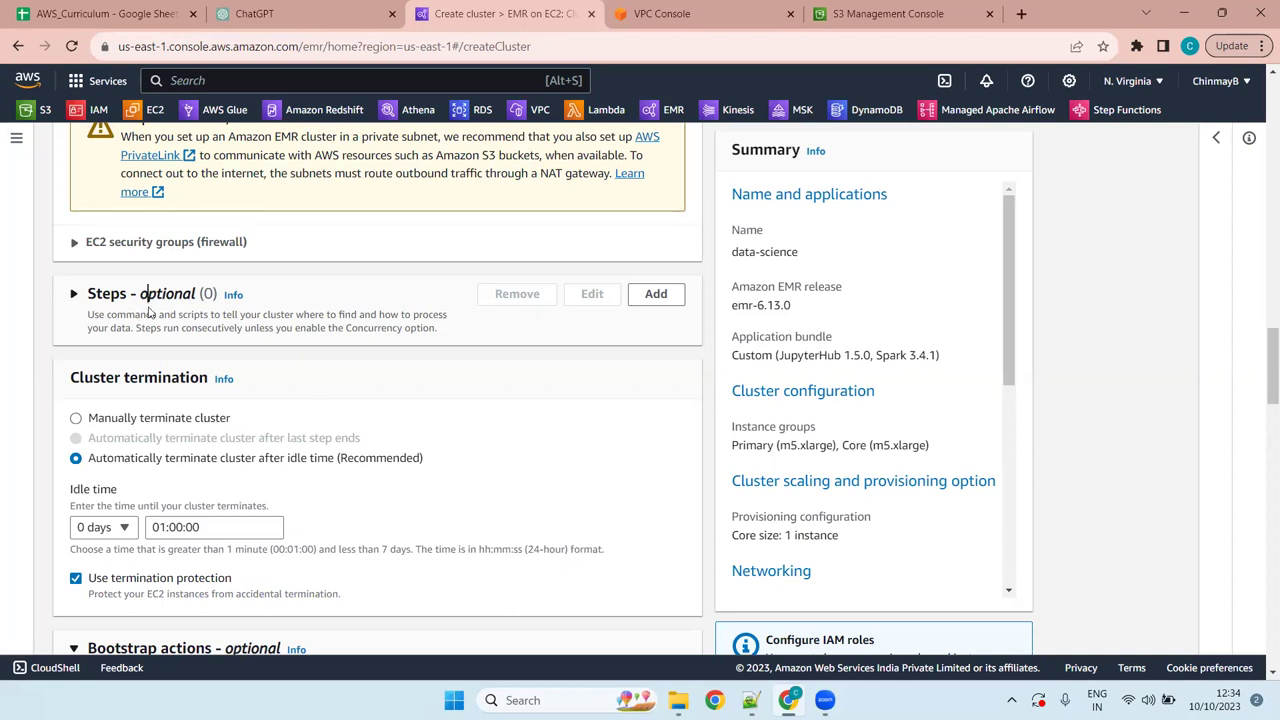
pyautogui.click(100, 294)
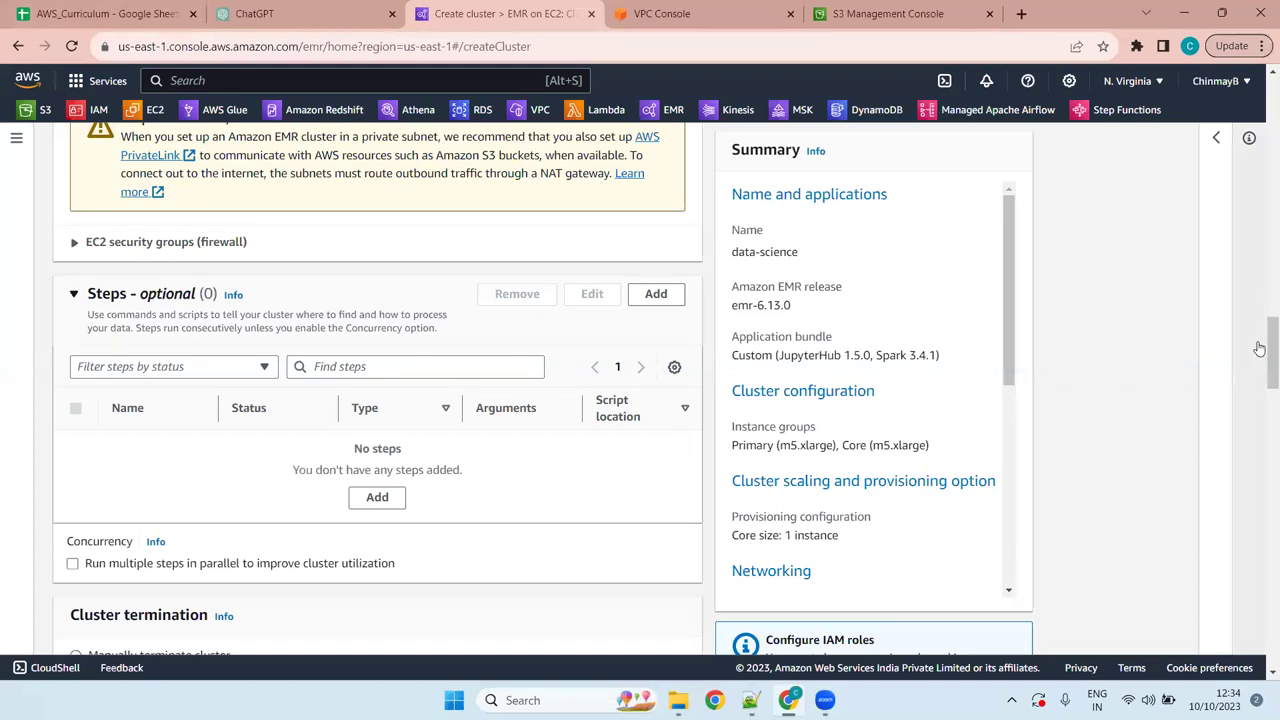
pyautogui.scroll(-1, 1262, 338)
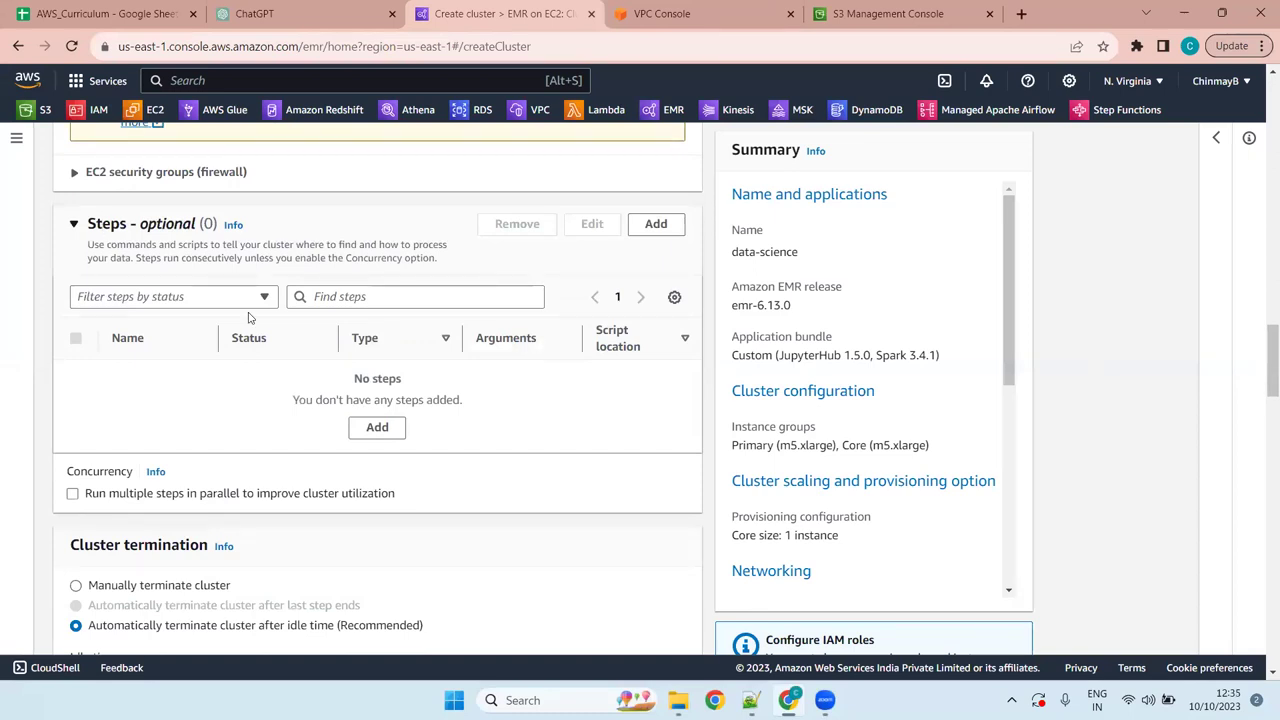
pyautogui.click(76, 230)
pyautogui.click(75, 227)
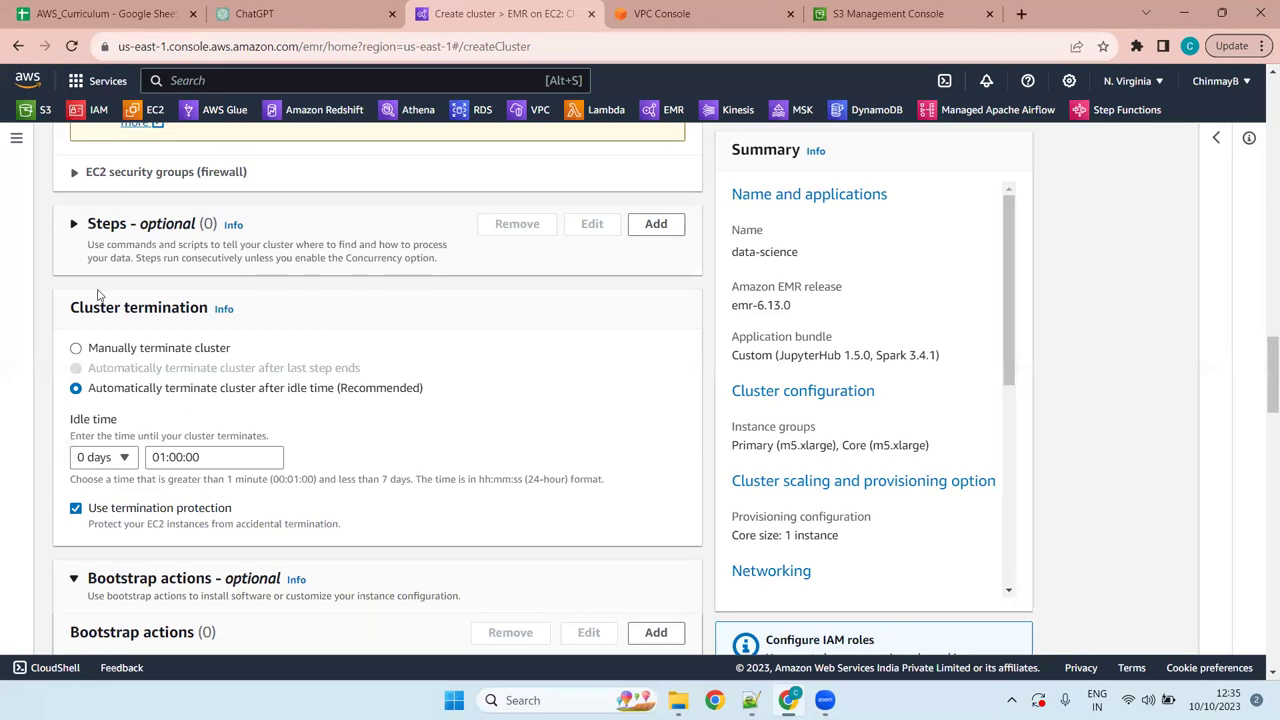
# - Examine the Cluster termination section and look back over the Cluster configuration instance group settings
pyautogui.moveTo(208, 309); pyautogui.dragTo(74, 313)
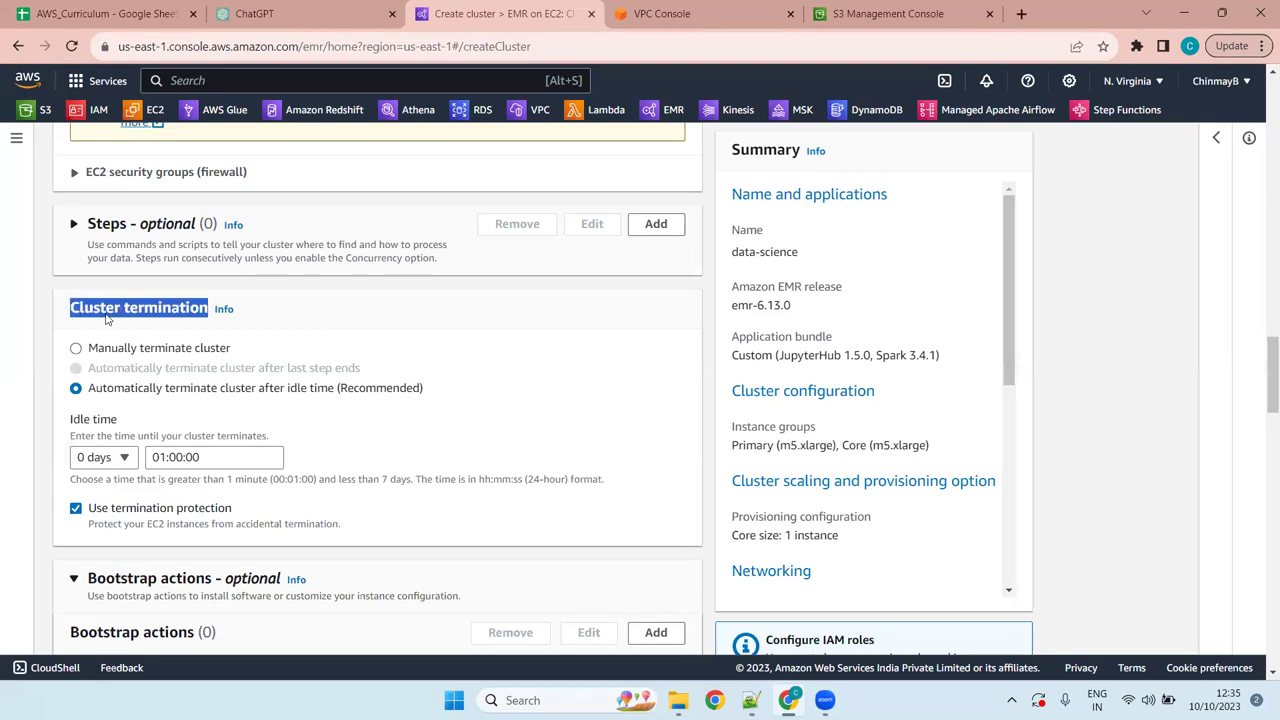
pyautogui.moveTo(1266, 363); pyautogui.dragTo(1262, 478)
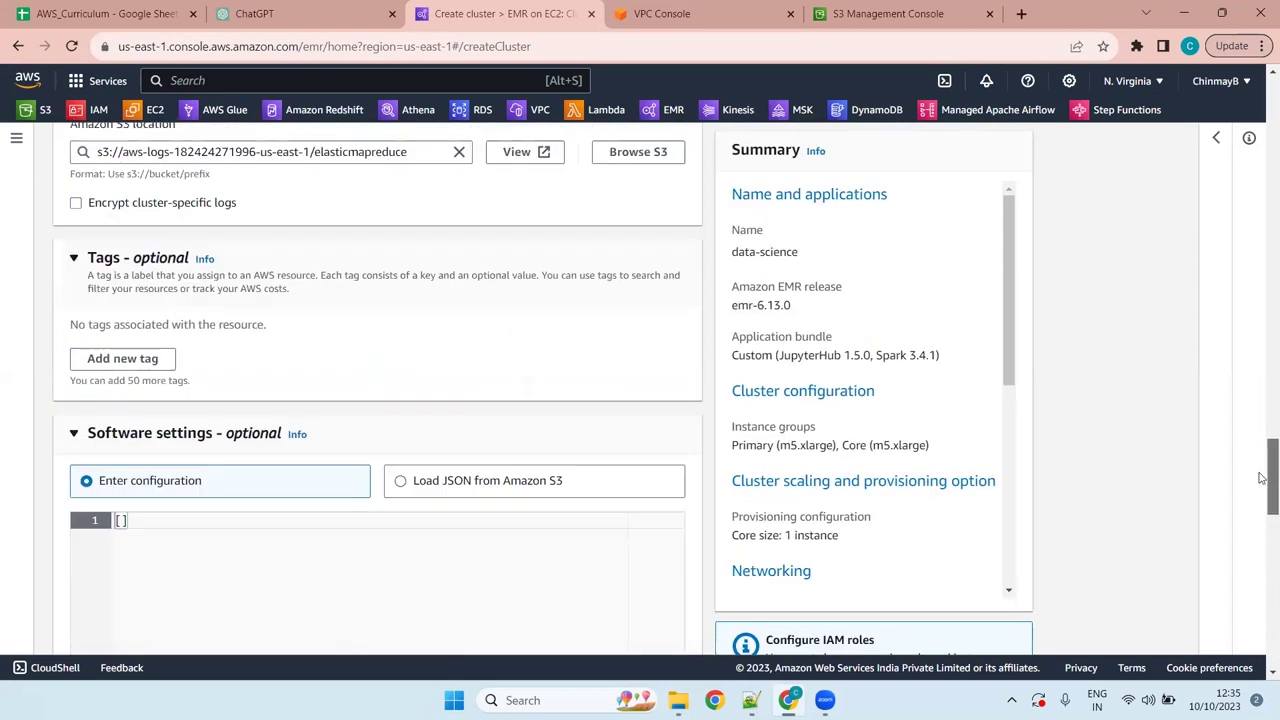
pyautogui.moveTo(1262, 478); pyautogui.dragTo(1262, 352)
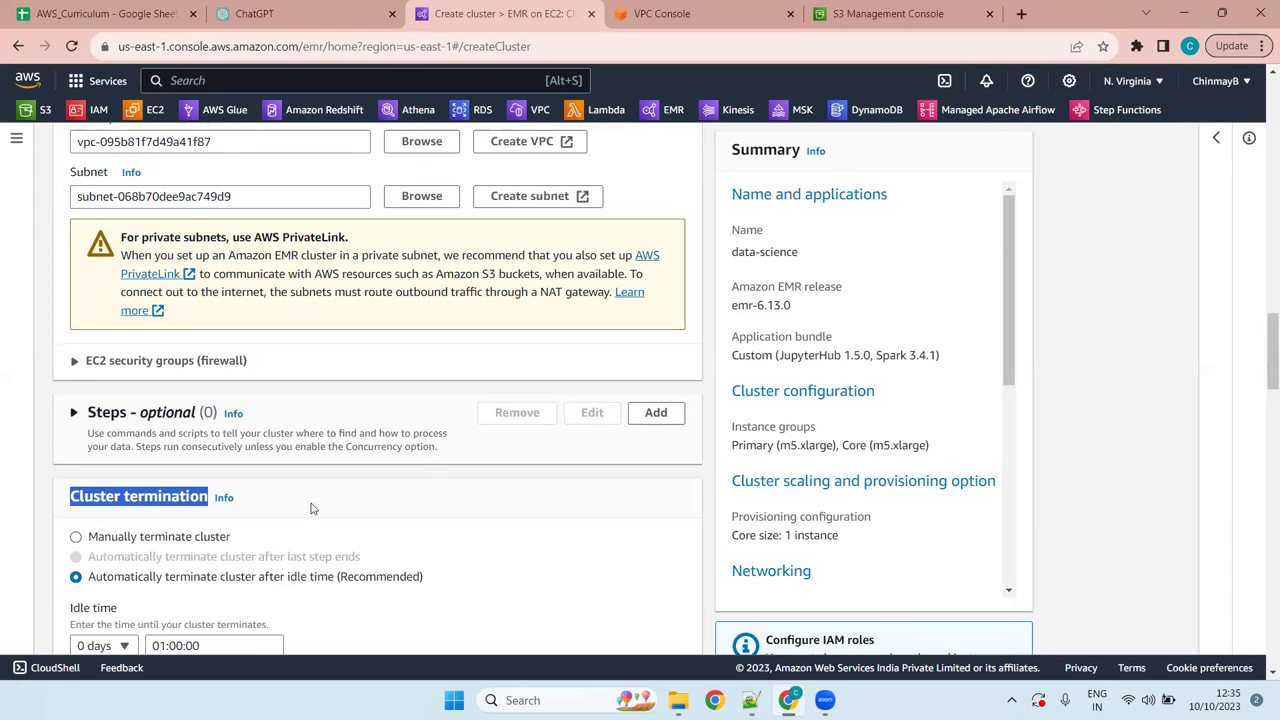
pyautogui.scroll(-10, 300, 420)
pyautogui.scroll(10, 335, 360)
pyautogui.scroll(10, 437, 383)
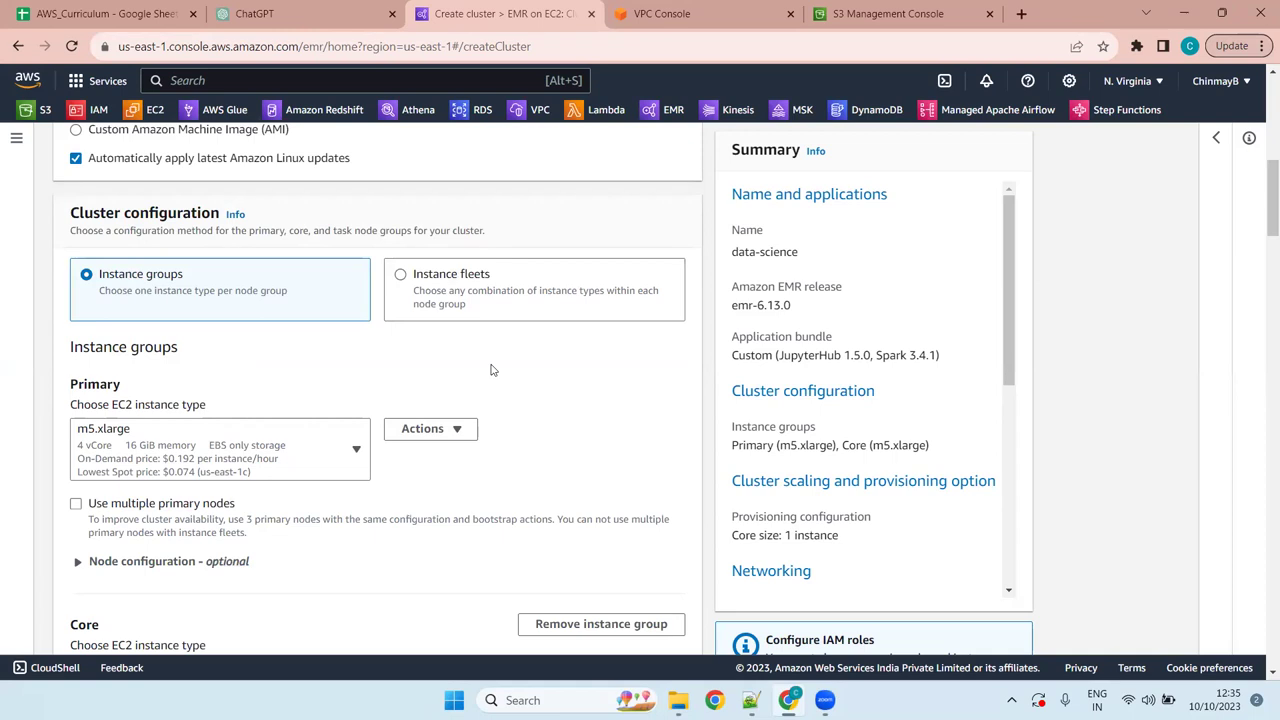
# - Review the remaining optional sections from bootstrap actions to software settings and the IAM role options, and return to Name and applications
pyautogui.scroll(-15, 491, 370)
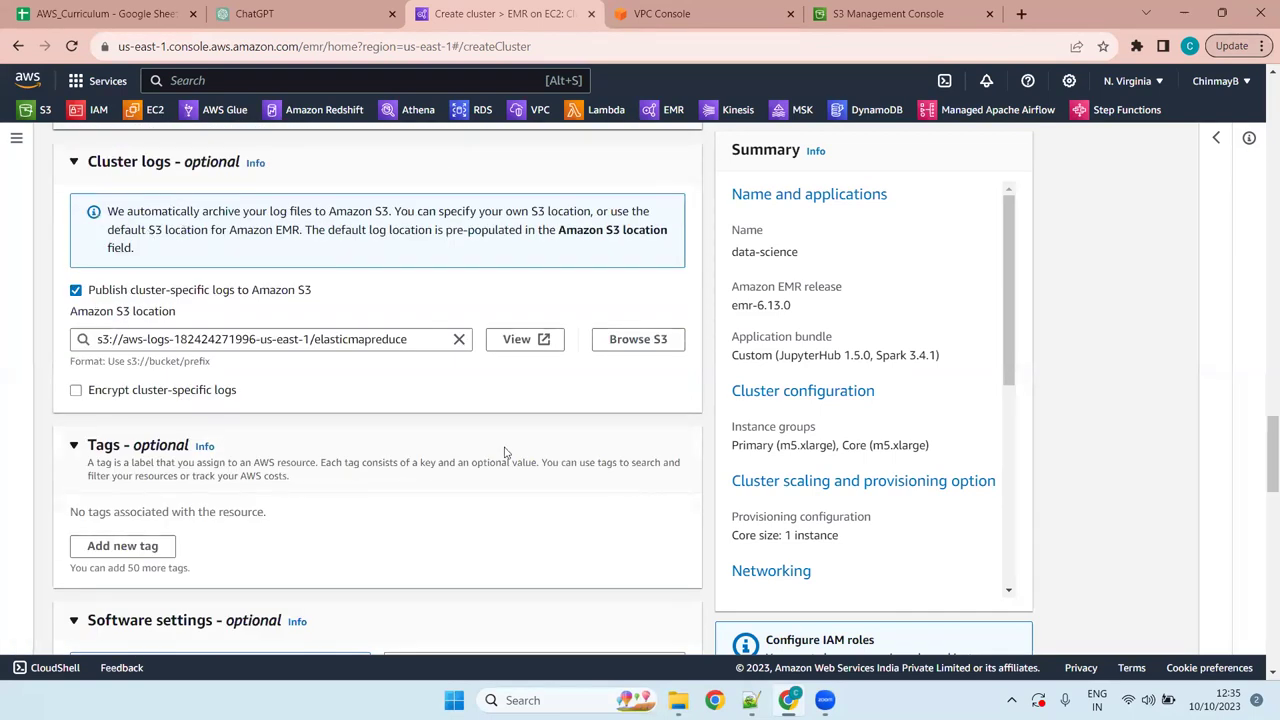
pyautogui.scroll(-4, 516, 432)
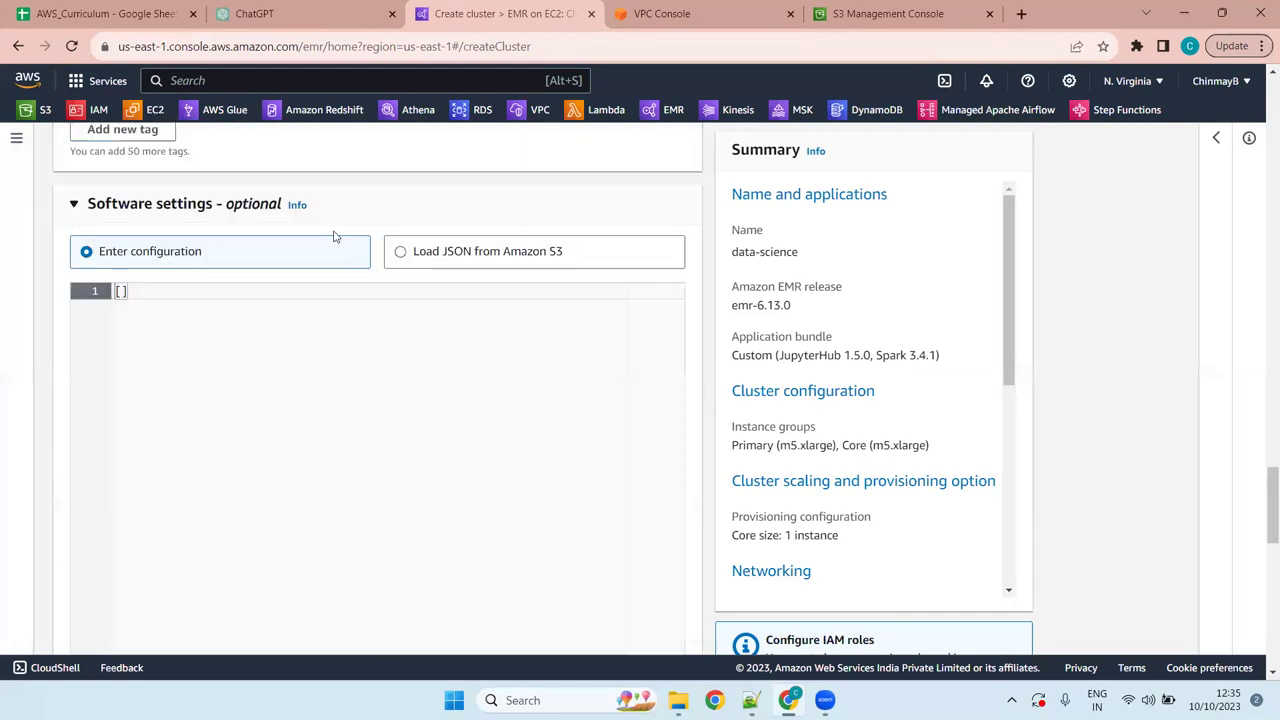
pyautogui.scroll(4, 447, 421)
pyautogui.scroll(4, 576, 410)
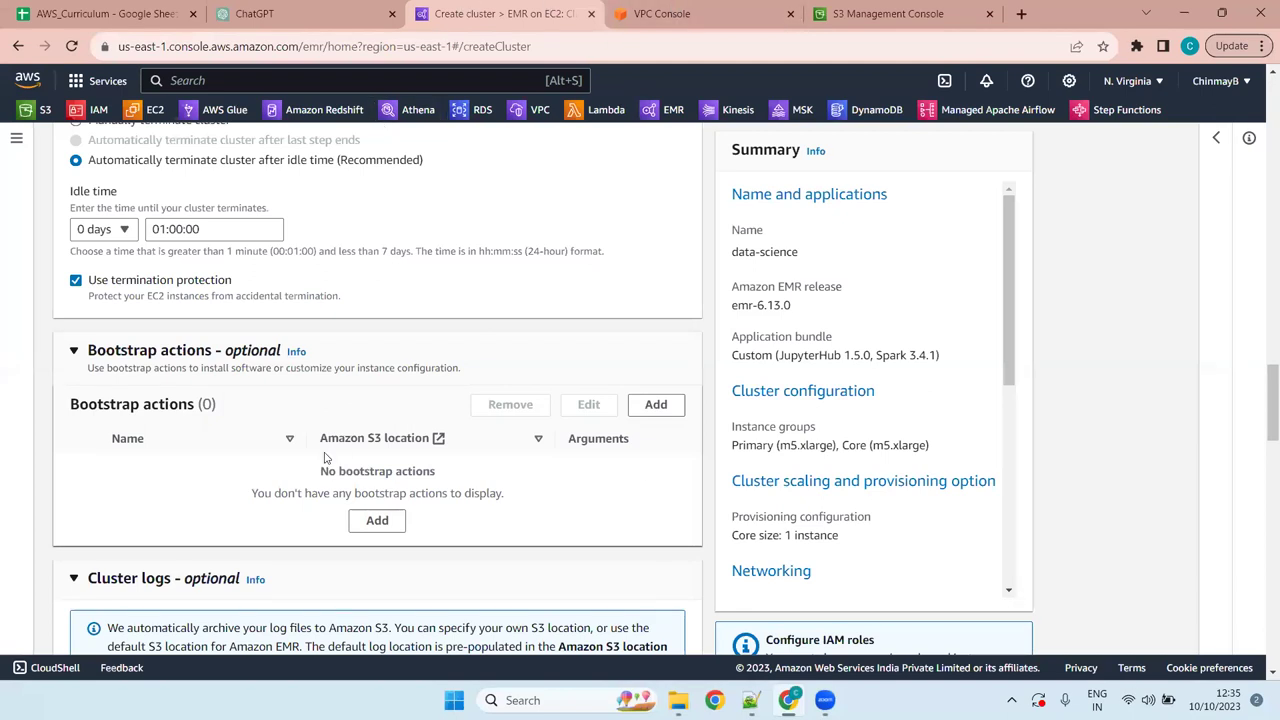
pyautogui.scroll(-7, 437, 434)
pyautogui.scroll(-10, 281, 364)
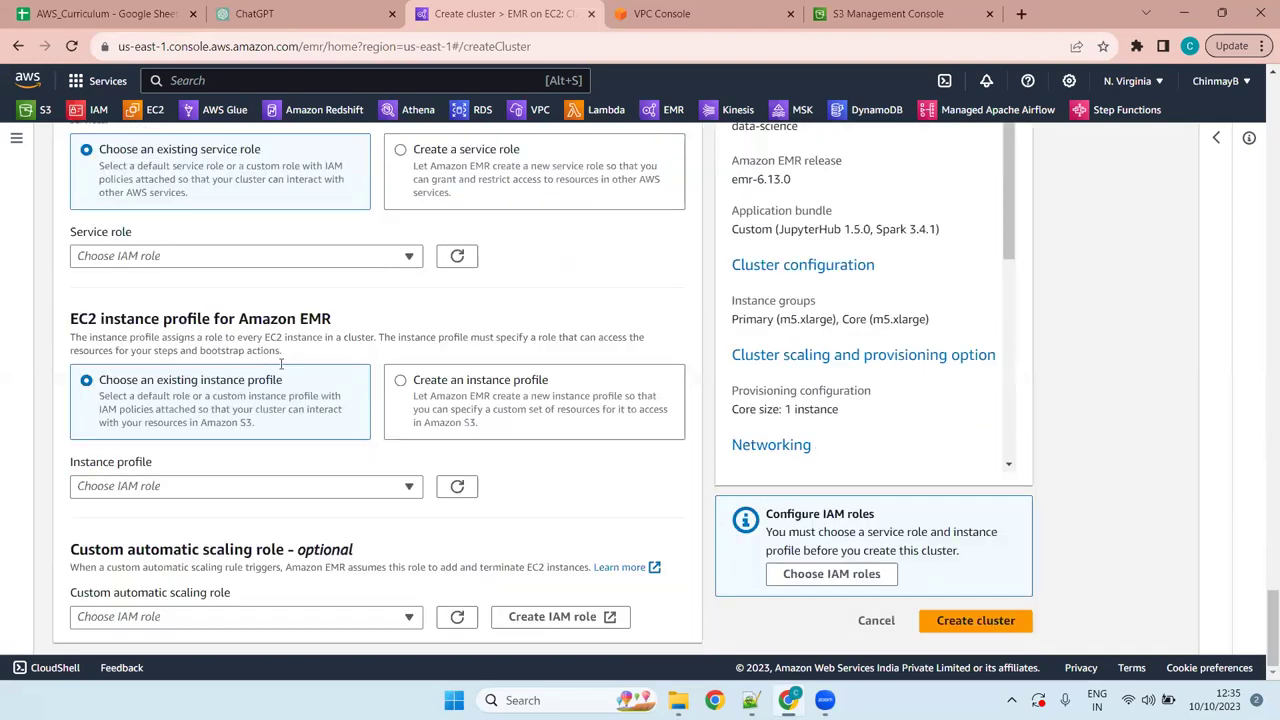
pyautogui.scroll(15, 389, 367)
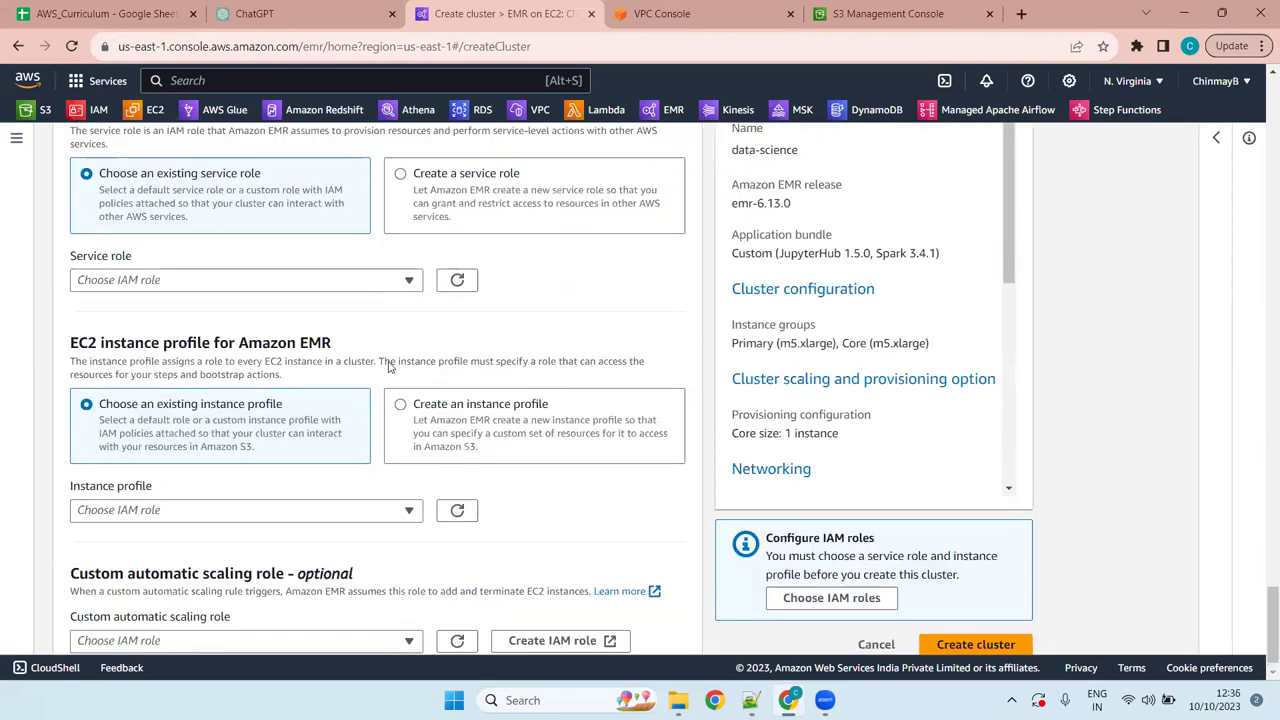
pyautogui.scroll(10, 389, 367)
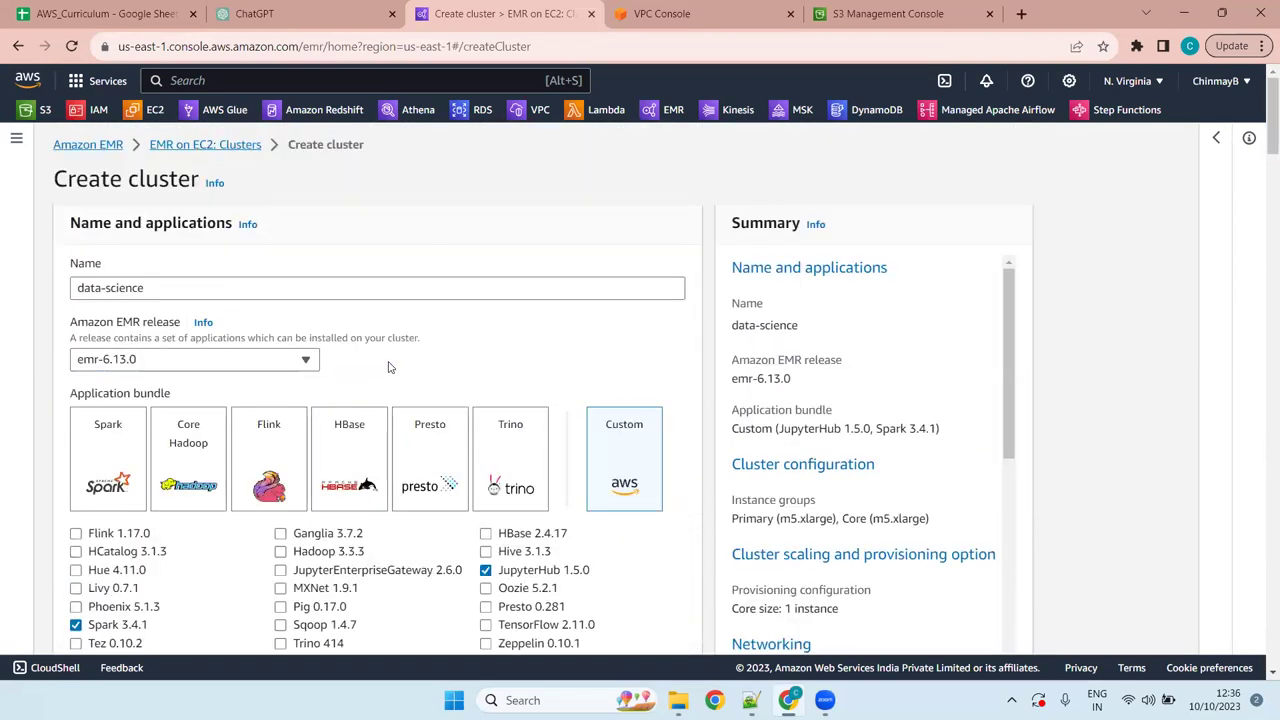